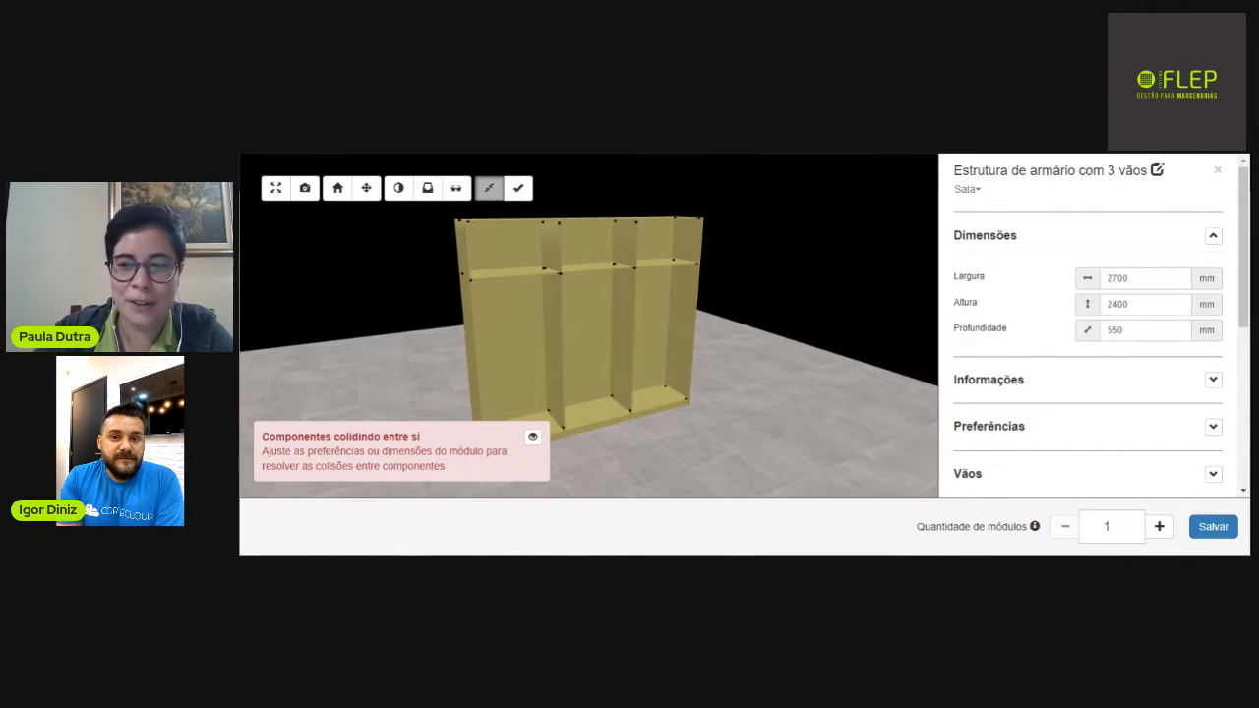
Set the width (Largura) of the three-bay cabinet structure to 1900 mm.
click(1129, 278)
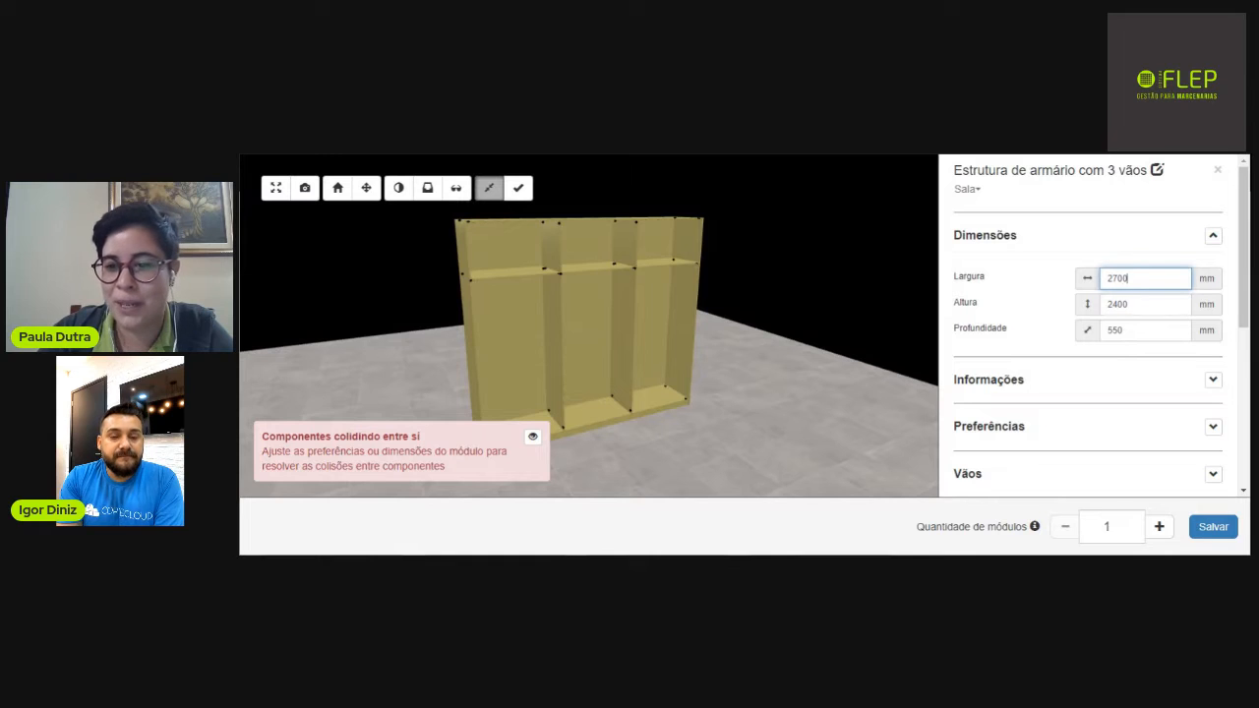
key(BackSpace)
key(BackSpace)
key(BackSpace)
key(BackSpace)
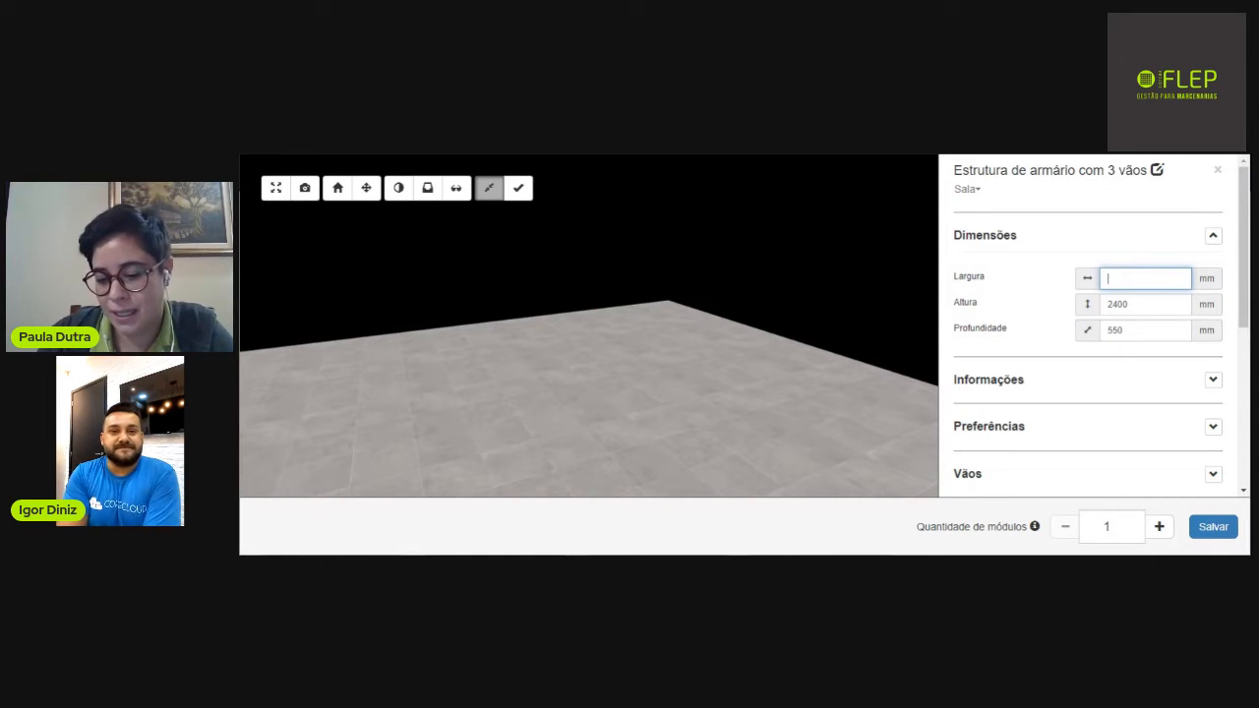
text(1900)
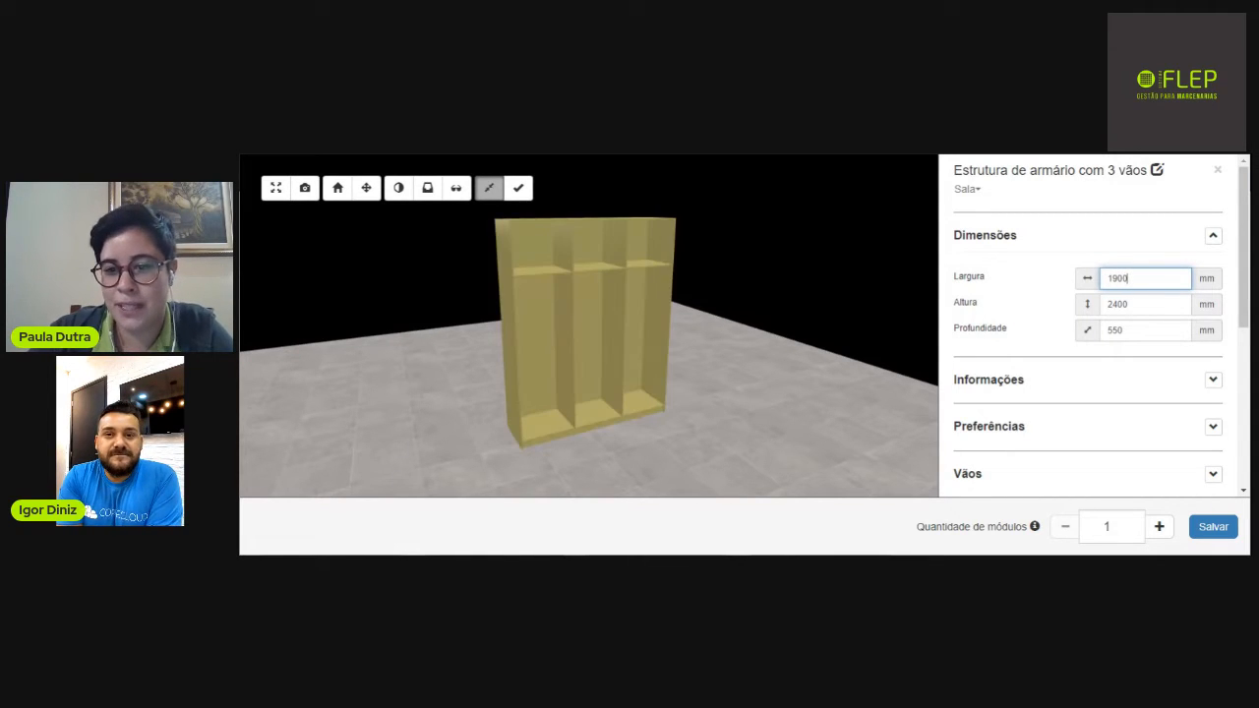
Set the cabinet's height (Altura) to 2500 mm and its depth (Profundidade) to 650 mm.
key(Tab)
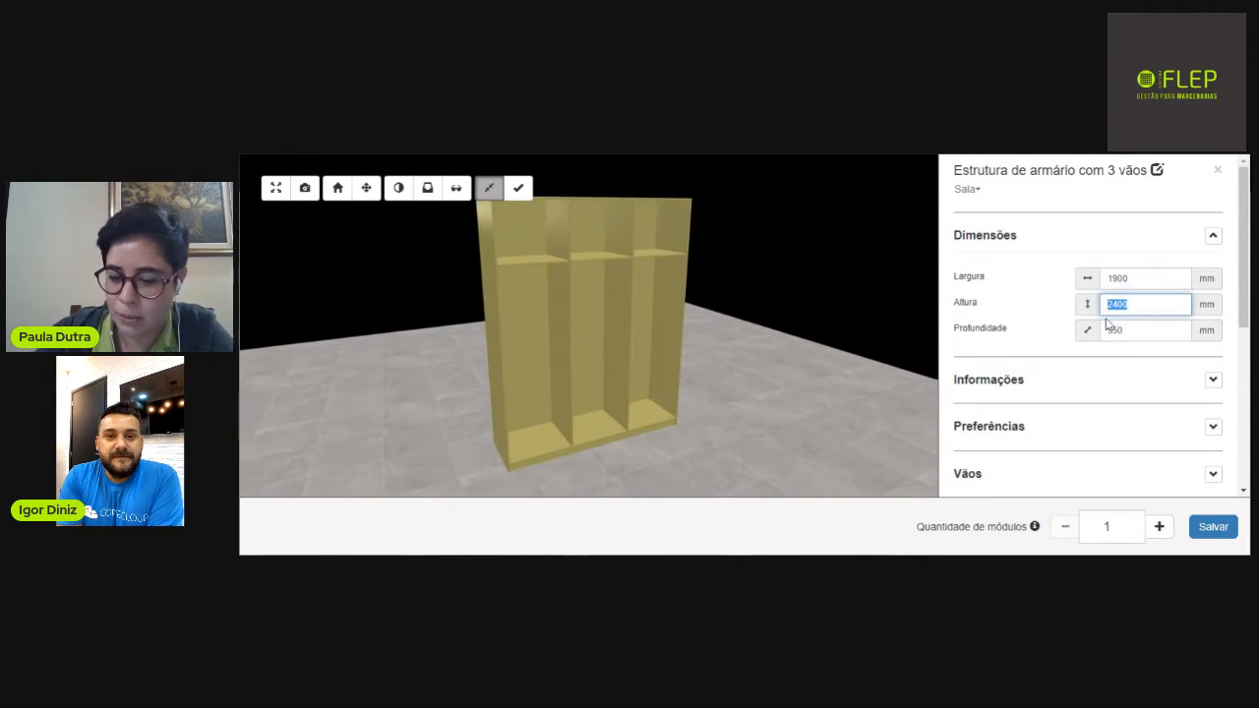
text(2500)
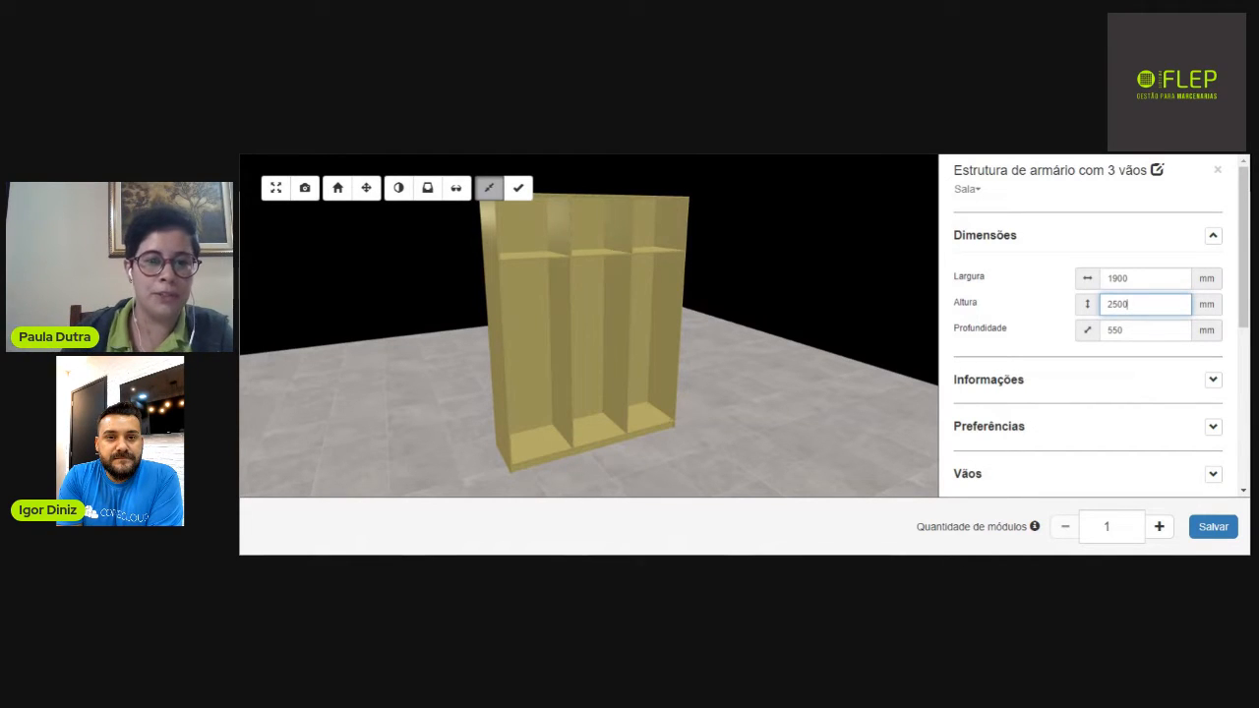
key(Tab)
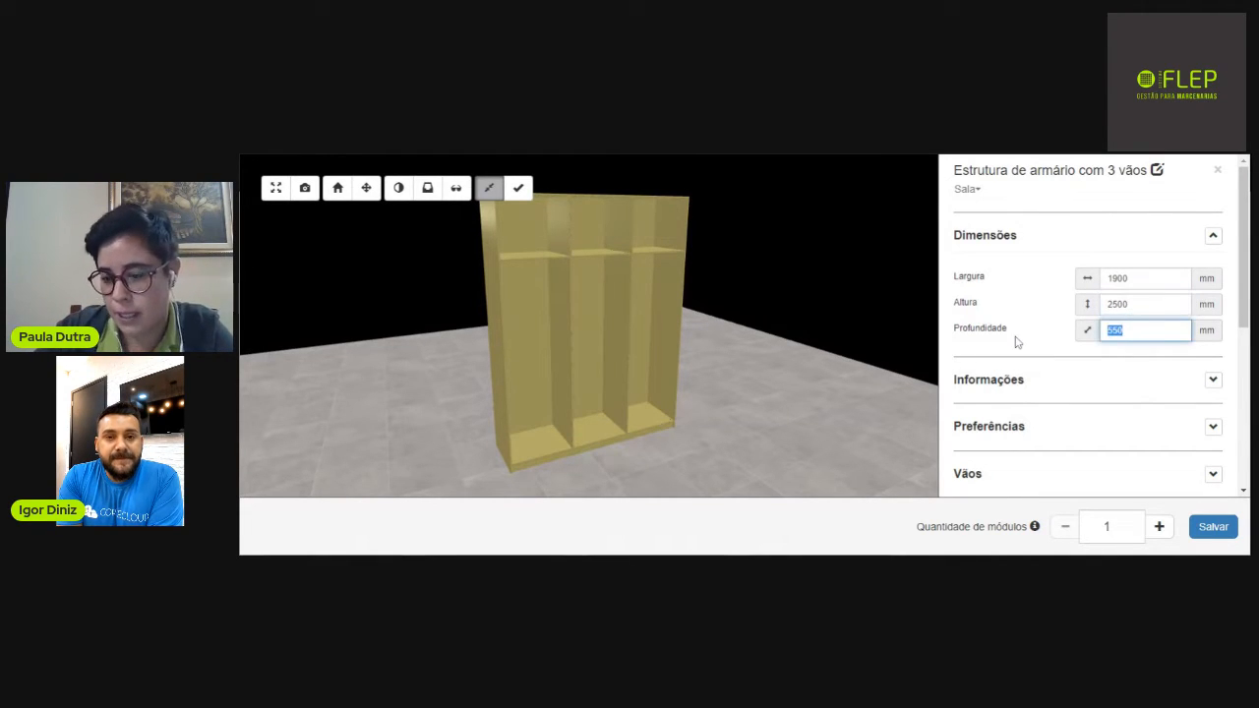
text(6)
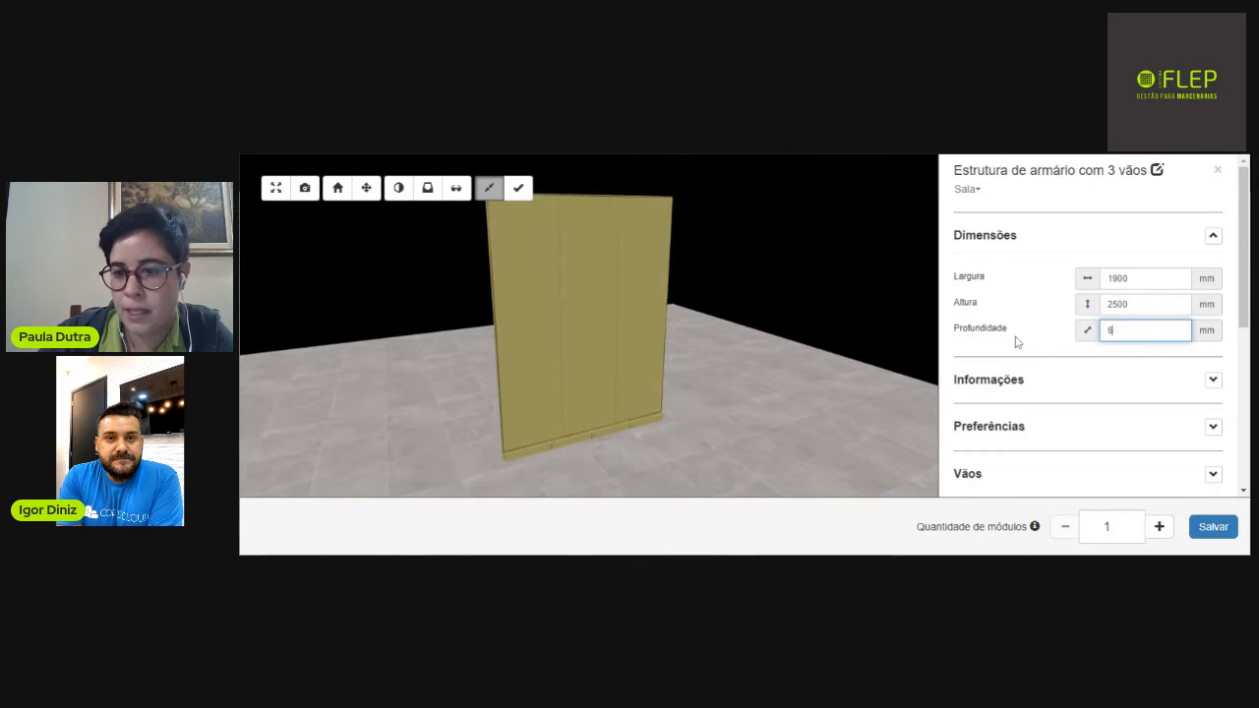
text(50)
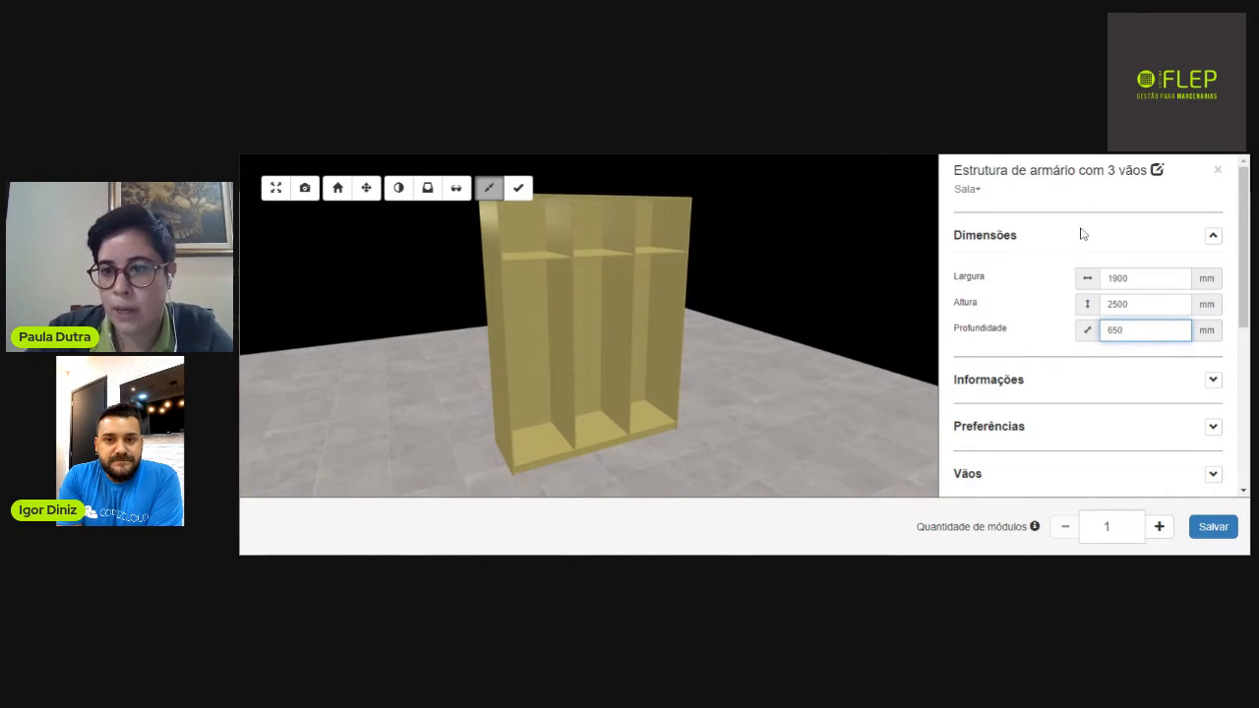
Collapse the dimensions and examine the cabinet's structure information, including assembly hardware and internal width and depth.
click(1211, 239)
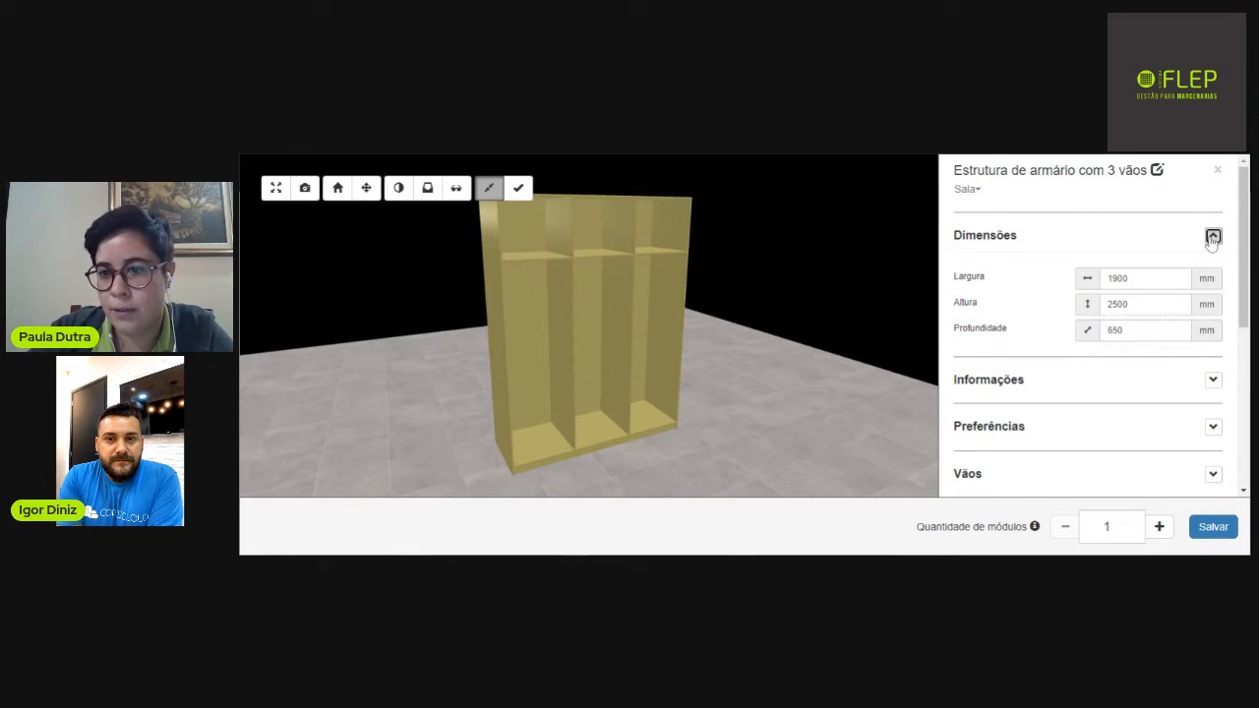
click(1211, 239)
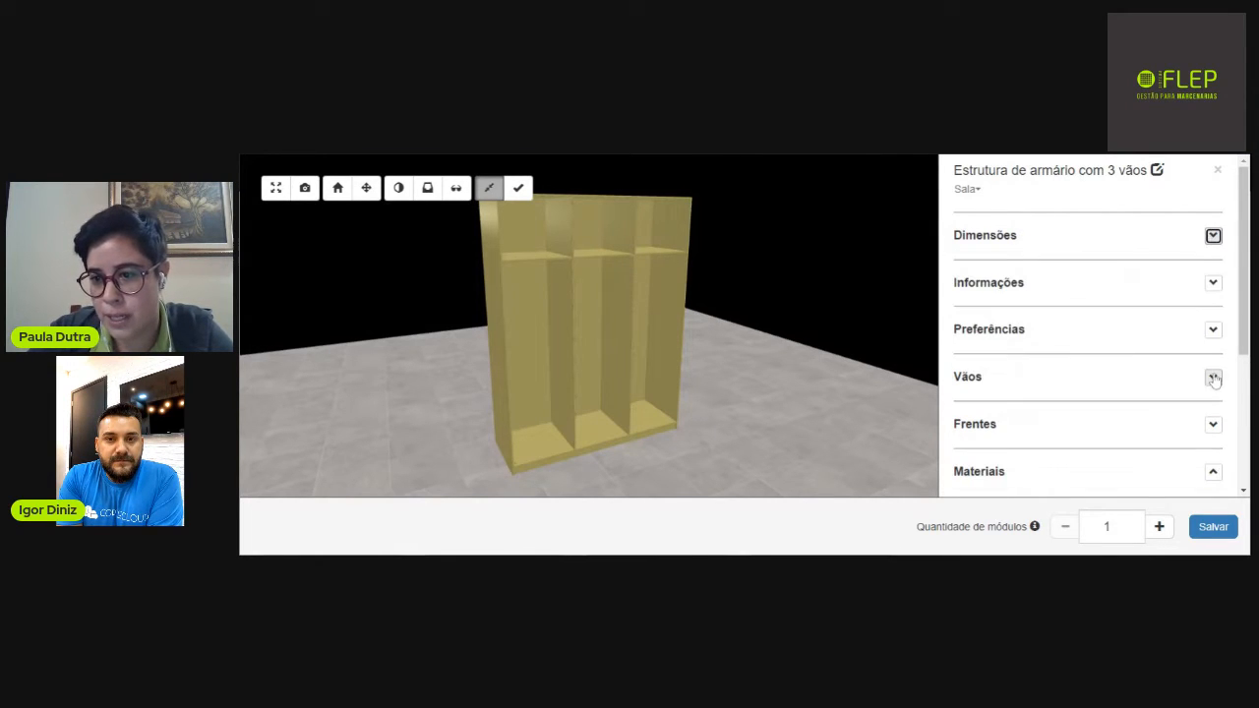
click(1212, 282)
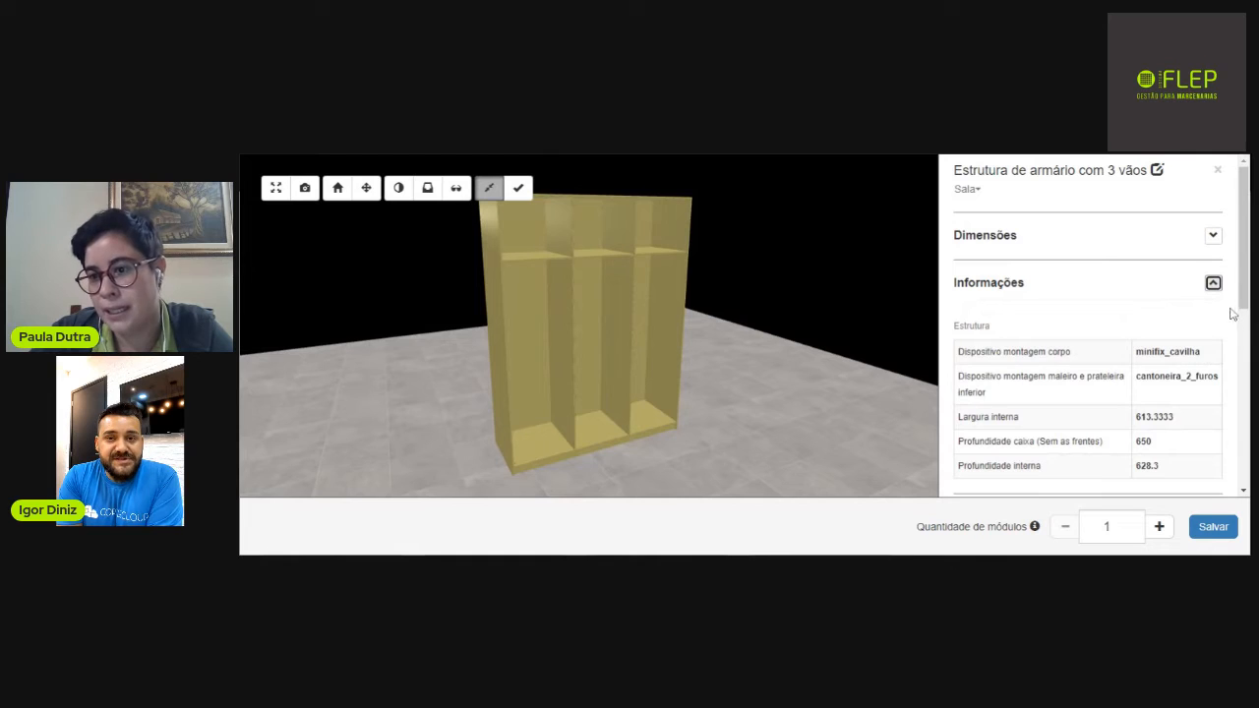
drag(1243, 297, 1243, 307)
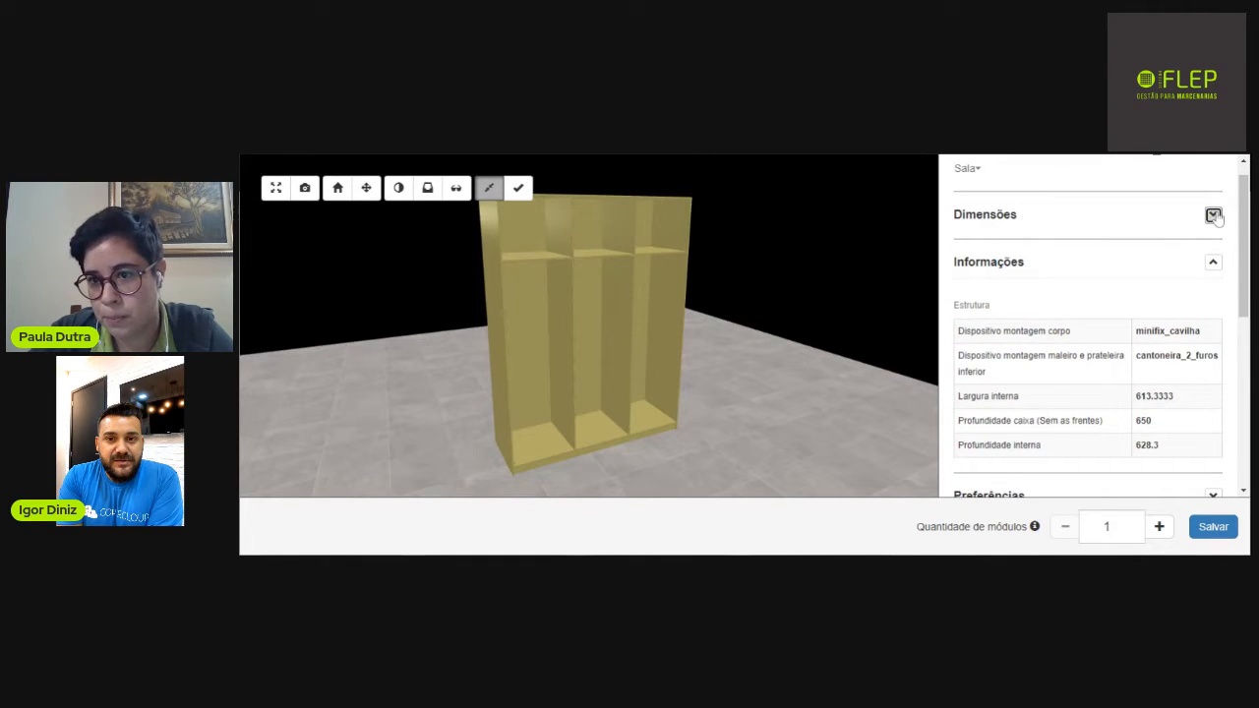
Try a cabinet height of 1400 mm and inspect the resized module from several angles.
click(1213, 215)
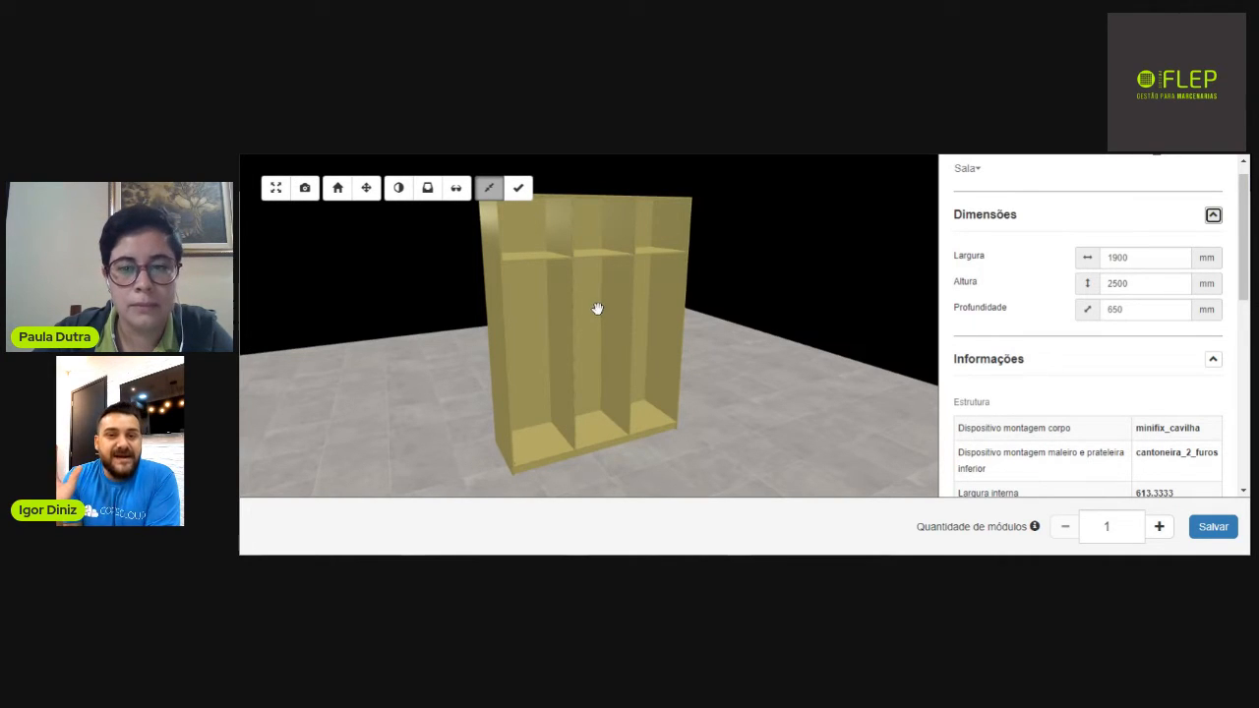
click(1128, 258)
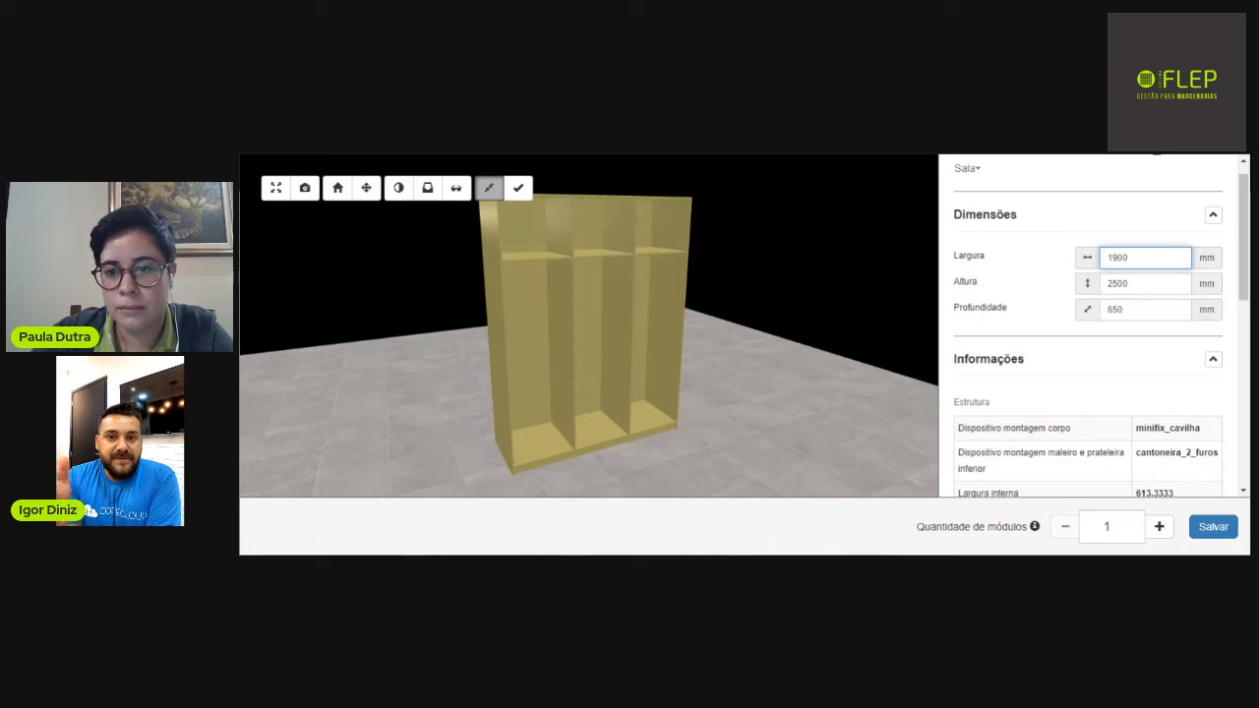
key(Tab)
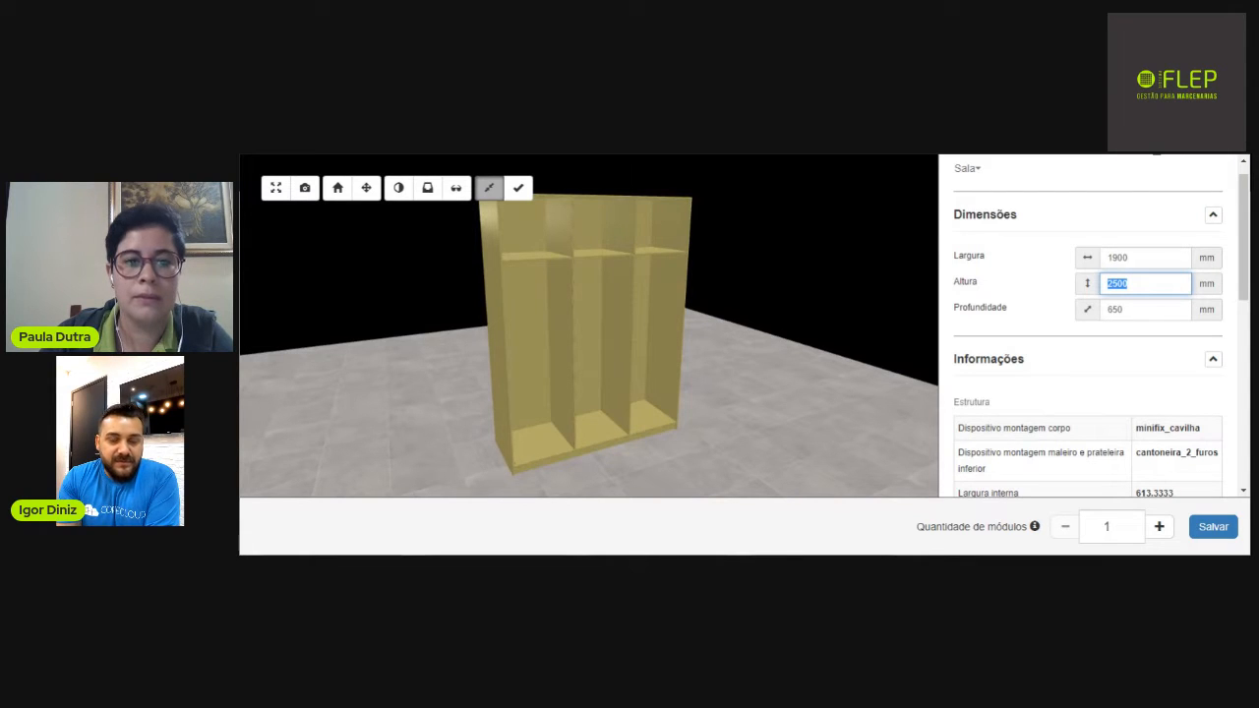
click(681, 154)
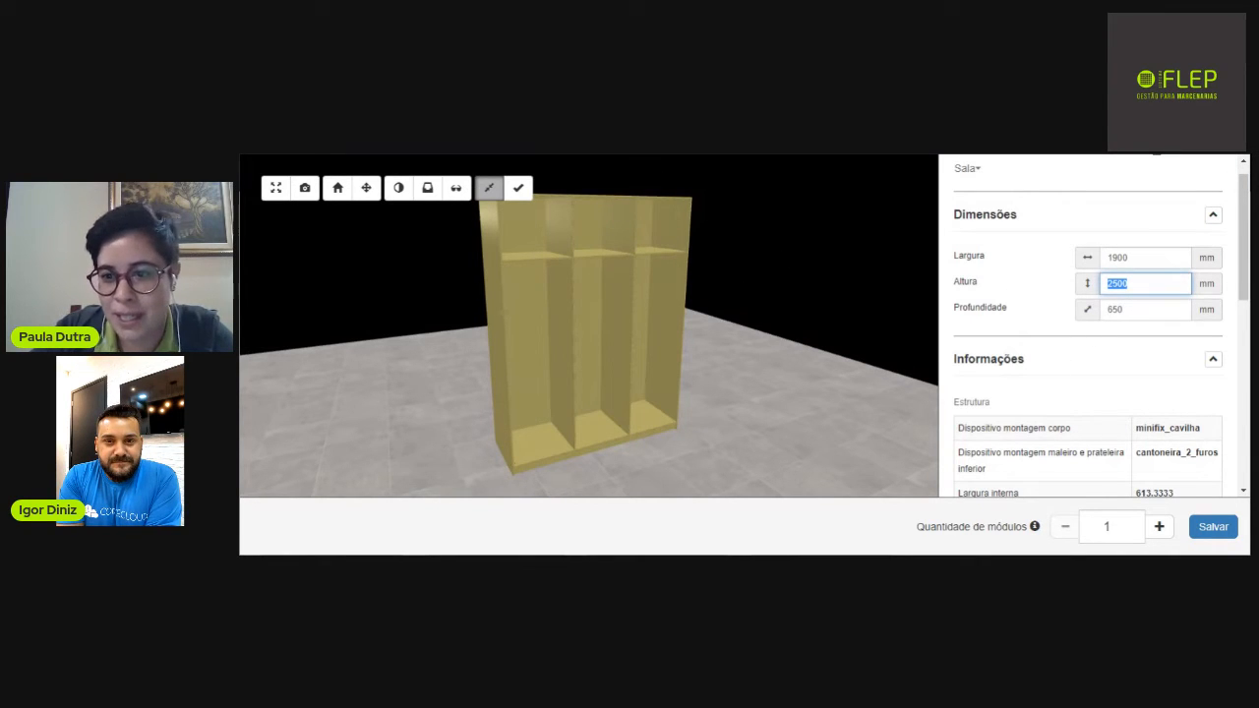
text(1400)
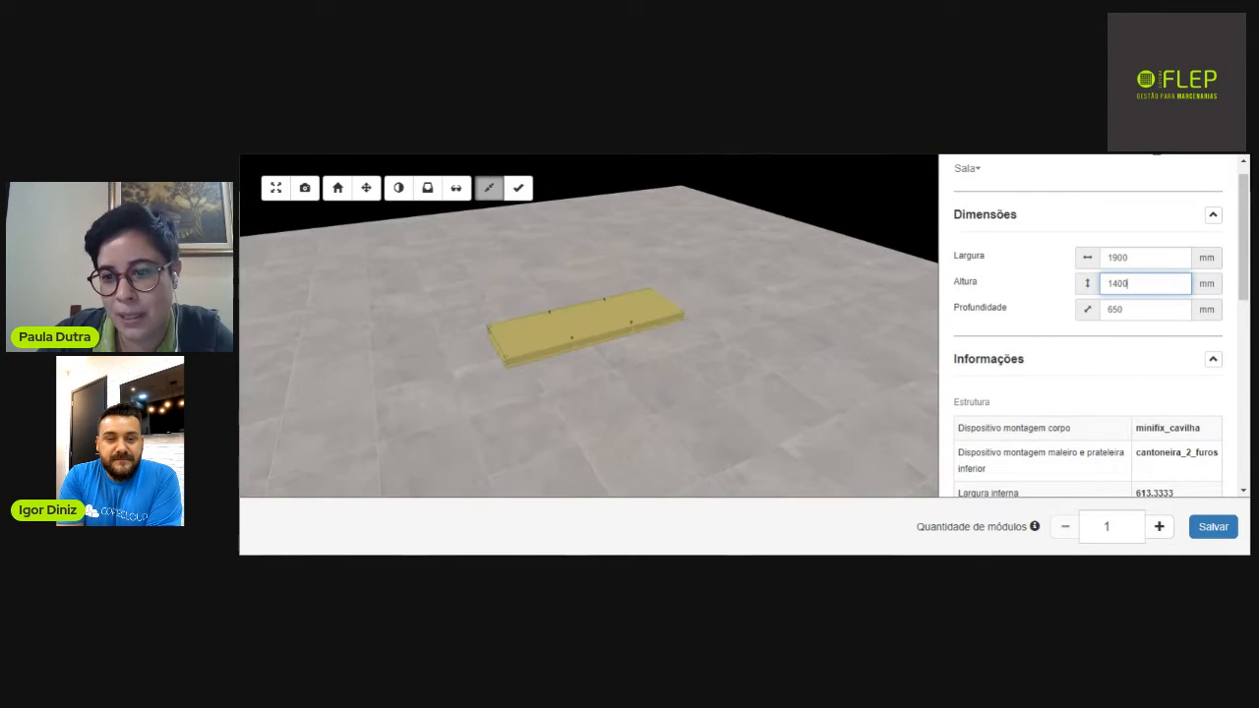
key(Tab)
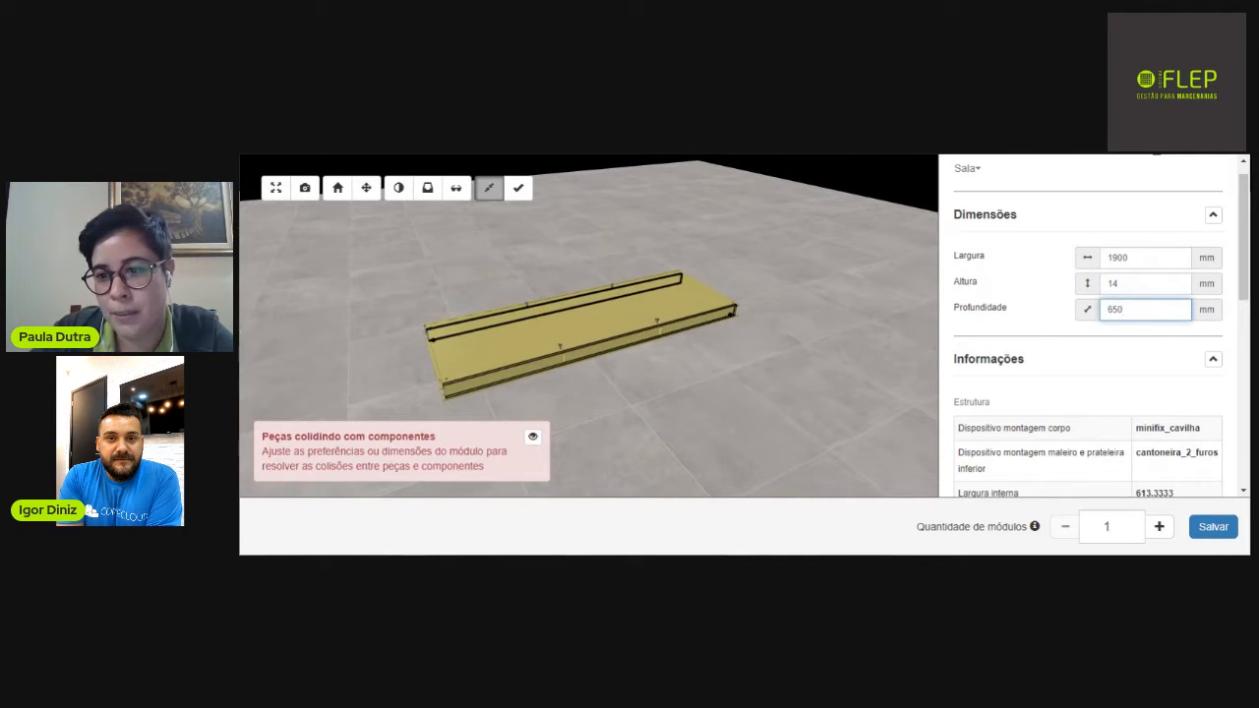
key(shift+Tab)
text(1400)
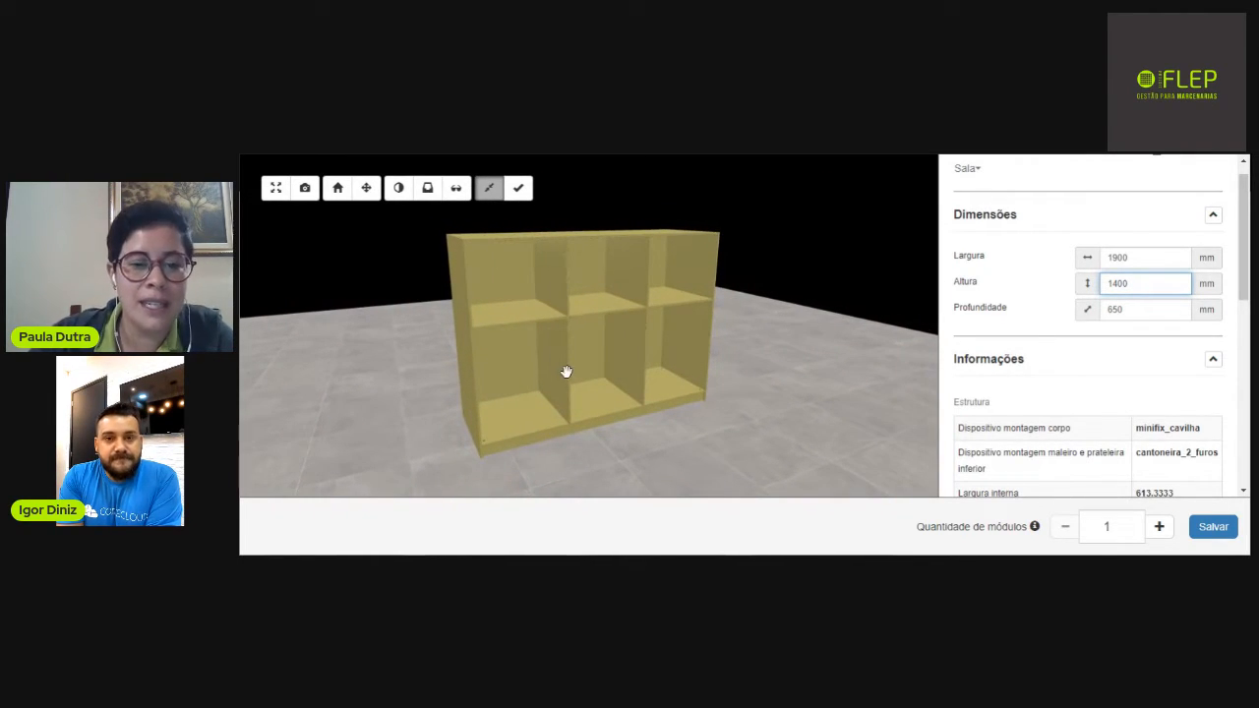
drag(564, 367, 462, 500)
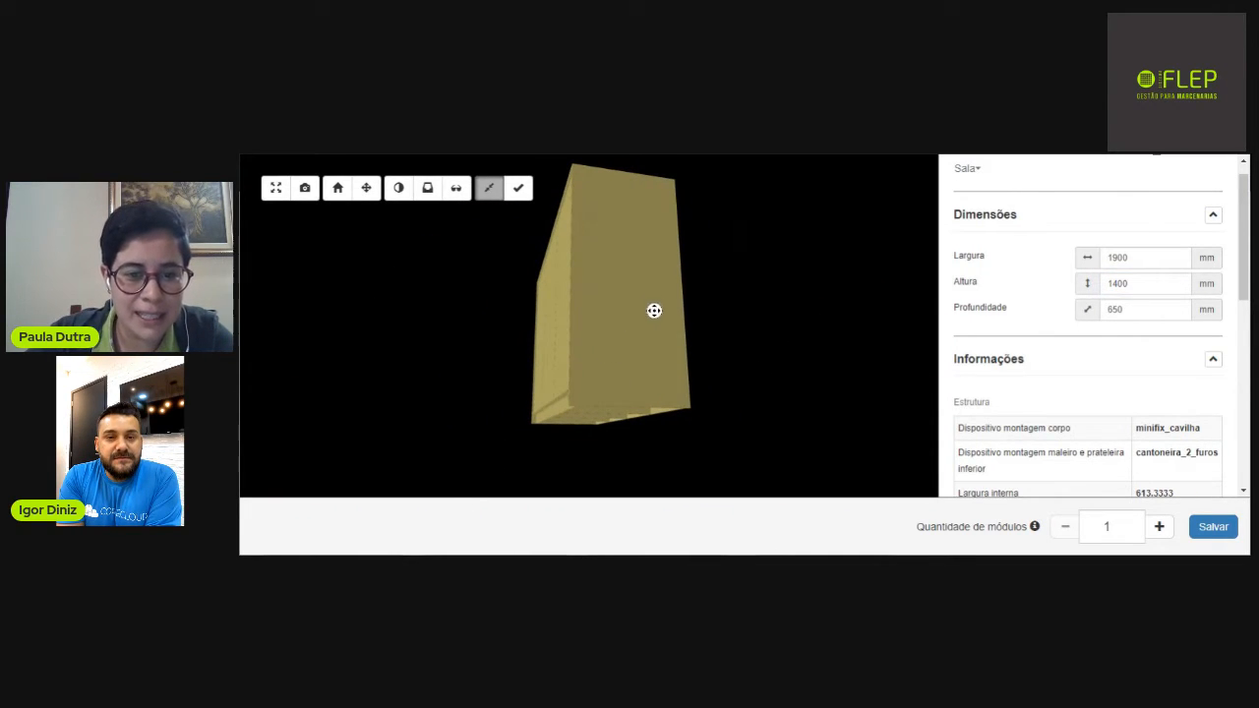
drag(534, 393, 456, 312)
Restore the cabinet's height to 2500 mm.
double_click(1122, 284)
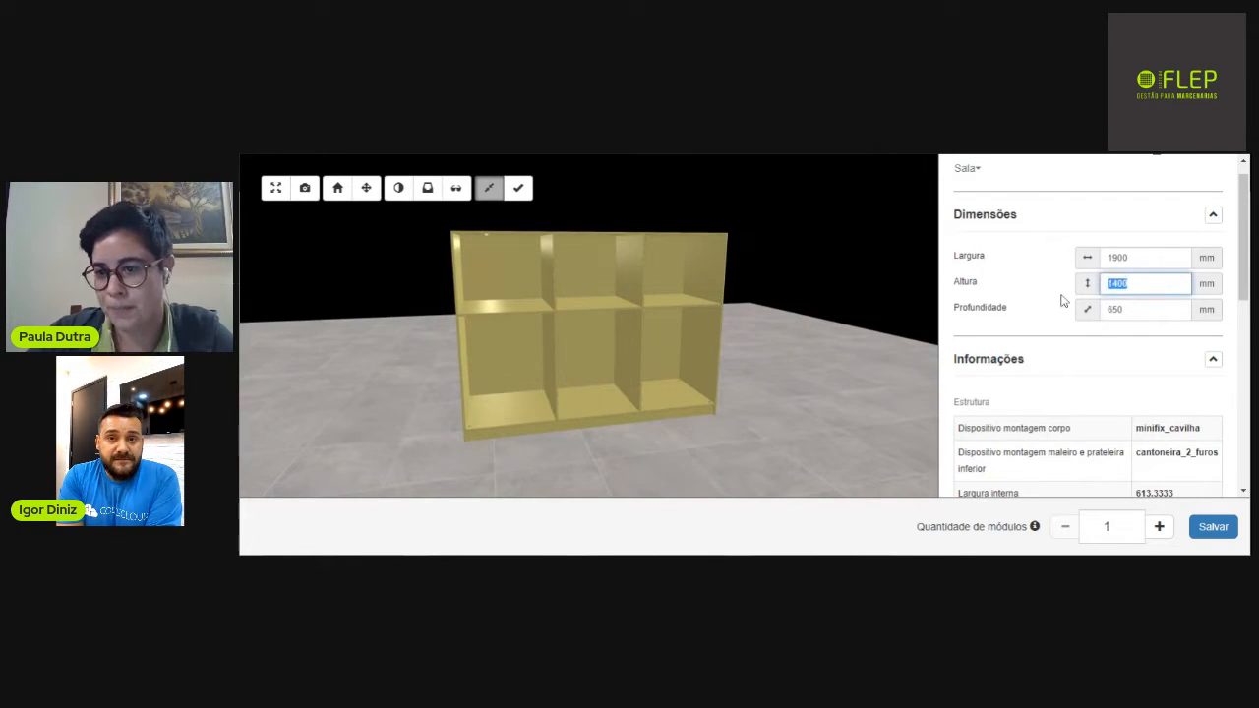
text(2500)
key(Tab)
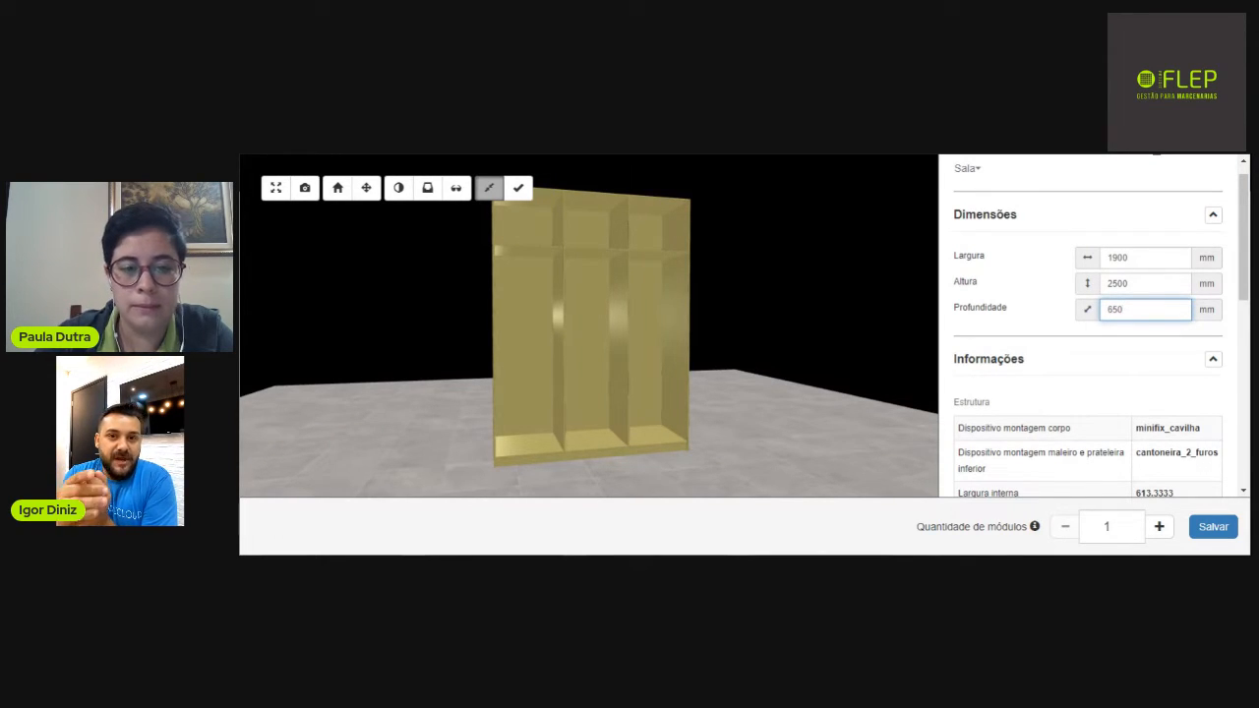
Collapse the structure information and examine the basic preferences for the top compartments and lower bay divisions.
drag(1242, 259, 1240, 291)
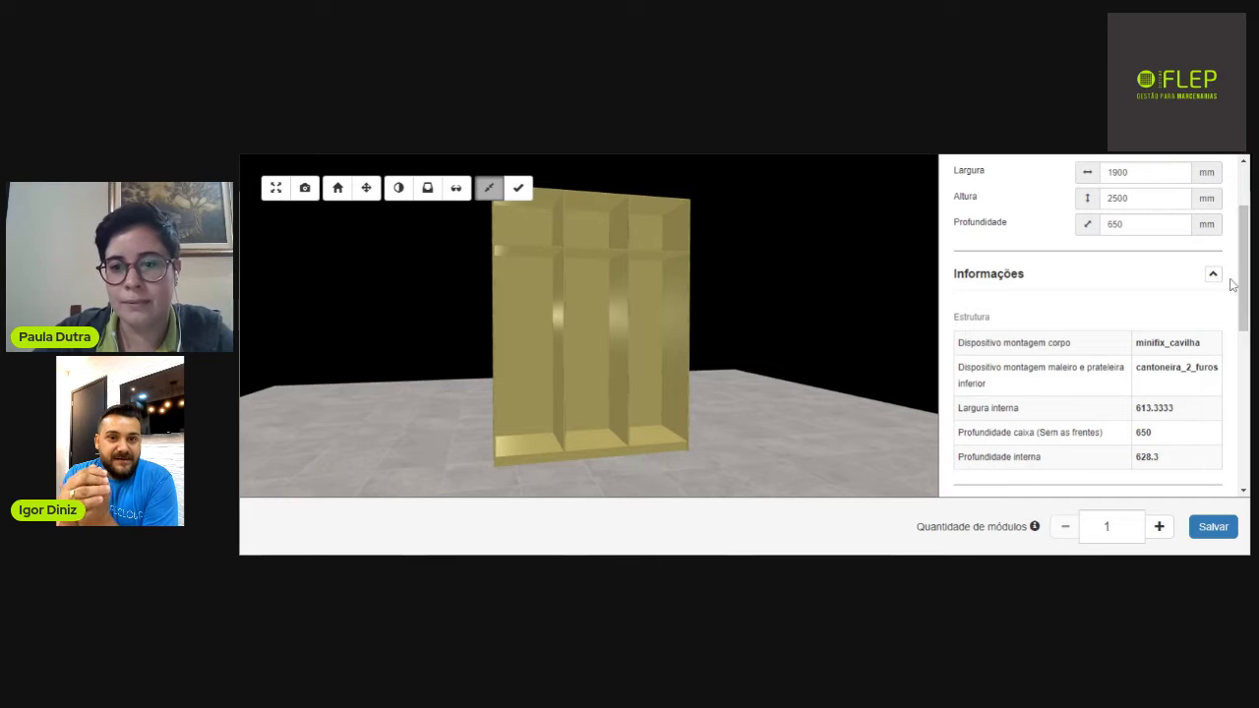
click(1214, 276)
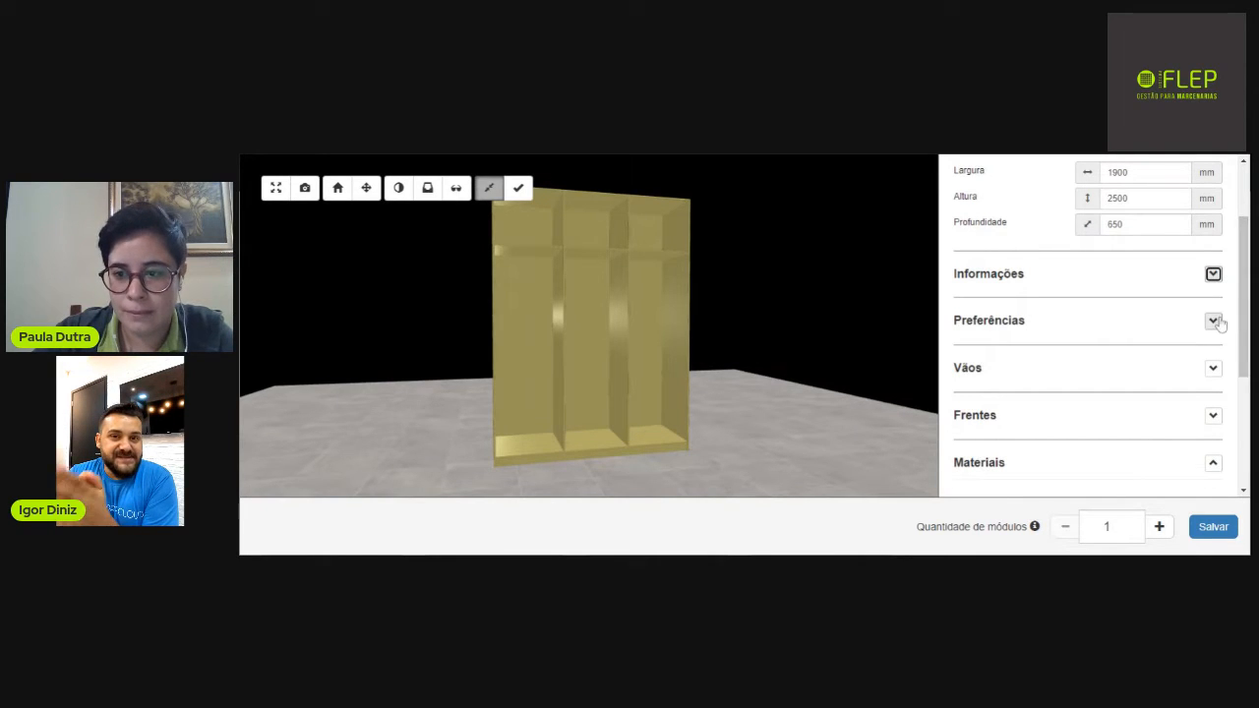
click(1214, 320)
scroll(1243, 311, down, 1)
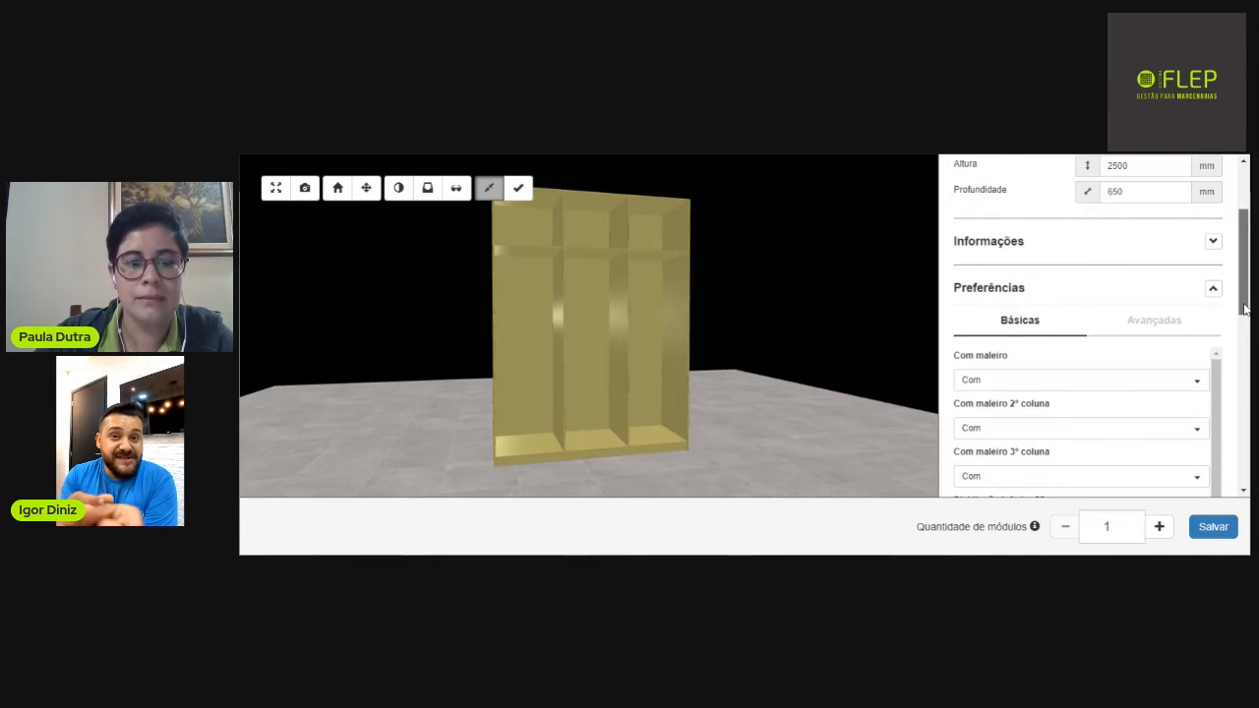
scroll(1244, 310, down, 1)
scroll(1246, 307, down, 1)
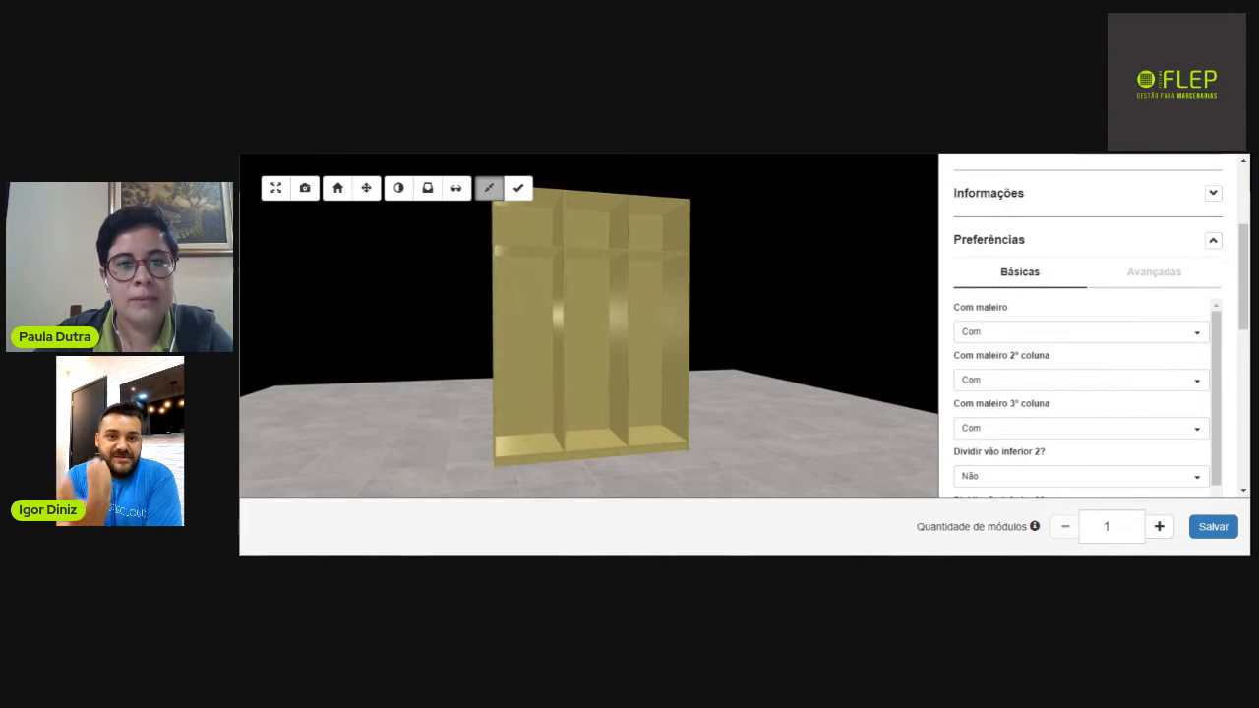
scroll(889, 374, up, 3)
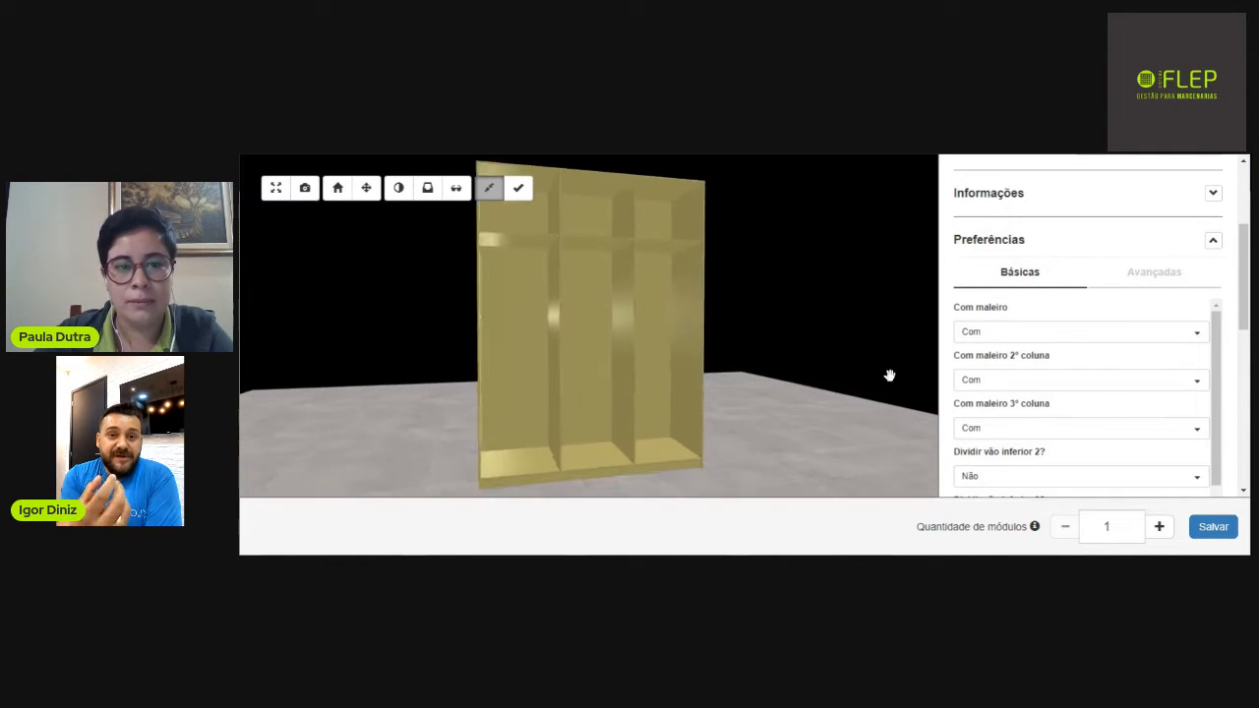
scroll(889, 374, down, 3)
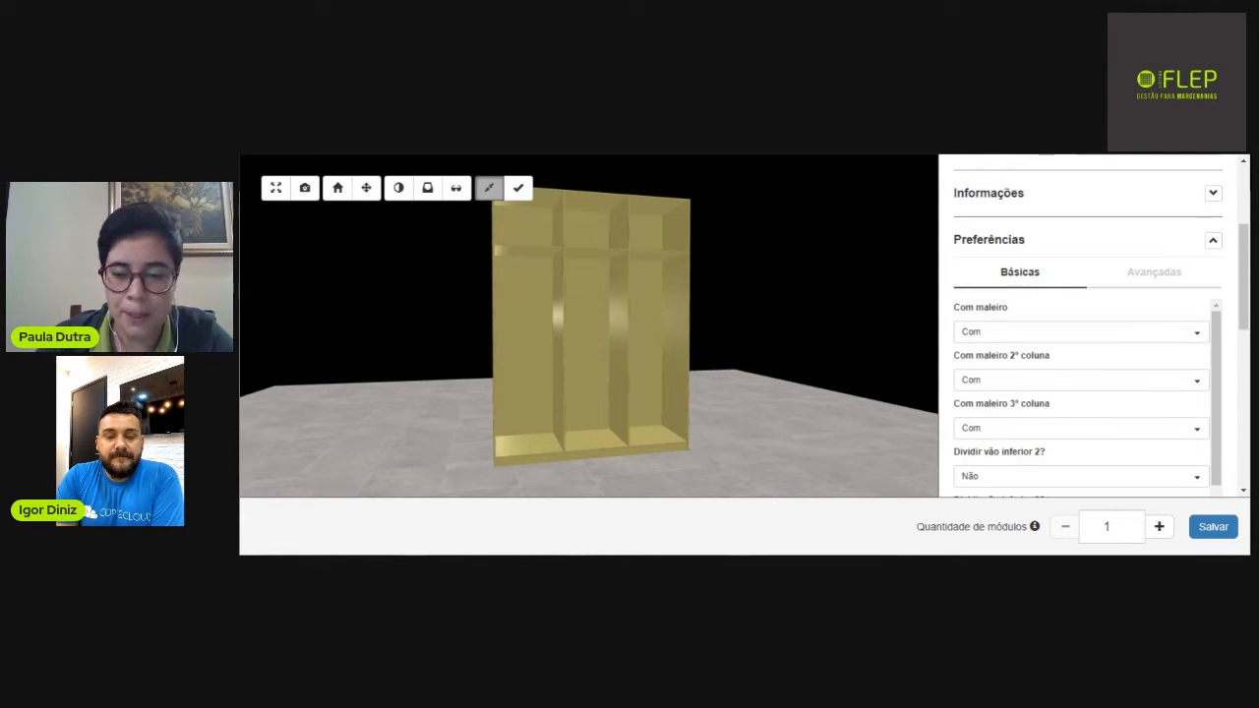
mouse_move(1245, 280)
mouse_down()
mouse_move(1248, 295)
mouse_move(1248, 275)
mouse_up()
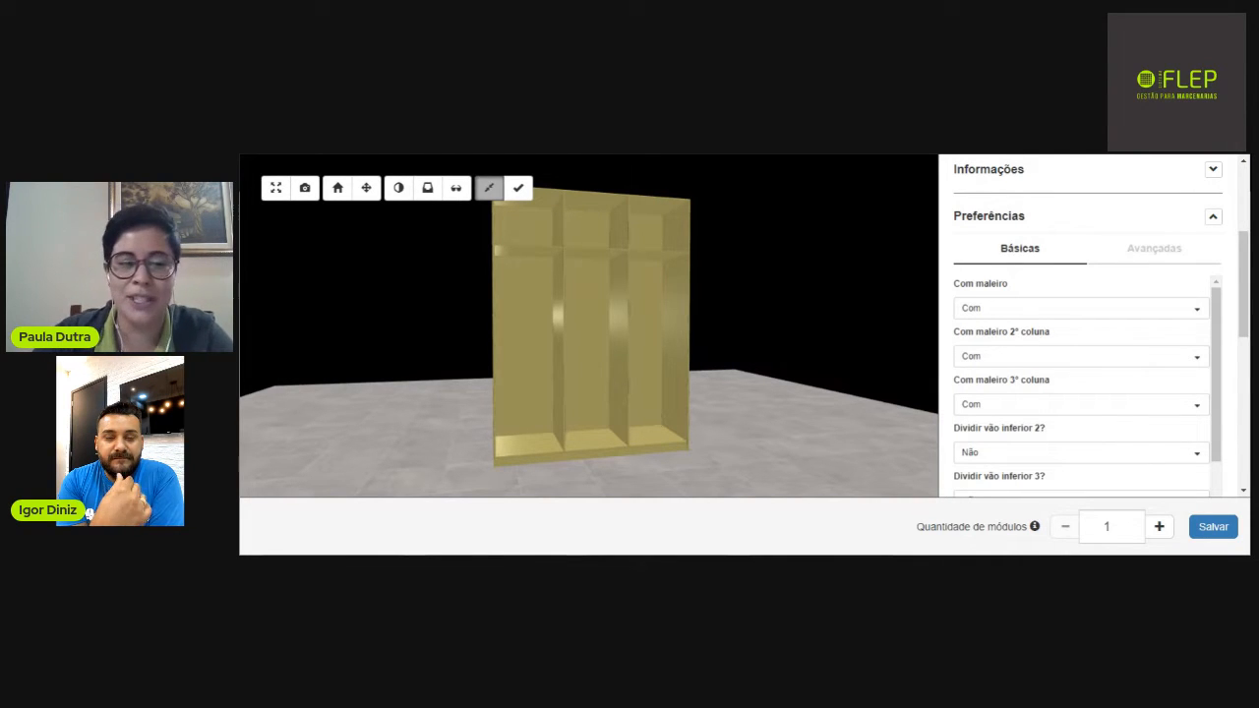
drag(1247, 313, 1248, 327)
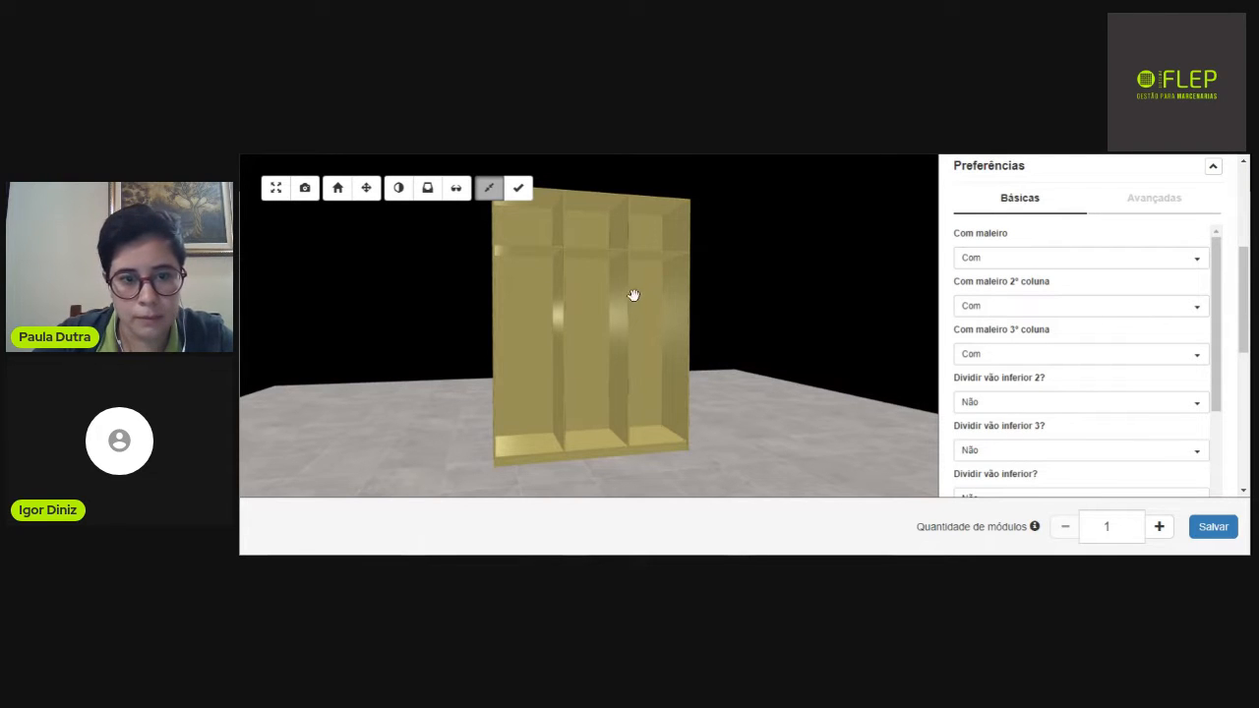
Try the cabinet without the first column's top compartment by setting Com maleiro to Sem, and restore it to Com.
drag(642, 306, 524, 154)
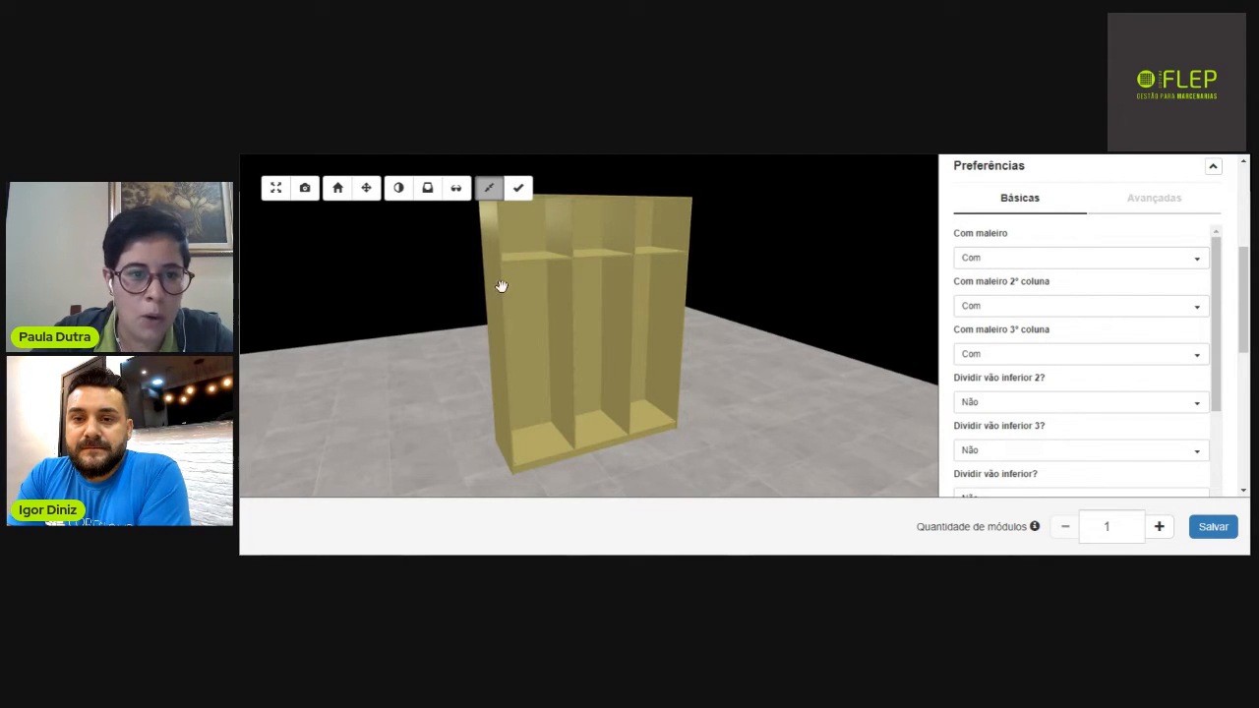
click(987, 262)
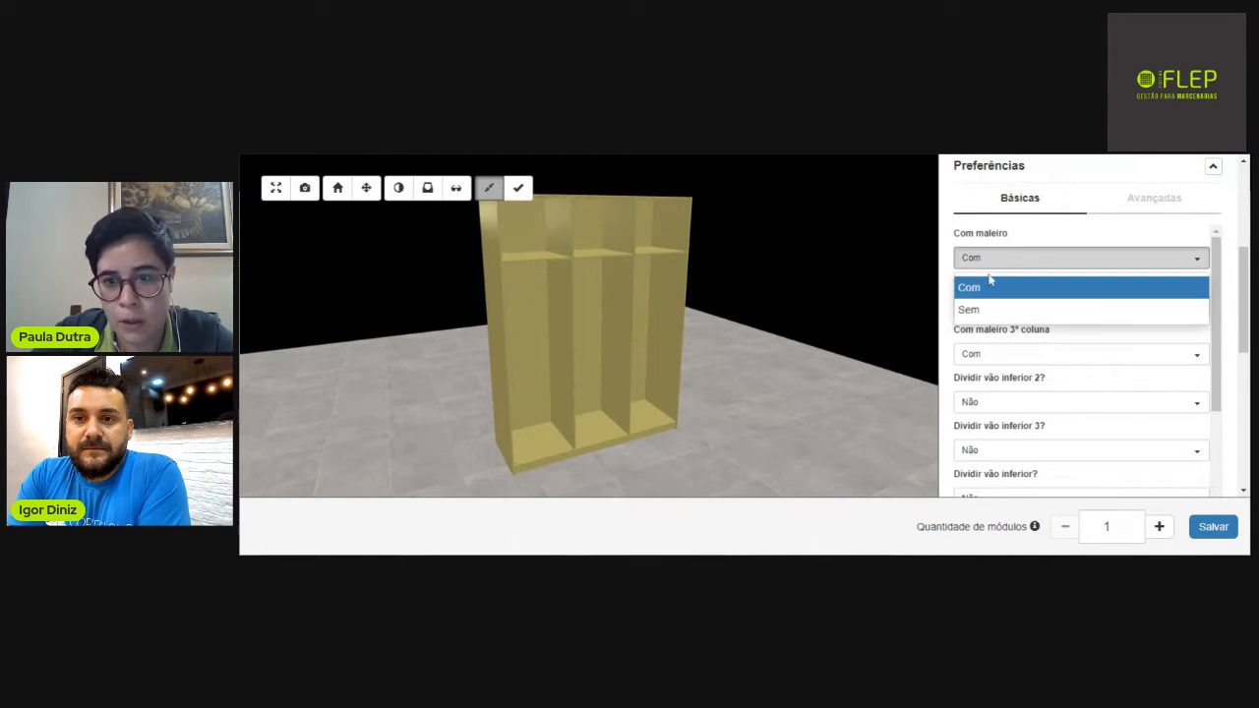
click(982, 312)
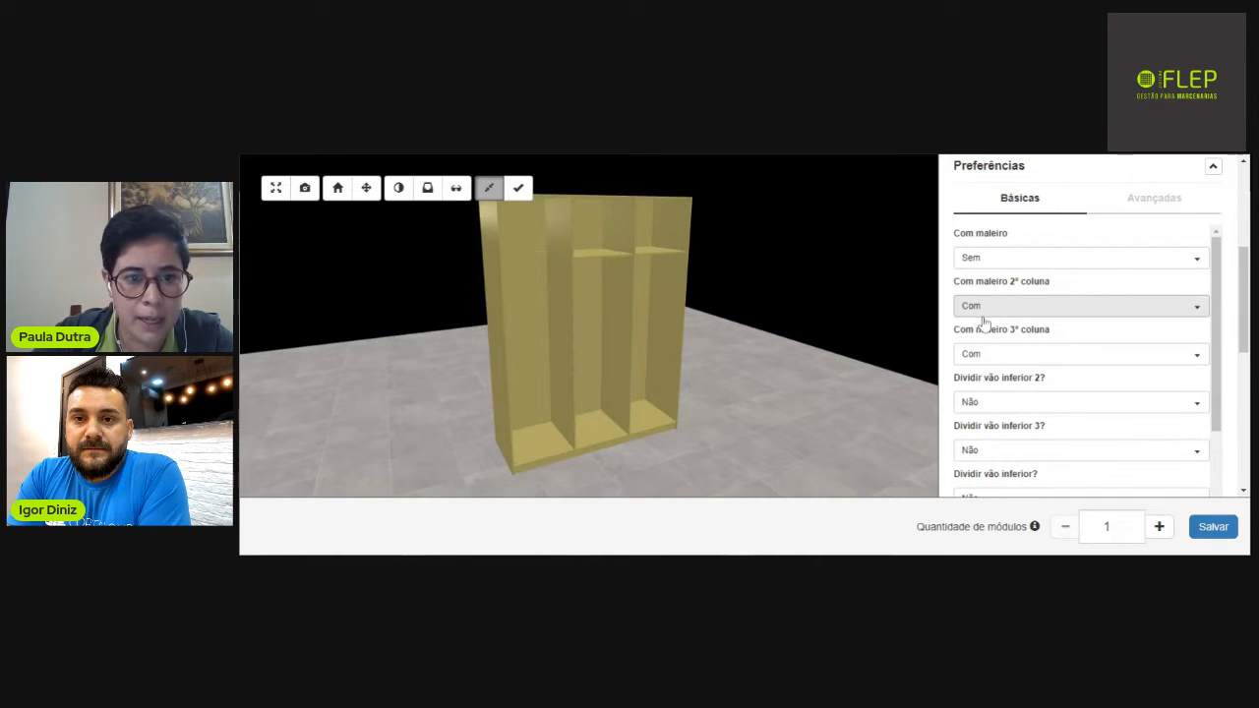
click(997, 260)
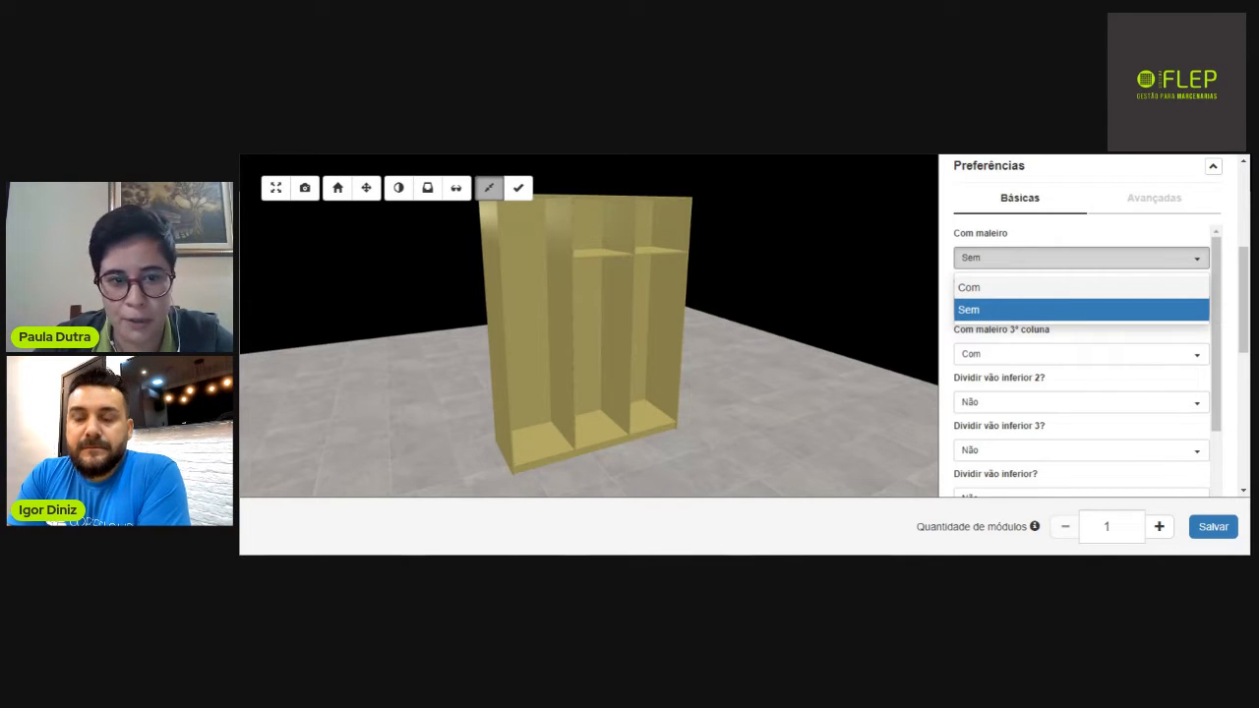
click(990, 288)
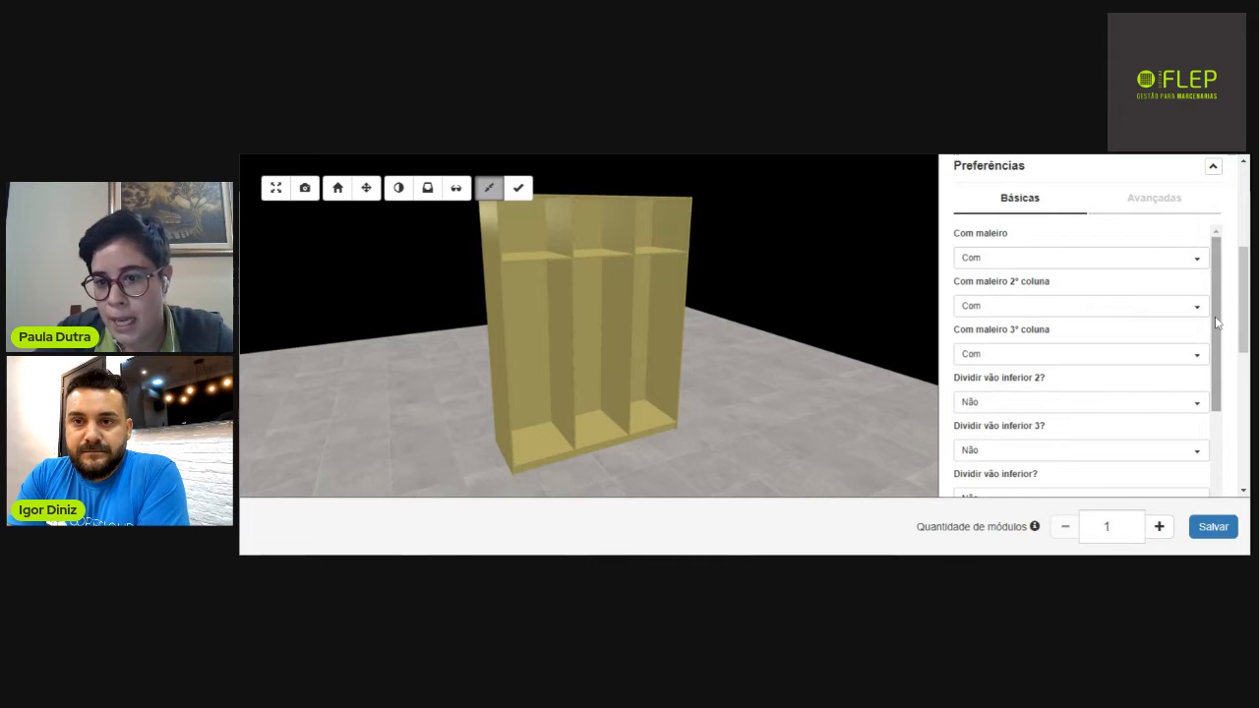
Try dividing the second column's lower bay by setting Dividir vão inferior 2? to Sim, and restore it to Não.
drag(1218, 322, 1218, 337)
scroll(986, 357, down, 2)
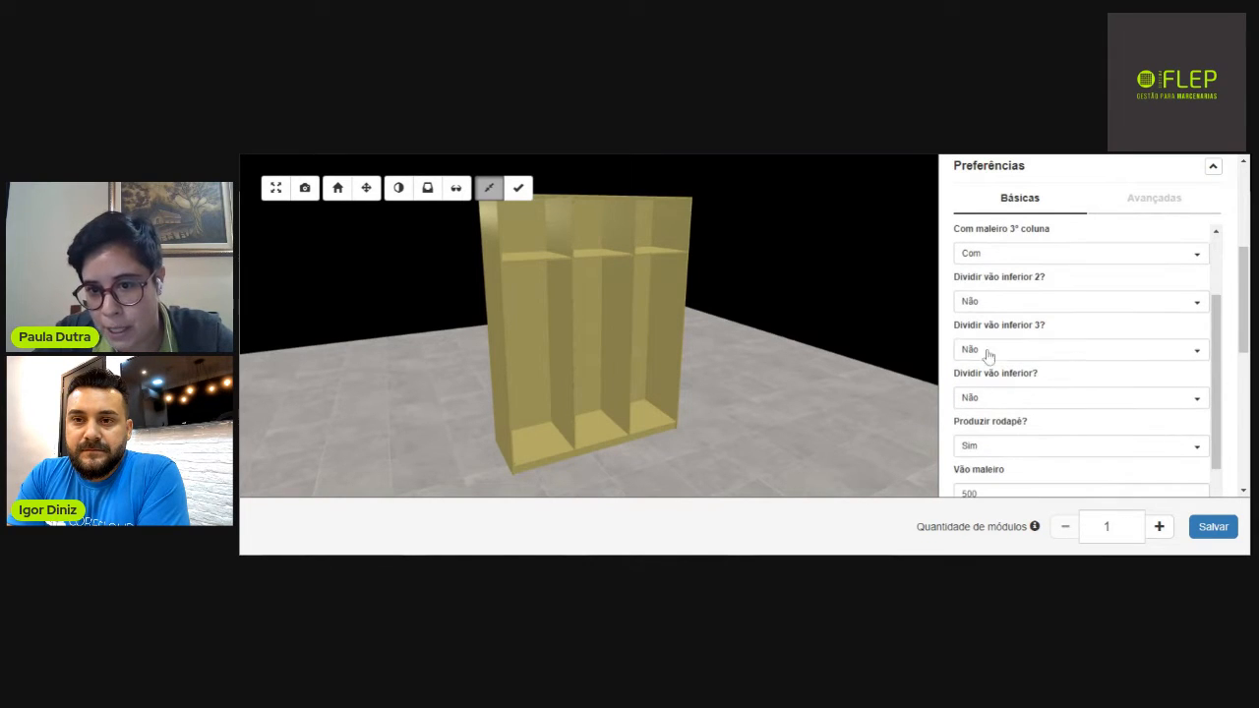
click(986, 306)
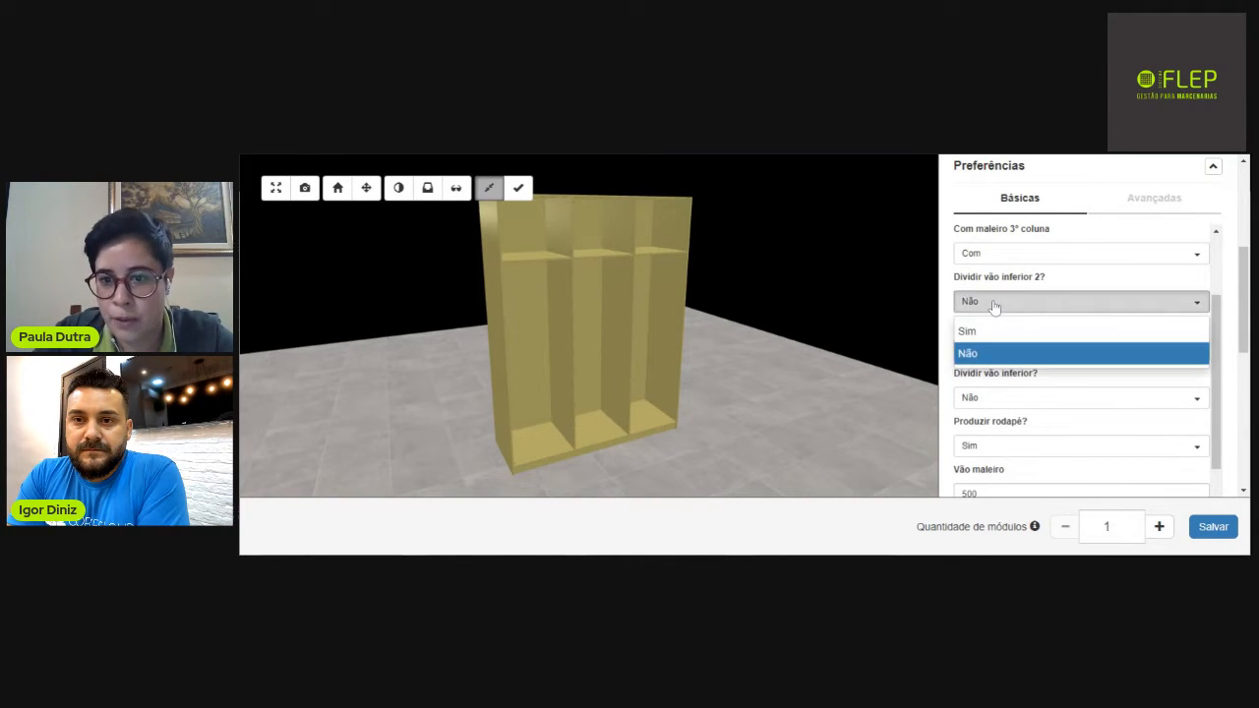
click(980, 332)
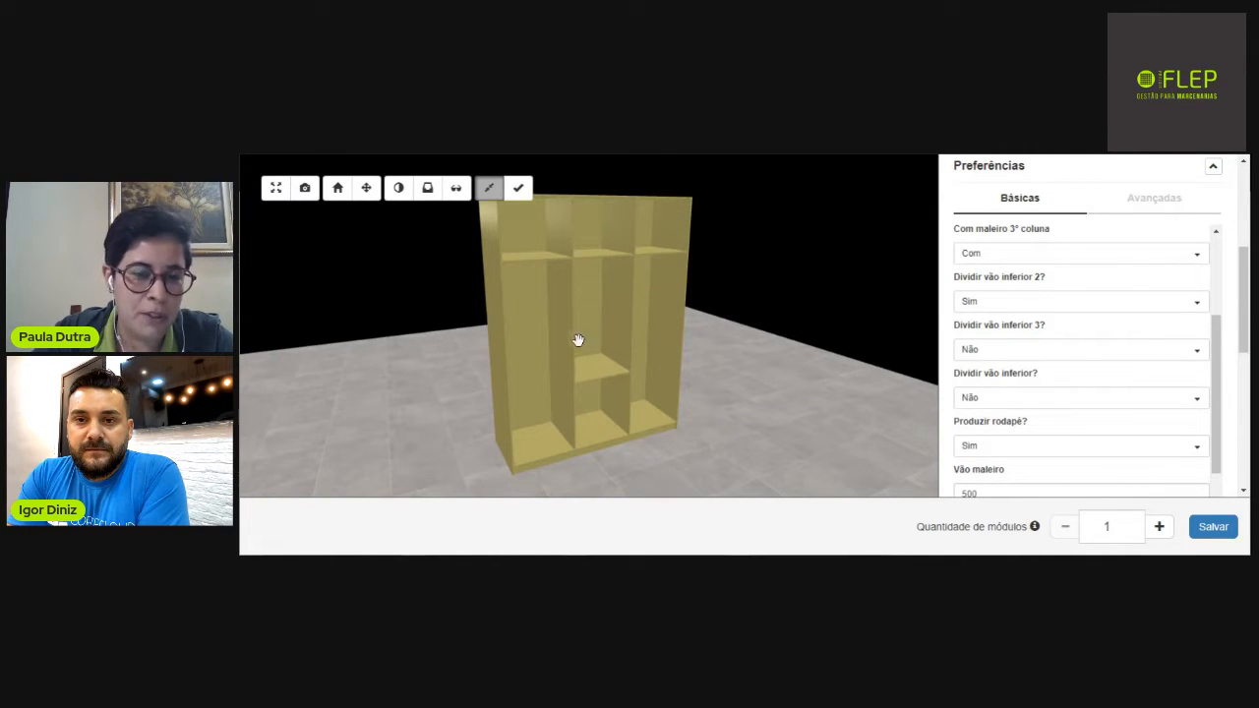
click(1007, 307)
click(992, 356)
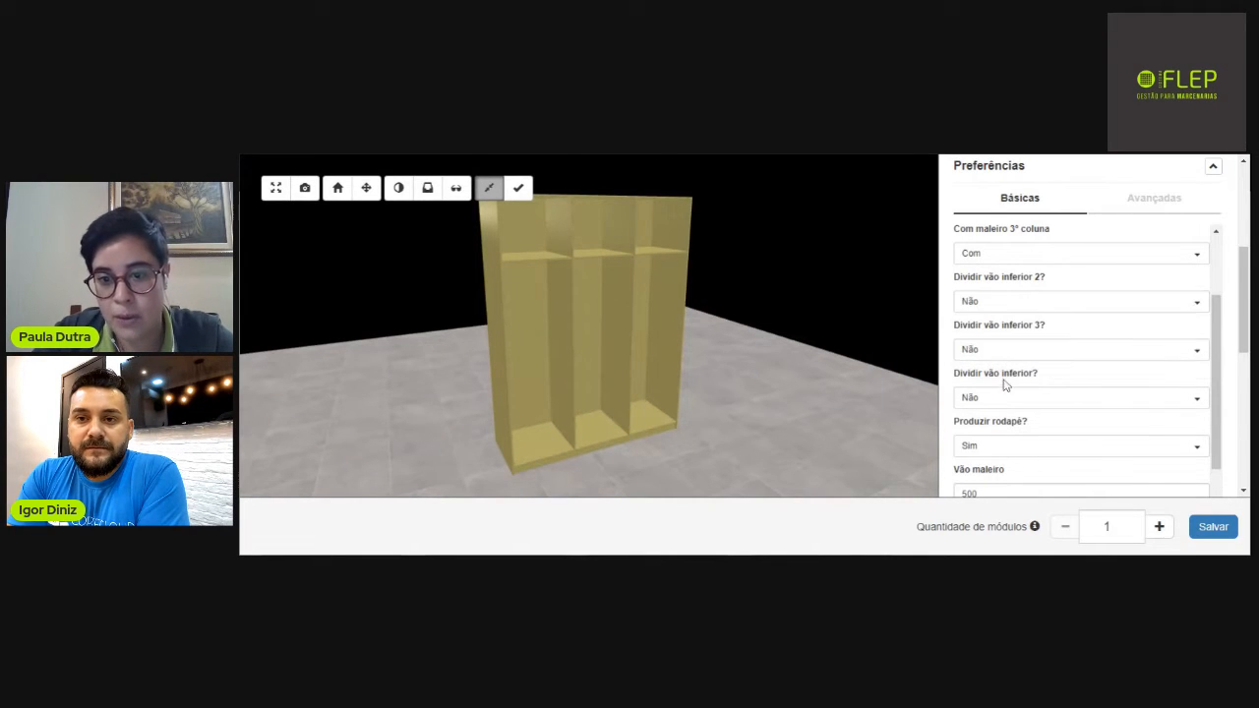
Try dividing the third column's lower bay by setting Dividir vão inferior 3? to Sim, and restore it to Não.
click(1003, 351)
click(1001, 382)
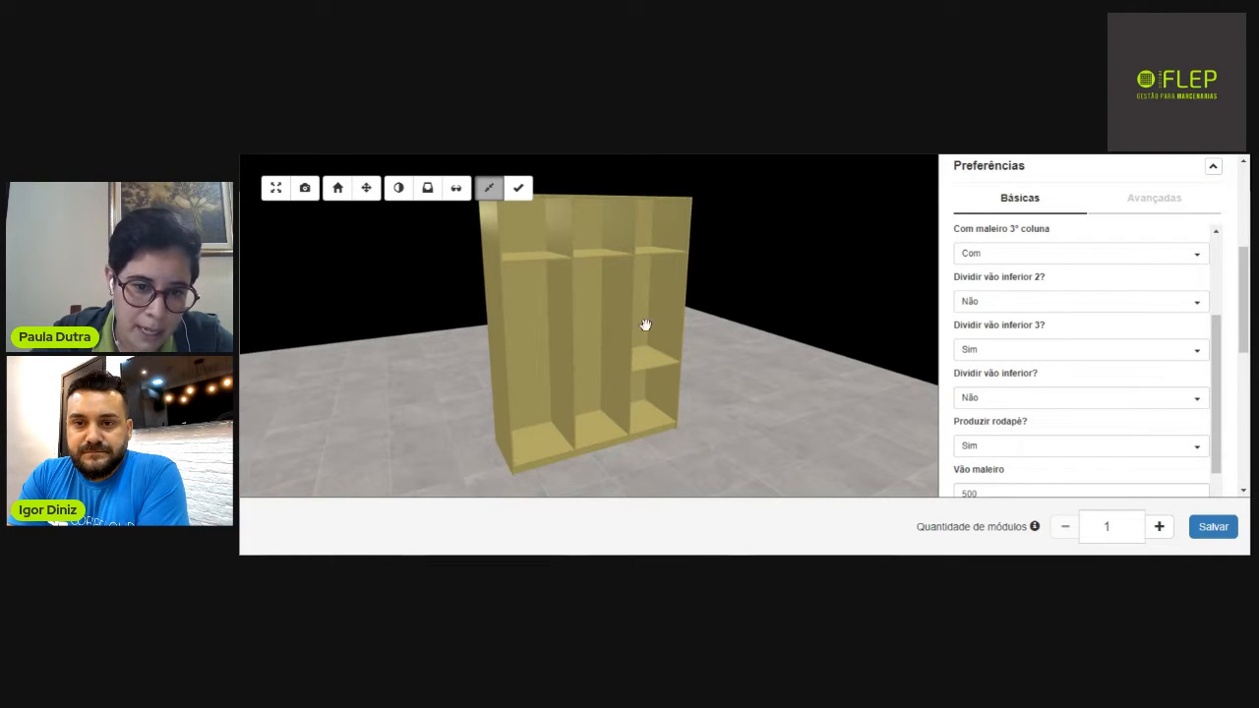
click(1033, 351)
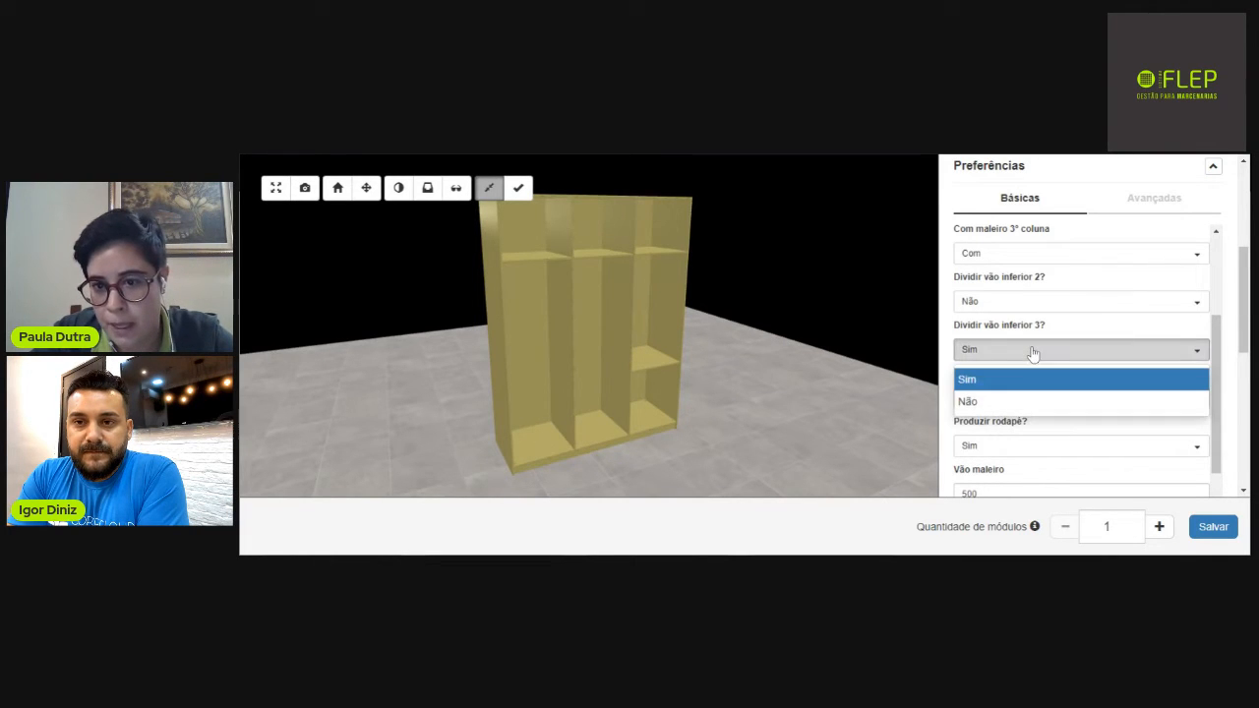
click(993, 403)
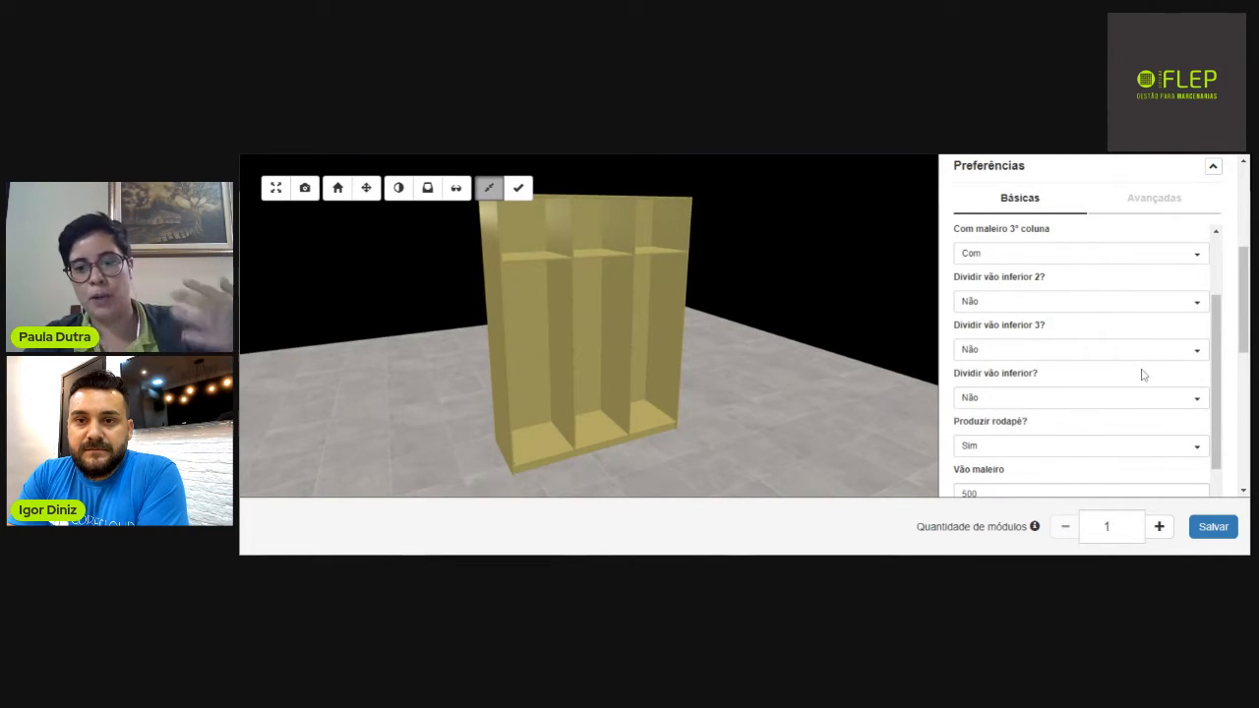
Remove the cabinet's baseboard by setting Produzir rodapé? to Não in the basic preferences.
drag(1215, 349, 1213, 395)
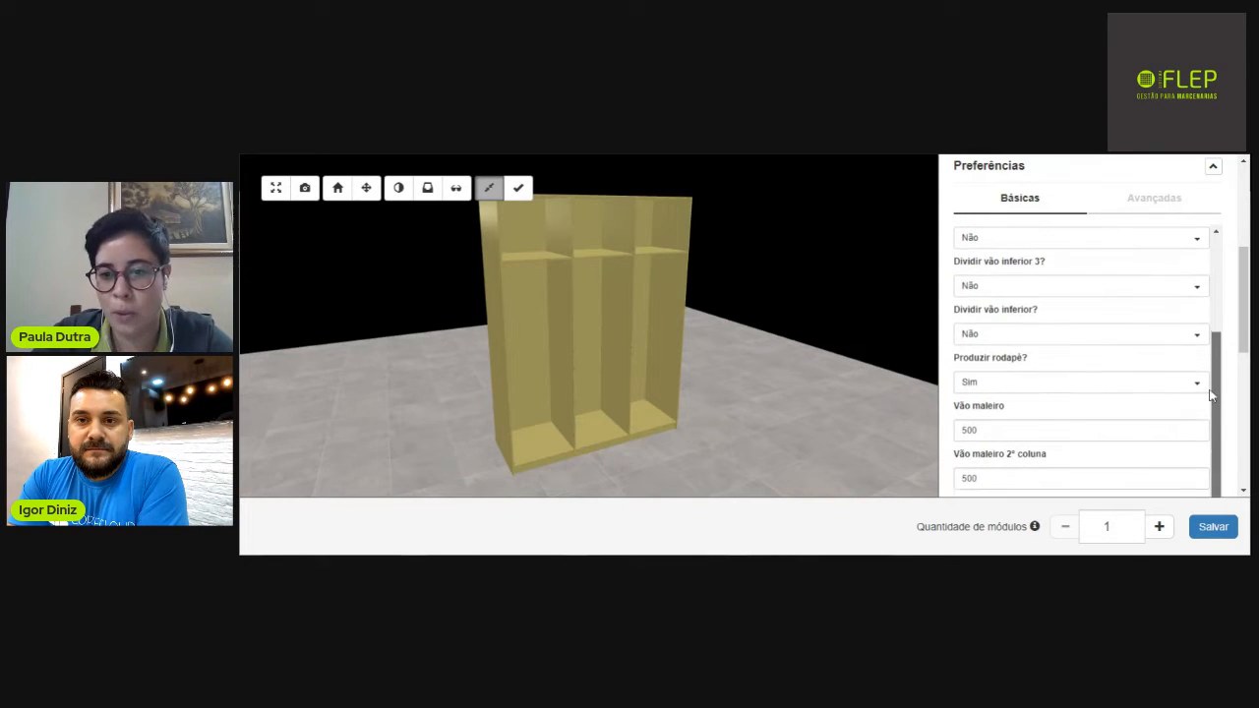
scroll(1246, 344, down, 1)
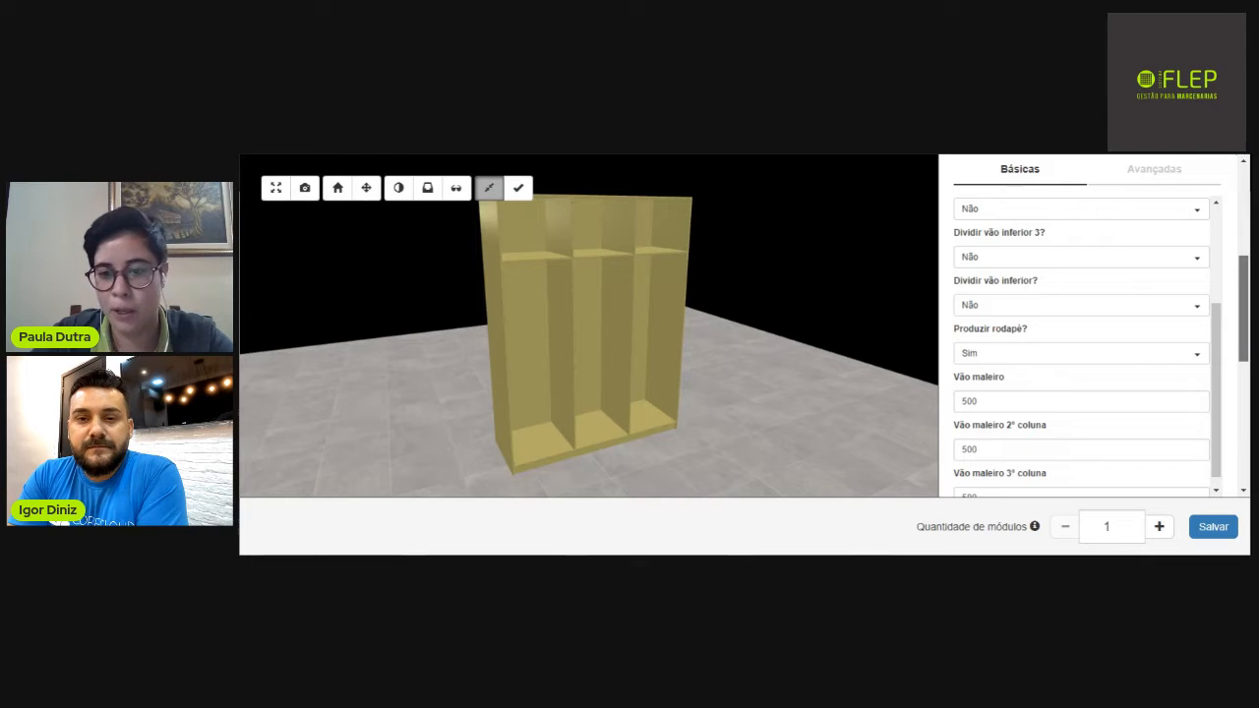
scroll(1246, 354, down, 1)
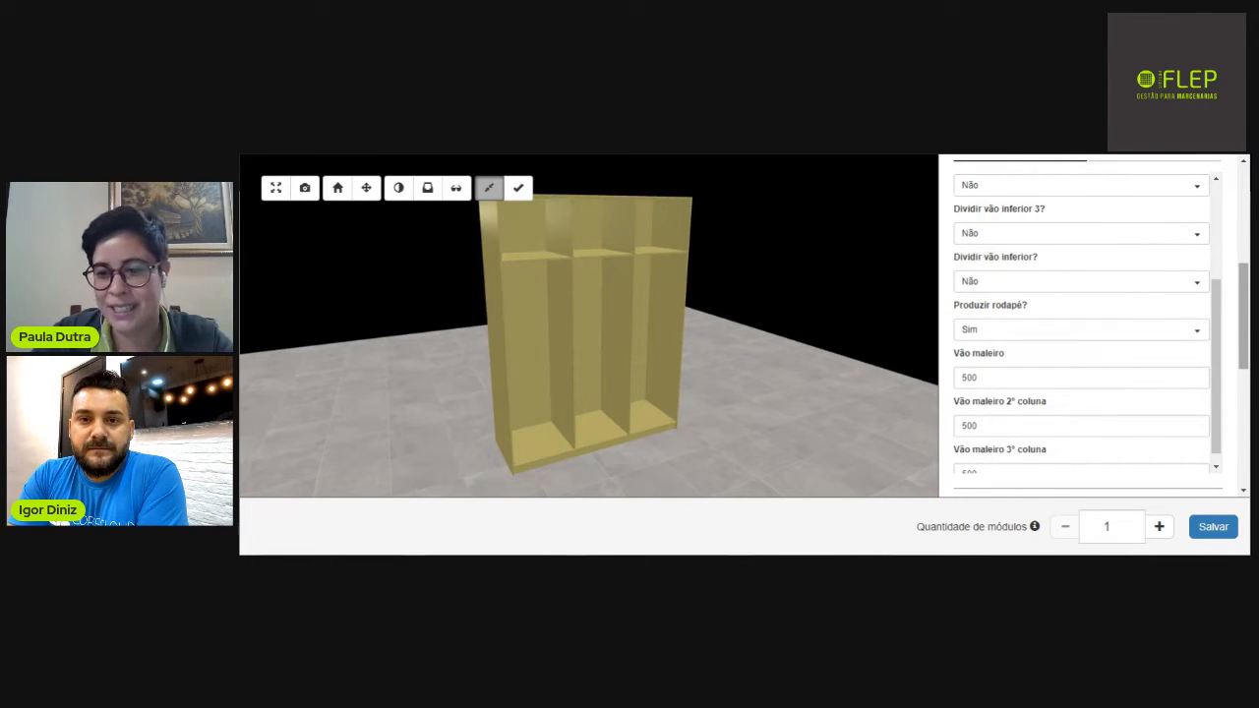
scroll(1245, 335, down, 1)
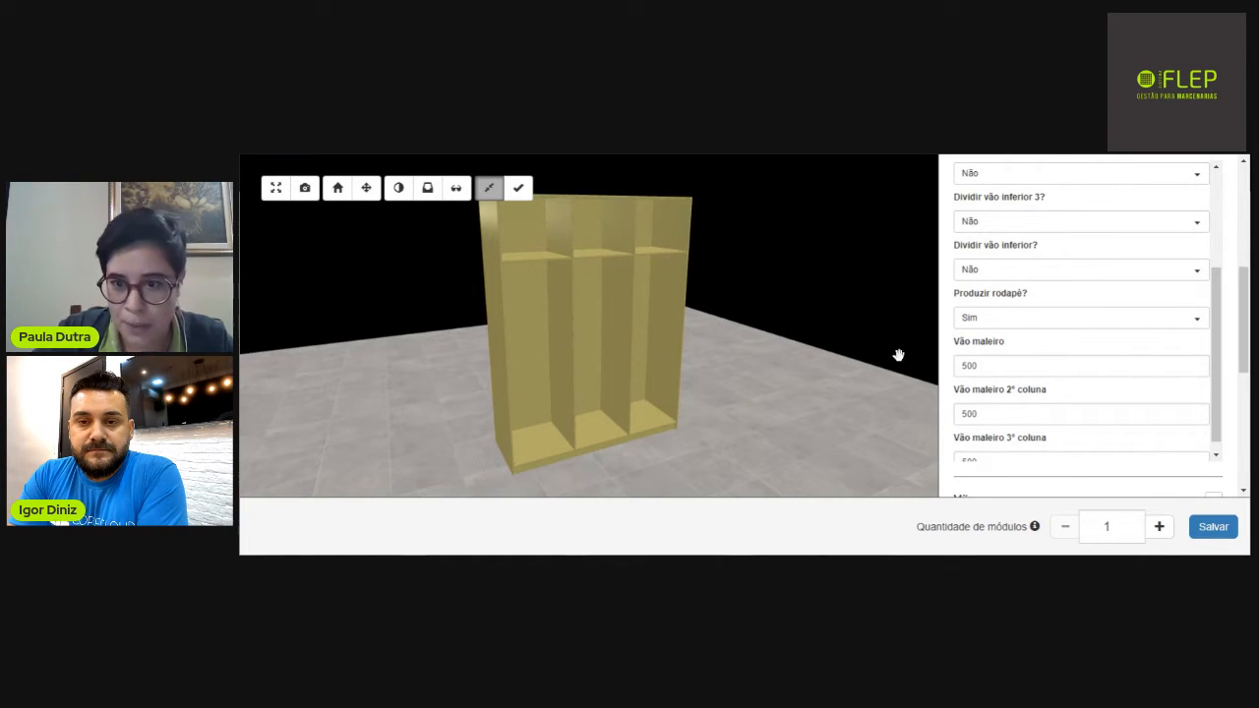
click(1032, 318)
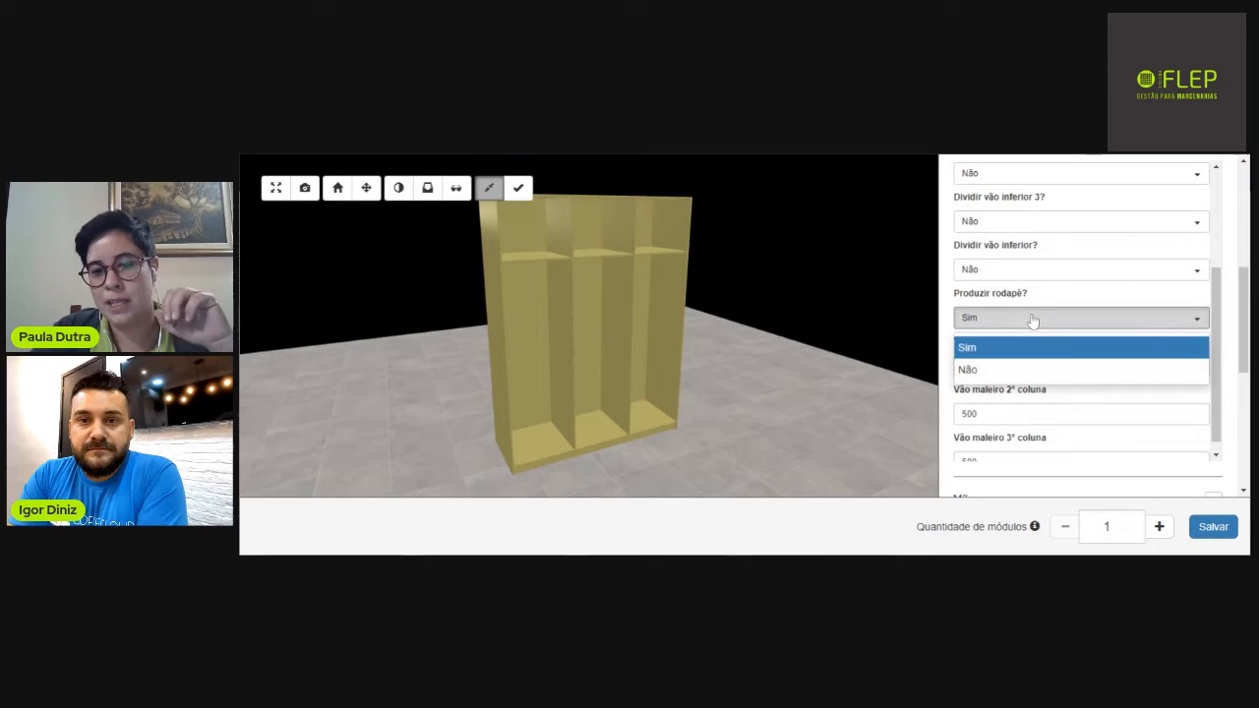
click(980, 372)
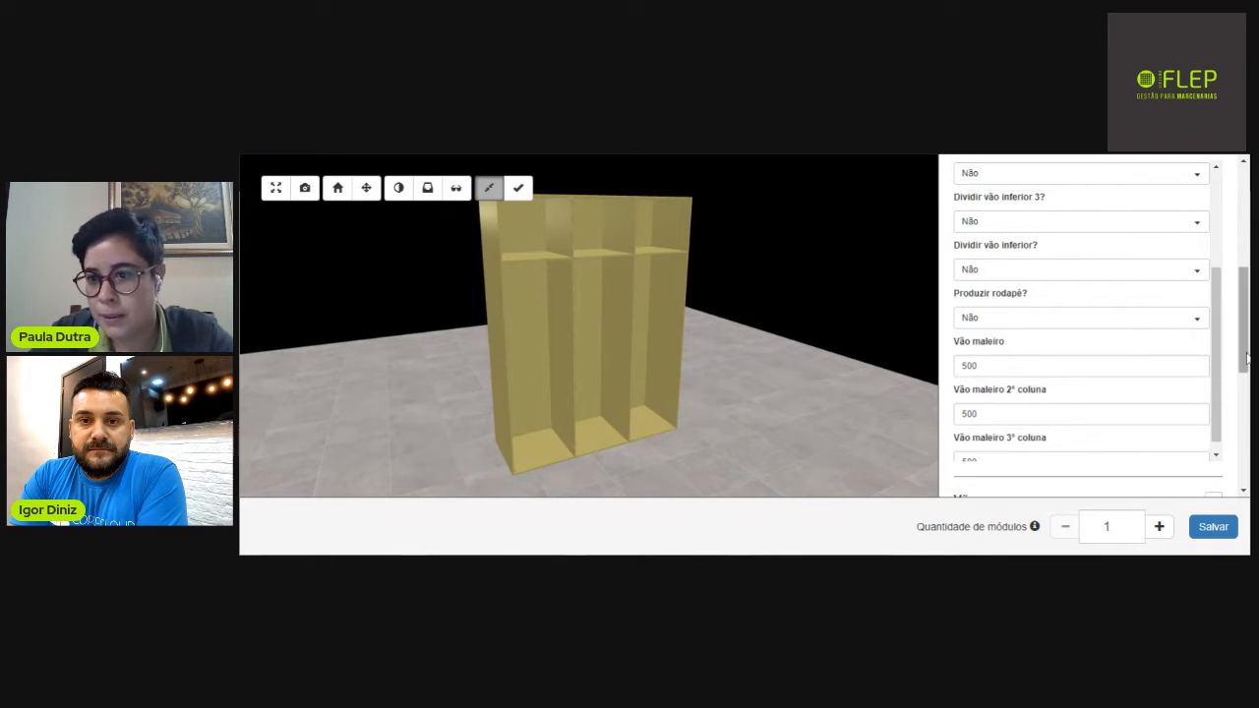
Set the top compartment opening (Vão maleiro) to 270 for the first, second and third columns.
scroll(1247, 344, down, 2)
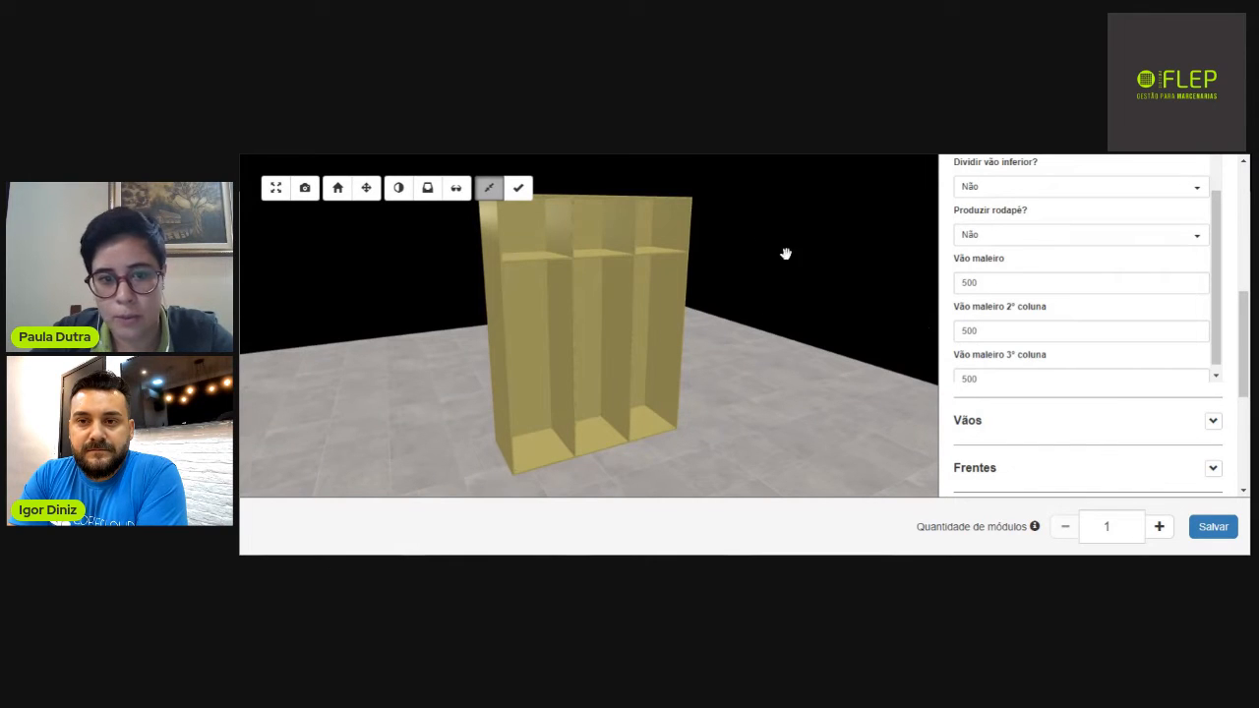
drag(992, 284, 919, 301)
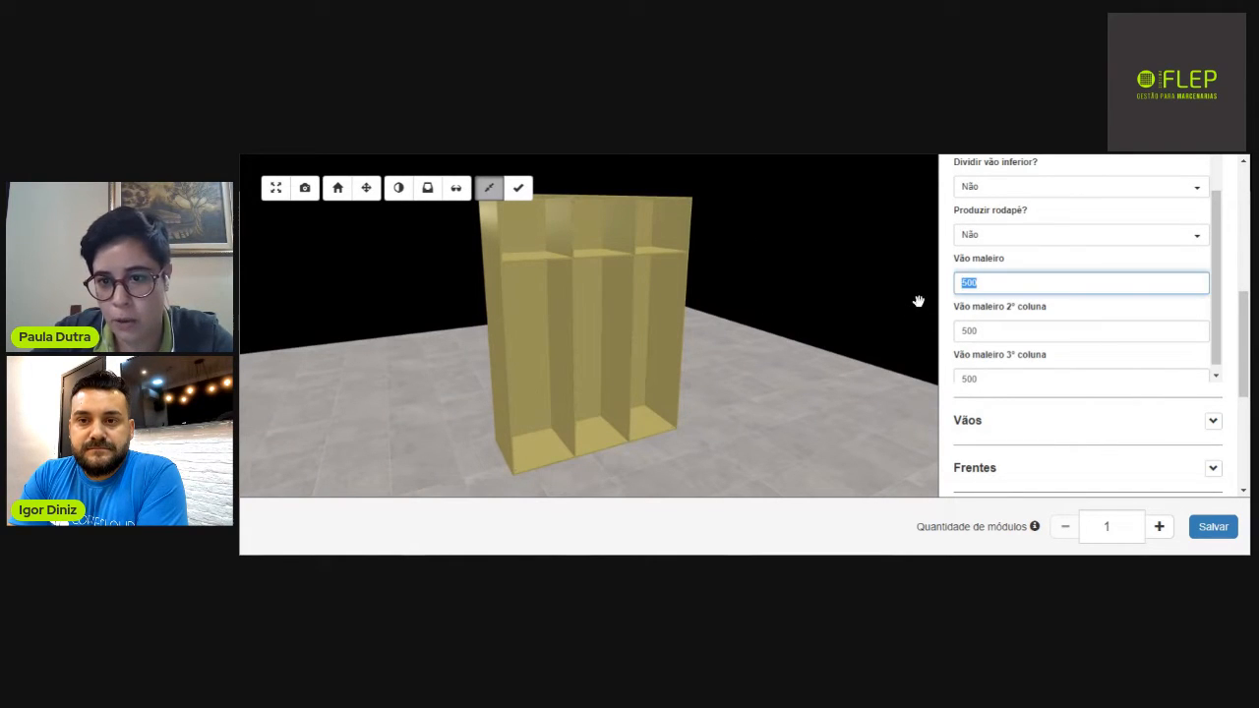
text(270)
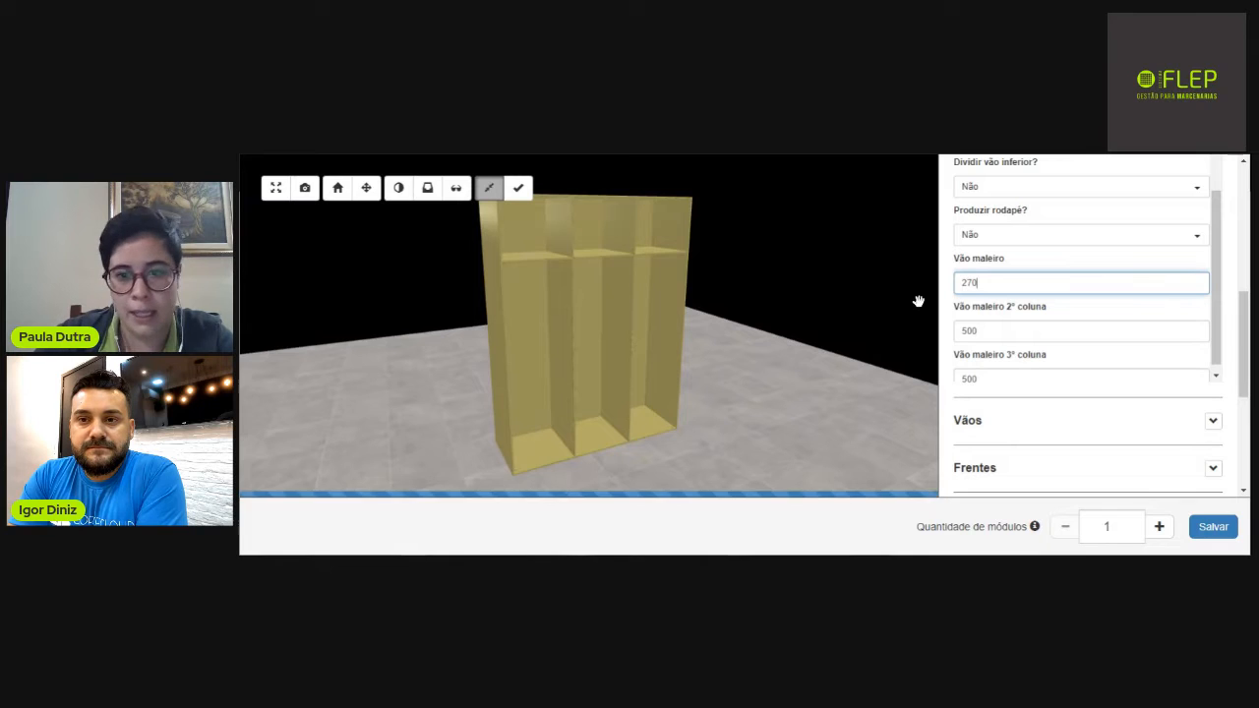
key(Tab)
text(270)
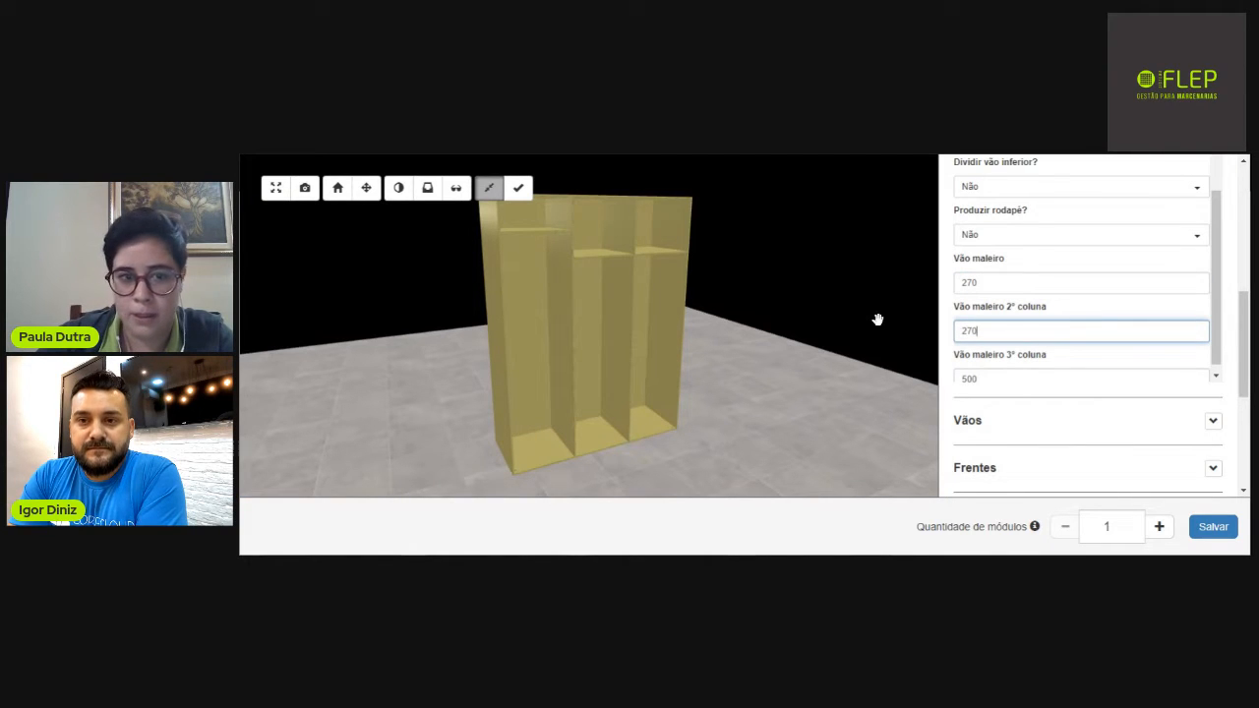
key(Tab)
text(2)
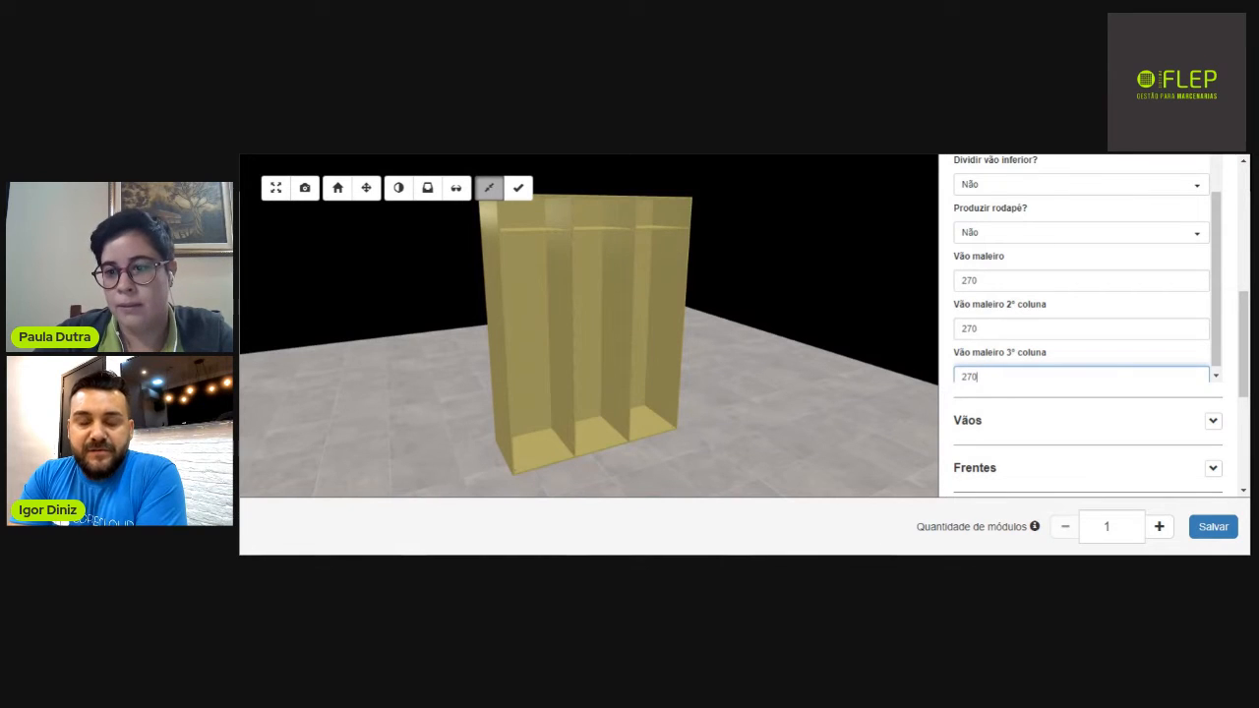
drag(1218, 328, 1215, 352)
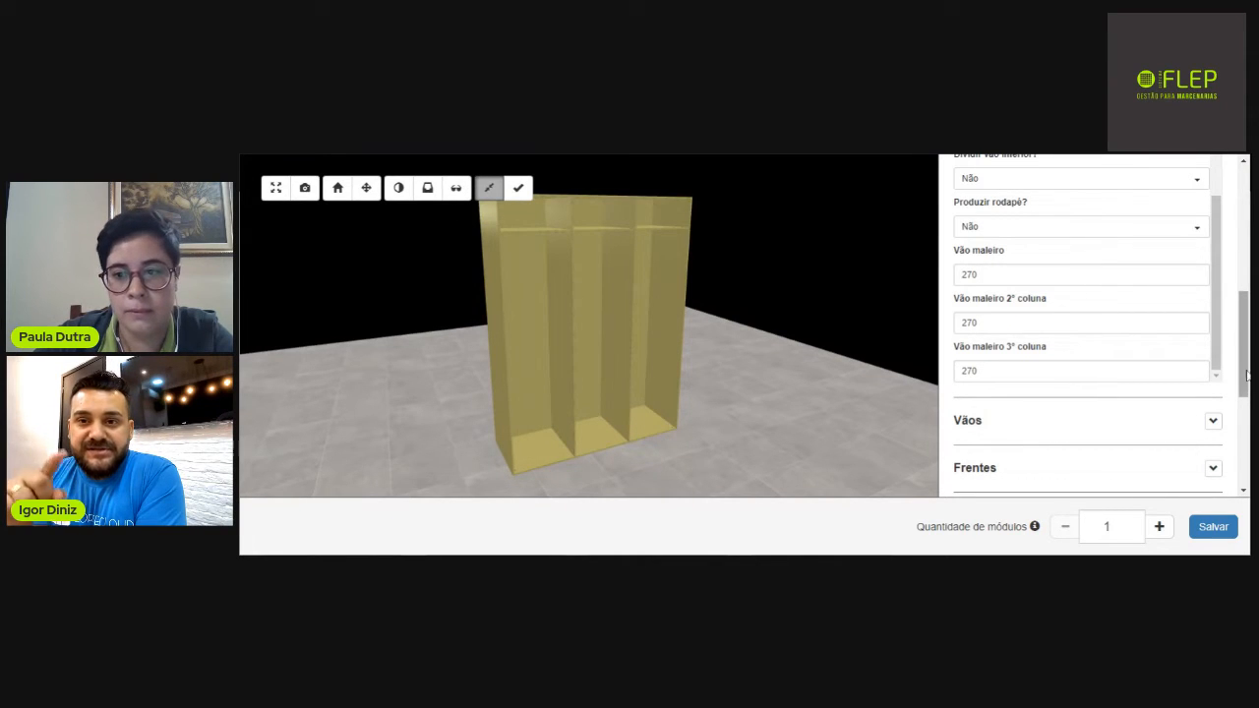
Expand the Vãos settings and bring the diagram of upper and lower bays into view.
drag(1242, 363, 1239, 406)
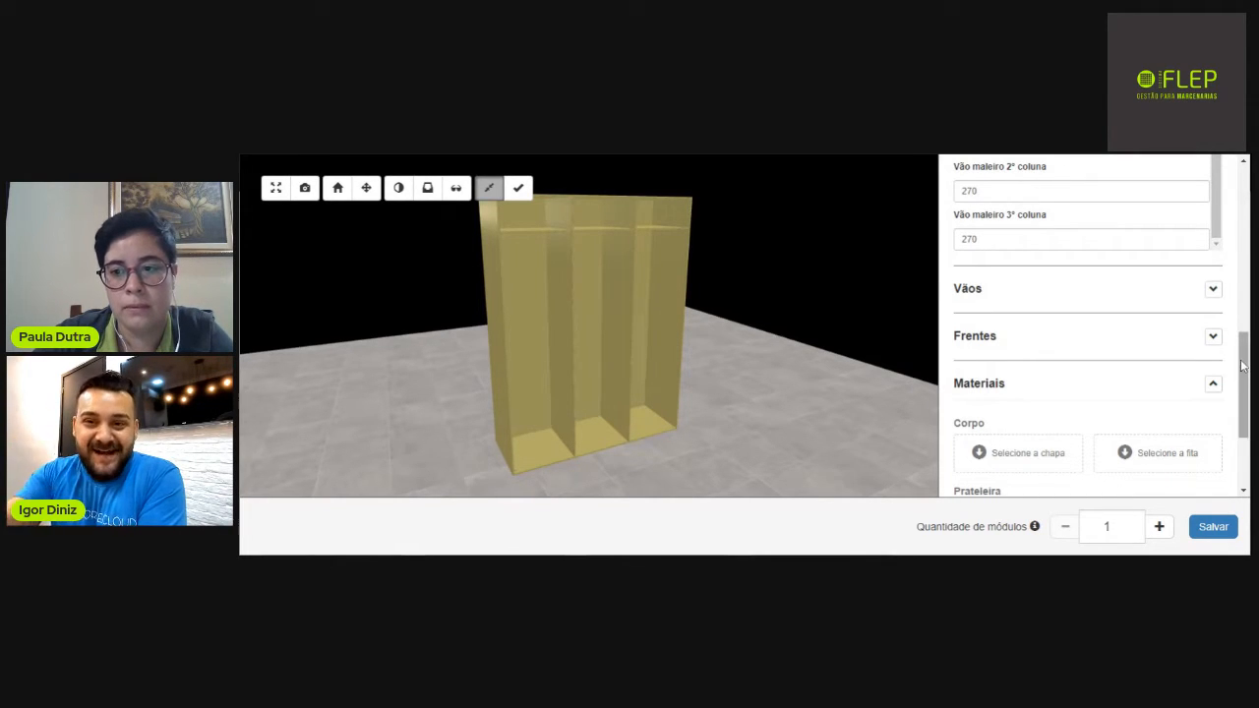
scroll(1245, 364, up, 2)
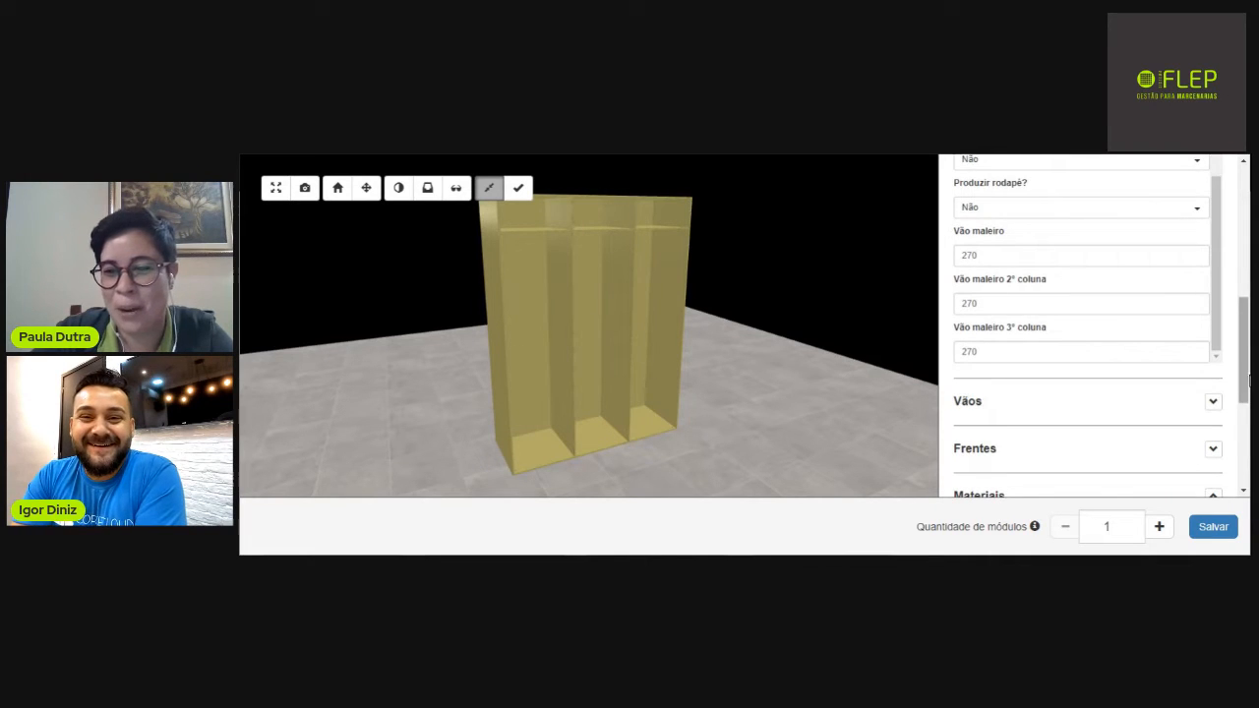
scroll(1234, 349, down, 1)
click(1213, 315)
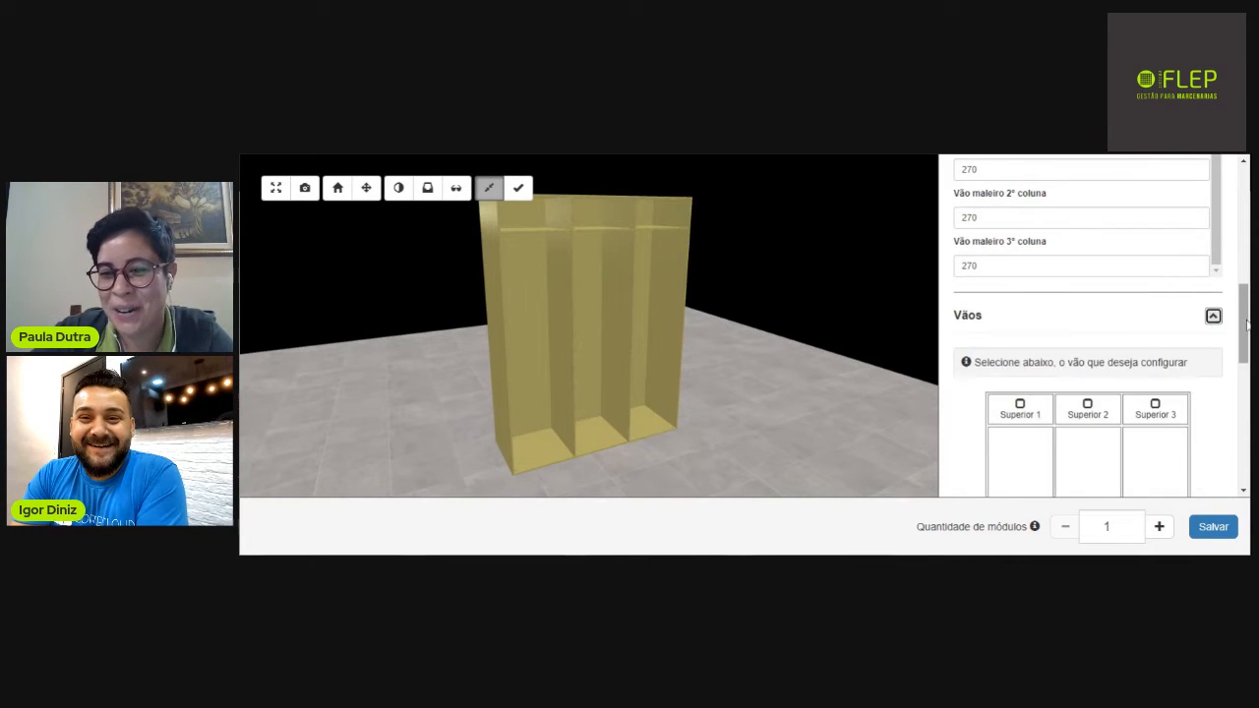
scroll(1243, 355, down, 2)
drag(1246, 356, 1249, 368)
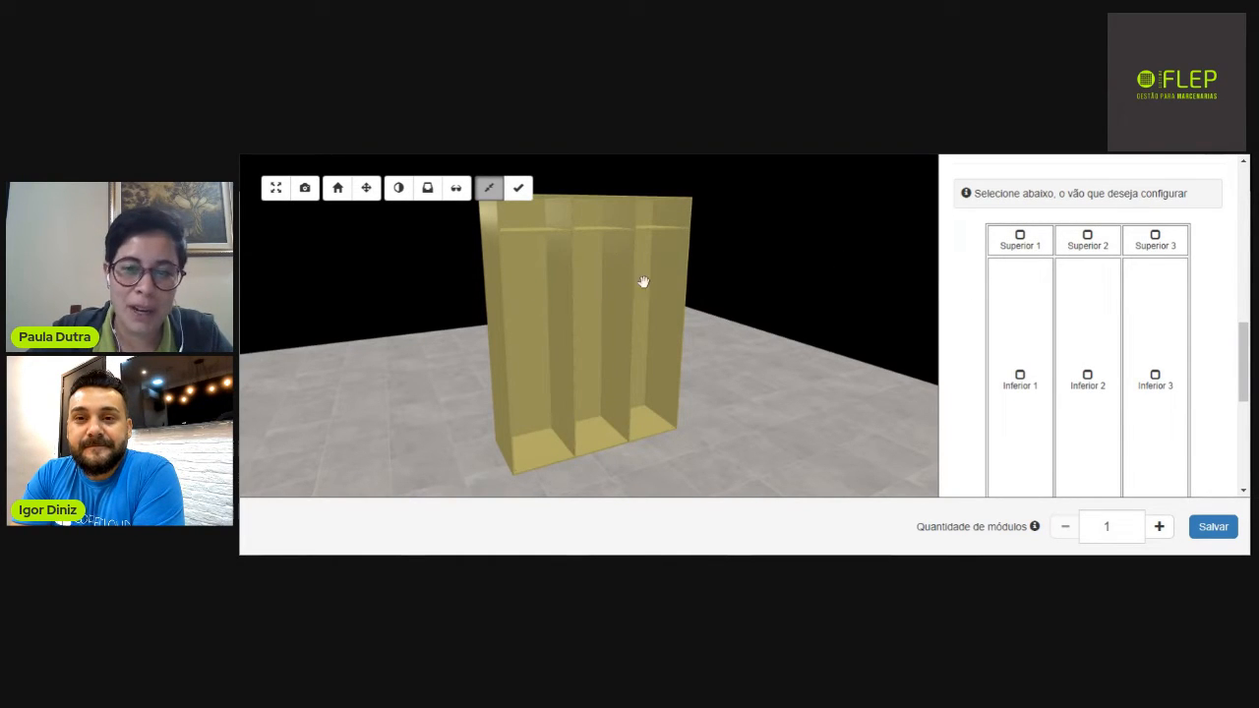
Select bays Inferior 1, Inferior 2 and Inferior 3 in turn to locate each one in the 3D model.
click(1030, 320)
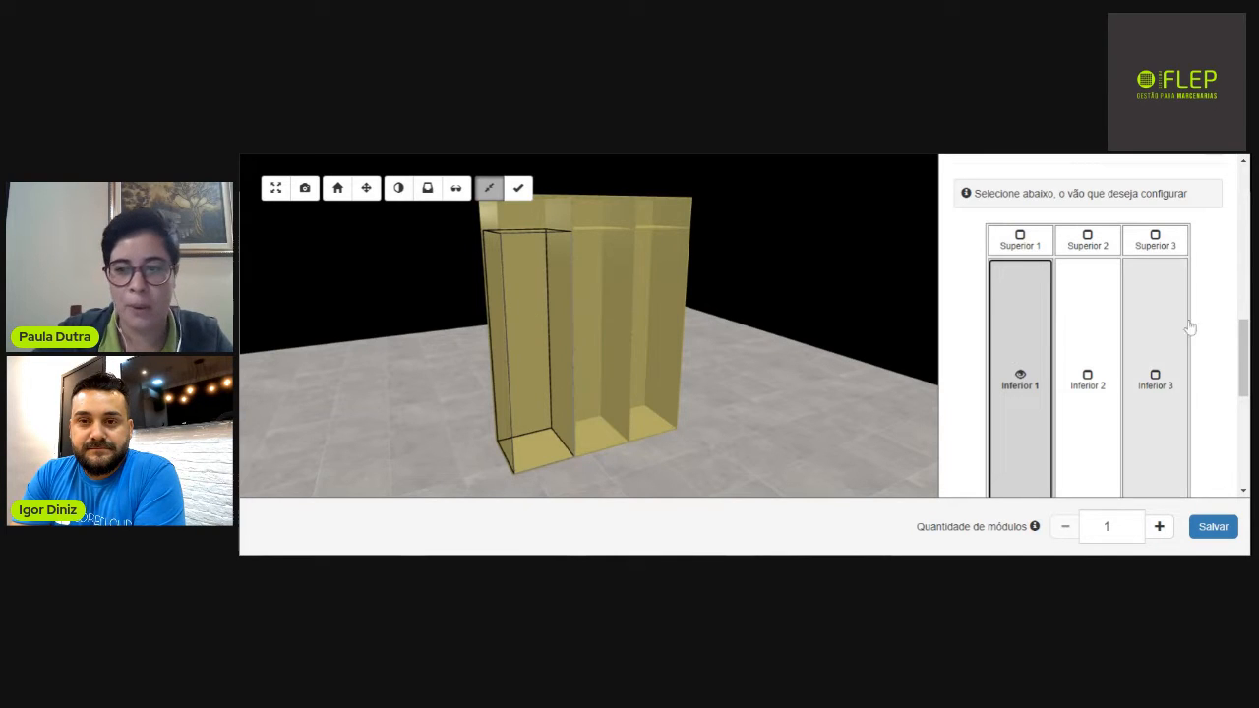
click(1086, 367)
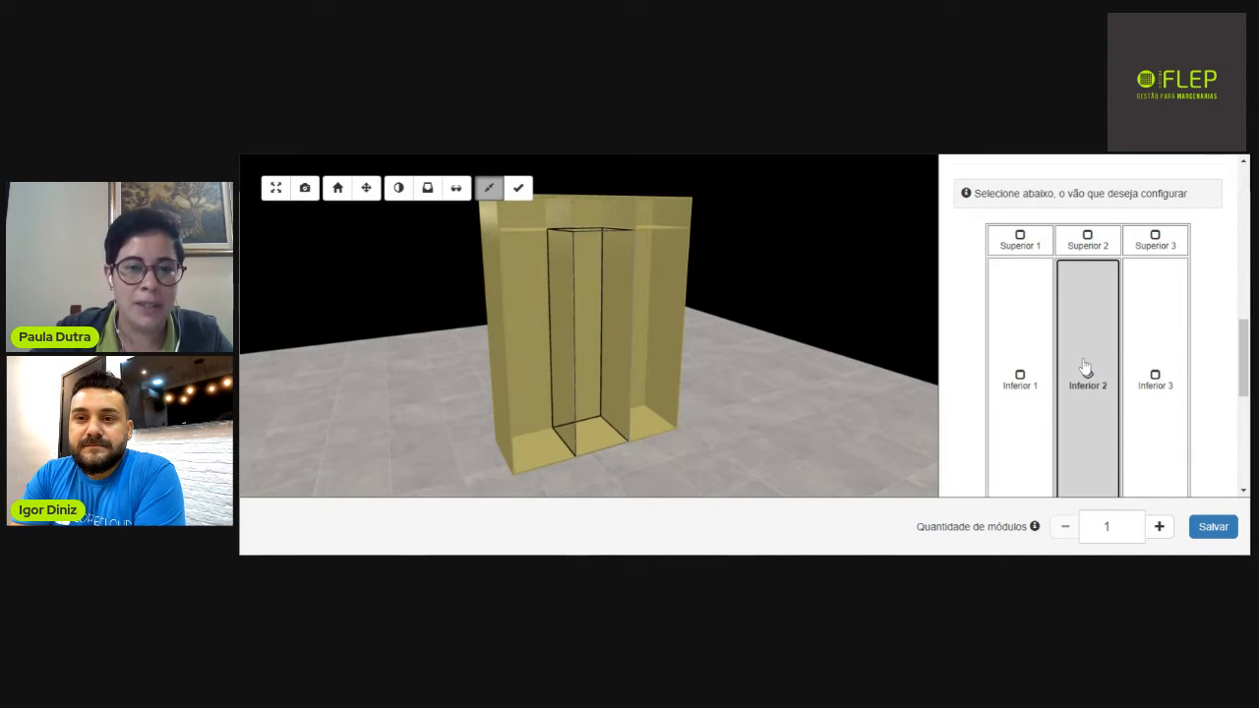
click(1149, 347)
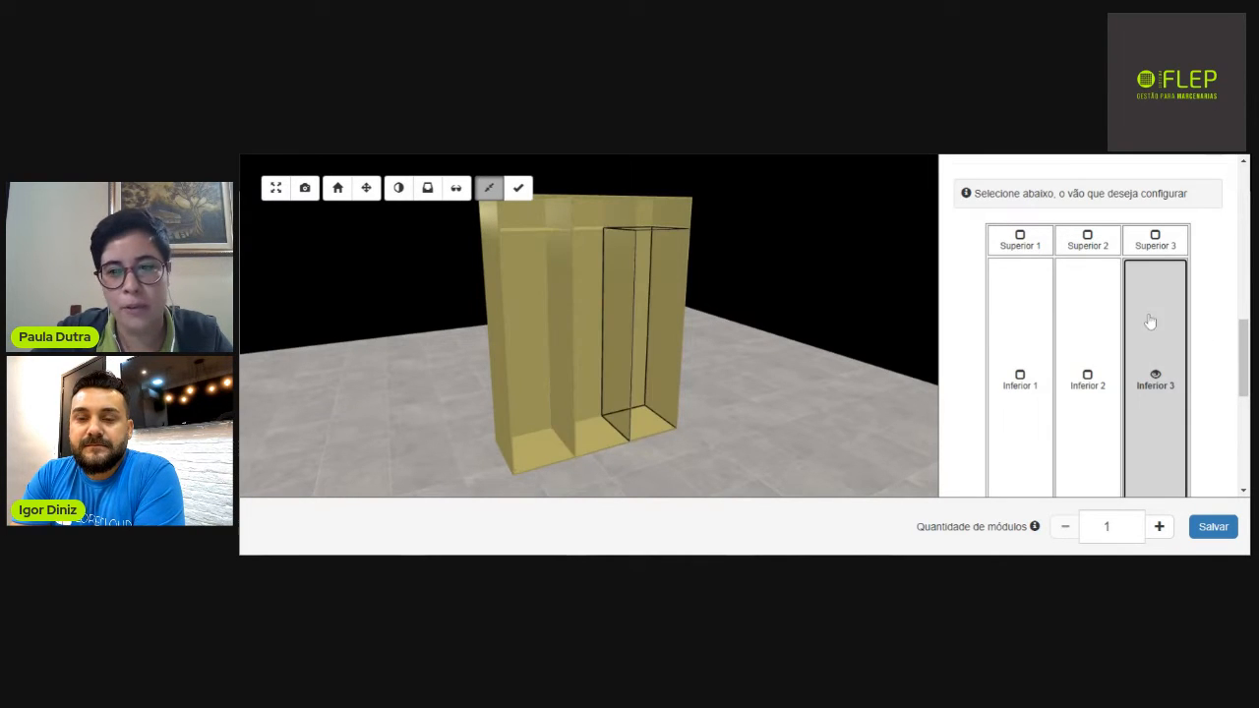
Select bay Inferior 1 and assign it the Prateleiras submodule.
click(1020, 331)
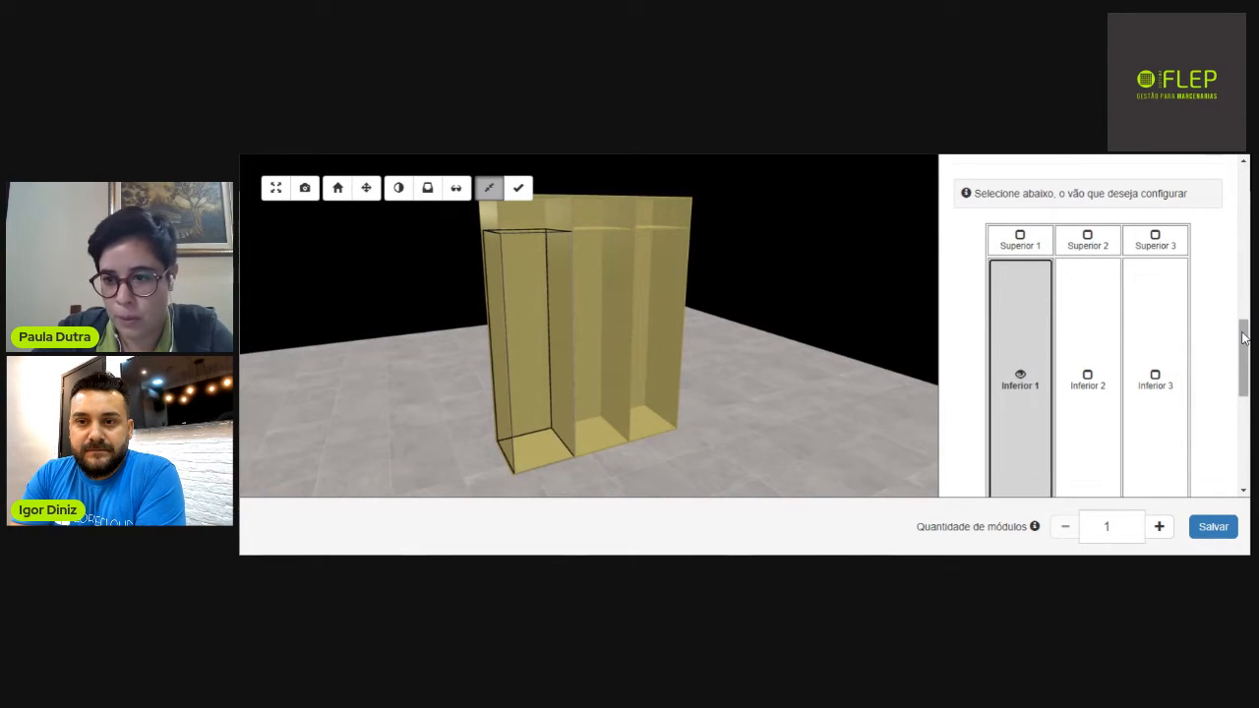
scroll(1028, 325, down, 2)
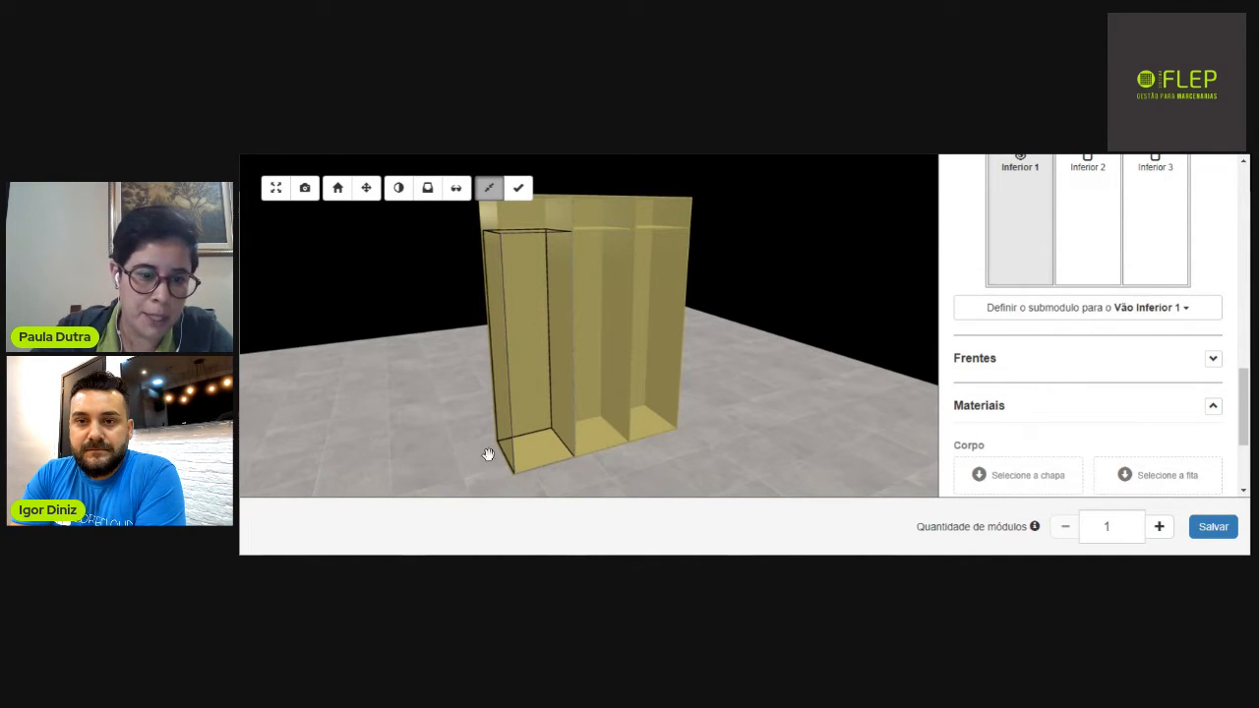
click(1034, 312)
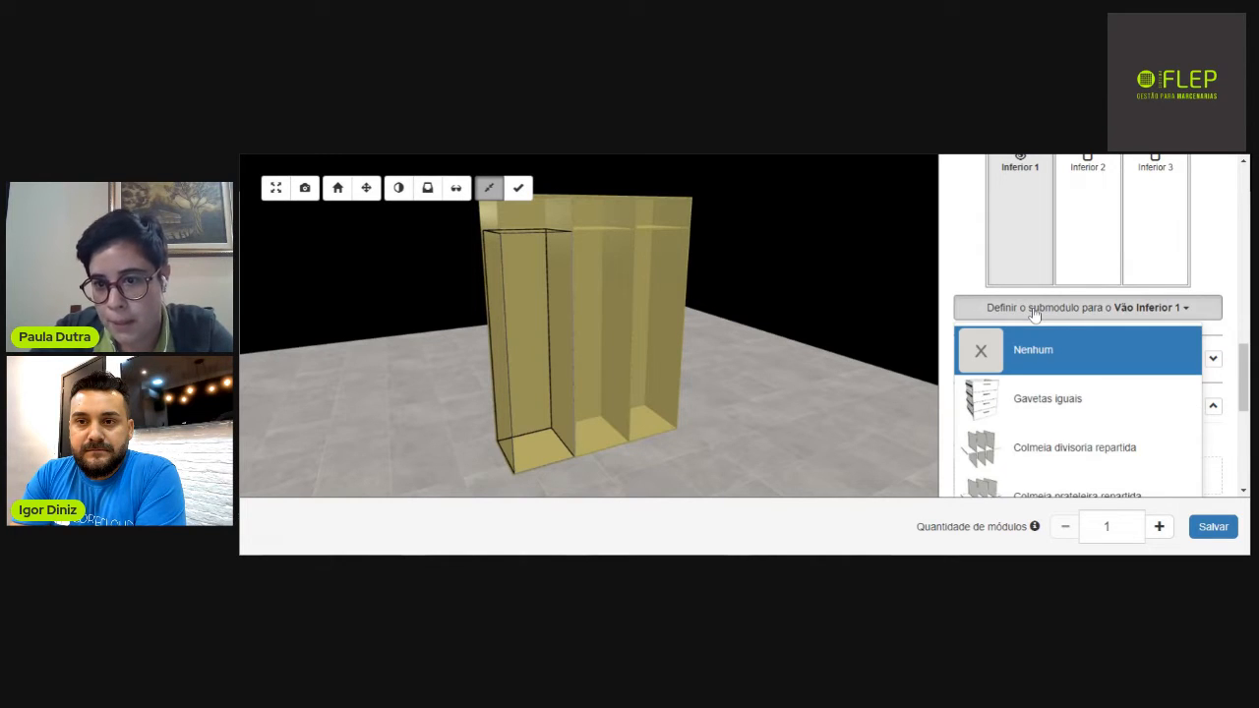
scroll(1247, 399, down, 1)
scroll(1247, 398, down, 1)
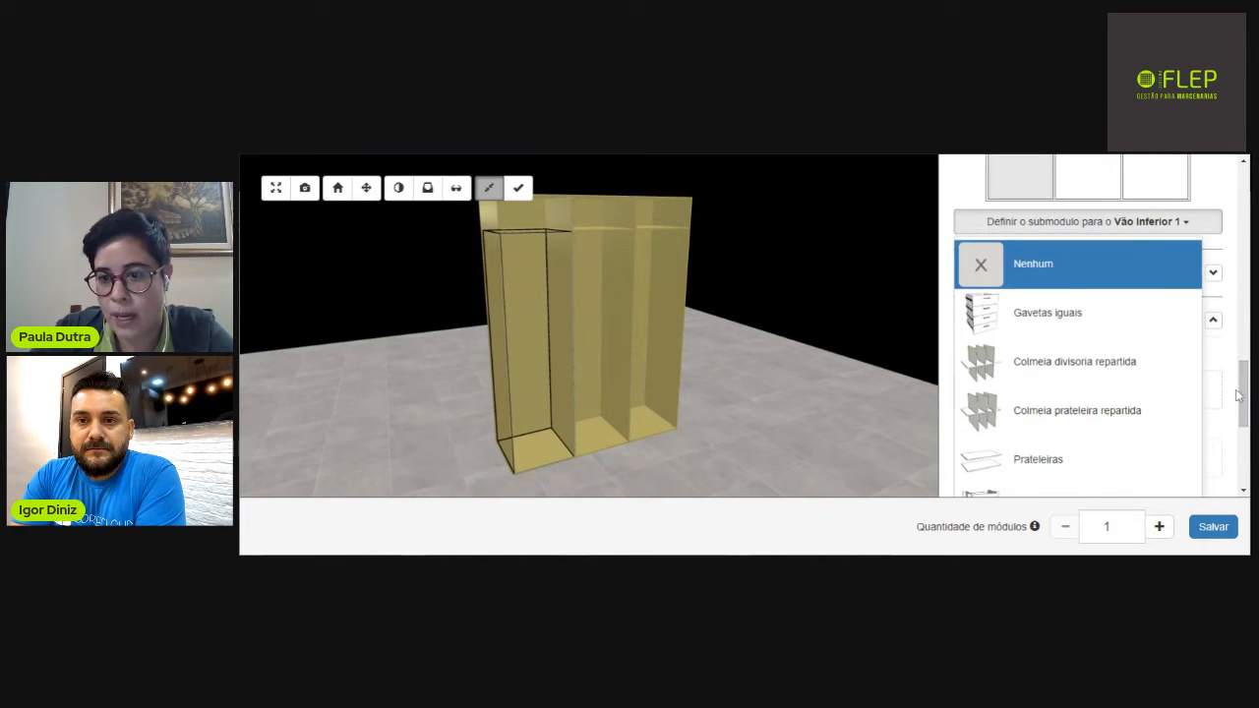
click(1041, 462)
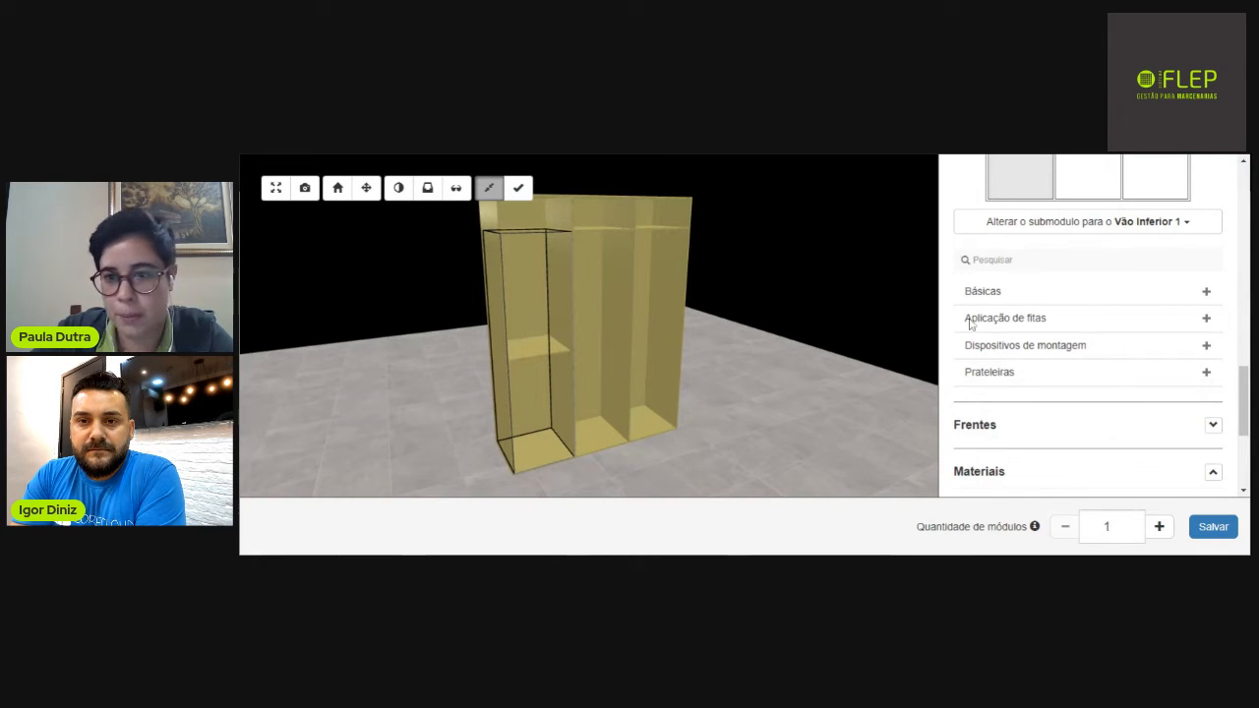
Set the number of shelves (Número de prateleiras) in bay Inferior 1 to 5 in the submodule's basic settings.
click(1205, 294)
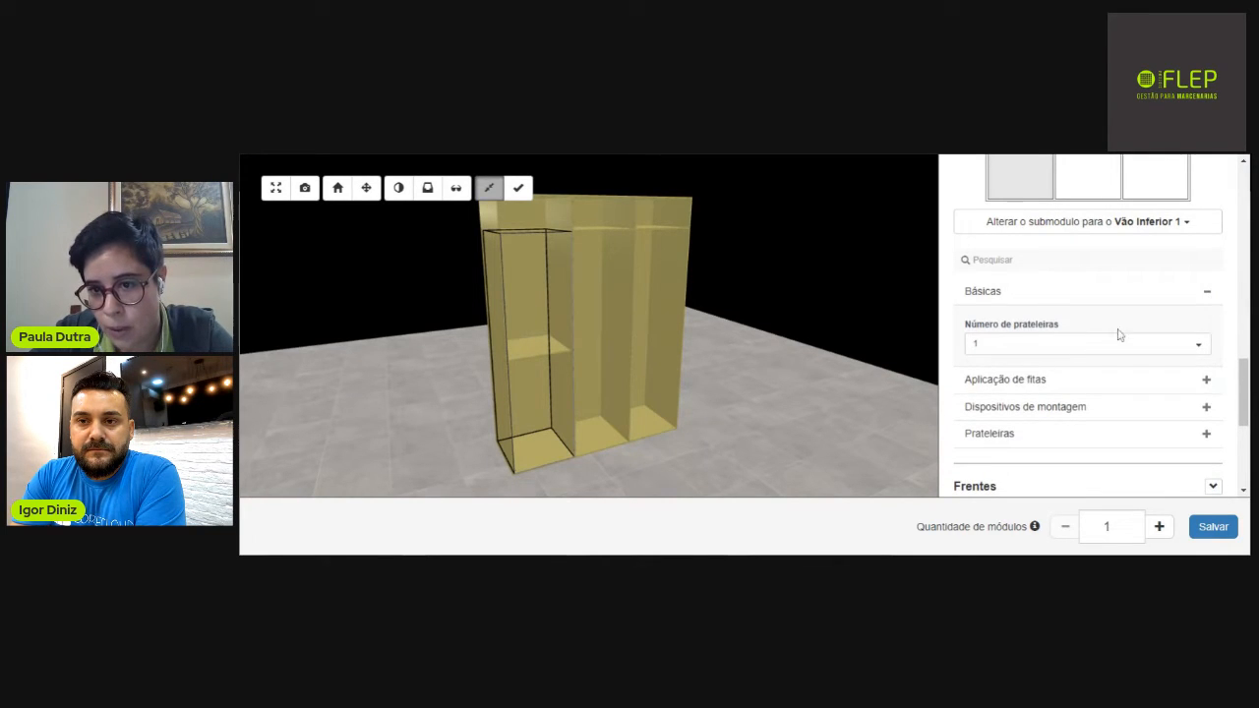
click(1028, 346)
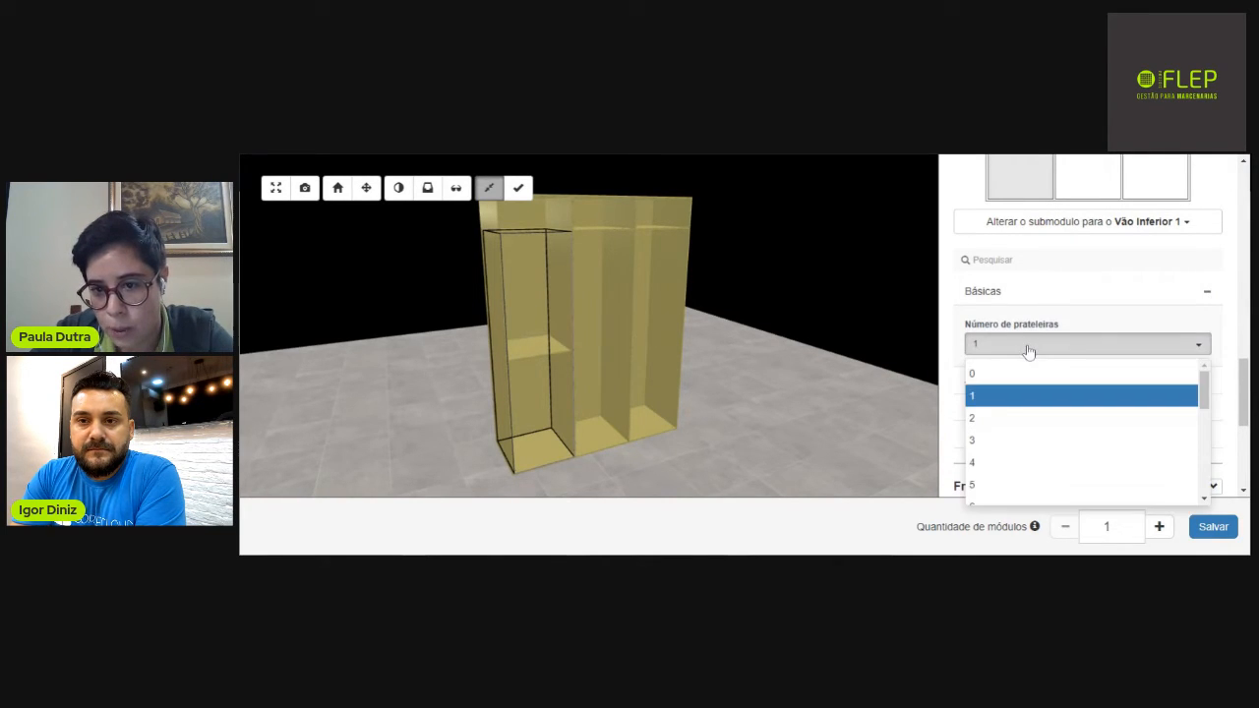
click(999, 486)
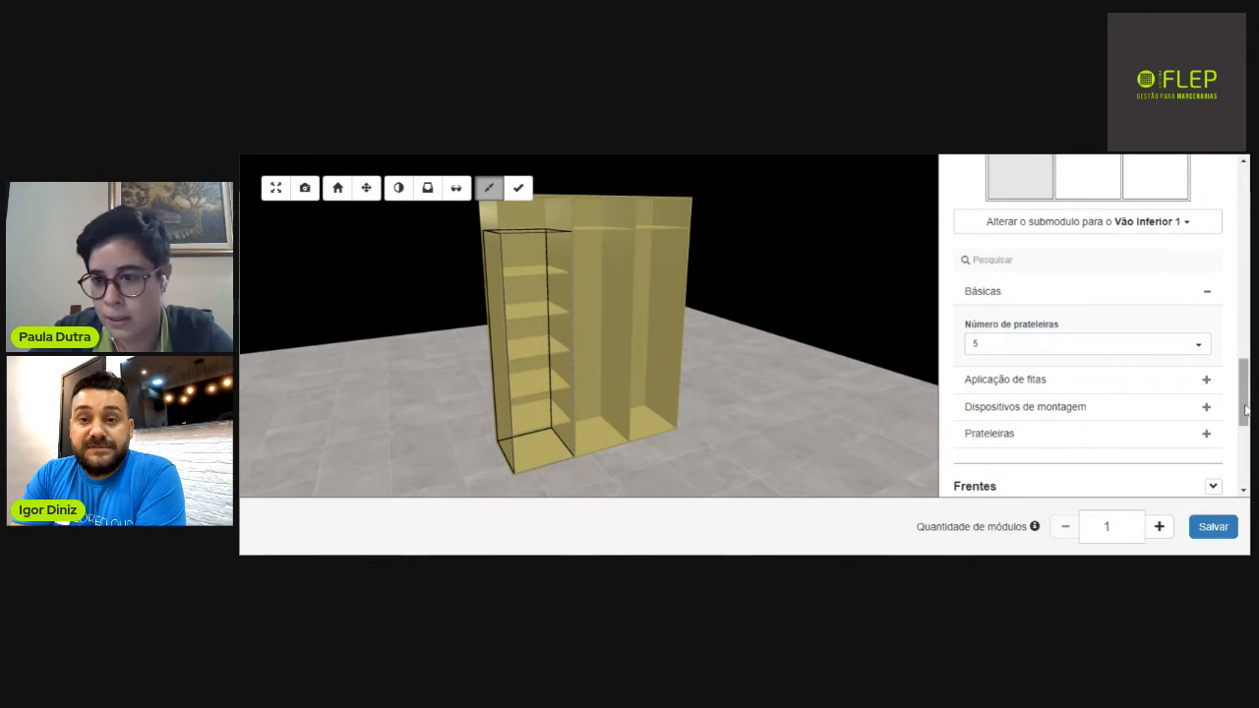
drag(1242, 410, 1245, 412)
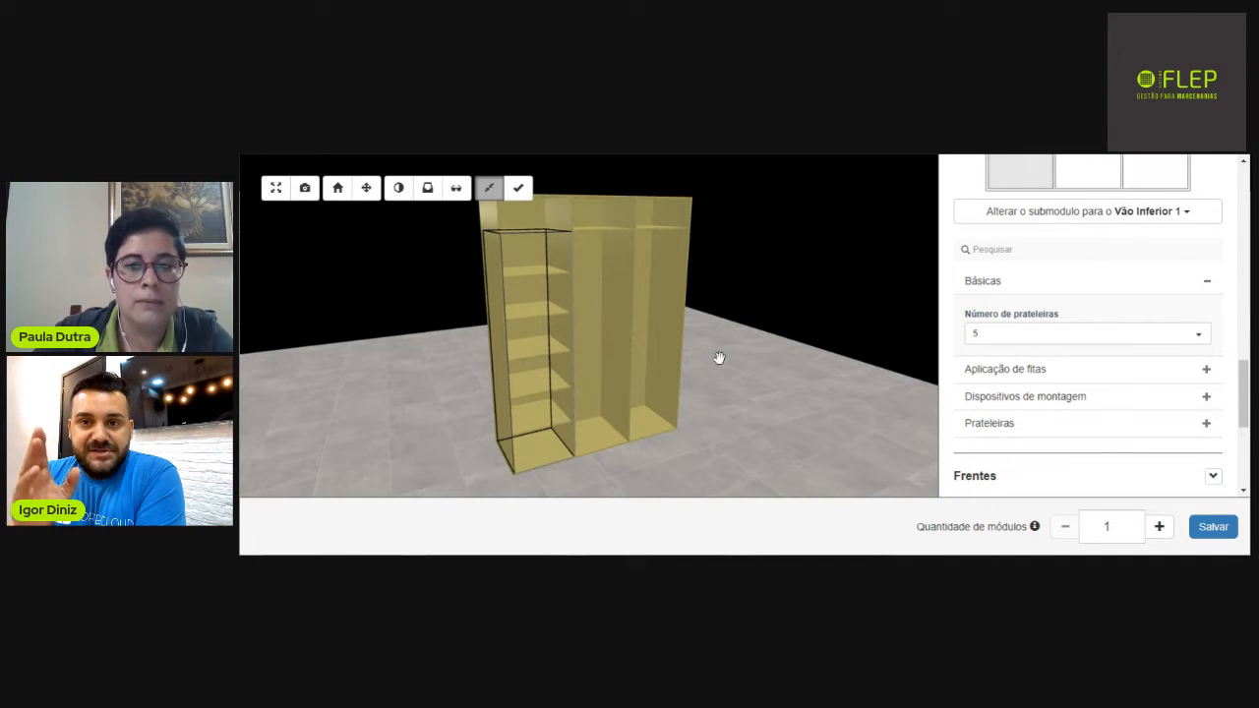
Turn on the see-through view to inspect the shelves in bay Inferior 1, and expand the bay's edge-banding and mounting-device settings.
click(1208, 283)
click(1209, 309)
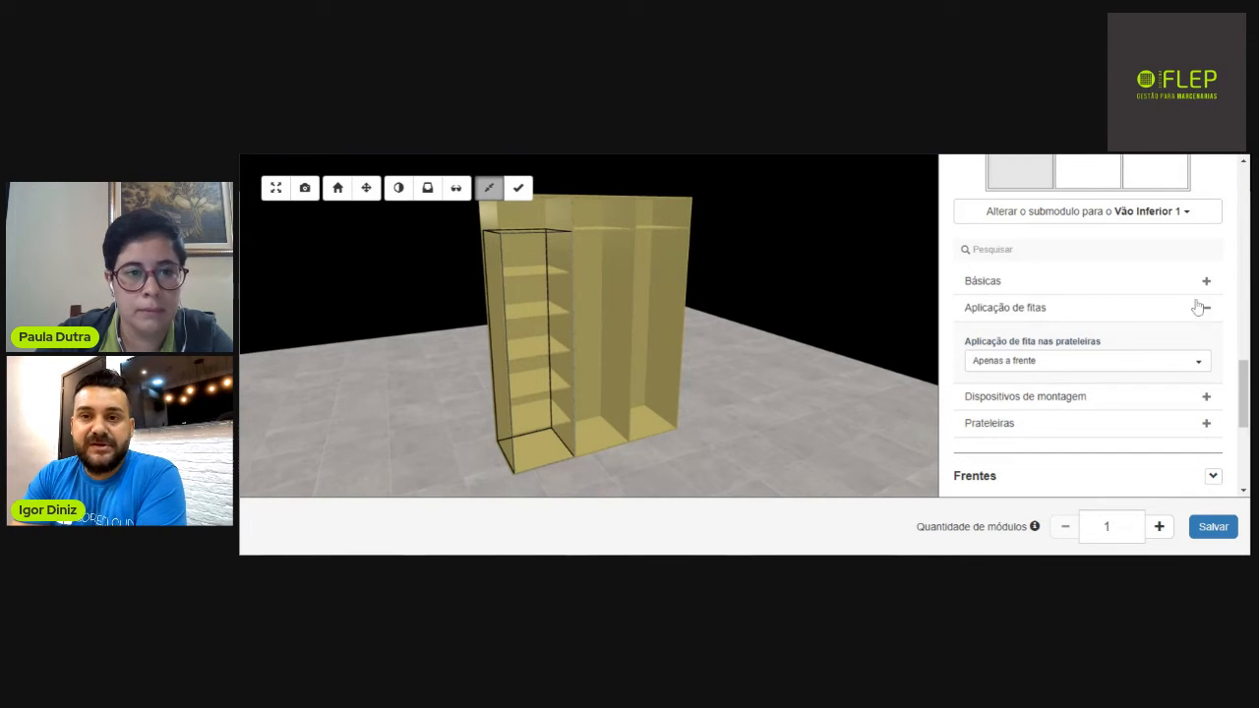
click(463, 196)
drag(529, 331, 592, 322)
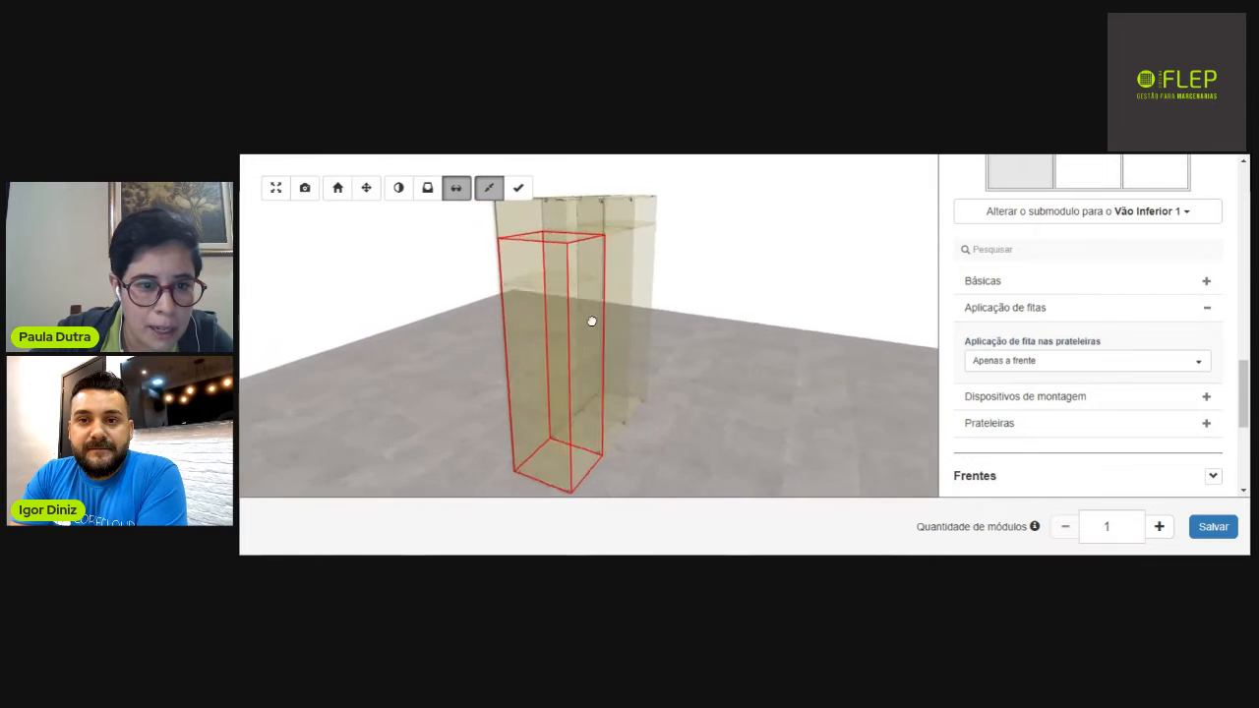
scroll(591, 322, up, 6)
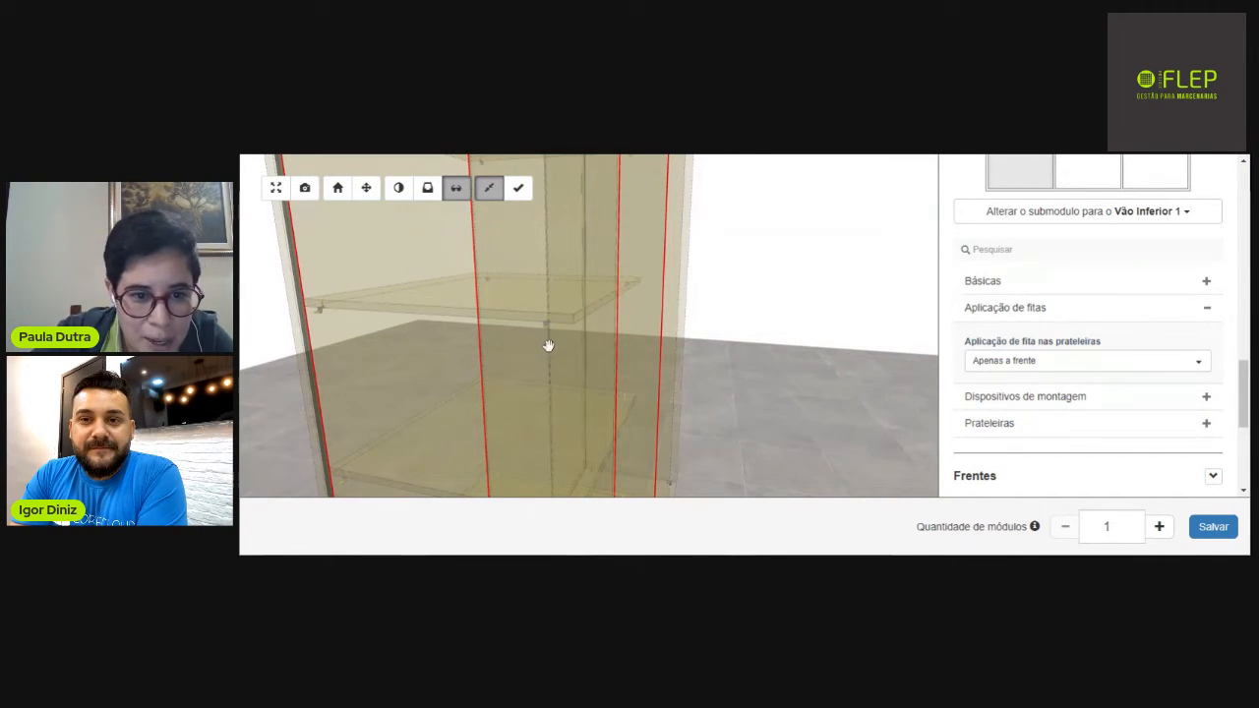
mouse_move(548, 346)
mouse_down()
mouse_move(489, 351)
mouse_move(538, 347)
mouse_move(526, 335)
mouse_up()
scroll(537, 350, down, 10)
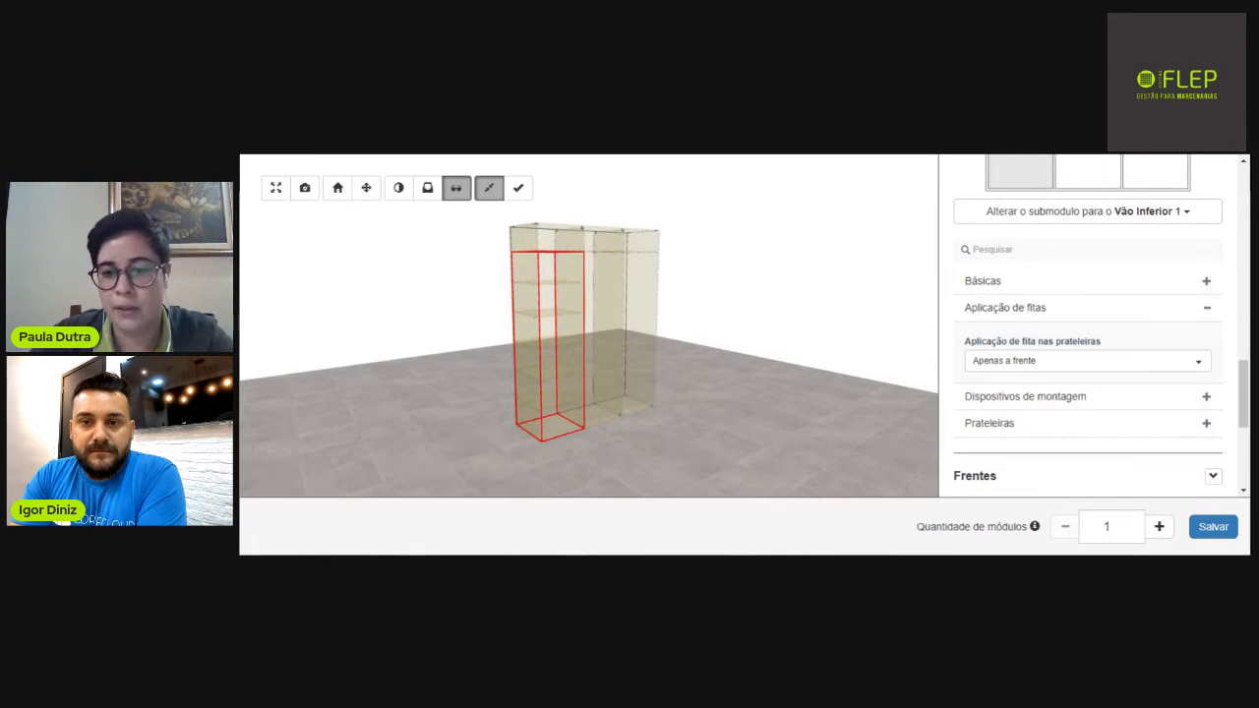
click(1207, 397)
scroll(1082, 407, down, 1)
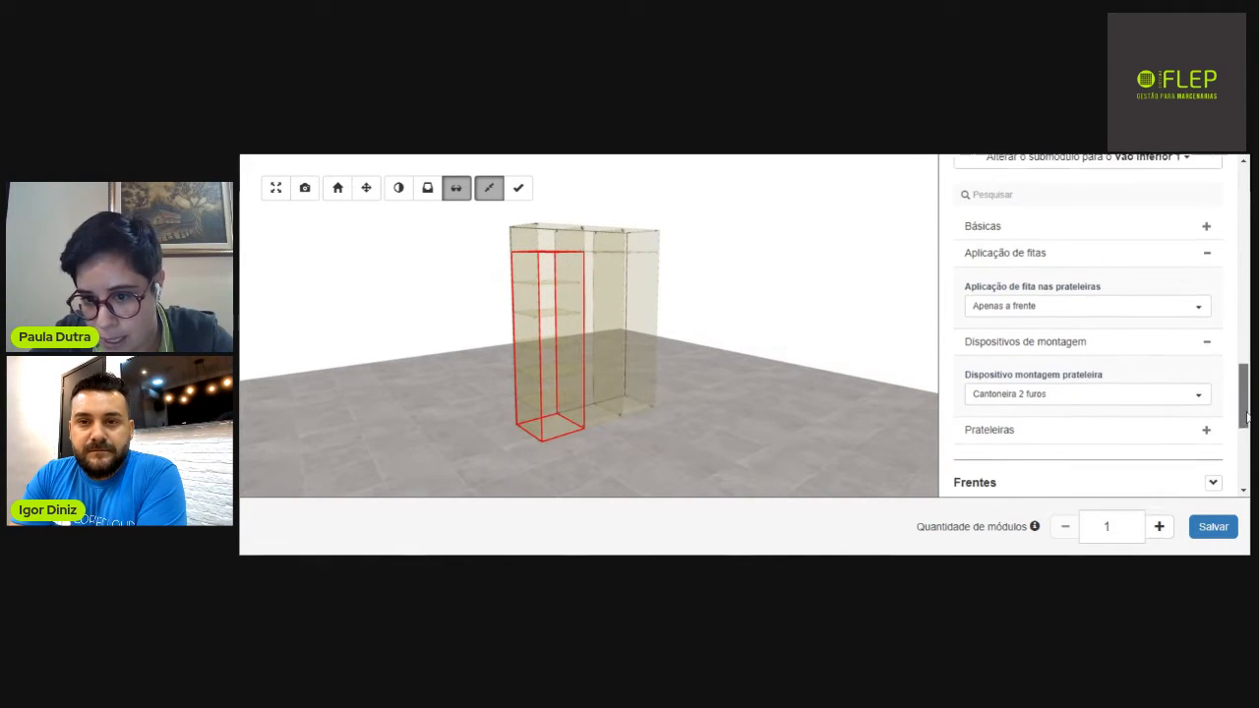
Set the shelf mounting device (Dispositivo montagem prateleira) in bay Inferior 1 to Minifix and inspect the fittings in the model.
click(1016, 393)
drag(1206, 443, 1208, 462)
scroll(1191, 459, down, 1)
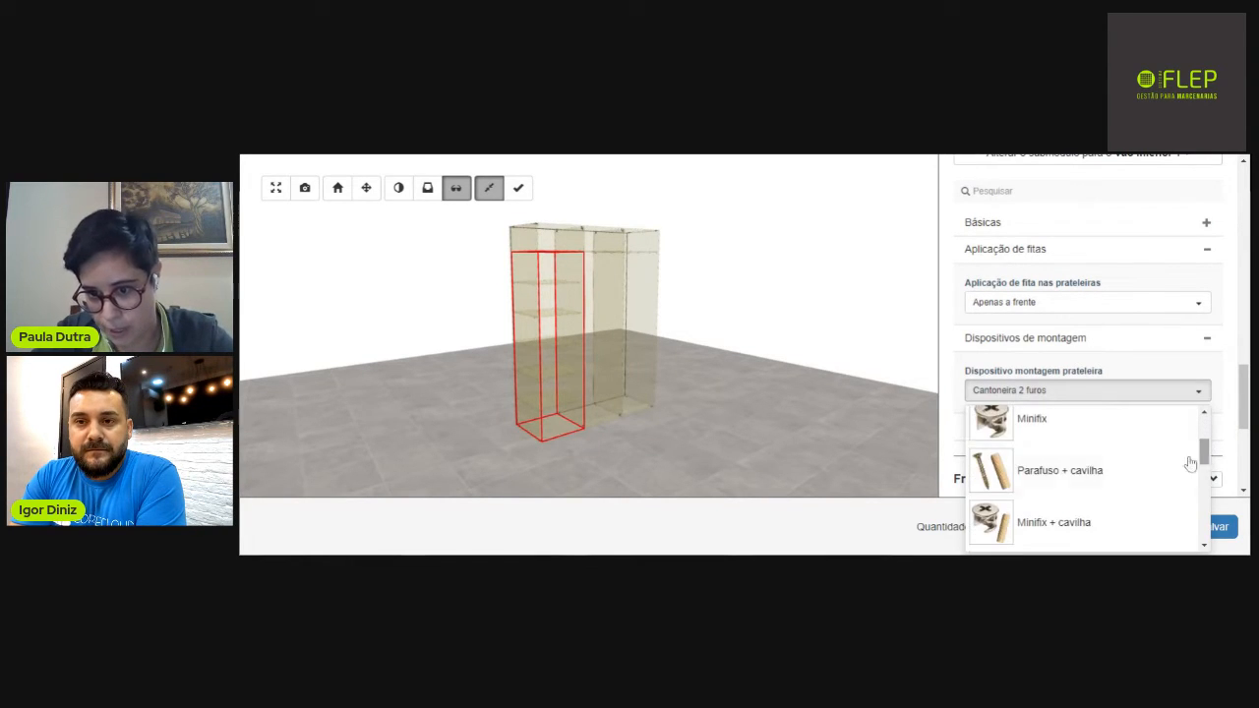
click(1052, 431)
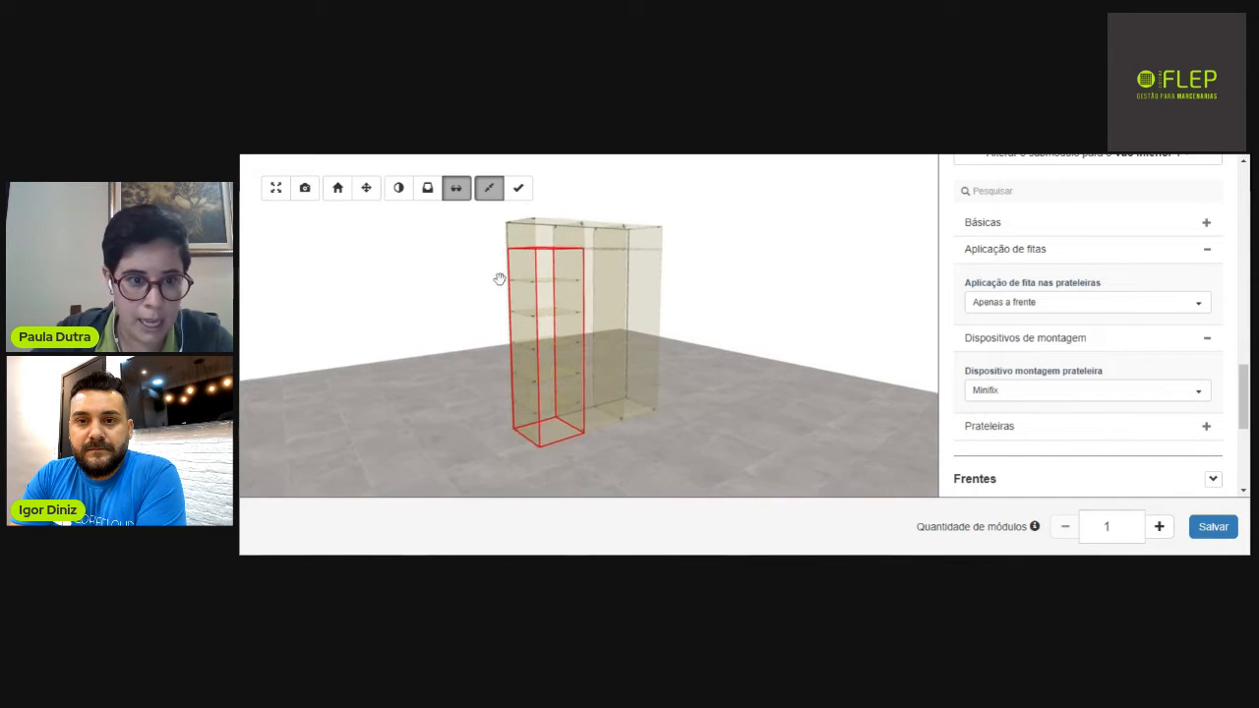
drag(500, 279, 584, 333)
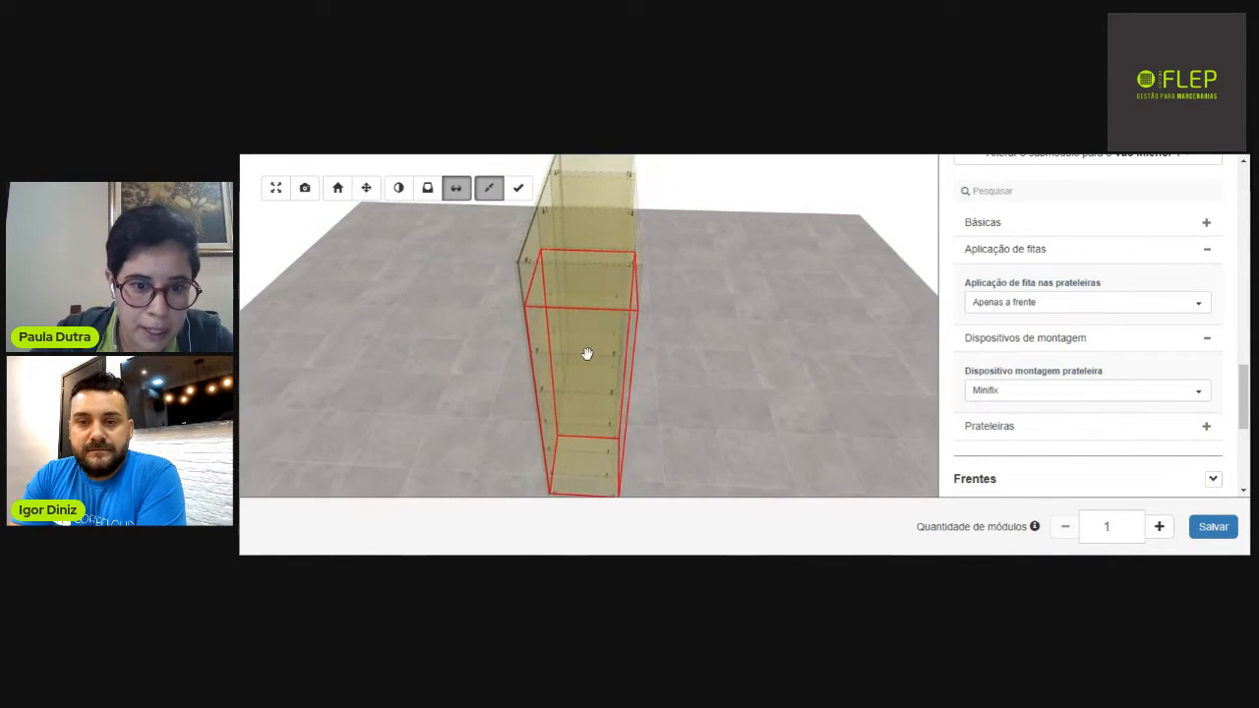
scroll(869, 400, up, 3)
Change the shelf mounting device in bay Inferior 1 to Parafuso + cavilha and inspect the shelf joints.
click(1070, 393)
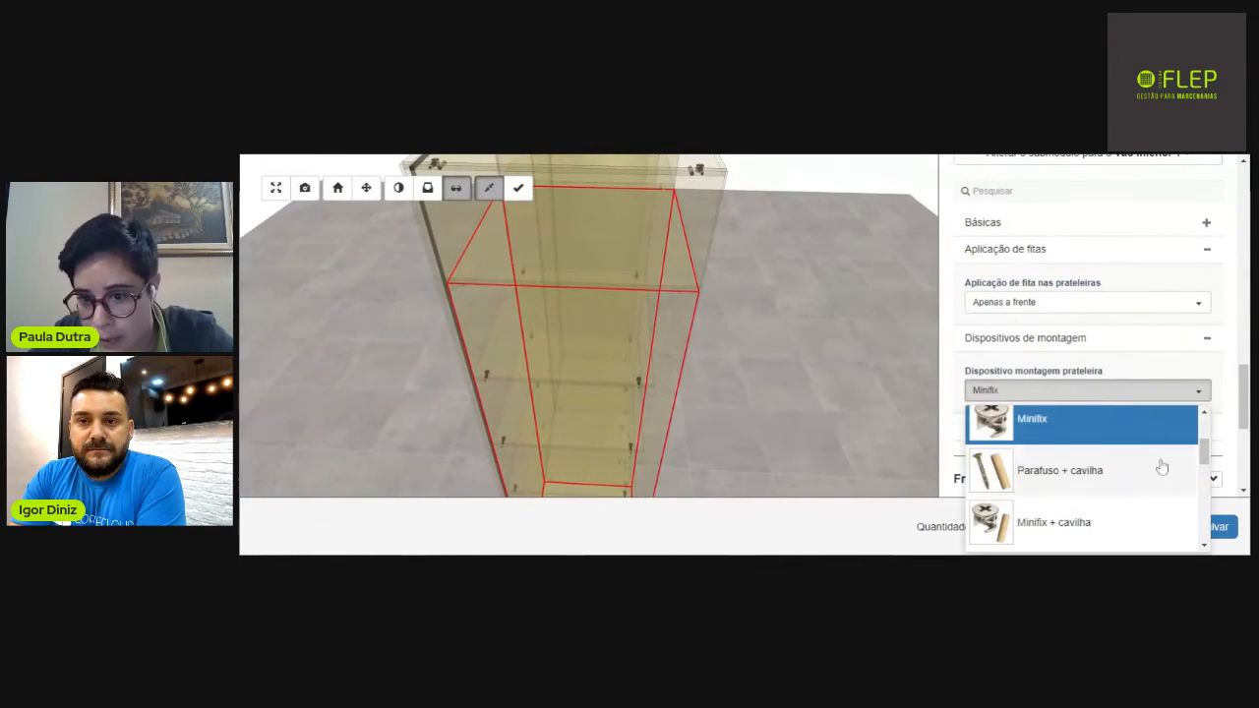
click(1046, 482)
scroll(654, 401, down, 5)
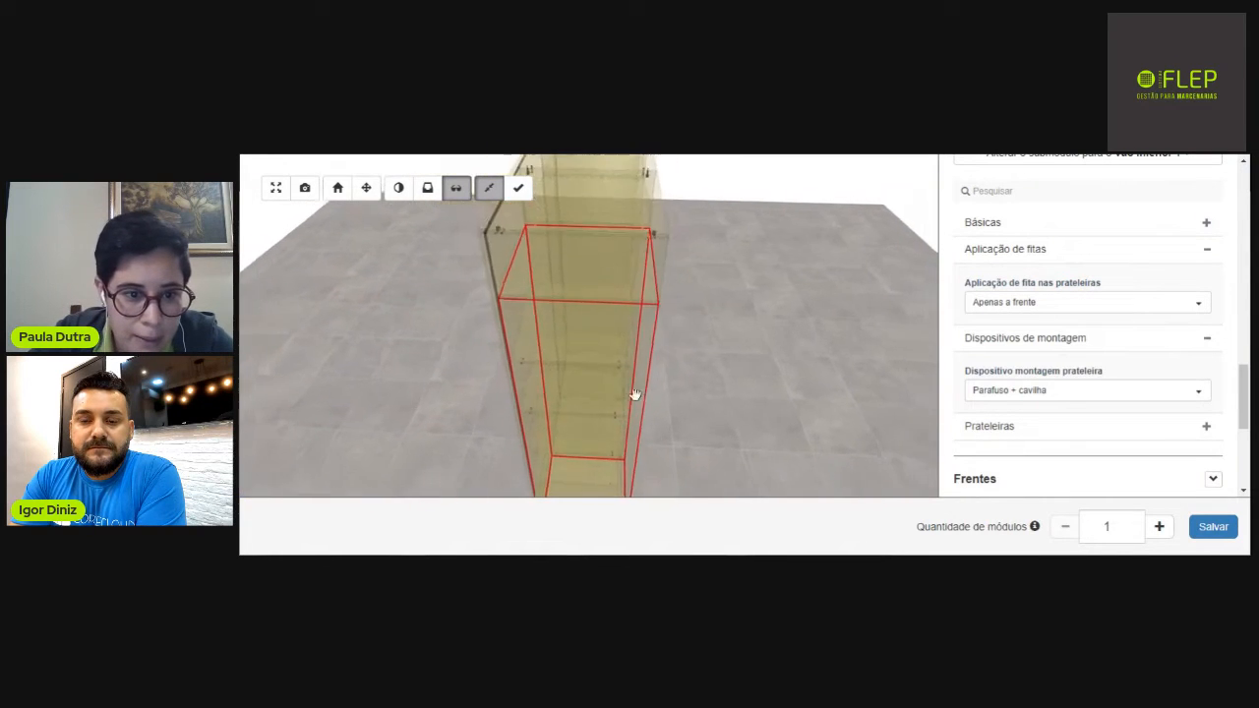
drag(616, 360, 515, 345)
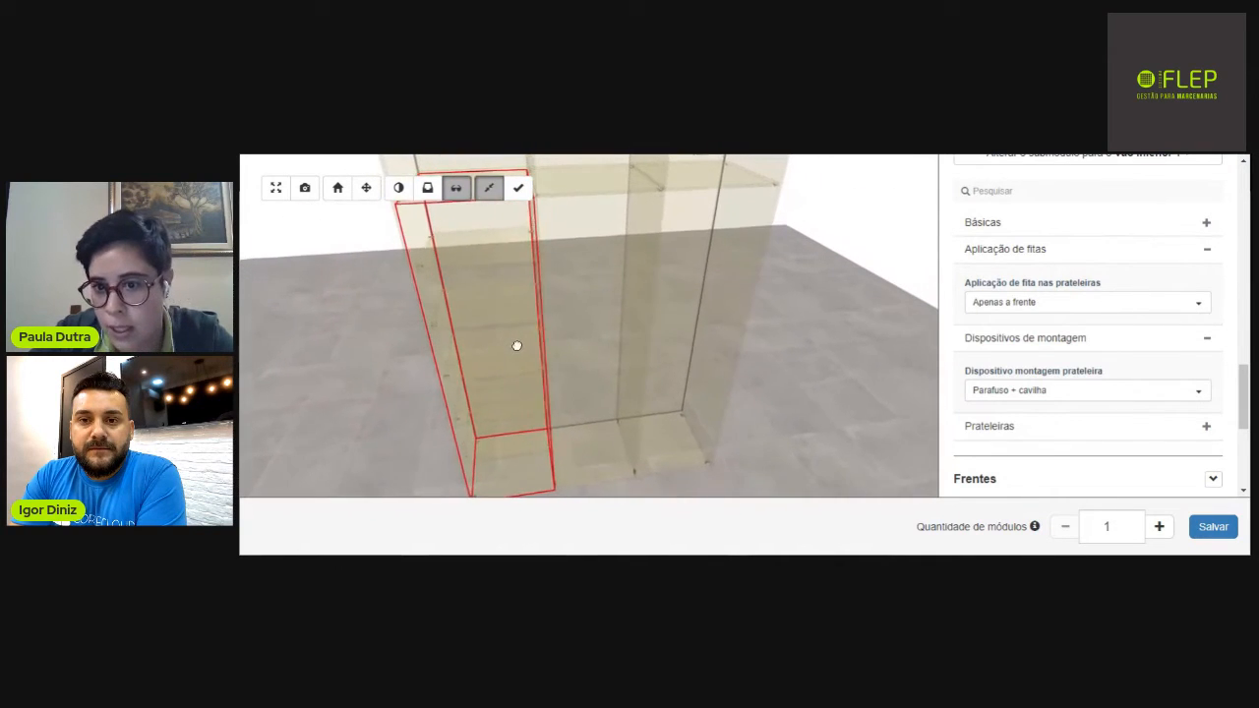
Set the shelf mounting device in bay Inferior 1 to Tab 15 mm and check the fittings in the 3D model.
click(1036, 396)
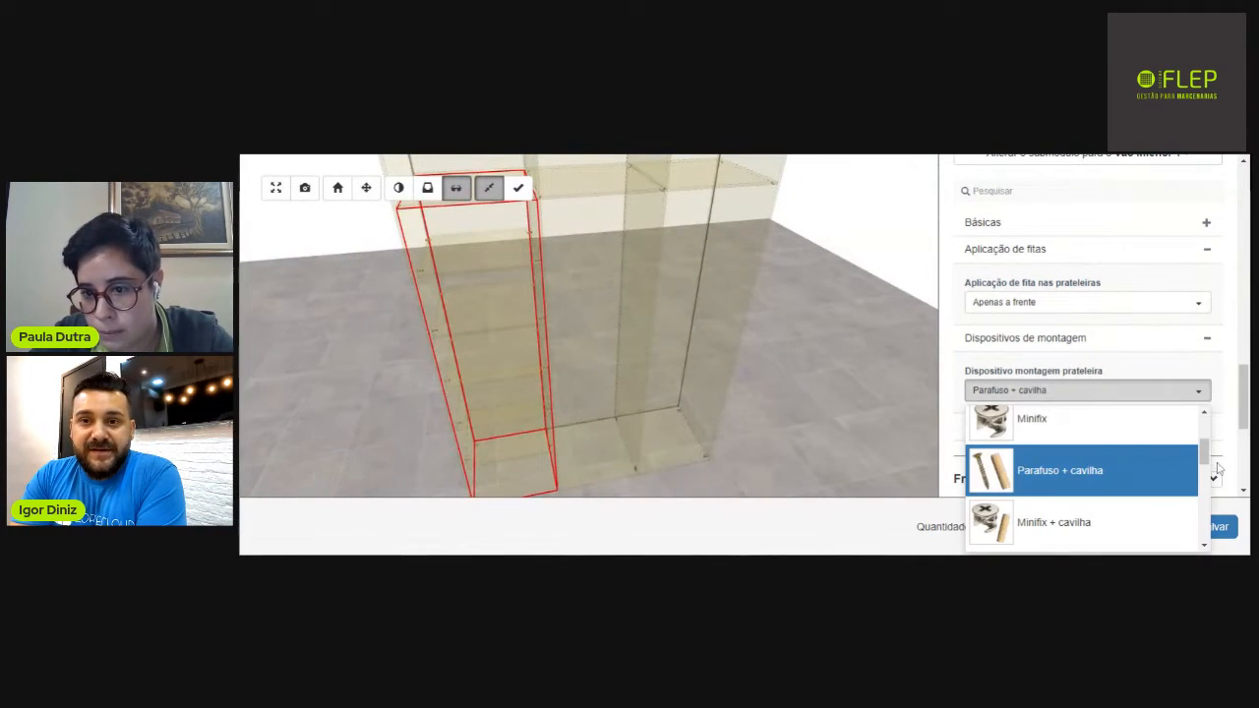
drag(1205, 450, 1220, 502)
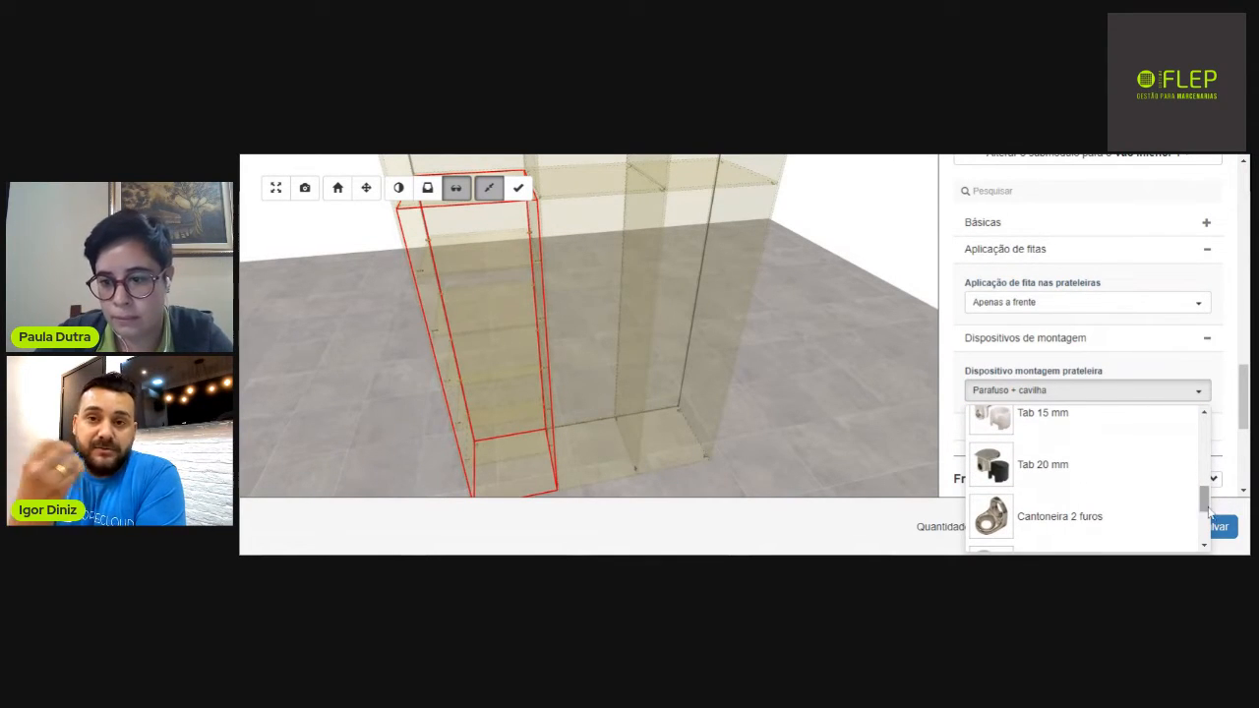
scroll(1208, 504, up, 1)
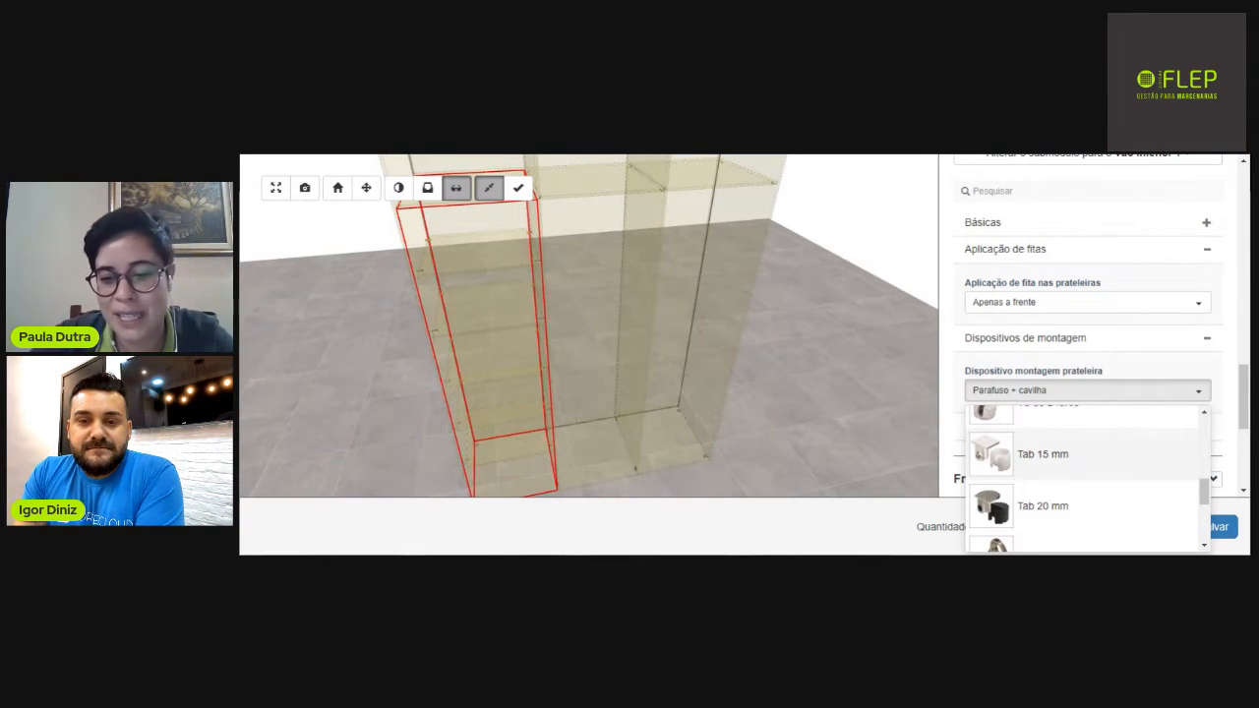
click(1053, 459)
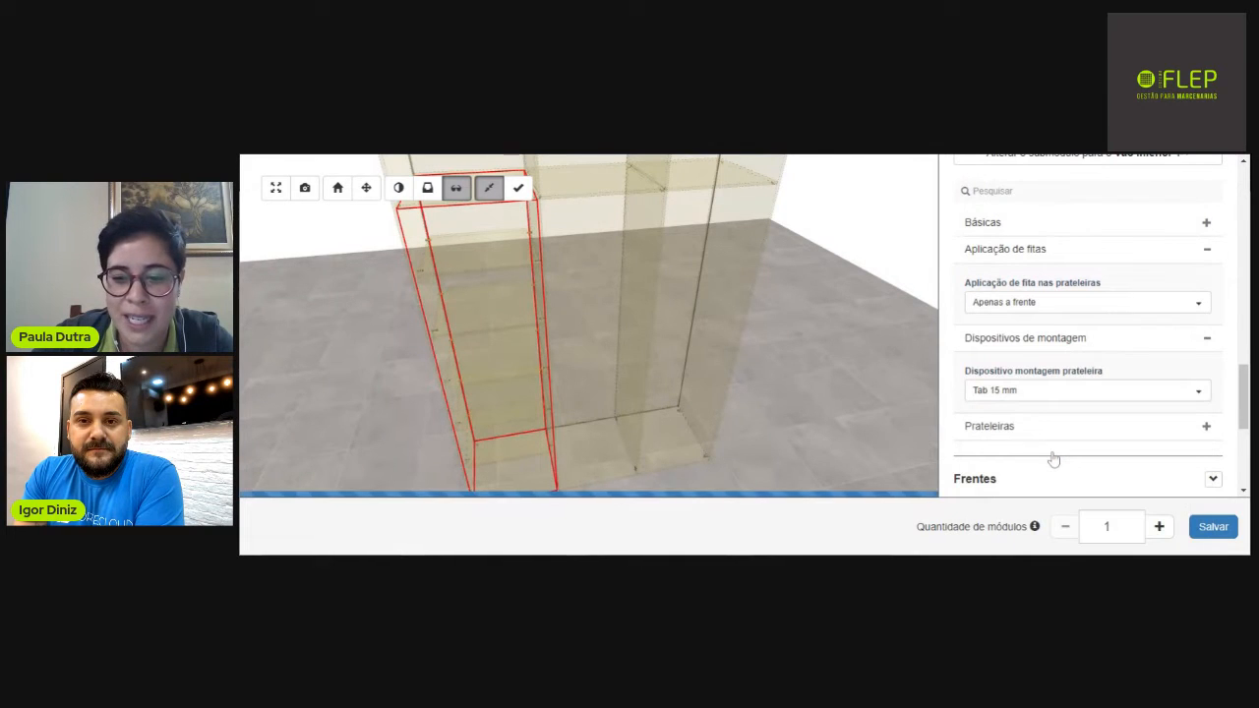
scroll(466, 273, down, 6)
drag(478, 290, 518, 298)
scroll(489, 275, up, 3)
scroll(489, 274, up, 5)
scroll(501, 296, down, 8)
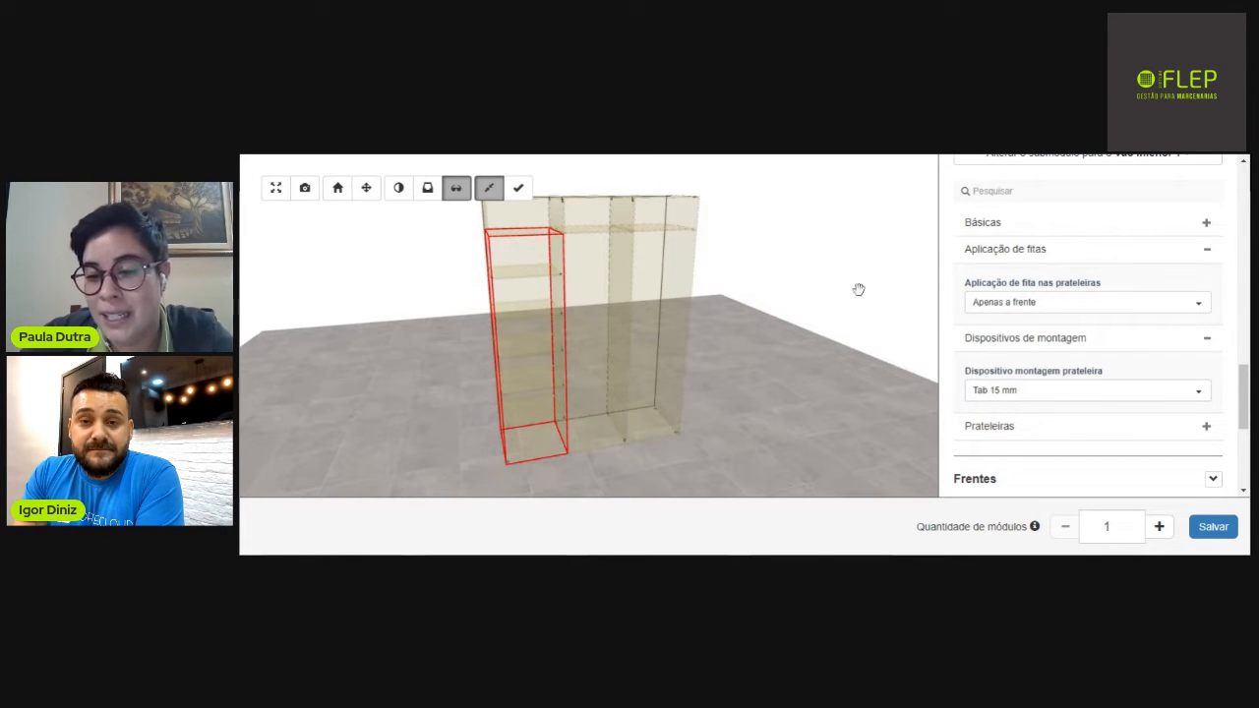
Collapse the edge-banding settings of bay Inferior 1, then select bay Inferior 2 and assign it the Prateleiras submodule.
scroll(1235, 394, down, 1)
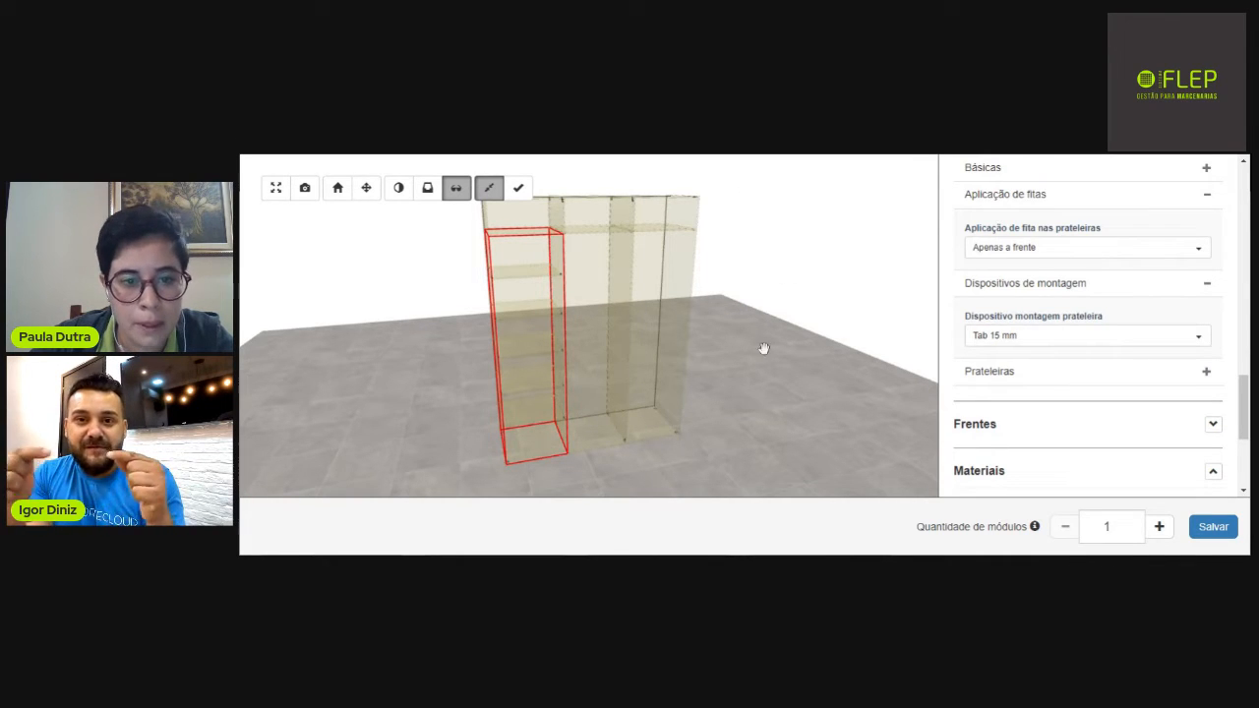
scroll(1242, 407, up, 2)
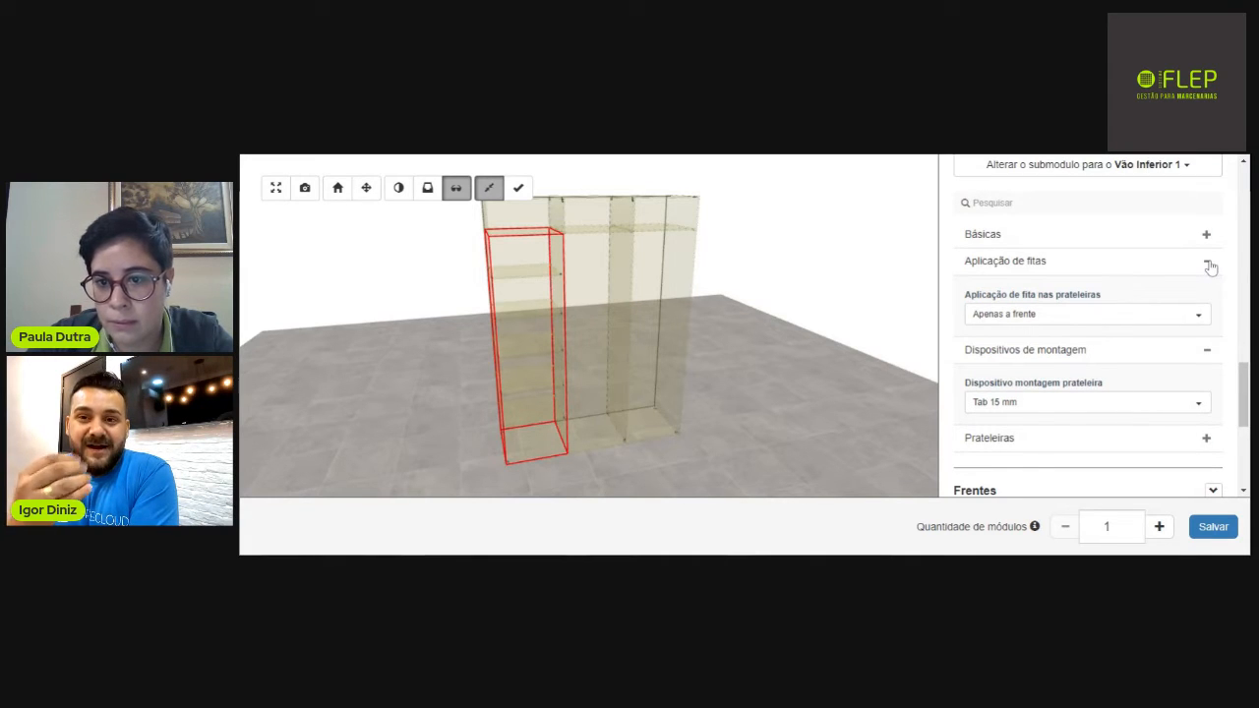
click(1209, 266)
scroll(1245, 374, up, 3)
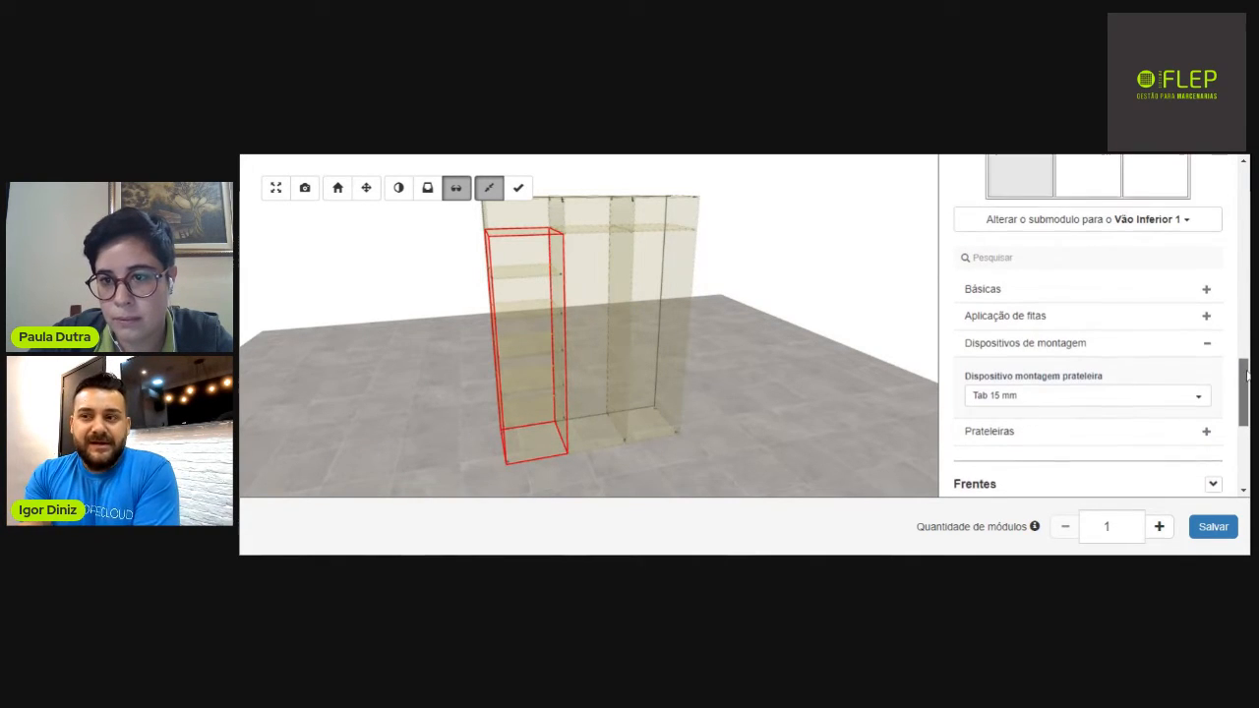
click(1099, 289)
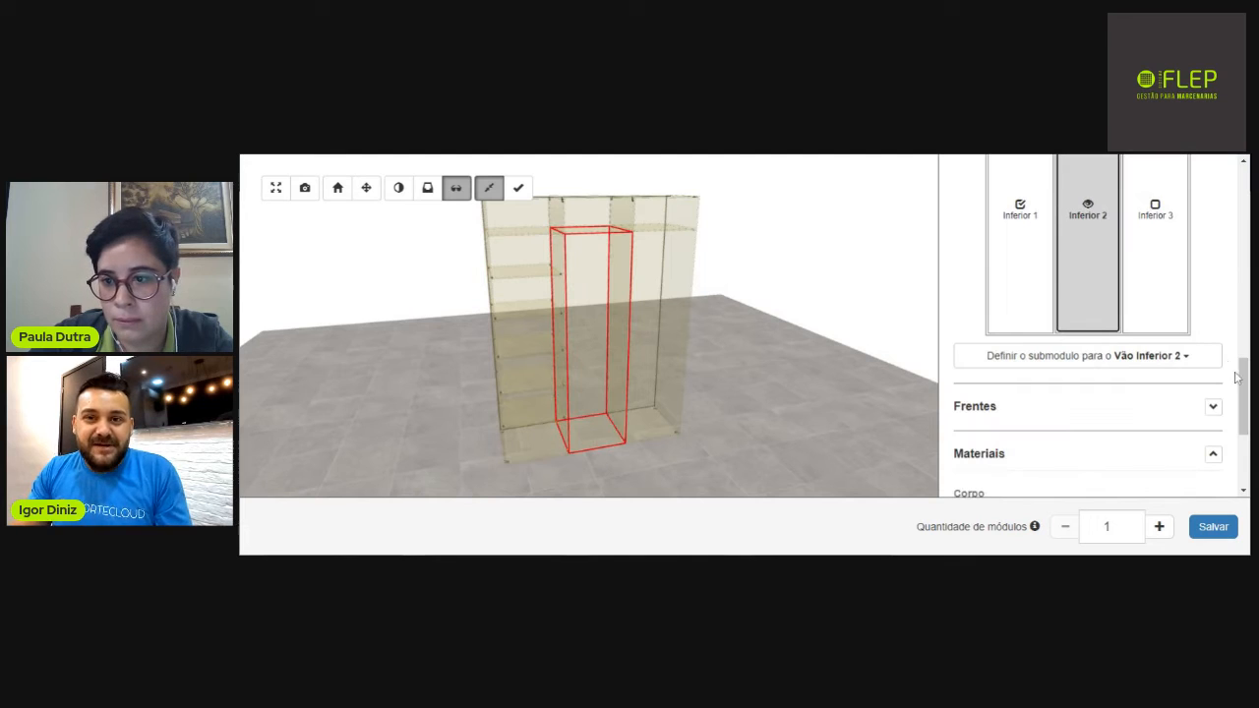
scroll(1245, 400, down, 2)
click(1141, 272)
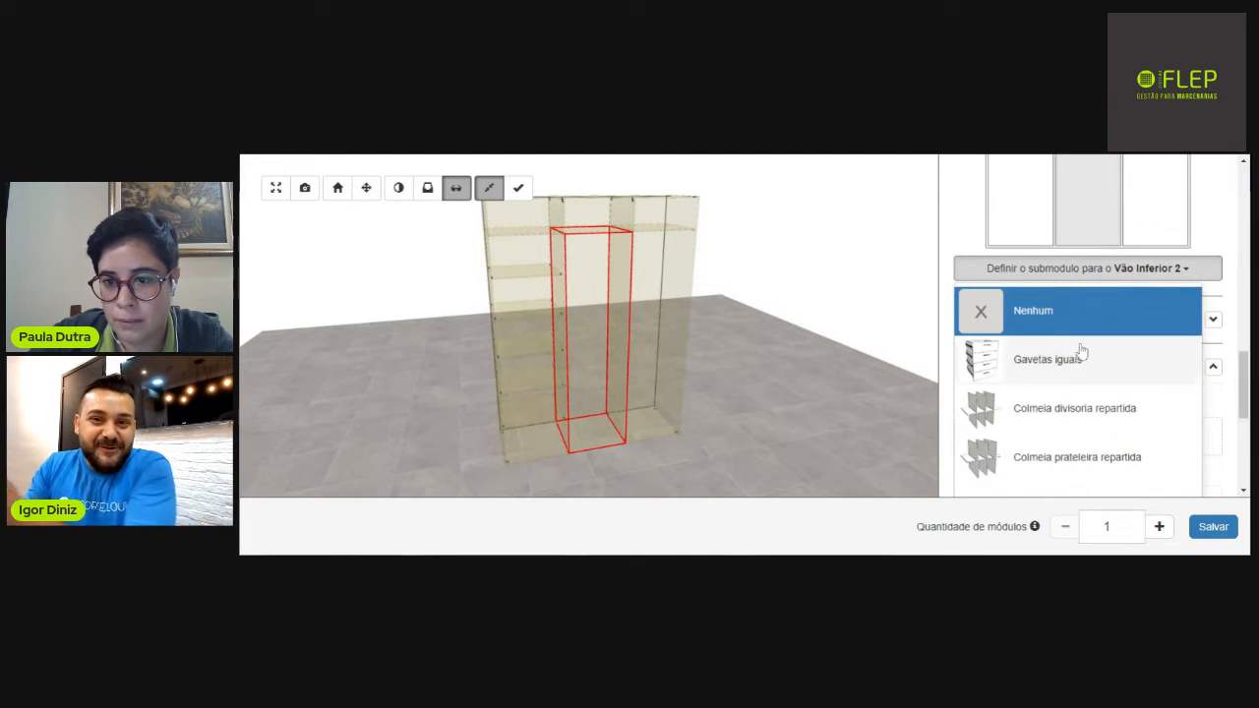
scroll(1151, 413, down, 2)
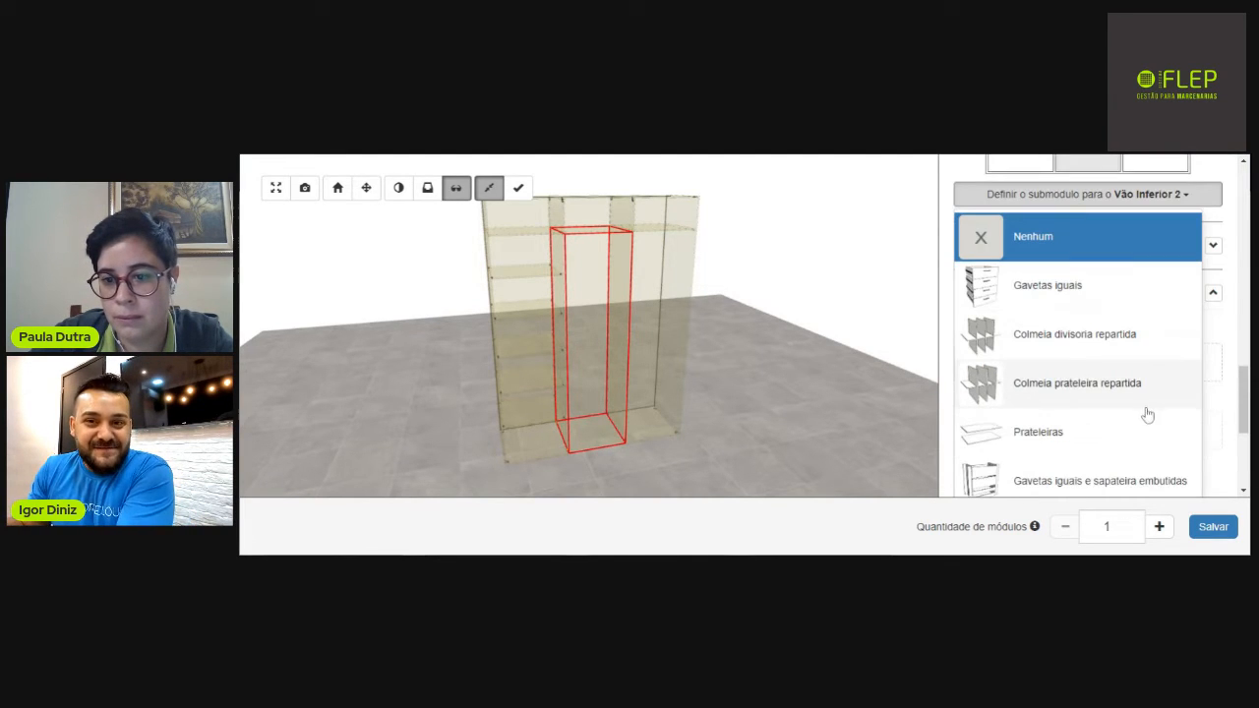
click(1028, 442)
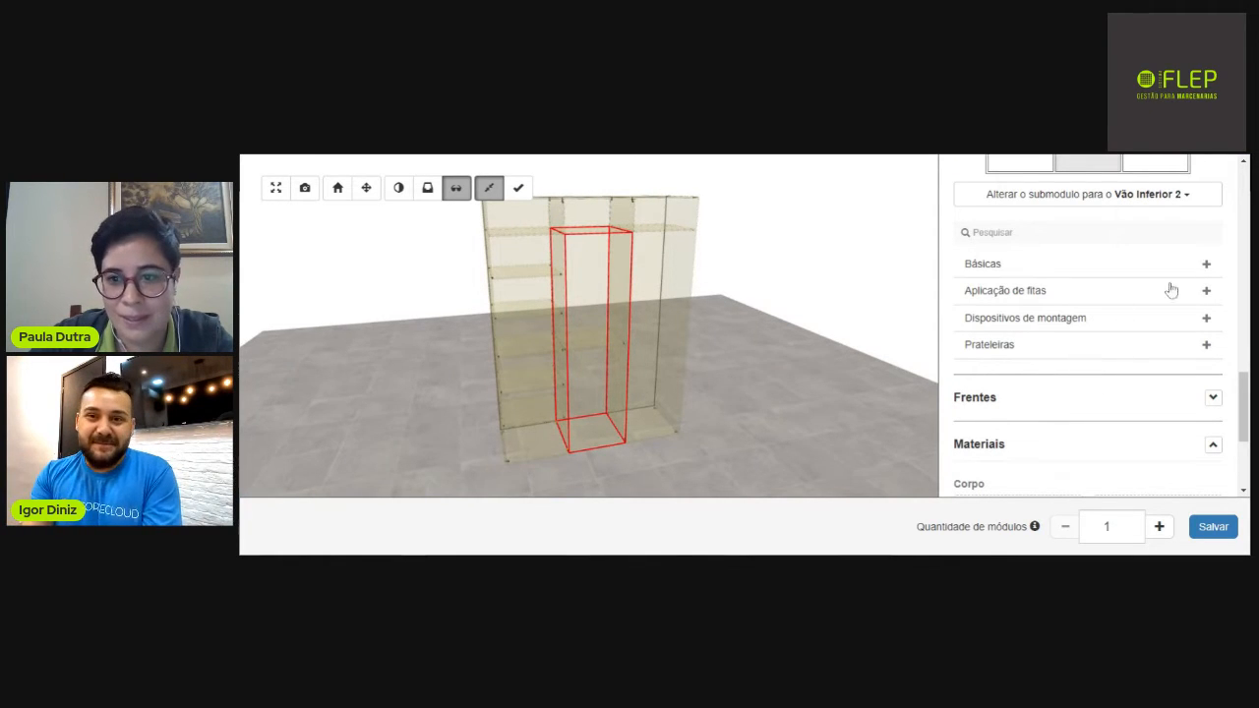
Set the number of shelves (Número de prateleiras) in bay Inferior 2 to 5 and check the shelf fittings in the model.
click(1207, 266)
click(1039, 317)
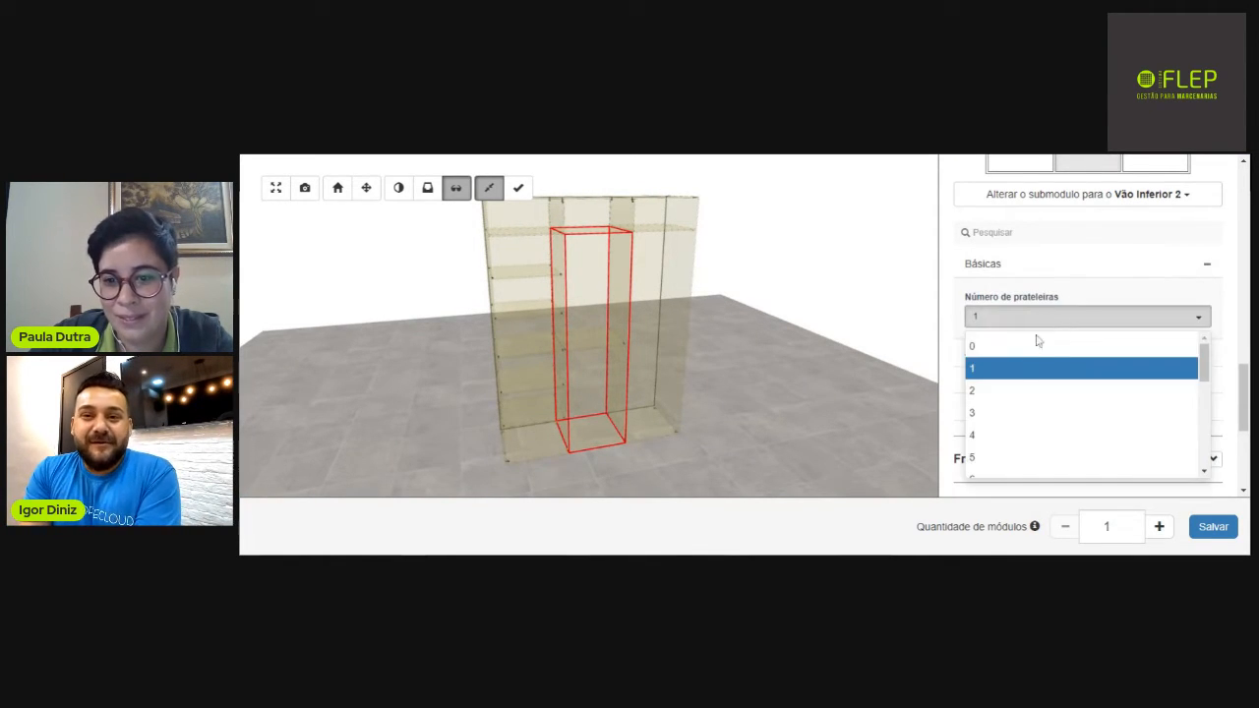
click(972, 458)
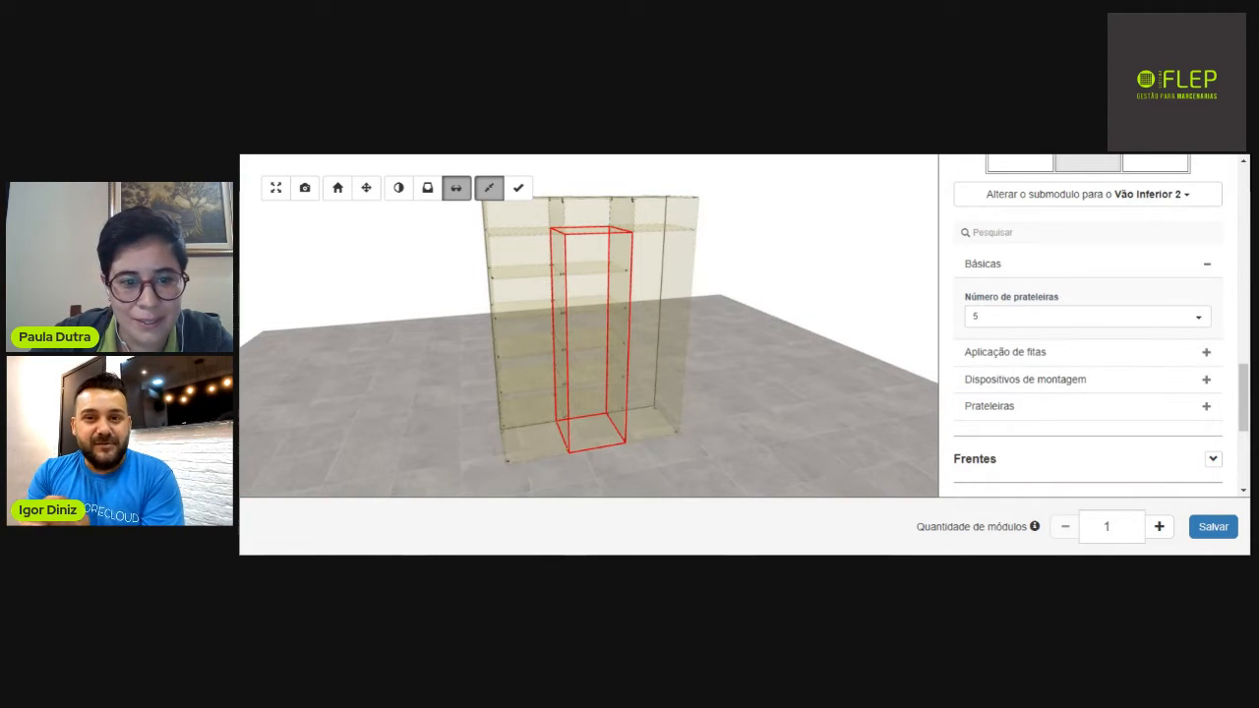
drag(558, 292, 489, 335)
scroll(587, 276, up, 6)
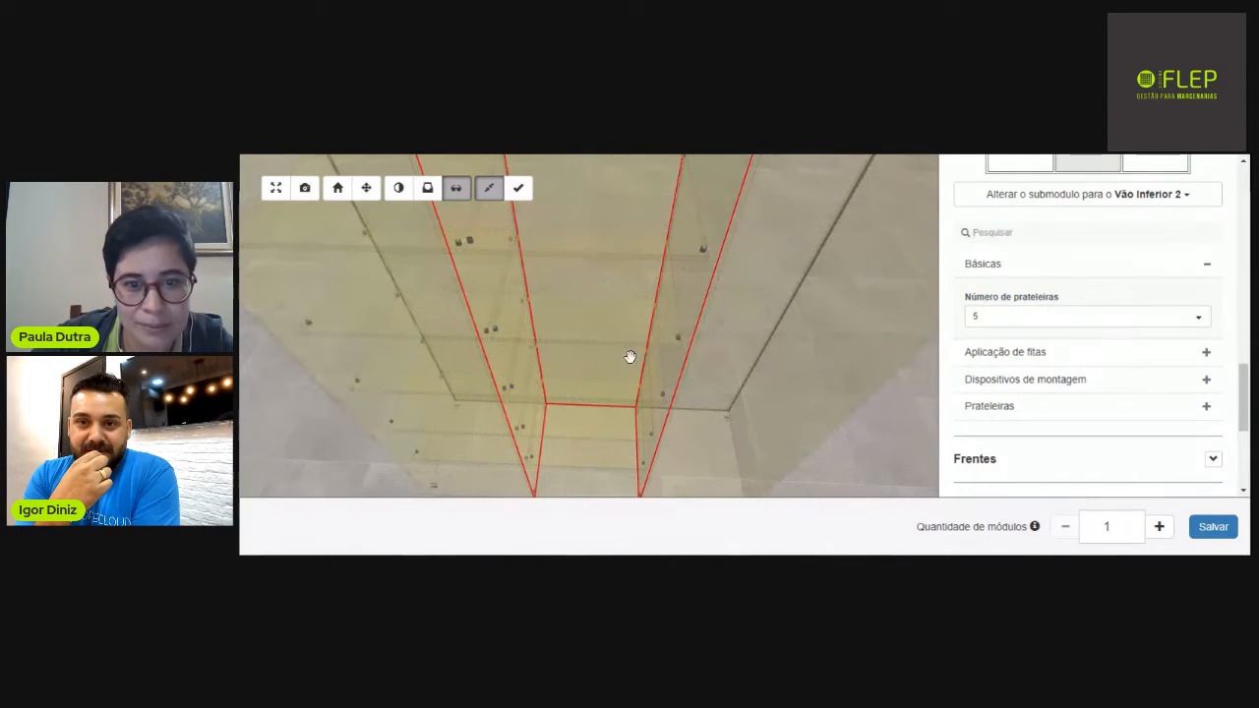
scroll(593, 372, down, 5)
drag(594, 372, 644, 330)
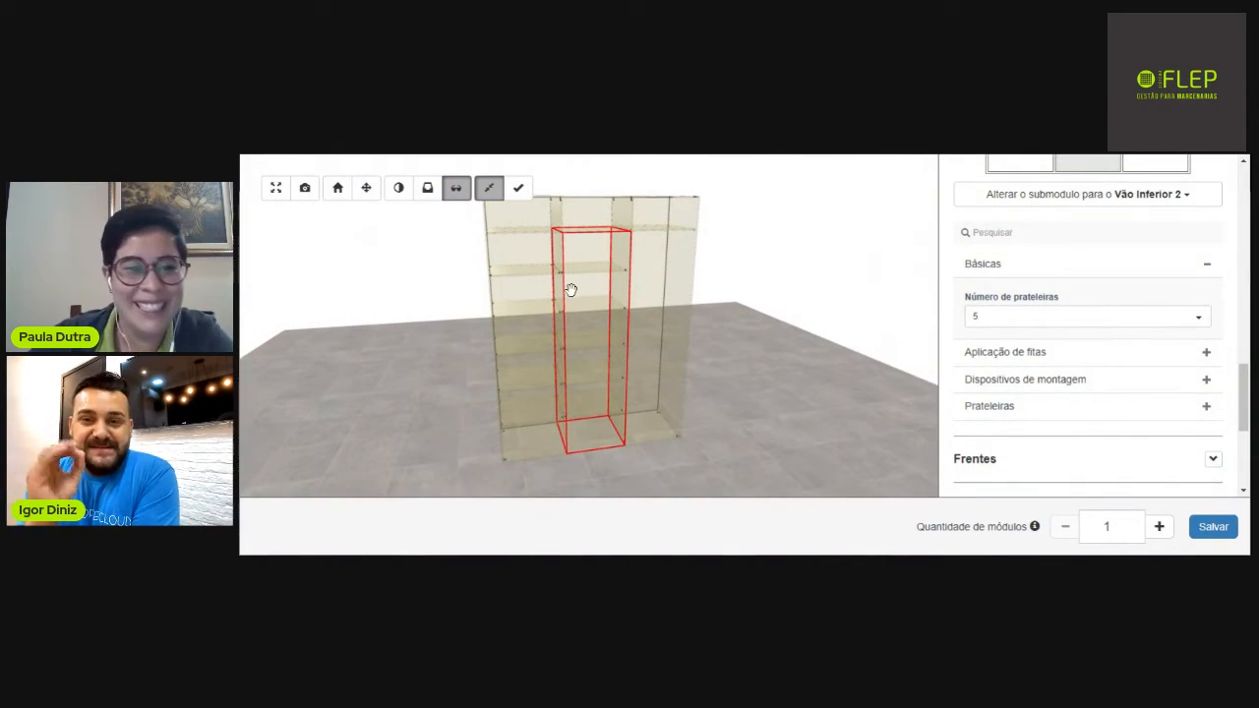
scroll(596, 304, up, 10)
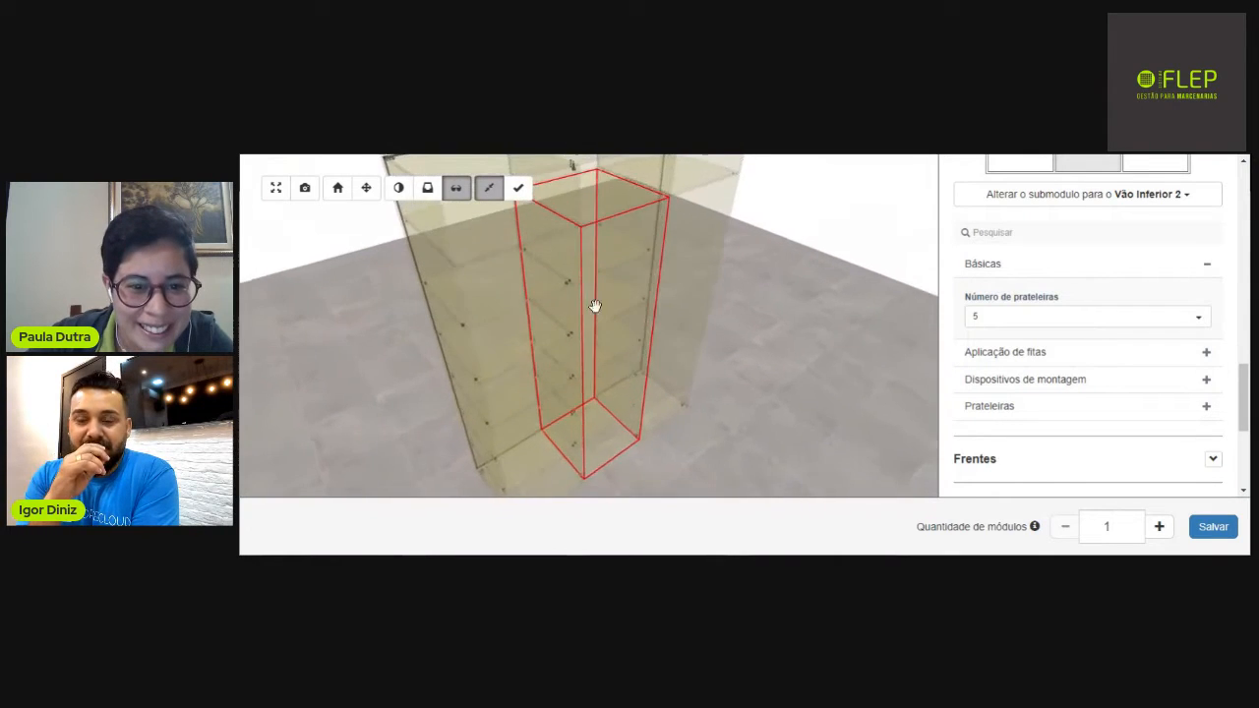
drag(554, 300, 556, 332)
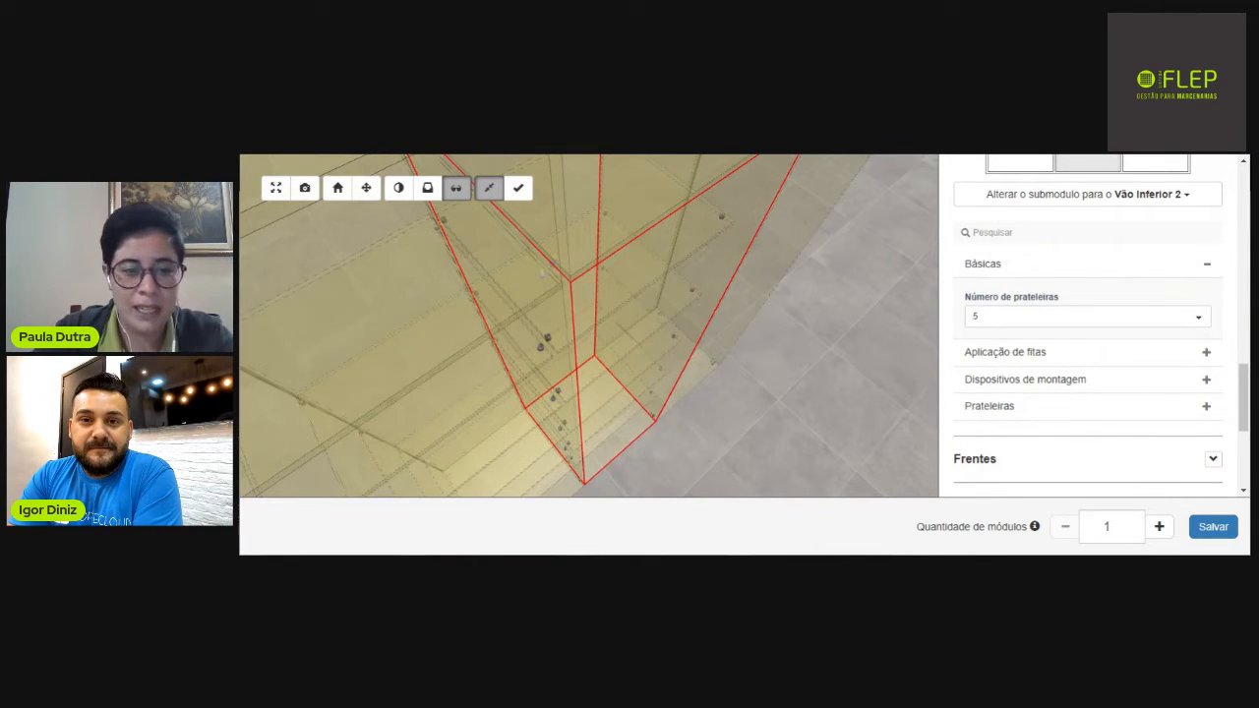
click(1207, 268)
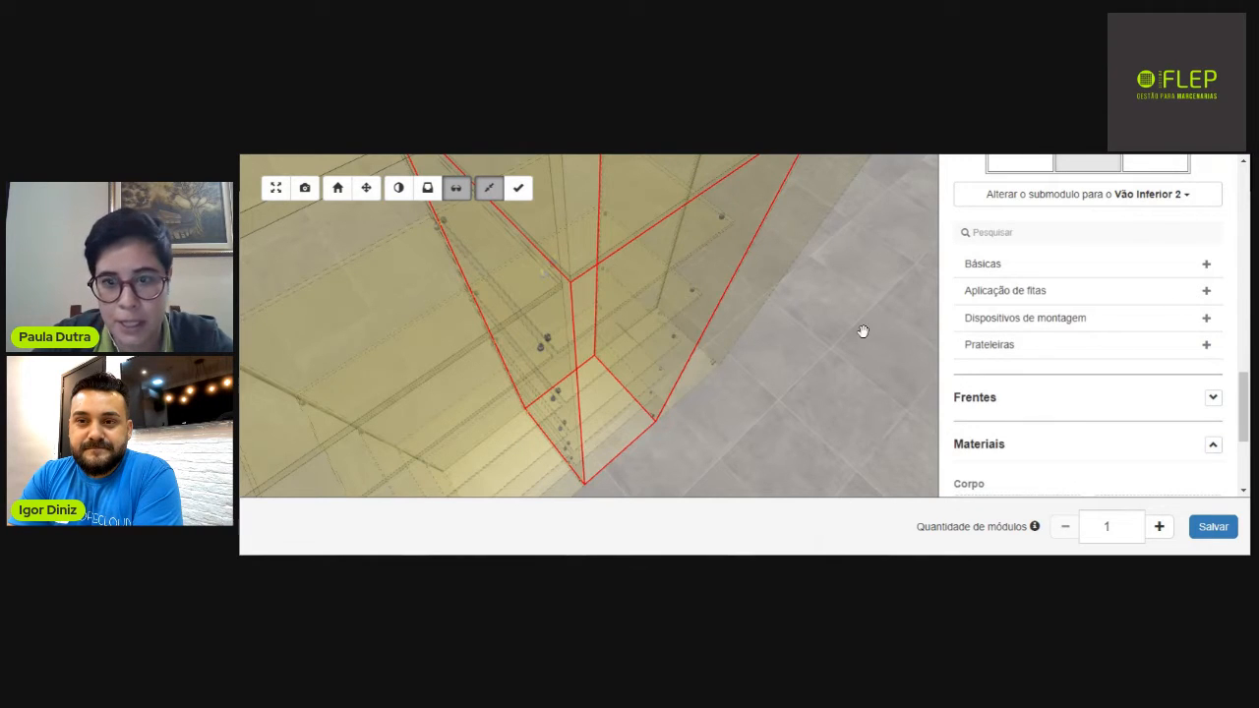
Select bay Inferior 3 and assign it the Prateleiras submodule.
scroll(1047, 300, up, 1)
scroll(1061, 317, up, 1)
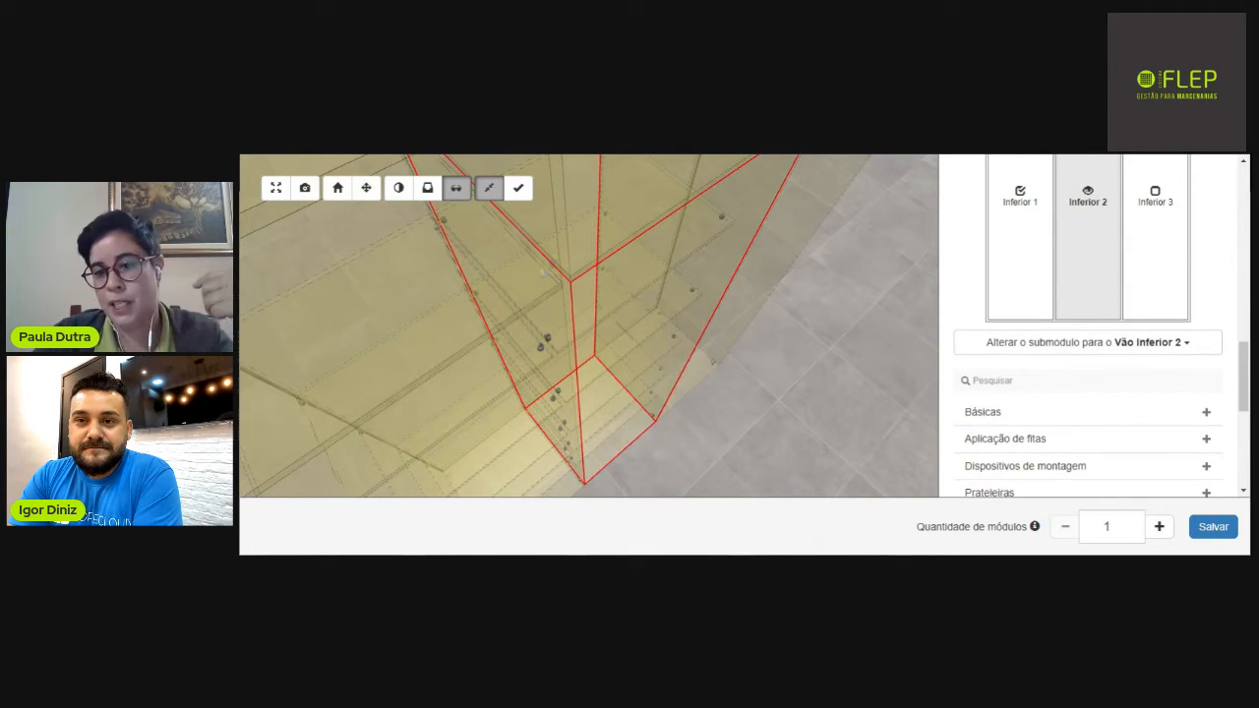
click(1155, 248)
drag(730, 295, 942, 359)
click(1087, 341)
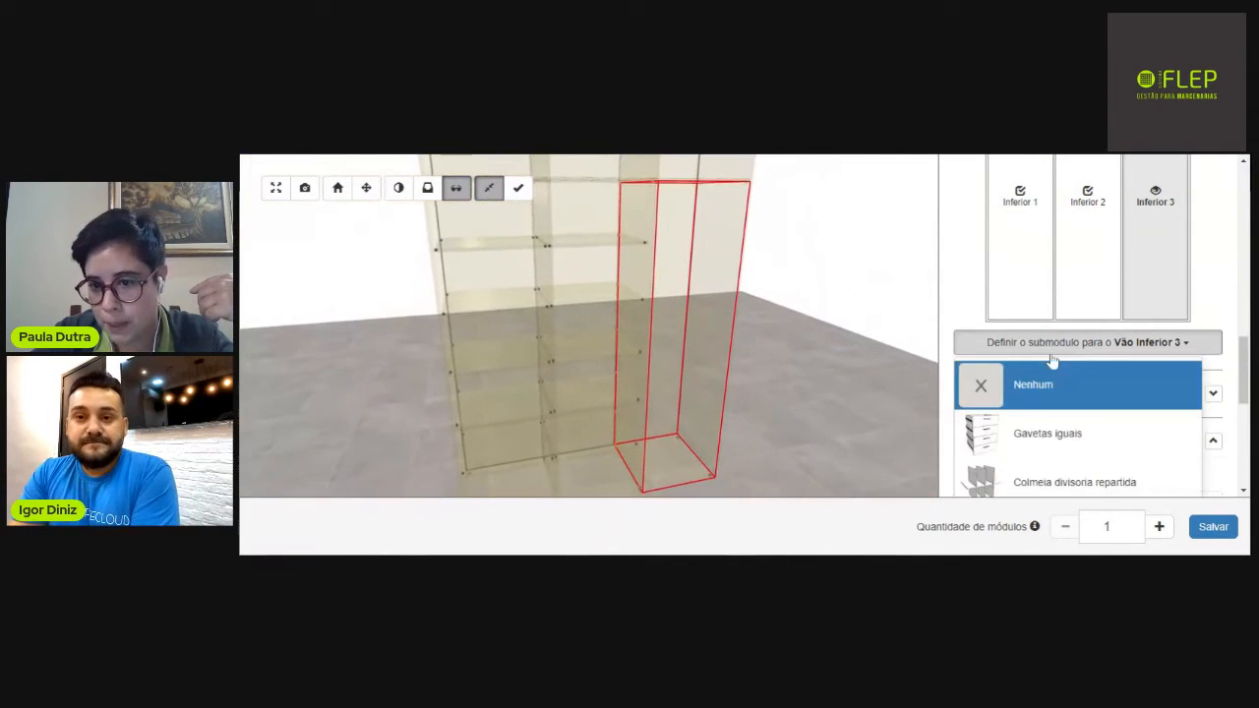
scroll(1121, 442, down, 1)
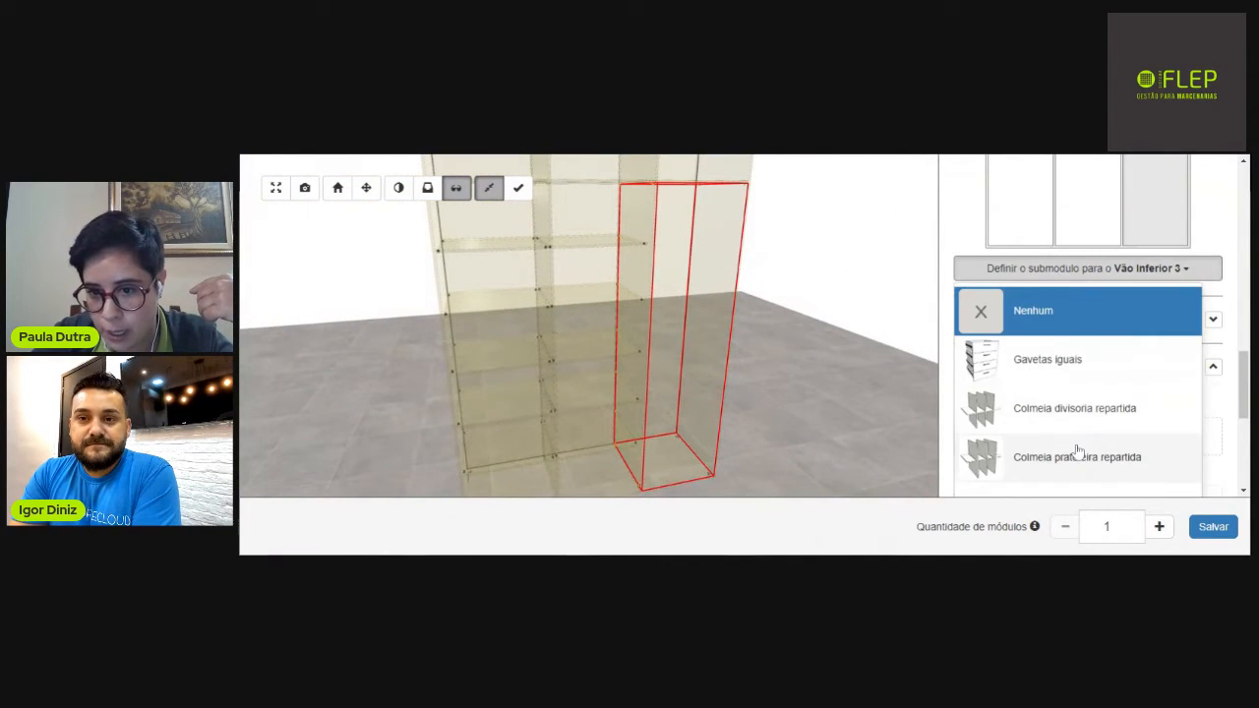
scroll(1071, 450, down, 2)
click(1057, 370)
scroll(1105, 331, up, 2)
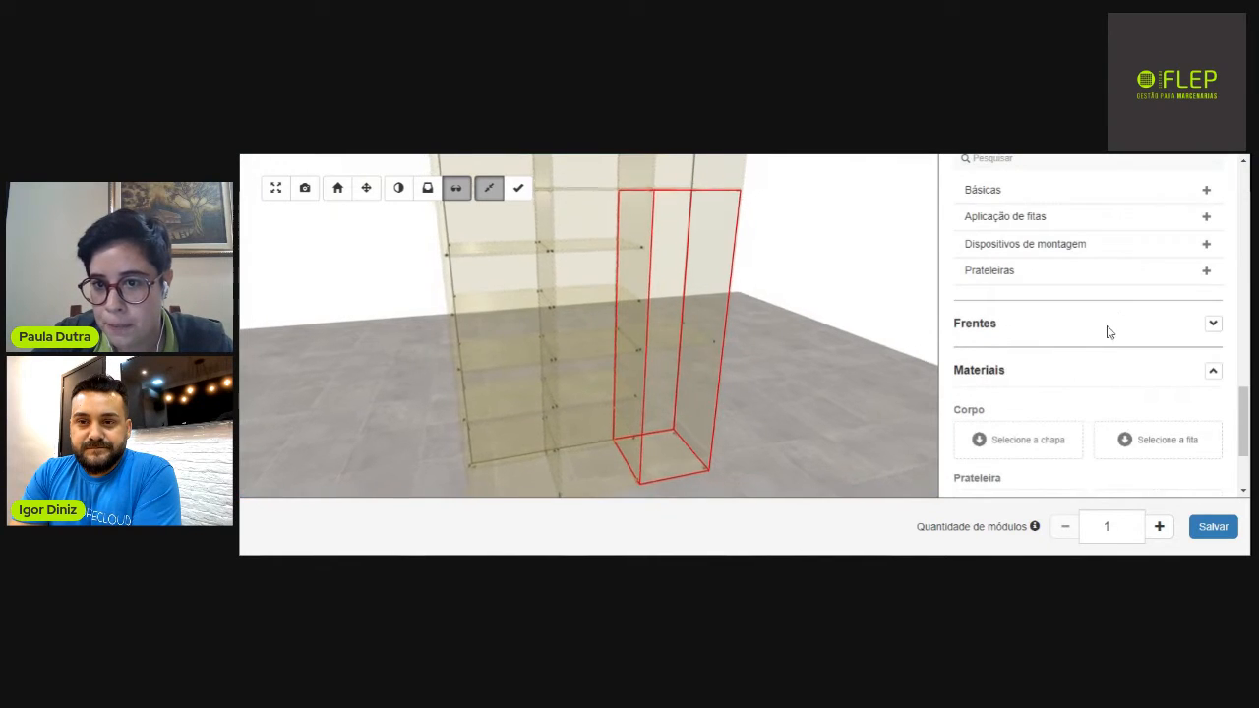
Try 4 and then 3 shelves (Número de prateleiras) in bay Inferior 3, checking the layout in the 3D model.
click(1206, 188)
click(1076, 244)
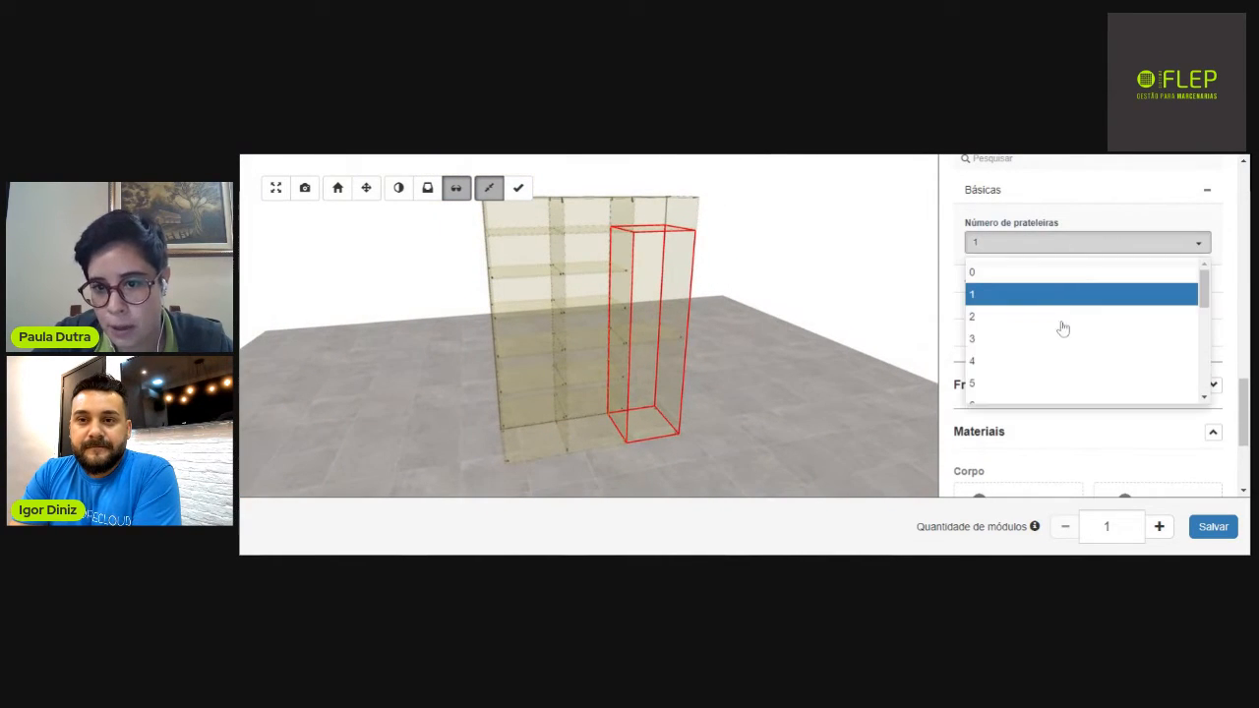
click(1005, 362)
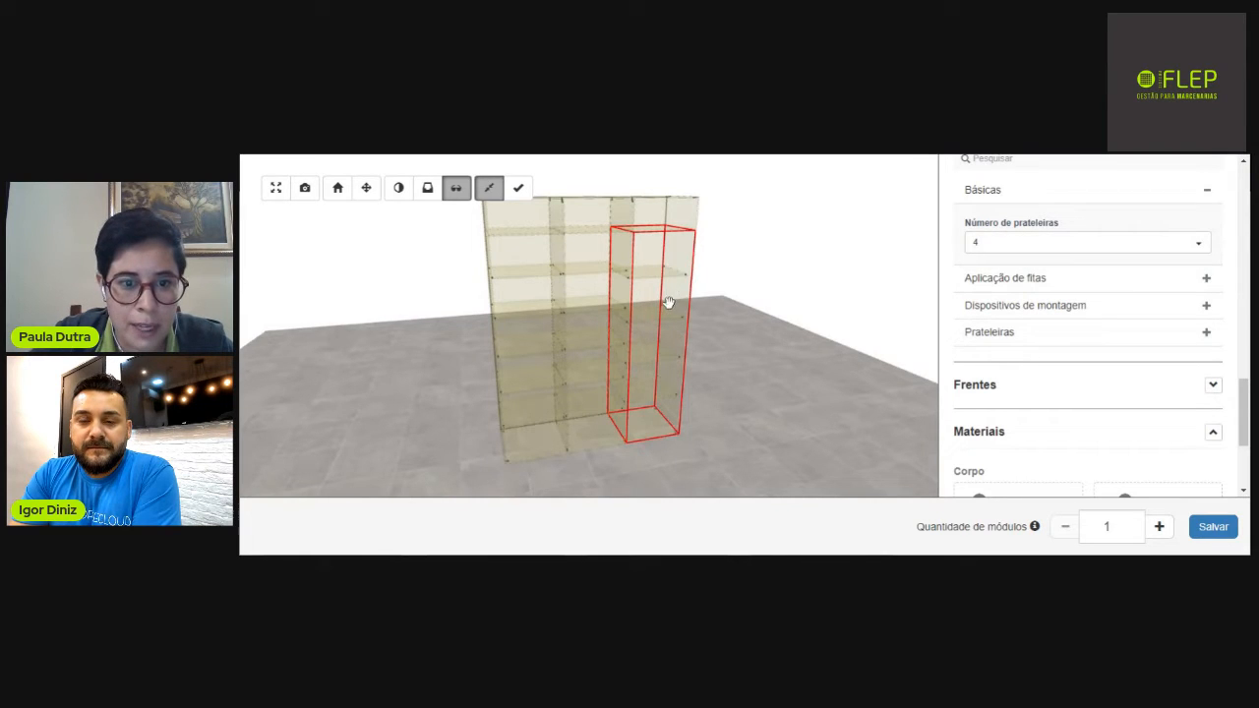
click(996, 244)
click(976, 344)
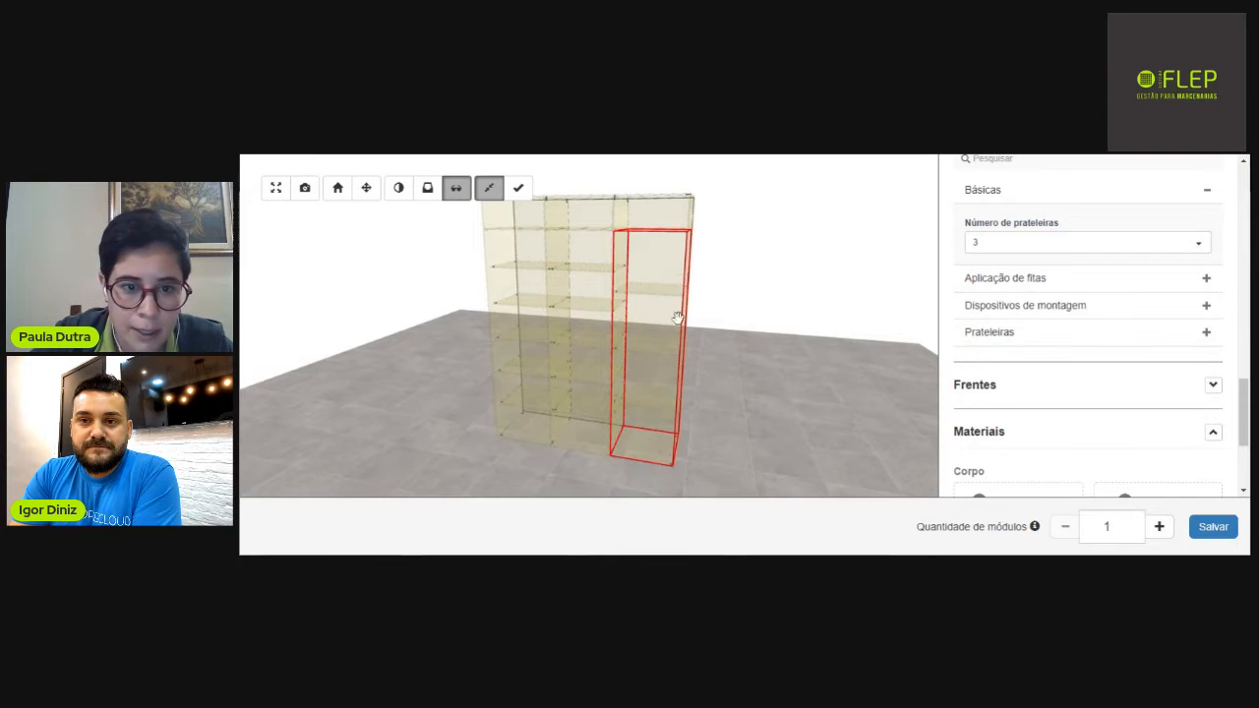
mouse_move(650, 320)
mouse_down()
mouse_move(698, 273)
mouse_move(649, 318)
mouse_up()
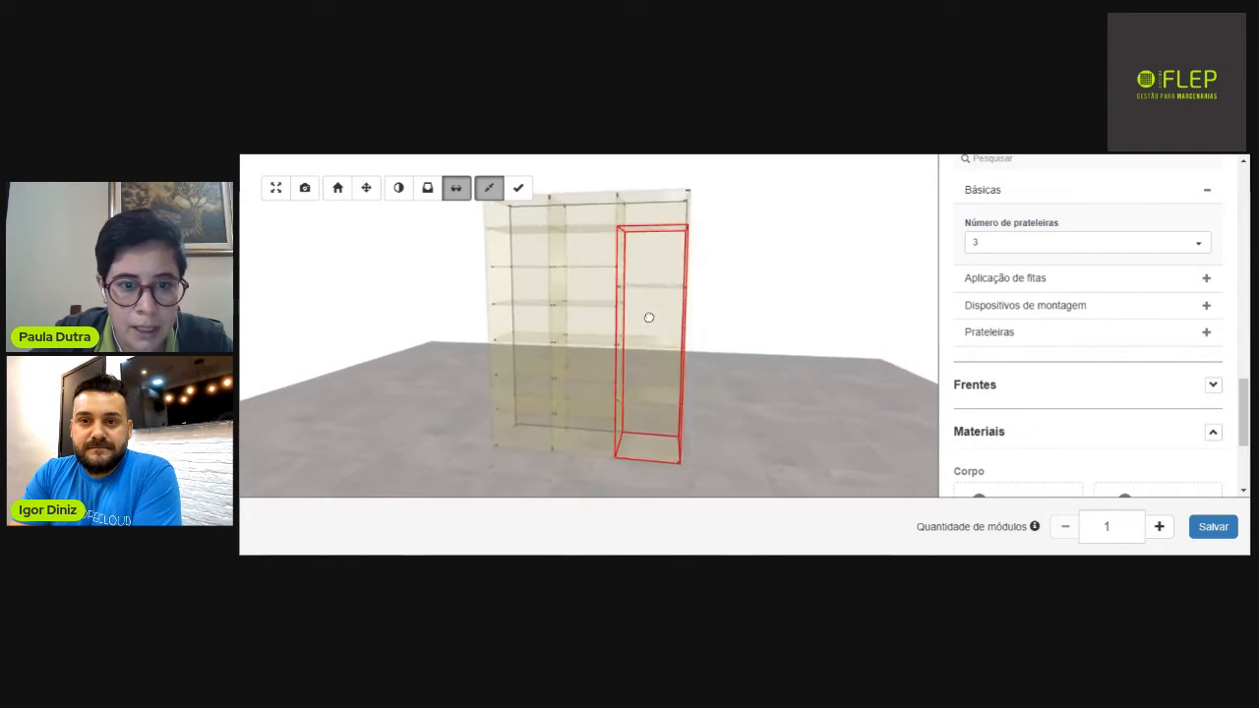
Set the number of shelves in bay Inferior 3 to 5 and check the shelves in the 3D model.
click(1034, 244)
click(995, 384)
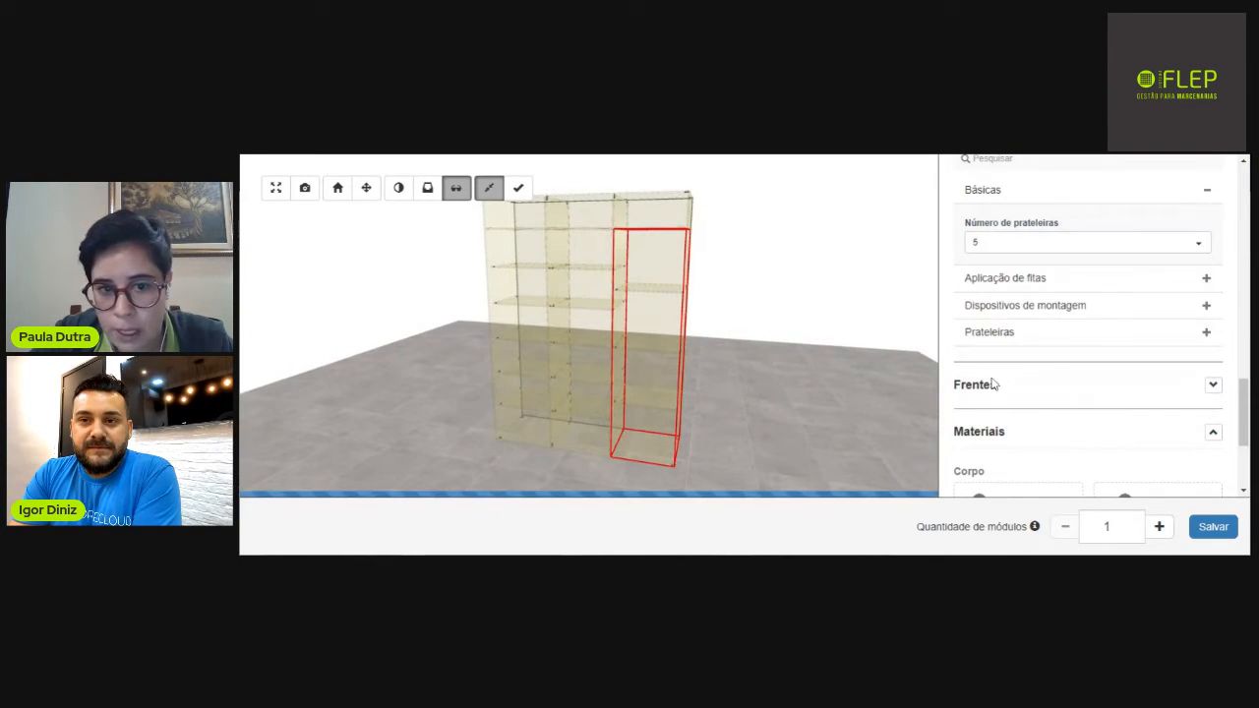
drag(588, 400, 634, 368)
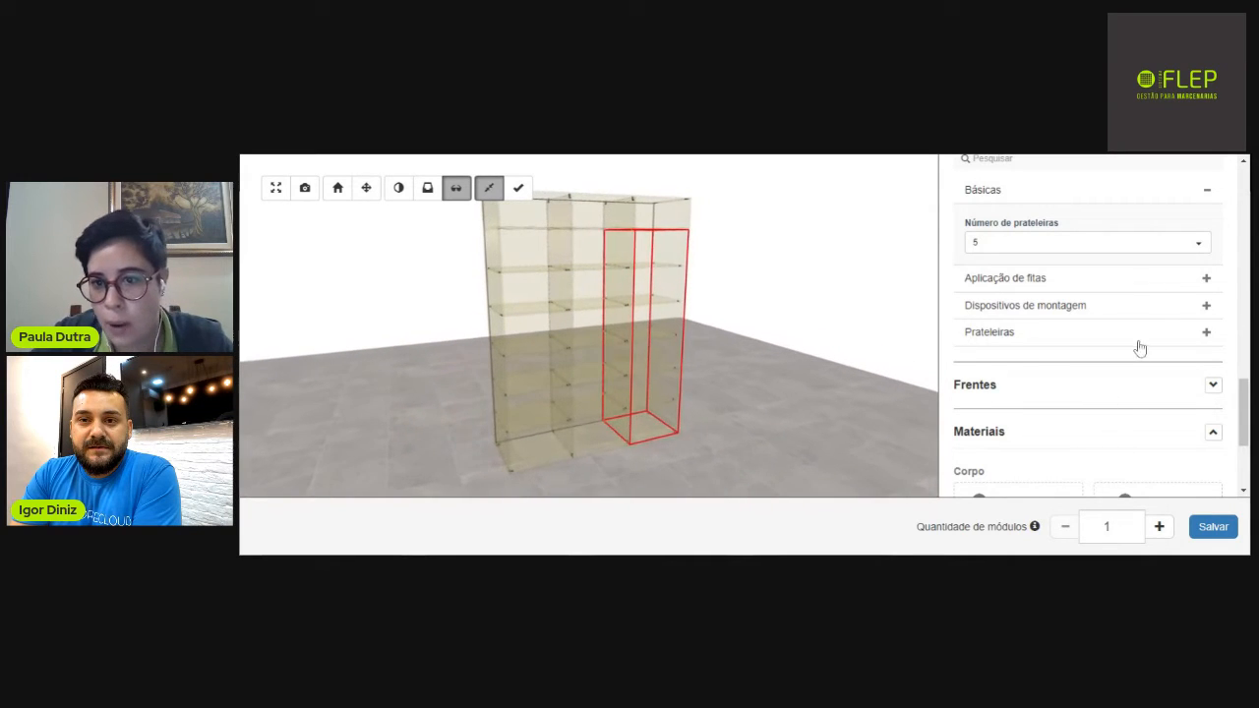
Review the edge-banding options for the shelves in bay Inferior 3 and keep Apenas a frente.
click(1202, 283)
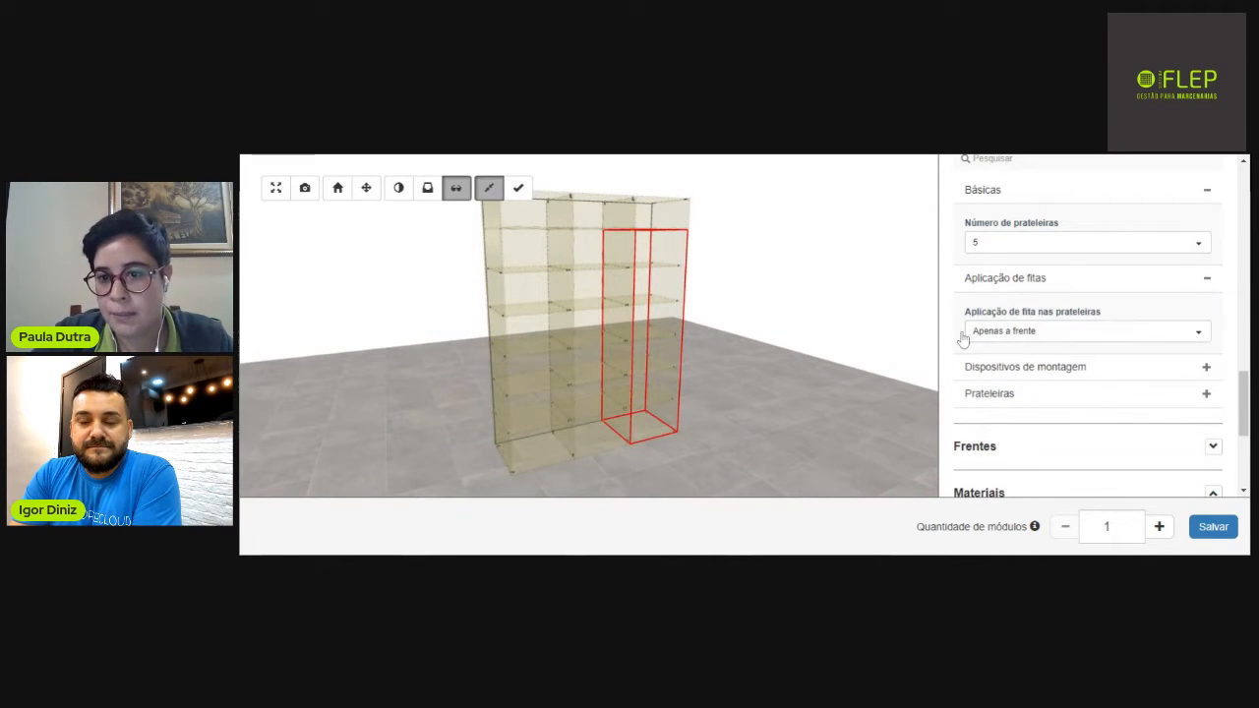
click(1027, 339)
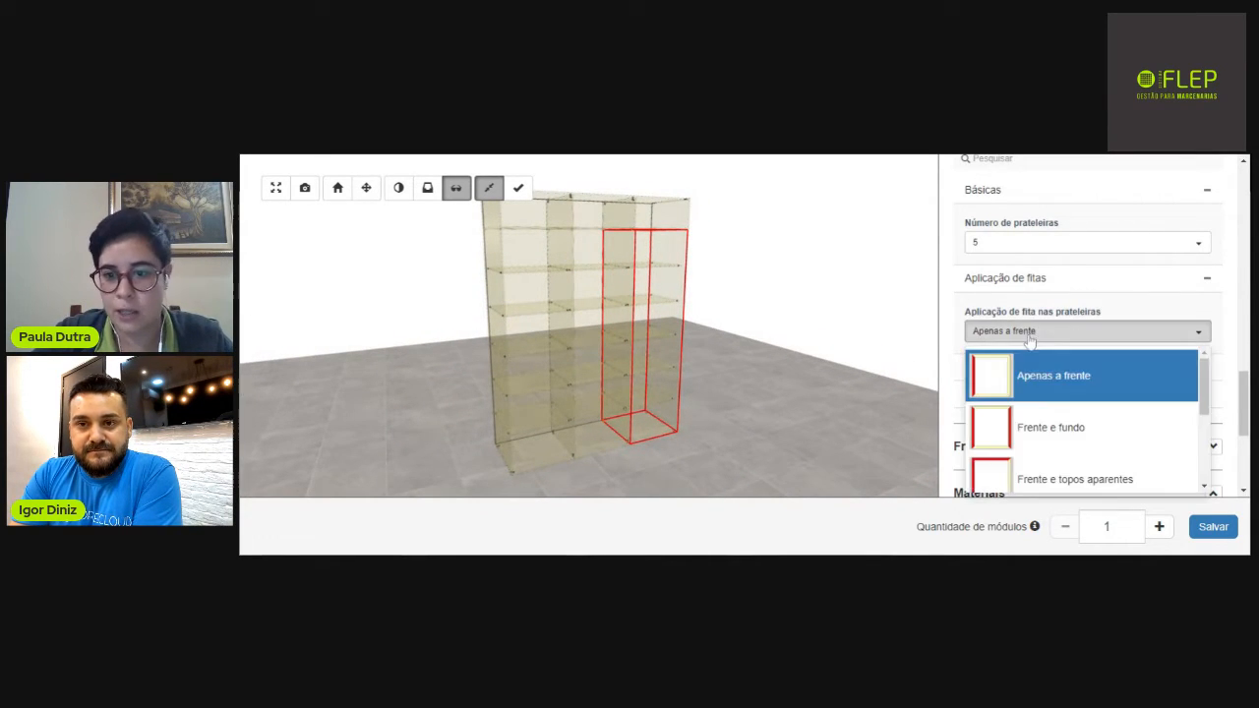
drag(1203, 384, 1201, 401)
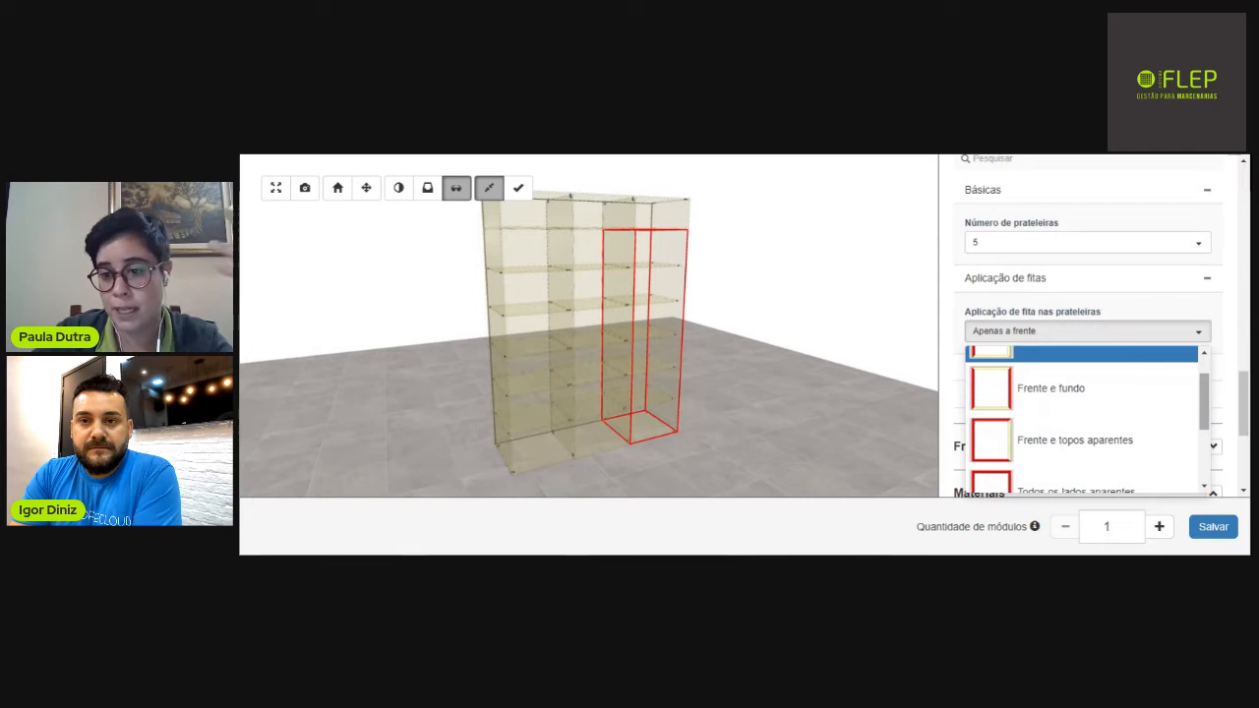
scroll(1199, 420, down, 2)
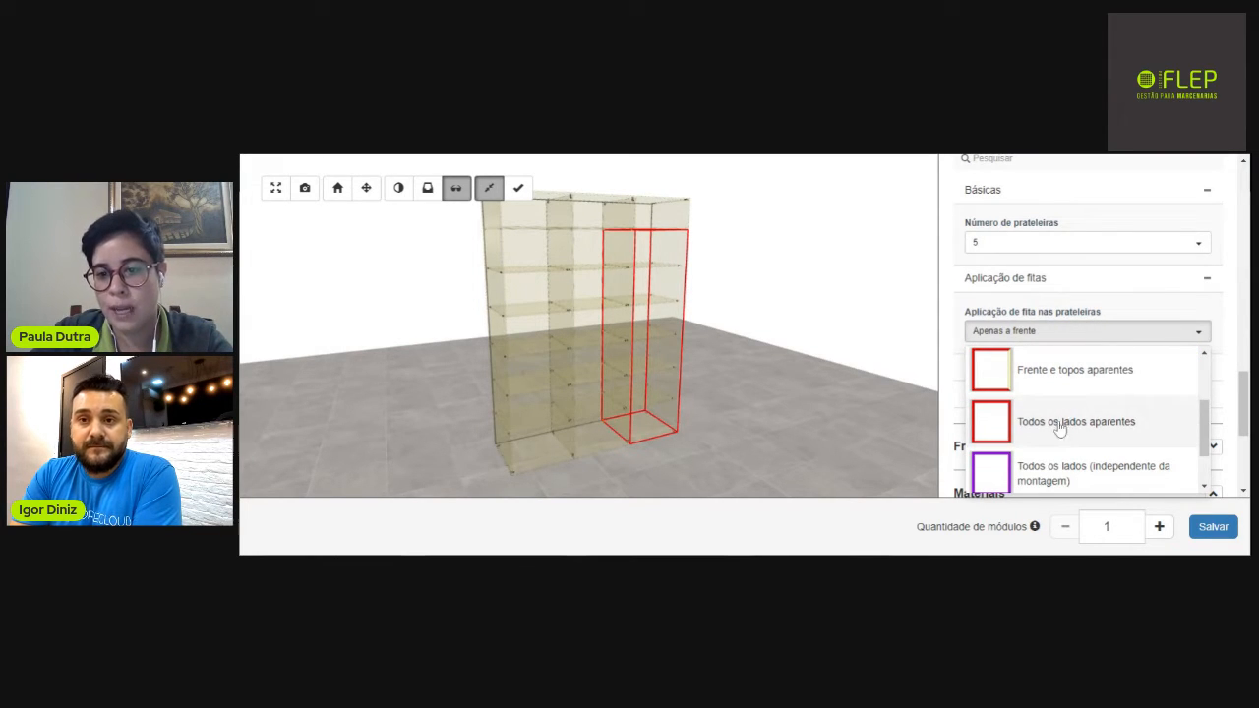
scroll(1204, 427, up, 1)
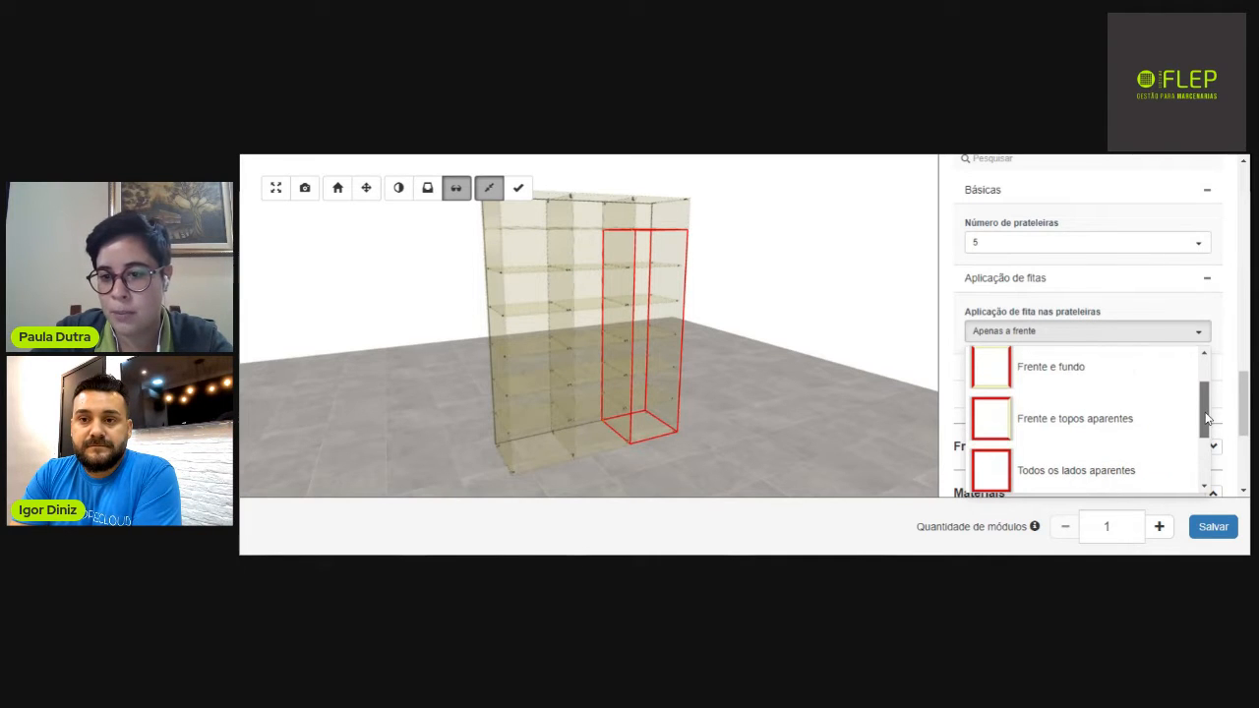
scroll(1201, 418, up, 1)
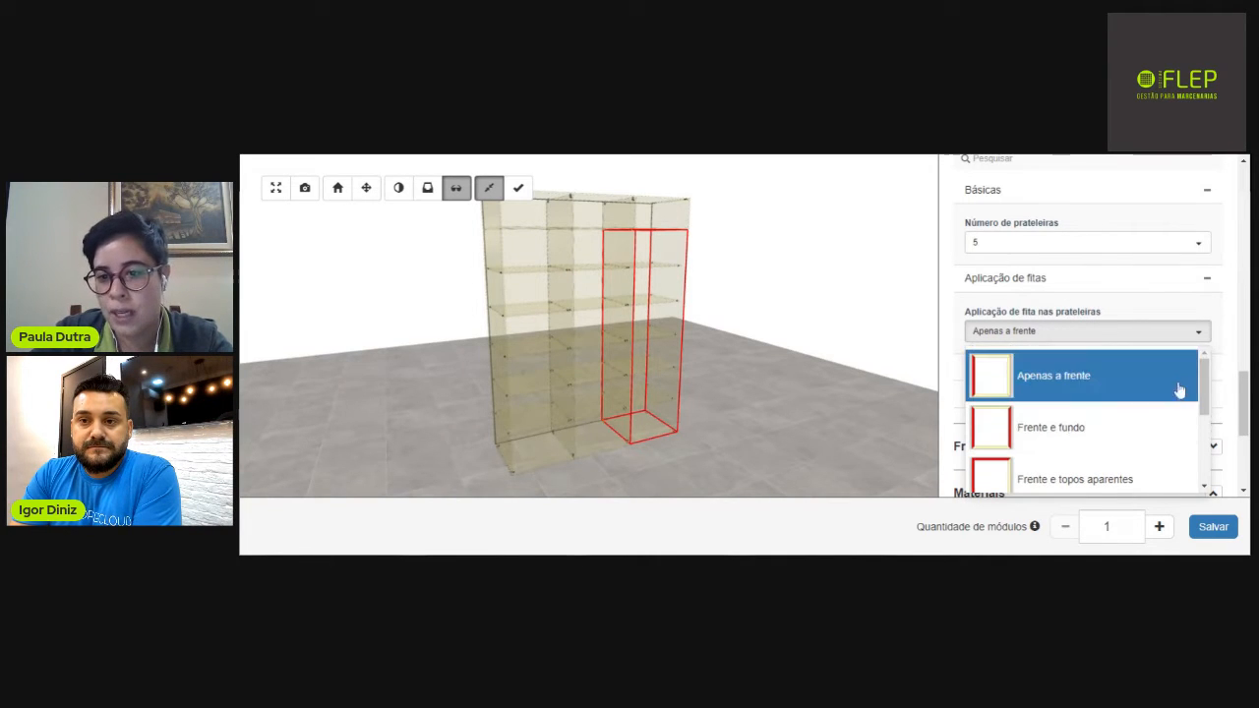
click(1082, 378)
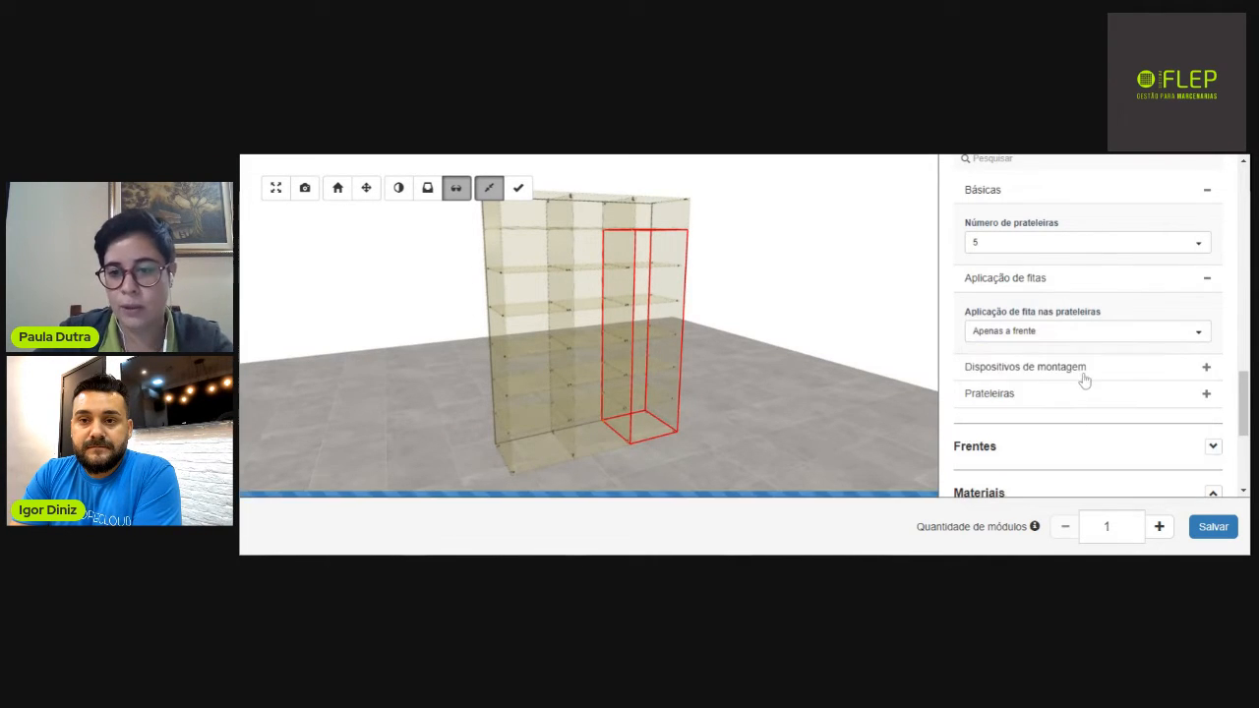
Collapse the edge-banding and basic settings of bay Inferior 3.
scroll(1245, 385, down, 1)
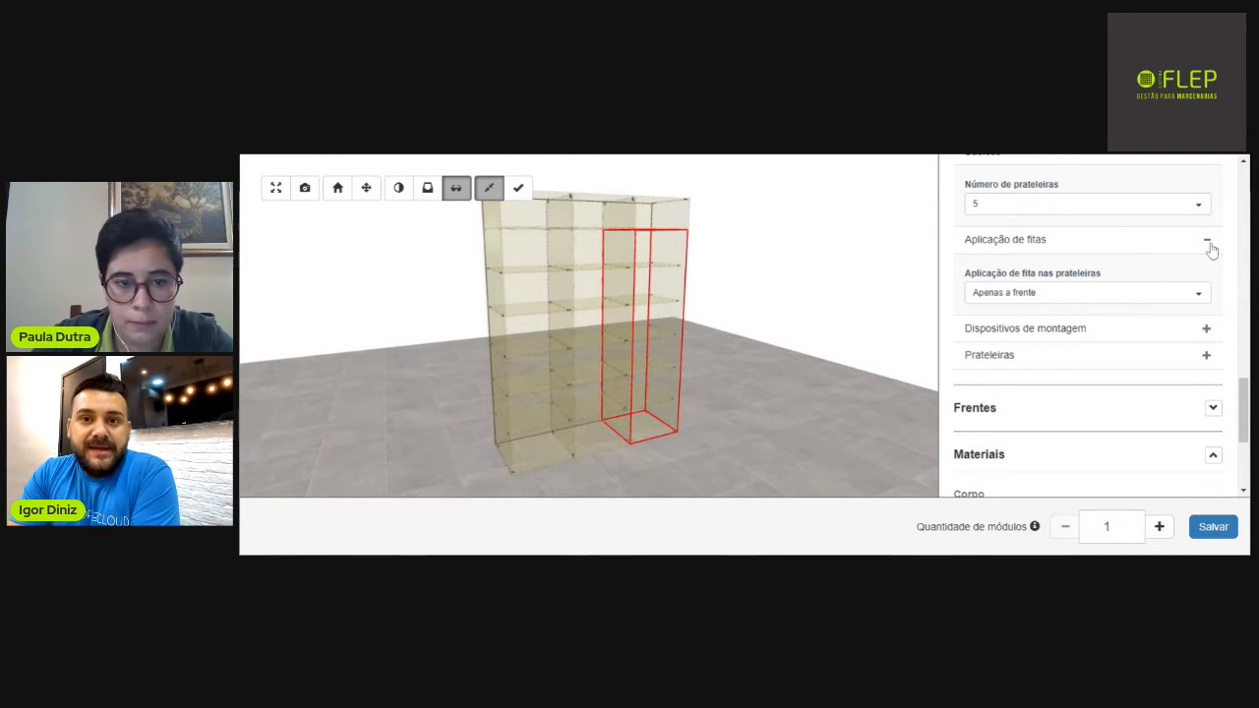
scroll(1245, 392, up, 1)
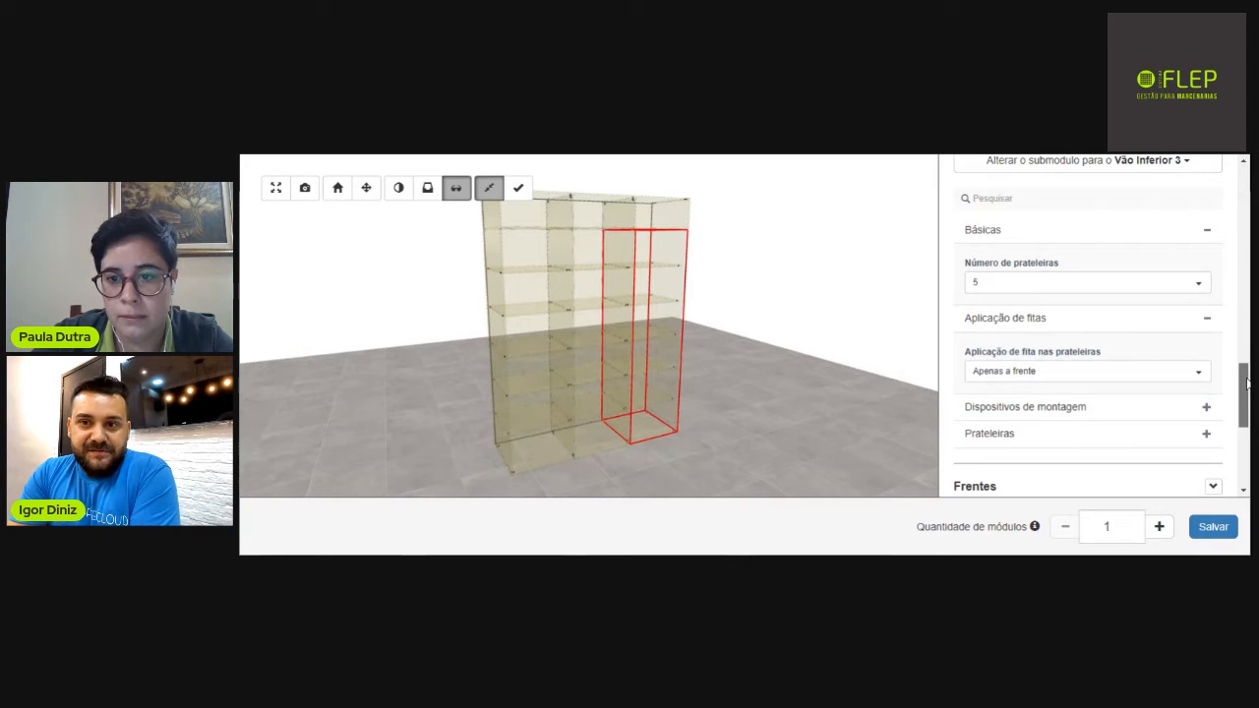
click(1207, 319)
click(1207, 231)
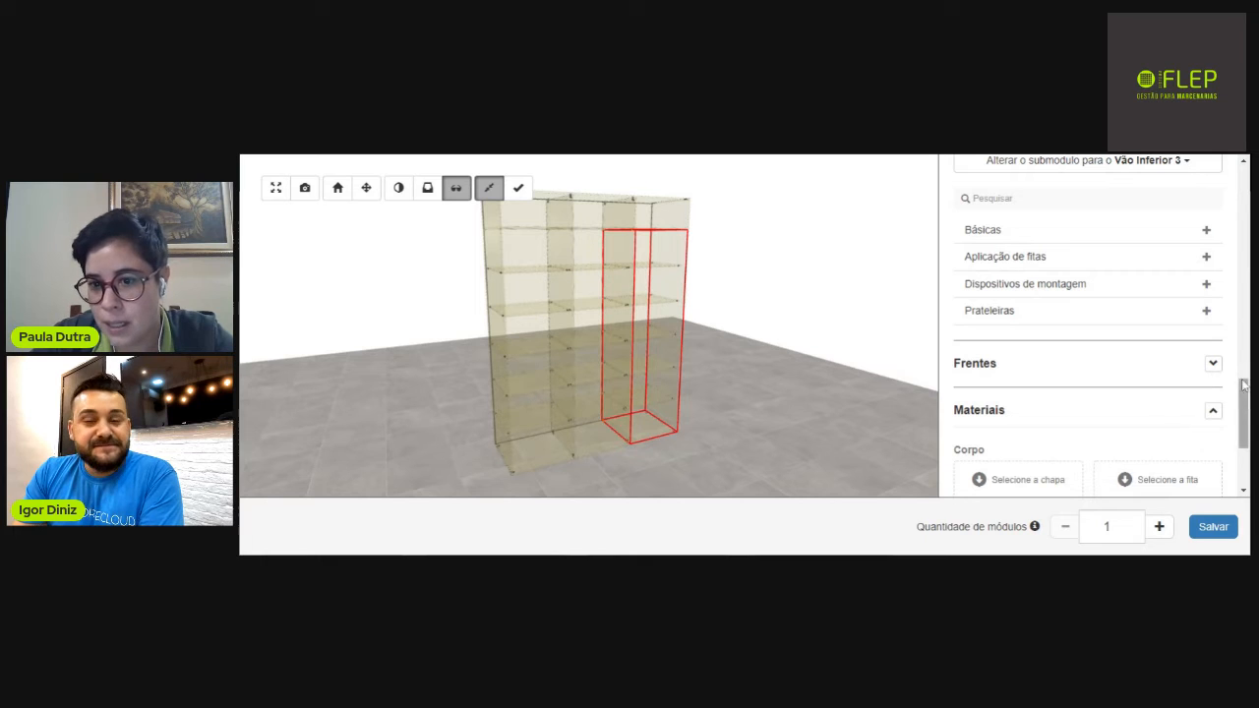
Try a shelf setback (Recuo da prateleira) of 0 mm in bay Inferior 3 and inspect the shelves in the model.
click(1208, 312)
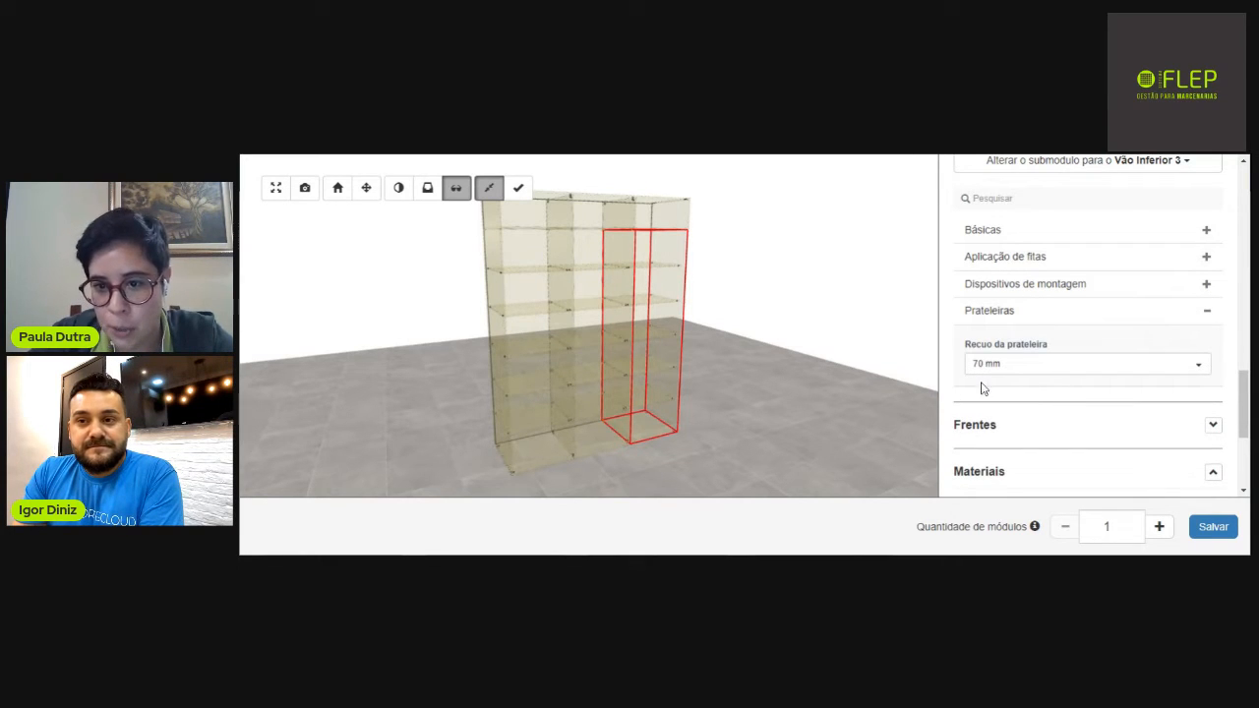
mouse_move(598, 303)
mouse_down()
mouse_move(663, 326)
mouse_move(658, 337)
mouse_move(559, 318)
mouse_move(607, 304)
mouse_move(590, 324)
mouse_move(572, 328)
mouse_move(610, 295)
mouse_up()
scroll(608, 310, down, 3)
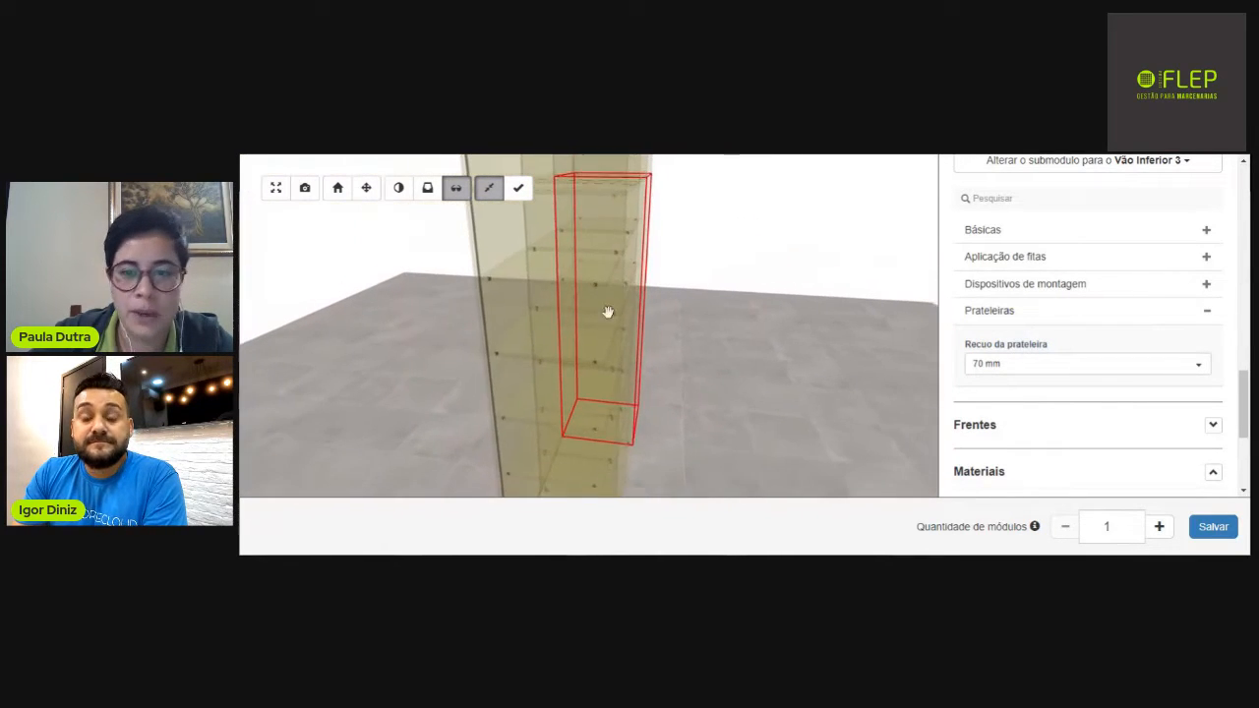
click(1018, 366)
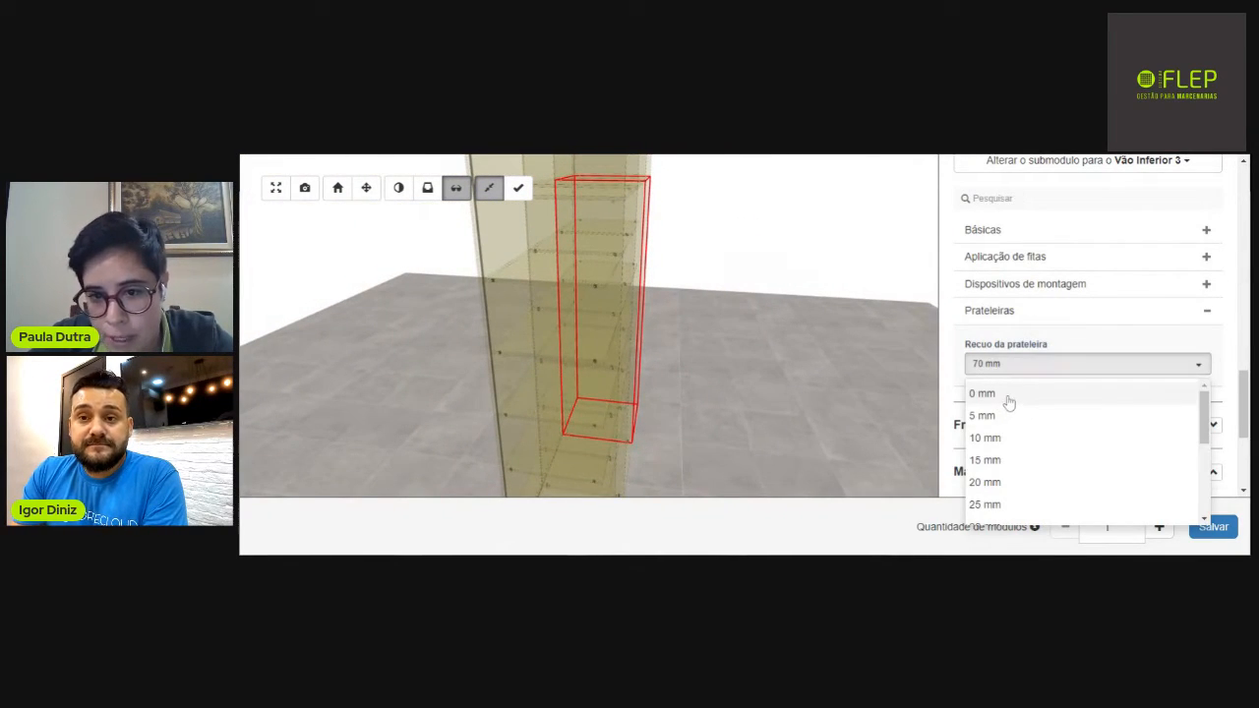
click(1008, 398)
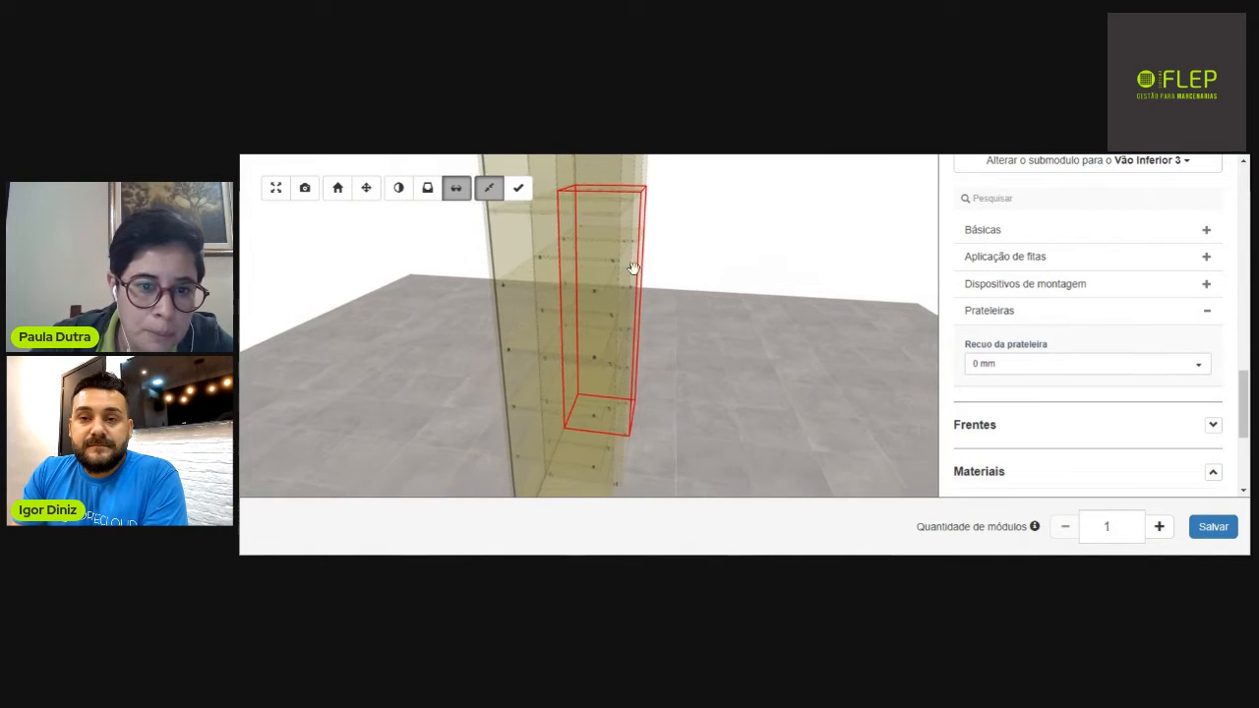
scroll(598, 304, up, 3)
scroll(600, 302, down, 3)
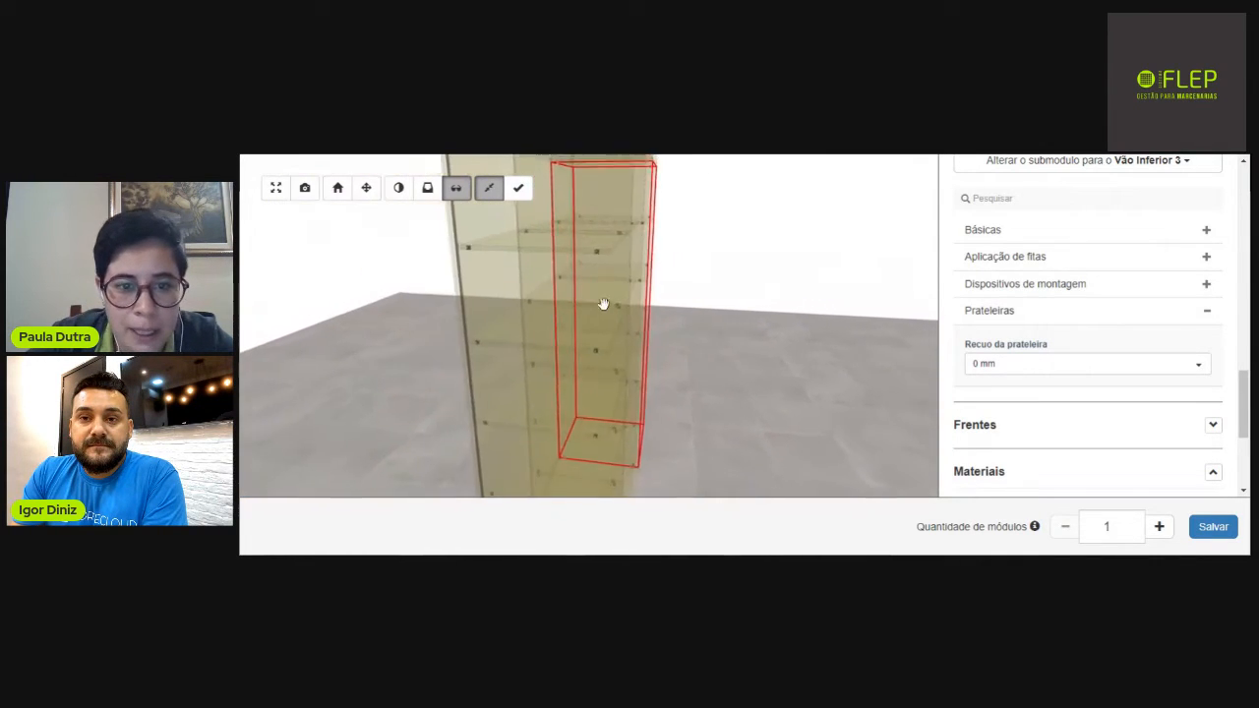
drag(603, 304, 757, 374)
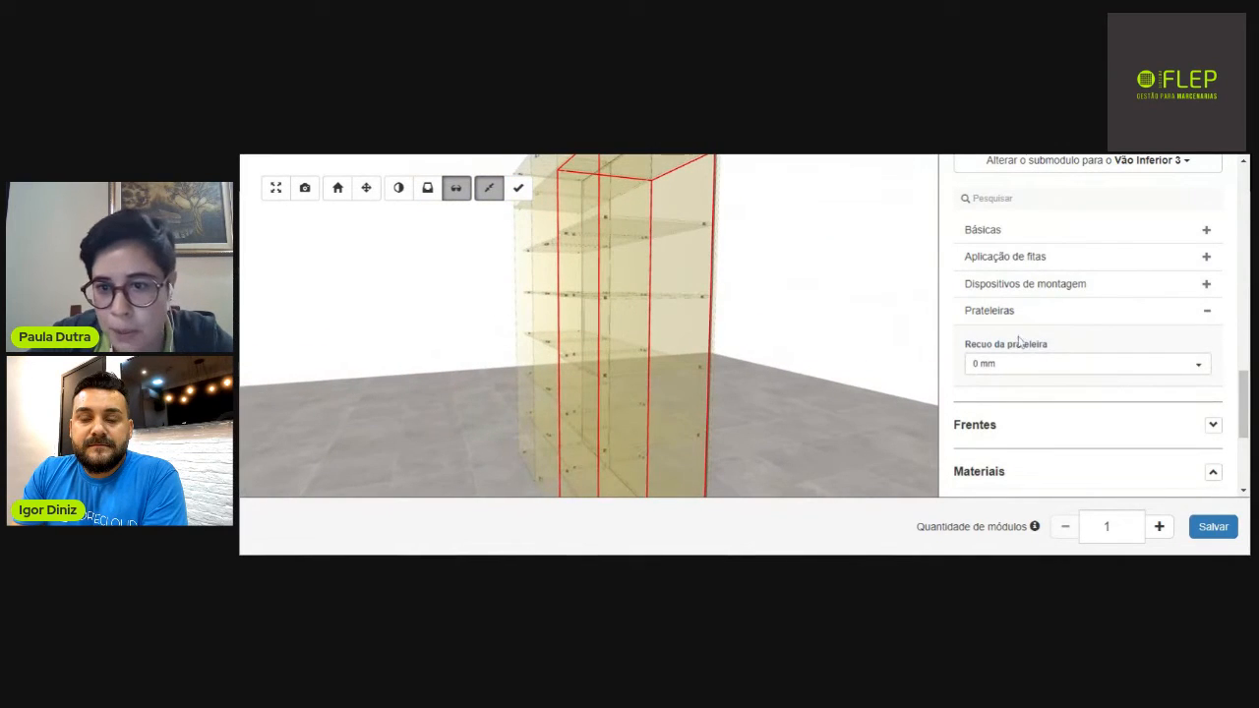
Set the shelf setback in bay Inferior 3 to 10 mm and check it in the 3D model.
click(1004, 364)
click(982, 437)
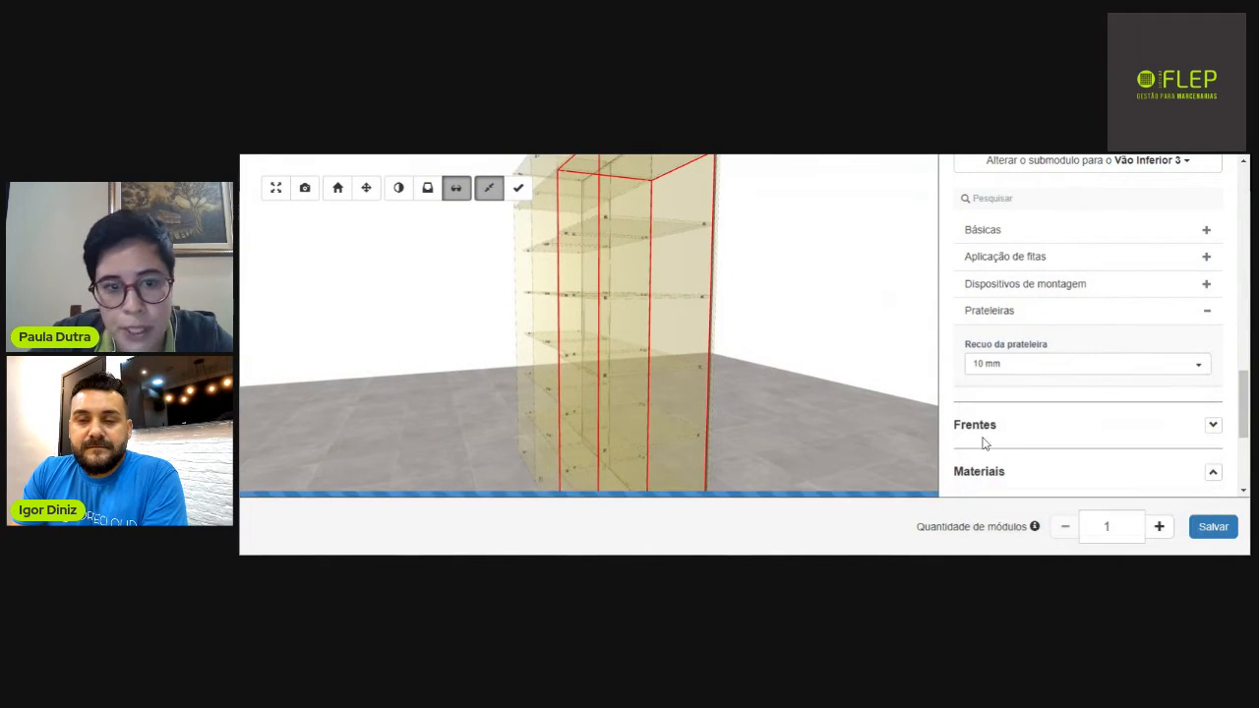
mouse_move(699, 319)
mouse_down()
mouse_move(630, 296)
mouse_move(649, 290)
mouse_move(666, 325)
mouse_move(699, 306)
mouse_up()
scroll(700, 306, up, 5)
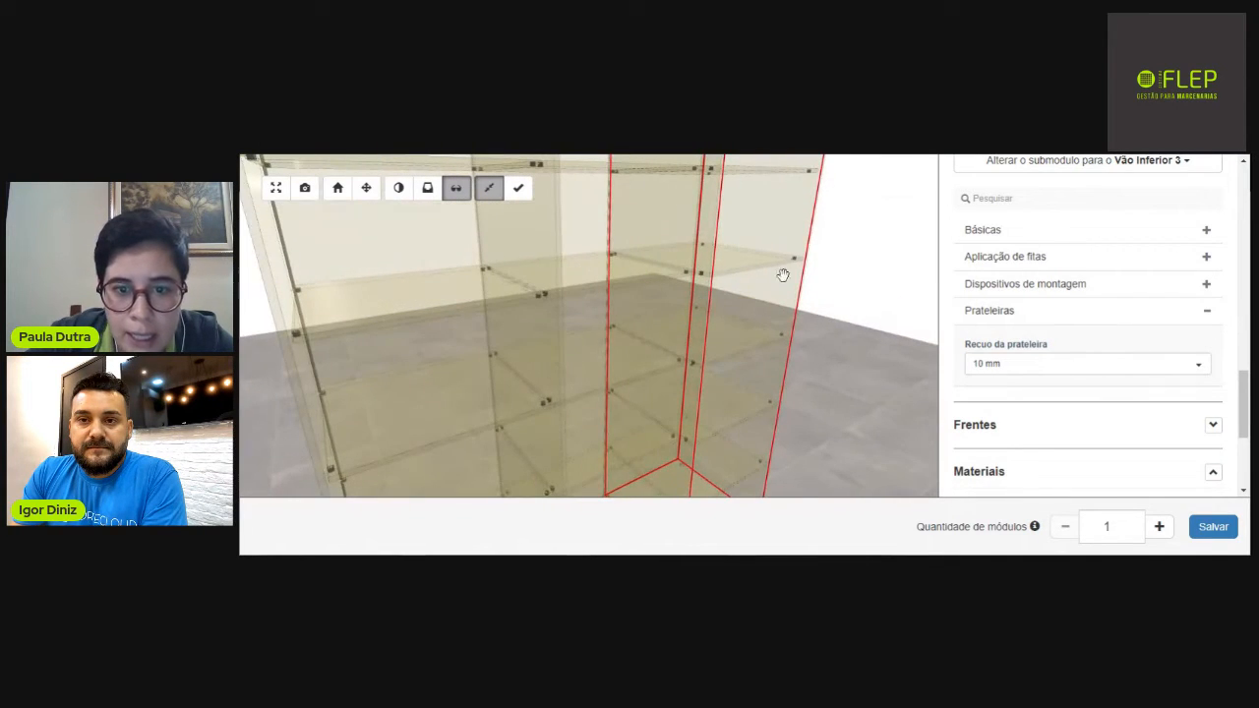
scroll(770, 294, down, 3)
scroll(777, 292, down, 3)
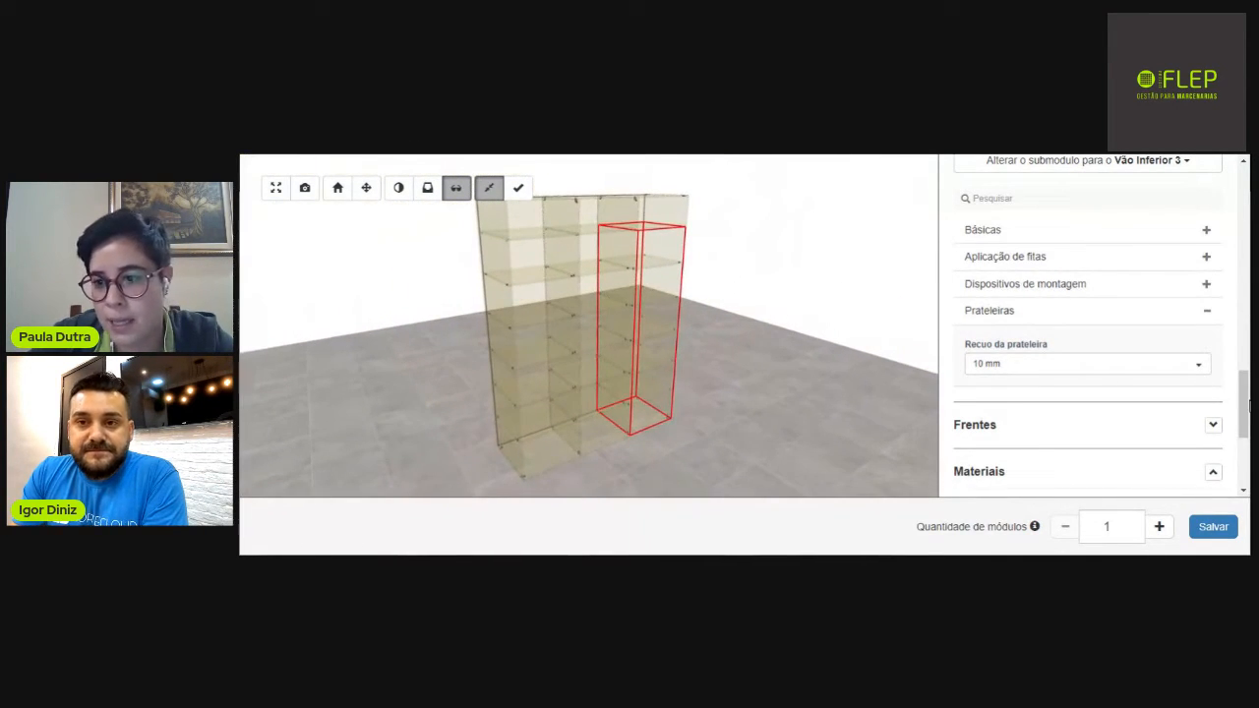
Select bay Inferior 2 and set its shelf setback (Recuo da prateleira) to 10 mm.
scroll(1247, 412, up, 3)
click(1075, 320)
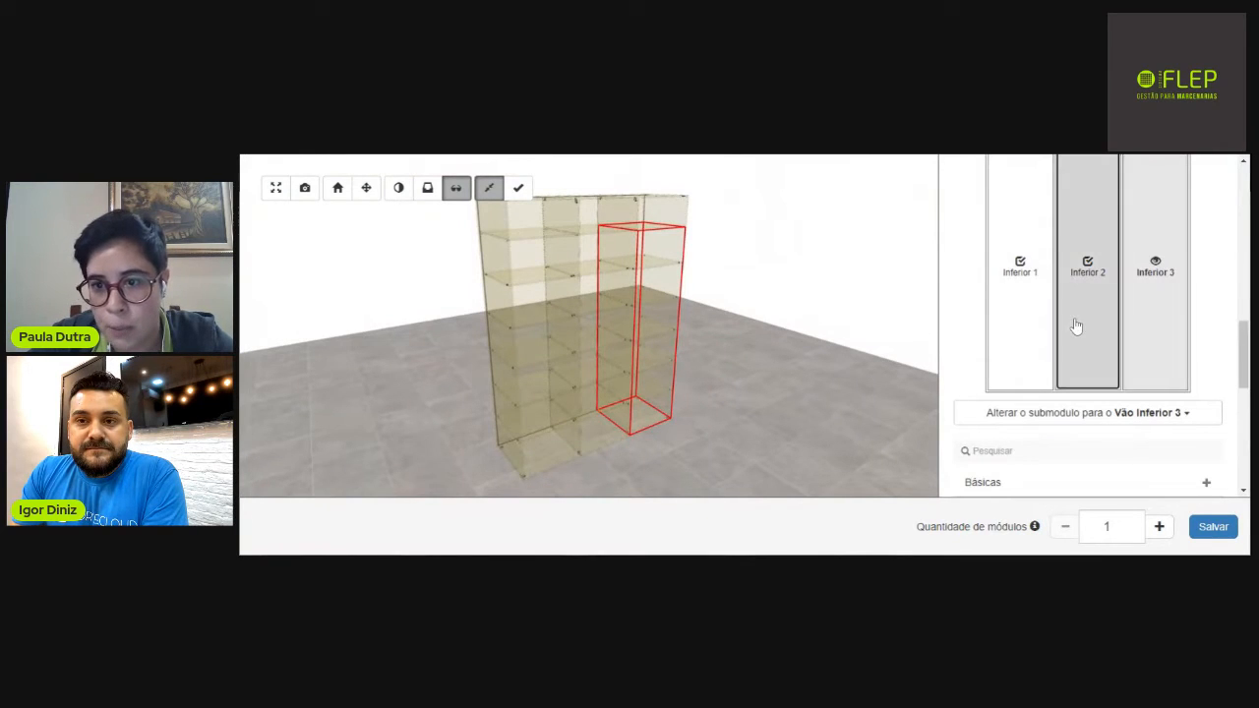
scroll(1229, 366, down, 3)
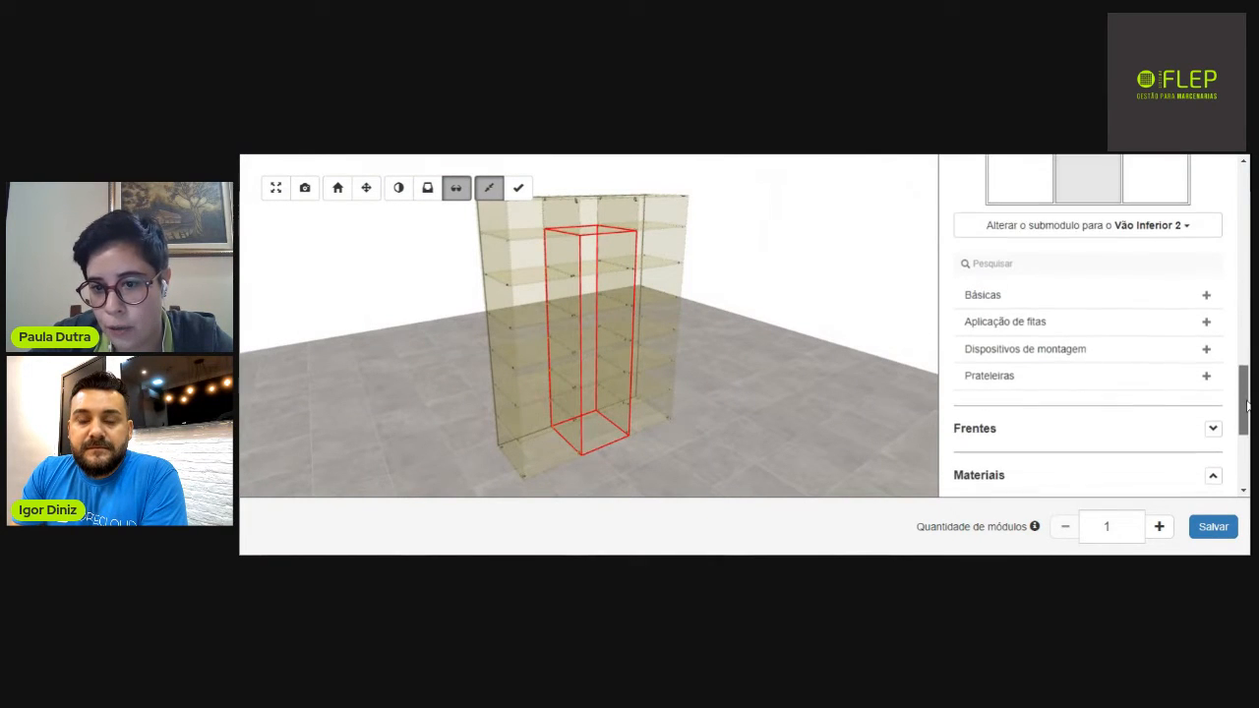
click(1206, 365)
click(1023, 418)
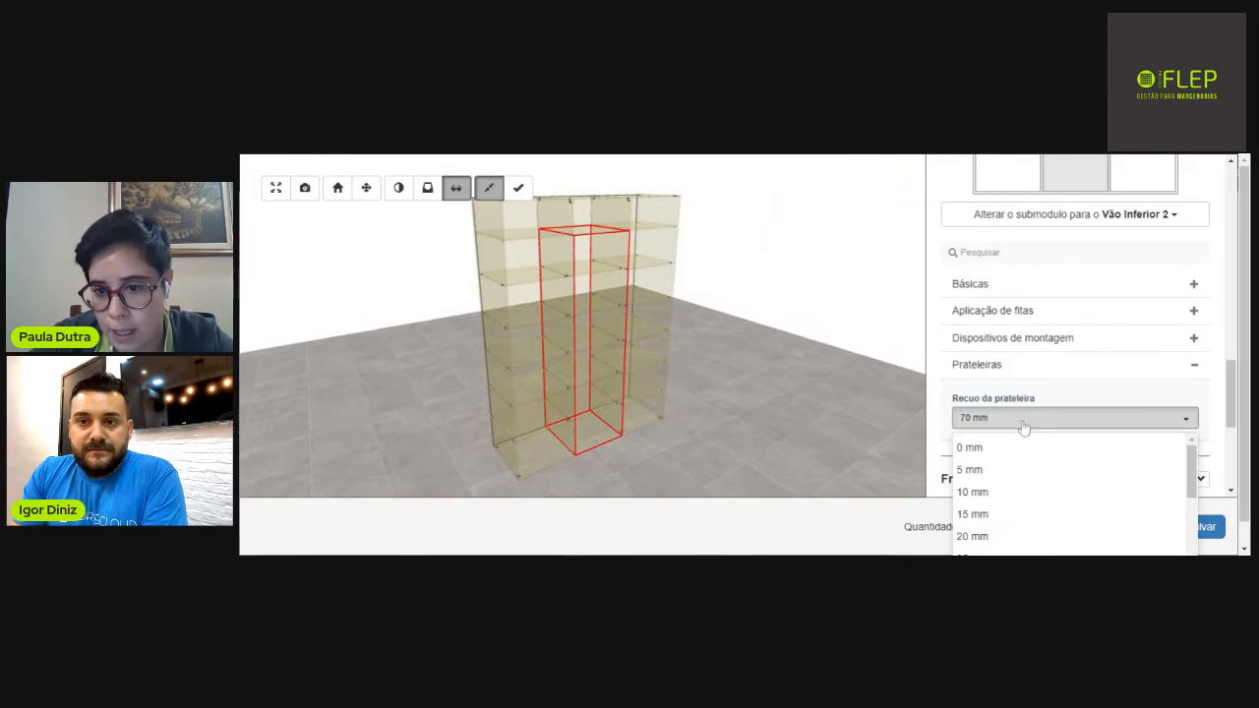
click(987, 492)
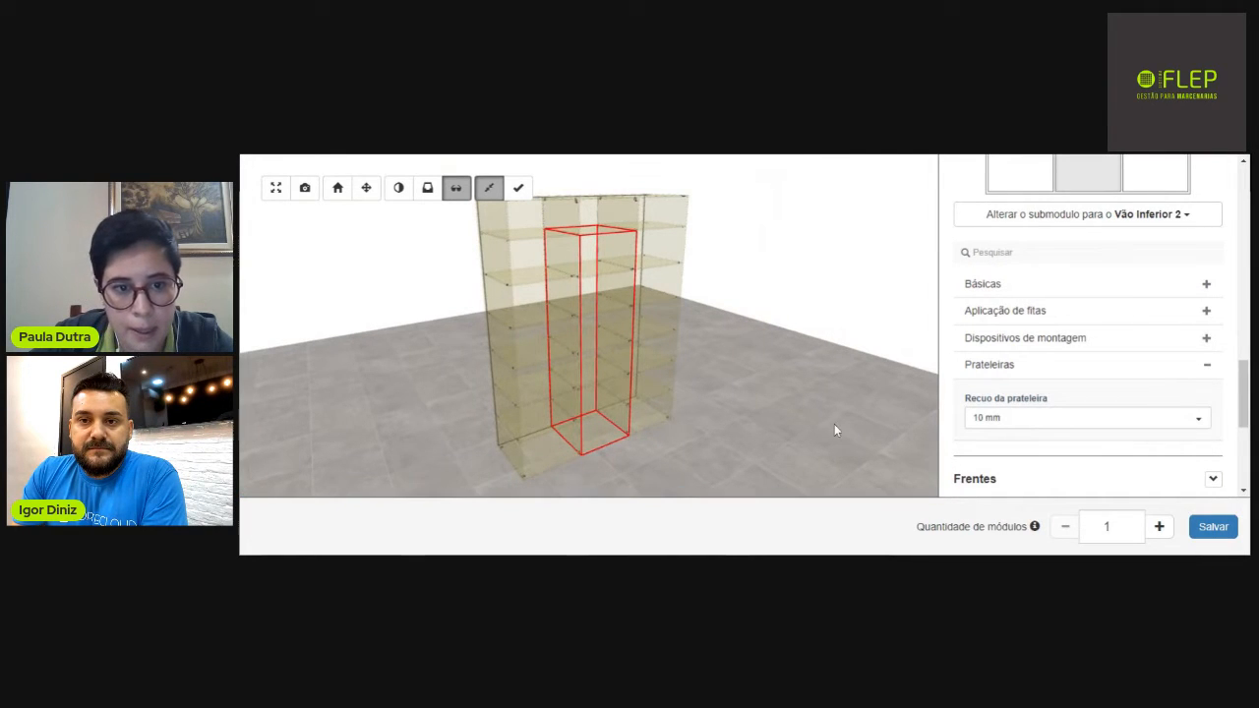
Select bay Inferior 1, set its shelf setback to 10 mm and check the whole cabinet in the 3D model.
click(1035, 184)
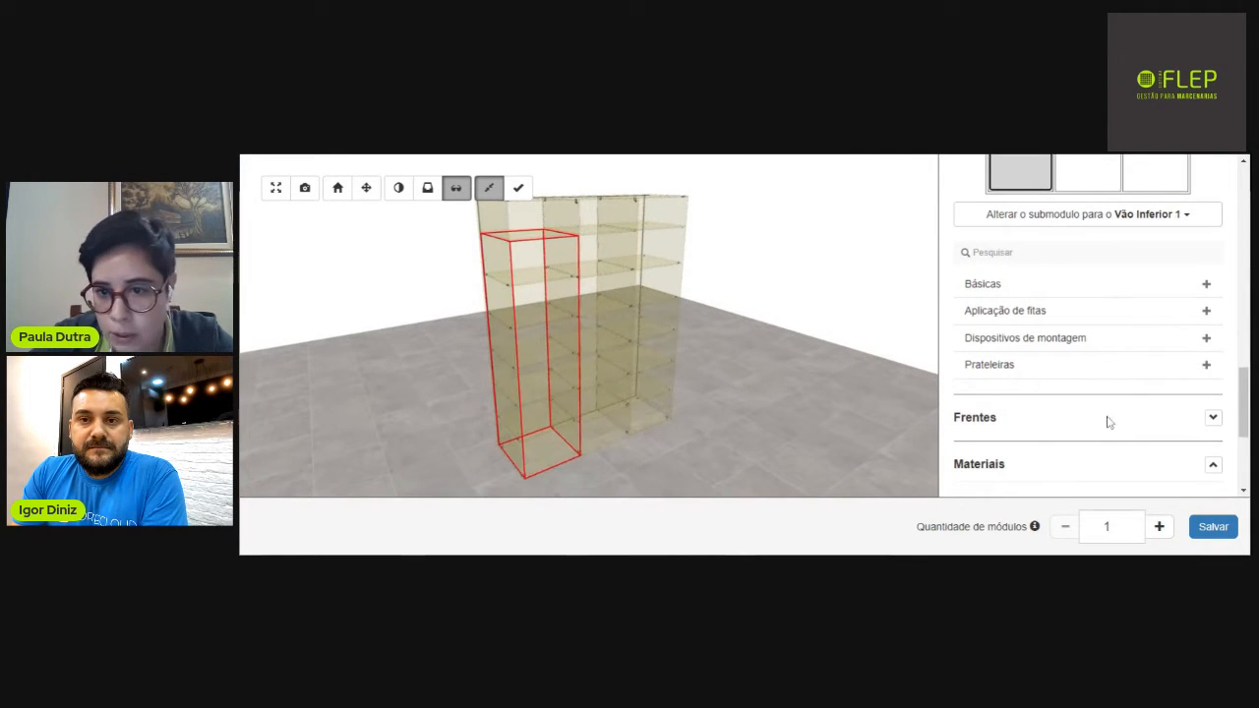
click(1053, 367)
click(1018, 418)
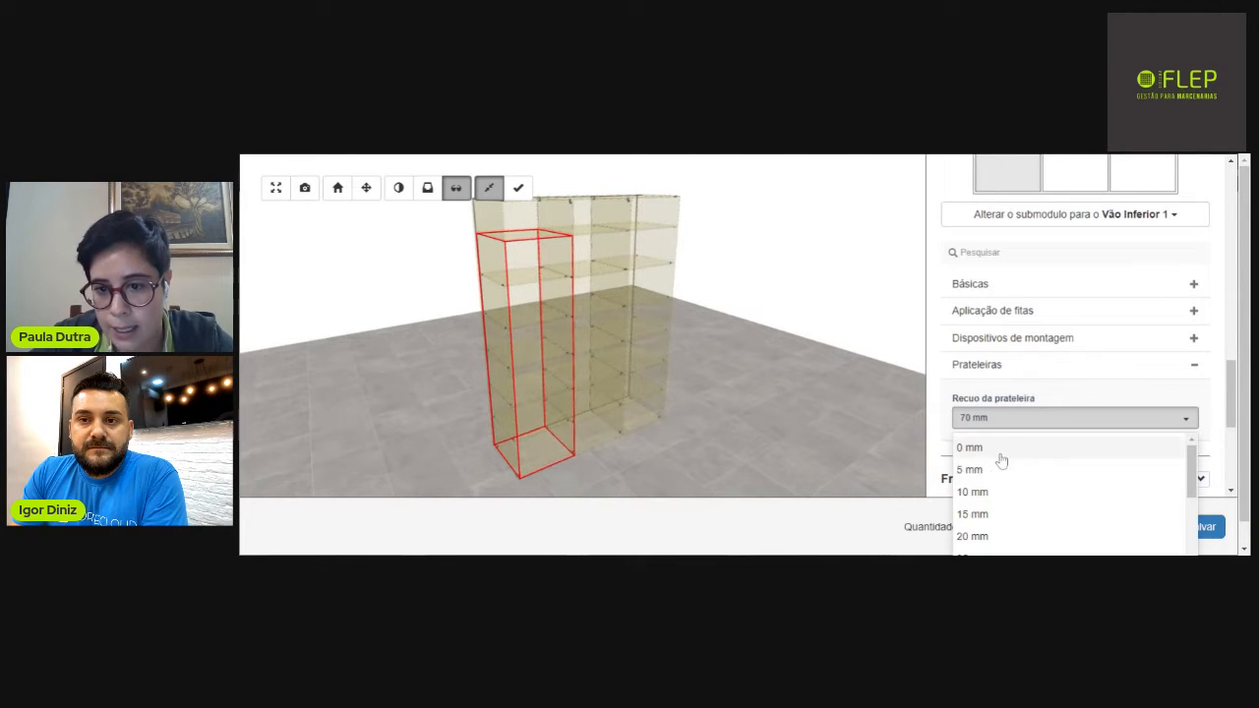
click(983, 493)
drag(516, 294, 564, 296)
scroll(655, 289, up, 6)
scroll(564, 295, down, 10)
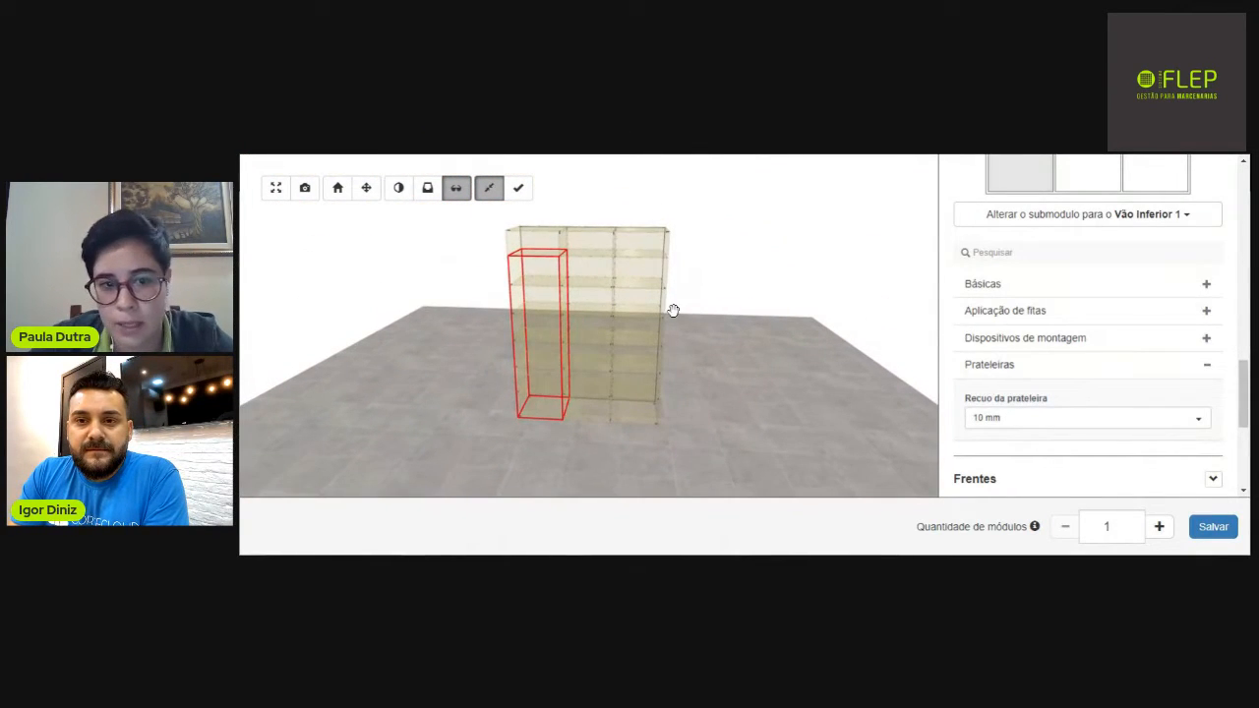
scroll(1246, 379, down, 1)
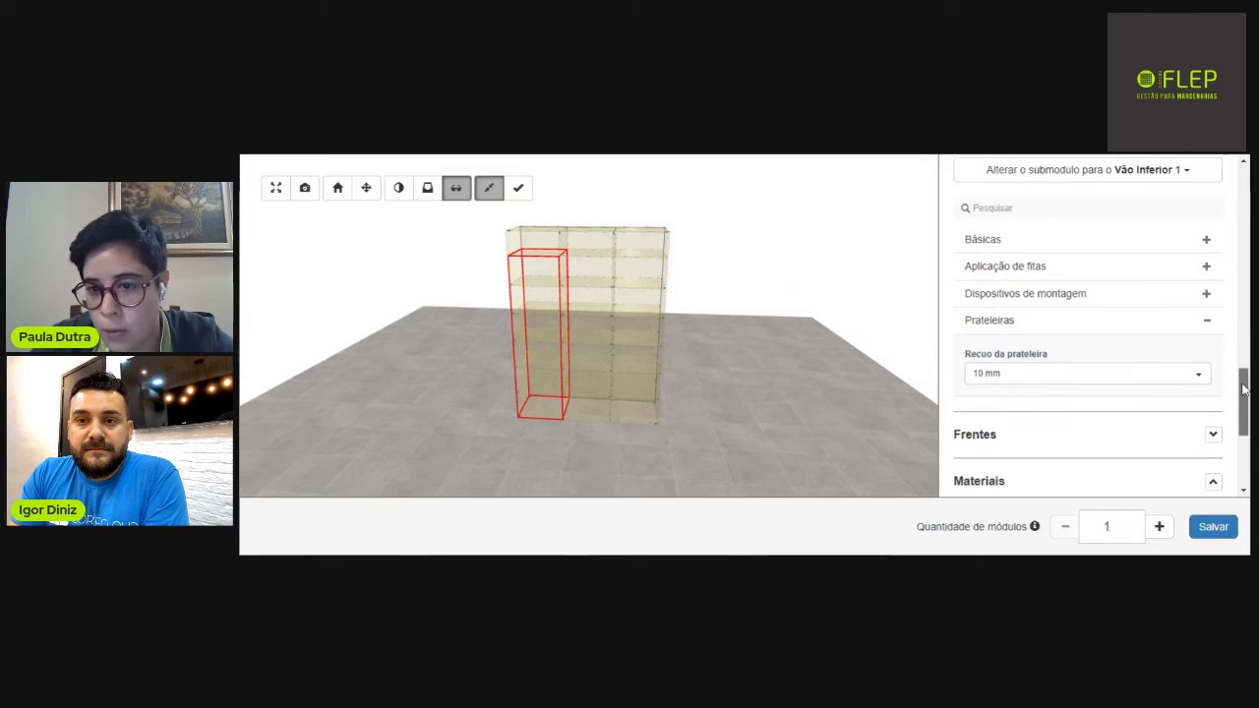
scroll(1246, 394, down, 2)
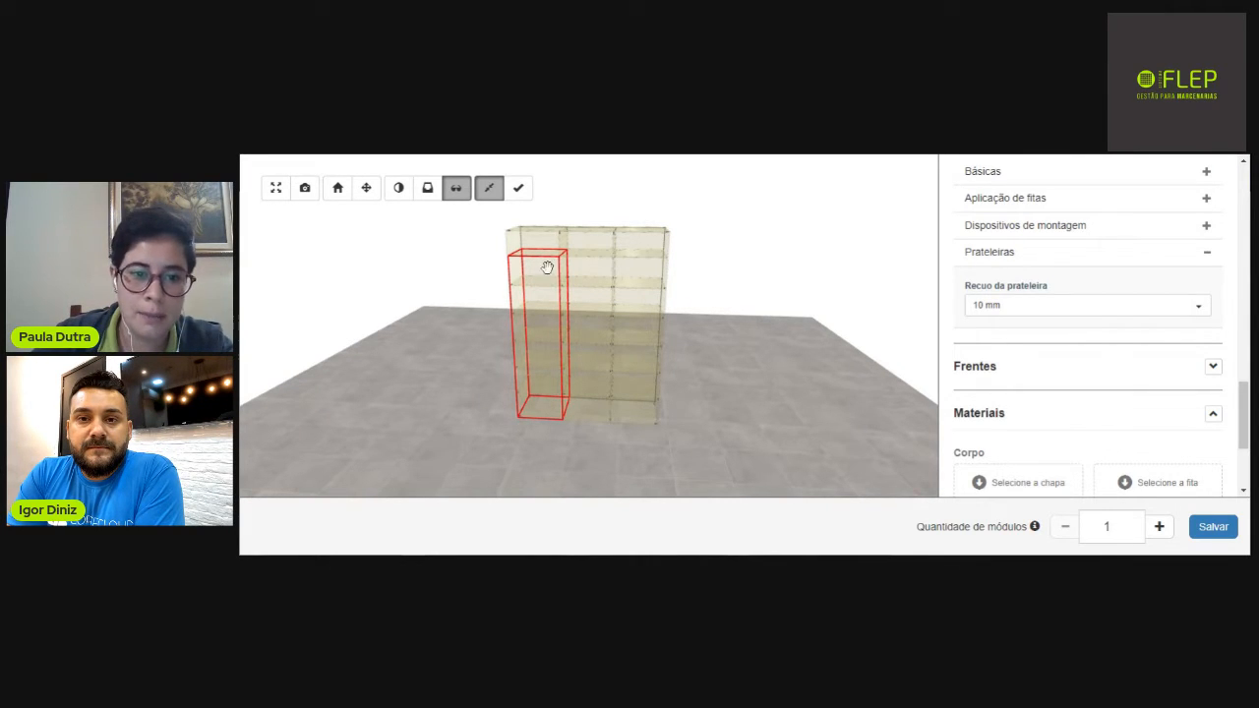
scroll(1208, 292, up, 1)
scroll(1202, 291, up, 2)
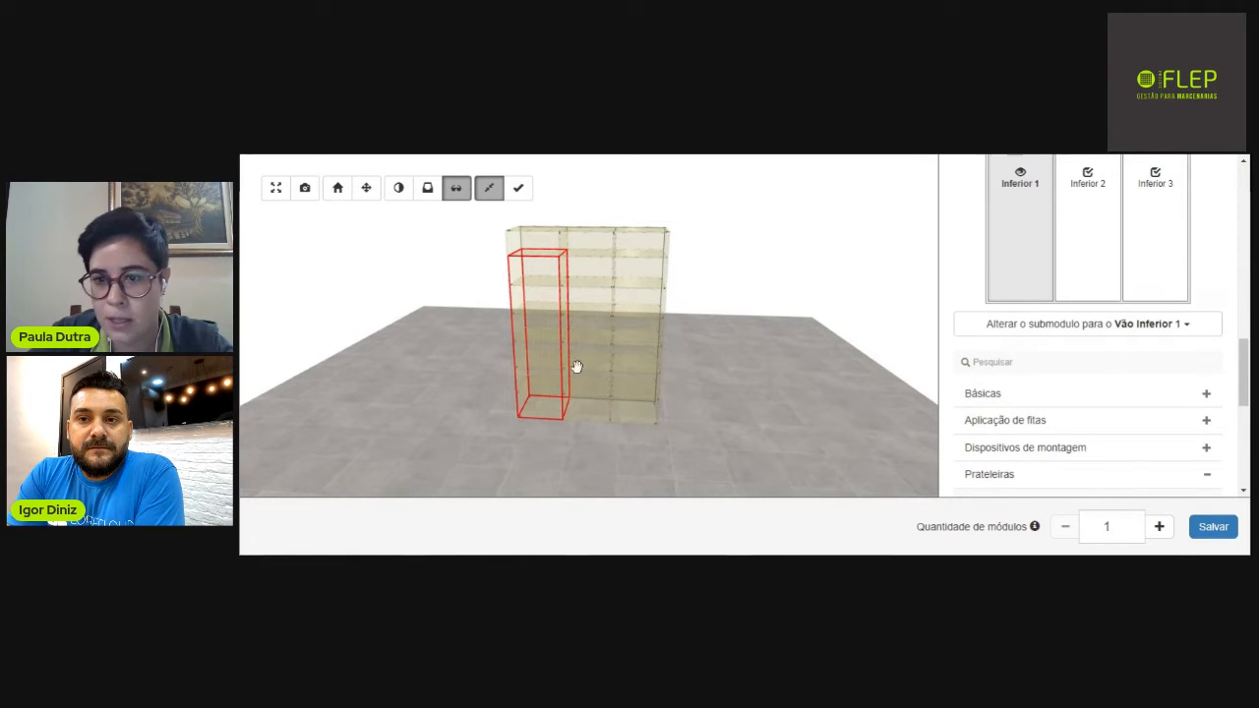
Collapse the shelf settings (Prateleiras) of bay Inferior 1 and expand the fronts section (Frentes).
scroll(1147, 360, down, 1)
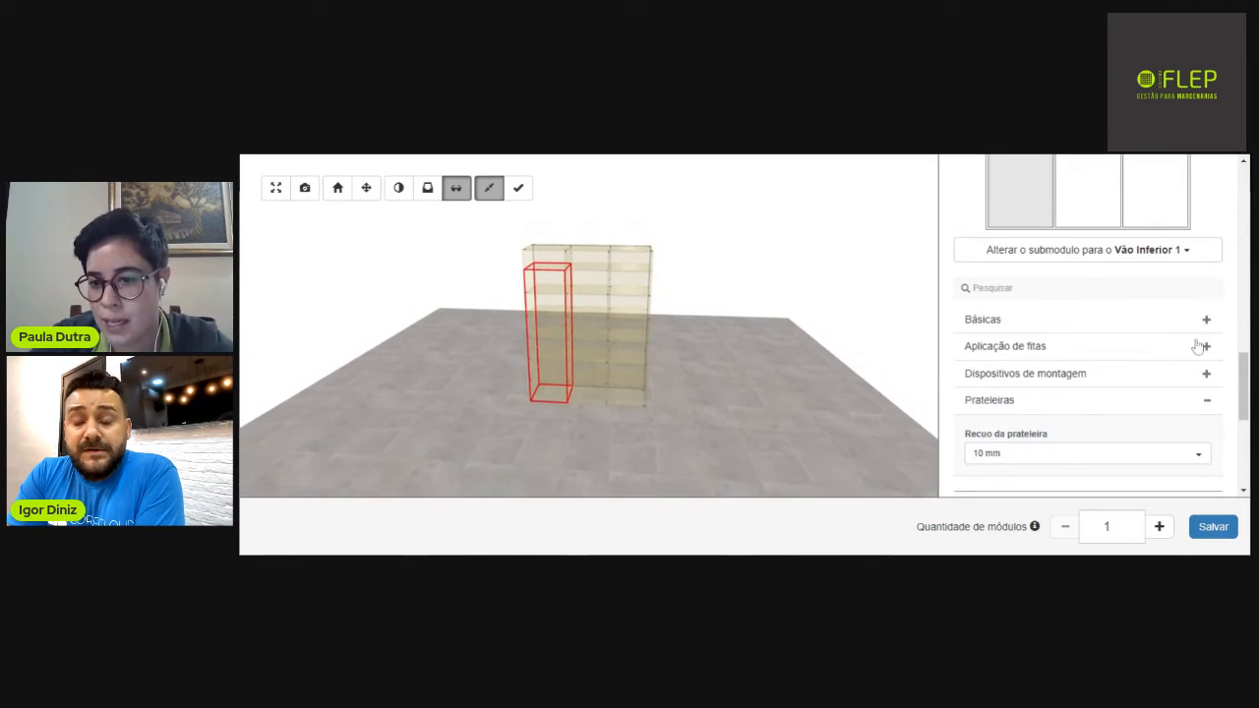
scroll(1205, 278, down, 2)
click(1207, 253)
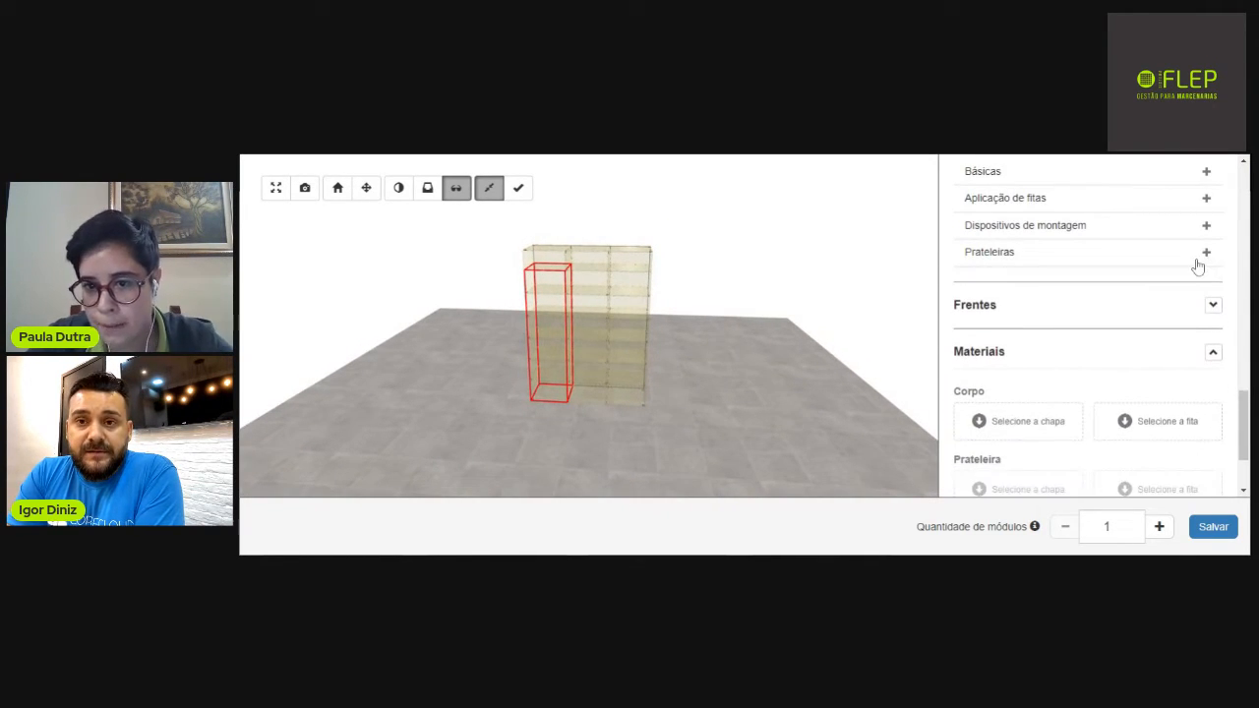
click(1214, 306)
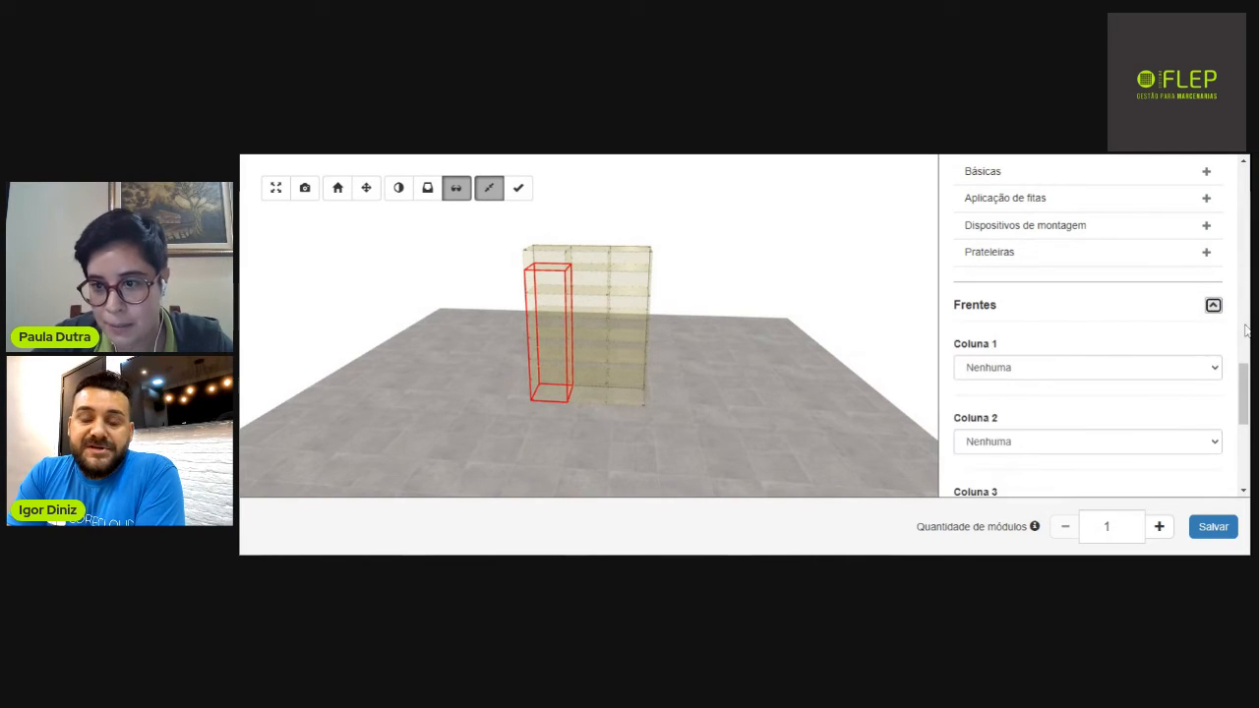
drag(1245, 378, 1245, 386)
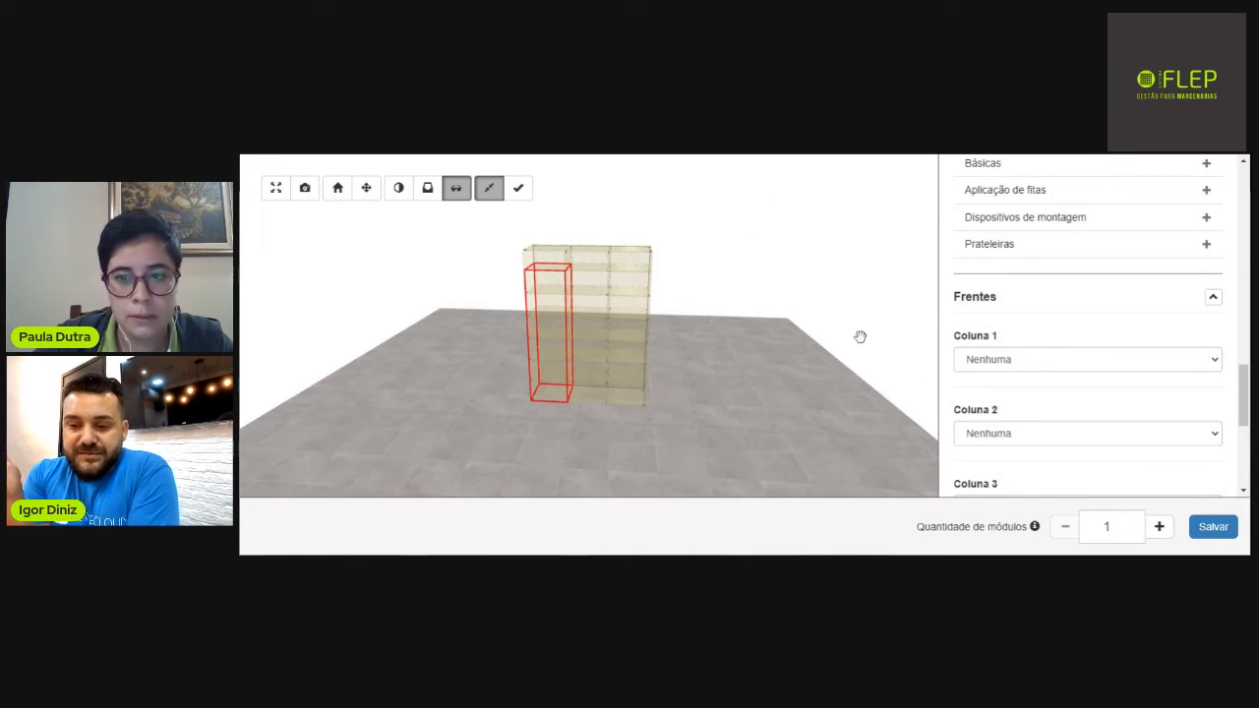
scroll(1102, 346, up, 3)
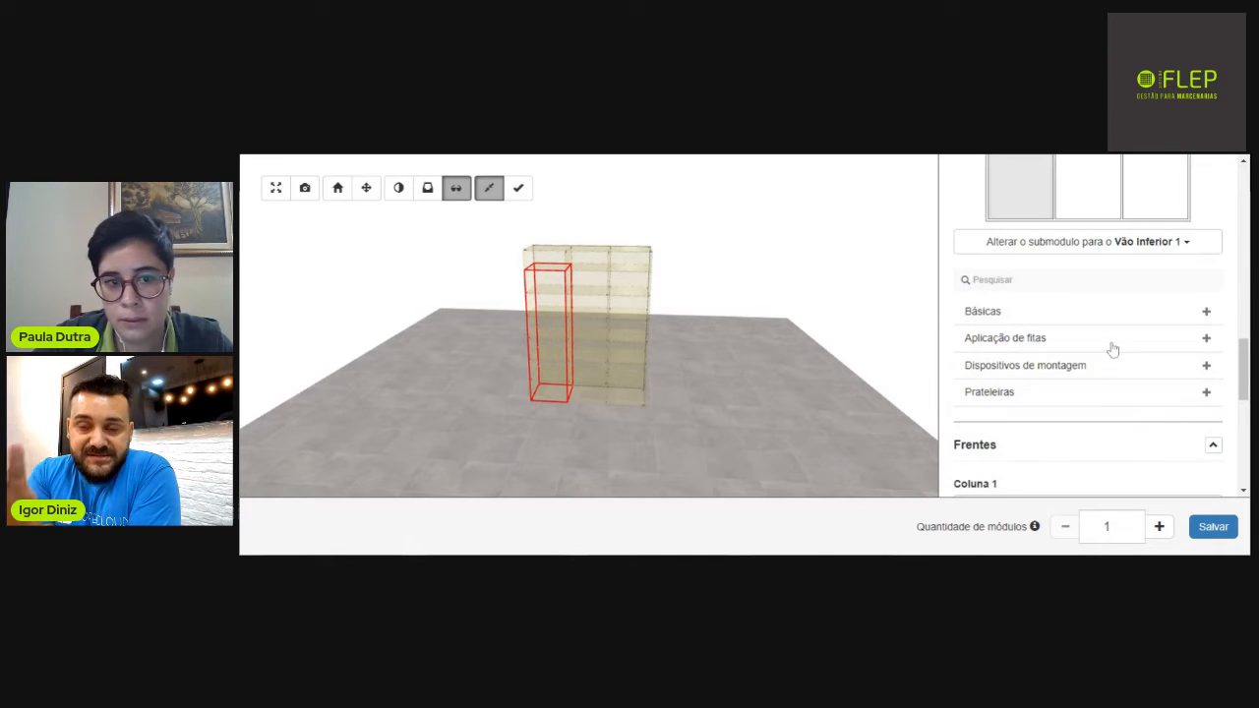
scroll(1106, 349, down, 3)
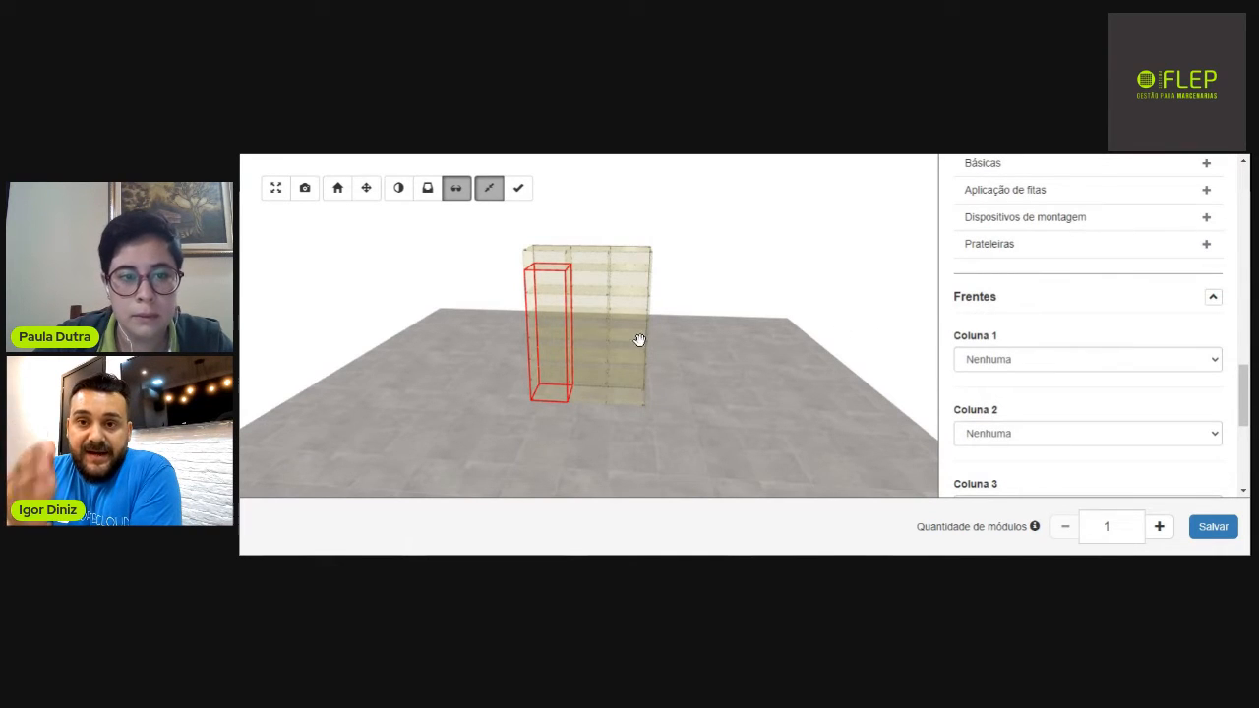
drag(615, 348, 675, 354)
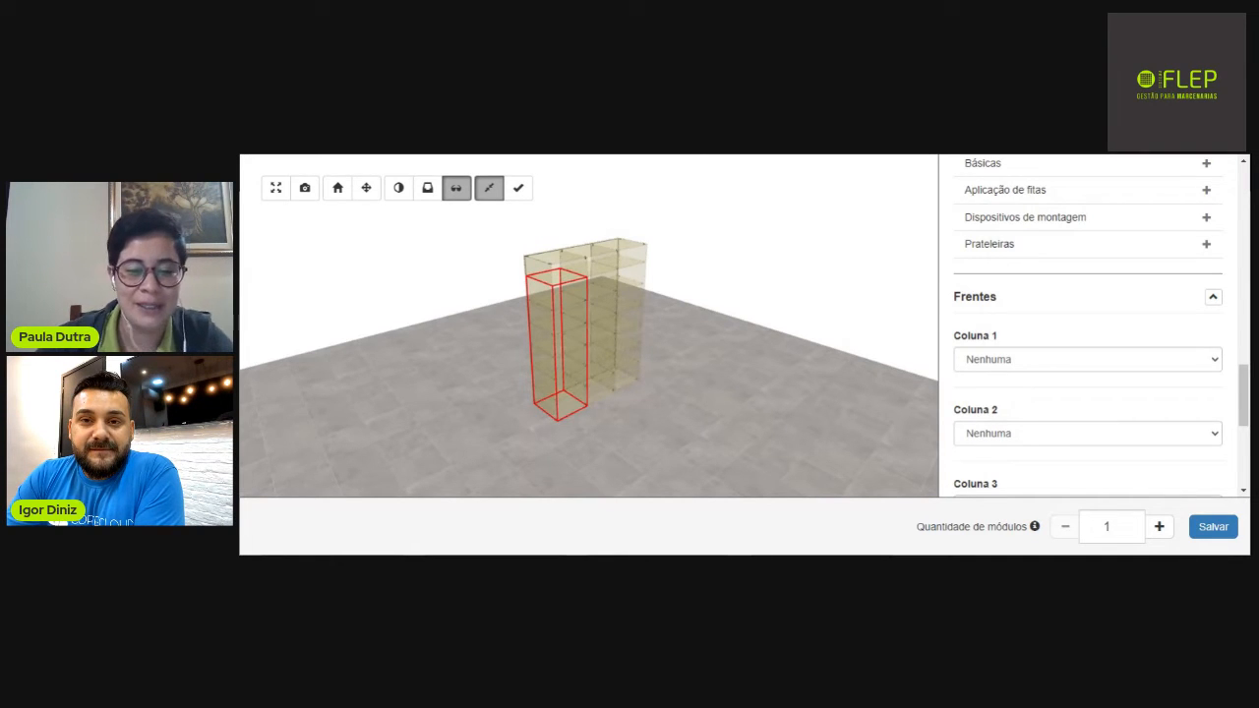
Set the front layout of Coluna 1 to Total 01.
click(1049, 362)
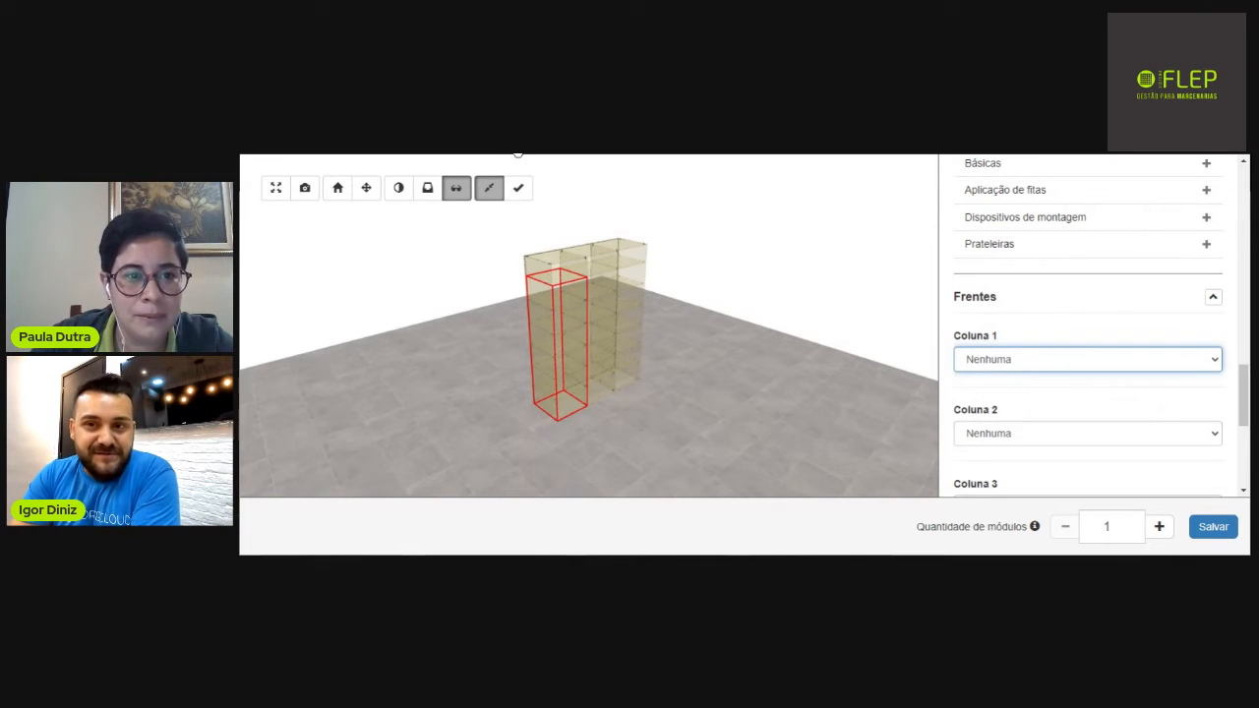
click(613, 155)
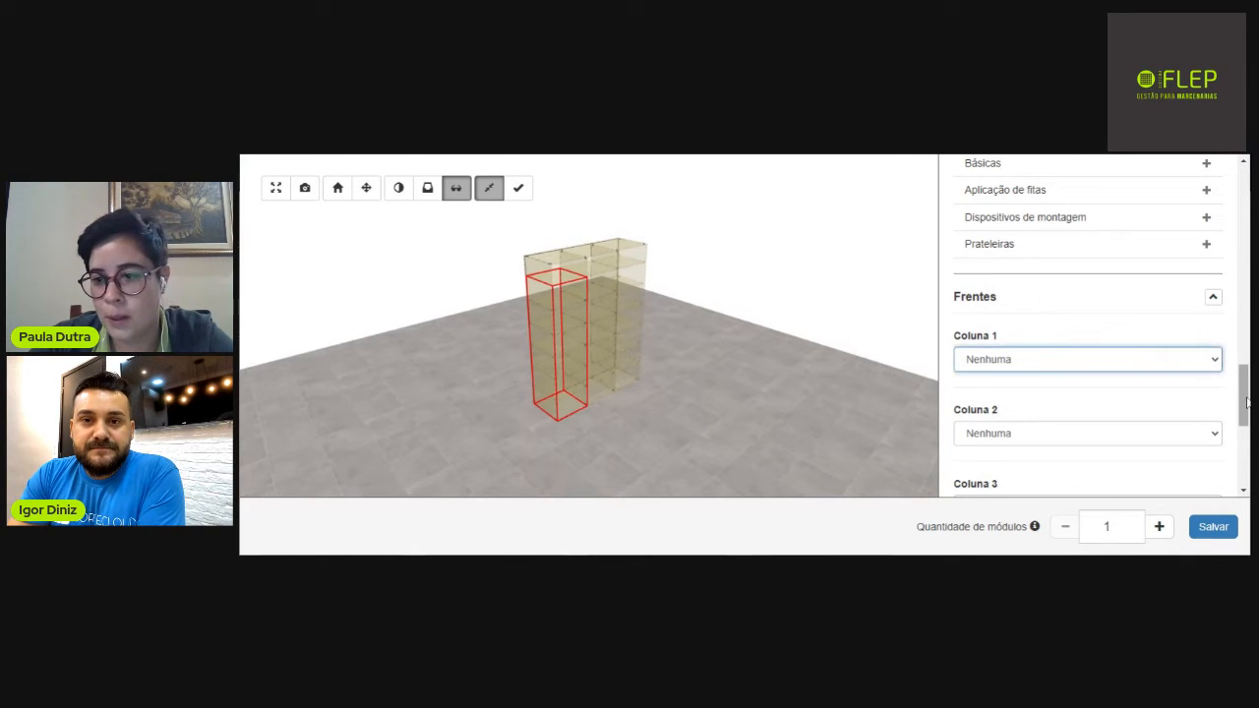
drag(1245, 400, 1245, 412)
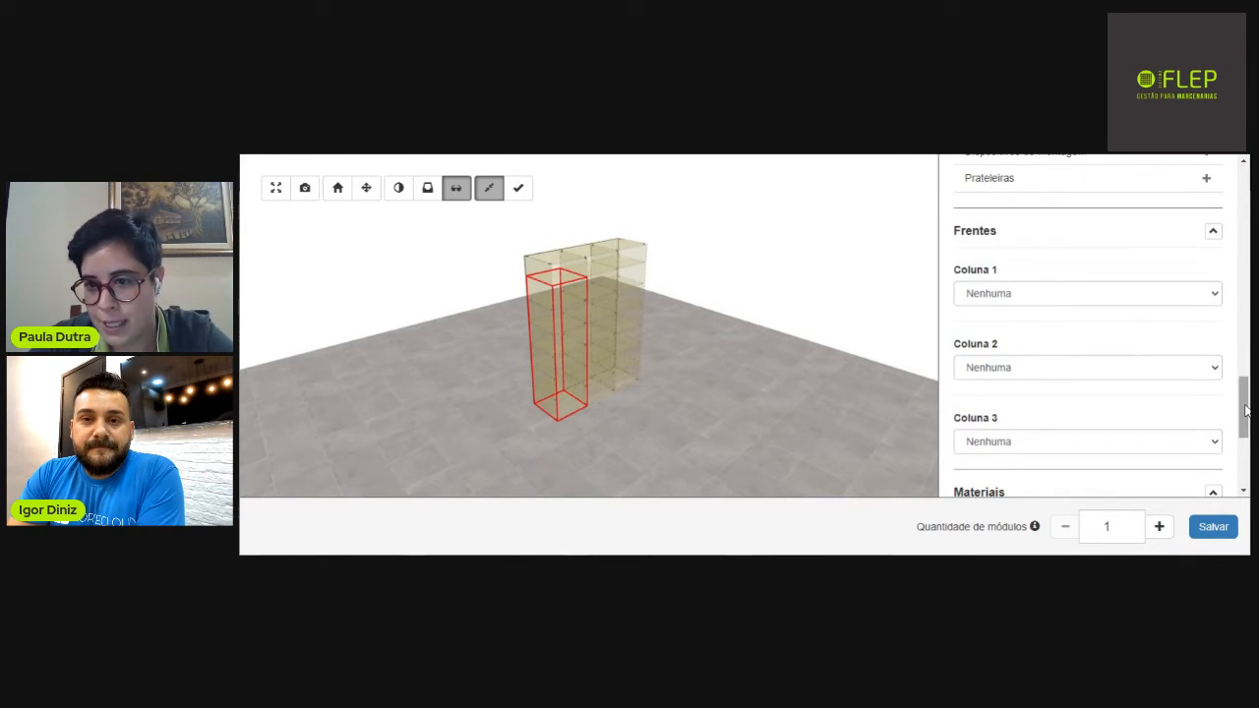
scroll(1244, 412, down, 1)
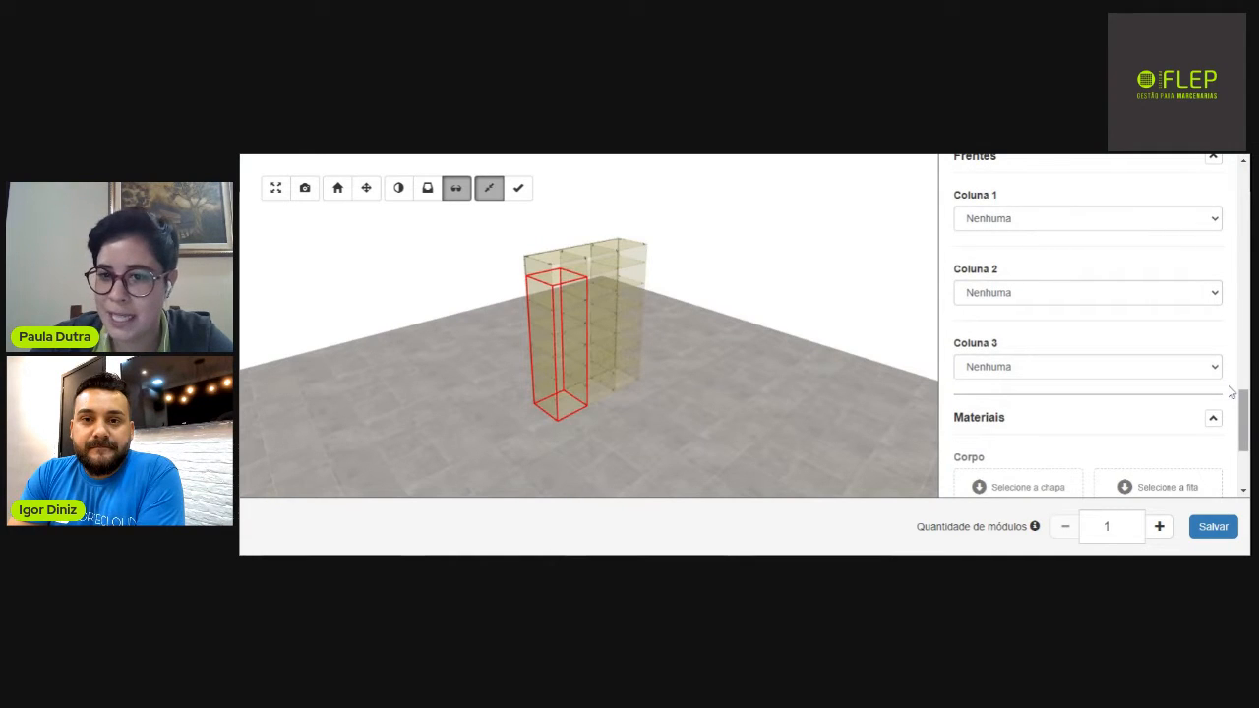
scroll(1245, 413, up, 1)
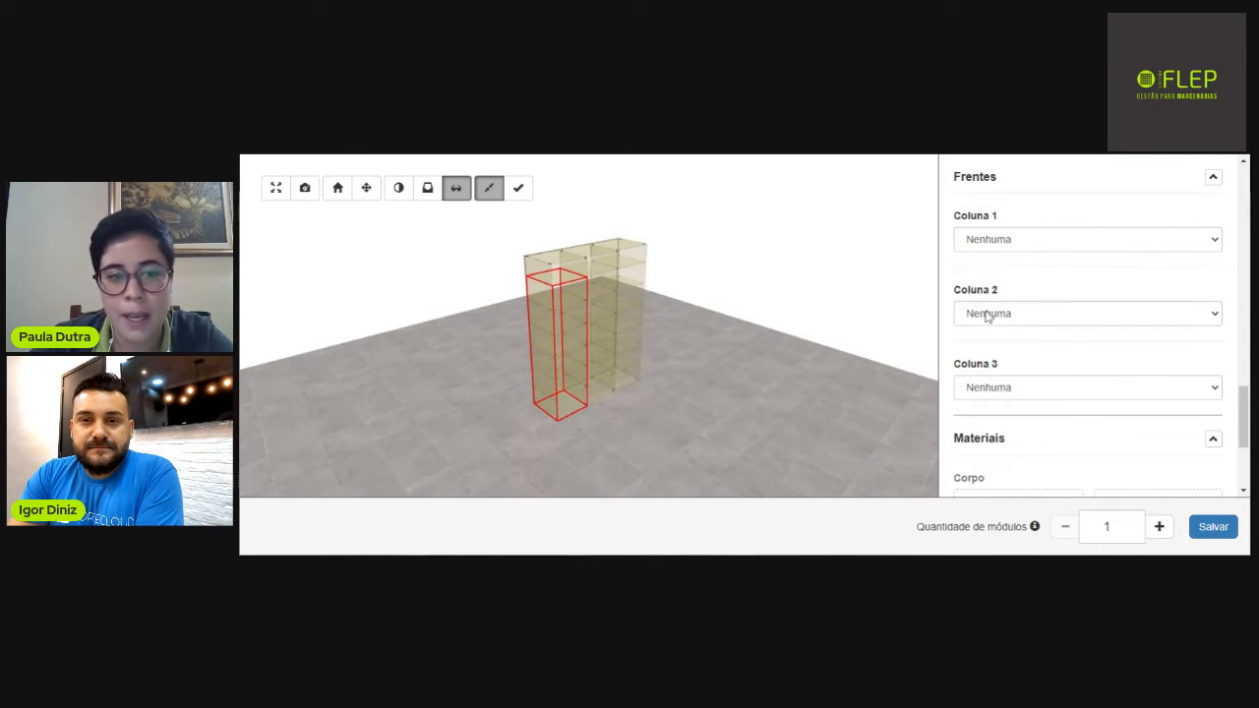
click(1035, 242)
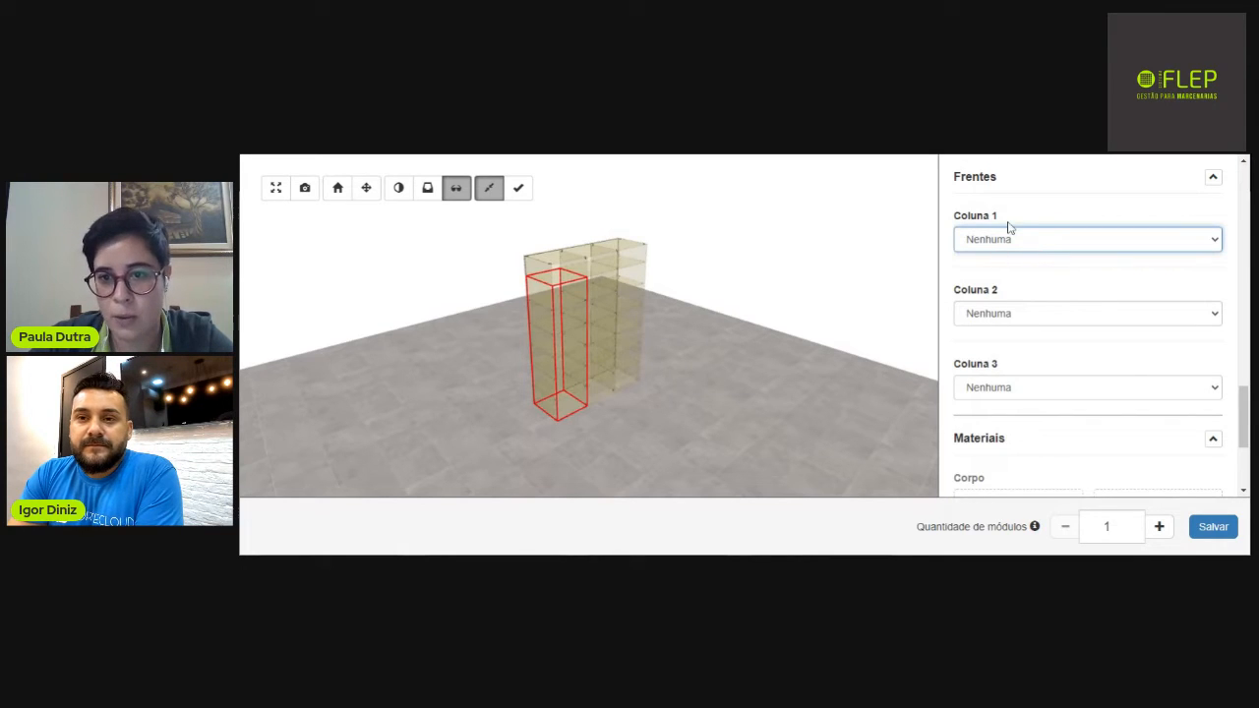
click(1020, 218)
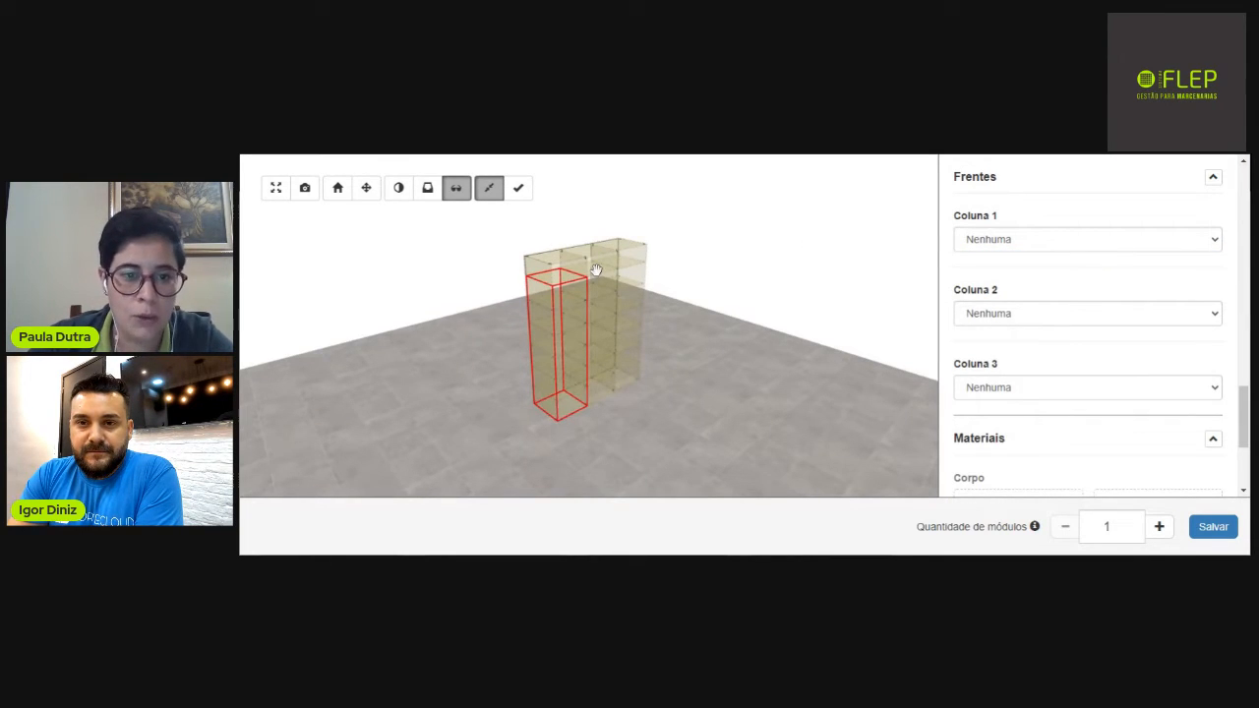
click(1010, 240)
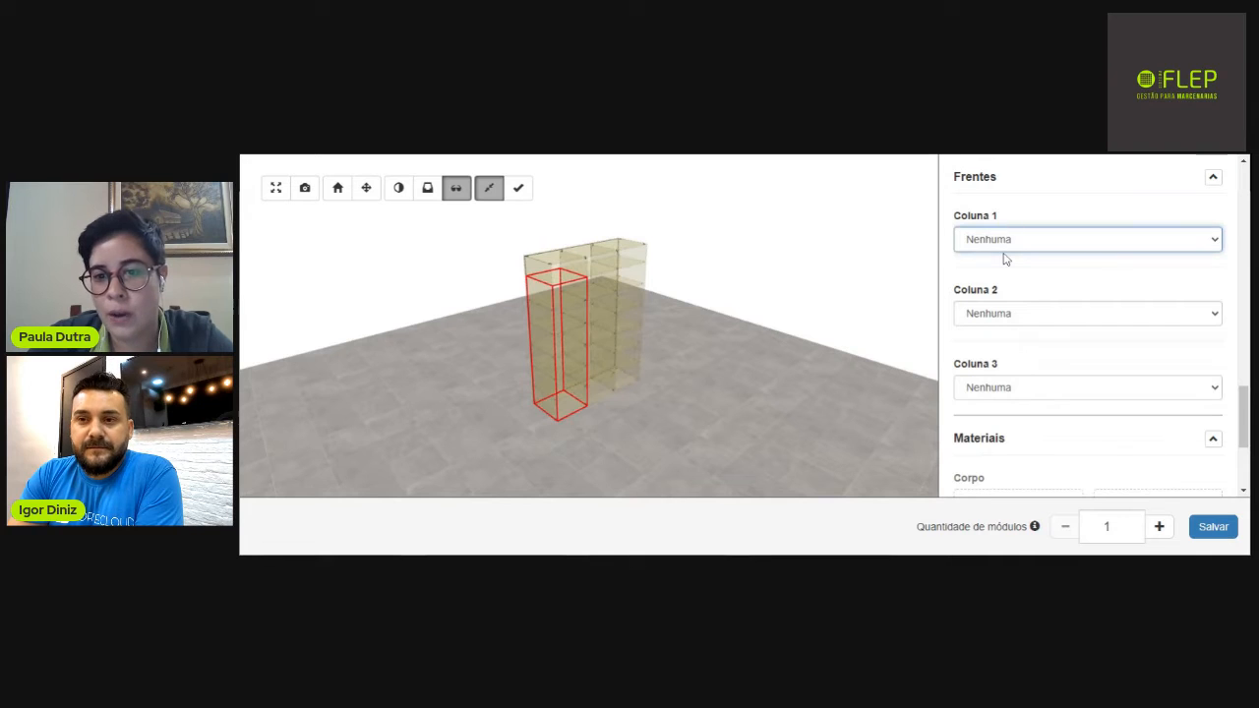
scroll(1005, 259, down, 2)
scroll(849, 298, up, 6)
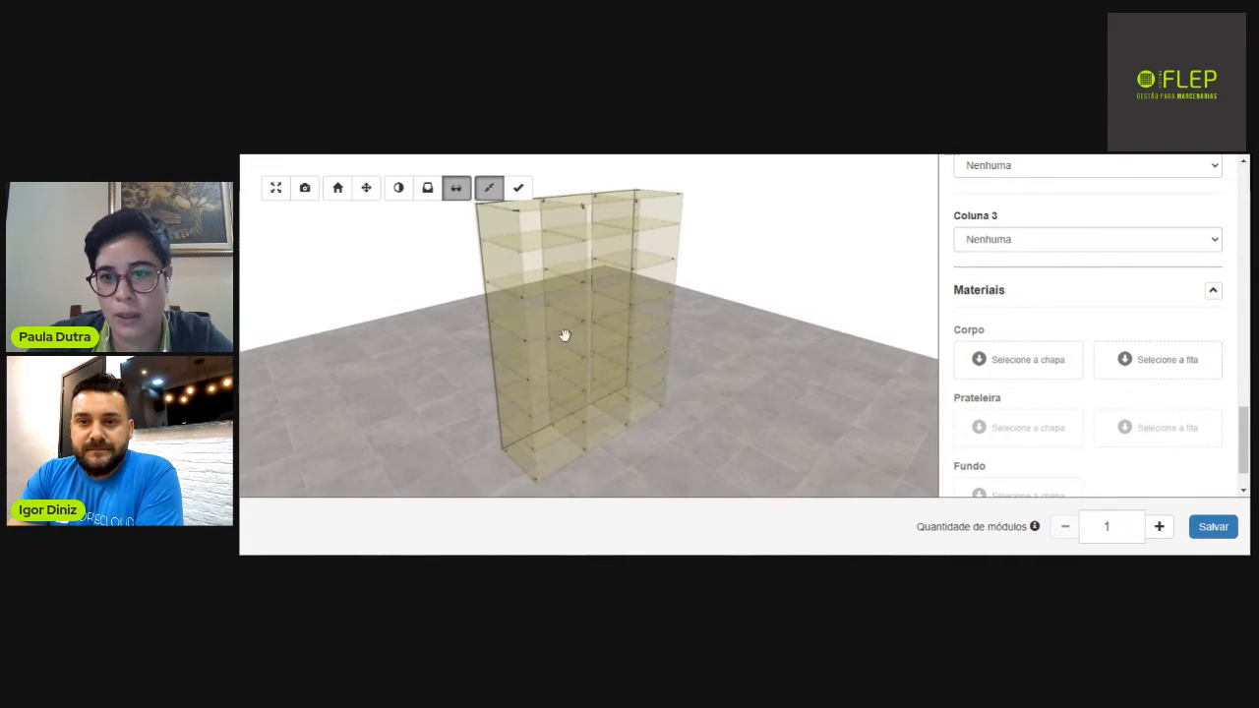
drag(1246, 457, 1249, 410)
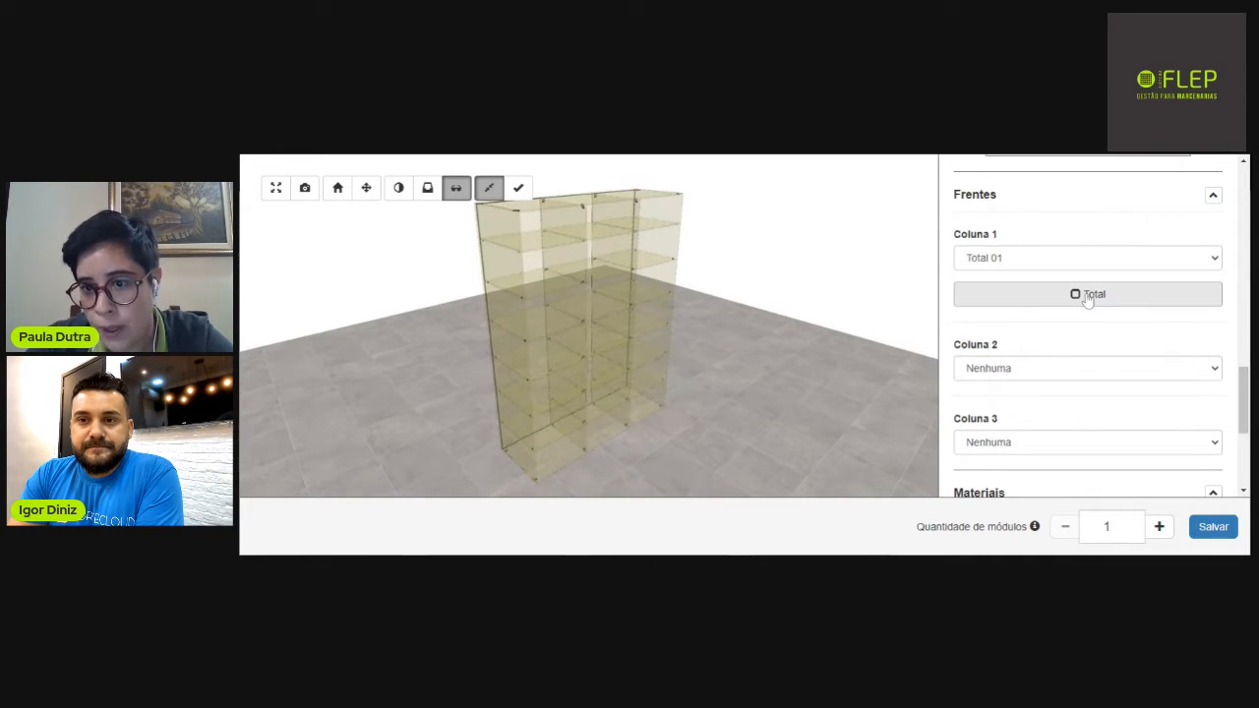
Fit the Total front of Coluna 1 with a single hinged door (Uma porta de giro) and check it in the 3D model.
click(1088, 294)
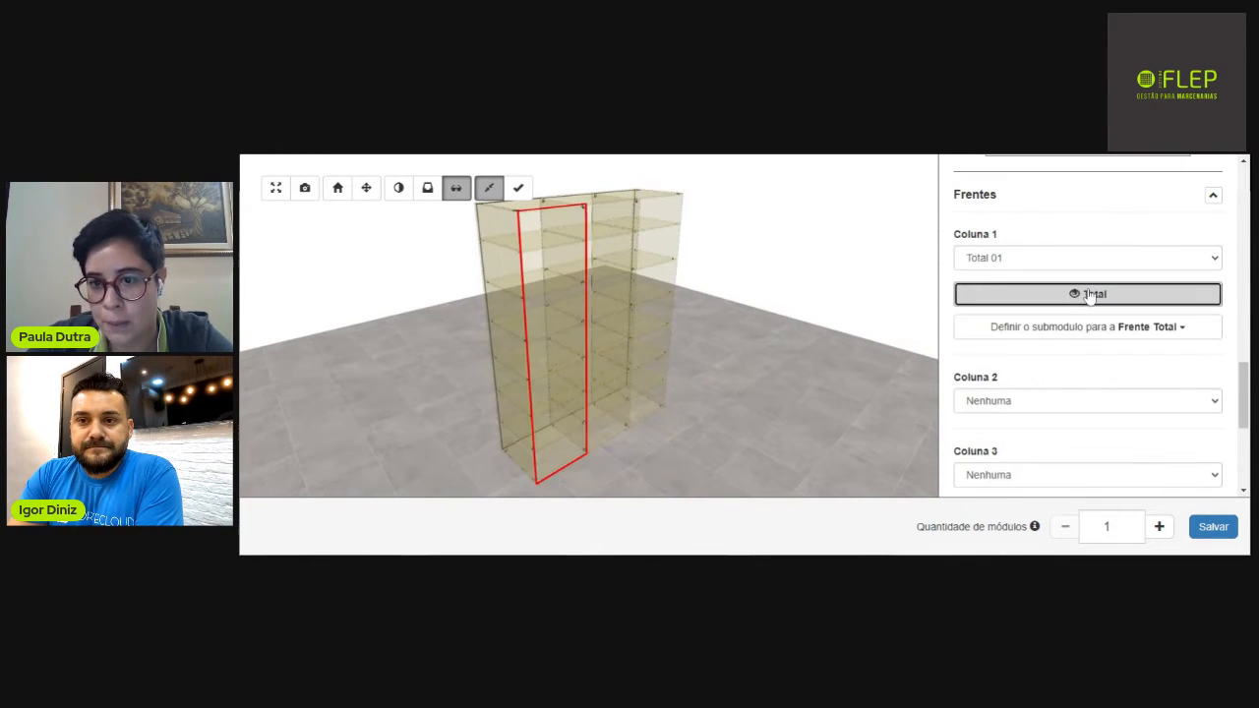
click(1037, 334)
drag(1243, 417, 1244, 446)
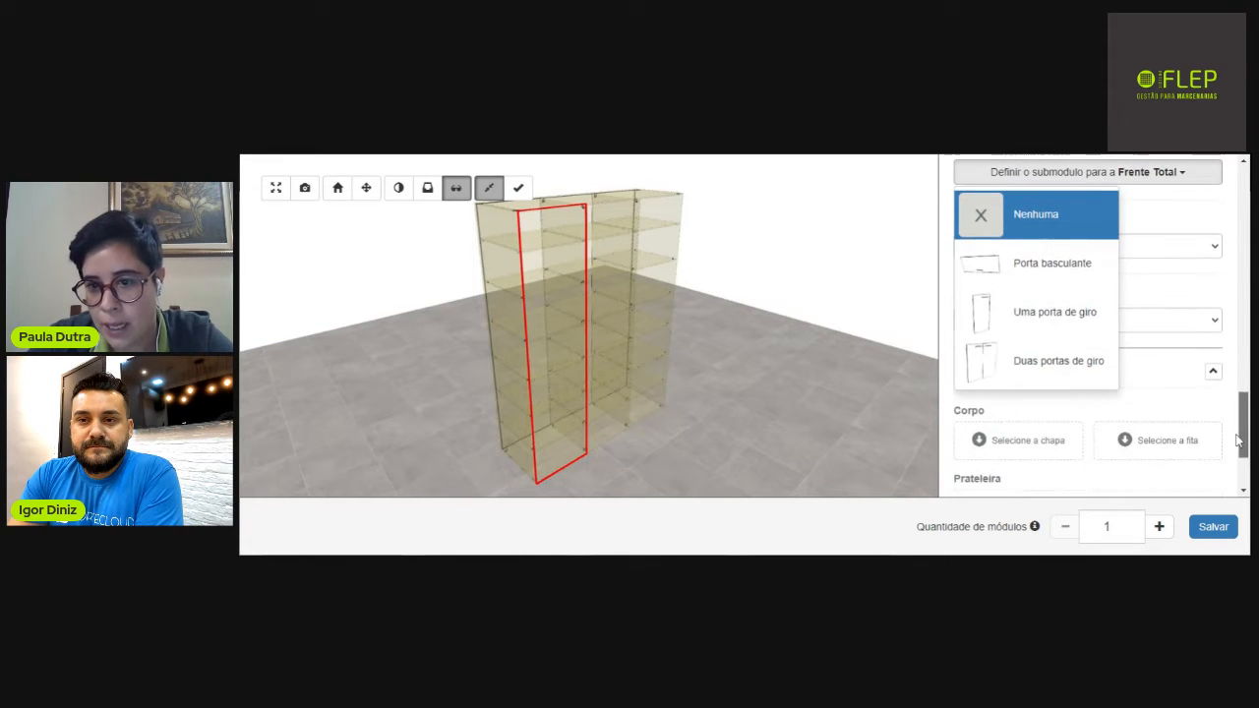
click(1021, 317)
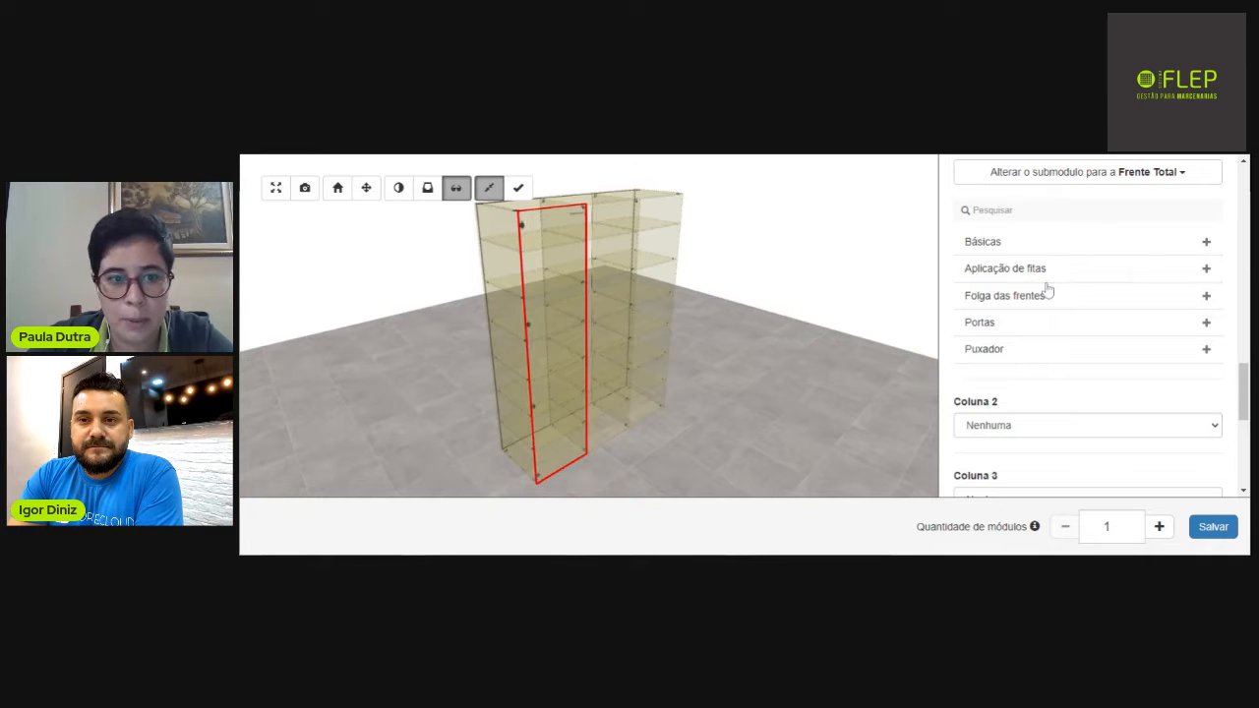
drag(531, 369, 624, 335)
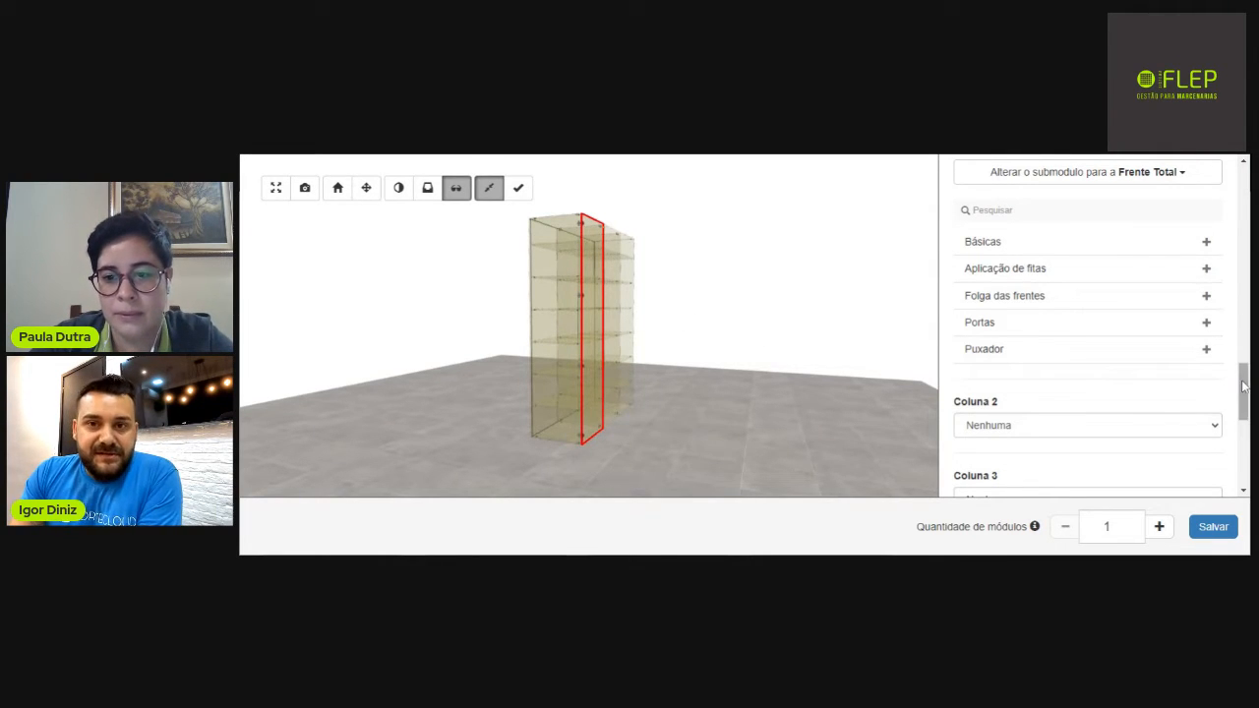
scroll(1244, 386, up, 1)
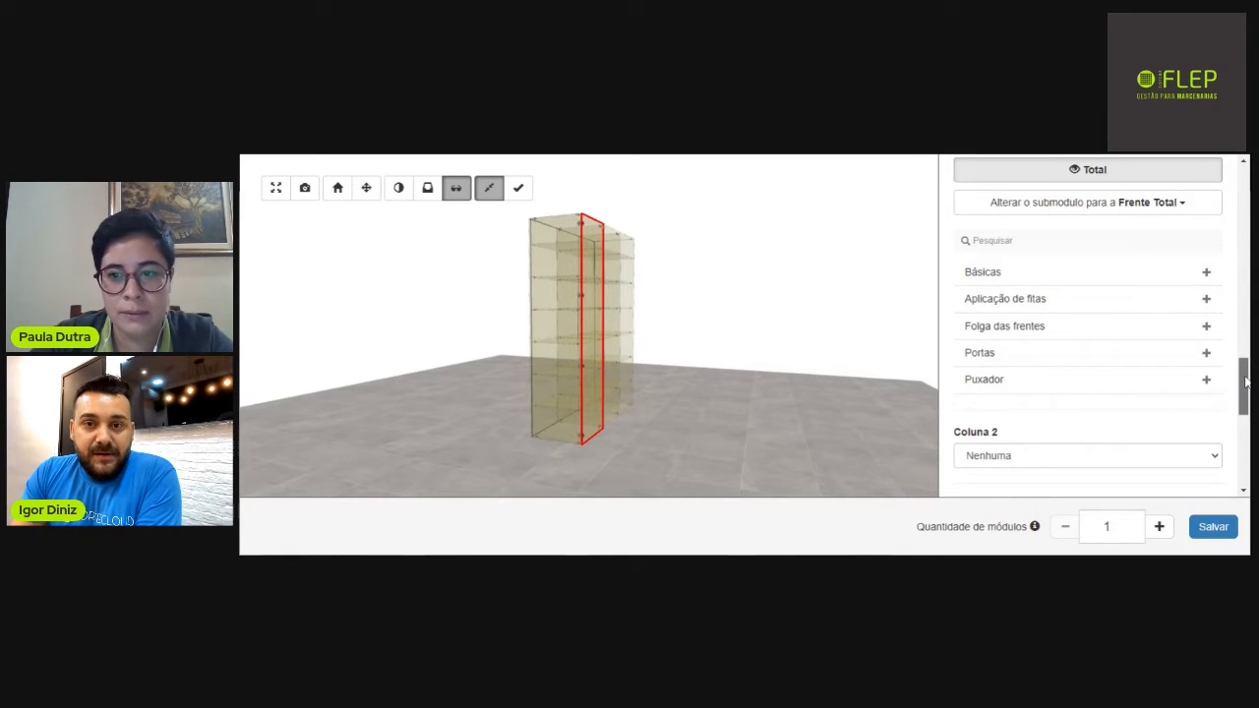
scroll(1246, 384, up, 3)
scroll(1248, 379, down, 2)
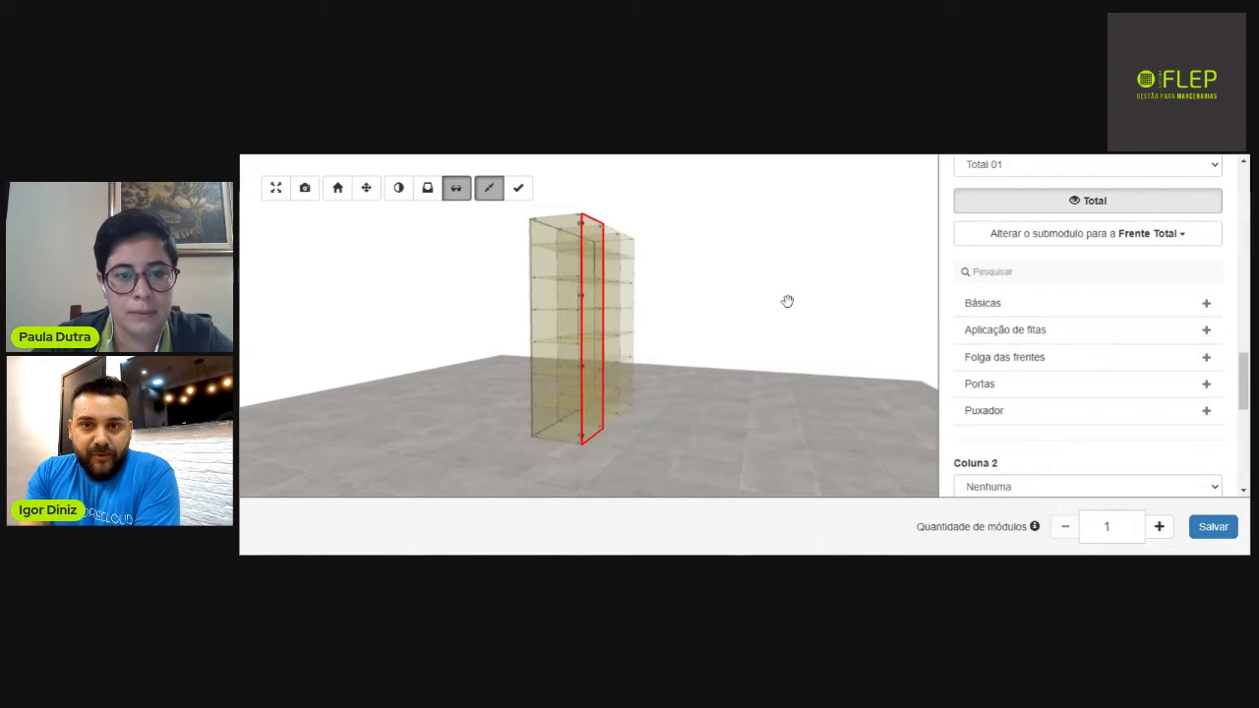
drag(778, 304, 731, 318)
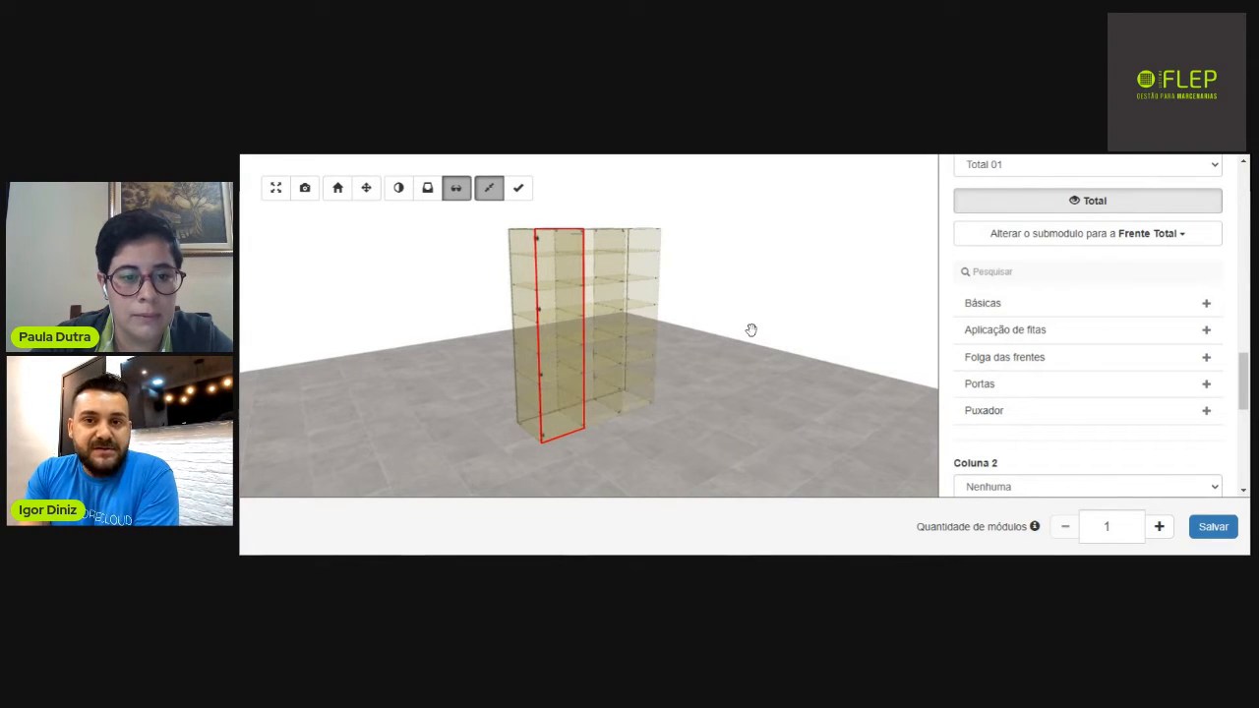
Expand the basic settings (Básicas) of the Coluna 1 door and examine its hinge side in the 3D model.
click(1205, 305)
drag(1243, 365, 1243, 371)
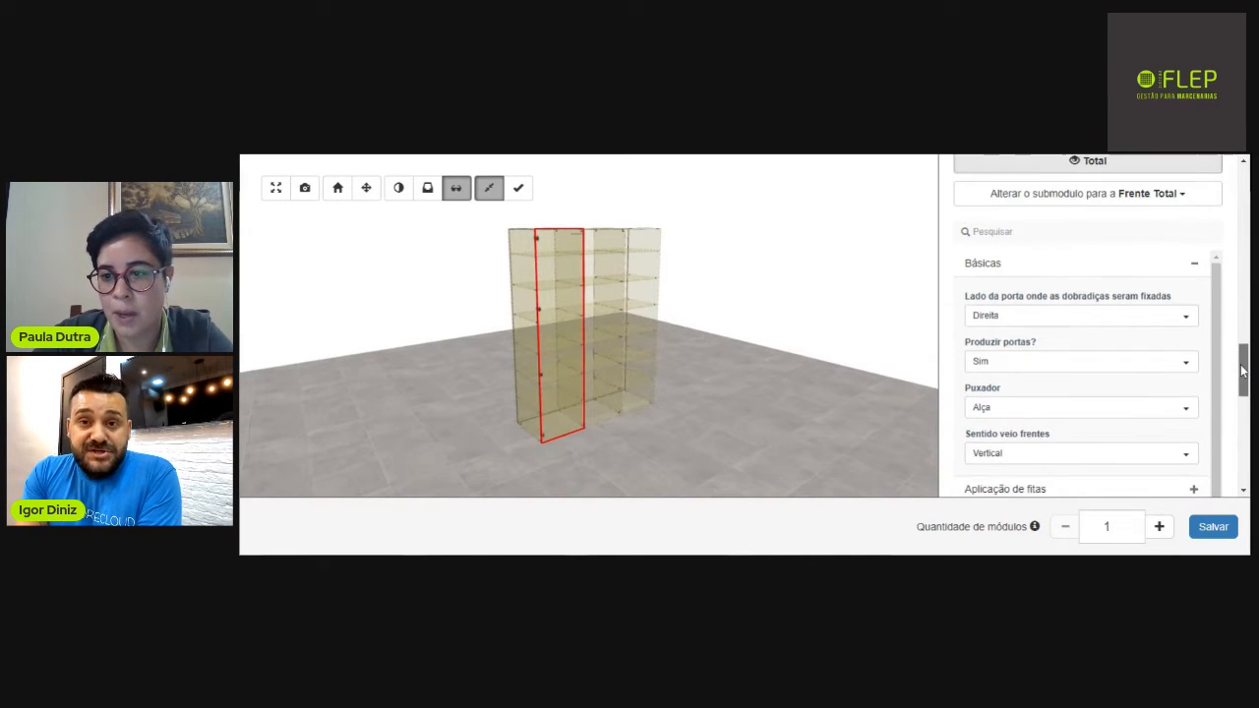
scroll(1245, 369, down, 1)
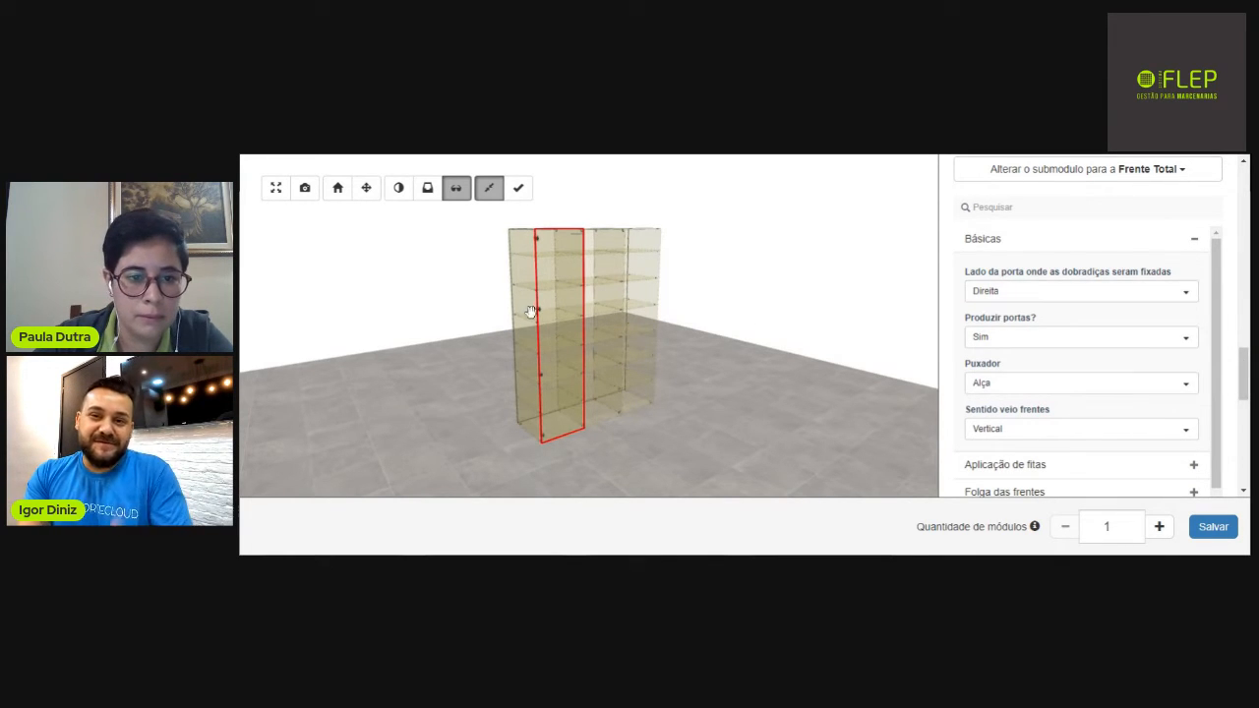
drag(541, 326, 586, 326)
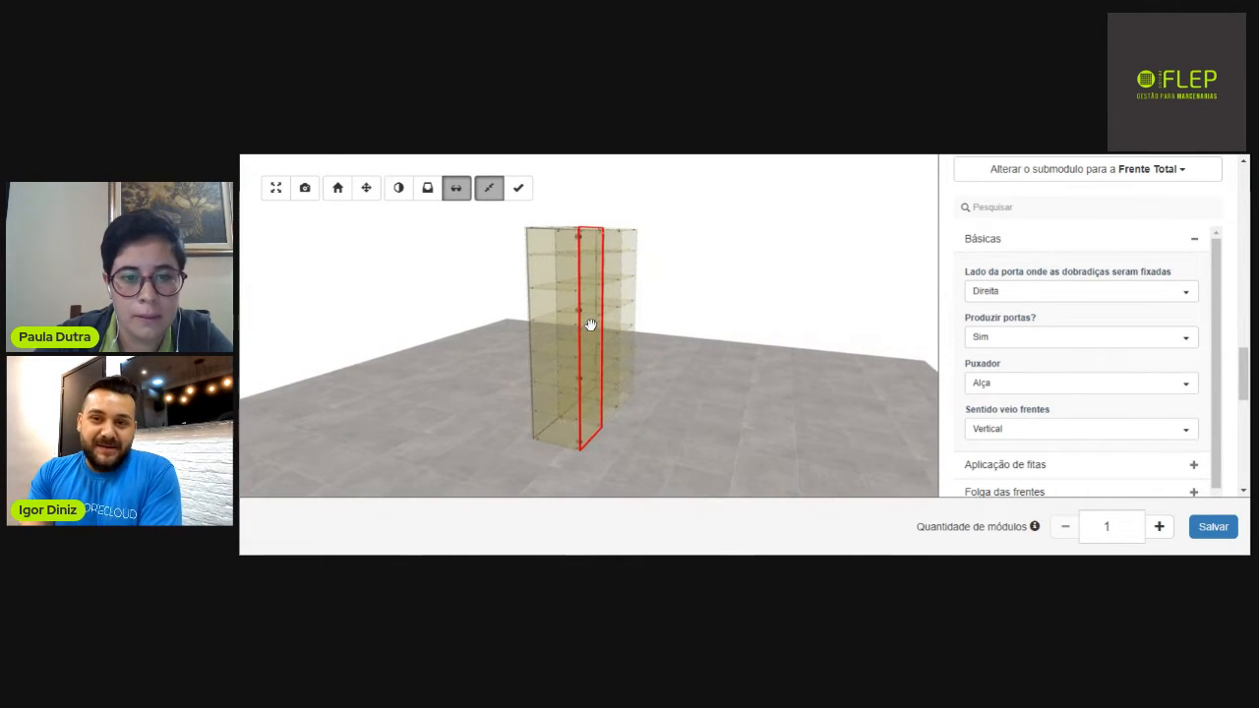
mouse_move(570, 335)
mouse_down()
mouse_move(604, 332)
mouse_move(559, 334)
mouse_move(544, 316)
mouse_up()
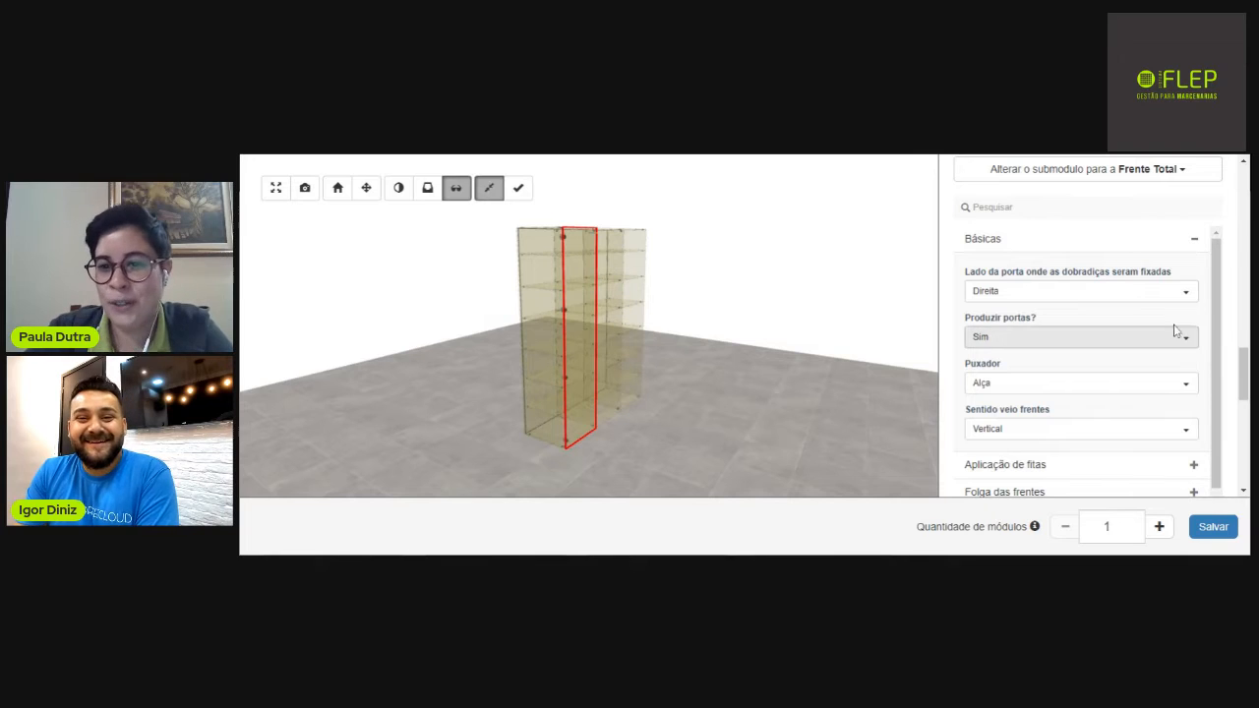
drag(598, 295, 579, 336)
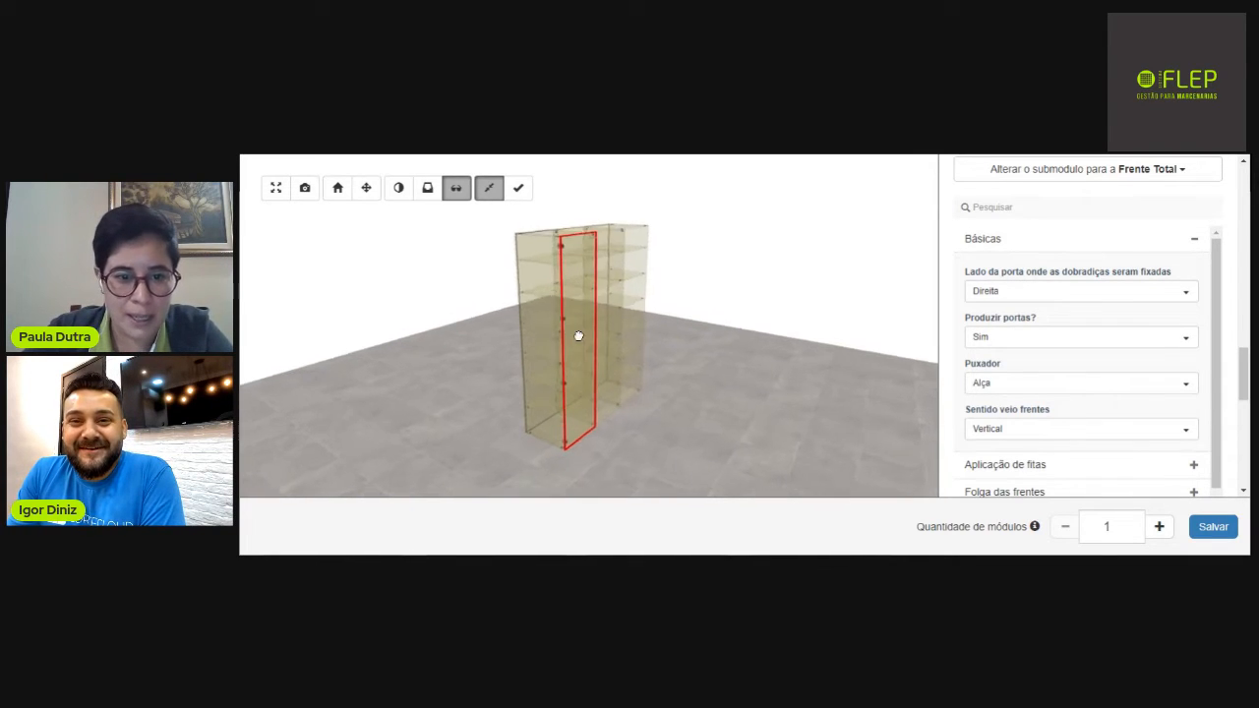
Try Esquerda as the hinge side of the Coluna 1 door, check the model, and restore Direita.
click(1006, 295)
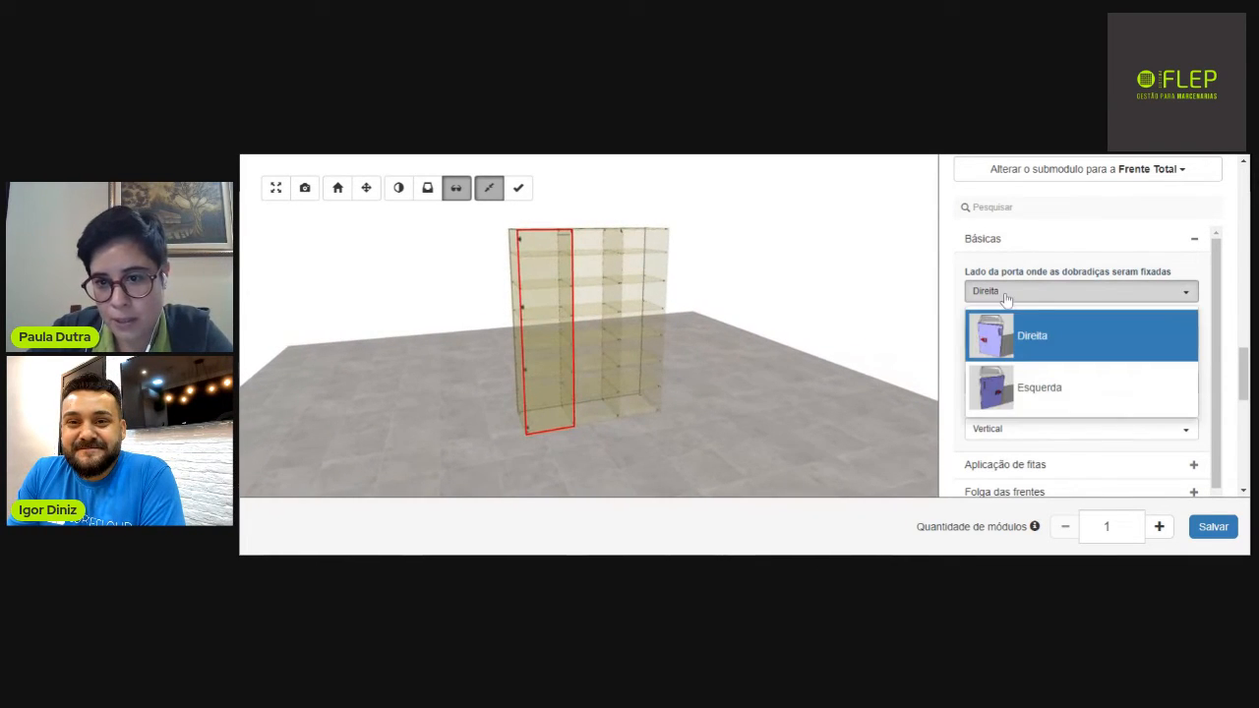
click(1040, 391)
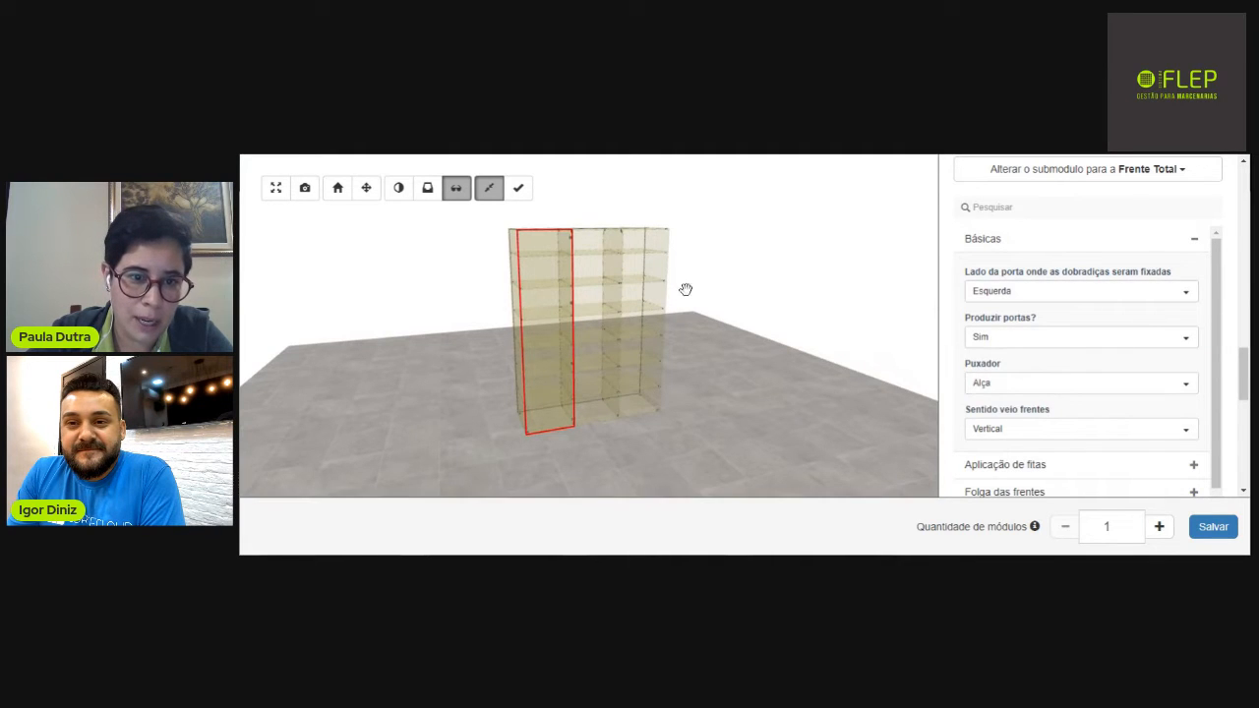
scroll(635, 256, up, 3)
drag(574, 250, 560, 335)
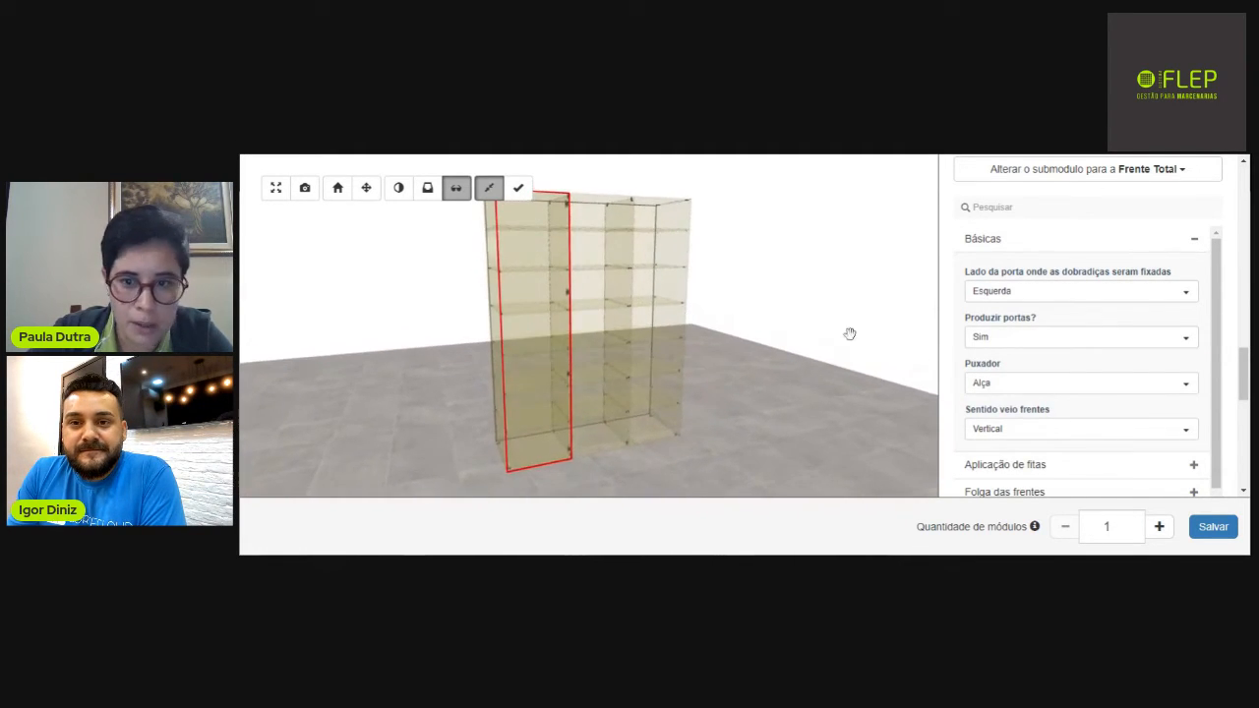
click(1029, 295)
click(1034, 330)
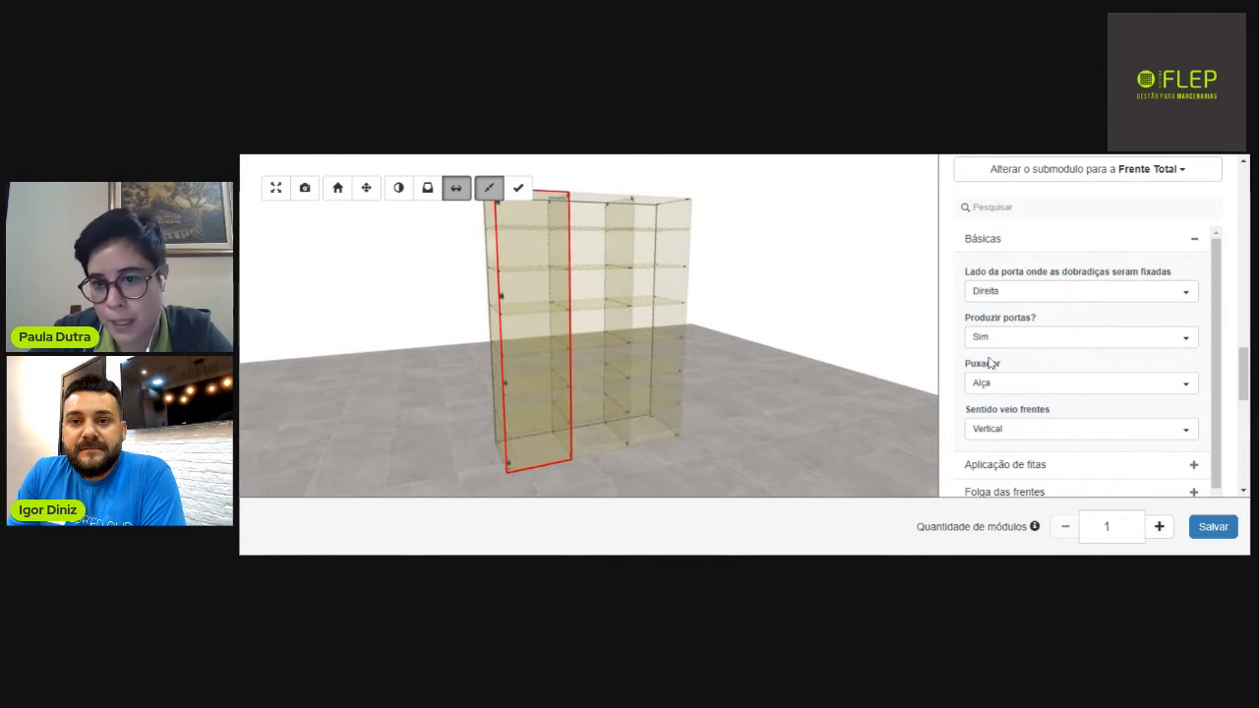
Try Ponto as the handle type (Puxador) of the Coluna 1 door.
scroll(1082, 346, down, 1)
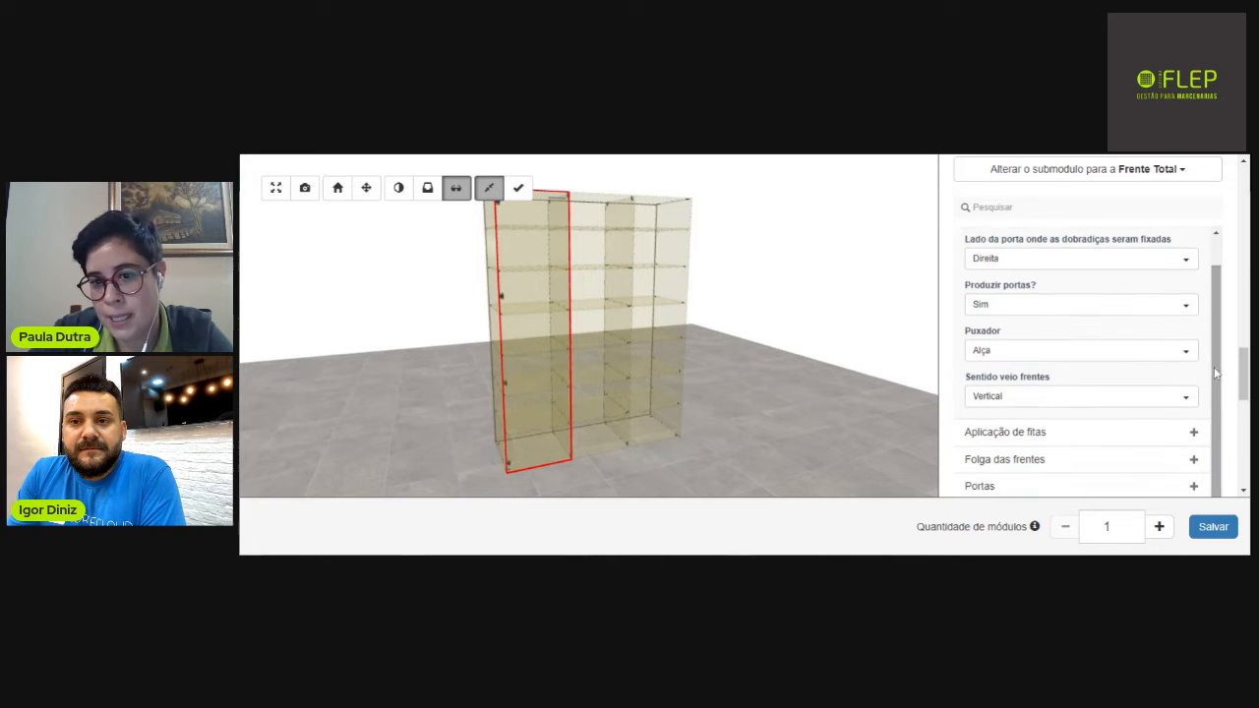
click(1028, 354)
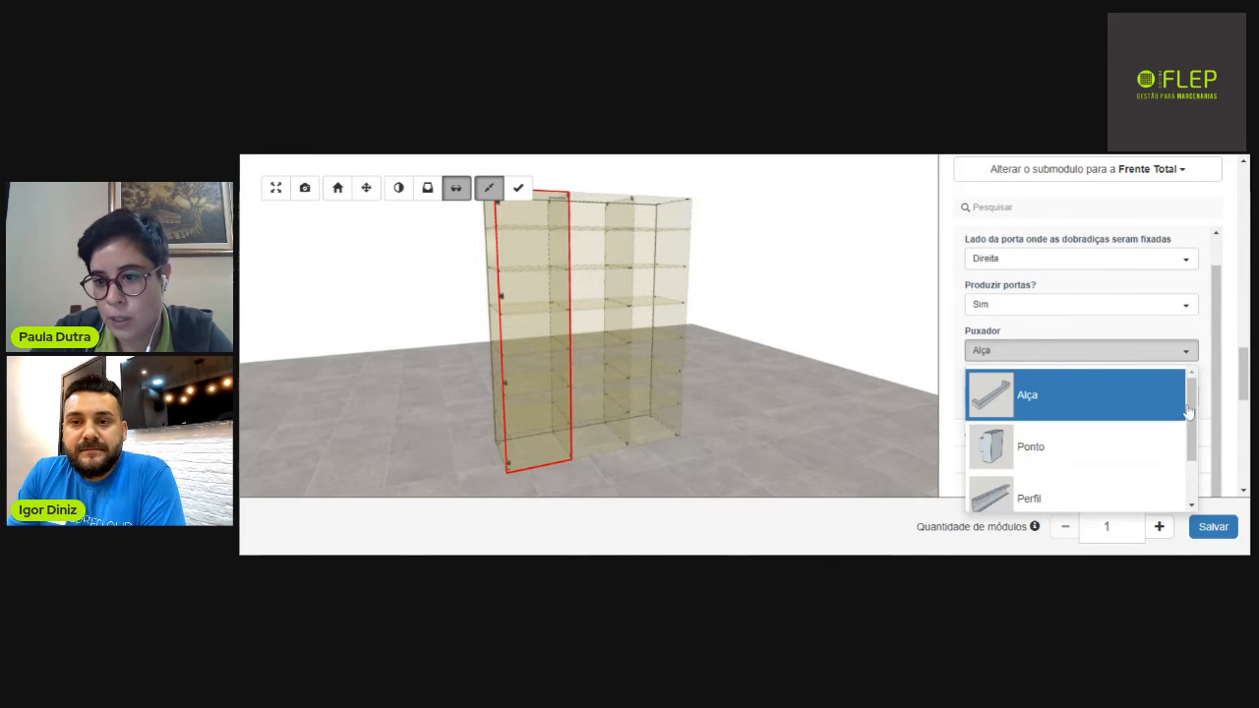
mouse_move(1190, 411)
mouse_down()
mouse_move(1189, 445)
mouse_move(1188, 406)
mouse_up()
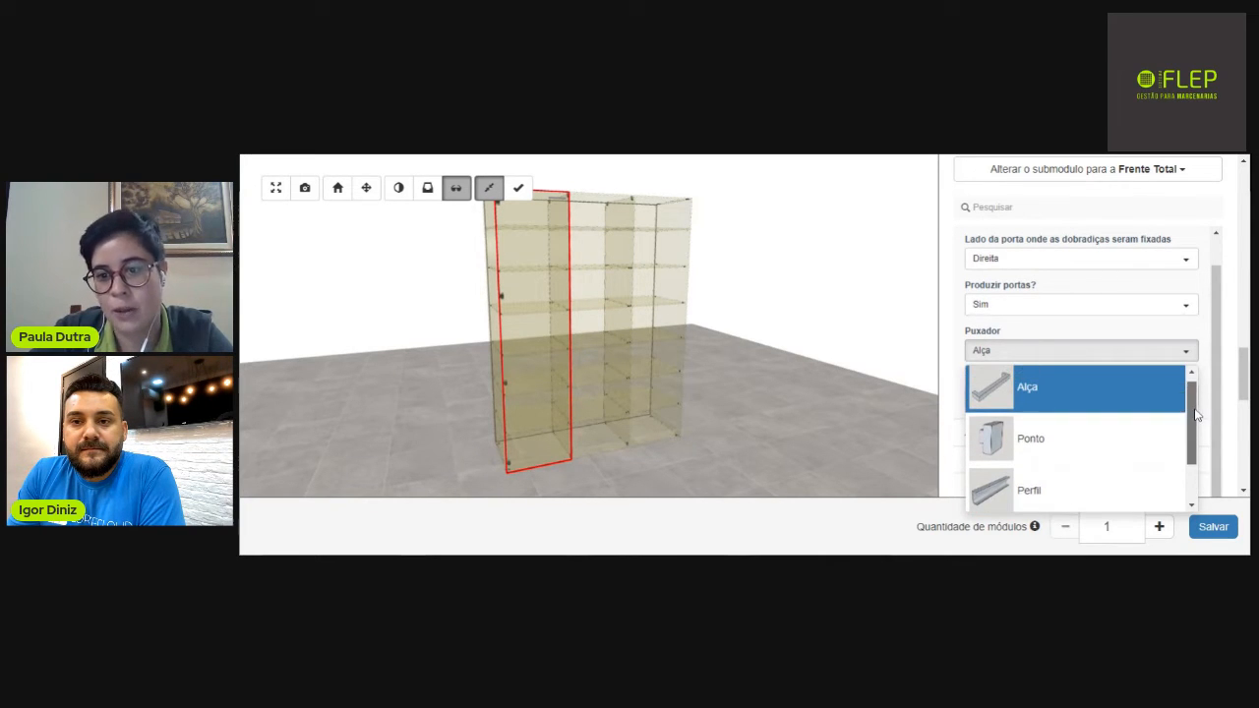
click(1053, 433)
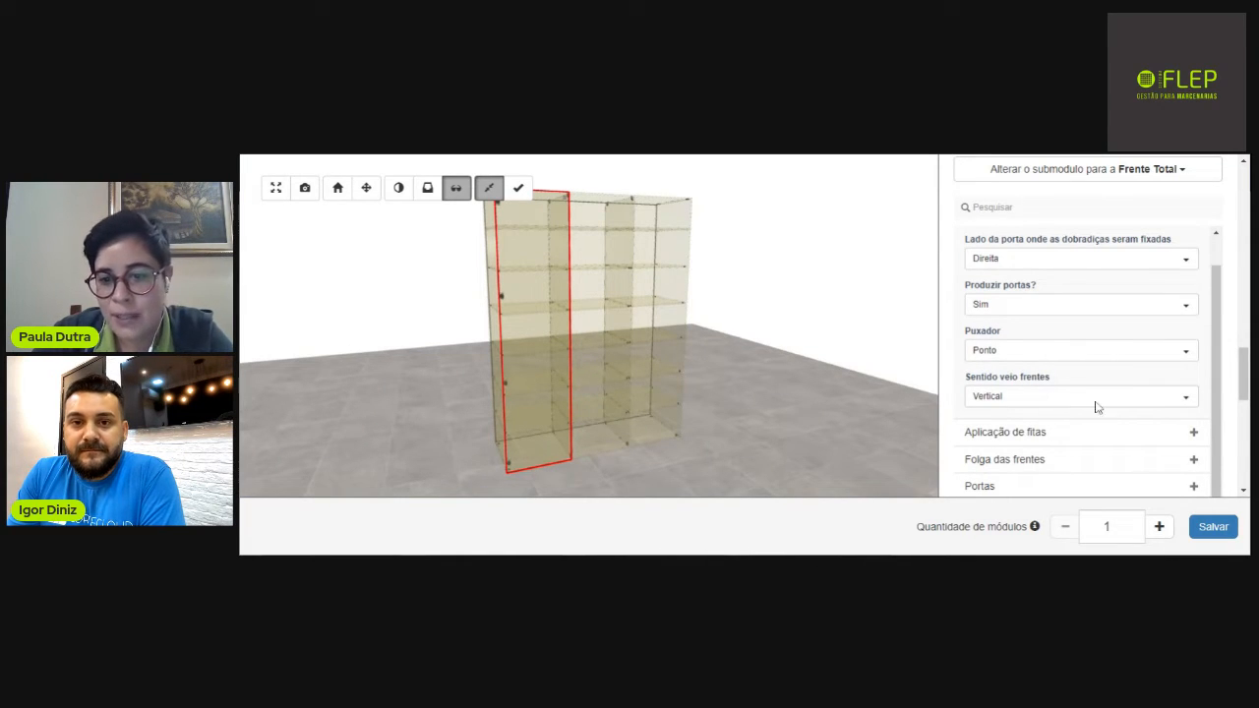
Set the handle (Puxador) of the Coluna 1 door to Sem puxador.
click(1057, 354)
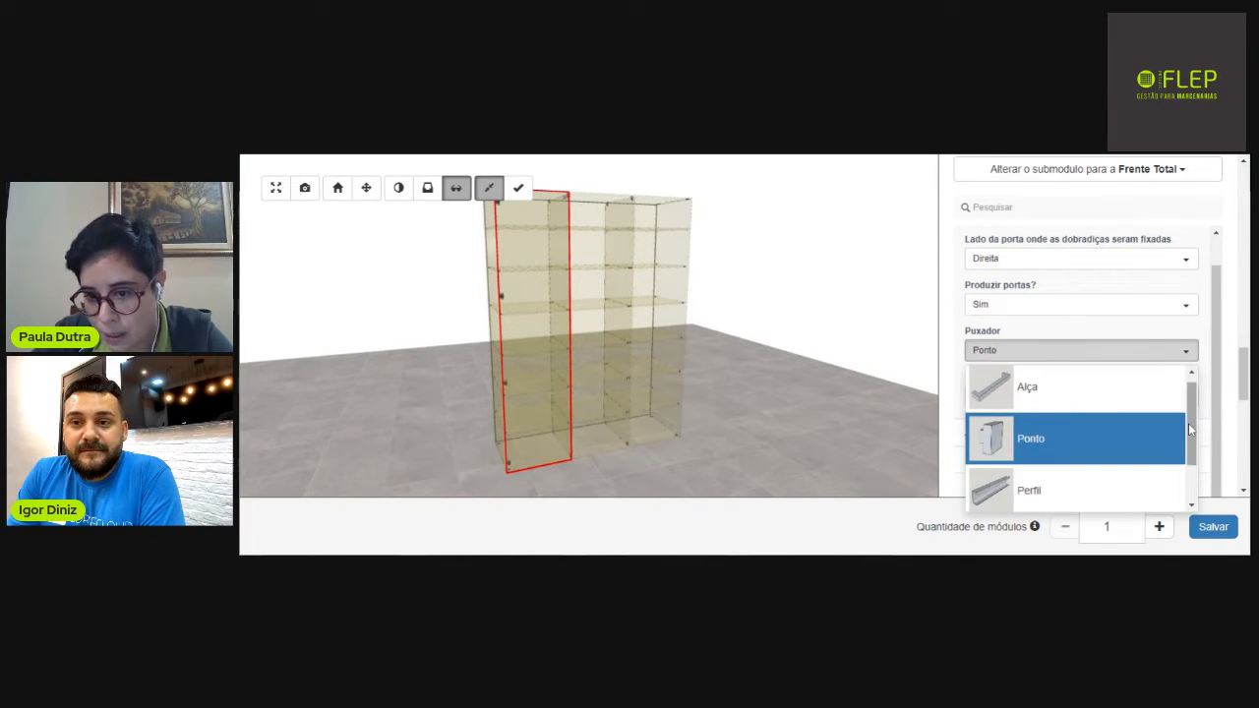
scroll(1188, 423, down, 1)
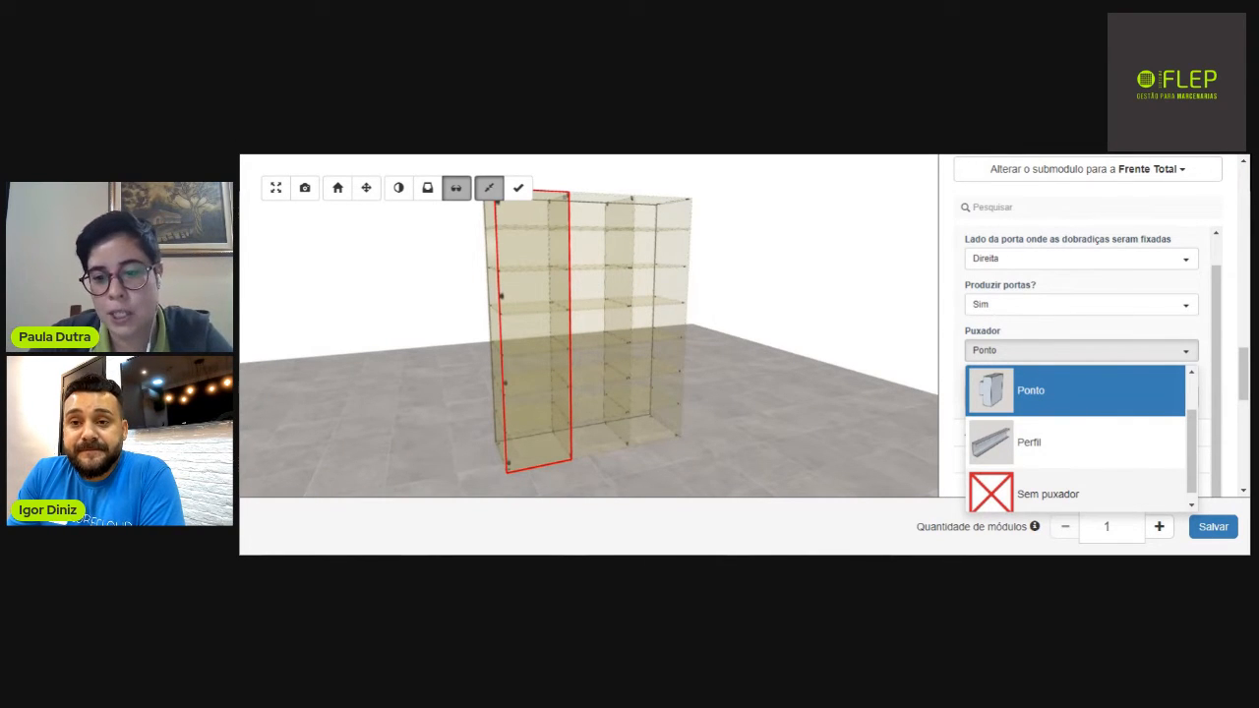
click(1053, 497)
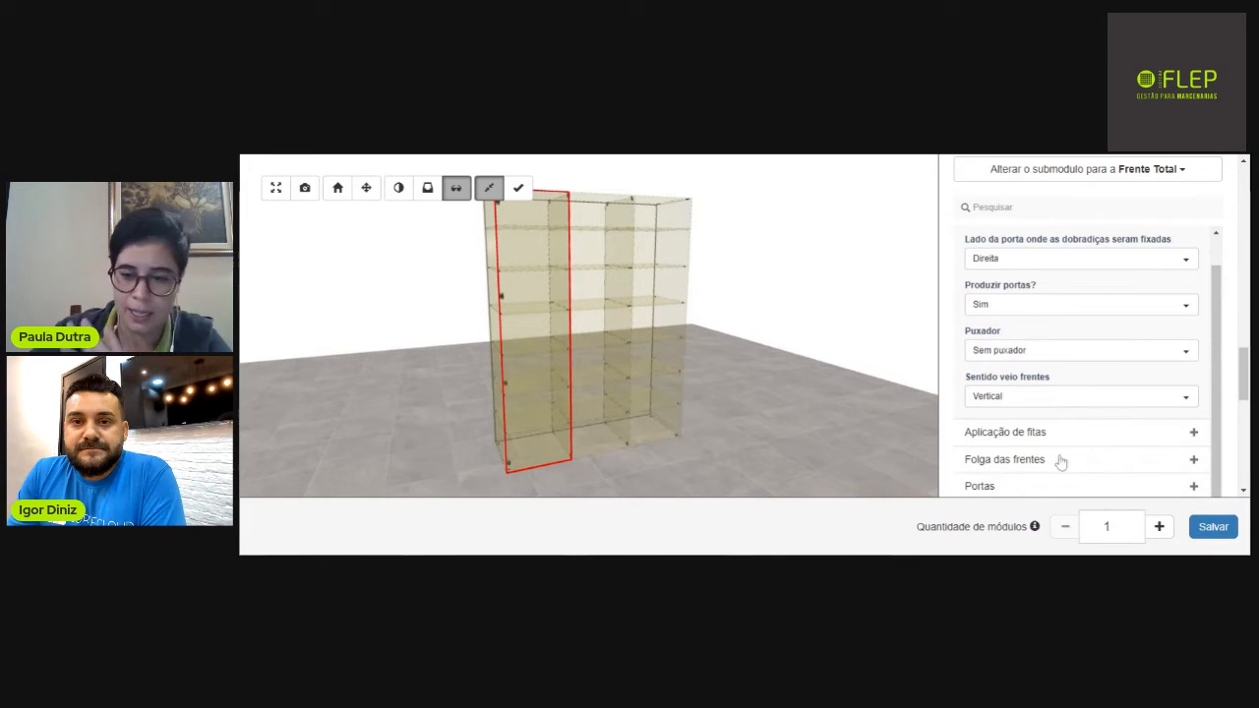
Set the edge banding of the Coluna 1 door (Aplicação de fita nas portas) to Todos os lados.
drag(1243, 377, 1243, 386)
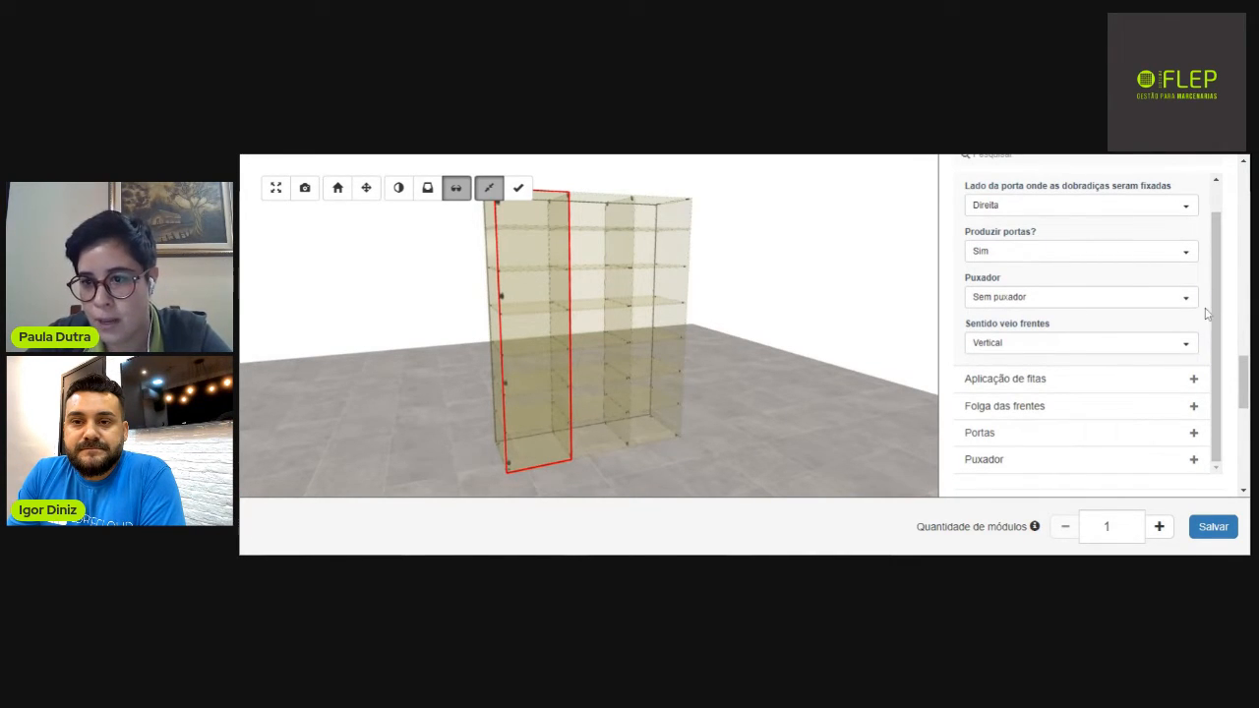
scroll(1207, 313, up, 1)
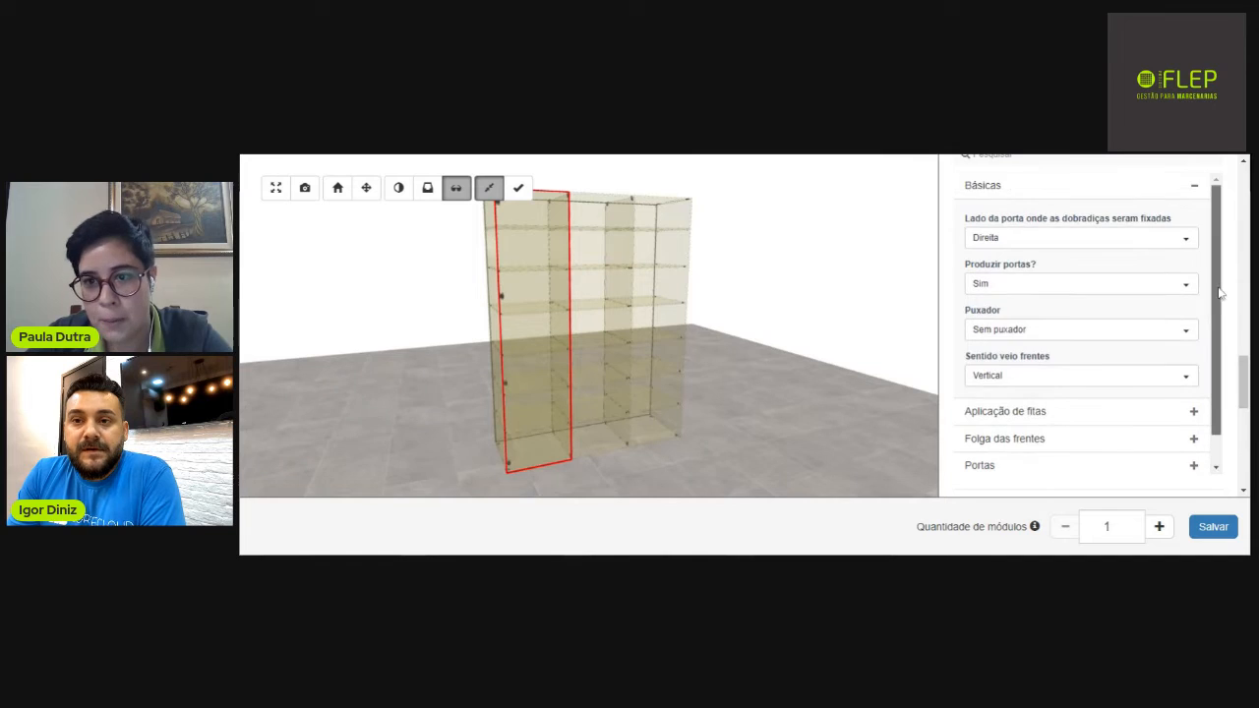
click(1195, 190)
click(1205, 215)
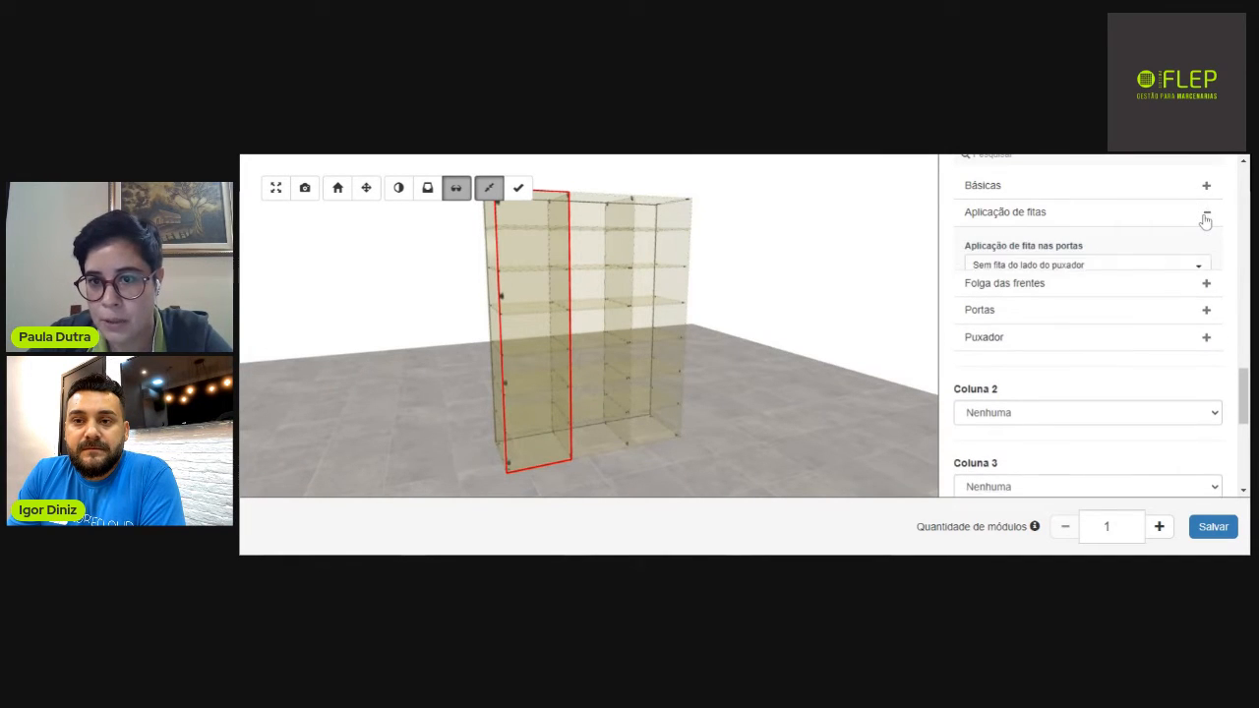
click(1083, 265)
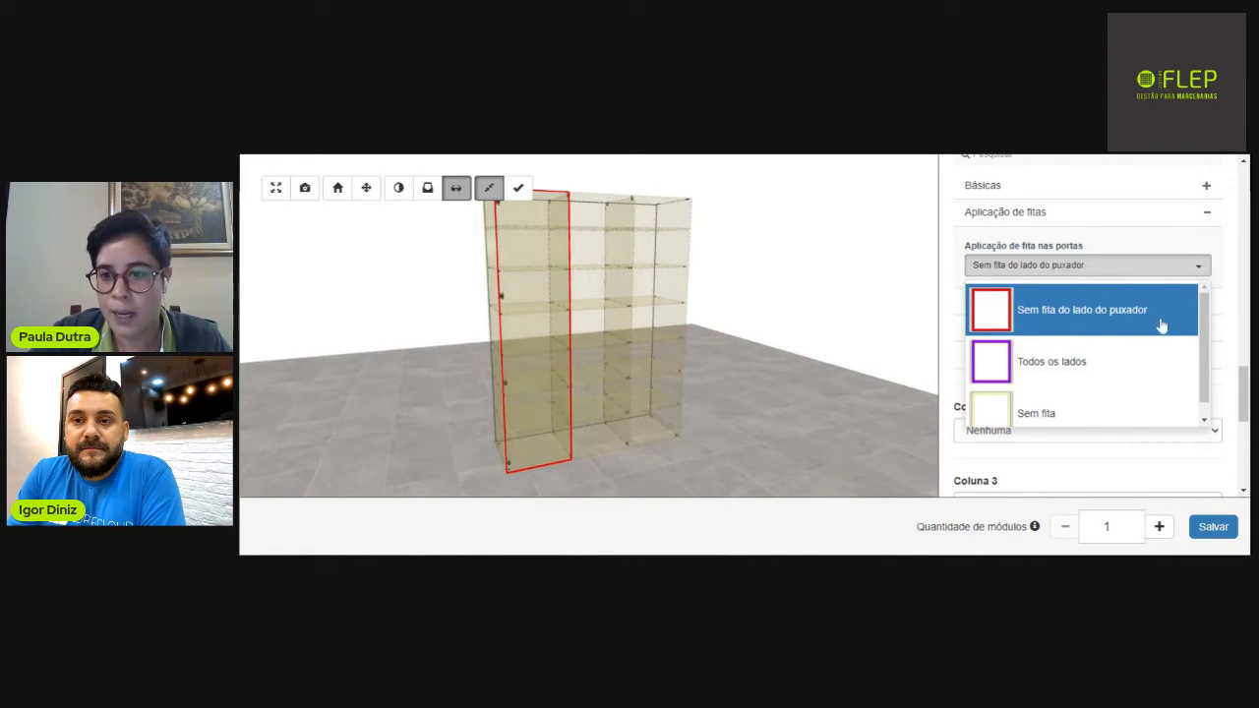
click(1068, 360)
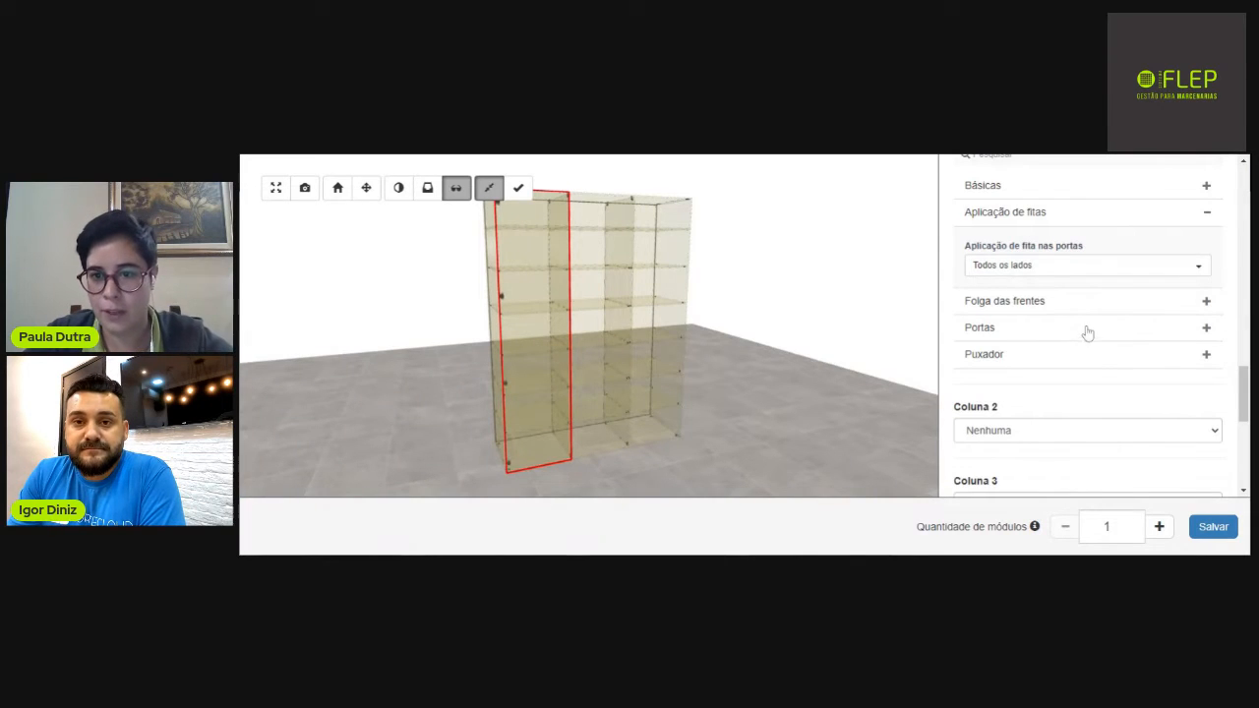
Set the spacing between doors in the Coluna 1 front clearances (Folga das frentes) to 3 mm.
click(1209, 213)
click(1208, 241)
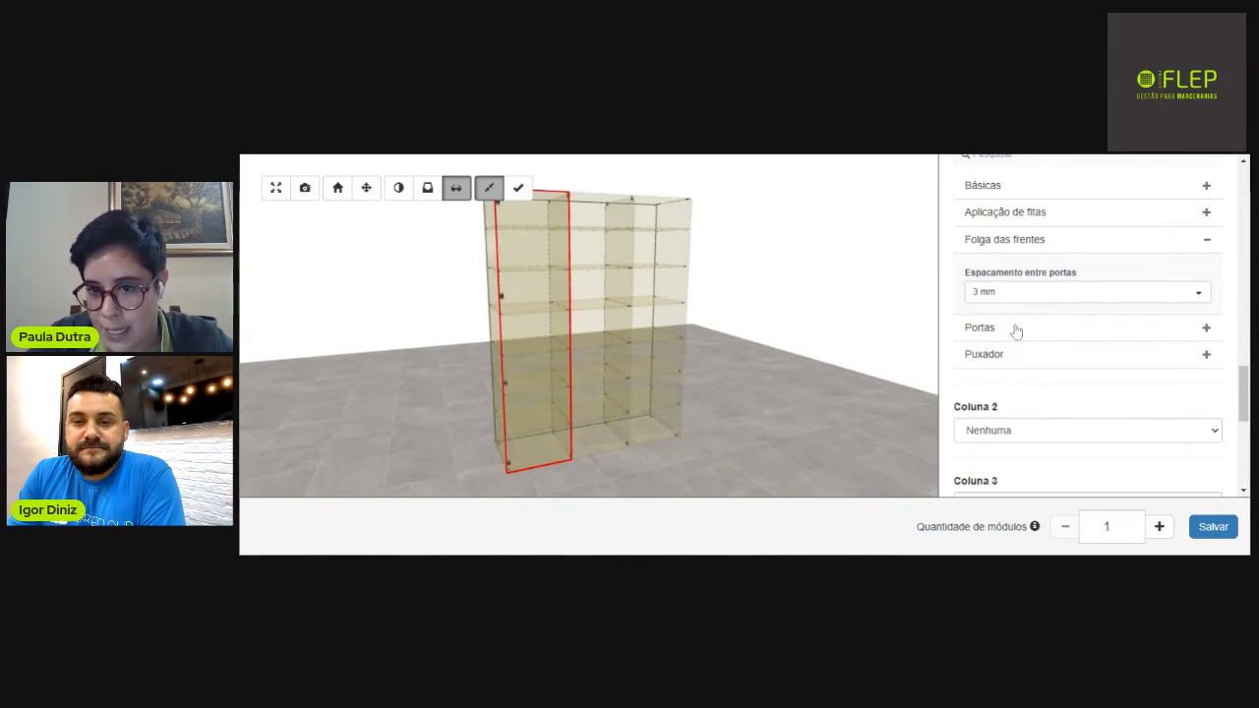
click(1014, 295)
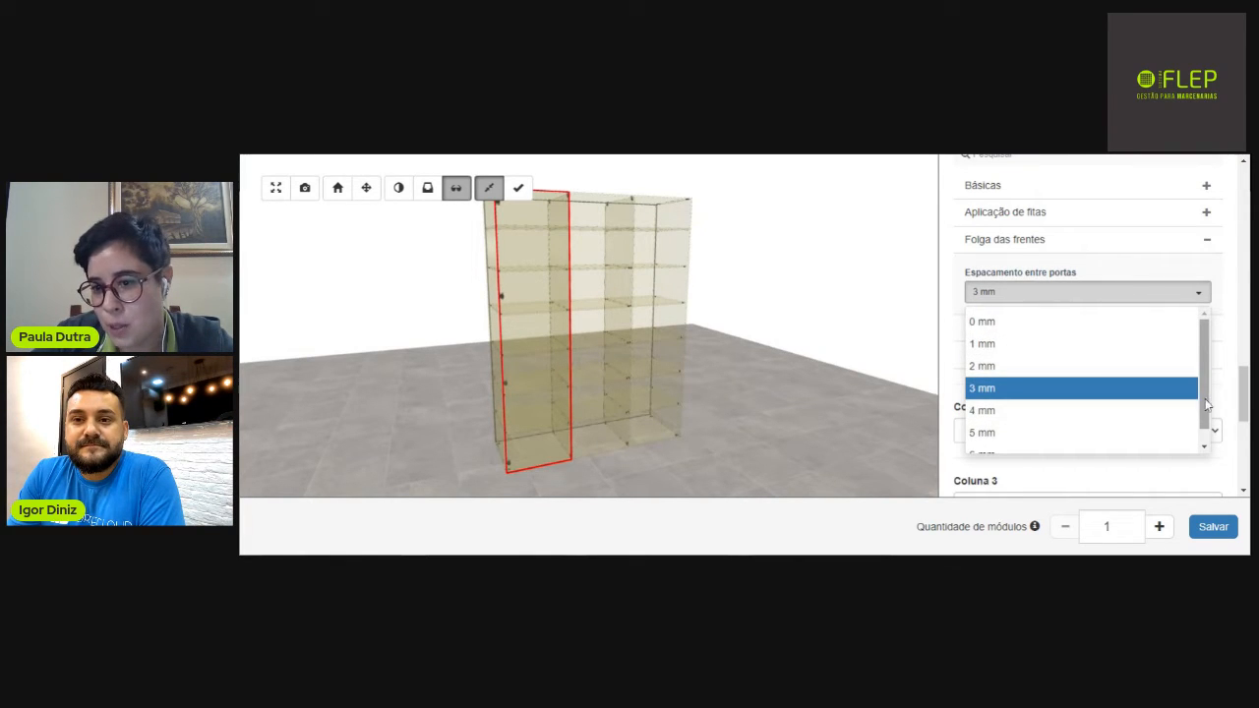
drag(1206, 409, 1205, 424)
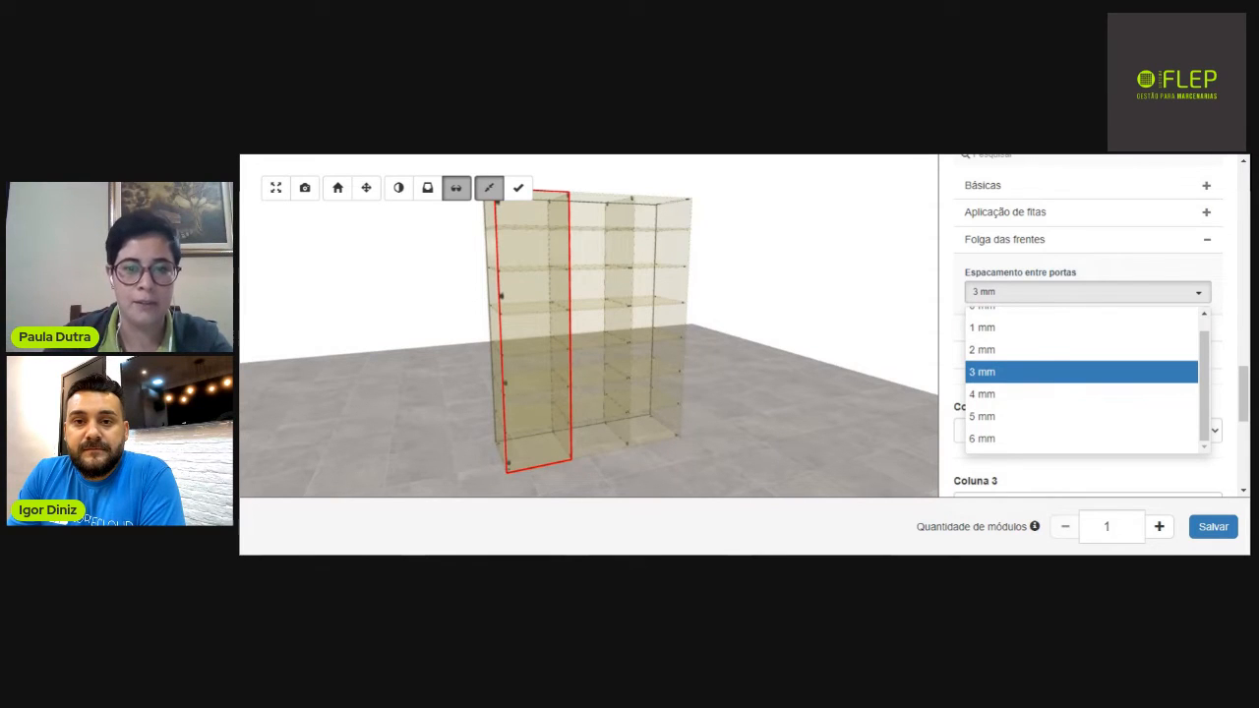
click(1016, 374)
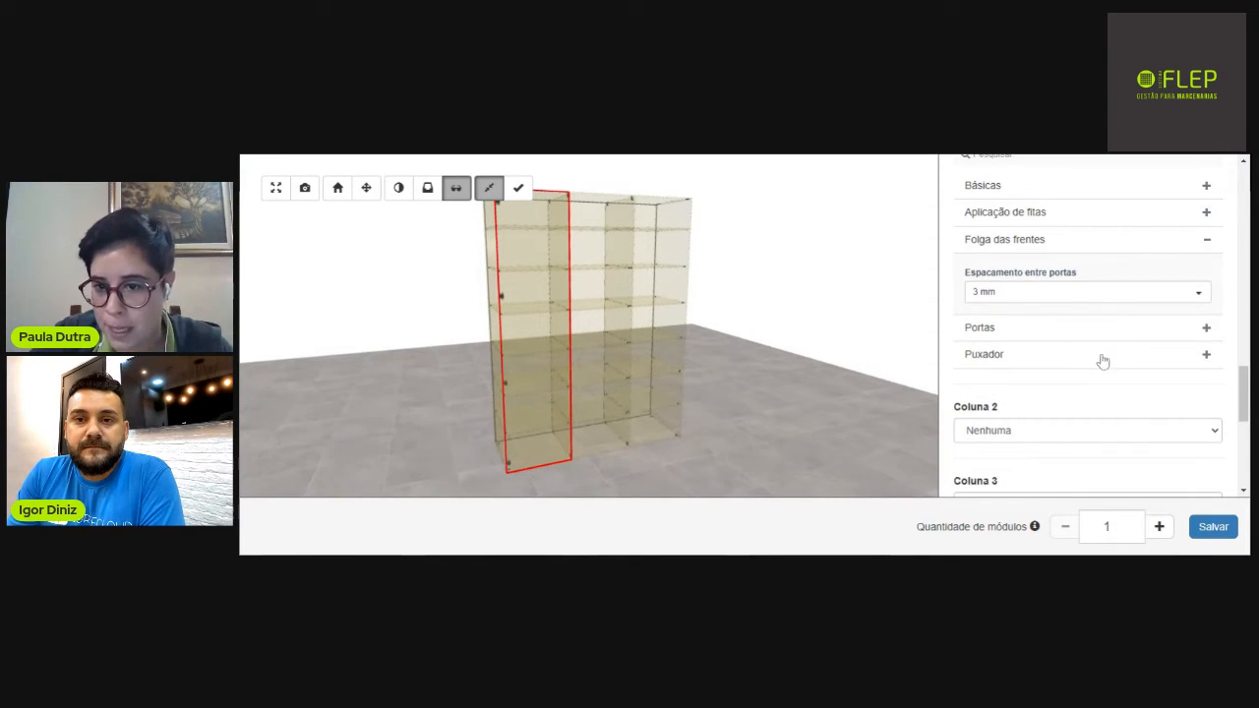
click(1207, 241)
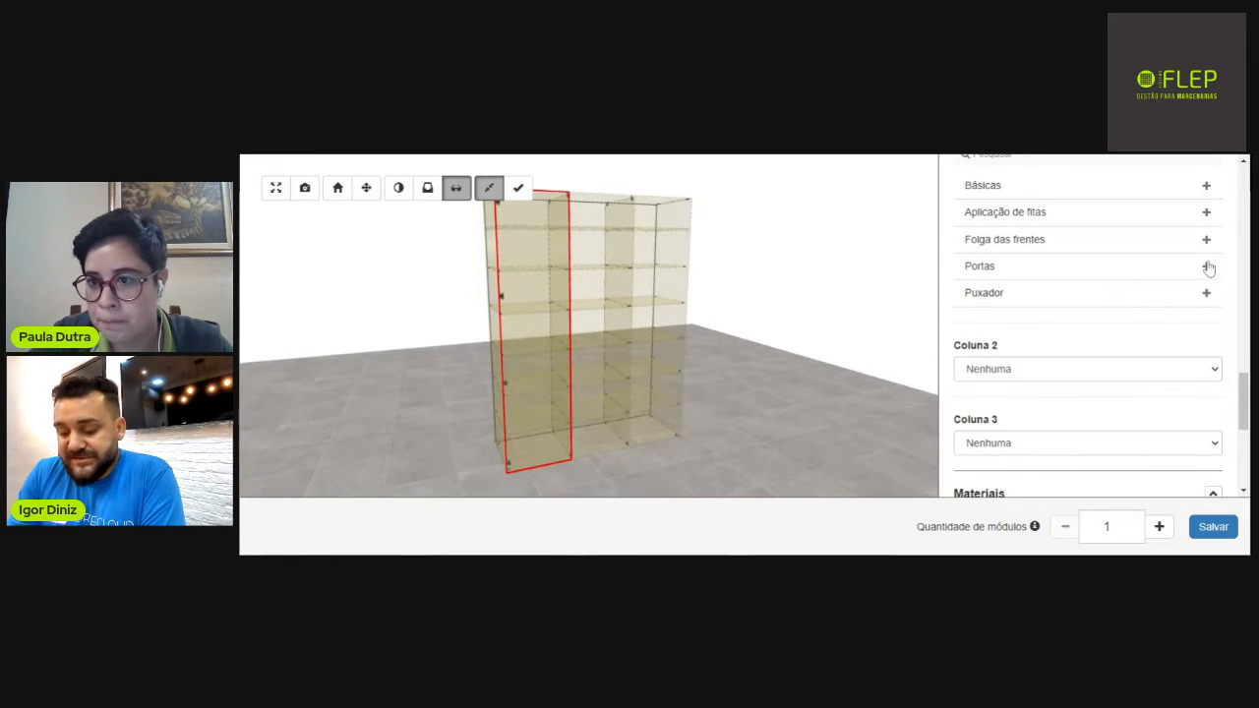
Configure the Coluna 1 door hinges as Com amortecedor, with hinge fixing marks set to Com furos de marcação.
click(1207, 268)
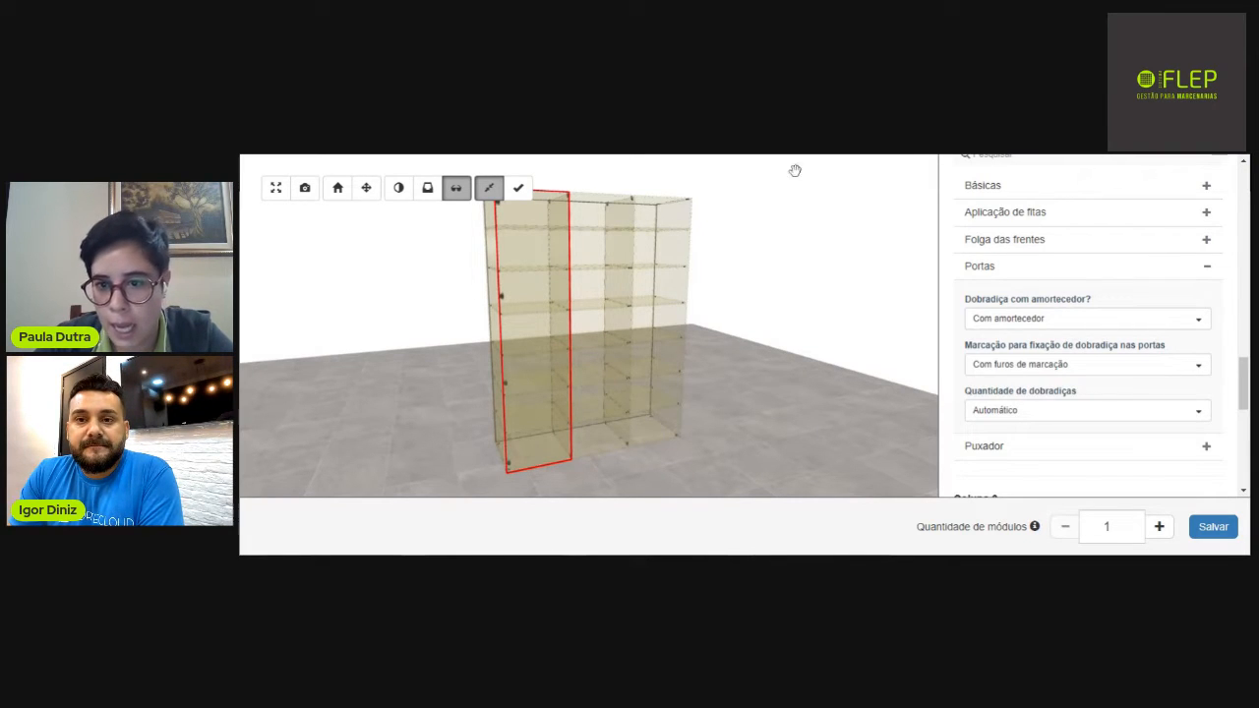
click(1040, 320)
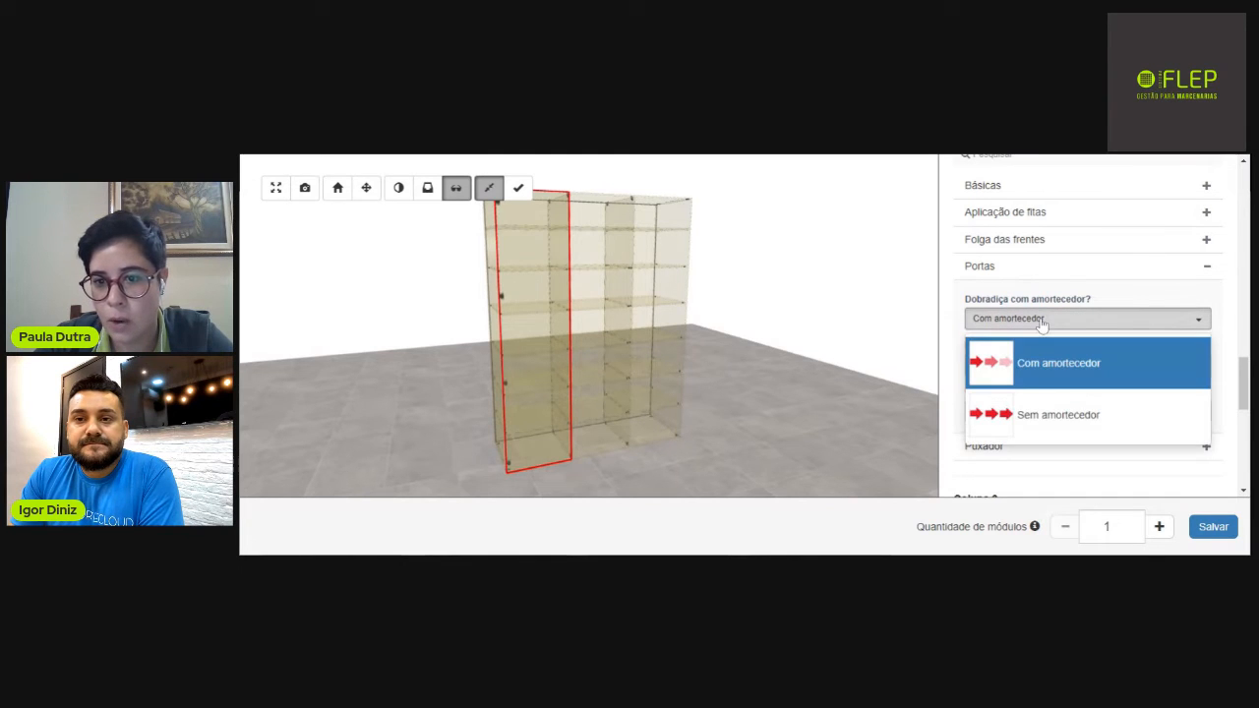
click(1065, 367)
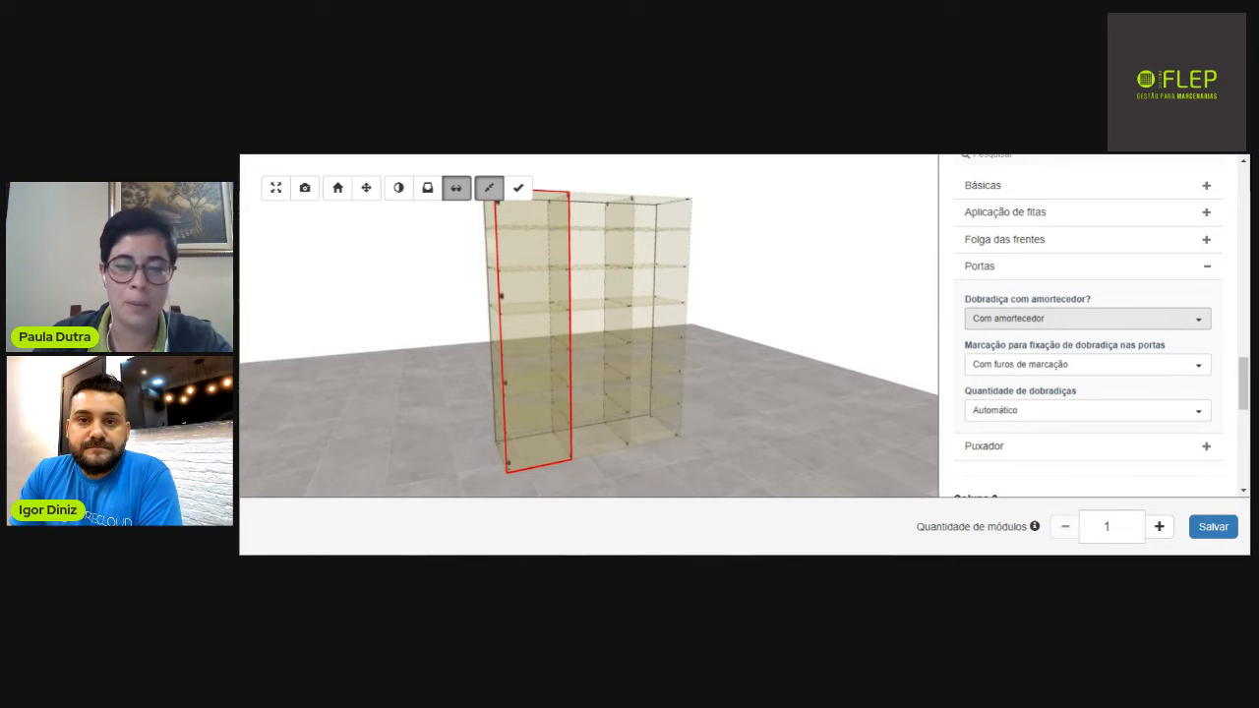
click(1033, 366)
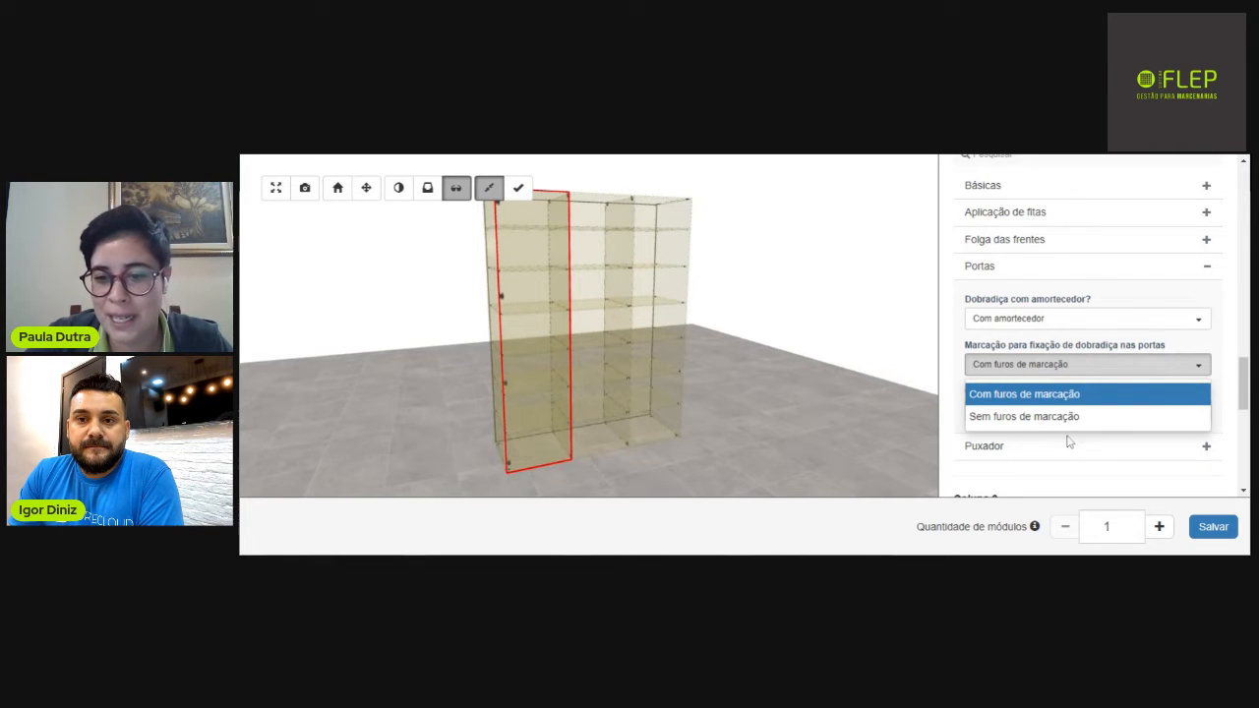
click(1060, 394)
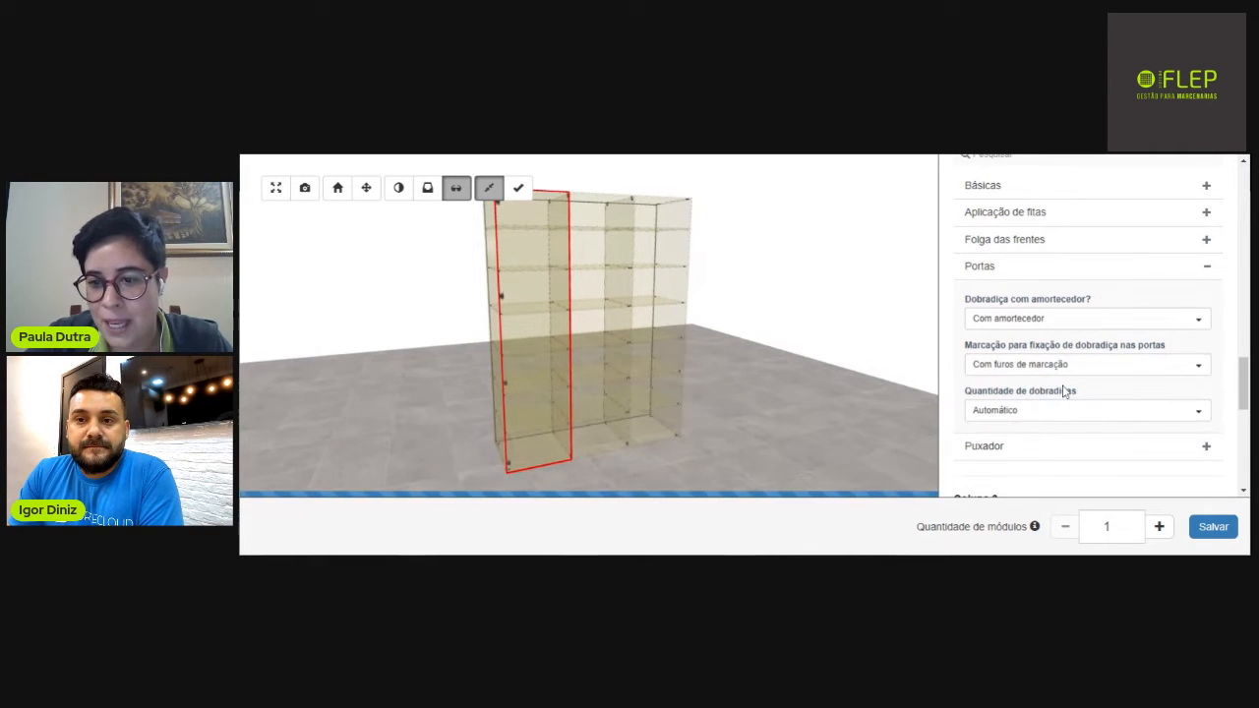
Try 2 and 5 as the hinge quantity (Quantidade de dobradiças) of the Coluna 1 door and inspect the hinge at the upper shelf.
click(1045, 417)
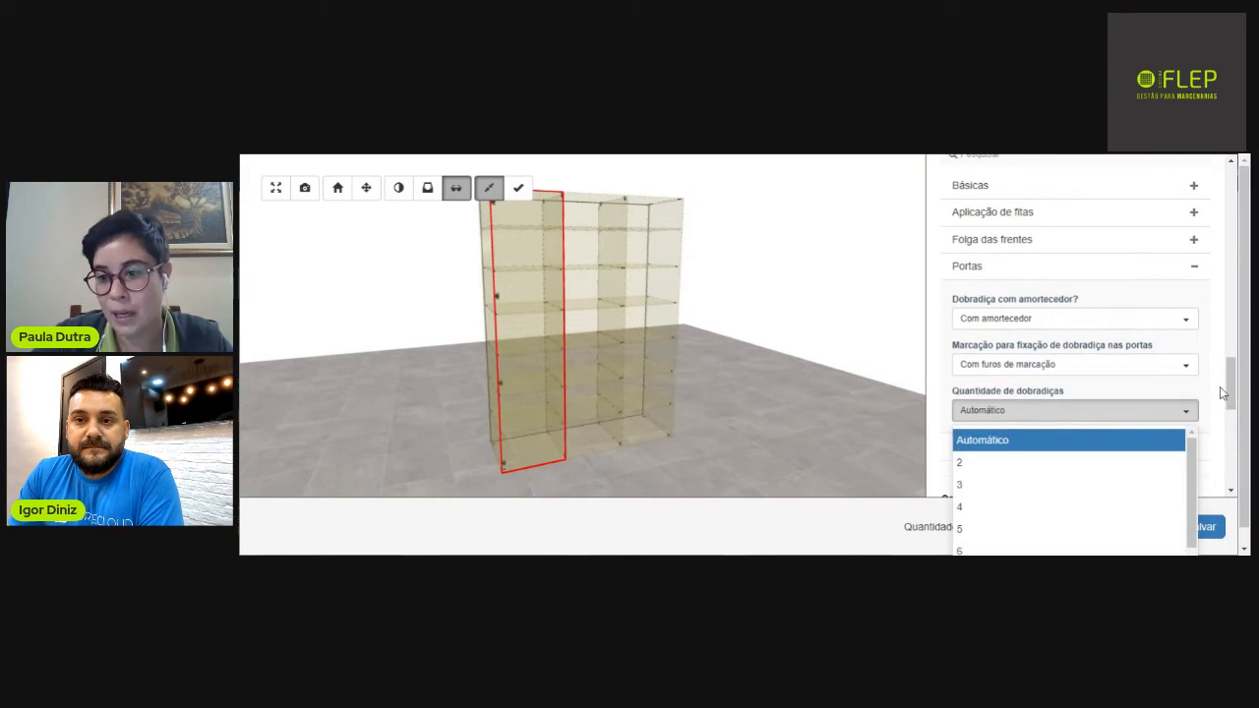
click(972, 463)
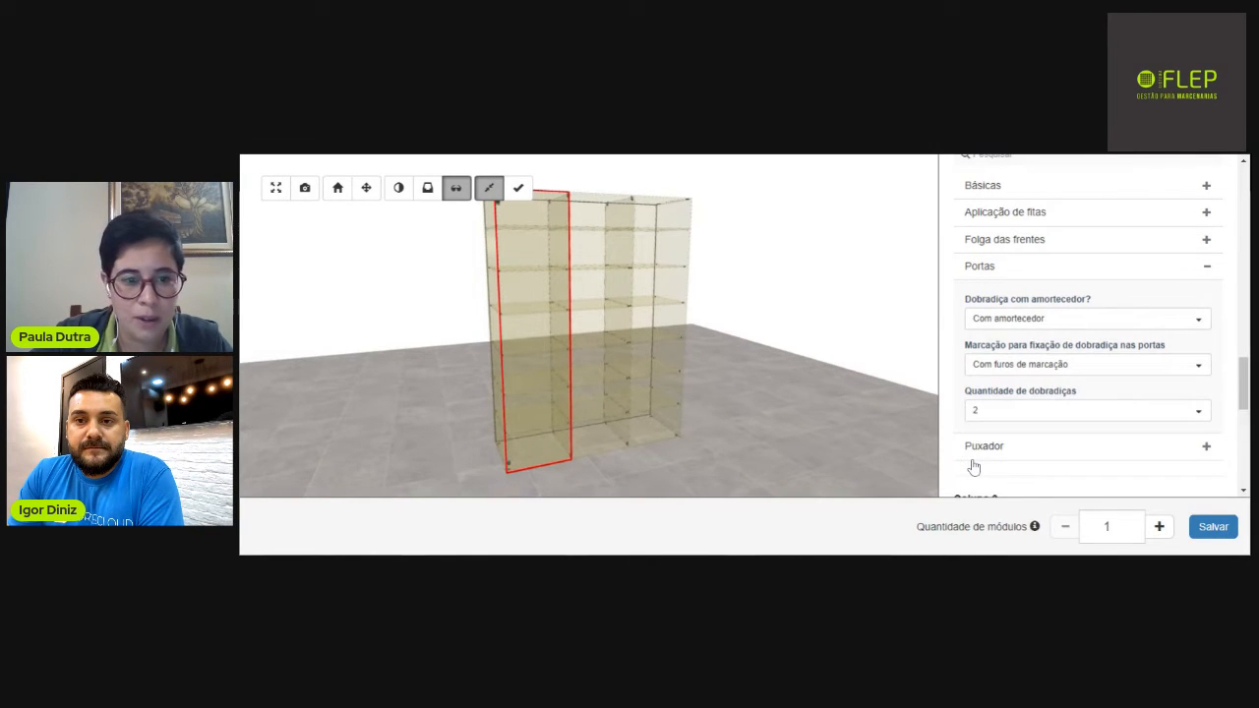
click(997, 414)
click(977, 530)
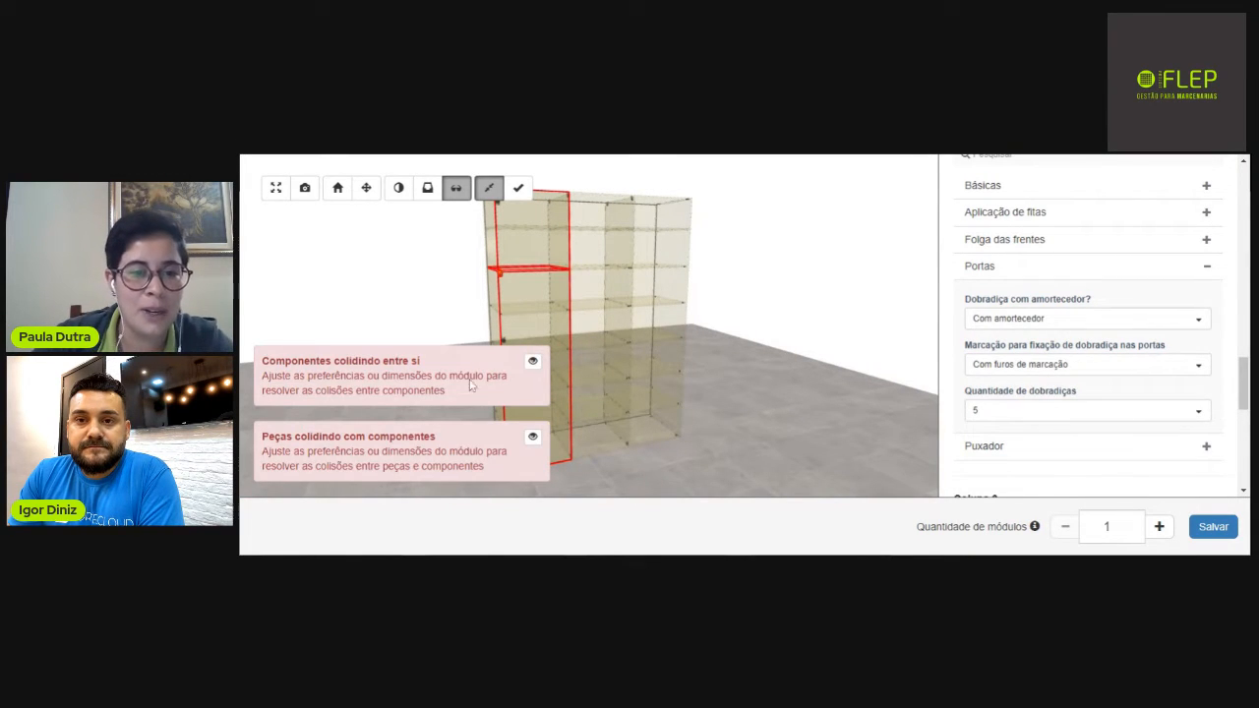
drag(505, 282, 610, 289)
scroll(516, 313, up, 8)
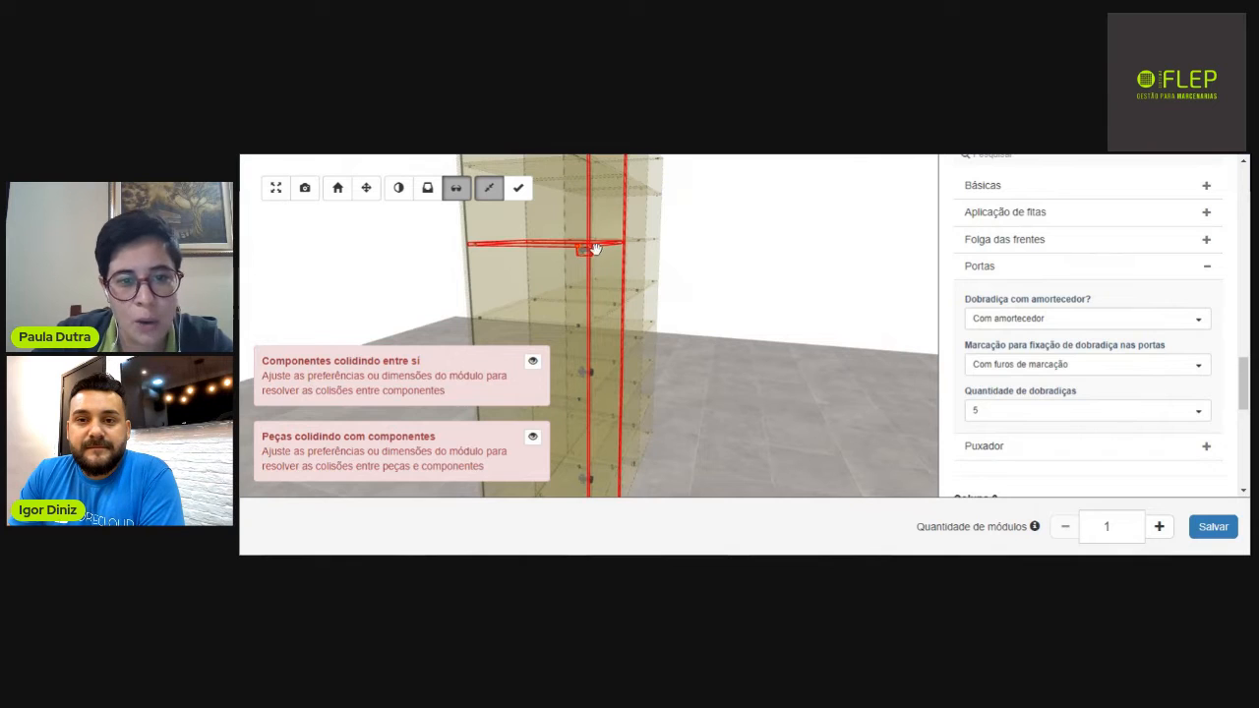
Set the hinge quantity of the Coluna 1 door to 4 and check the hinge positions in the 3D model.
click(1024, 421)
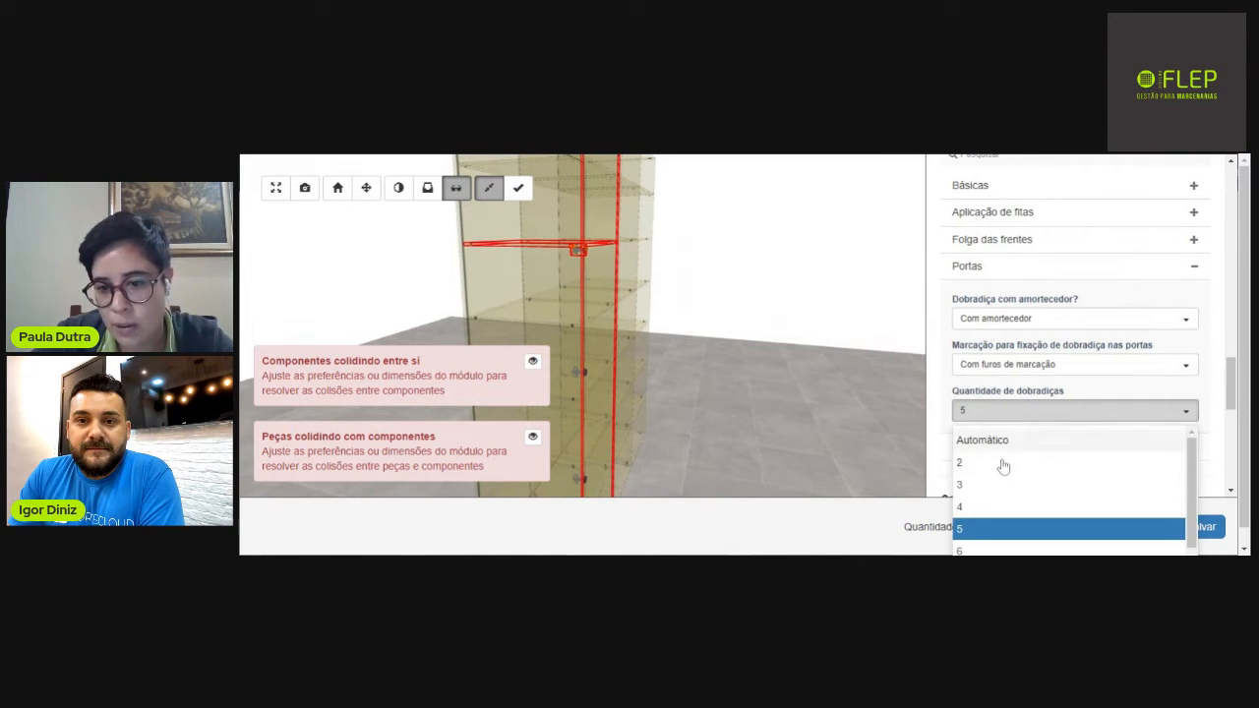
click(975, 510)
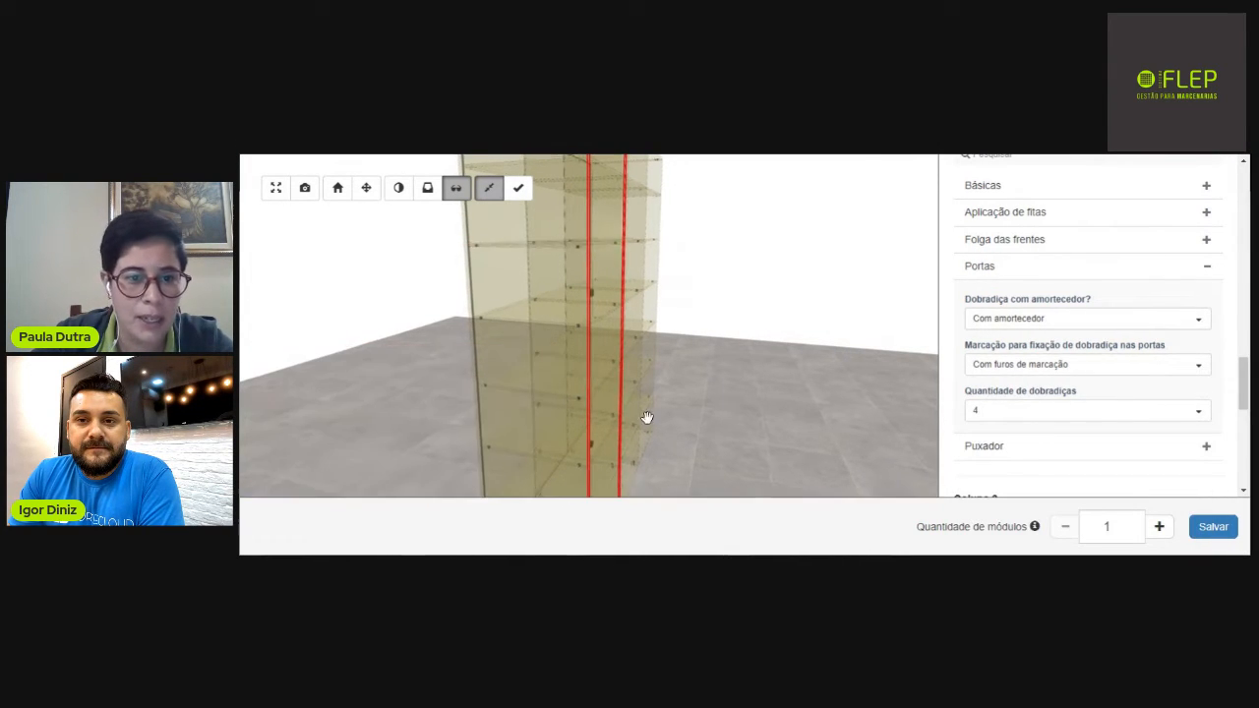
scroll(641, 409, down, 6)
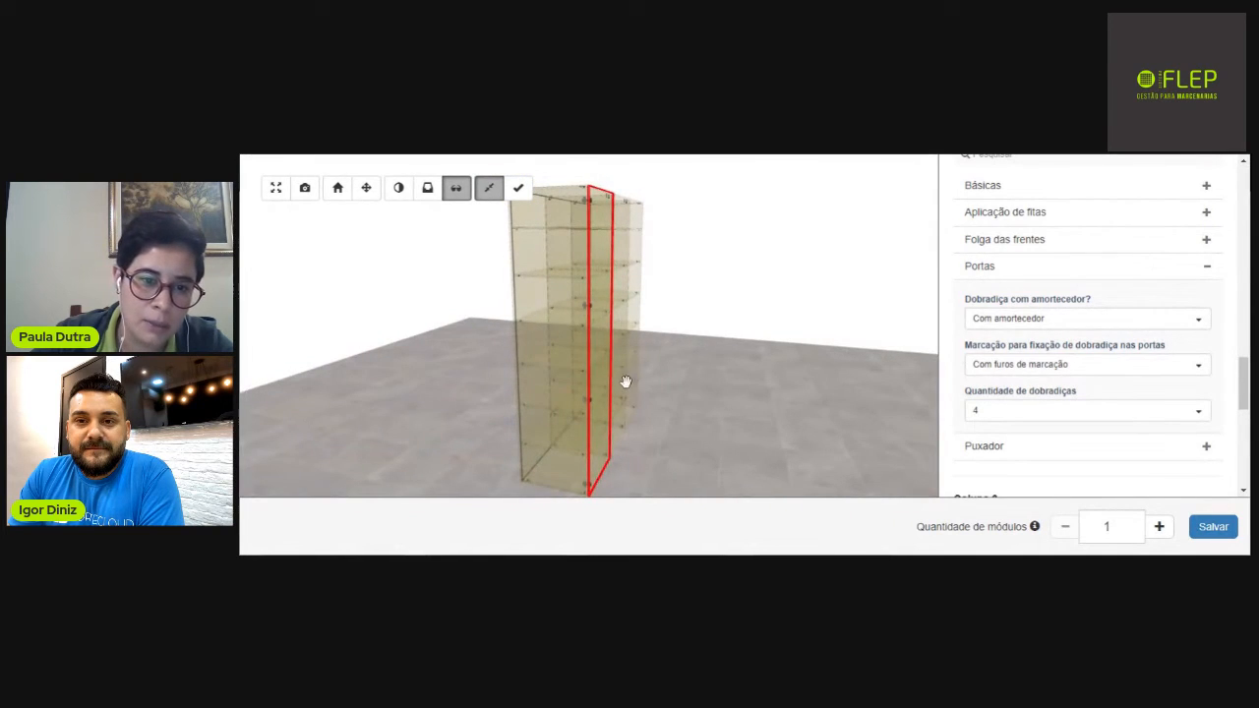
drag(624, 380, 649, 373)
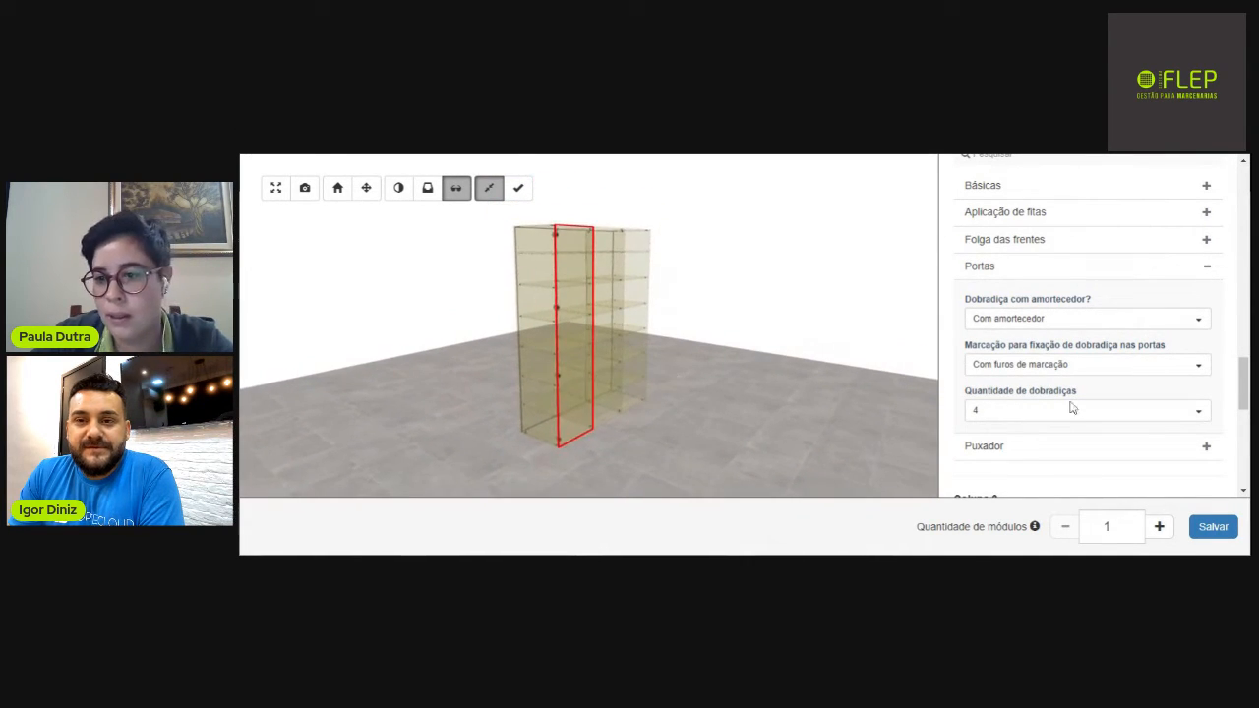
Expand the handle settings (Puxador) of the Coluna 1 door and examine the drilling, orientation and position options.
scroll(1246, 405, down, 1)
scroll(1245, 406, up, 2)
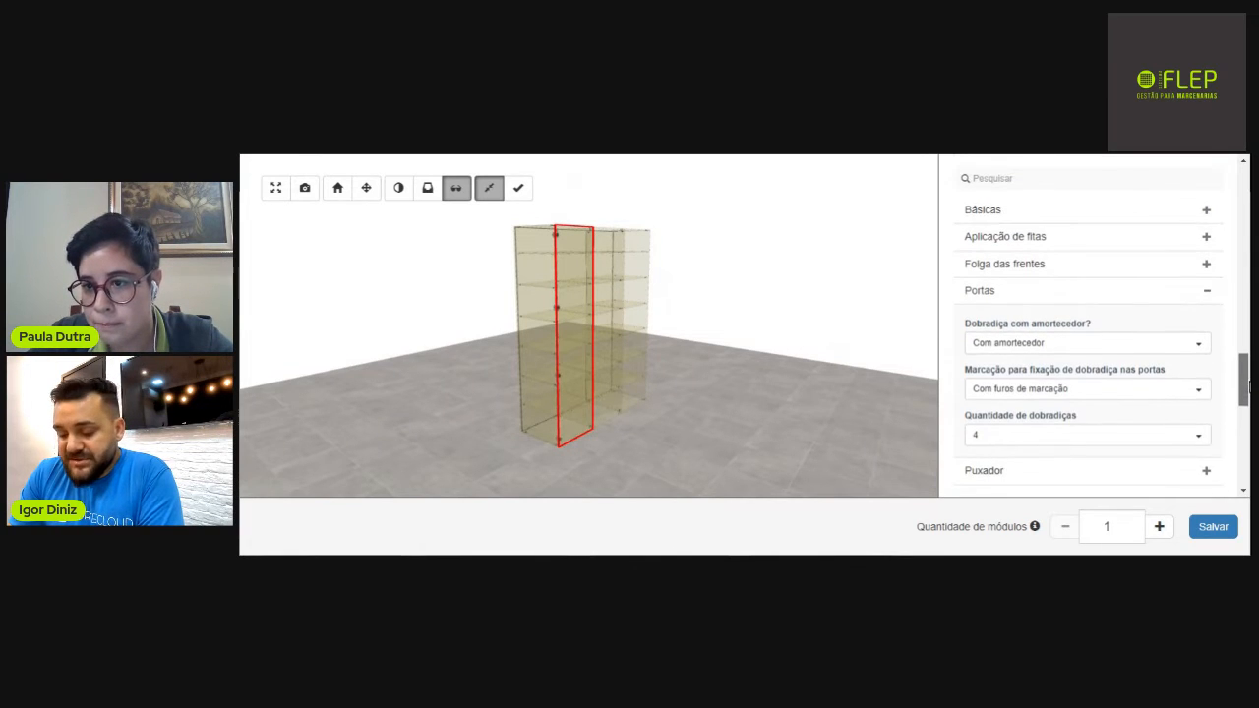
click(1207, 311)
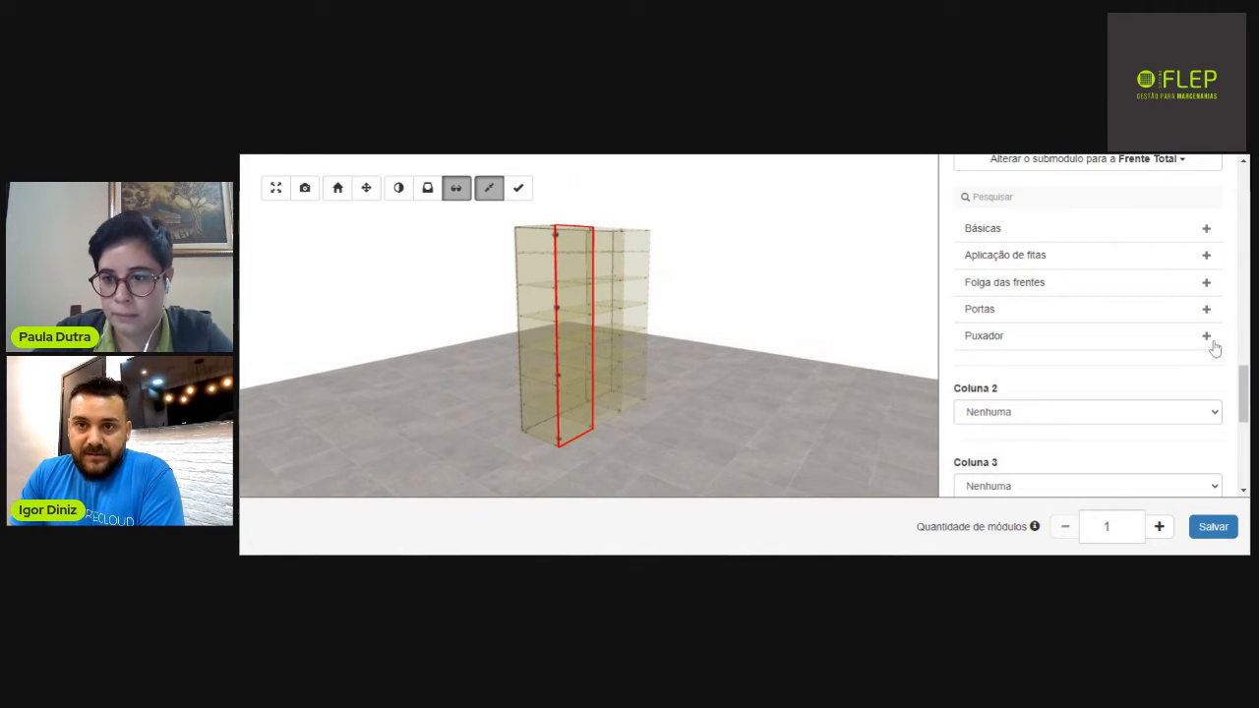
click(1208, 336)
scroll(1223, 364, down, 1)
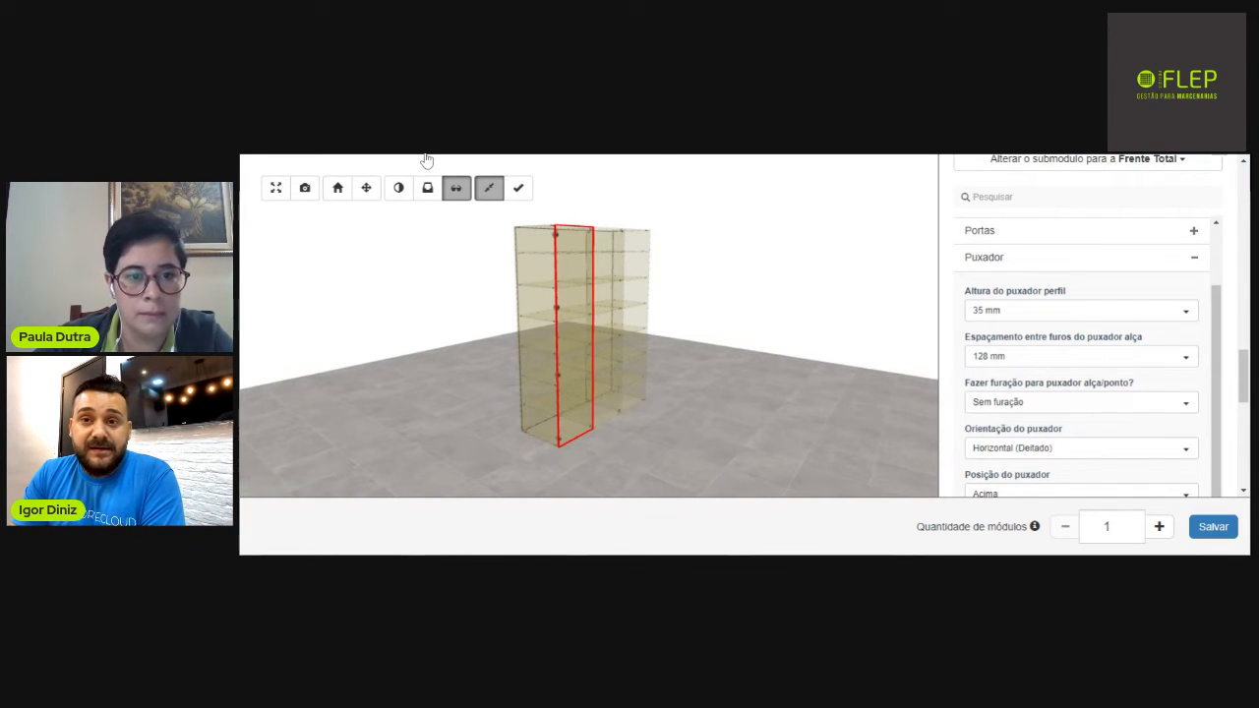
mouse_move(574, 283)
mouse_down()
mouse_move(624, 283)
mouse_move(578, 291)
mouse_move(543, 279)
mouse_move(542, 262)
mouse_move(559, 275)
mouse_move(579, 268)
mouse_up()
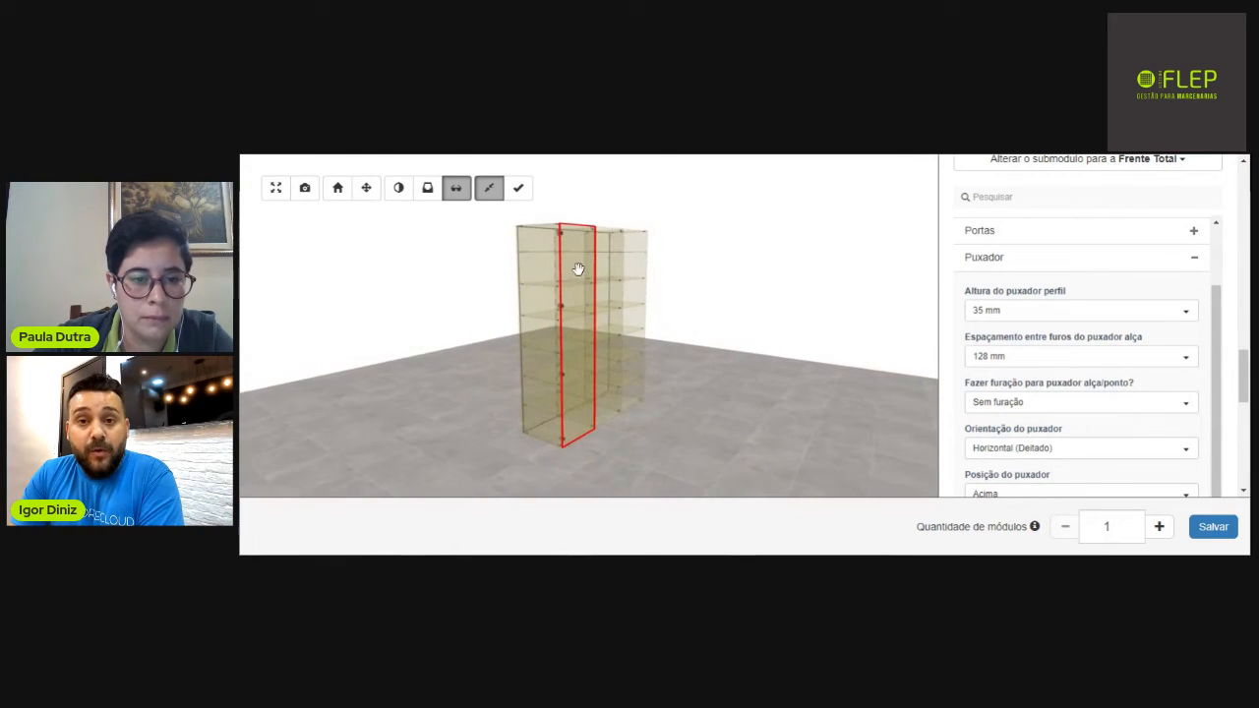
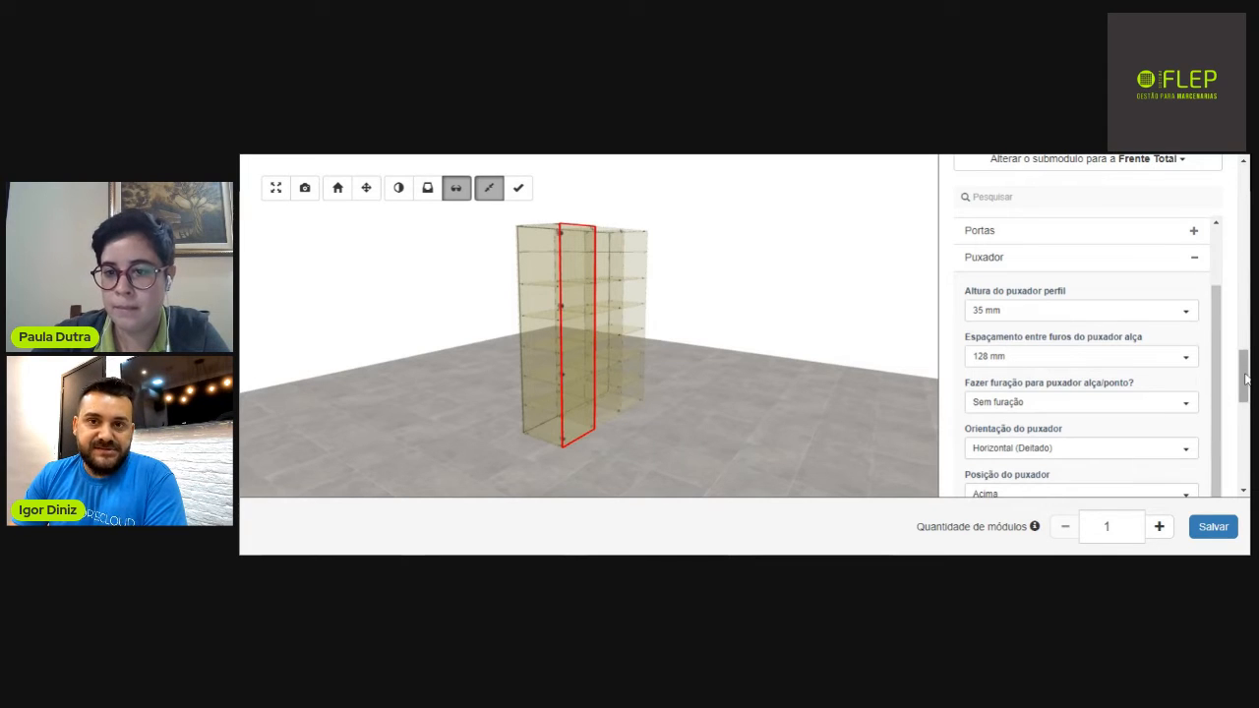
Examine the profile handle height options (Altura do puxador perfil) of the Coluna 1 door and collapse its handle settings.
drag(1245, 379, 1247, 390)
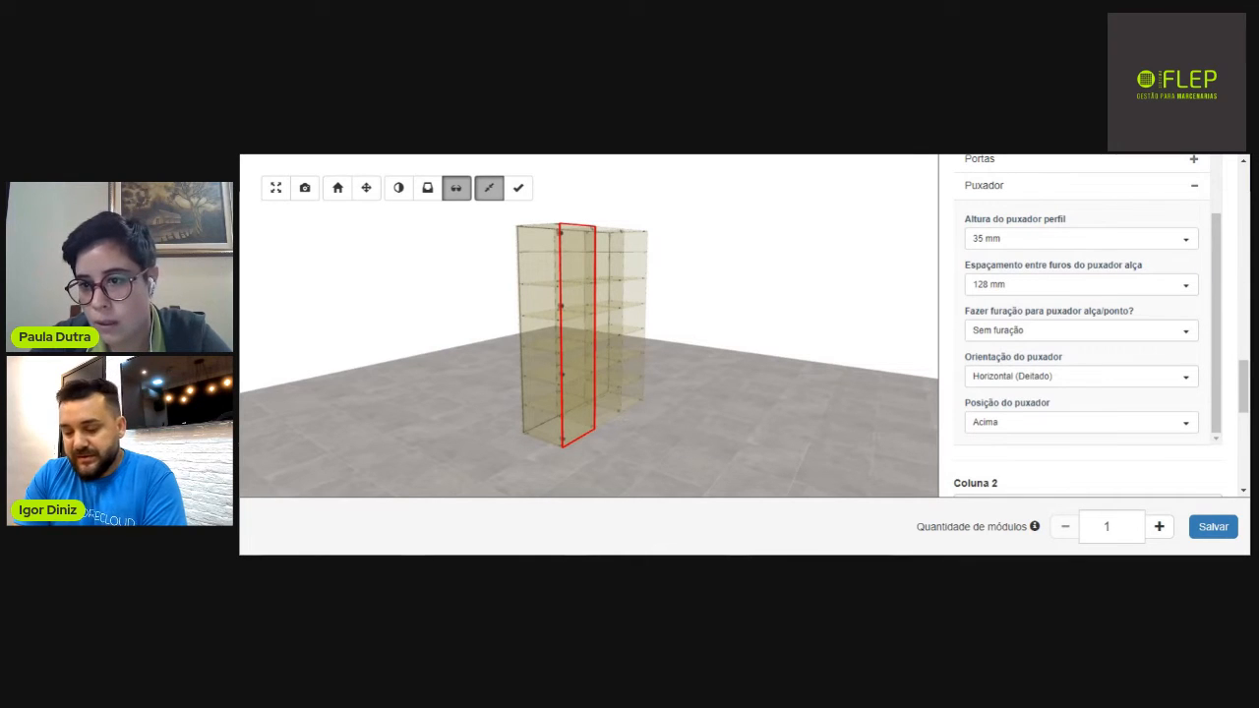
scroll(1216, 302, up, 1)
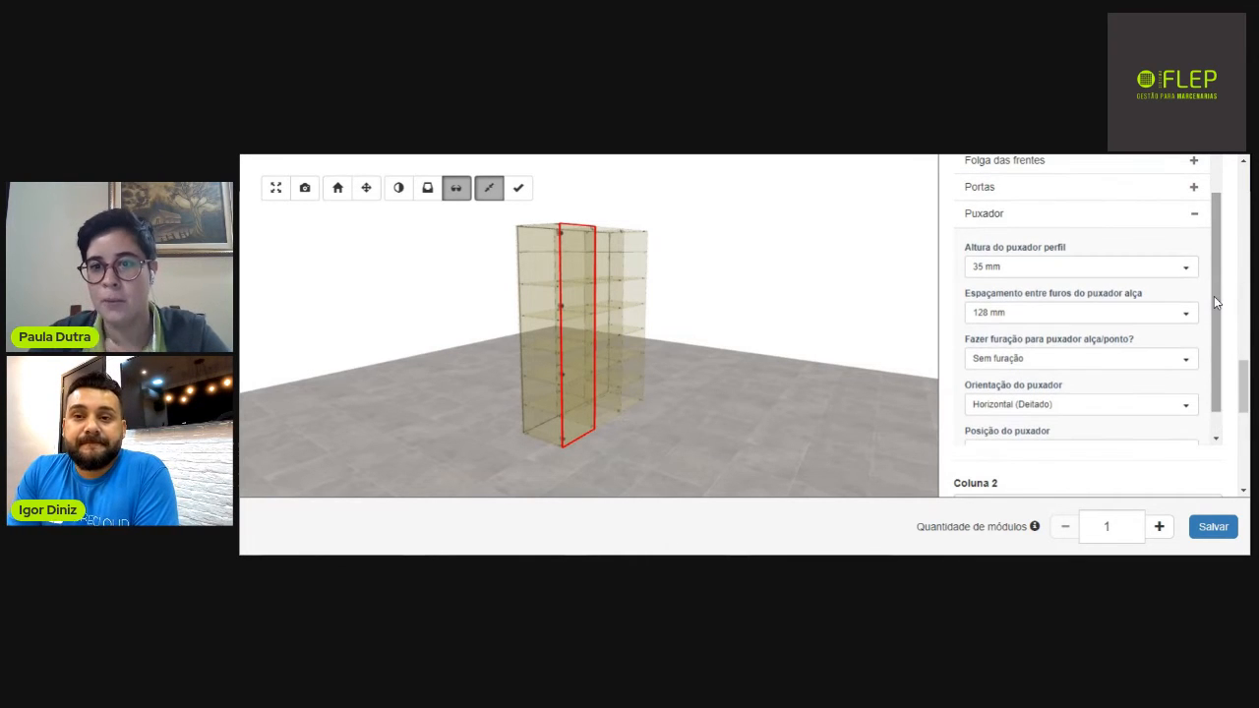
click(1008, 270)
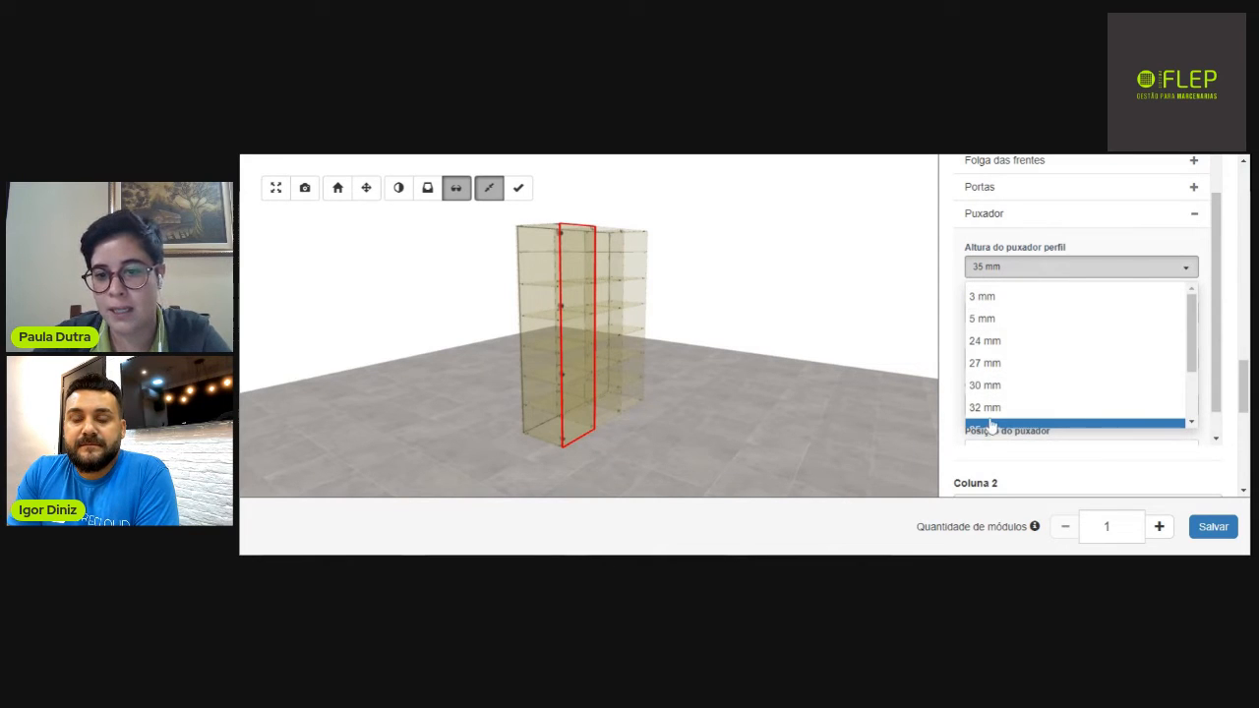
mouse_move(1193, 323)
mouse_down()
mouse_move(1183, 363)
mouse_move(1182, 301)
mouse_up()
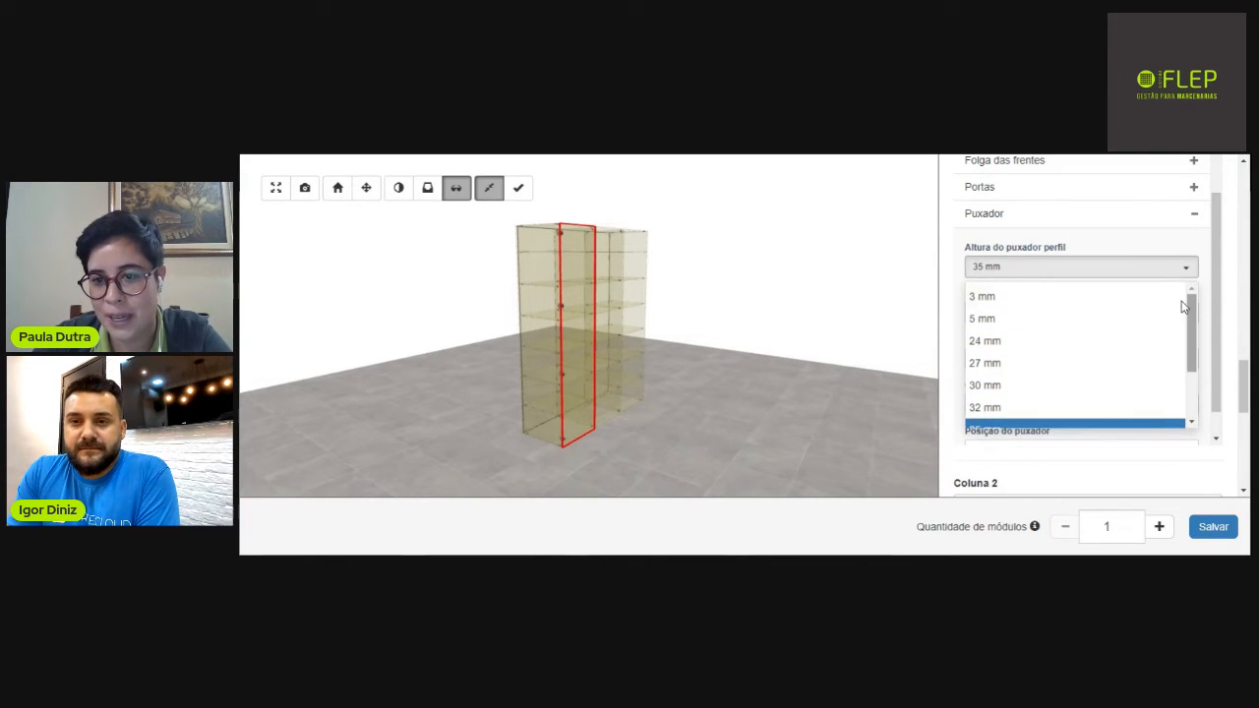
click(1205, 245)
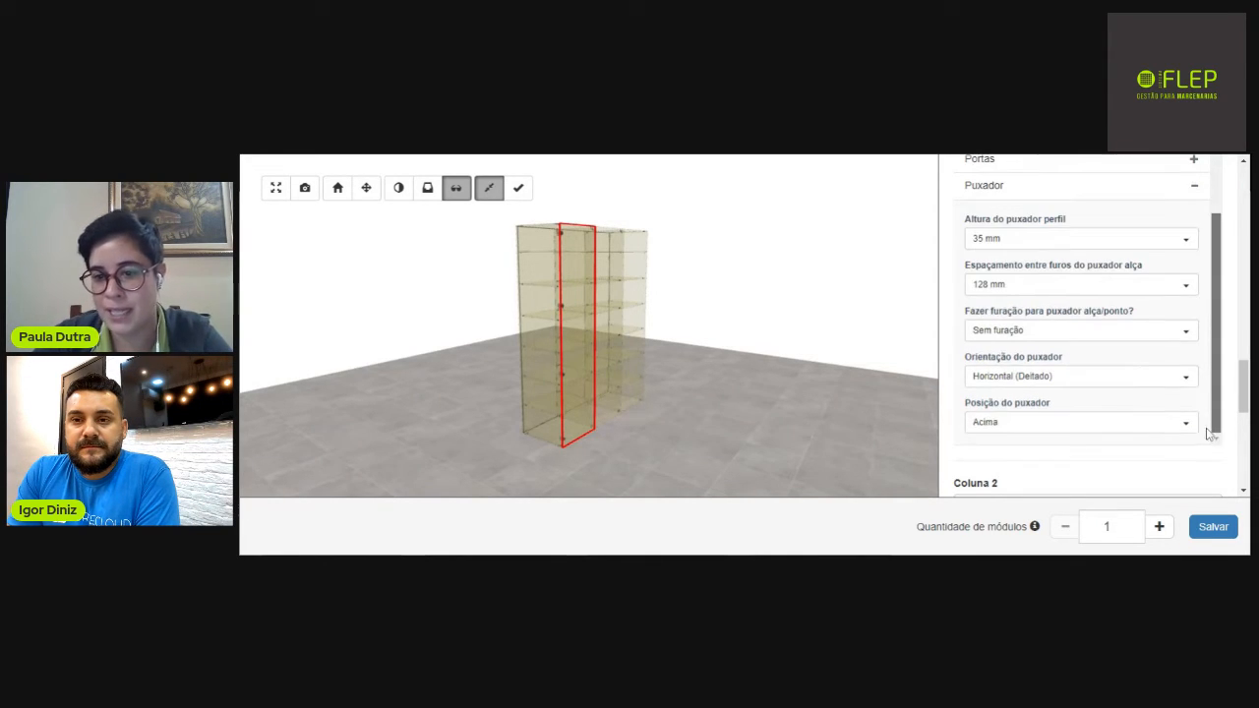
scroll(1200, 433, down, 1)
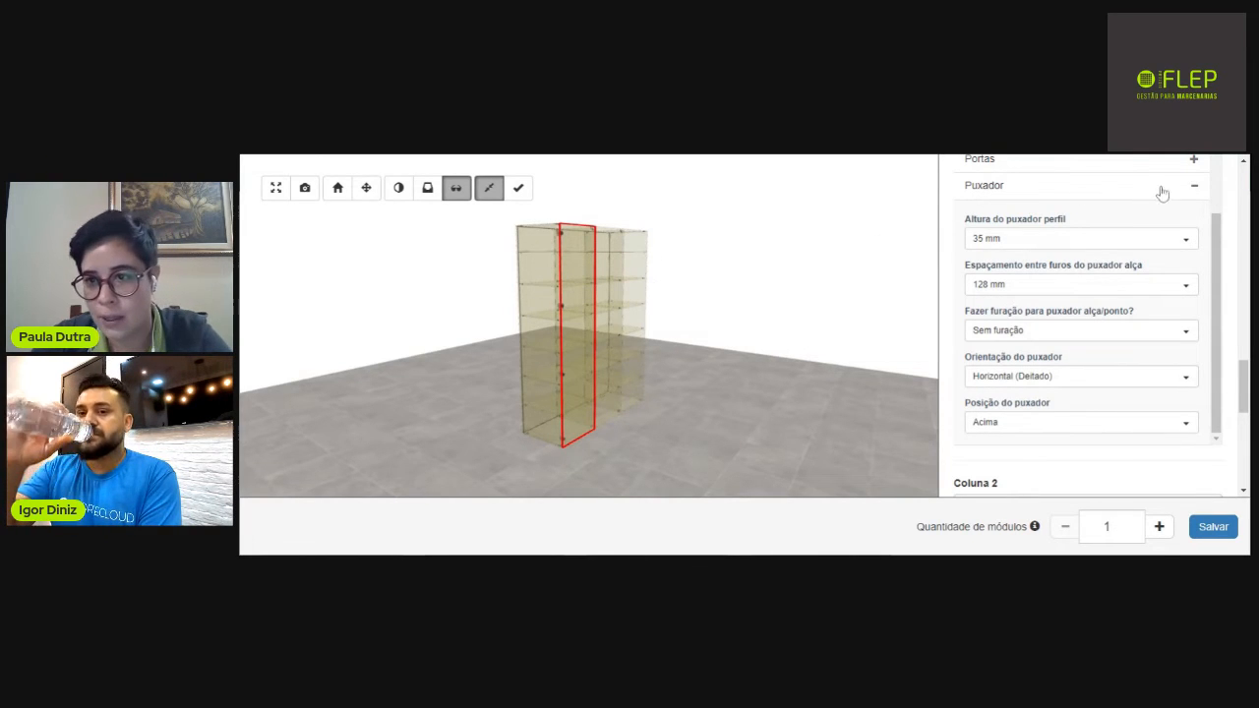
click(1195, 189)
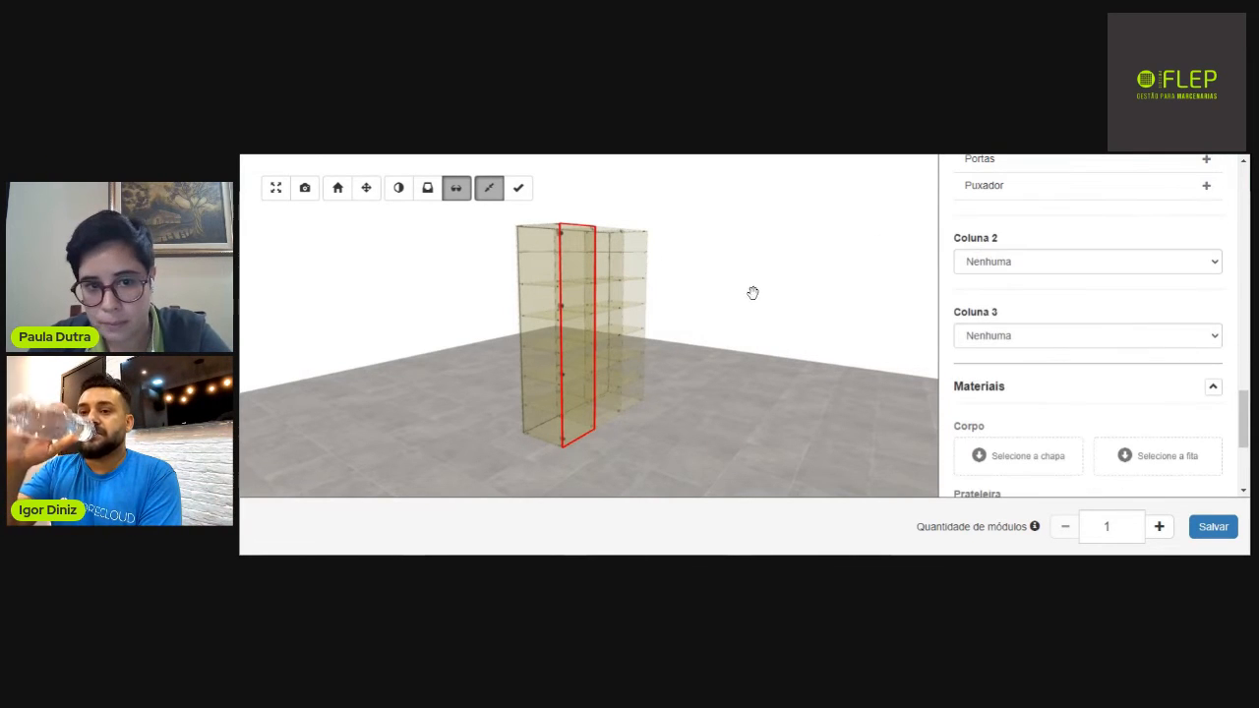
Set the Coluna 2 front to Total 02, assign Uma porta de giro to its full-height opening, and view the door from the front.
click(1023, 285)
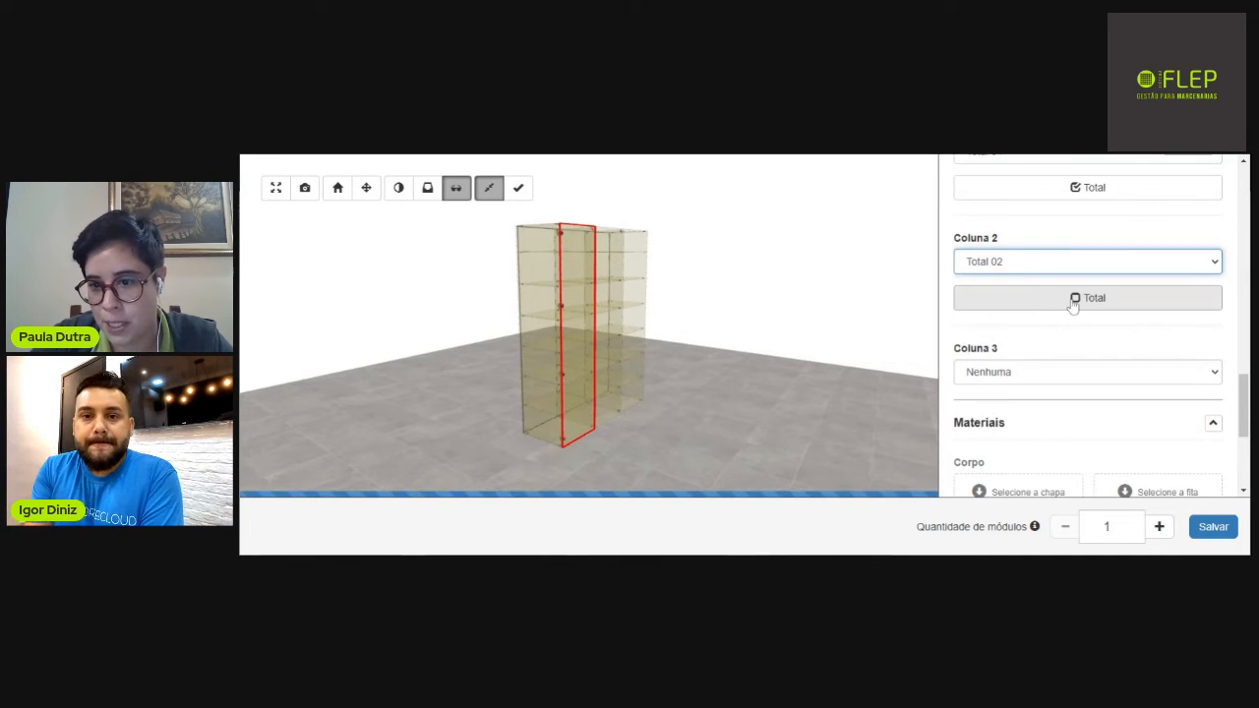
click(1072, 299)
click(1026, 331)
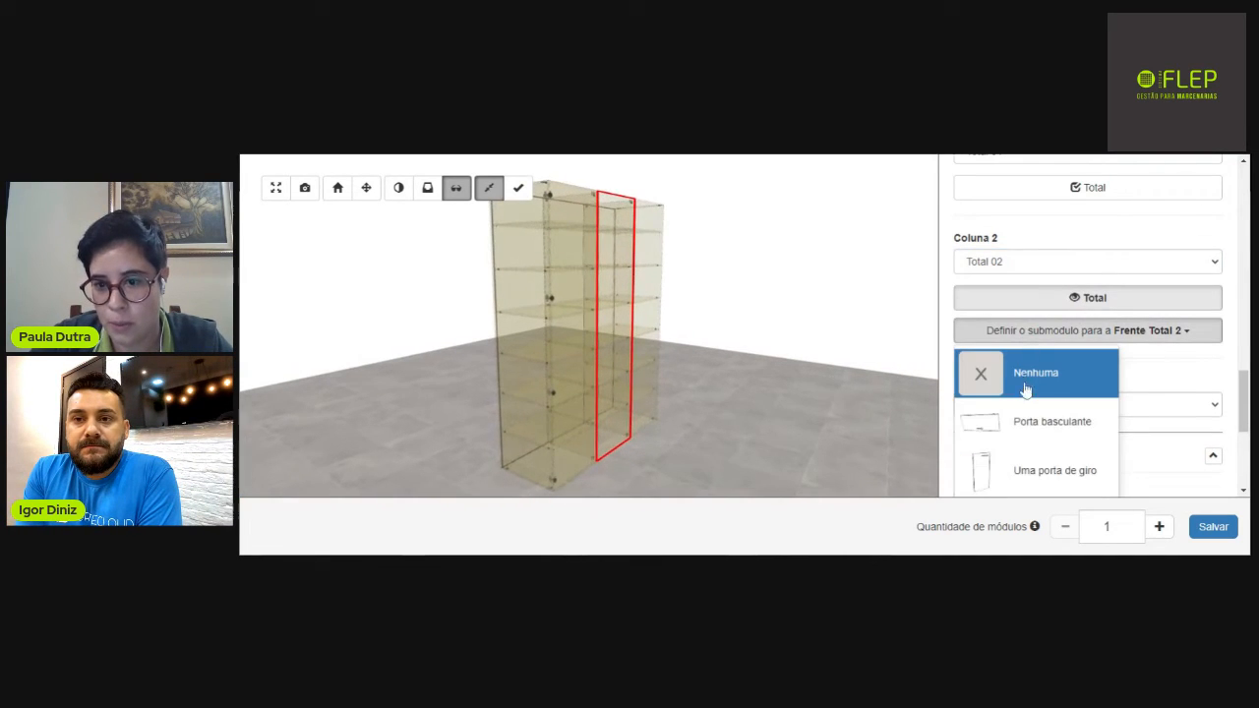
scroll(1246, 394, down, 2)
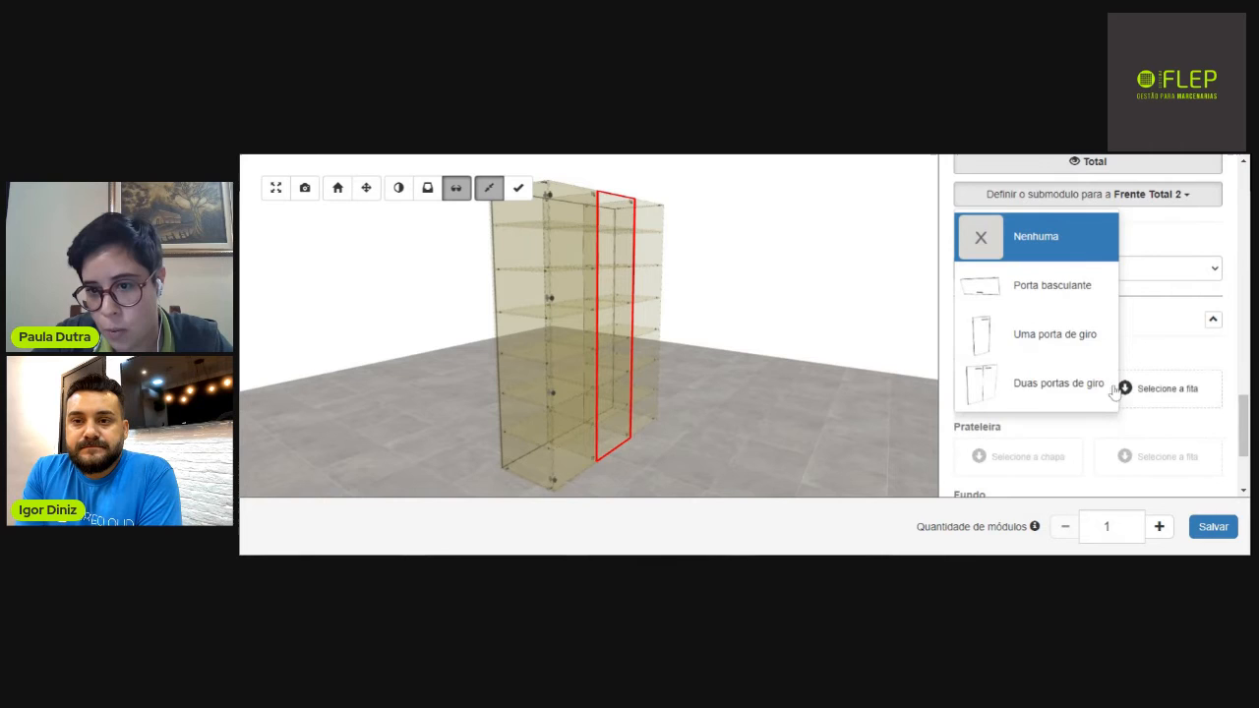
click(1023, 339)
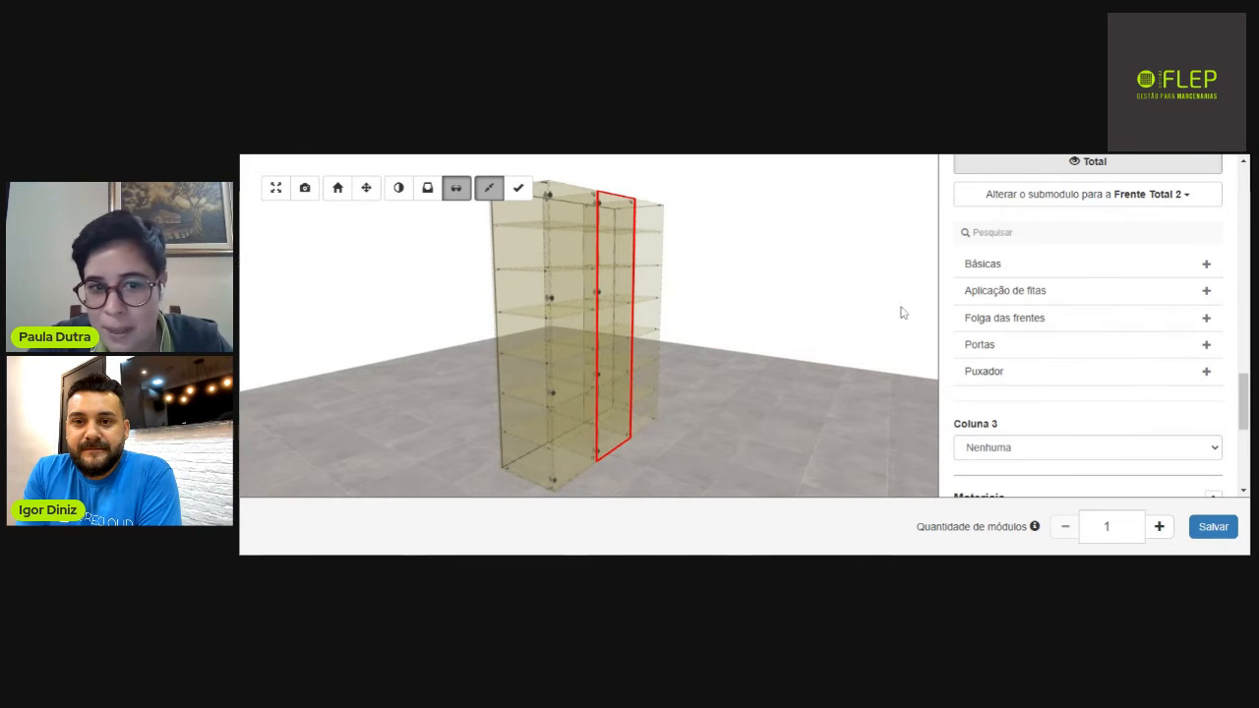
drag(644, 295, 568, 217)
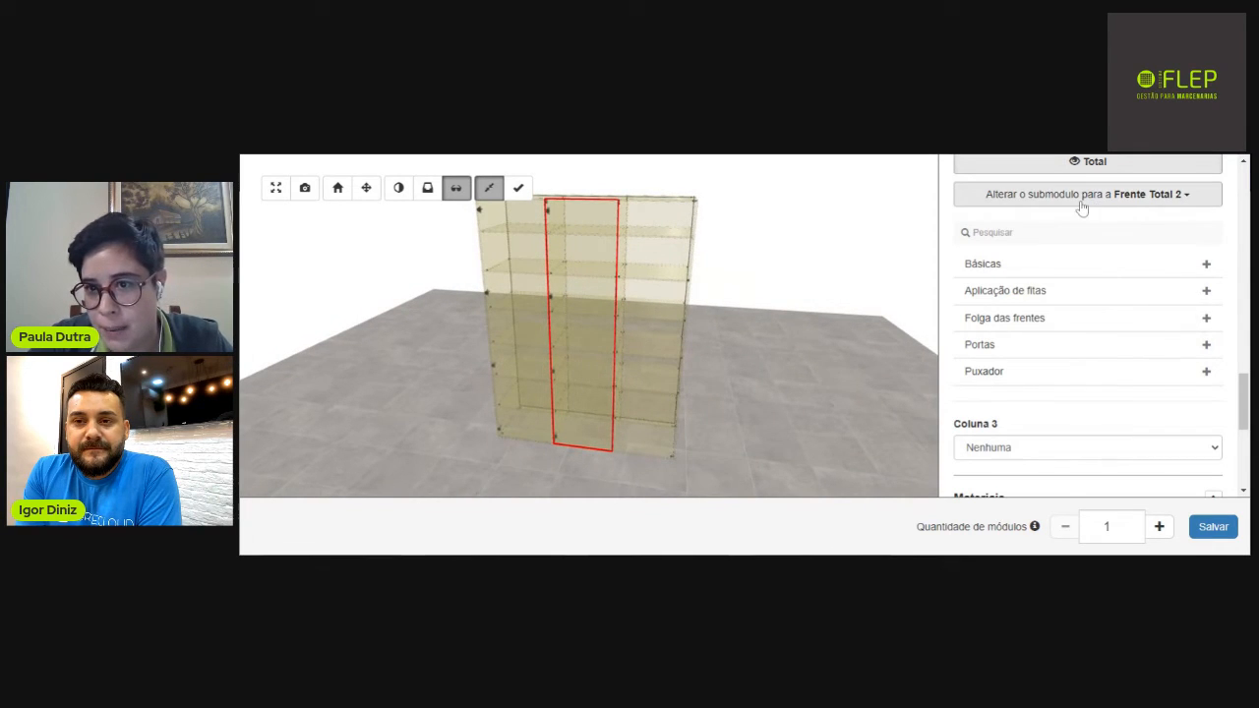
Review the edge banding (Aplicação de fitas) and front gap (Folga das frentes) settings of the Coluna 2 door.
click(1208, 294)
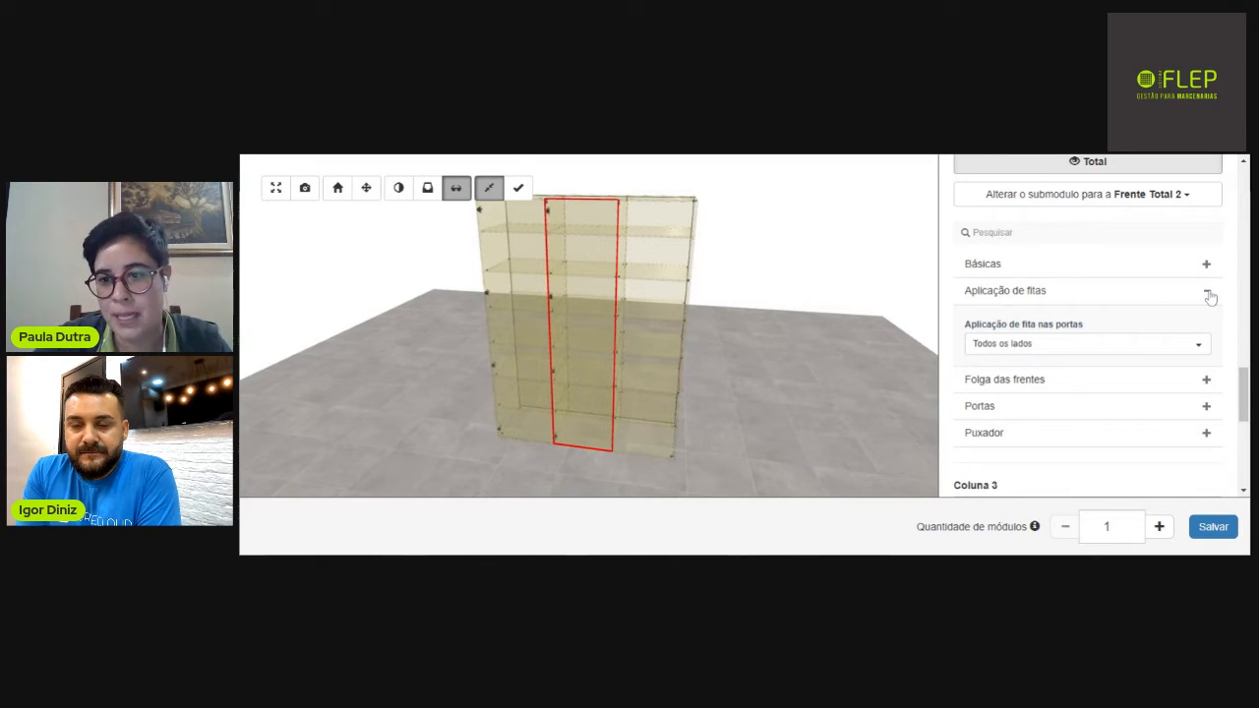
click(1210, 295)
click(1210, 320)
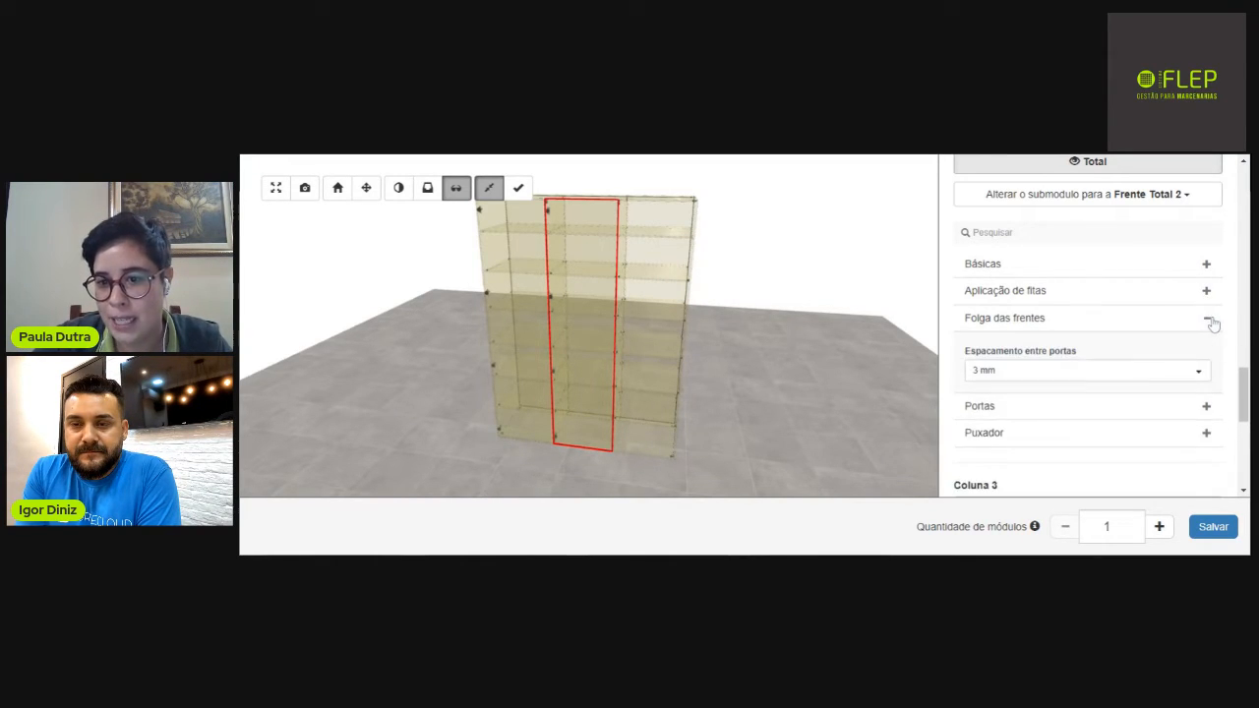
Review the front-gap and edge-tape settings of column 2's front, leaving both sections collapsed.
click(1210, 322)
click(1210, 293)
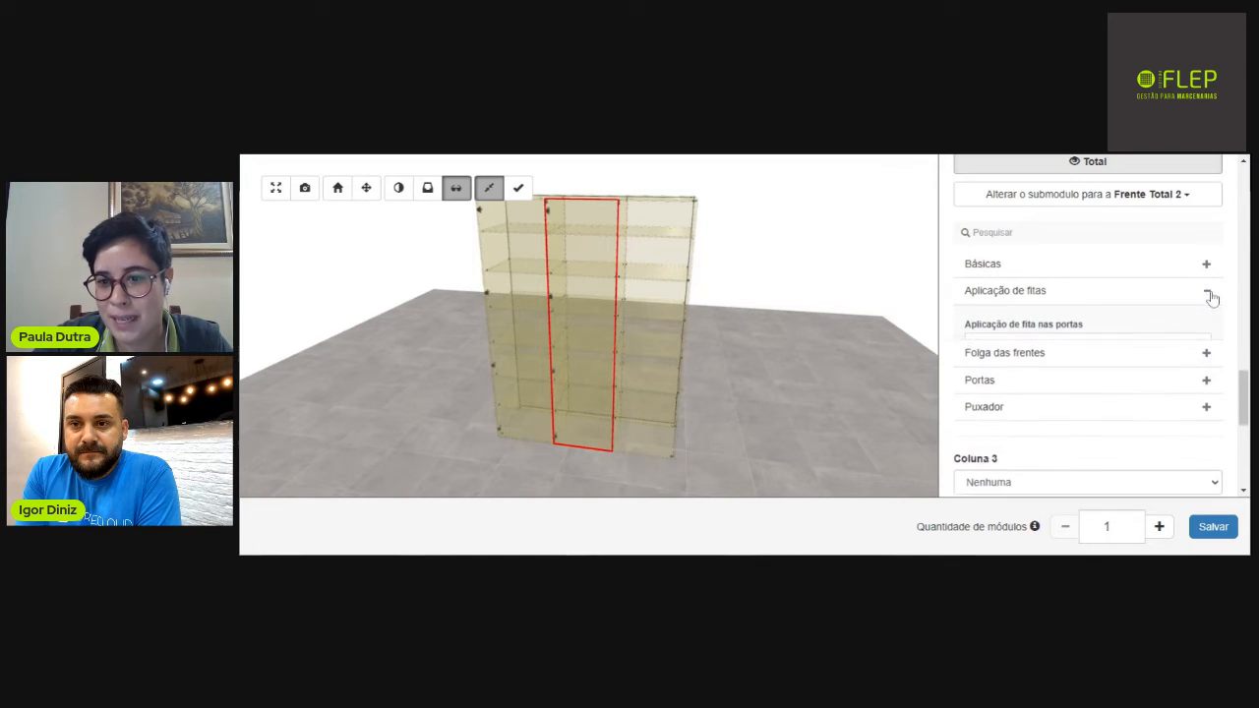
click(1210, 295)
scroll(1170, 265, up, 3)
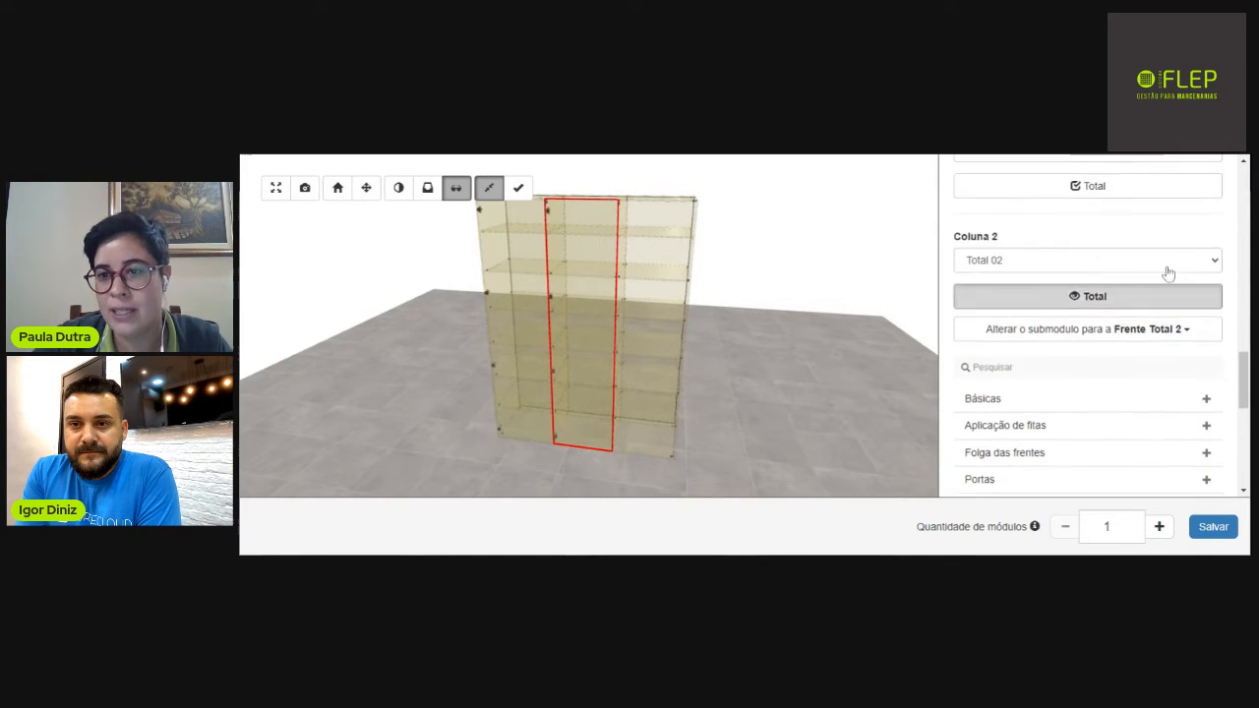
scroll(1043, 246, up, 3)
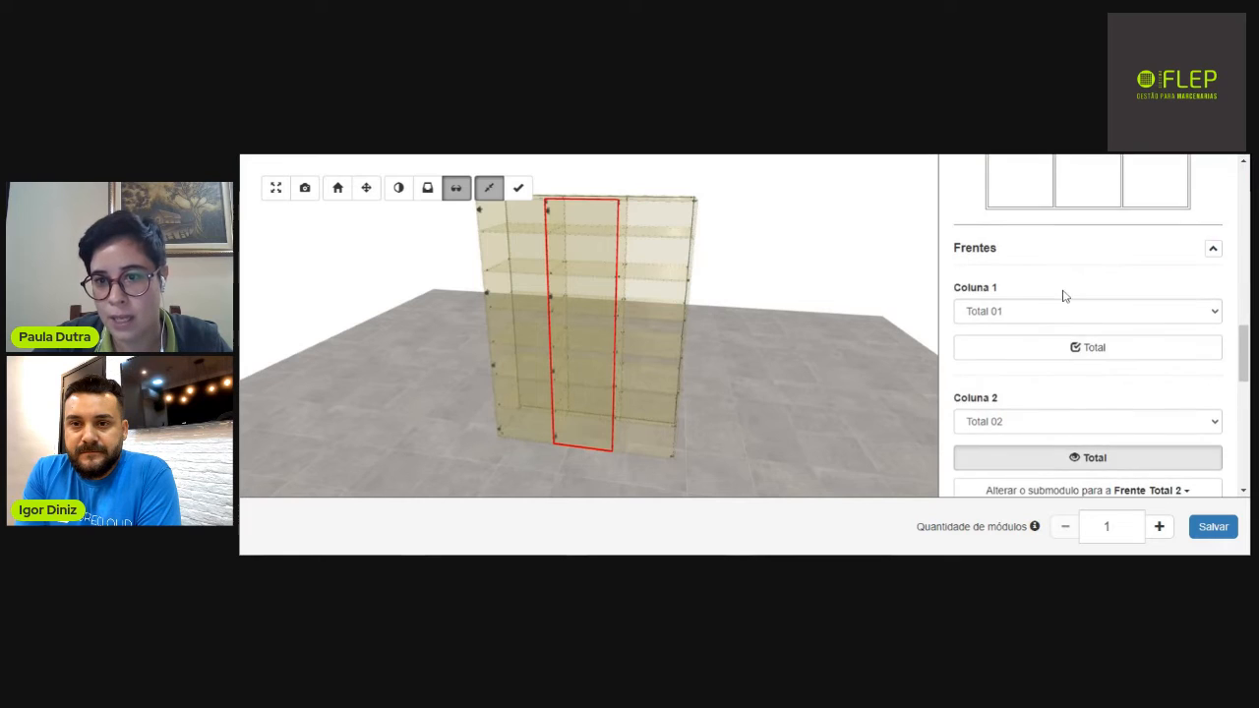
Give column 3 a full front (Total 03) and define it as a single hinged door, Uma porta de giro.
scroll(1164, 354, down, 5)
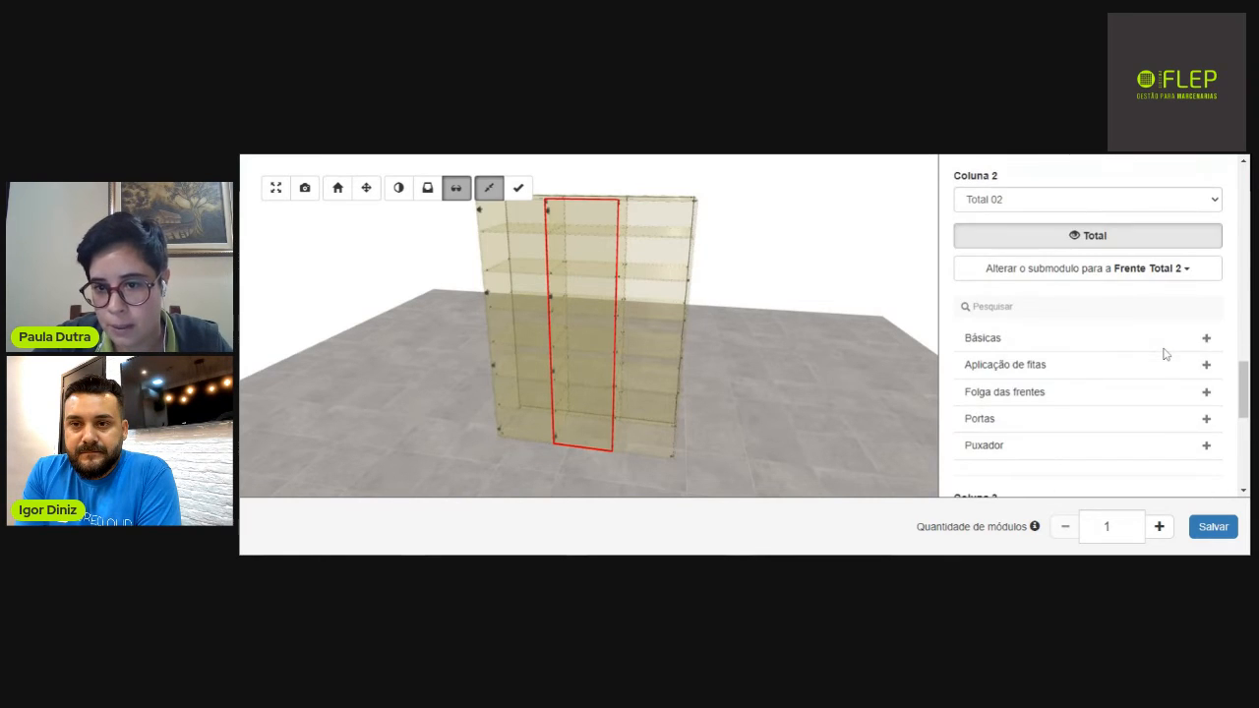
scroll(1164, 354, down, 2)
click(1035, 300)
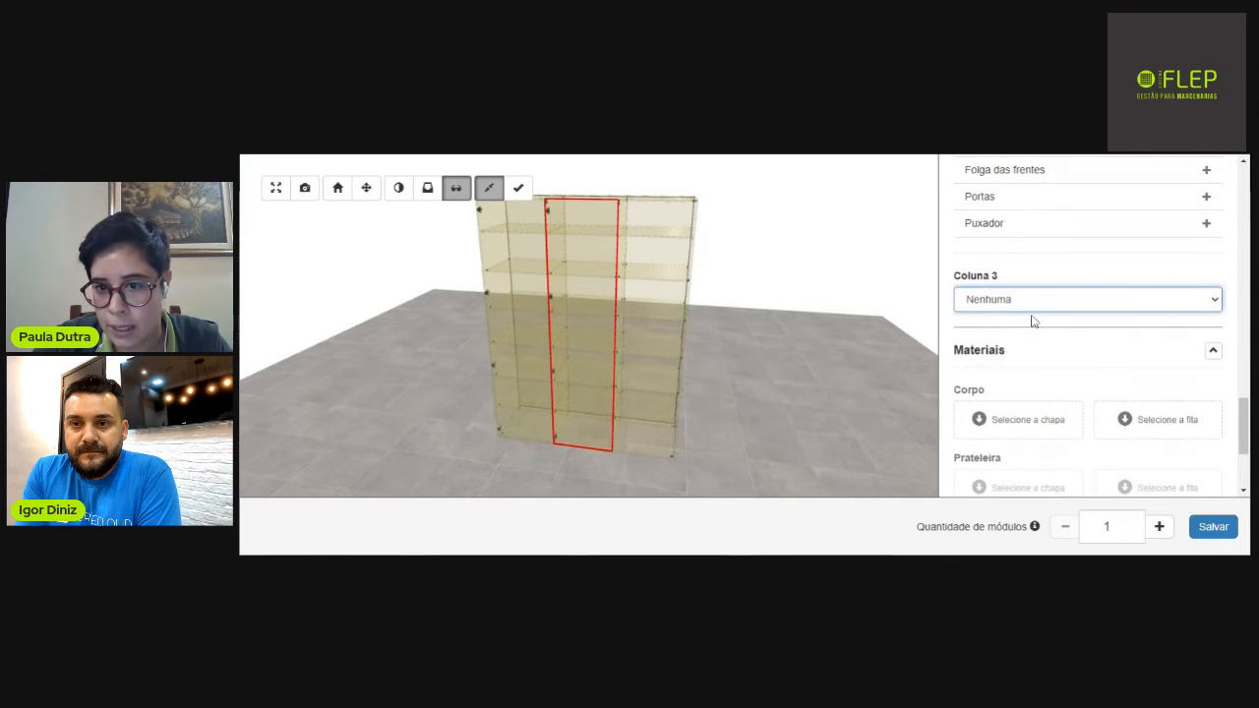
click(1082, 350)
click(1076, 335)
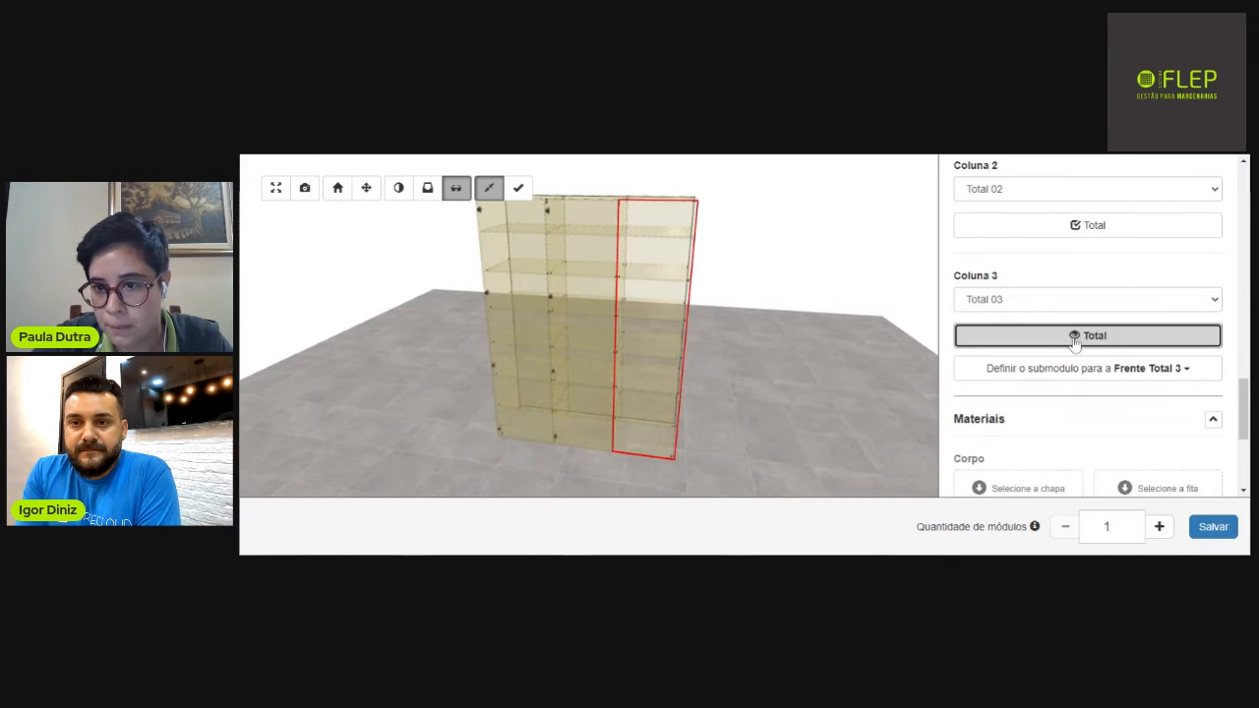
click(1030, 376)
scroll(1043, 438, down, 3)
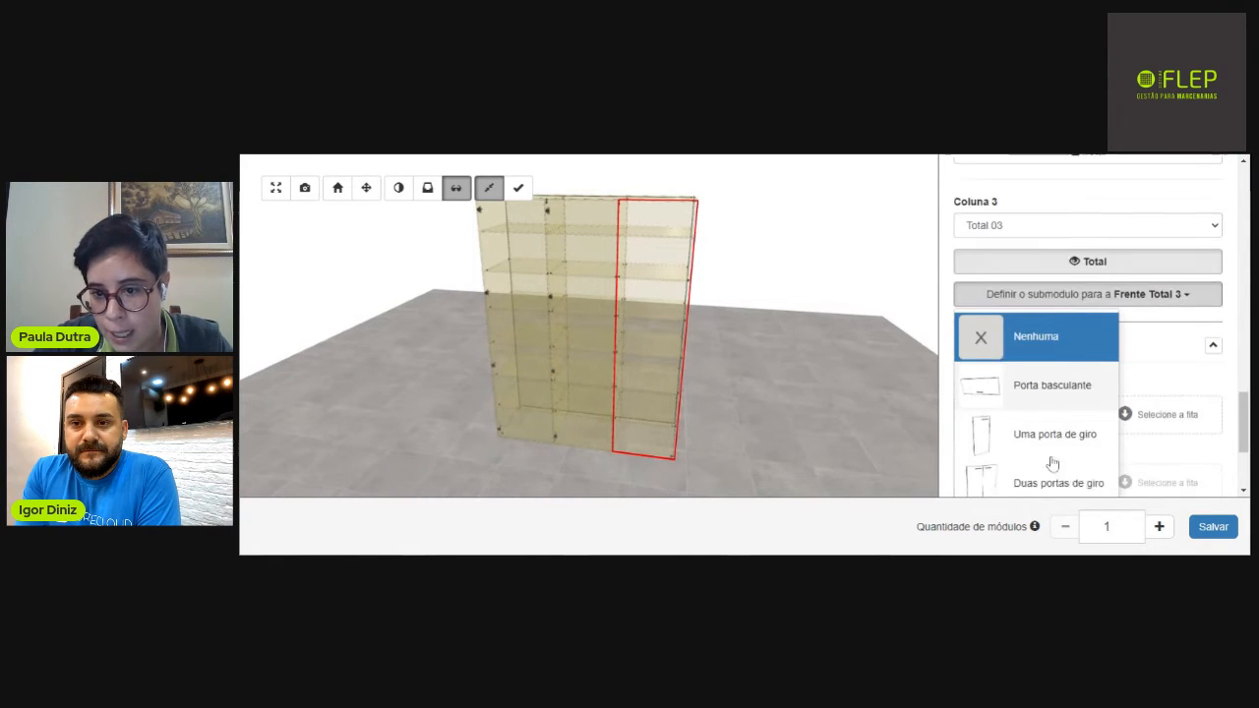
click(1043, 379)
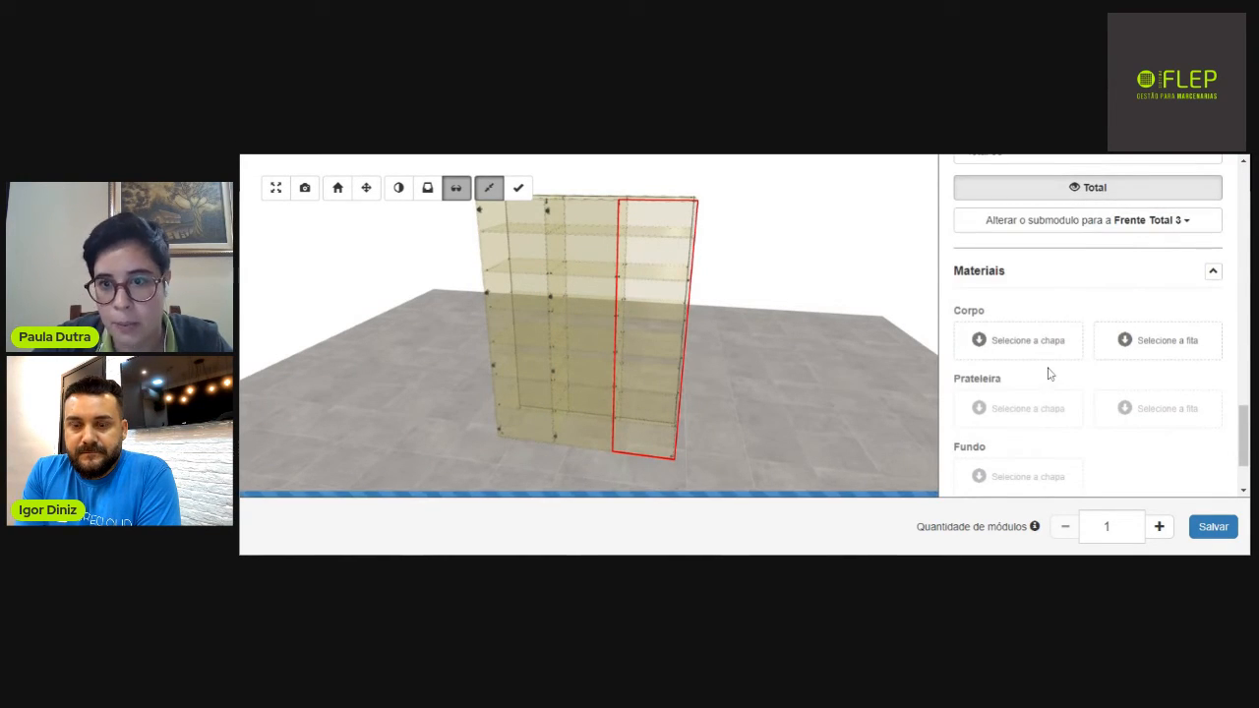
Set the hinge side of column 3's door to Esquerda in its basic settings and check it in the model.
click(1207, 290)
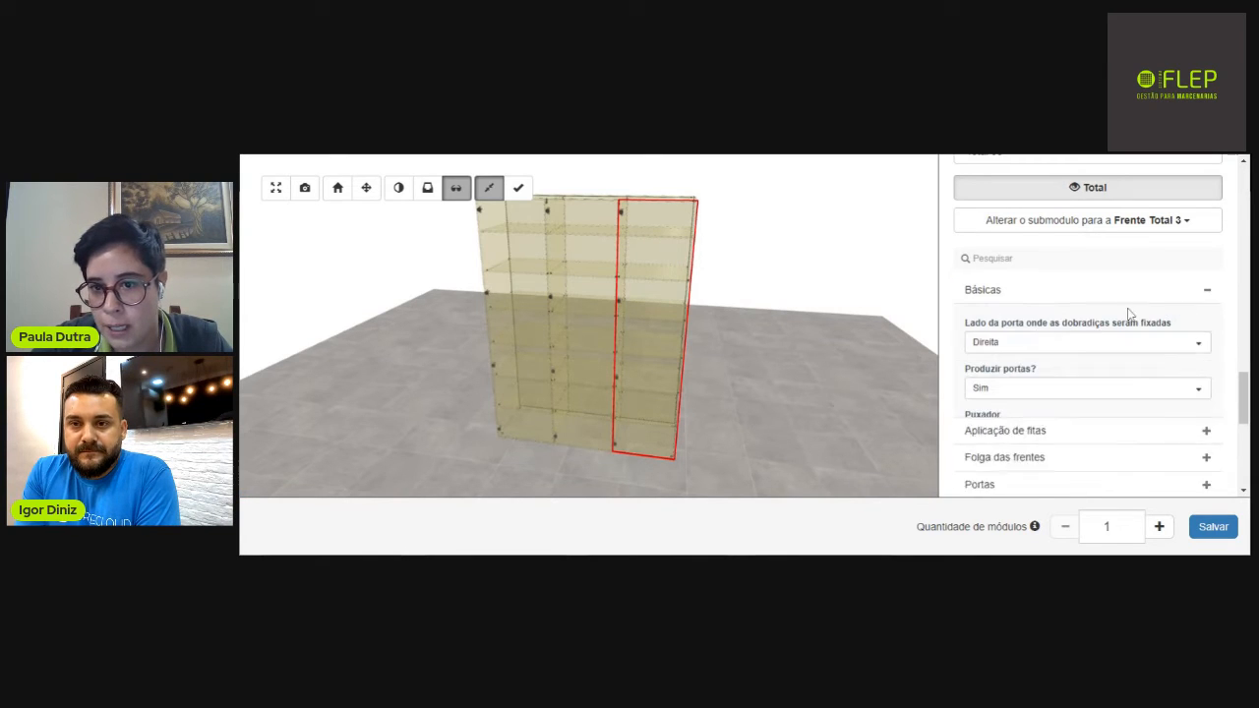
click(1022, 349)
click(1039, 443)
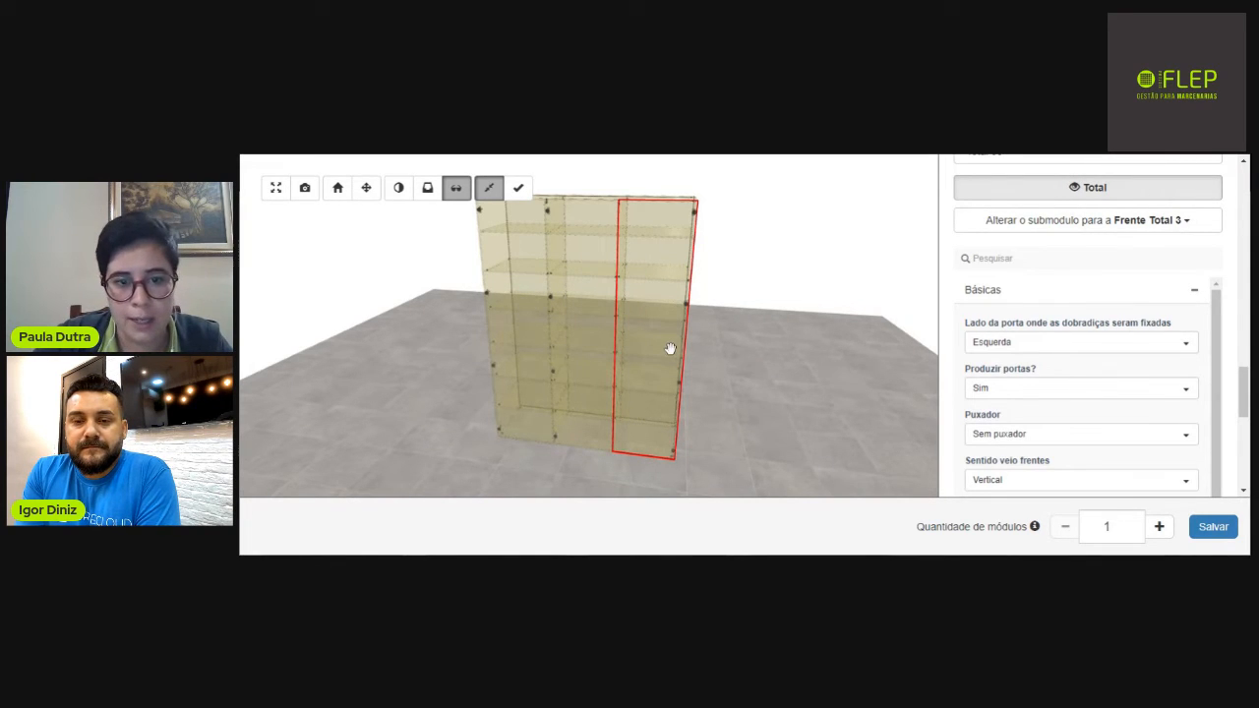
drag(672, 348, 693, 366)
scroll(694, 365, down, 3)
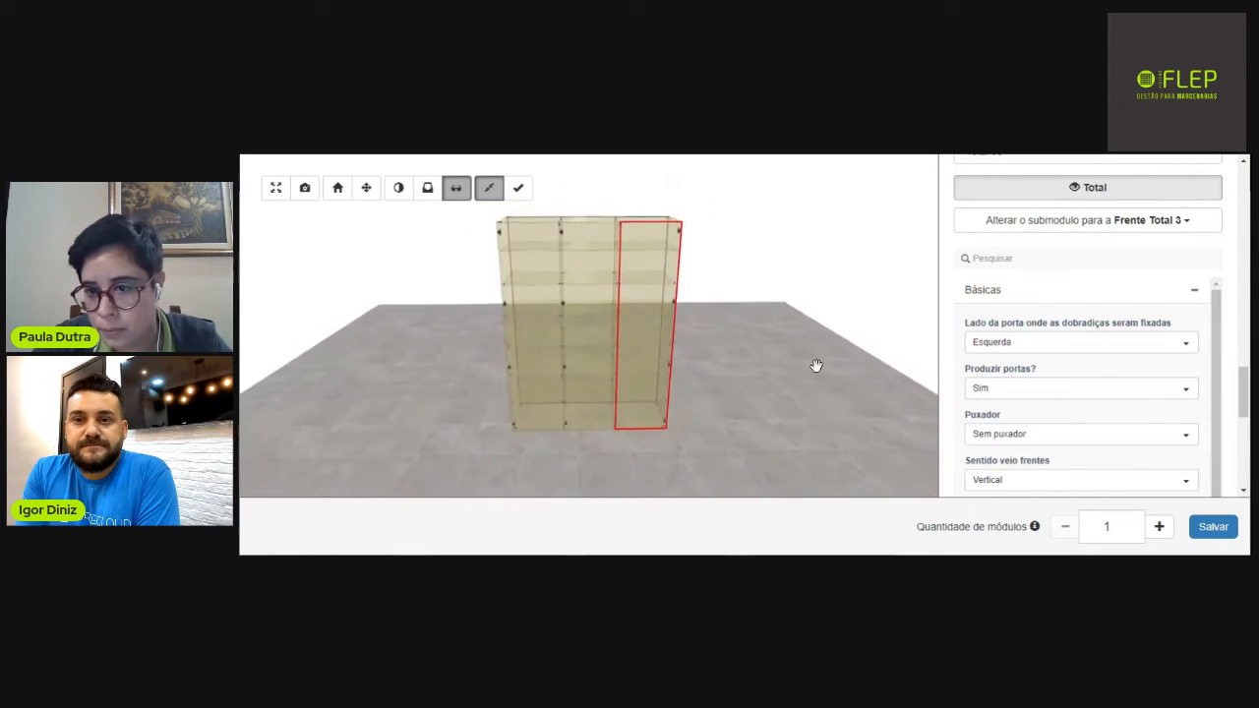
scroll(1215, 386, down, 1)
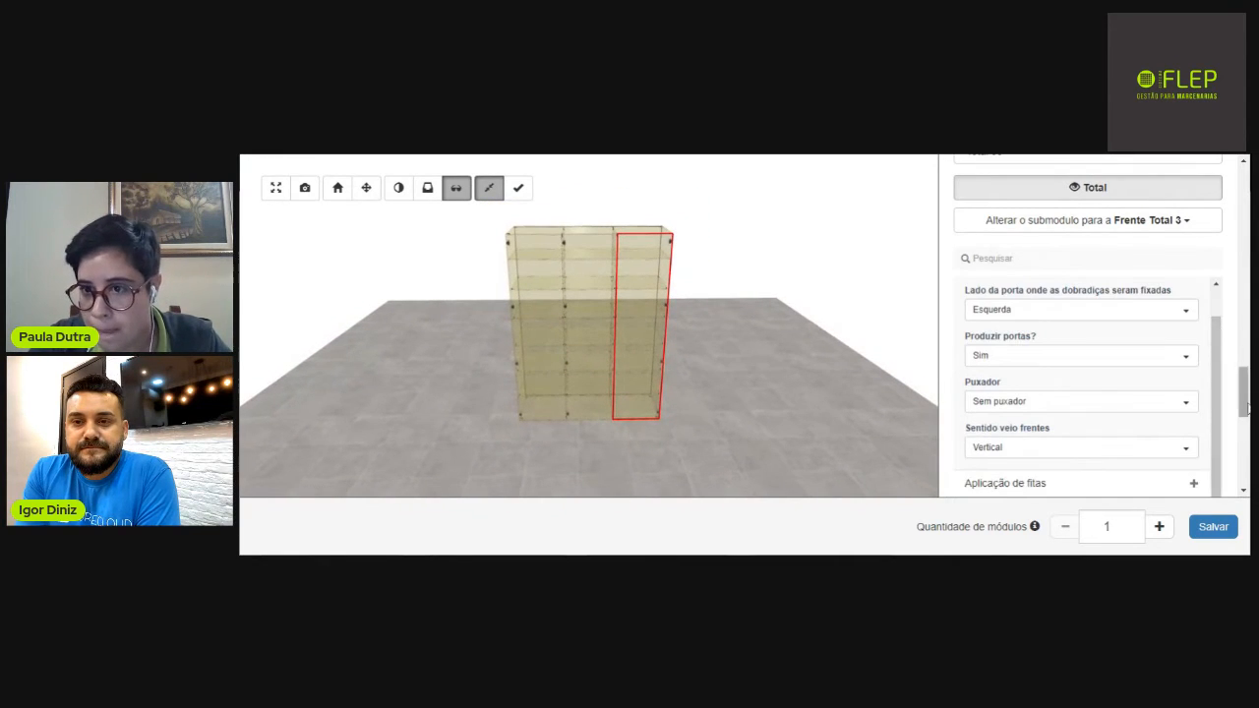
Assign the 15 mm MDF Preto 2F board by Arauco as the cabinet body material.
scroll(1215, 365, down, 5)
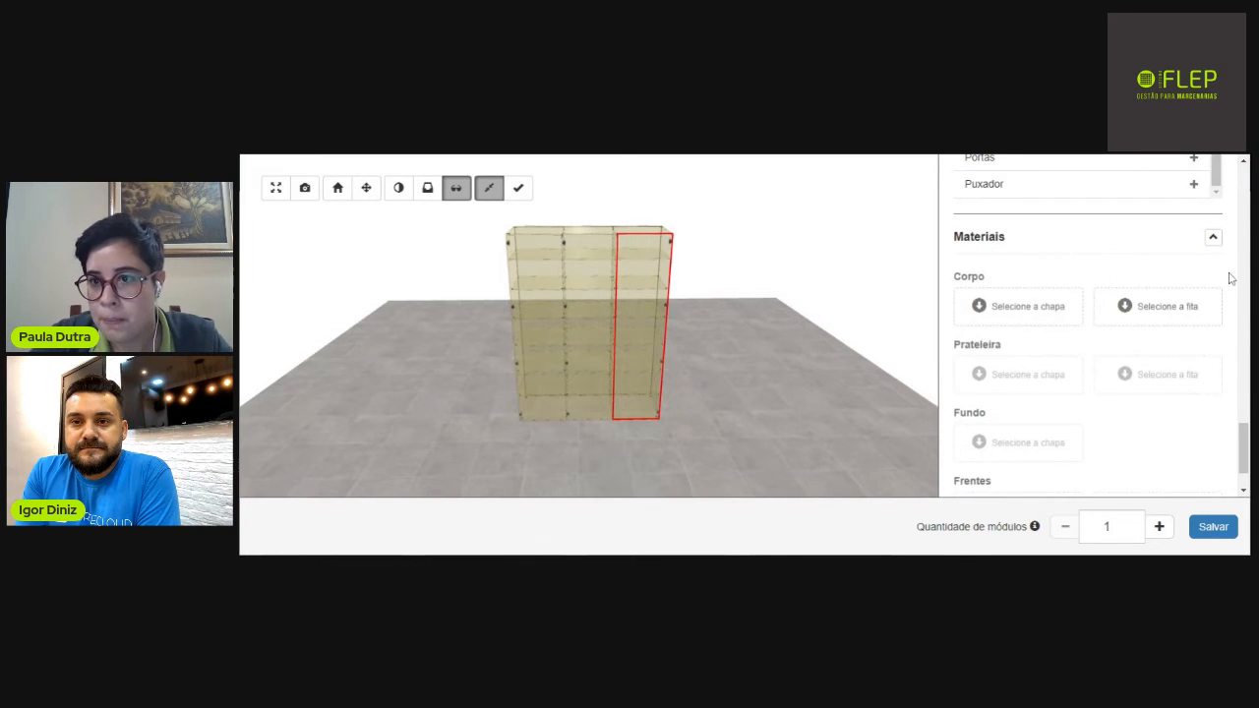
scroll(1138, 297, up, 2)
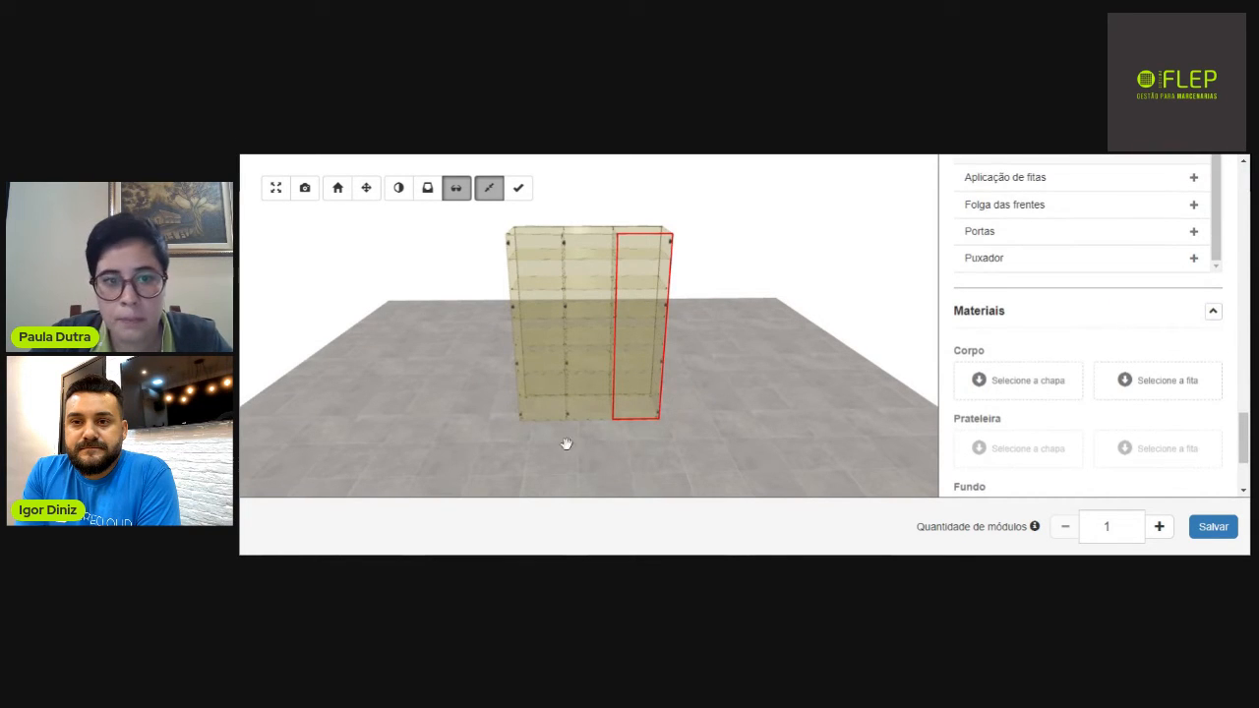
click(1035, 390)
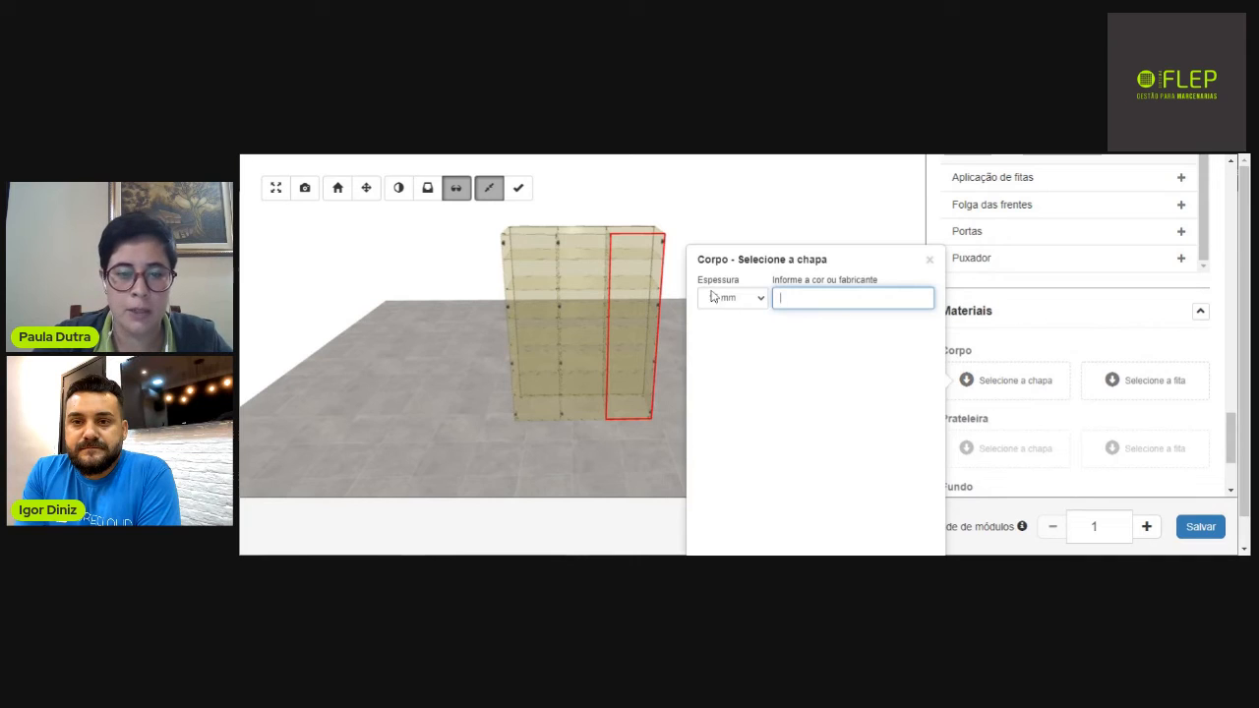
click(747, 306)
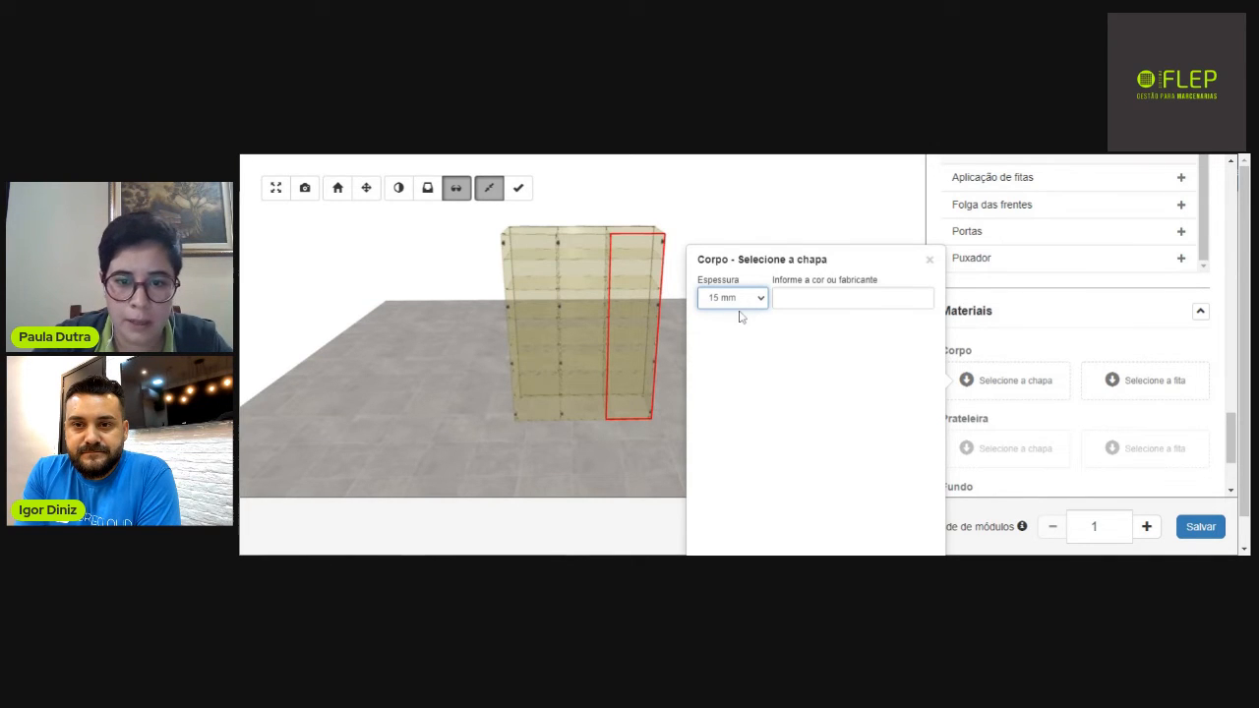
key(Tab)
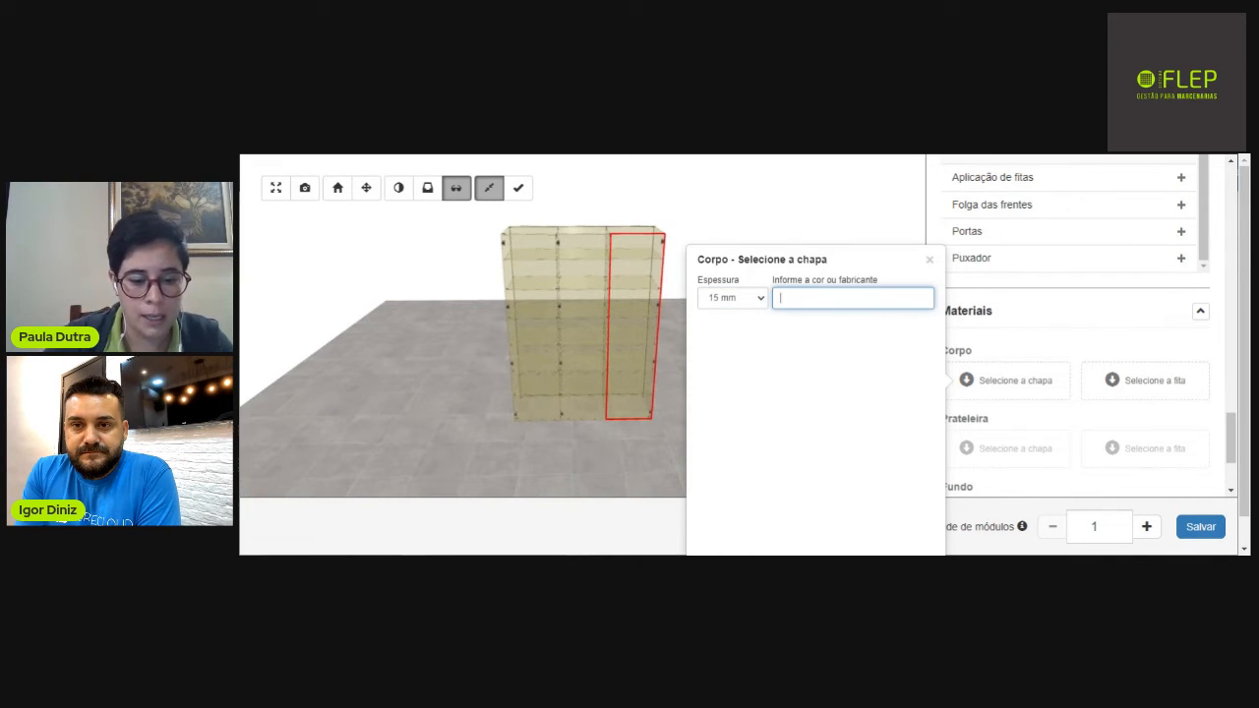
text(preto)
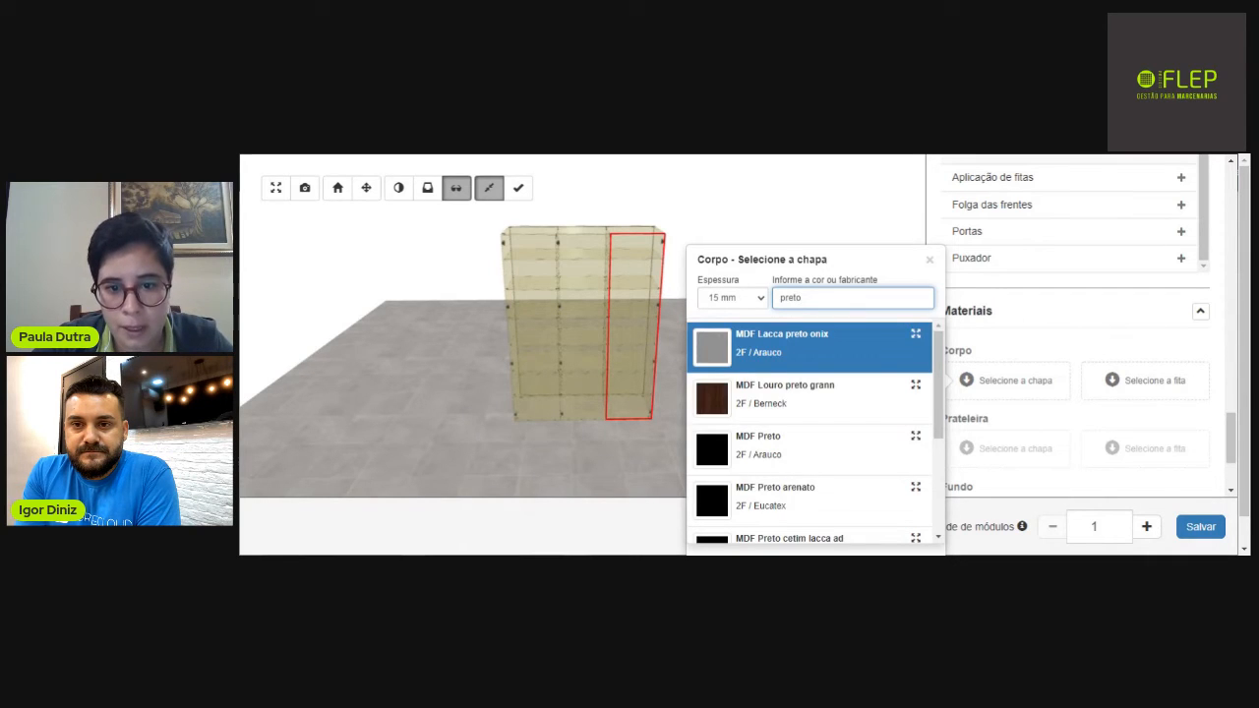
click(794, 451)
scroll(823, 403, up, 3)
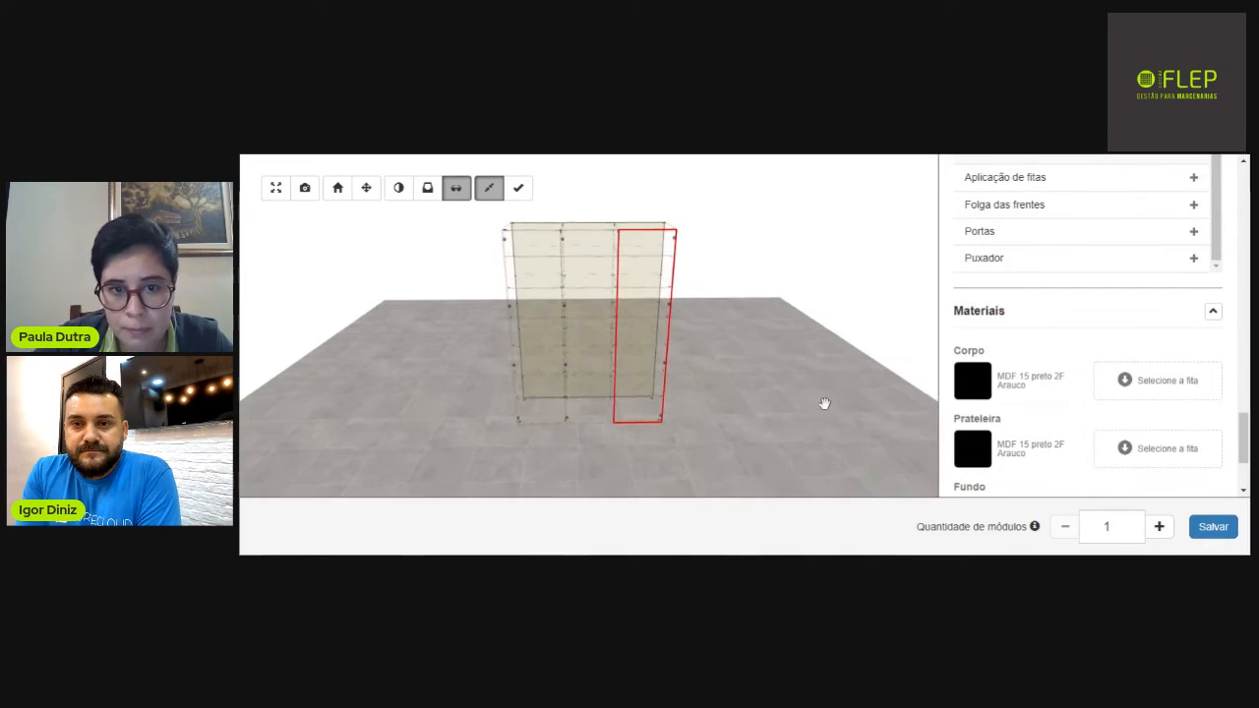
Assign the black Preto brilhante 22 x 0.4 mm edge tape by Proadec to the cabinet body.
click(1169, 383)
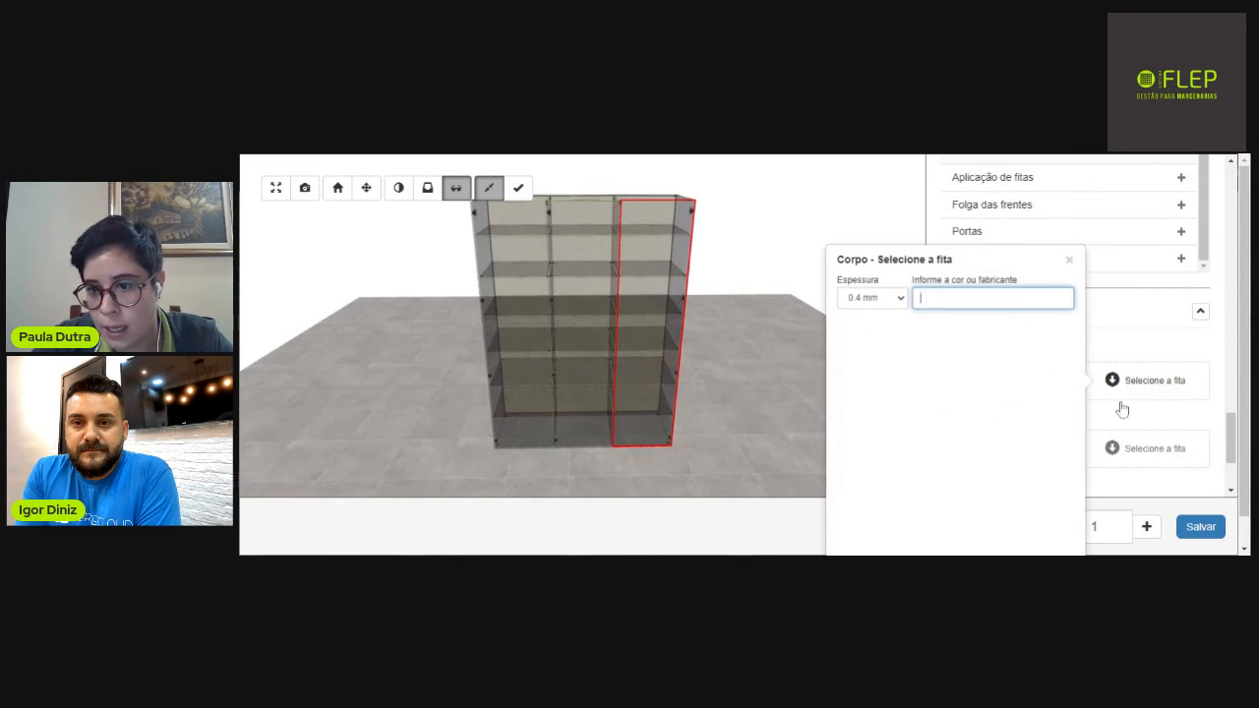
text(preto)
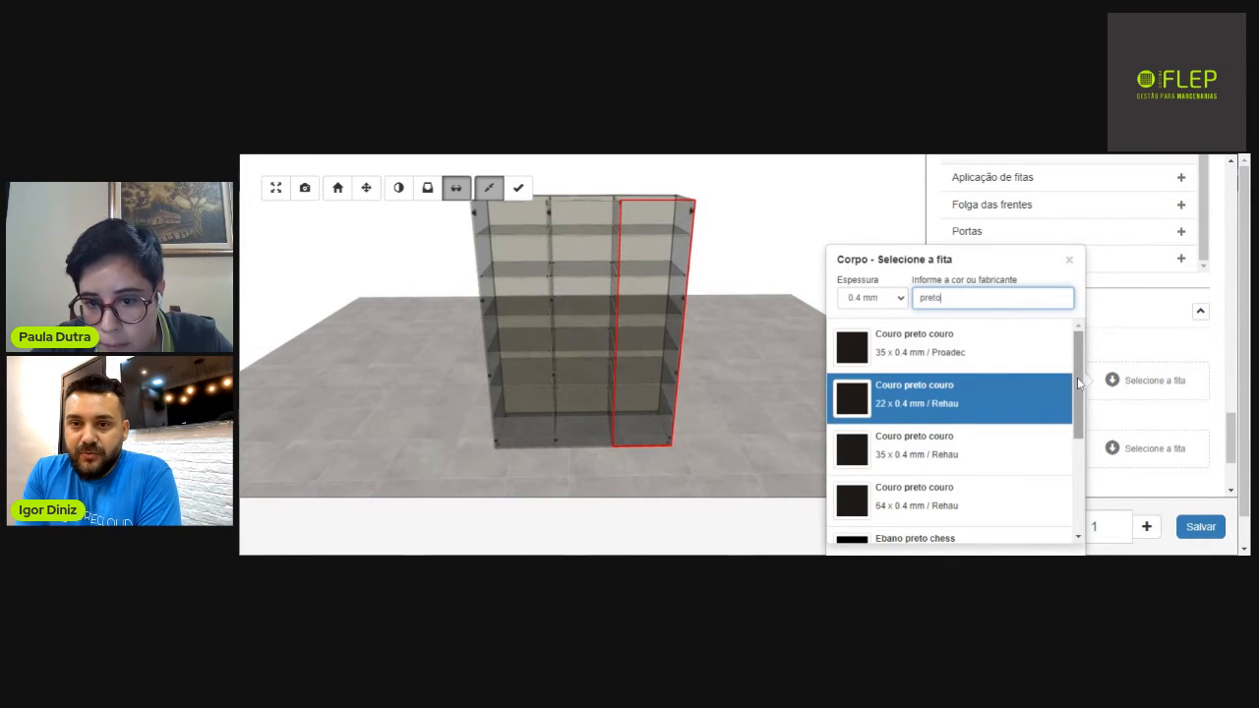
drag(1078, 377, 1077, 487)
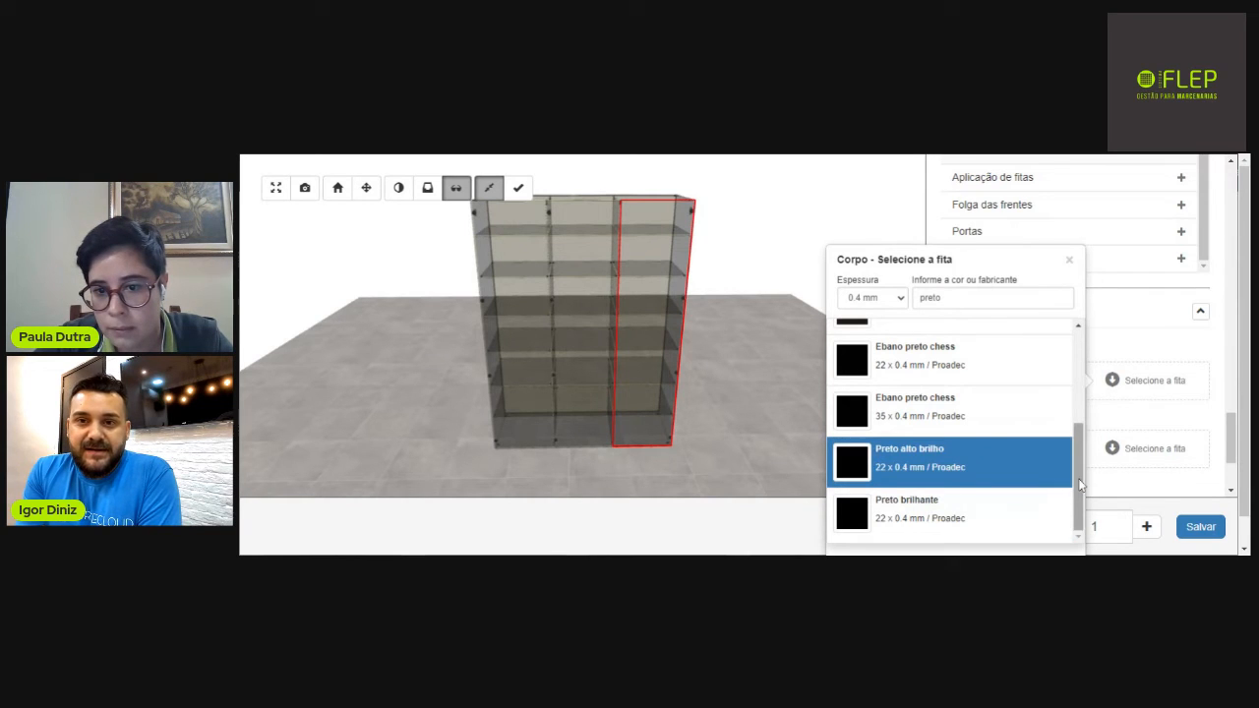
drag(1077, 487, 1079, 452)
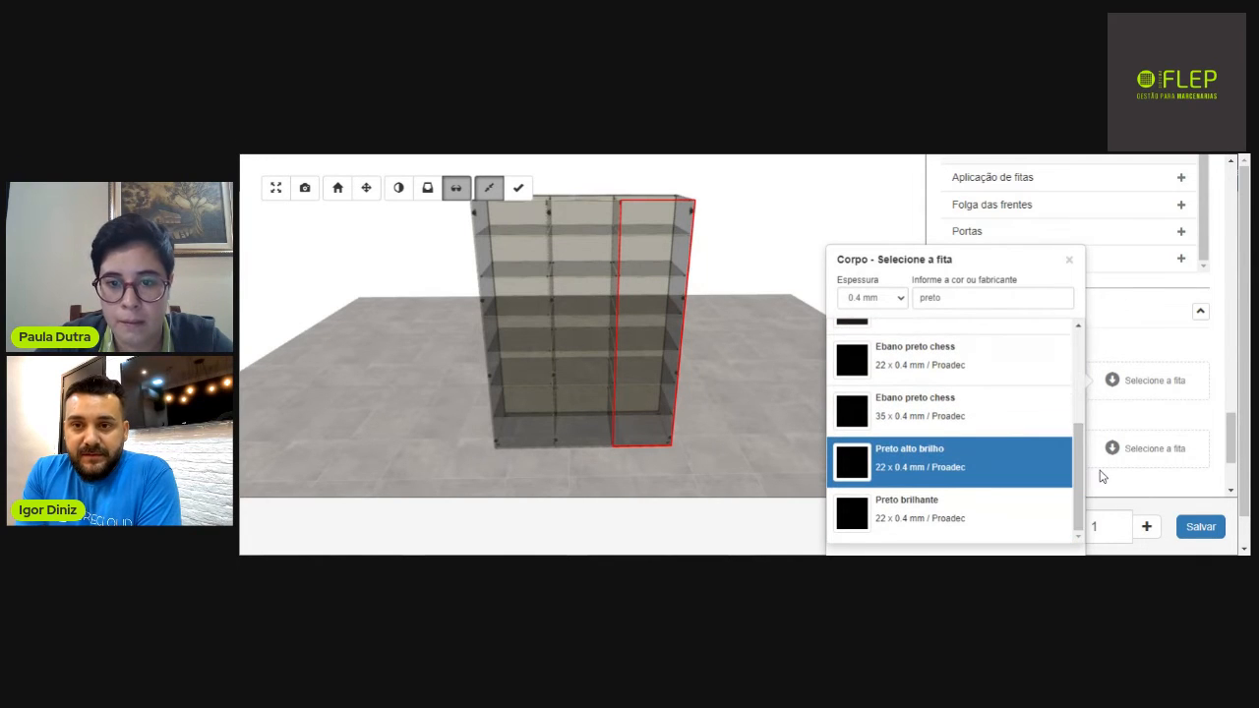
click(935, 526)
click(1113, 383)
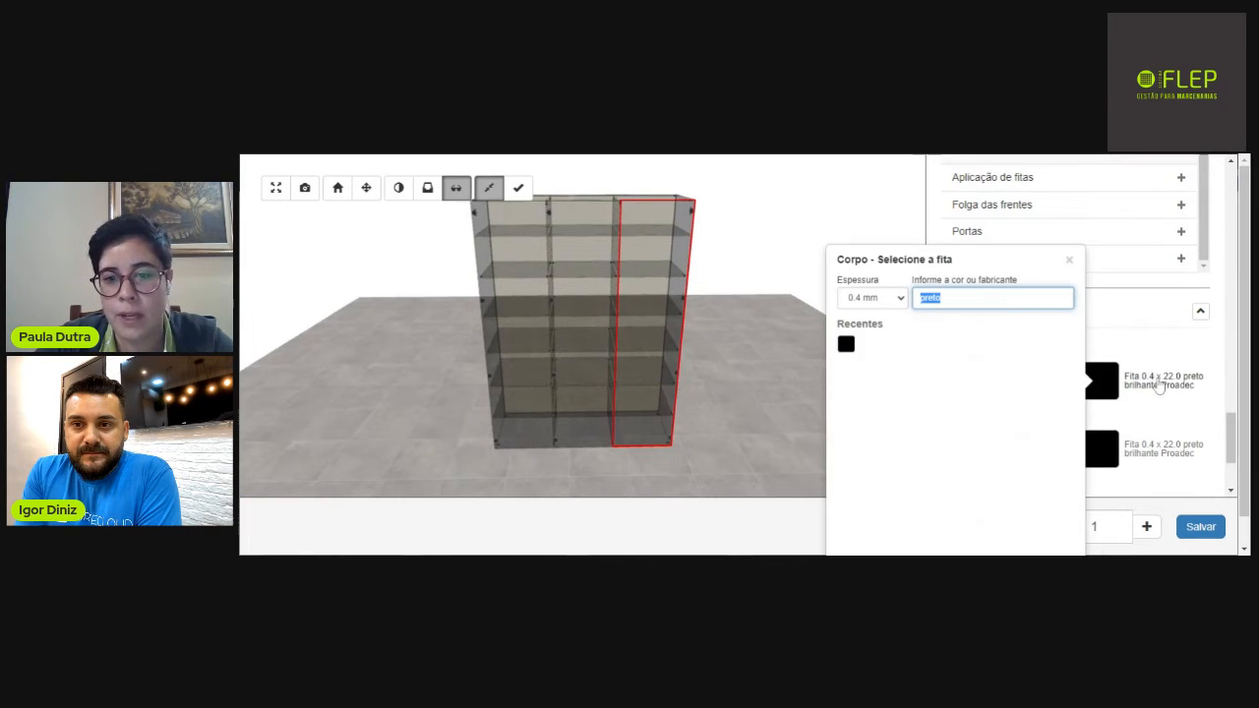
click(943, 298)
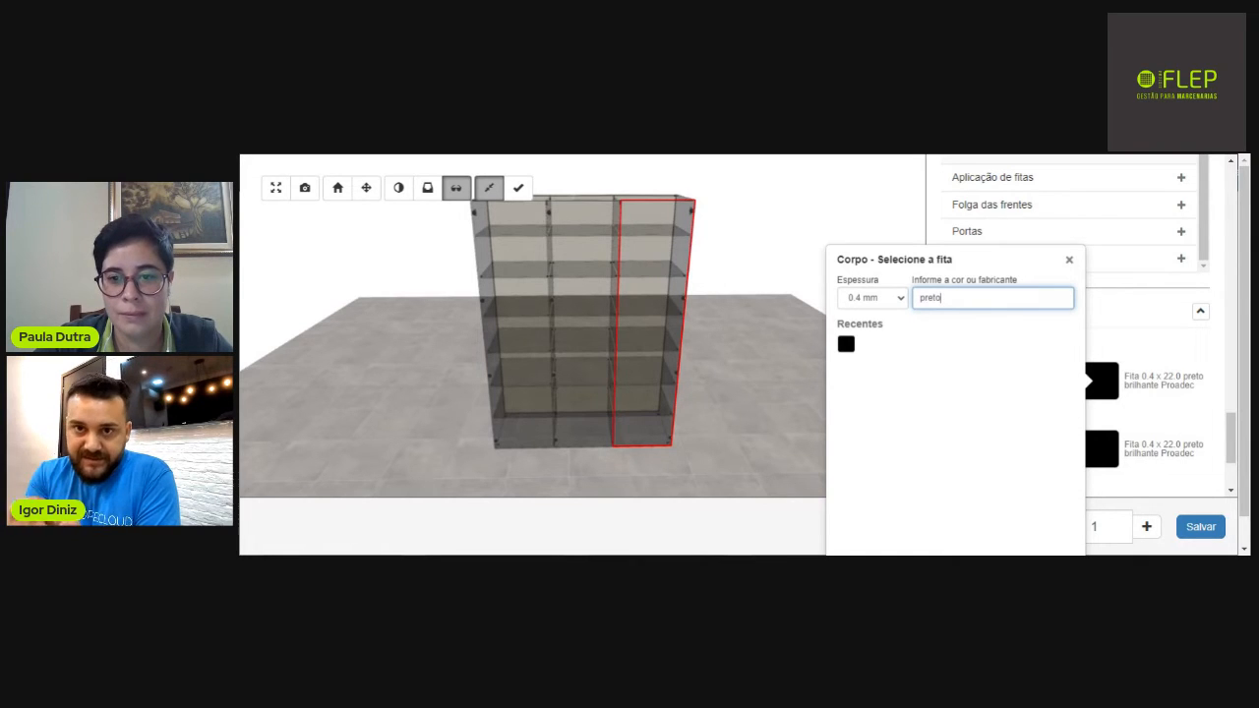
click(1069, 259)
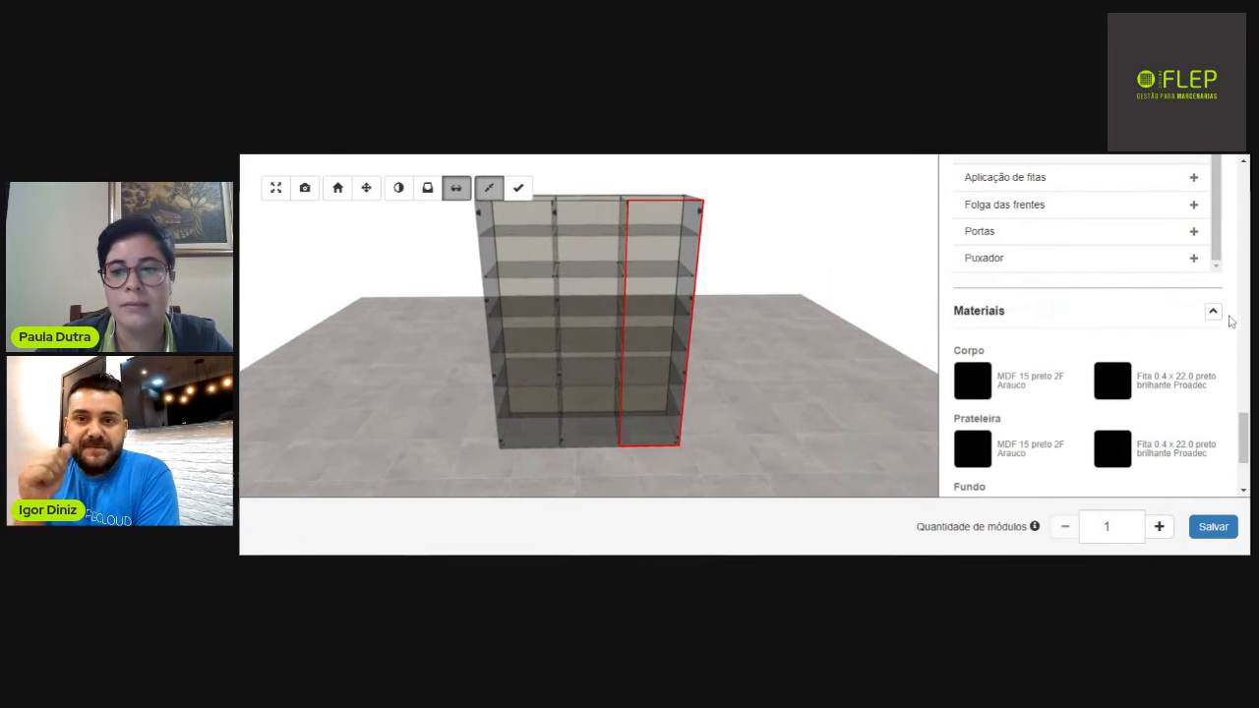
Assign the 6 mm HDF Branco texturizado 1F board by Berneck as the back panel material.
scroll(1246, 408, down, 3)
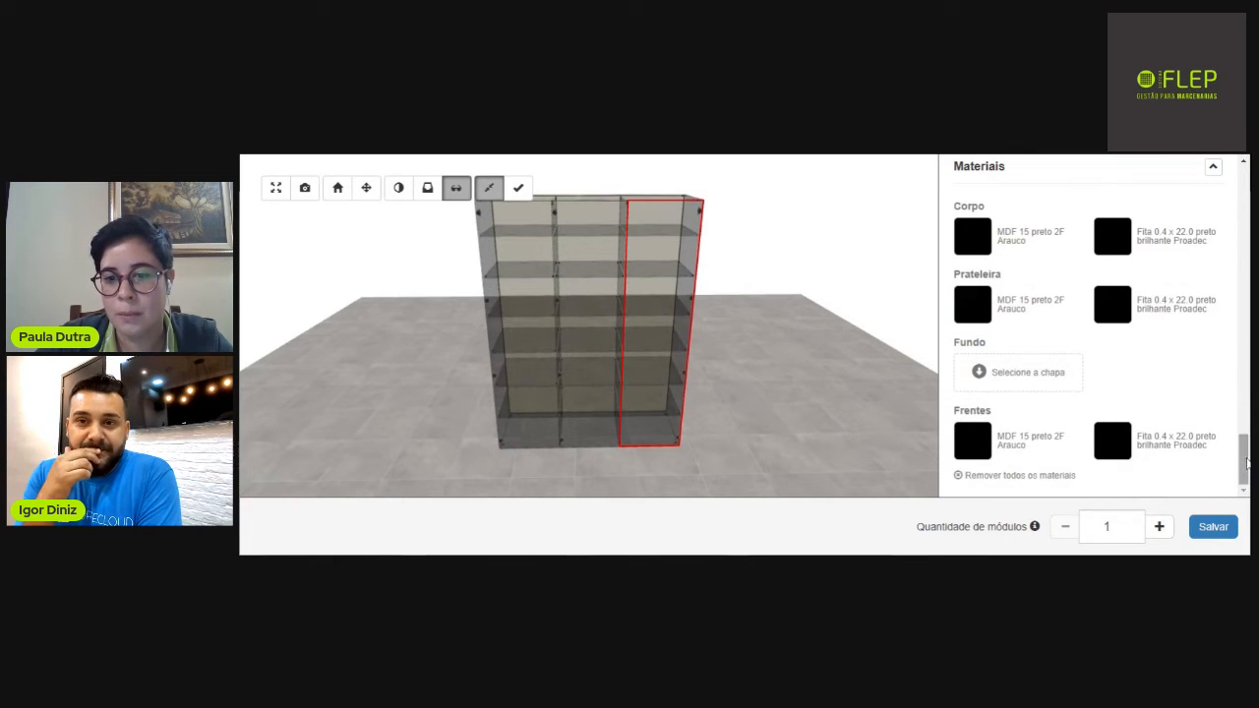
click(1044, 384)
text(branc)
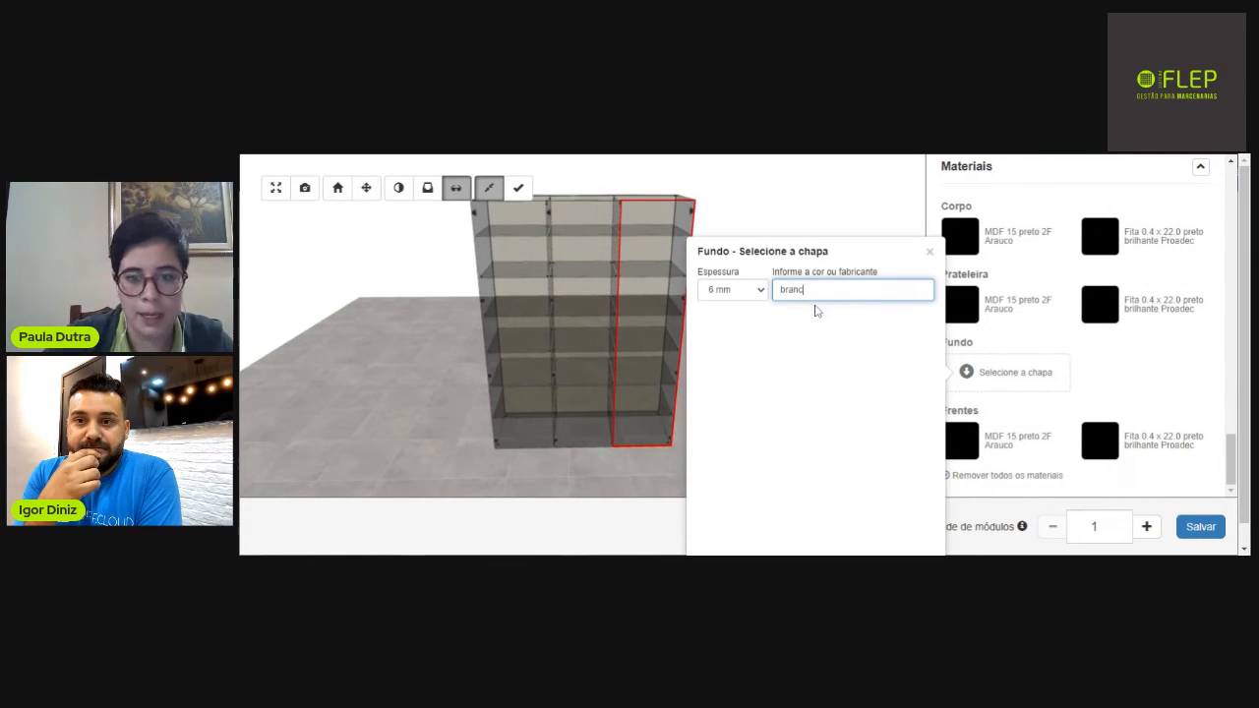
text(o)
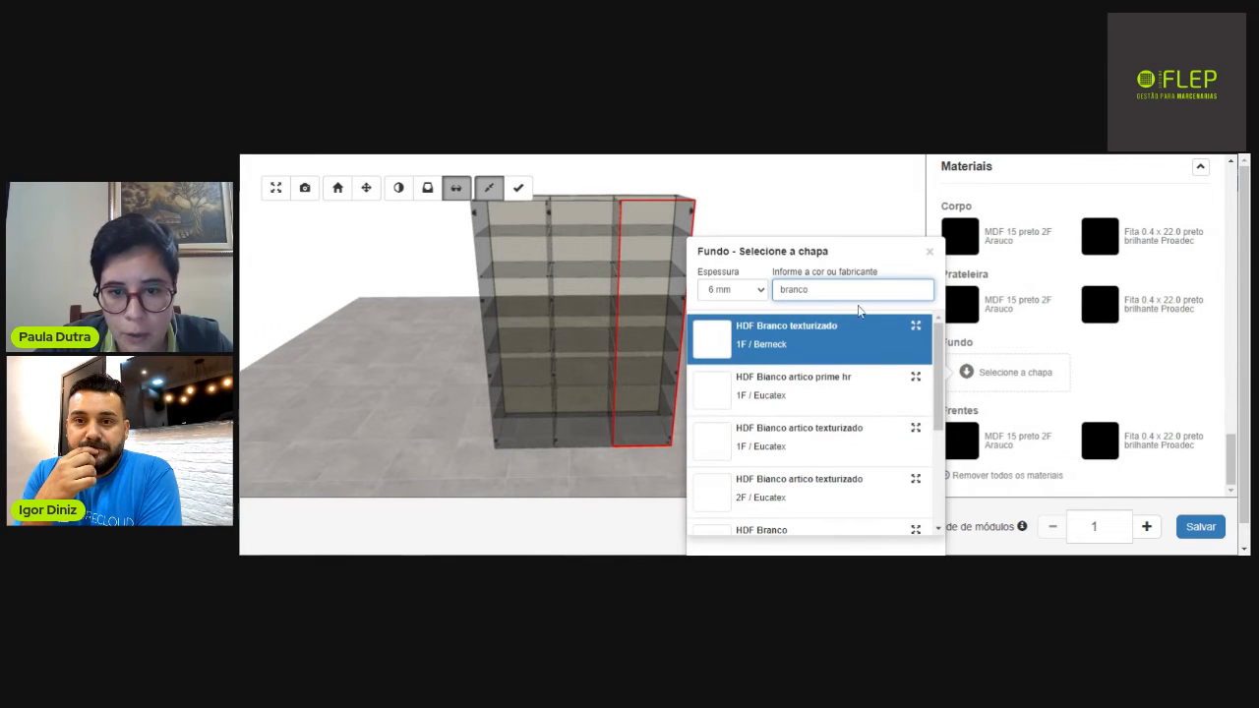
click(811, 342)
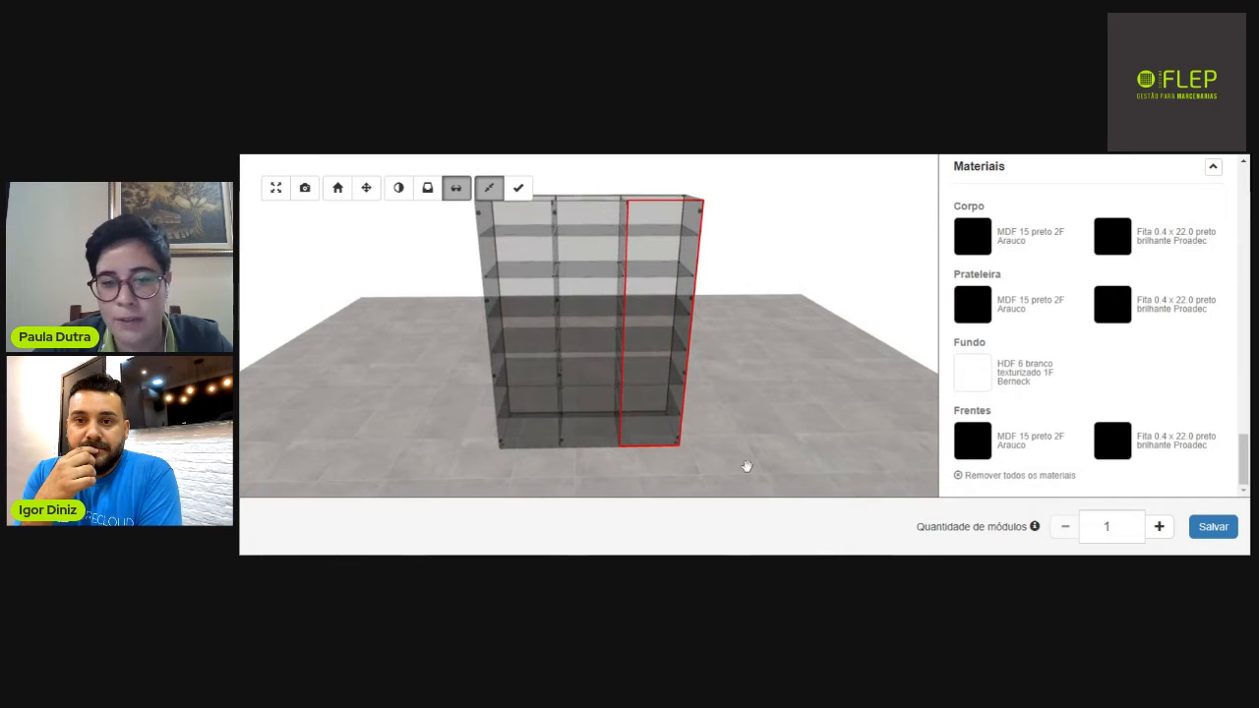
drag(579, 390, 603, 269)
drag(659, 237, 689, 382)
scroll(495, 301, down, 4)
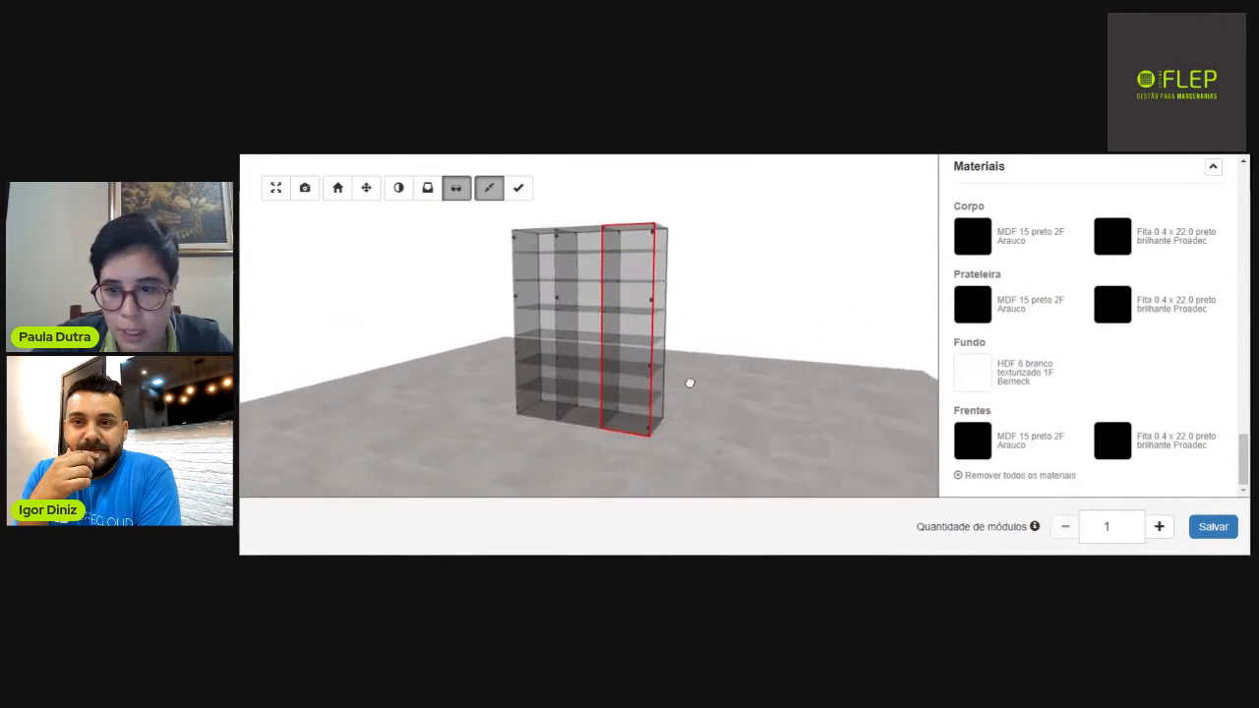
Set the edge-tape application on the dividers to Apenas a frente in the module's advanced preferences.
drag(1243, 481, 1243, 243)
click(1151, 224)
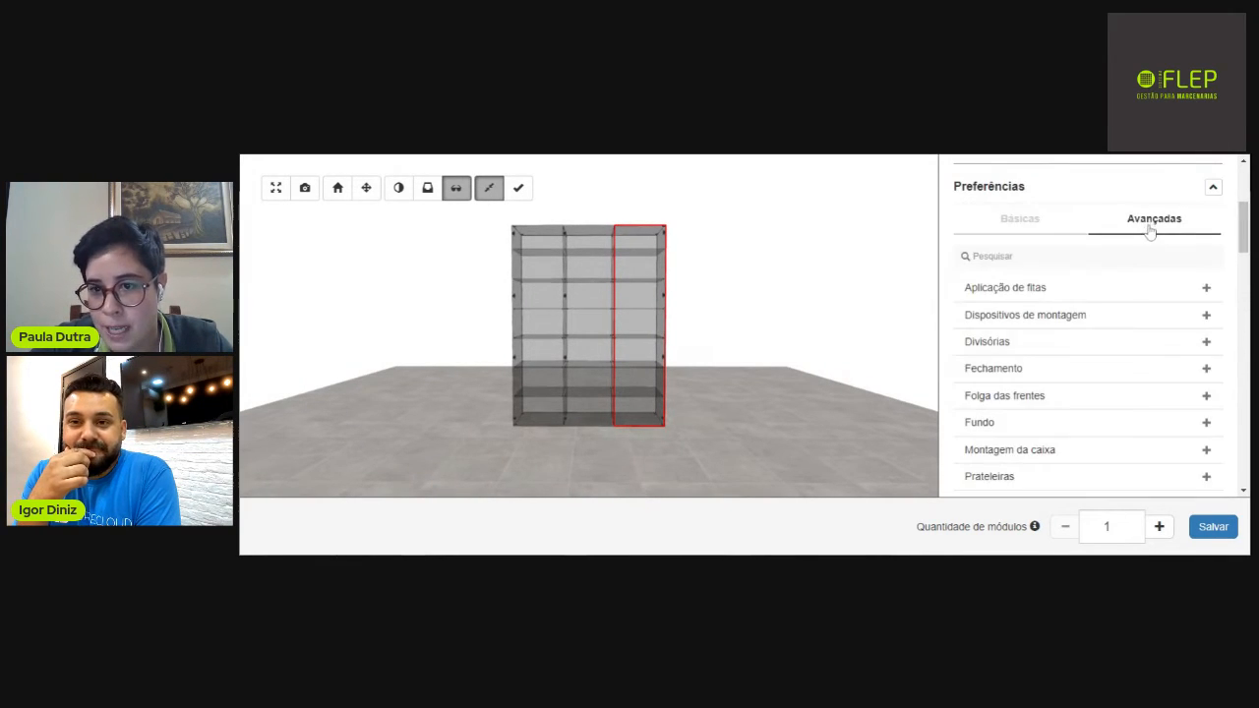
click(1206, 289)
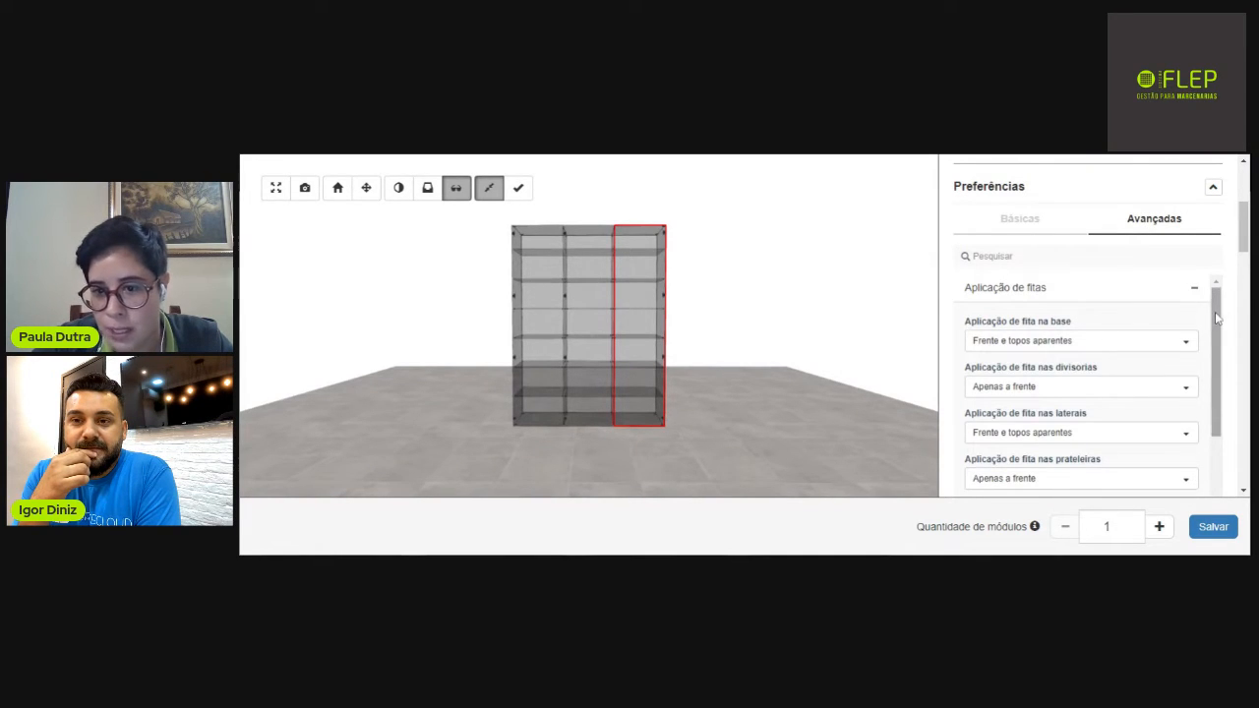
drag(1219, 317, 1218, 368)
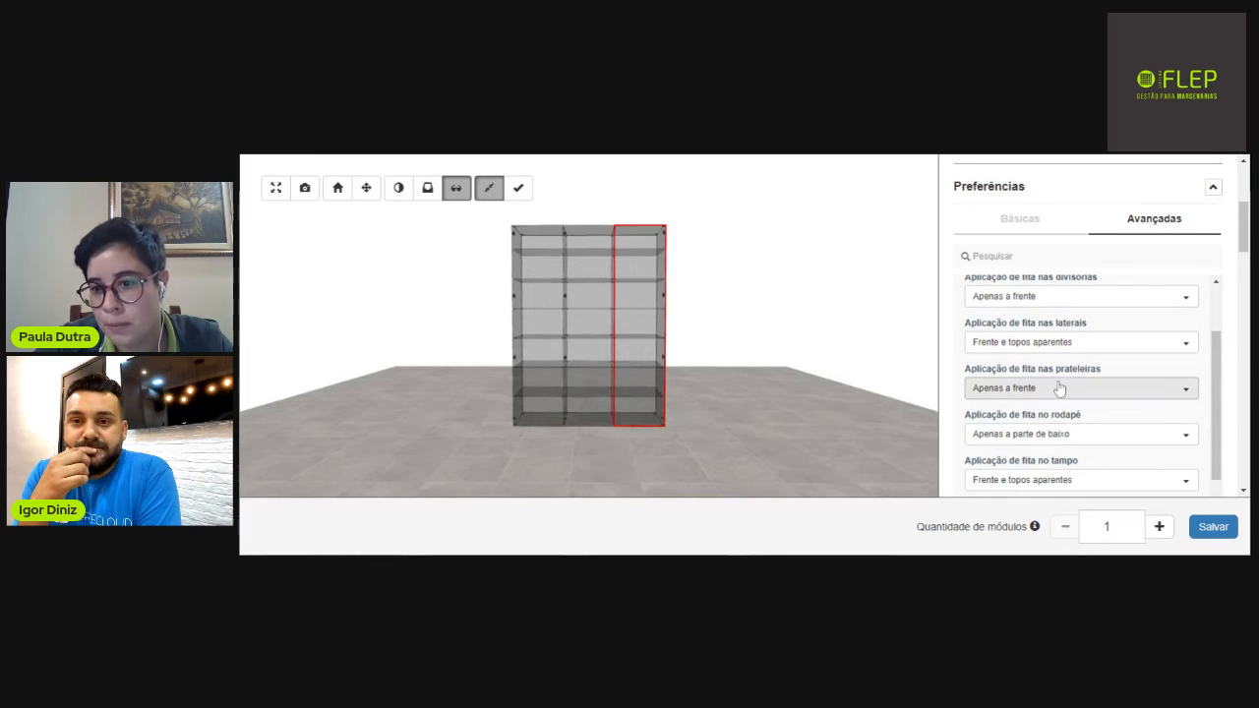
click(1014, 305)
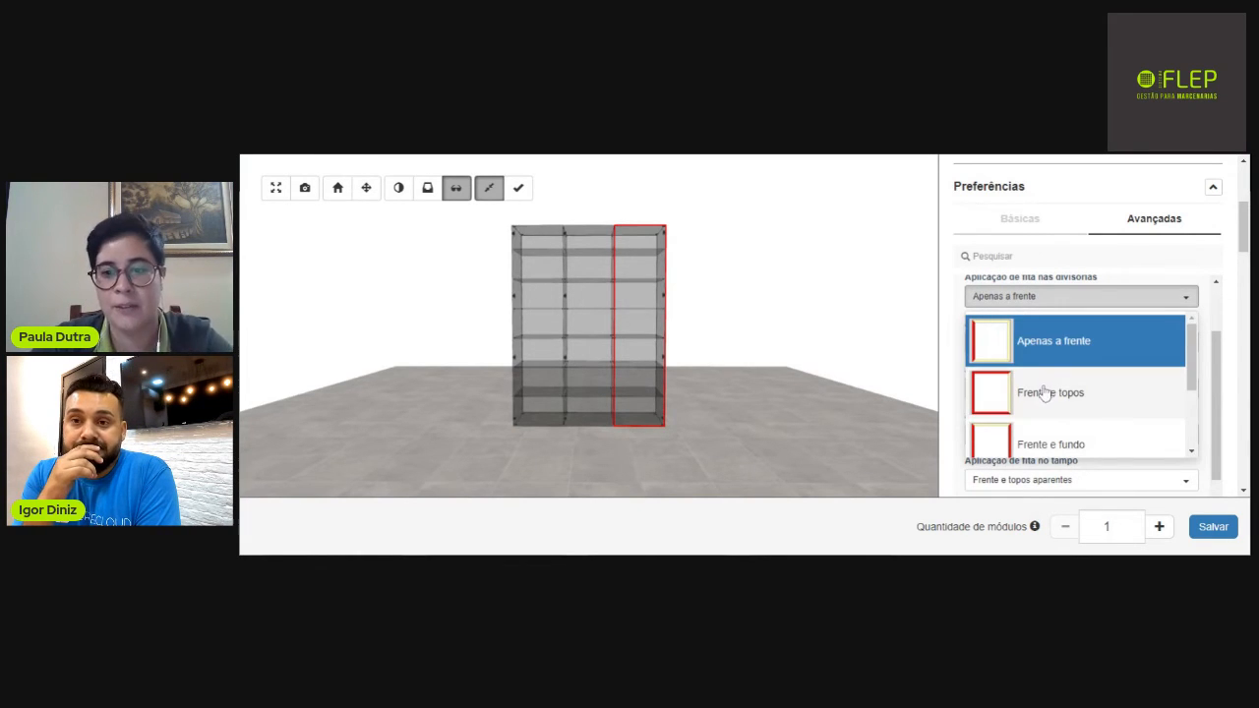
click(1061, 343)
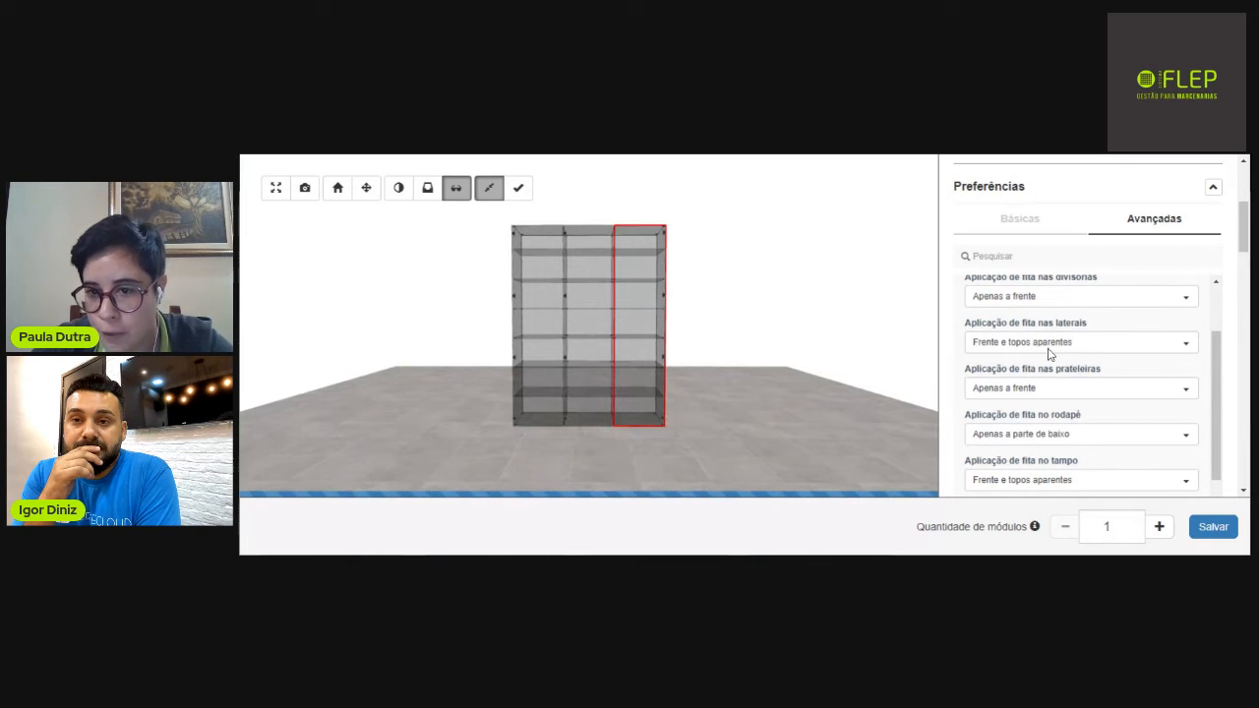
Review the edge-tape application options for the side panels without changing the selection, and close the edge-tape preferences.
click(1052, 344)
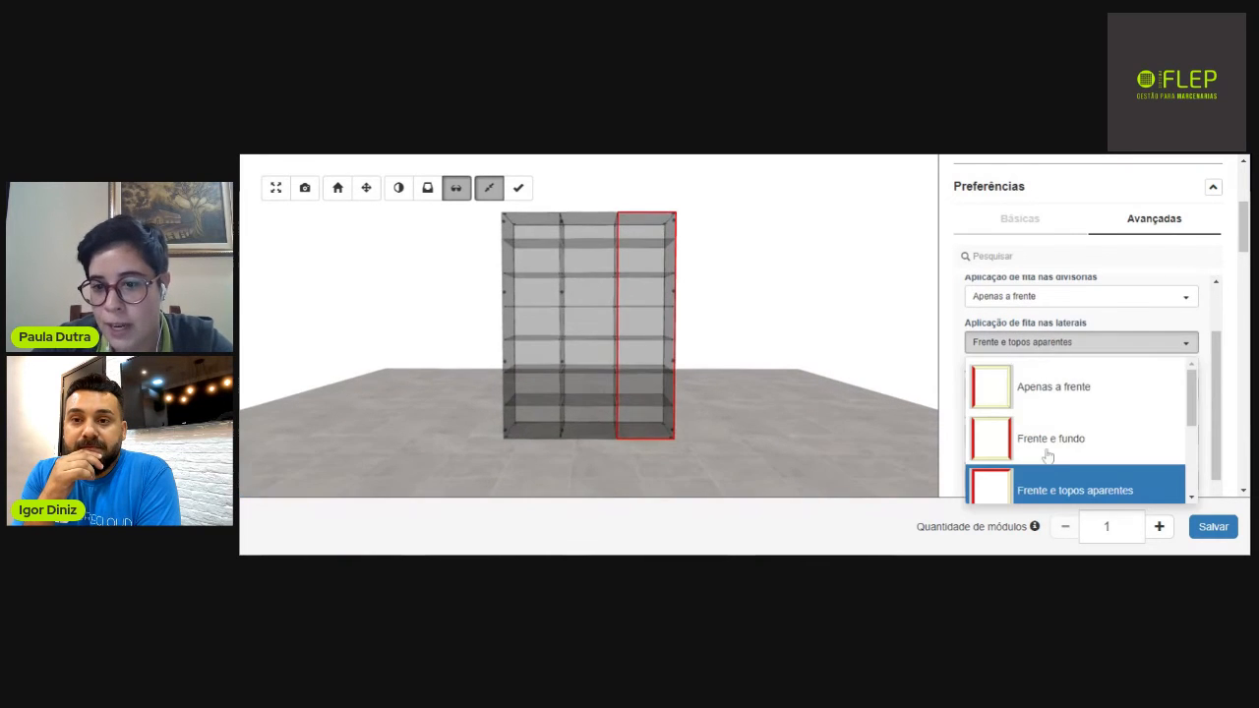
drag(1191, 395, 1190, 413)
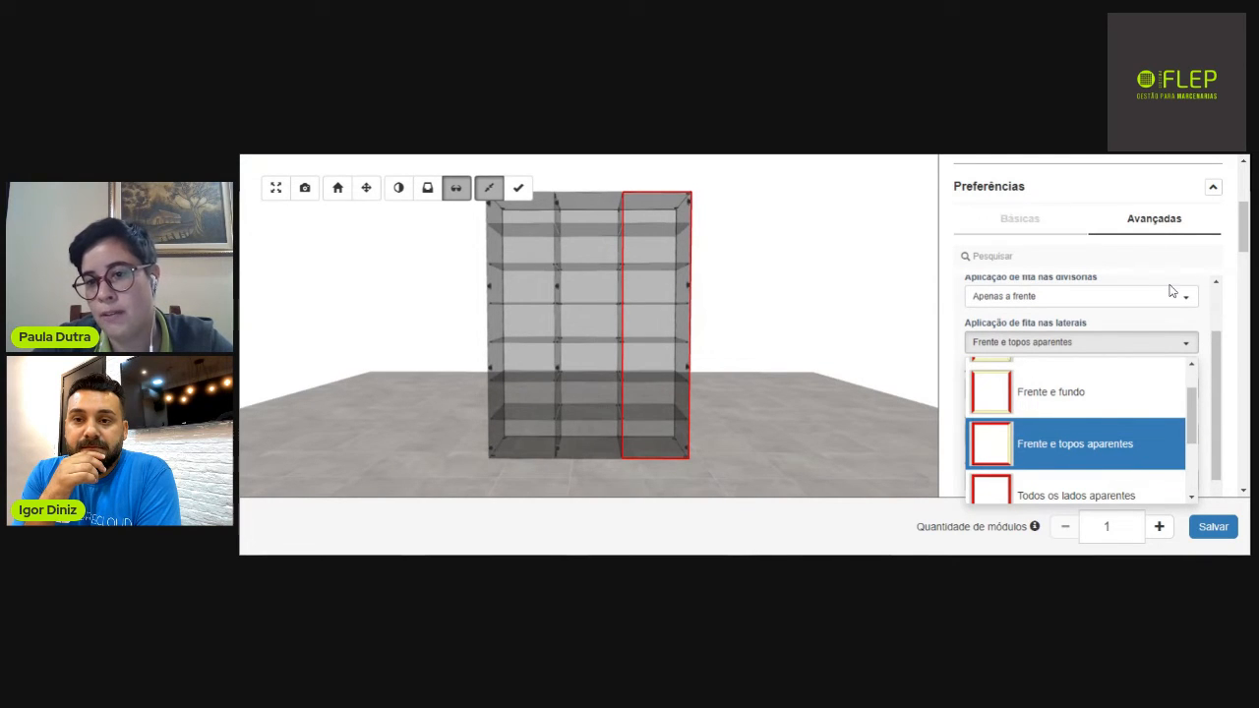
click(1211, 397)
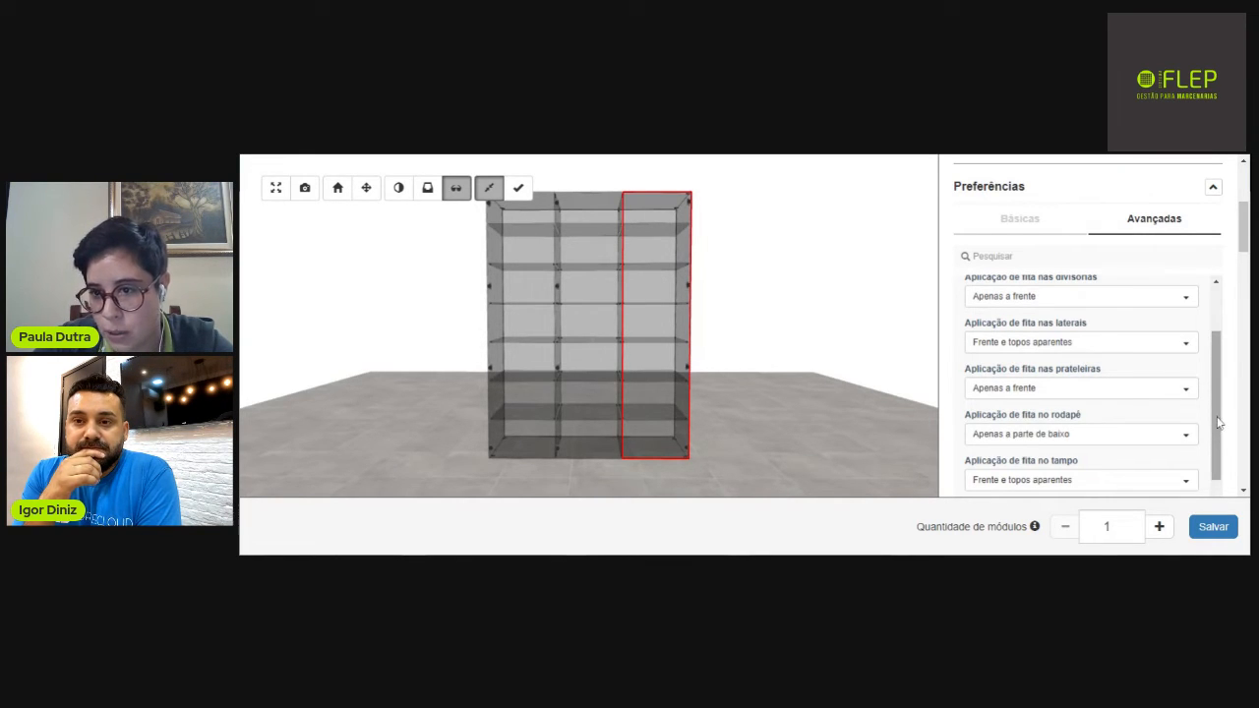
drag(1215, 433, 1220, 367)
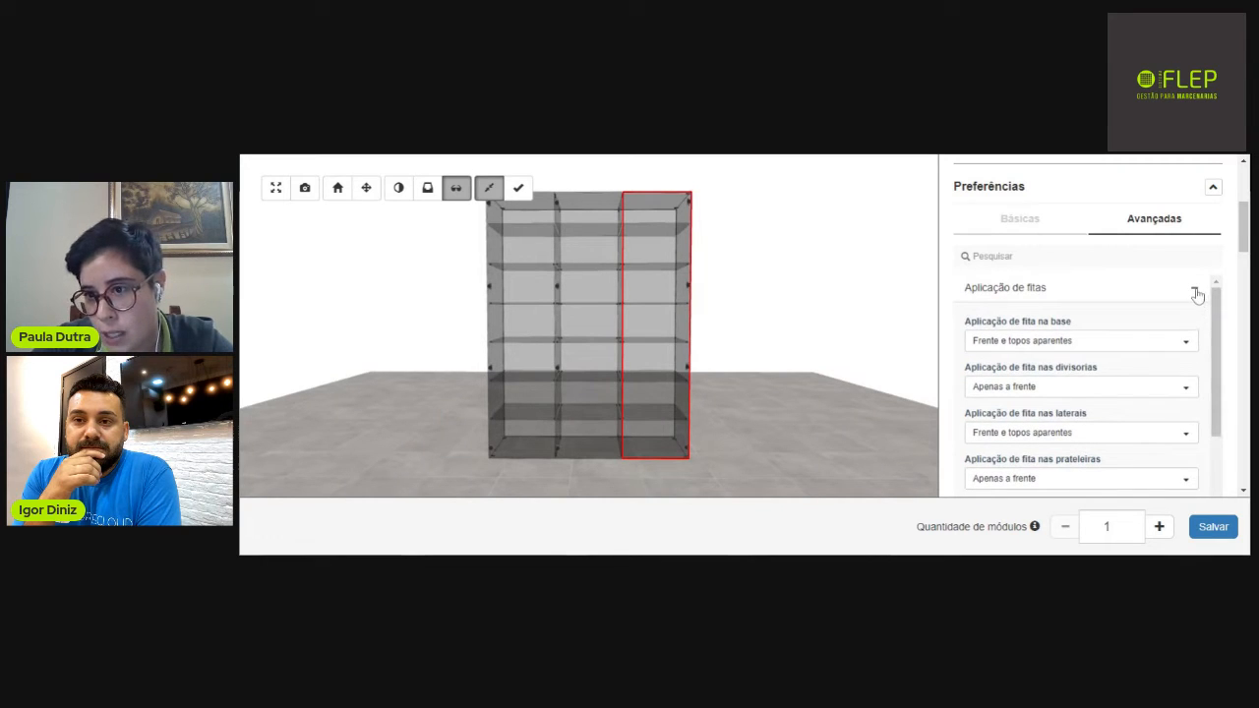
click(1196, 291)
Set the shelf assembly device to Tab 15 mm in the advanced preferences.
click(1207, 316)
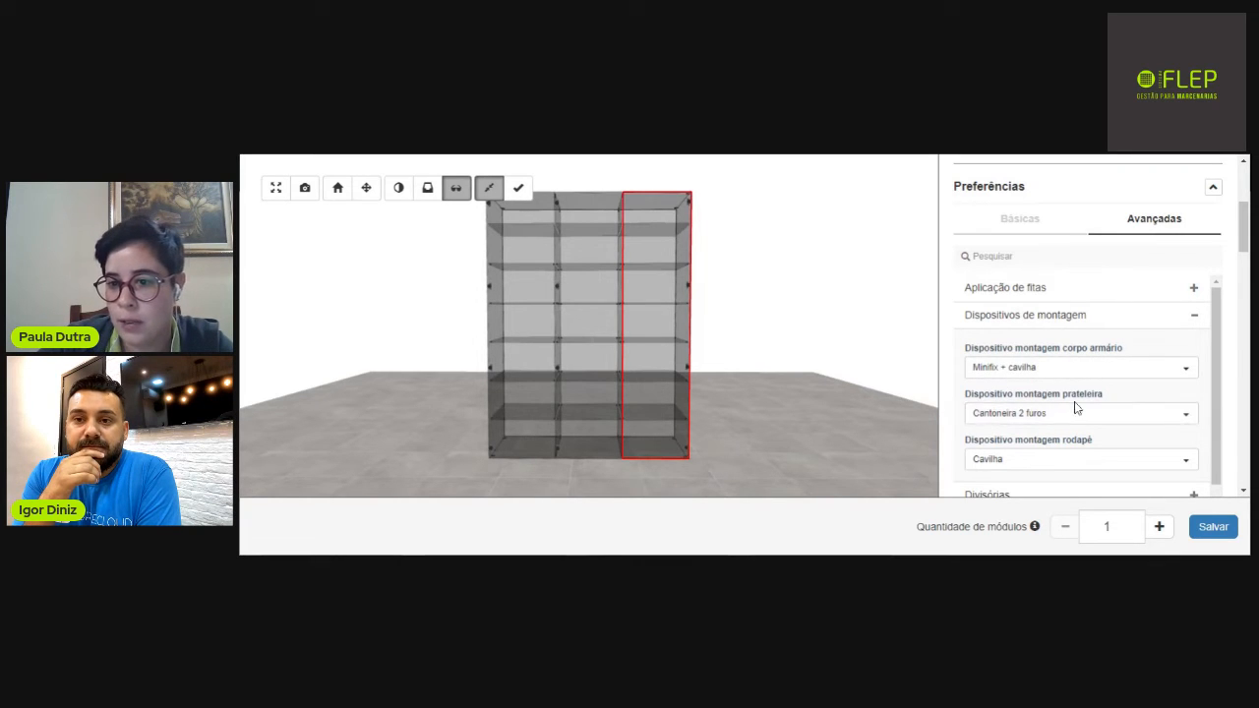
click(1003, 417)
scroll(1128, 536, down, 4)
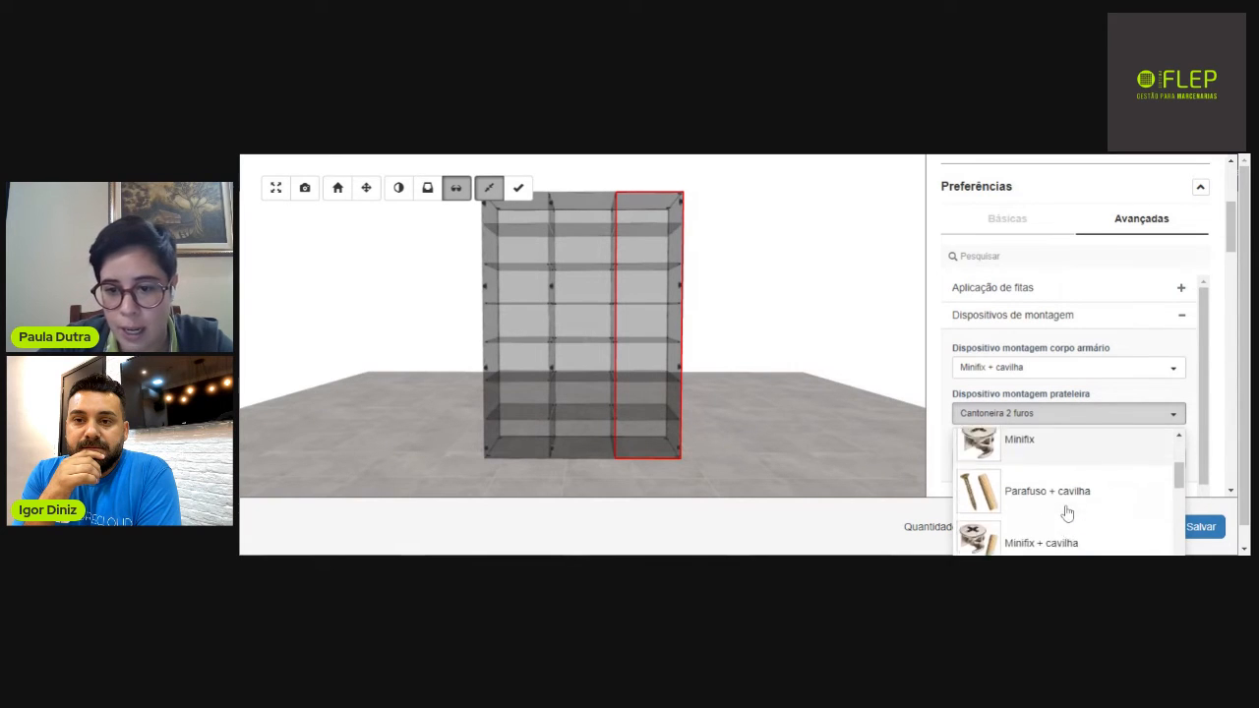
scroll(1023, 513, down, 3)
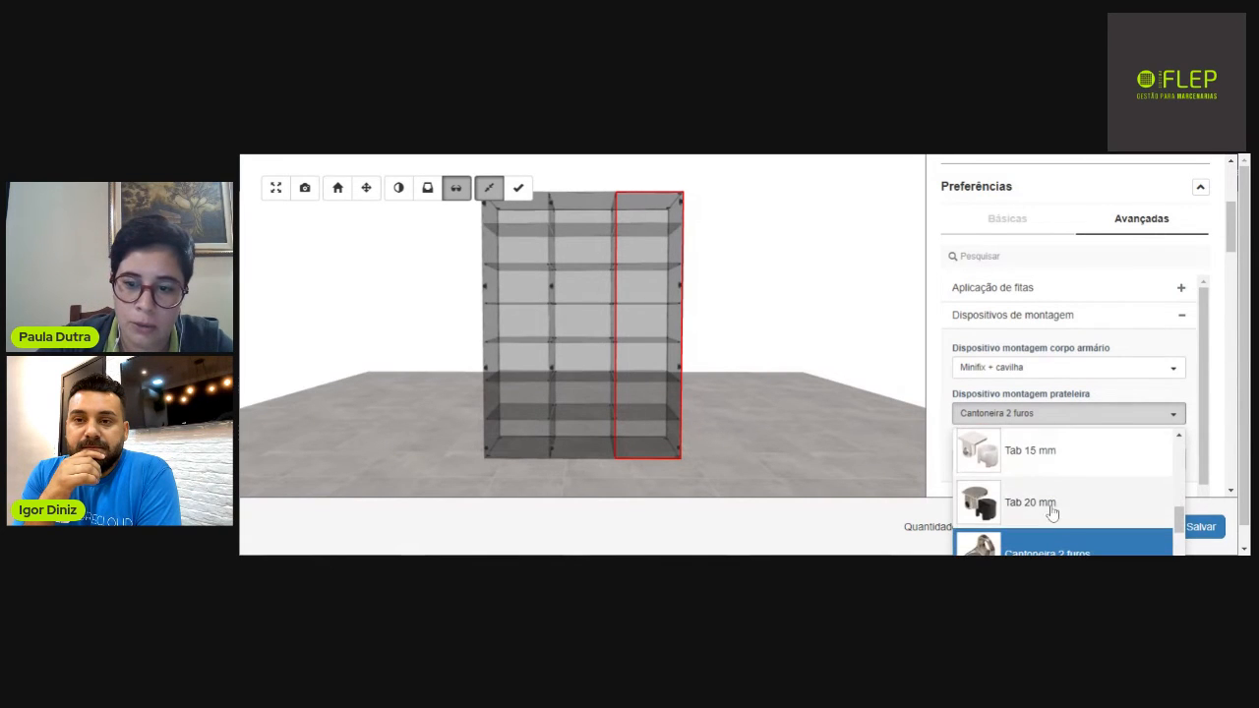
click(1038, 458)
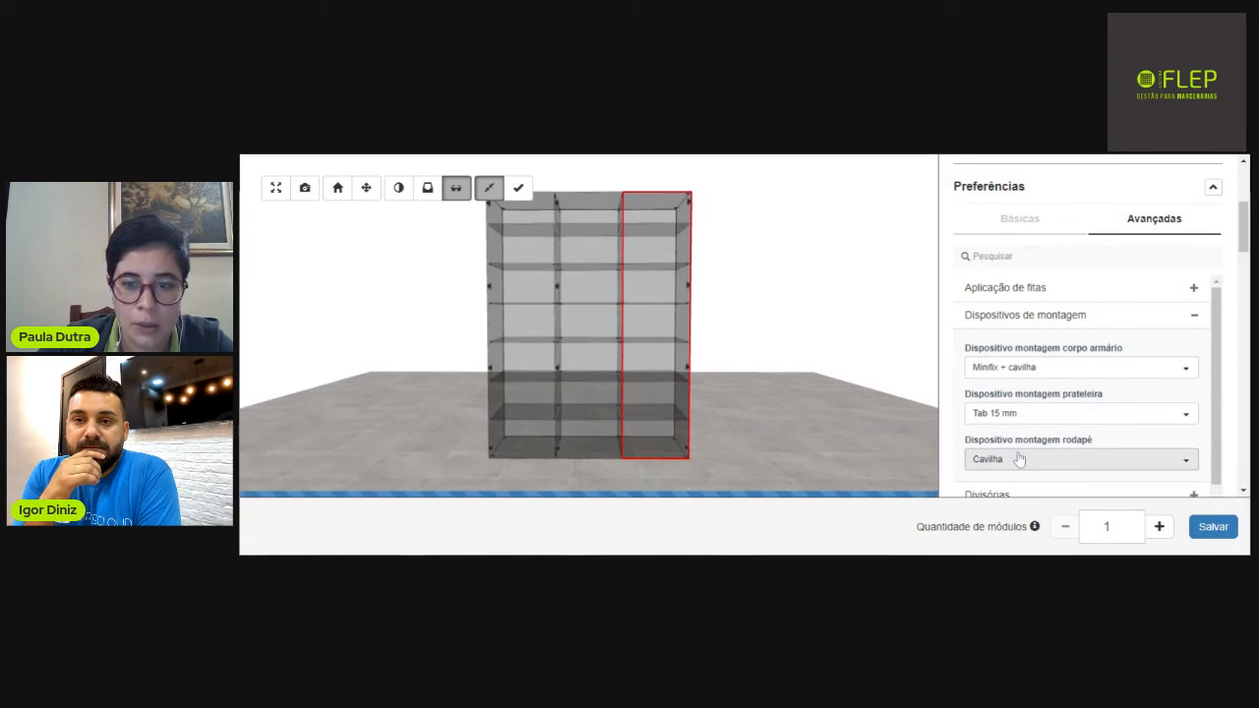
Set the baseboard (rodapé) assembly device to Parafuso and close the assembly device preferences.
click(995, 468)
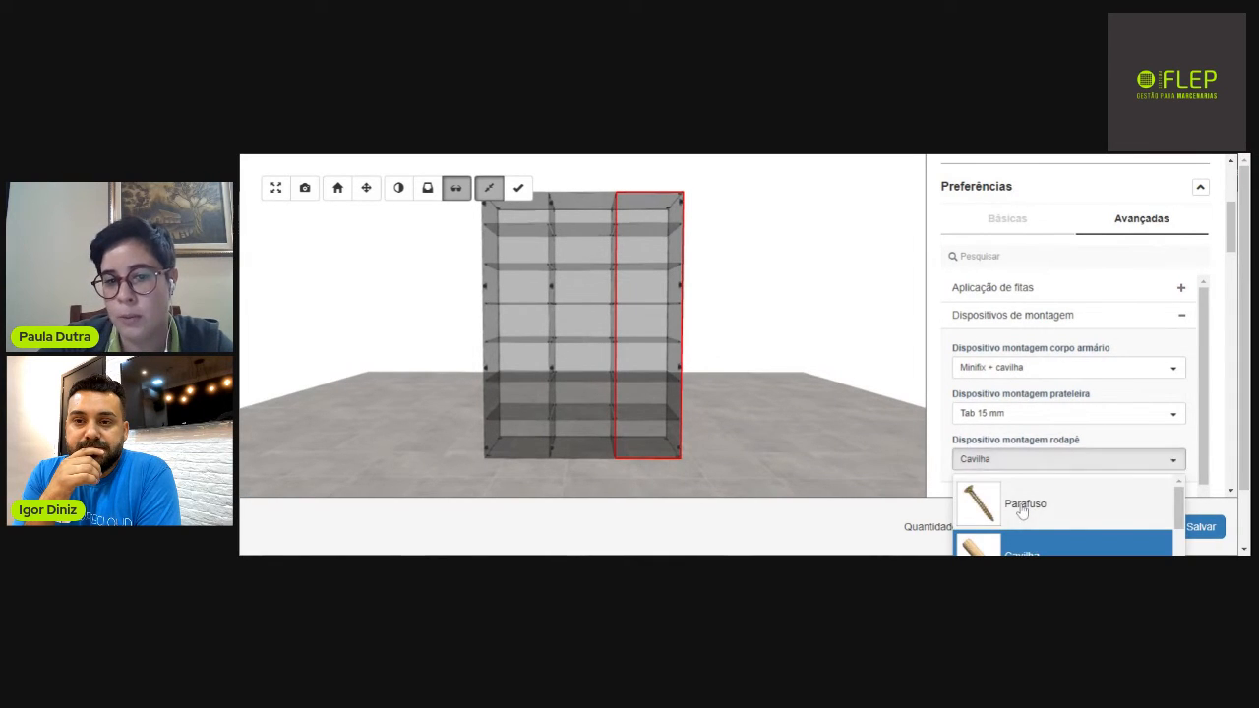
click(1020, 506)
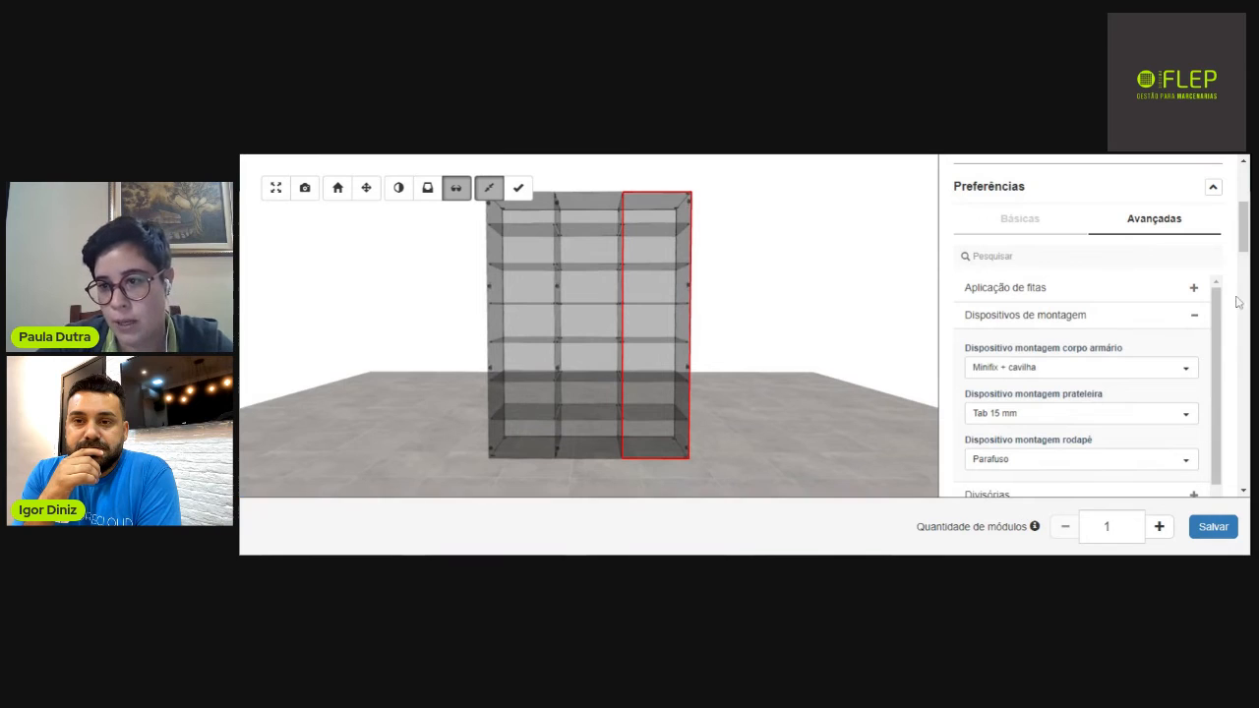
drag(1243, 246, 1068, 253)
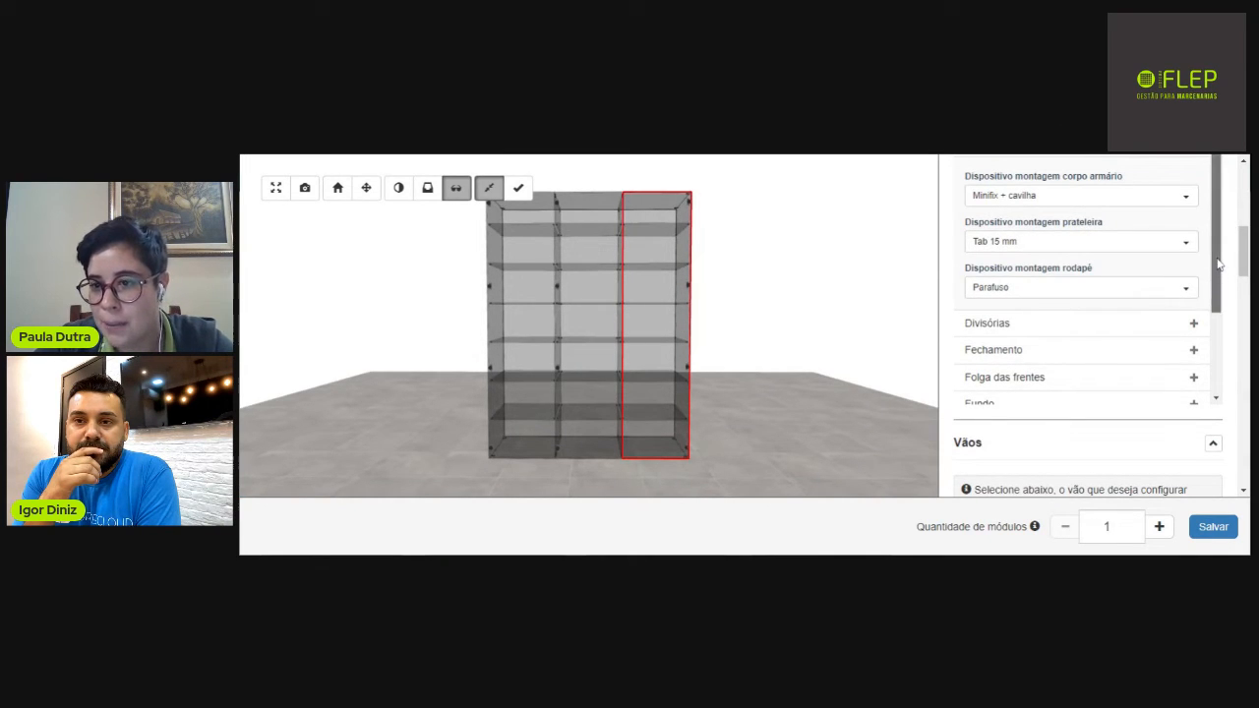
scroll(1218, 263, up, 3)
click(1196, 293)
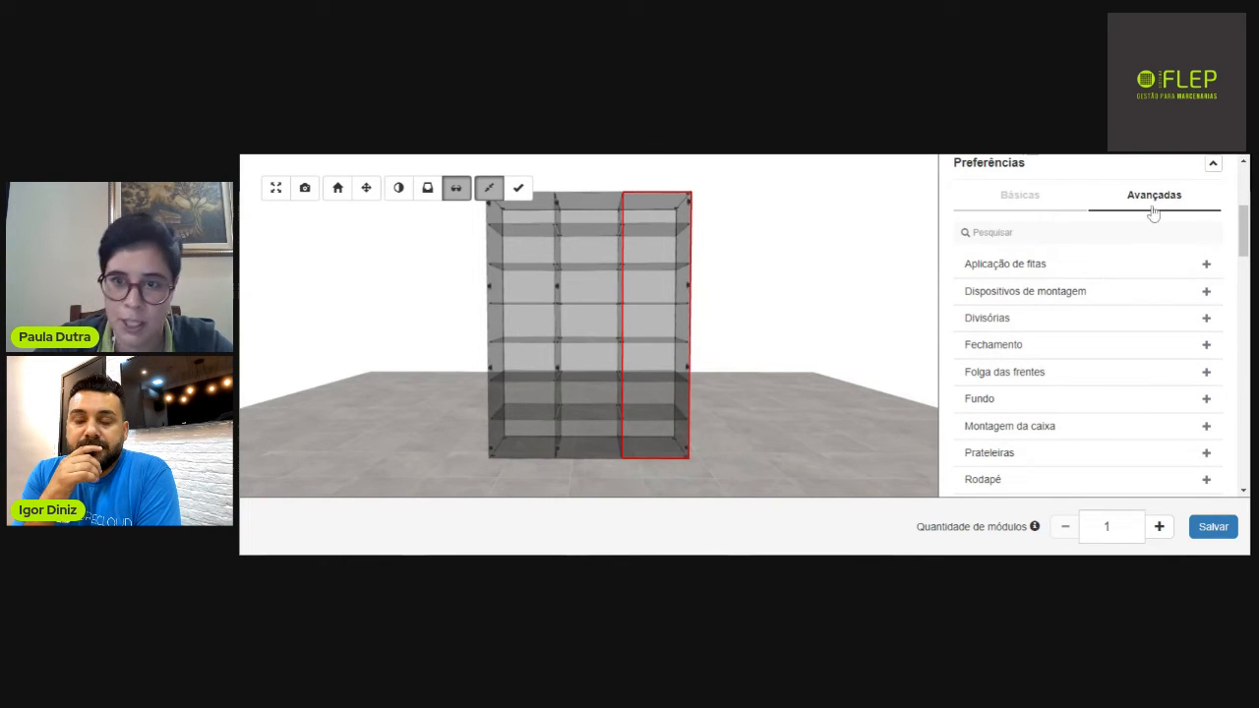
Review the advanced preferences for dividers (Divisórias) and closure (Fechamento).
click(1207, 319)
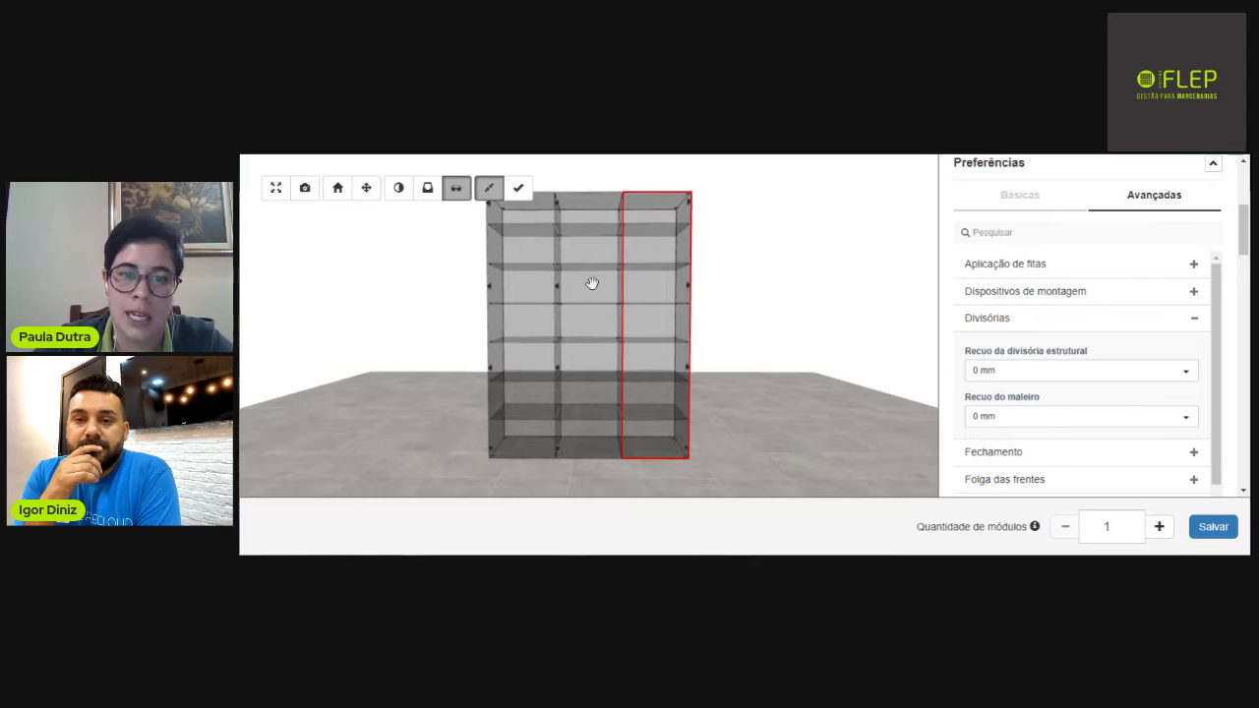
click(1196, 325)
click(1208, 344)
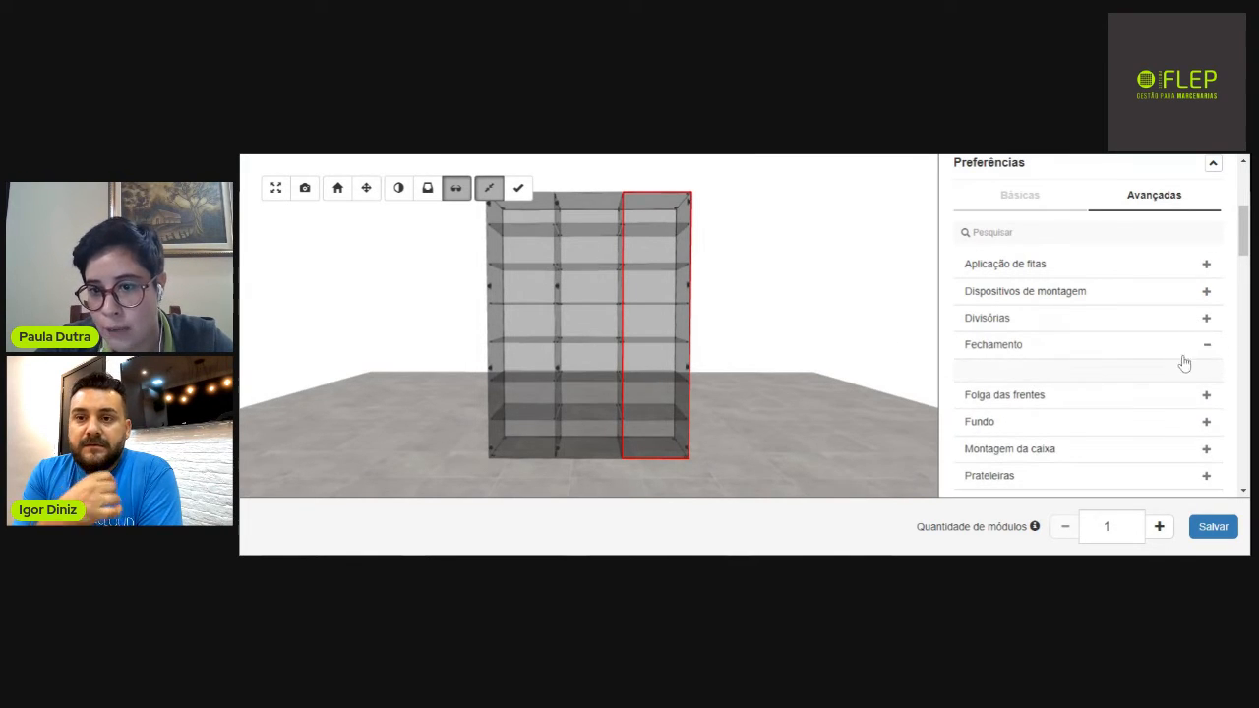
click(1207, 345)
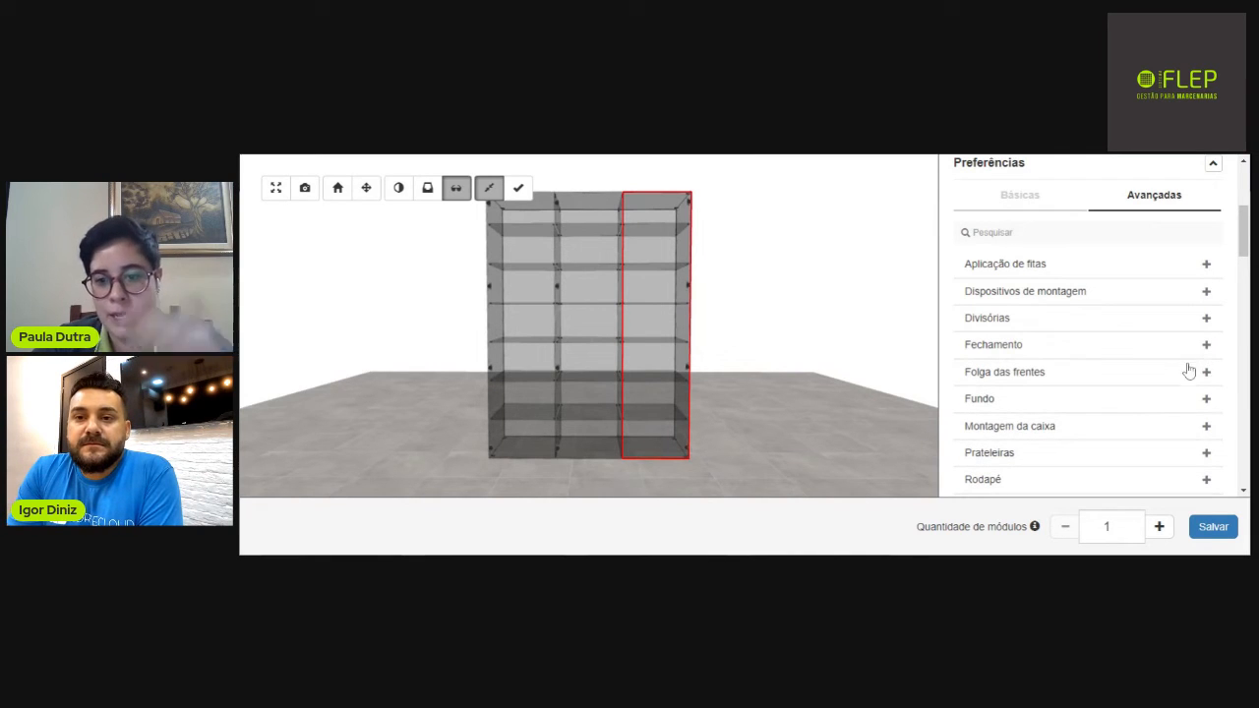
Set the base clearance of the fronts (Folga frentes base) to 0 mm and close the front clearance preferences.
click(1206, 375)
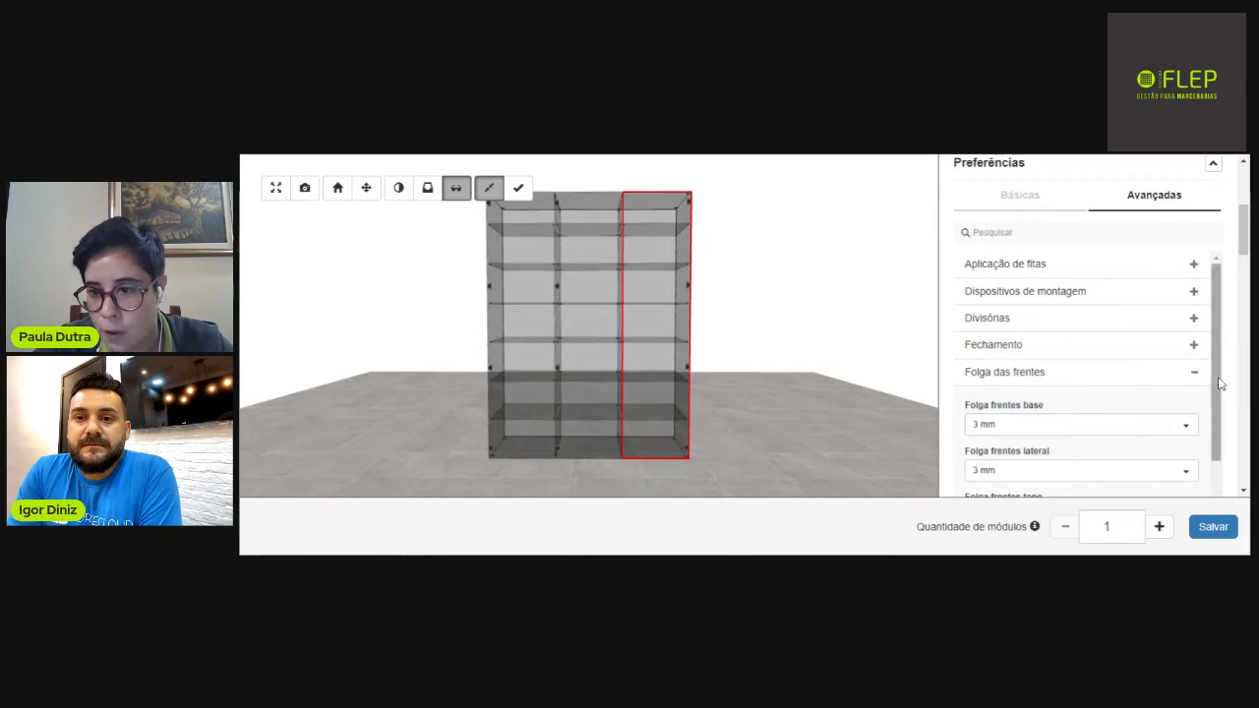
scroll(1212, 426, down, 3)
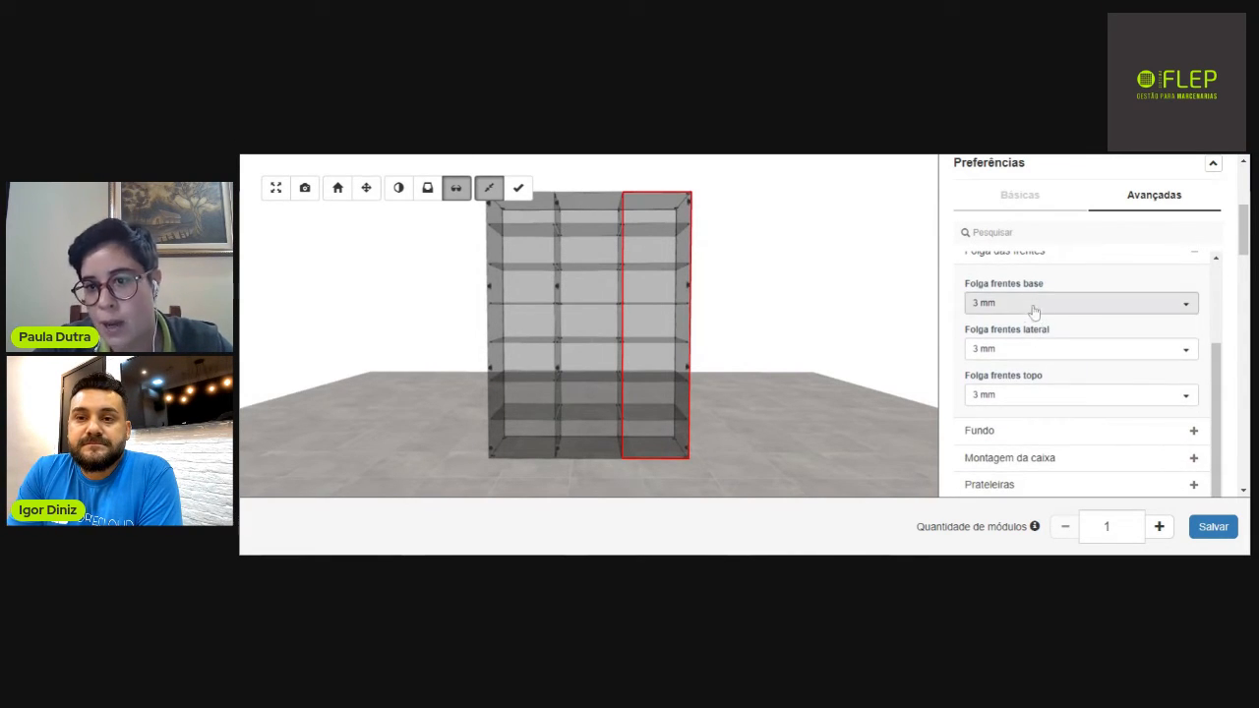
click(1018, 308)
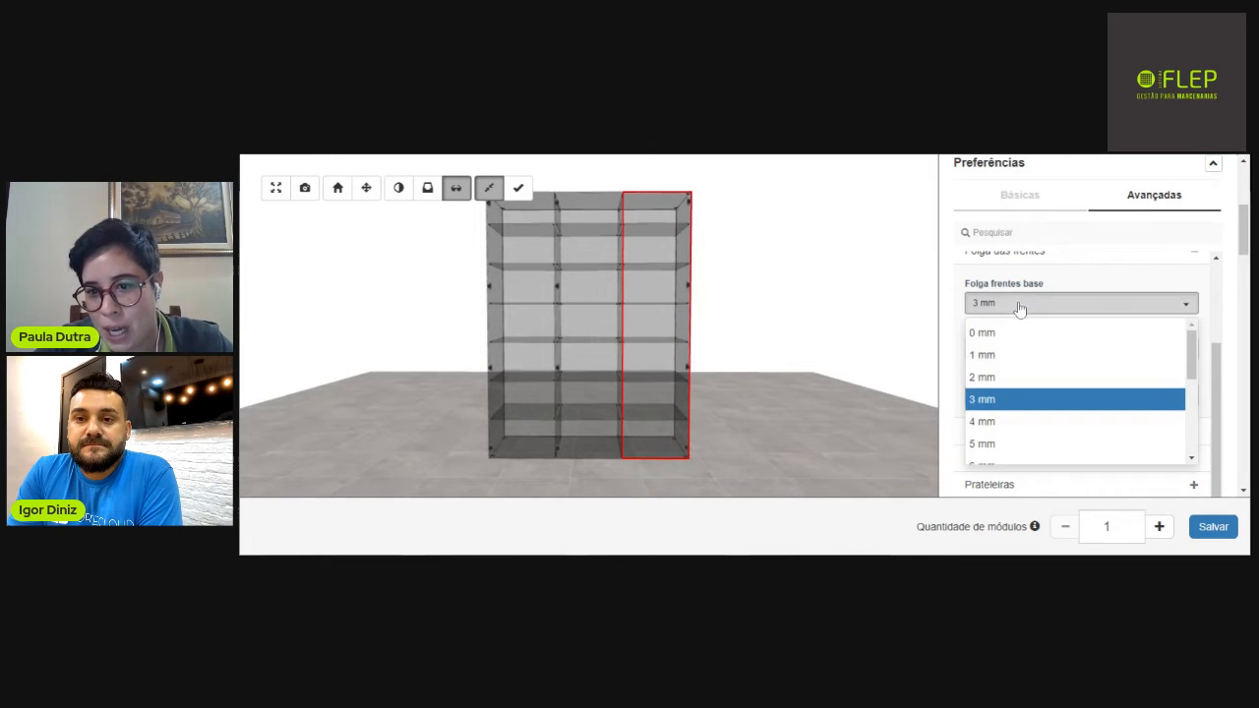
click(1005, 337)
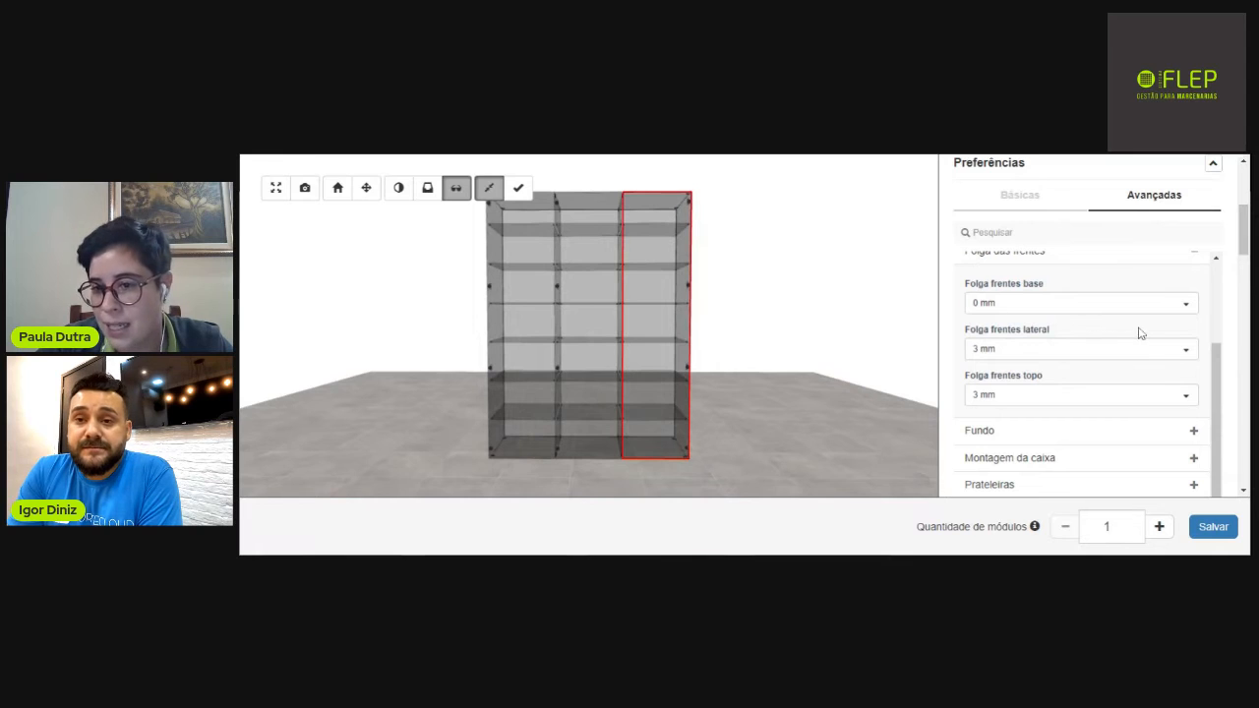
scroll(1213, 350, up, 1)
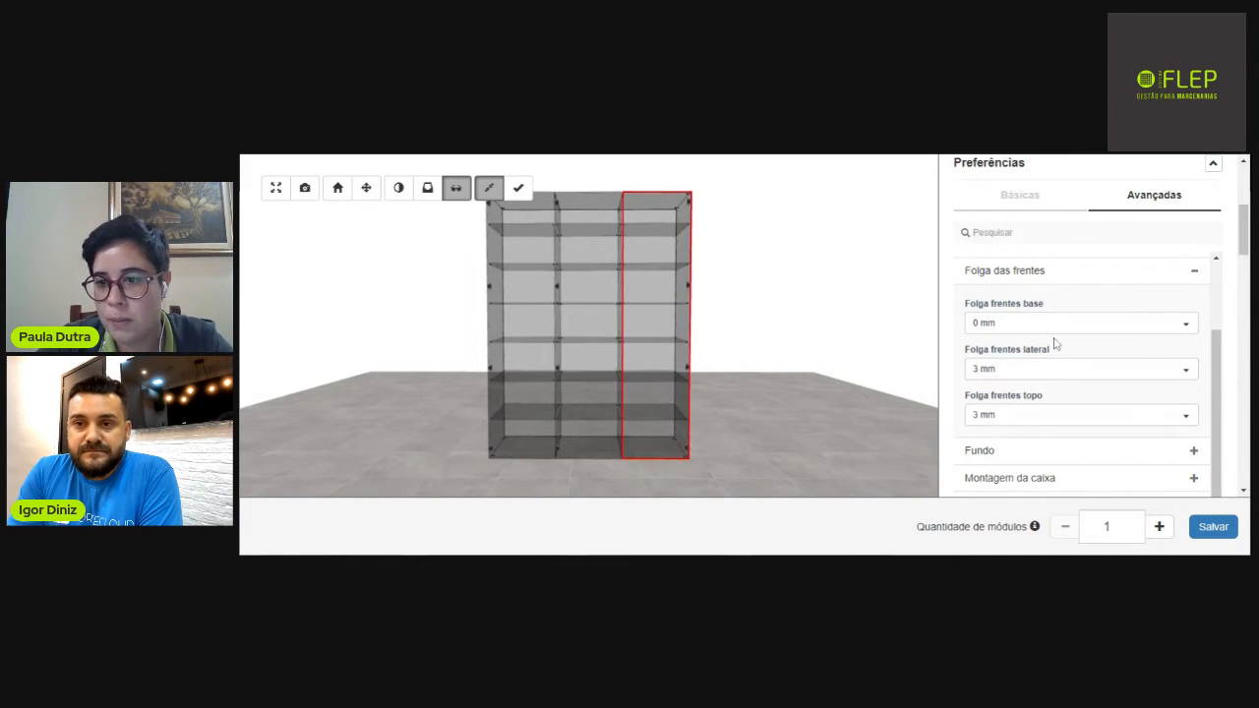
drag(1218, 348, 1216, 331)
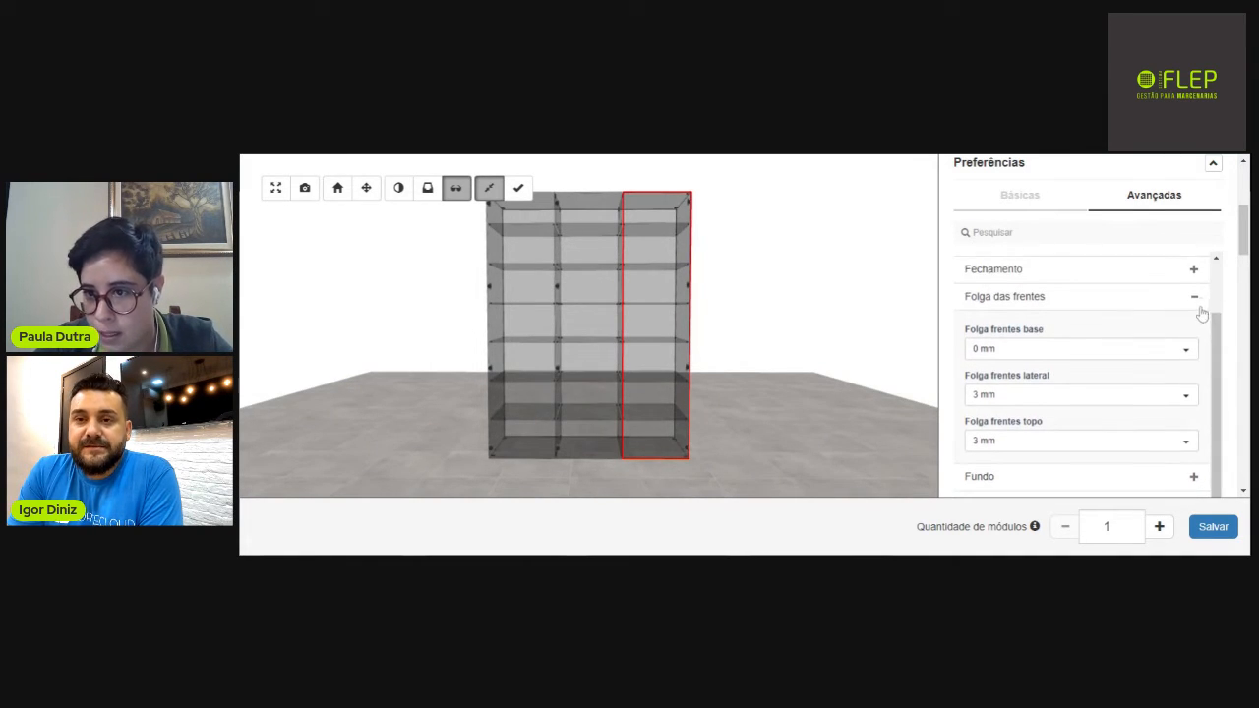
click(1198, 296)
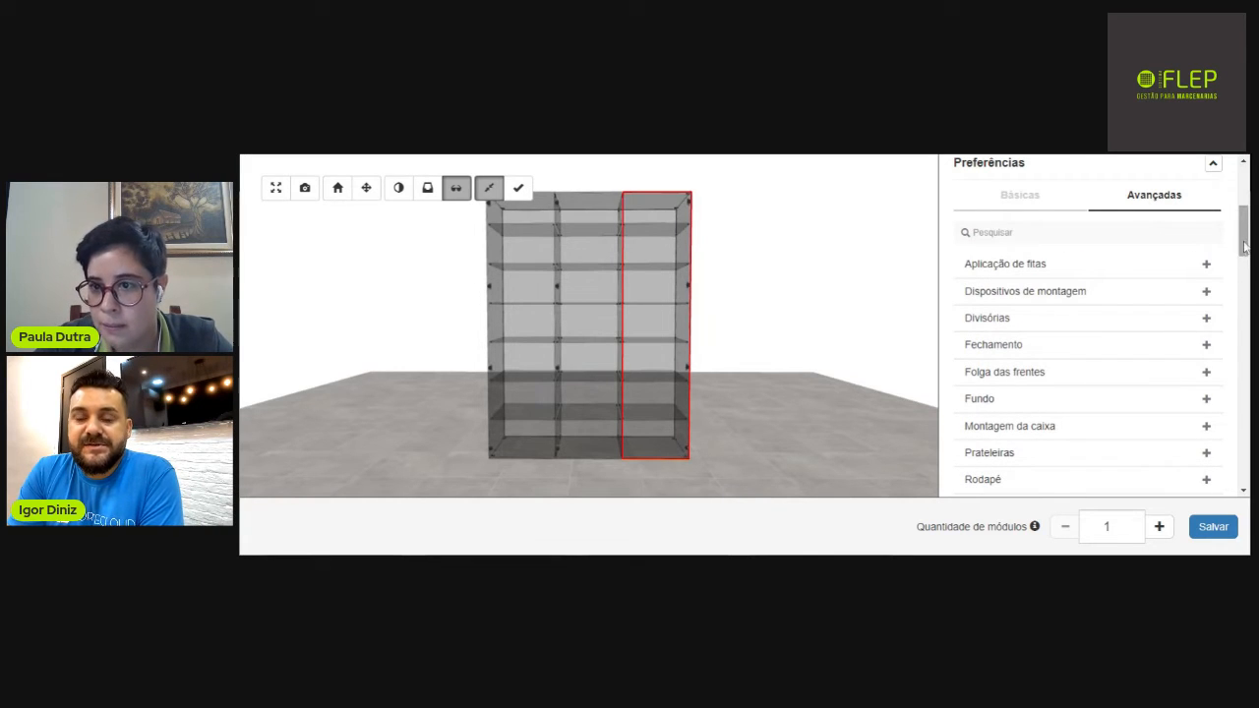
Review the edge-tape application settings for the base, dividers, sides, shelves, baseboard and top.
scroll(1238, 273, down, 1)
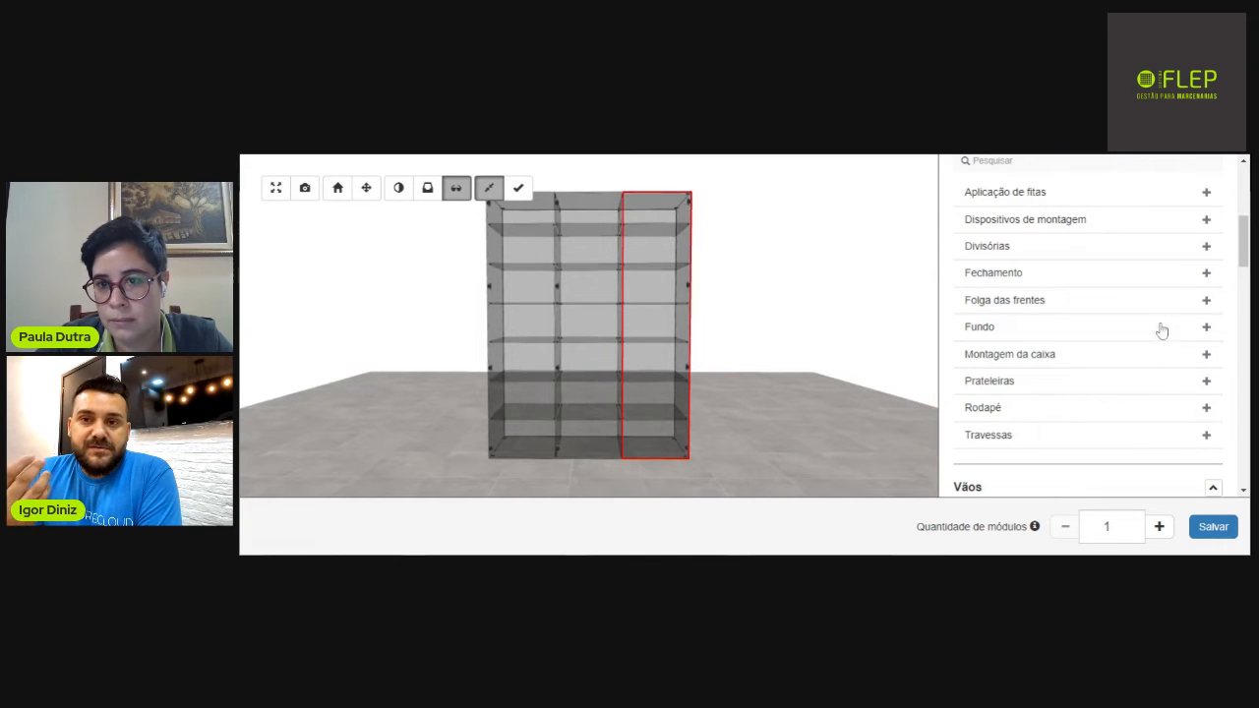
click(1207, 193)
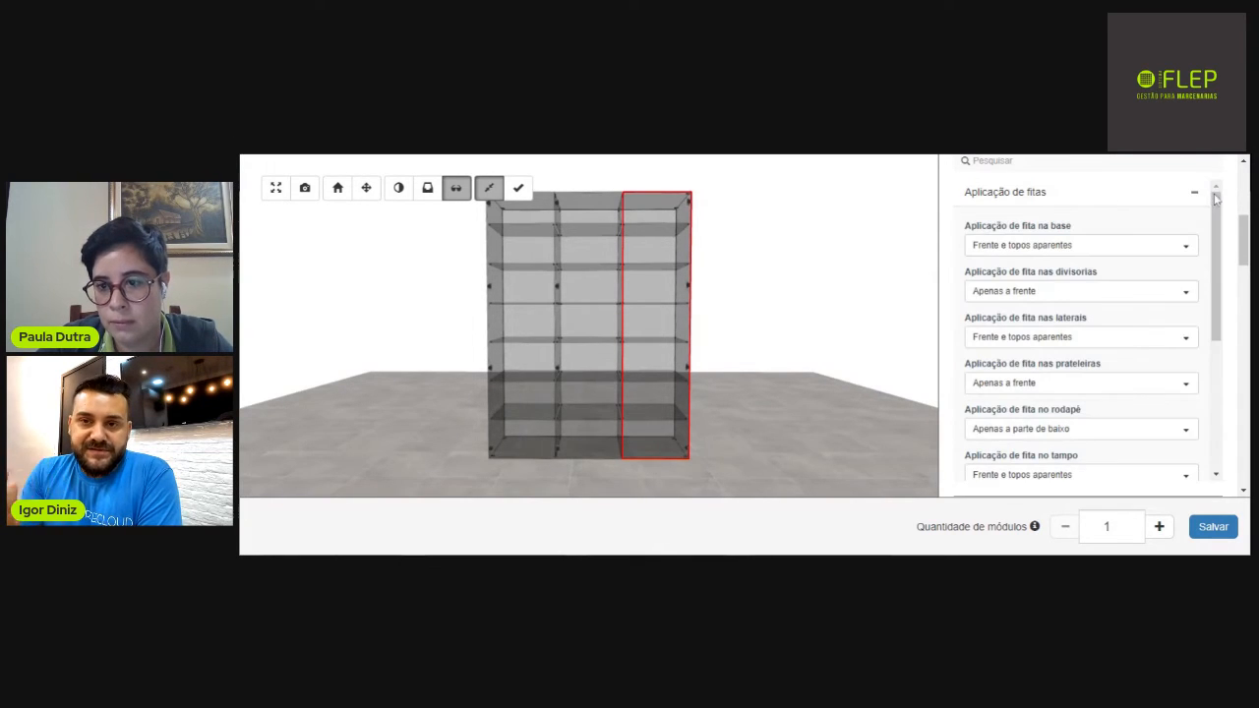
mouse_move(1217, 239)
mouse_down()
mouse_move(1219, 286)
mouse_move(1226, 236)
mouse_up()
click(1201, 193)
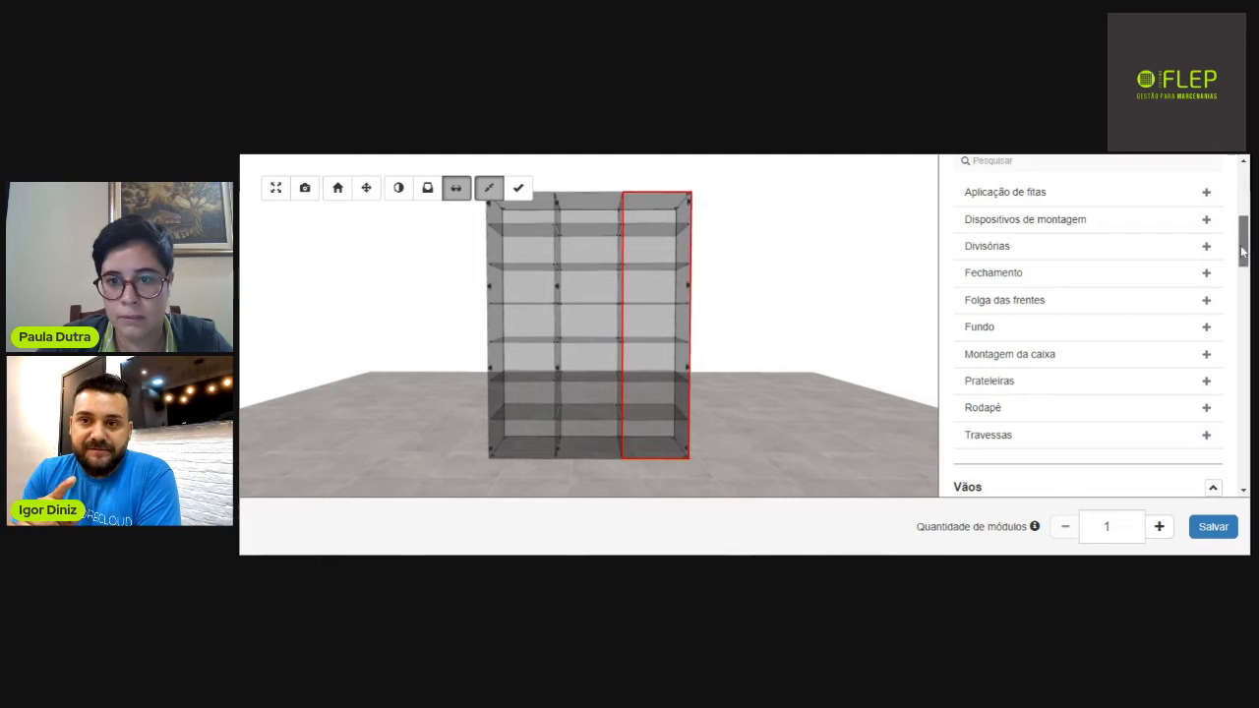
Assign the yellow Amarelo gema ultra liso 0.4 x 22 mm edge tape by Proadec to the cabinet body.
drag(1242, 251, 1236, 471)
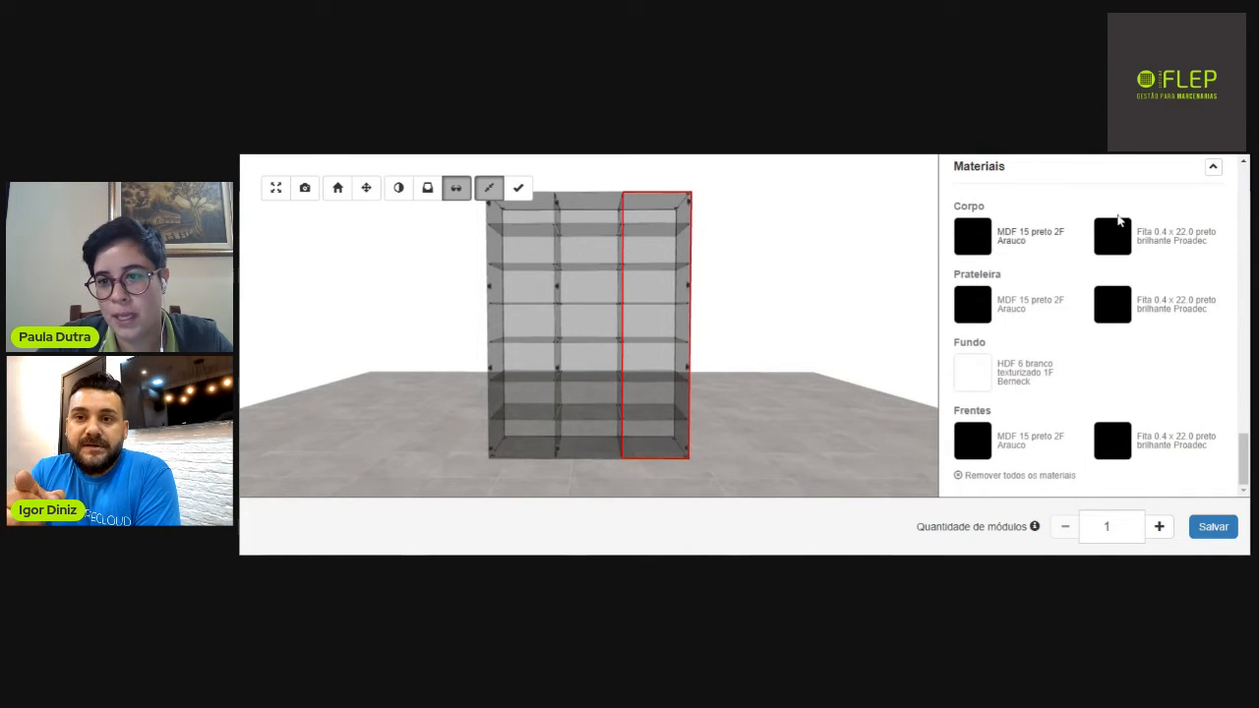
click(1166, 239)
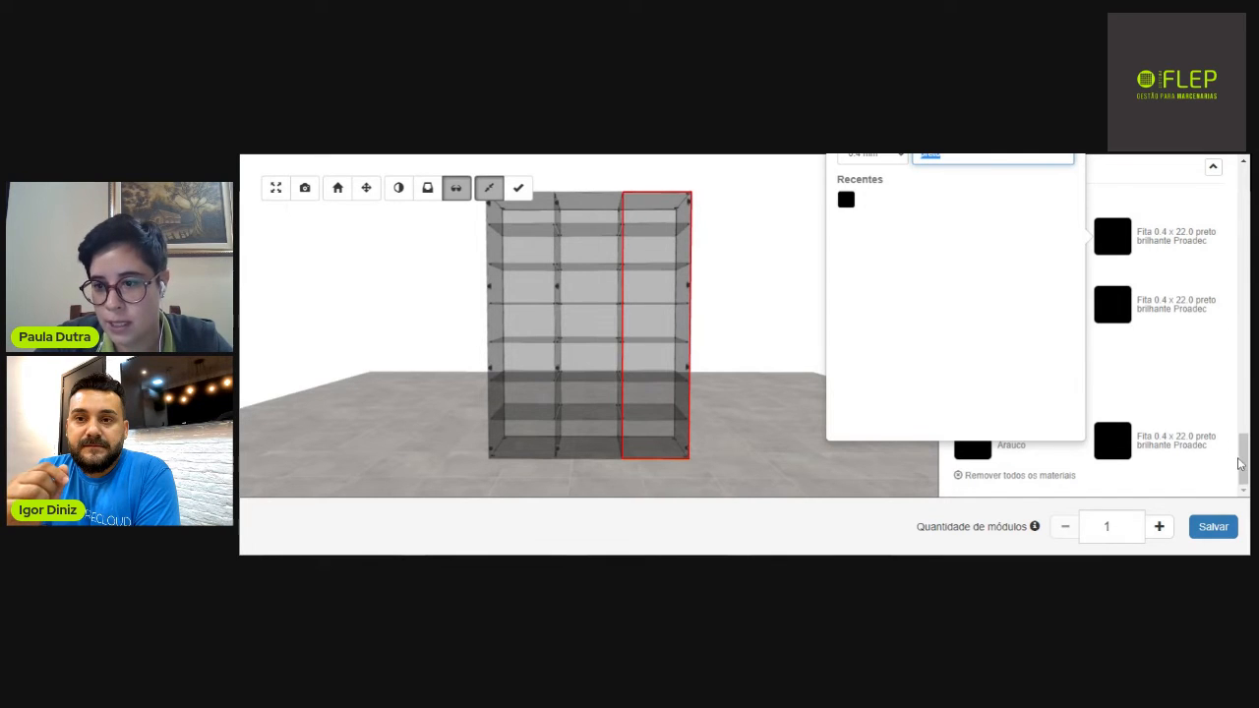
drag(1243, 447, 1243, 430)
drag(948, 284, 891, 301)
text(a)
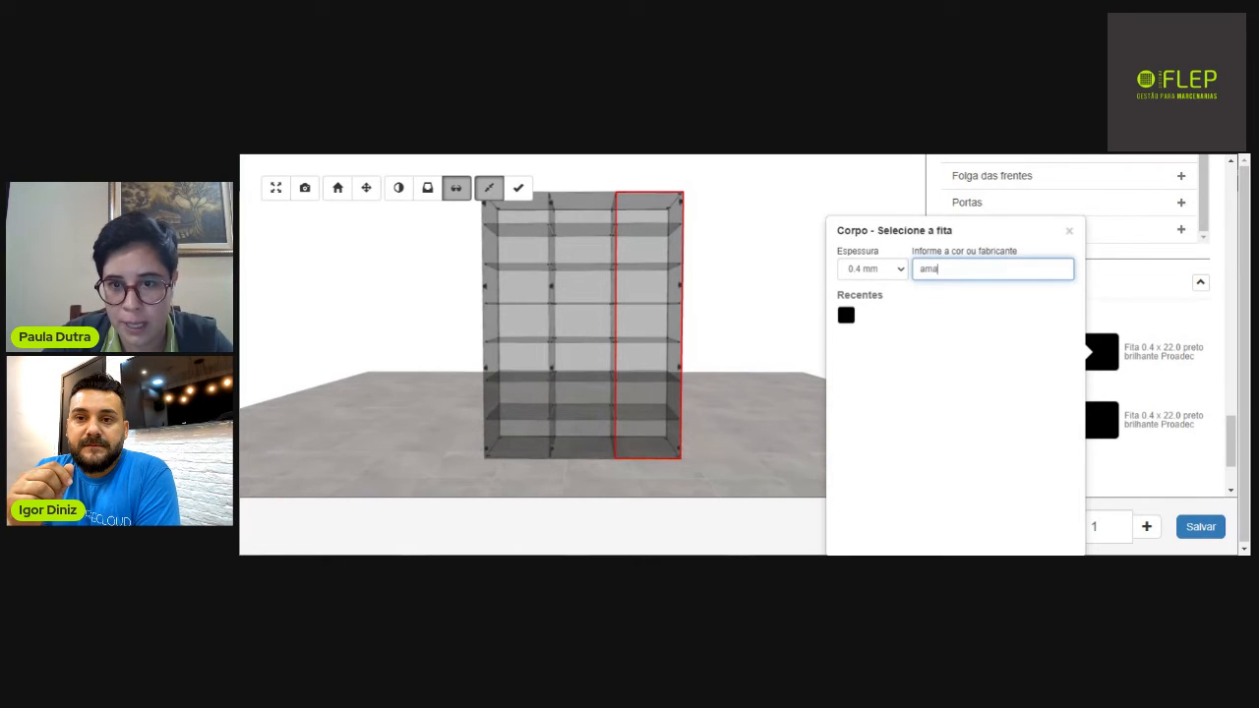
text(merelo)
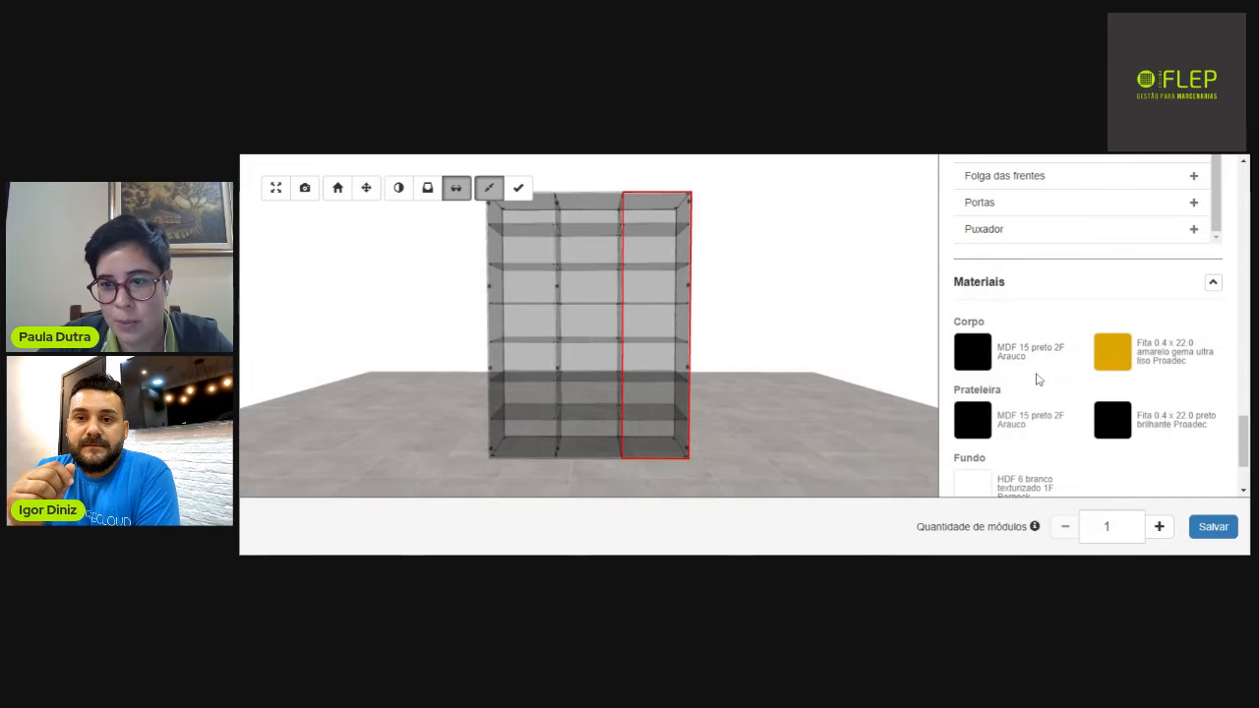
Inspect the cabinet's edges from an angle in the 3D view and review the column 3 front preferences, including the door settings (Portas).
drag(578, 285, 579, 251)
scroll(579, 251, up, 5)
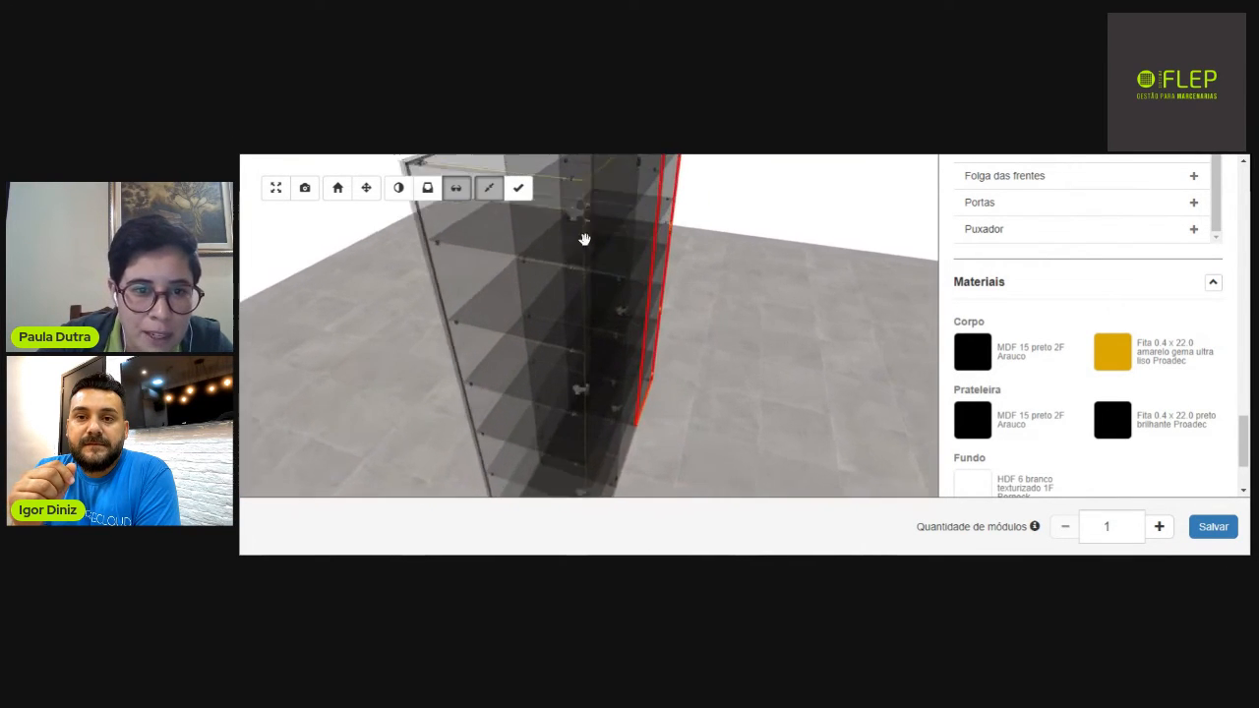
scroll(581, 274, down, 5)
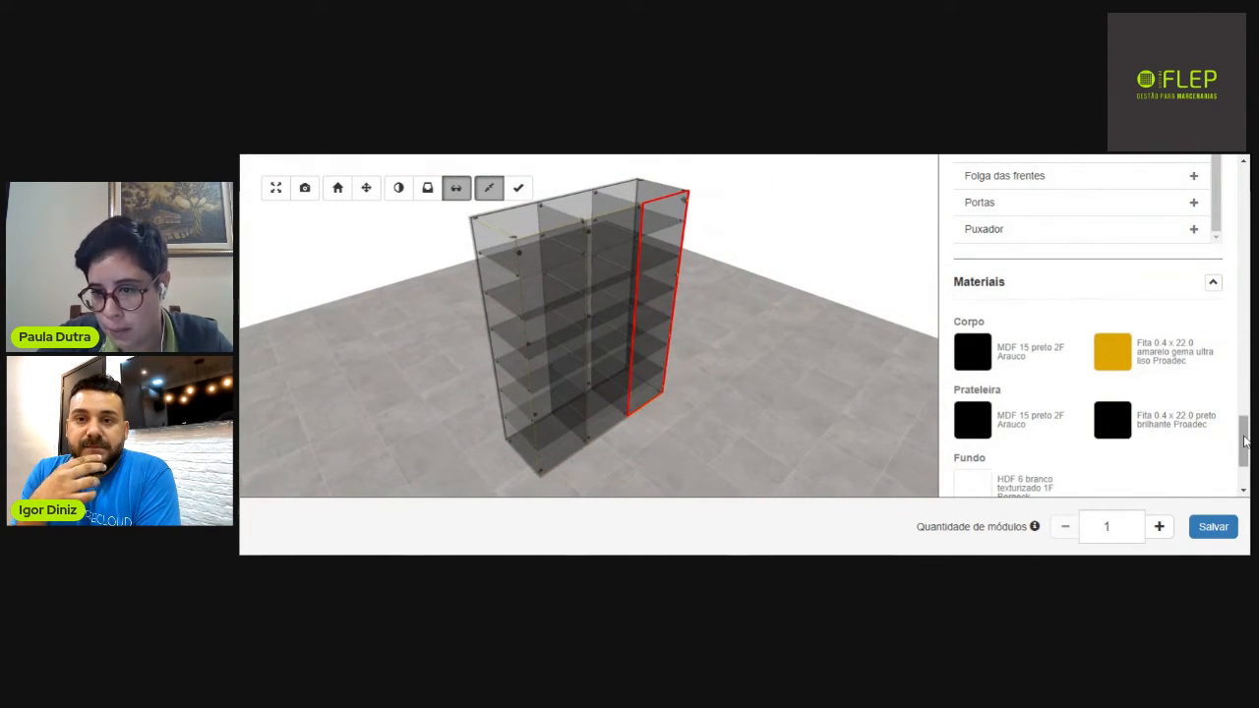
scroll(1246, 453, down, 1)
scroll(1246, 452, up, 2)
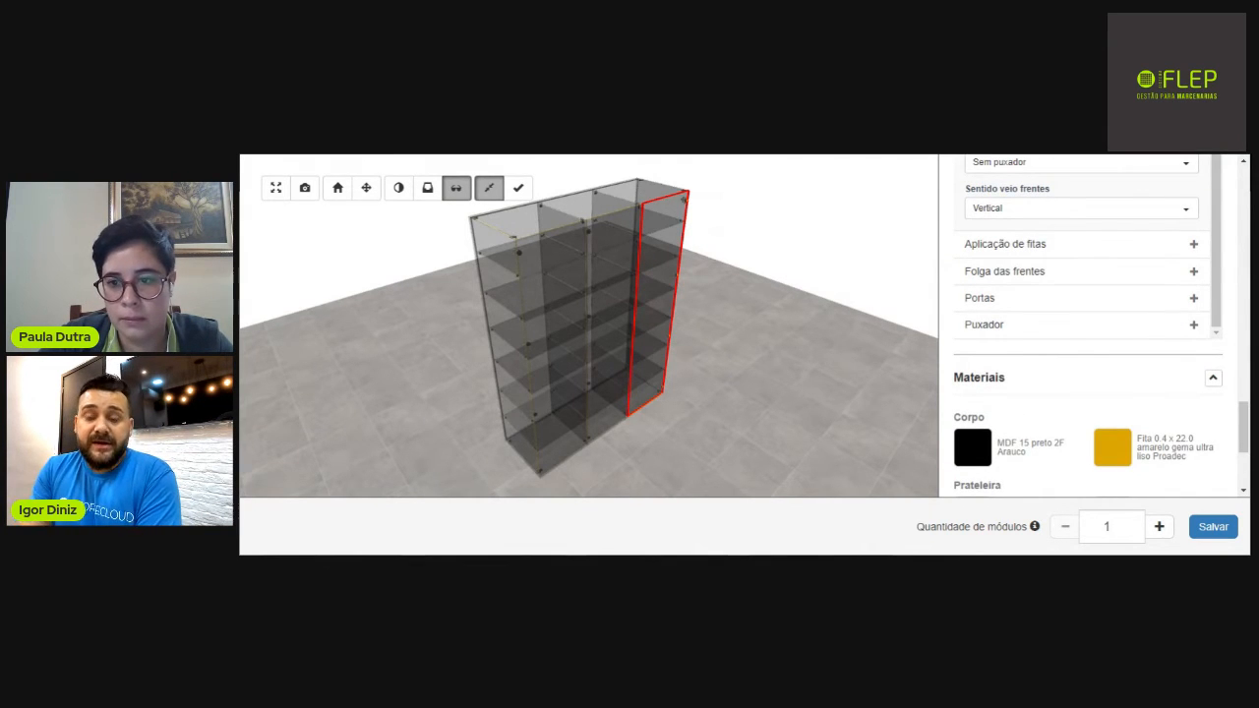
scroll(1247, 425, up, 2)
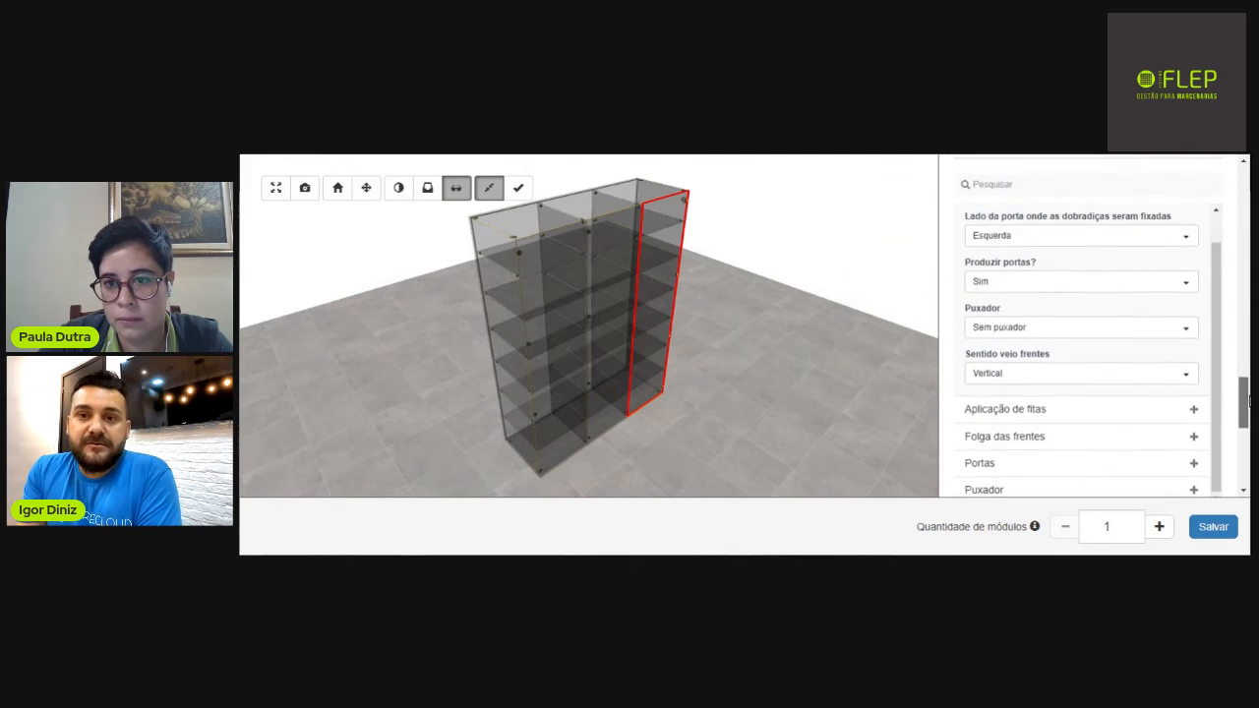
scroll(1246, 421, down, 3)
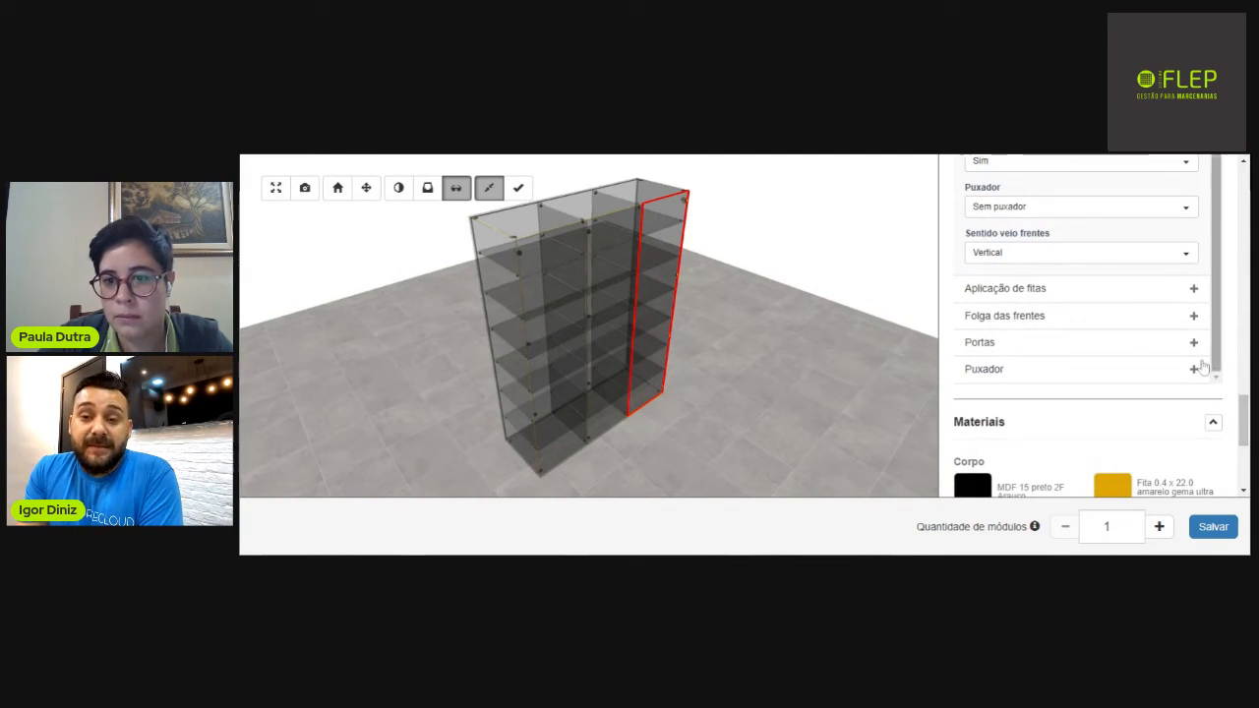
click(1196, 346)
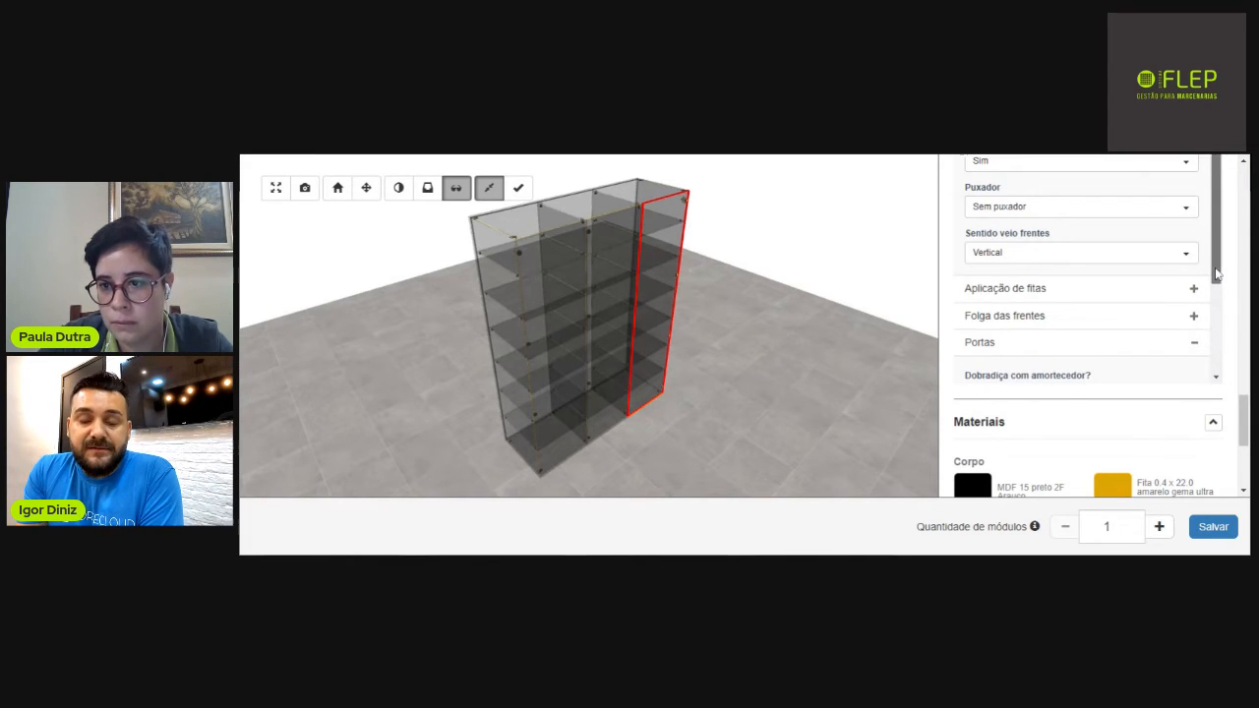
scroll(1215, 335, down, 2)
scroll(1214, 335, up, 6)
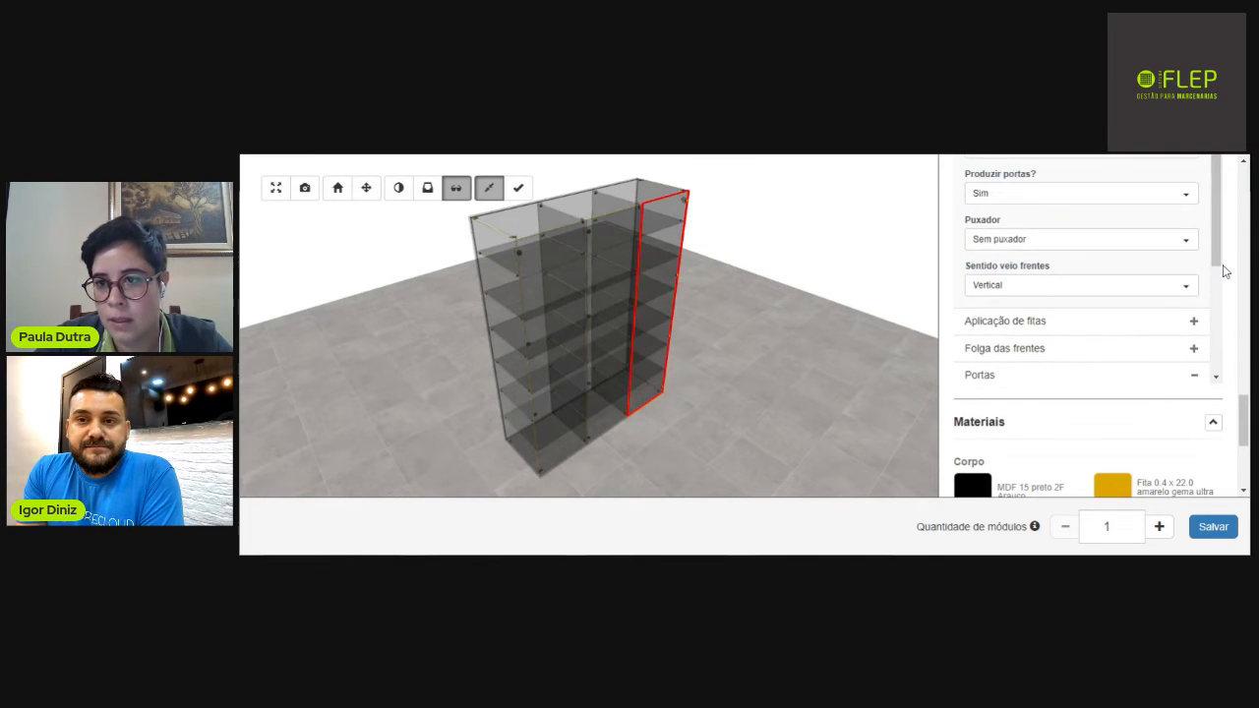
Set the base and baseboard assembly (Montagem da base e rodapé) to "Base por dentro e rodapé por baixo das laterais (Lateral apoia no rodapé)".
scroll(1200, 354, up, 10)
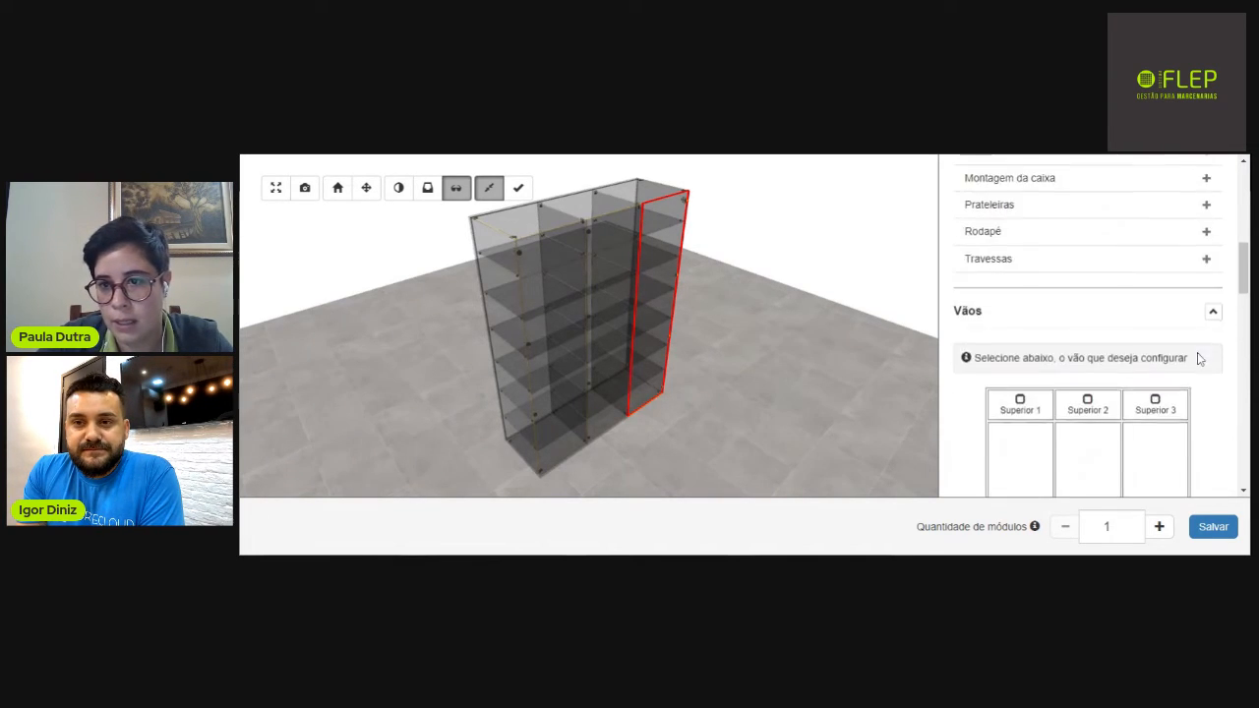
scroll(1187, 406, up, 2)
scroll(1139, 423, down, 4)
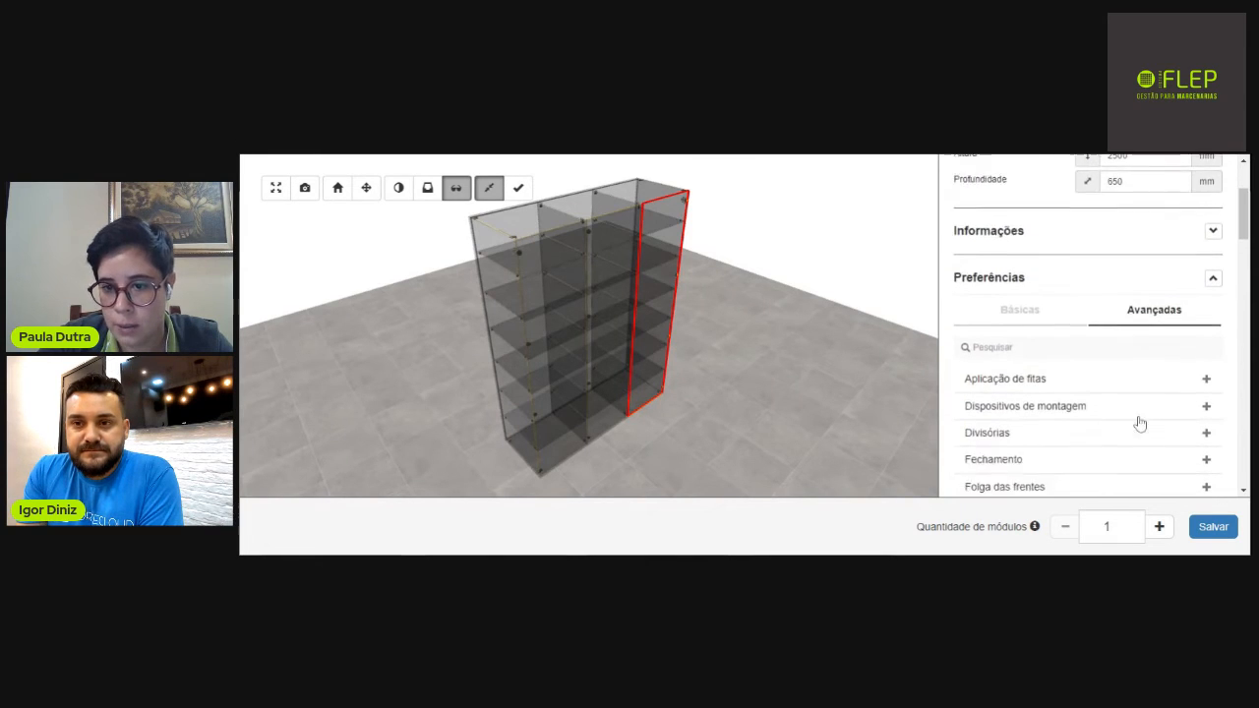
scroll(1045, 344, down, 1)
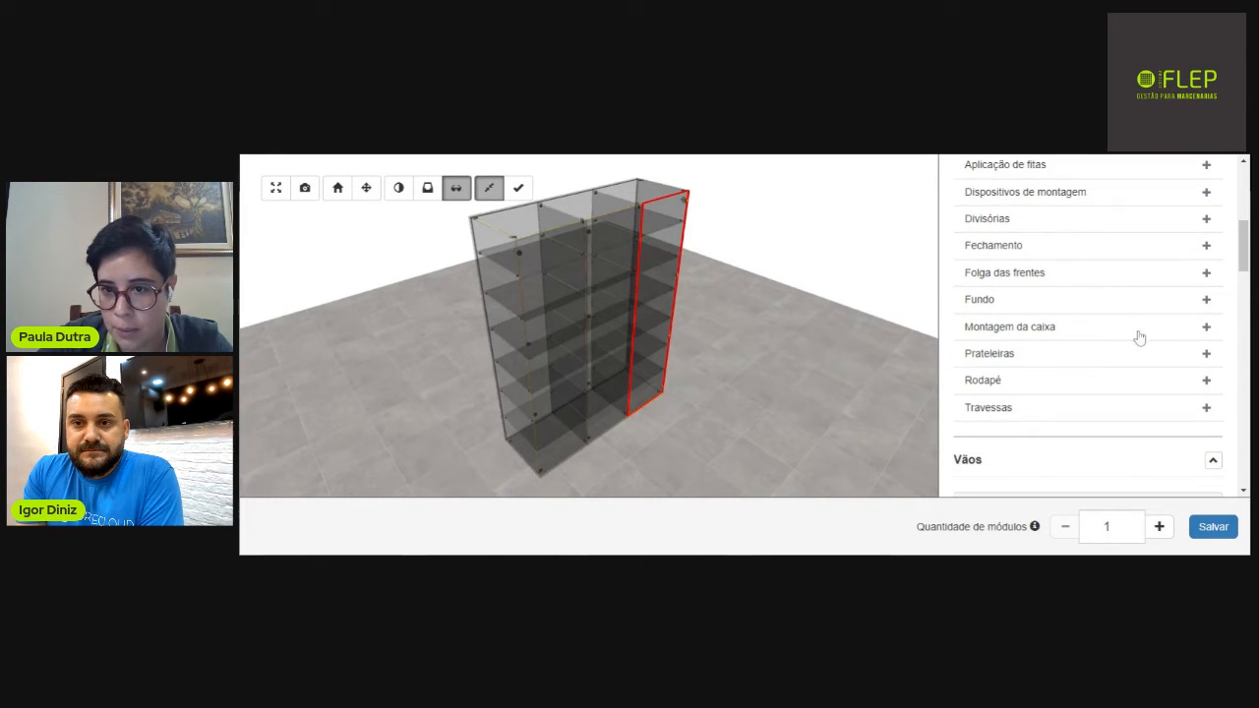
click(1207, 328)
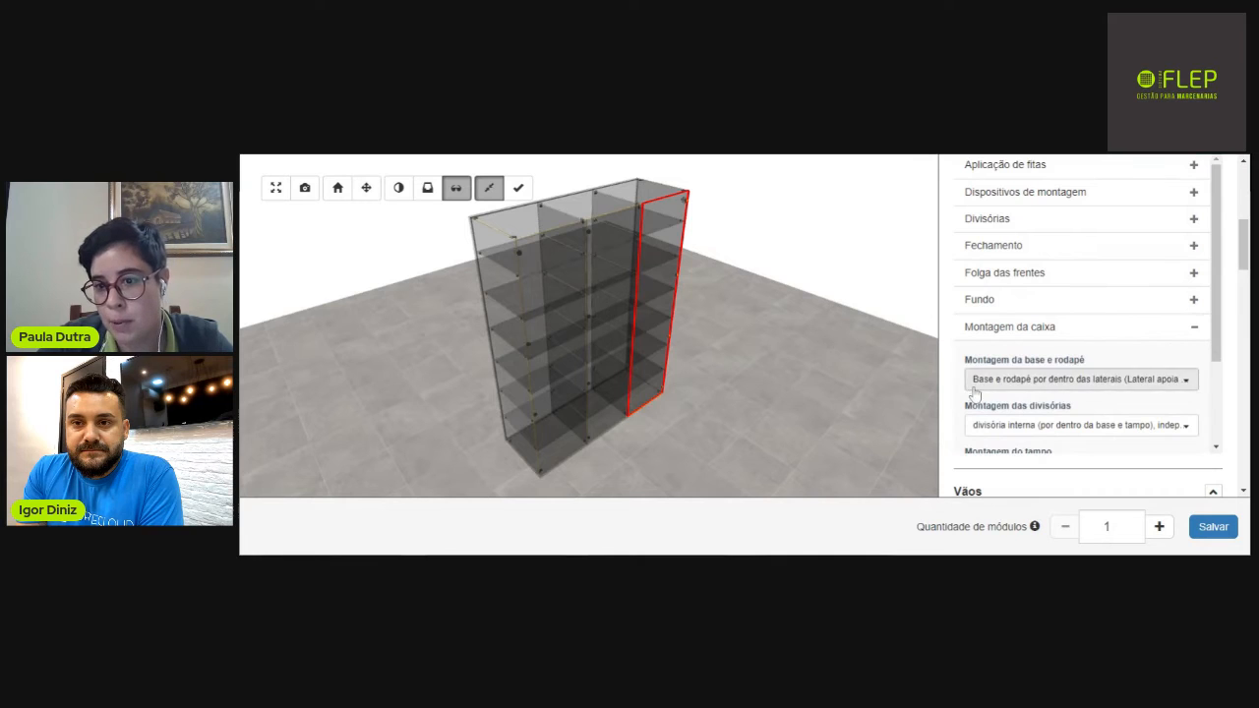
click(1074, 383)
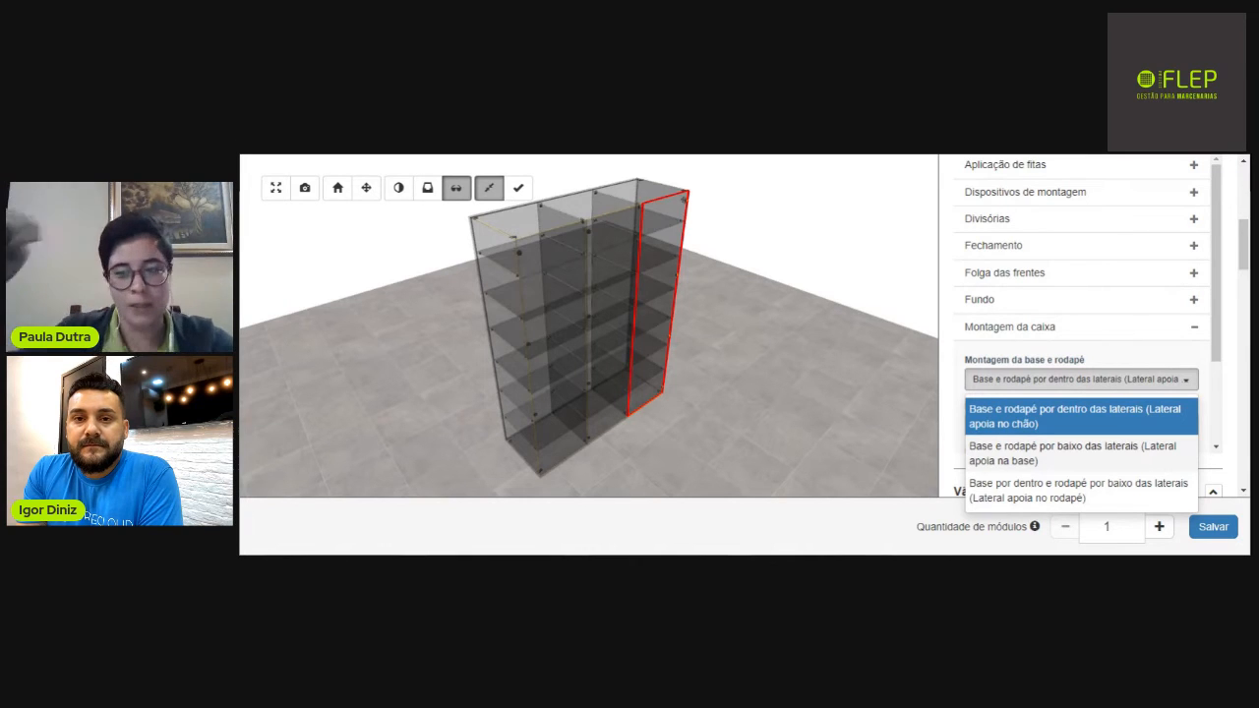
click(1017, 500)
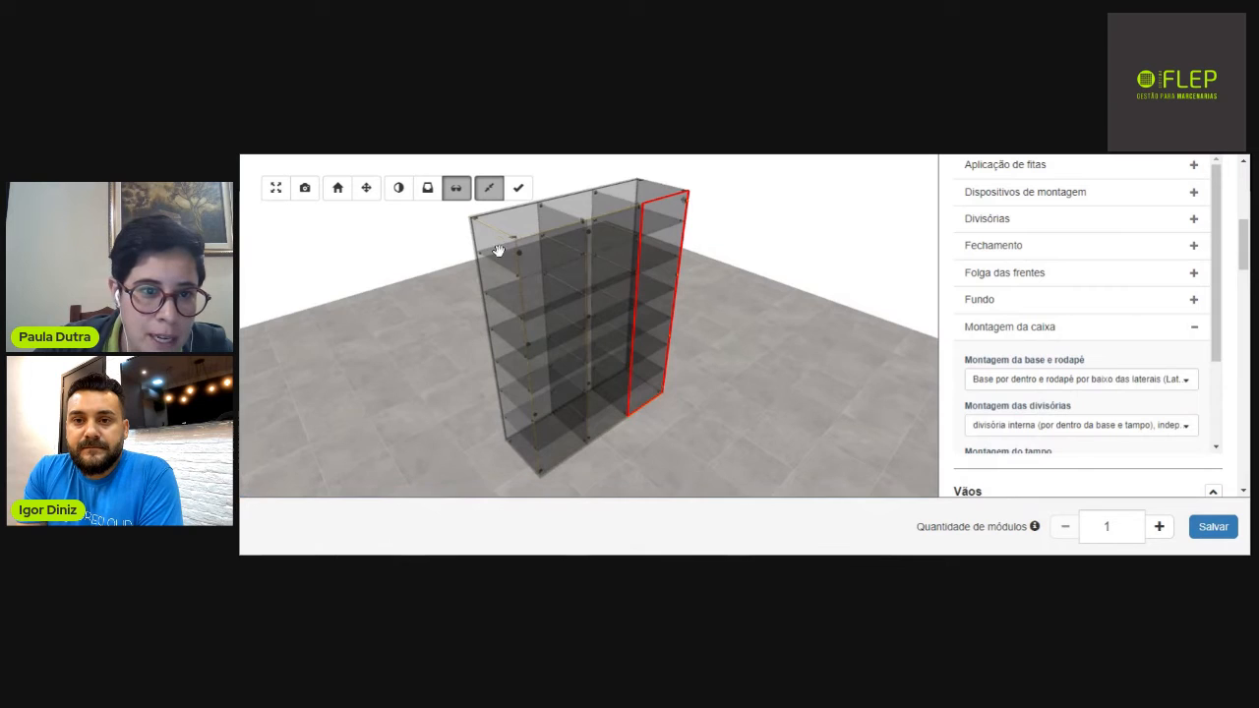
drag(500, 249, 533, 257)
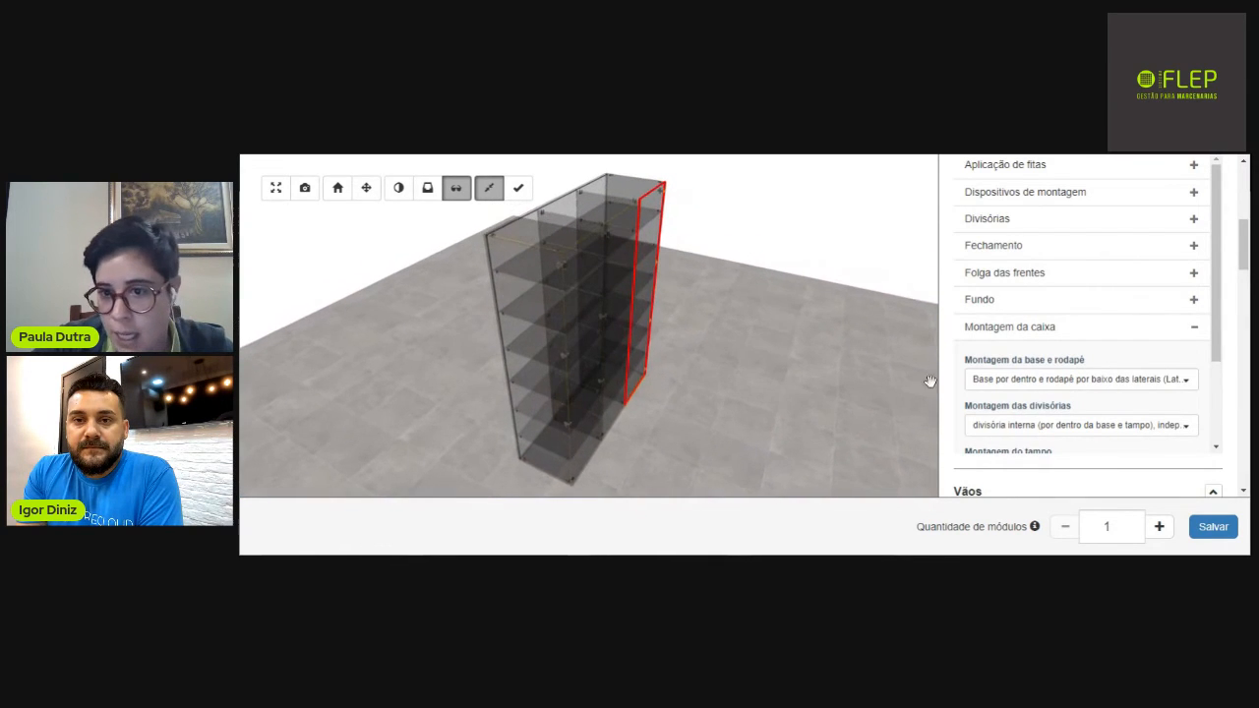
click(1196, 331)
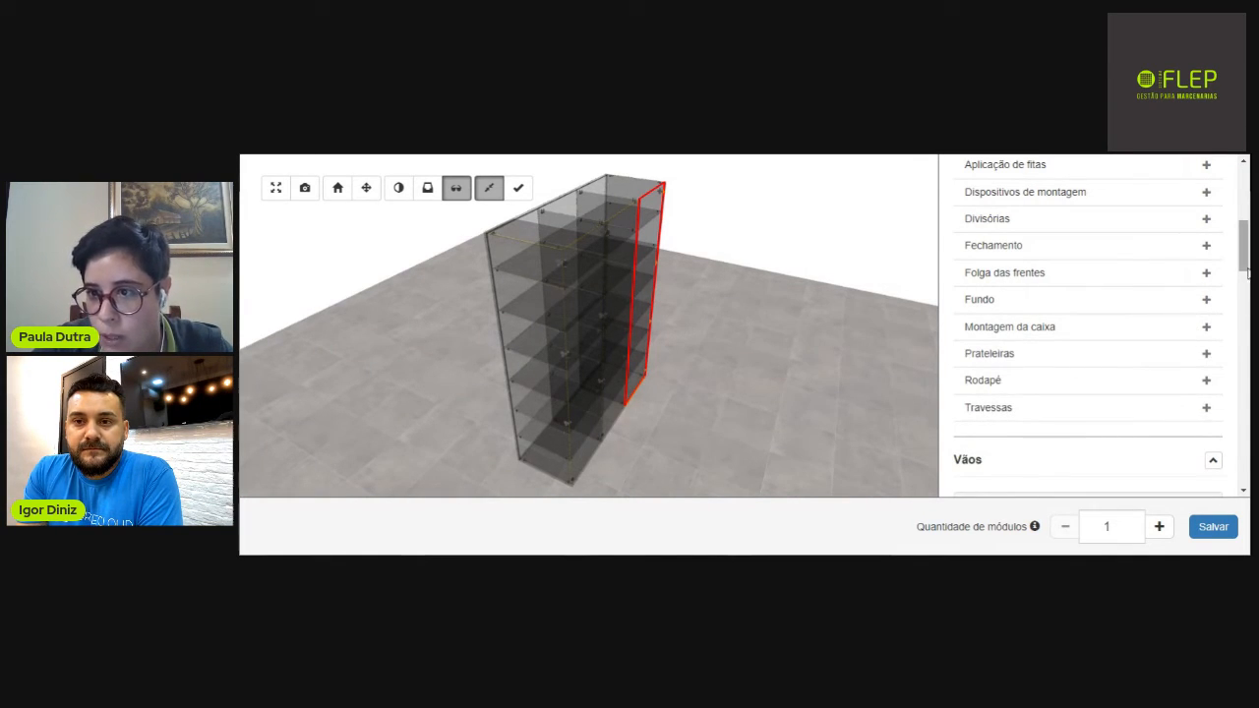
Save the three-column cabinet module and generate the project's parts.
scroll(1248, 274, down, 1)
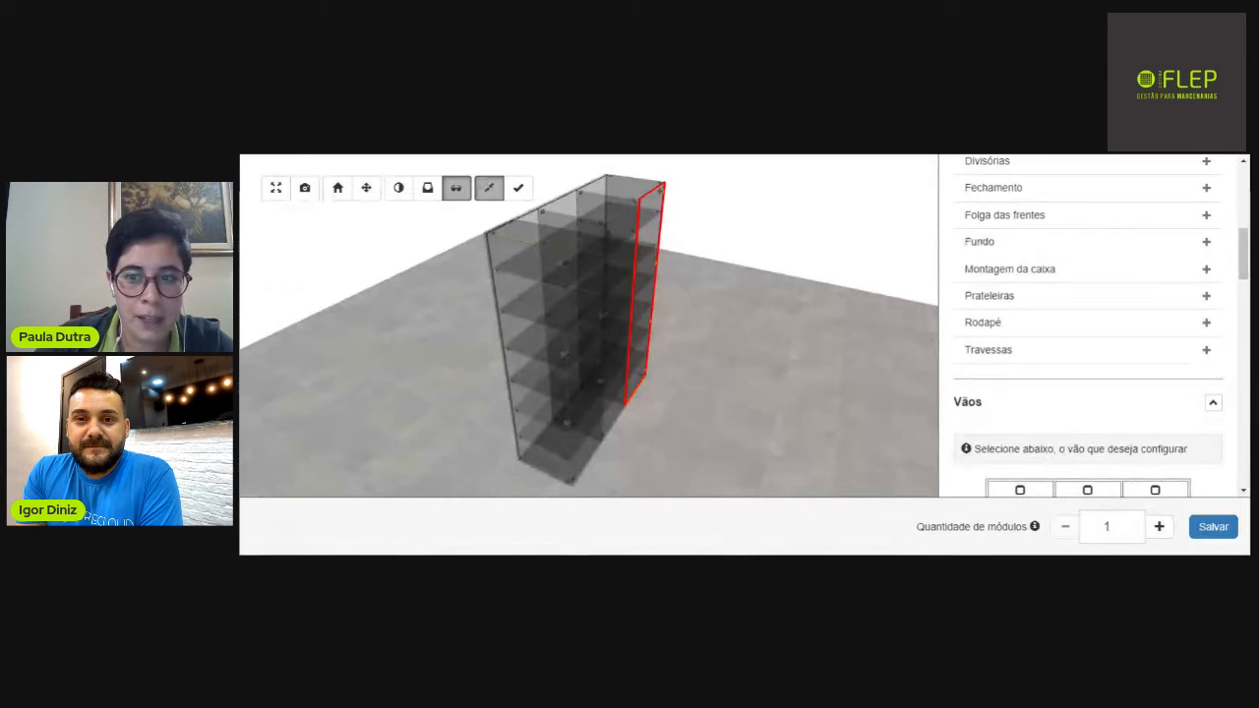
drag(1244, 265, 1231, 311)
scroll(1103, 386, down, 3)
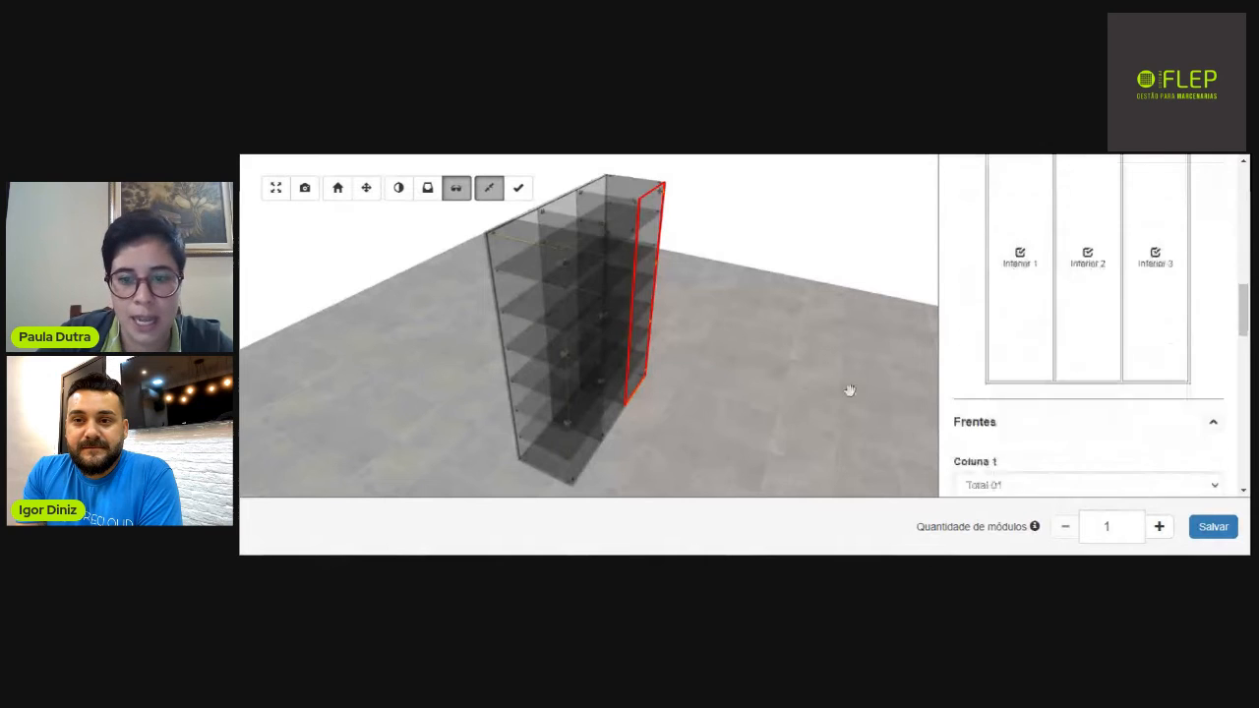
scroll(1113, 424, down, 5)
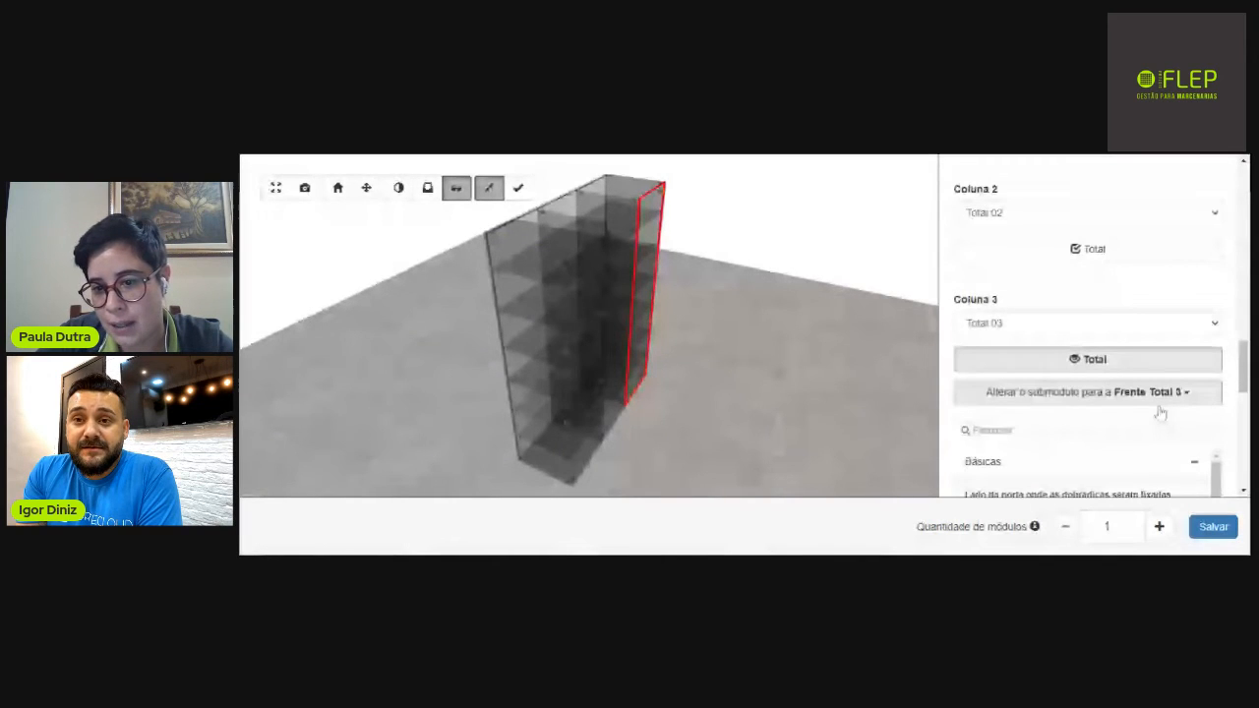
scroll(1161, 414, down, 5)
scroll(1137, 397, down, 2)
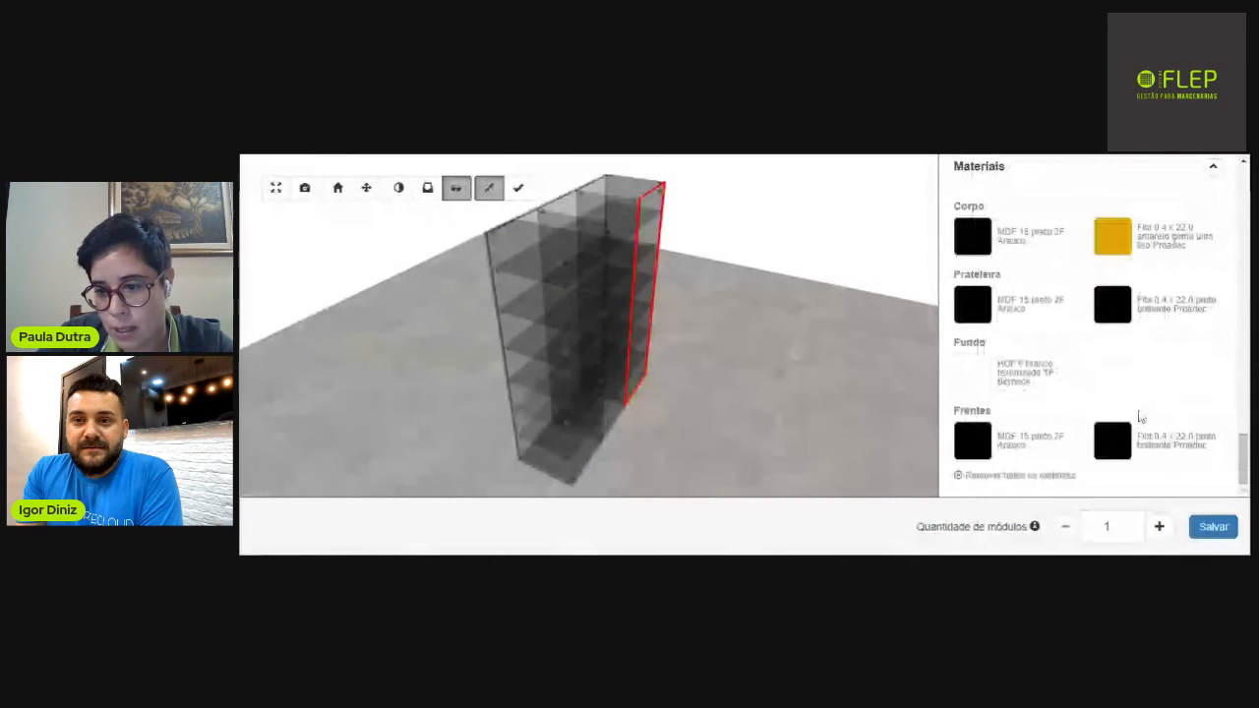
click(1214, 526)
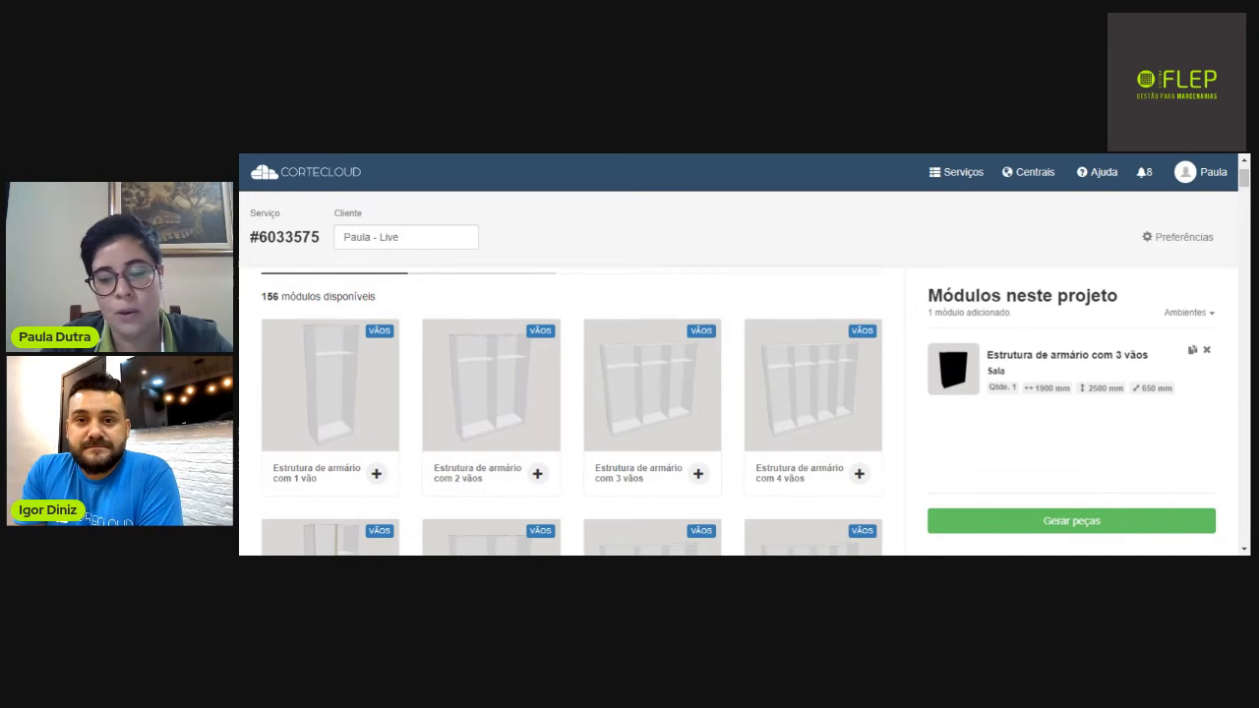
click(1081, 521)
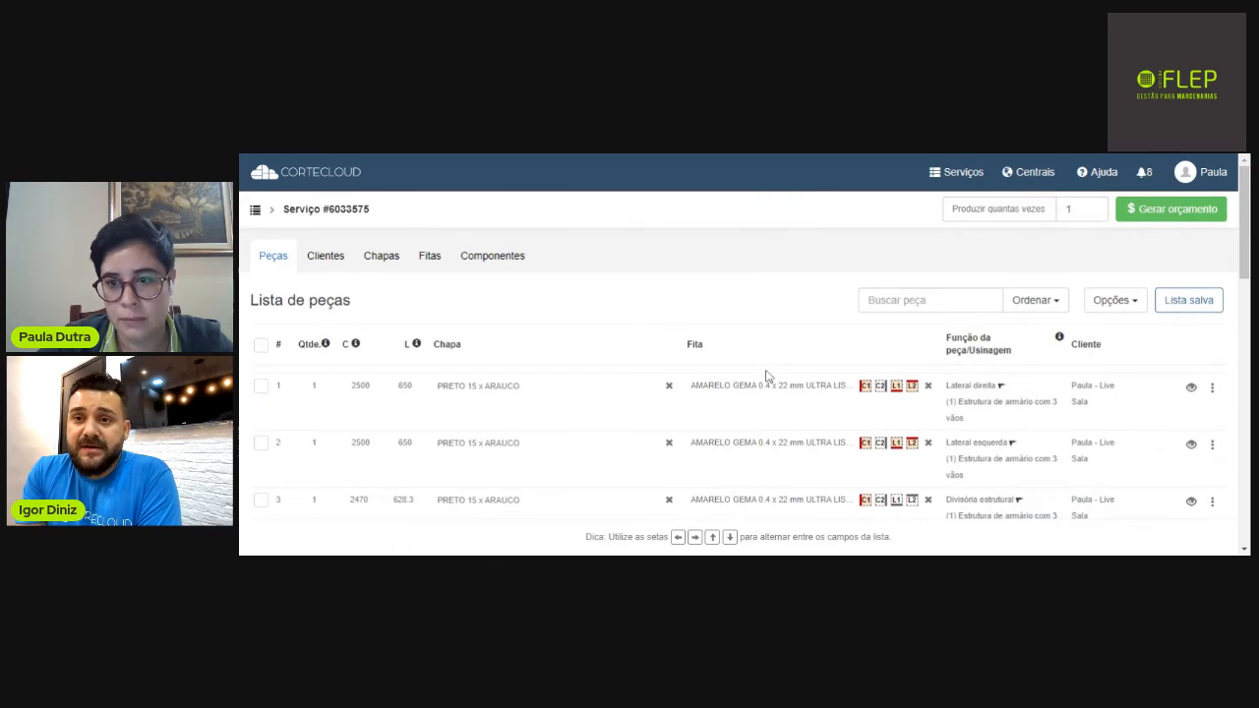
Examine the generated parts list, checking each part's dimensions, sheet material, edge tape and function.
scroll(767, 375, down, 1)
scroll(738, 385, up, 1)
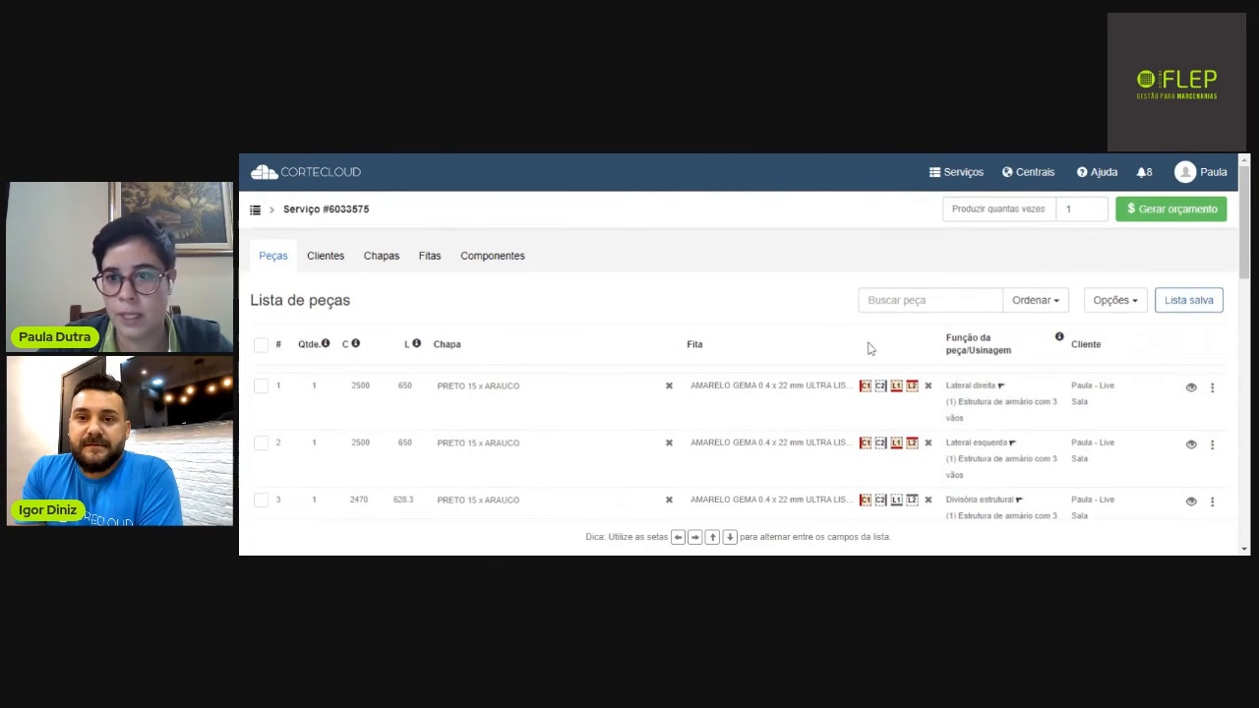
scroll(781, 360, down, 3)
scroll(784, 357, up, 3)
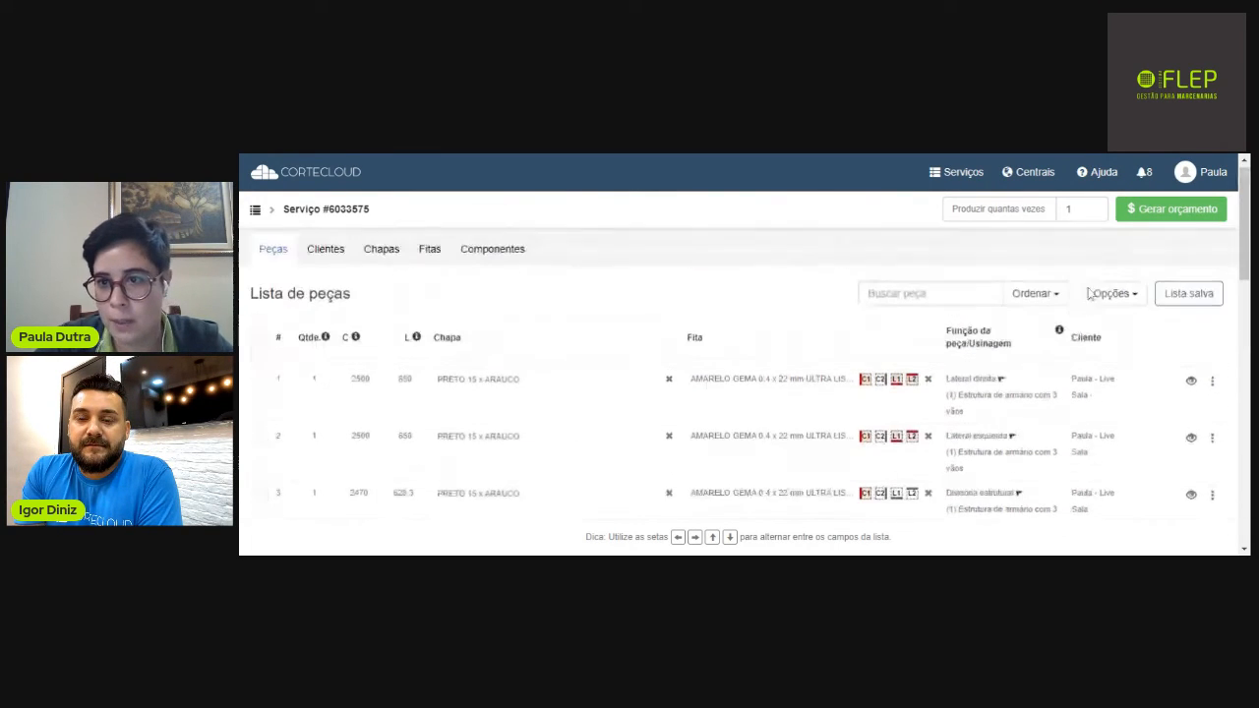
click(1113, 301)
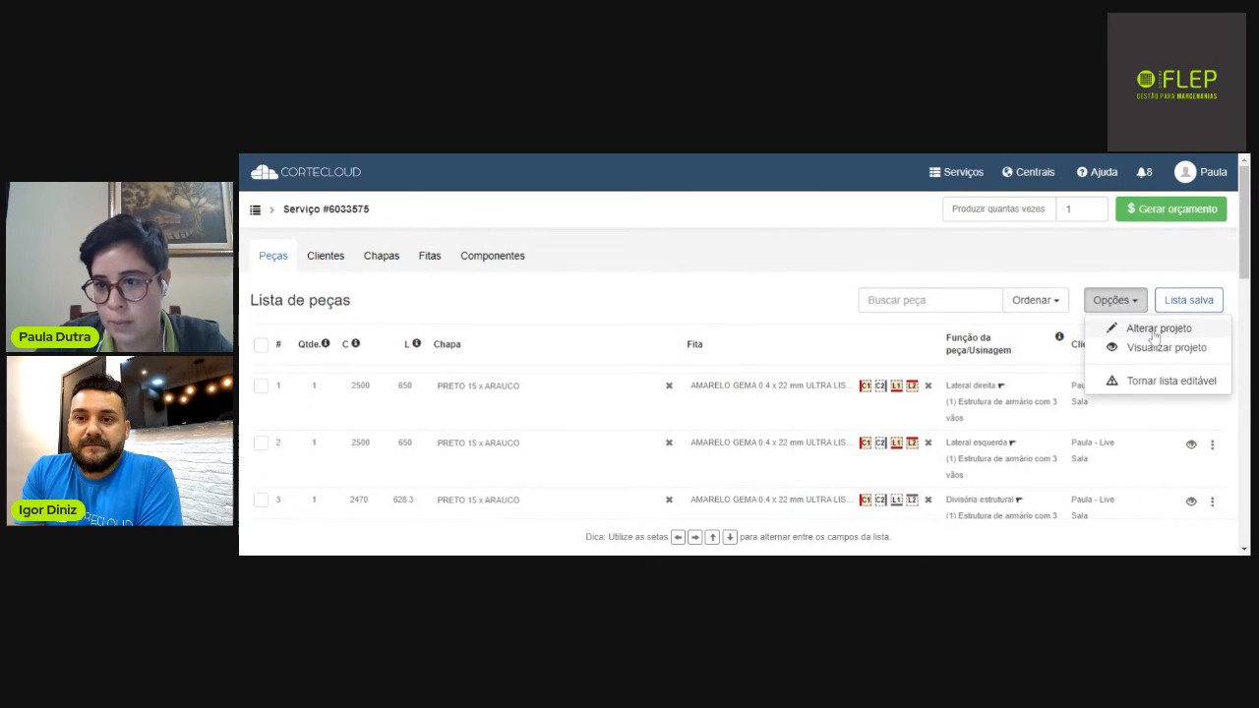
scroll(704, 295, down, 6)
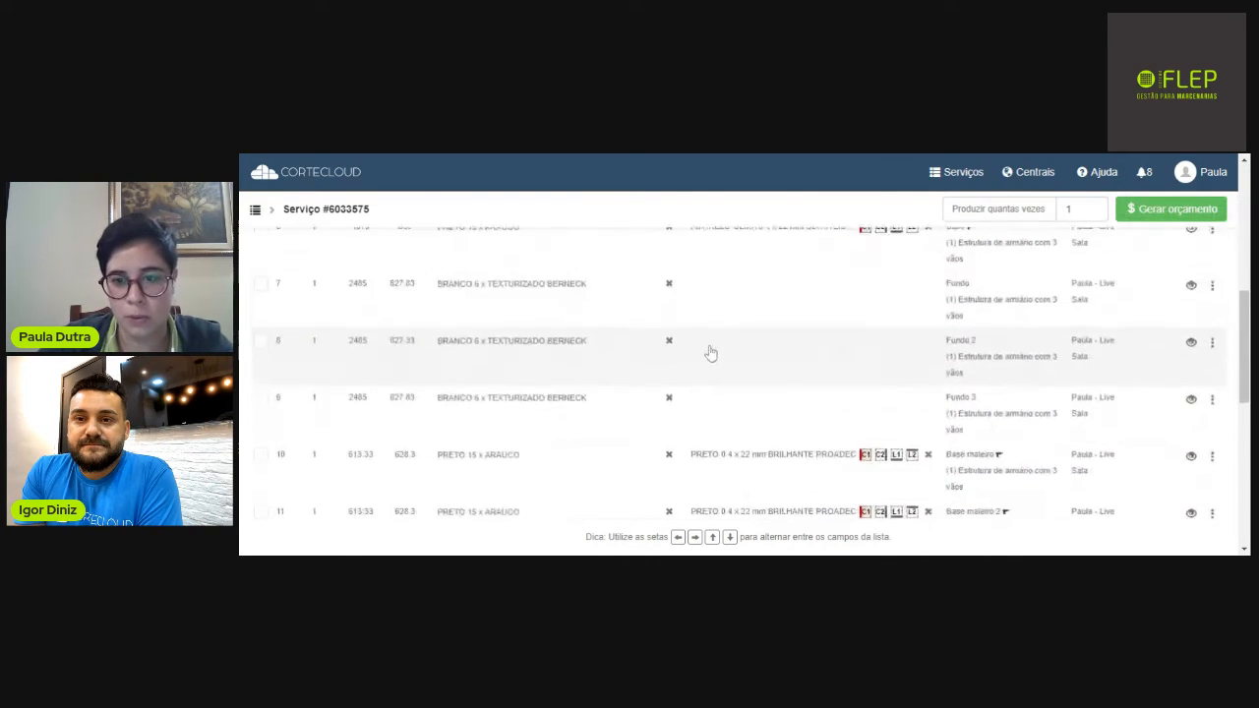
scroll(711, 352, down, 3)
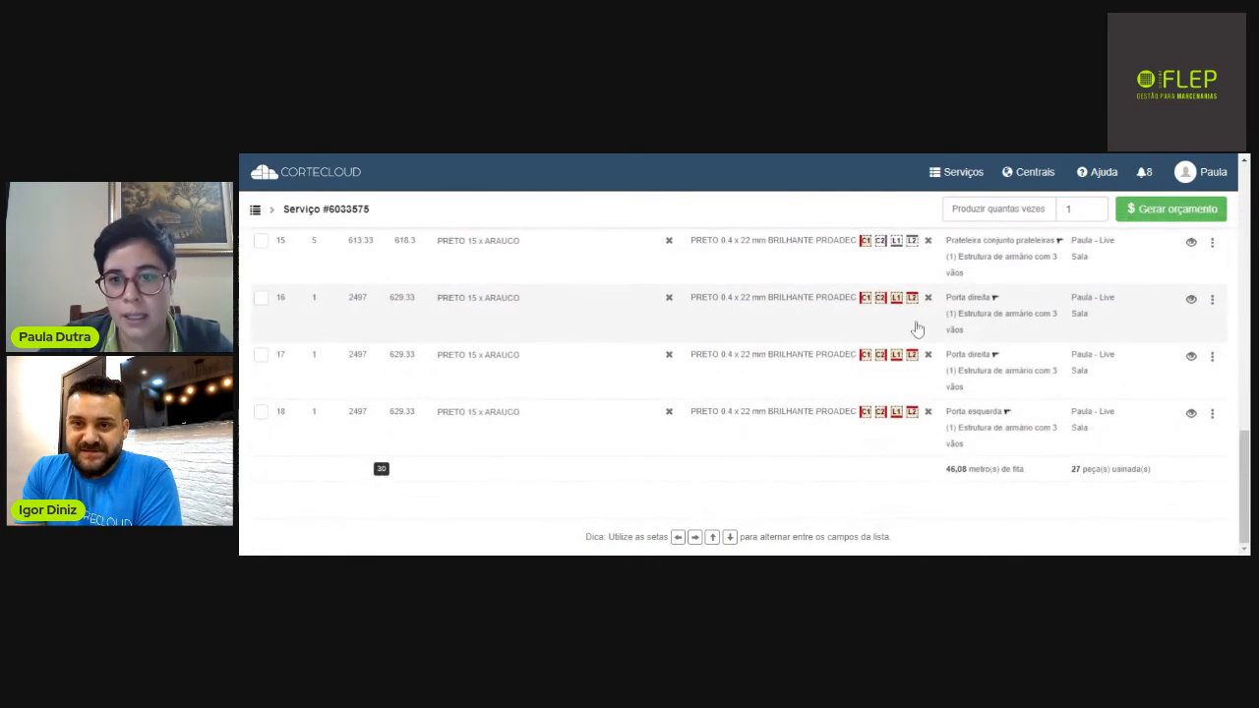
scroll(831, 385, up, 9)
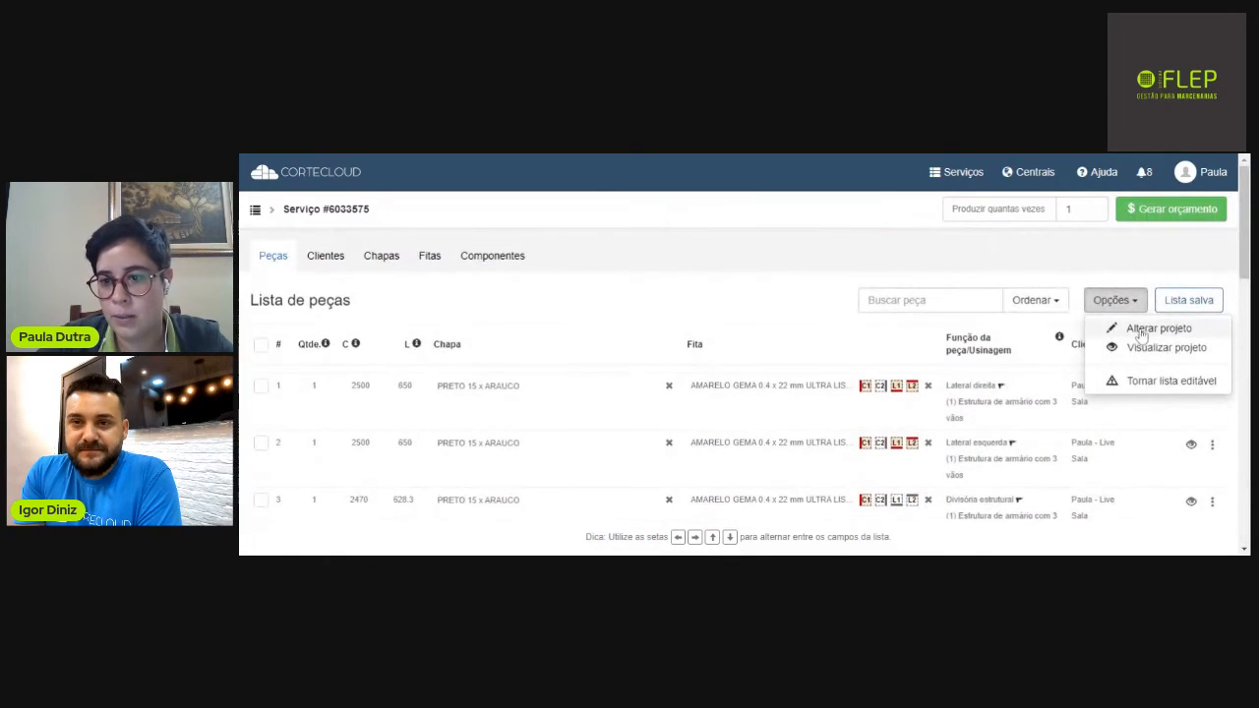
Reopen the project for editing and add a Balcão gaveteiro basculante module from the module library.
click(1145, 333)
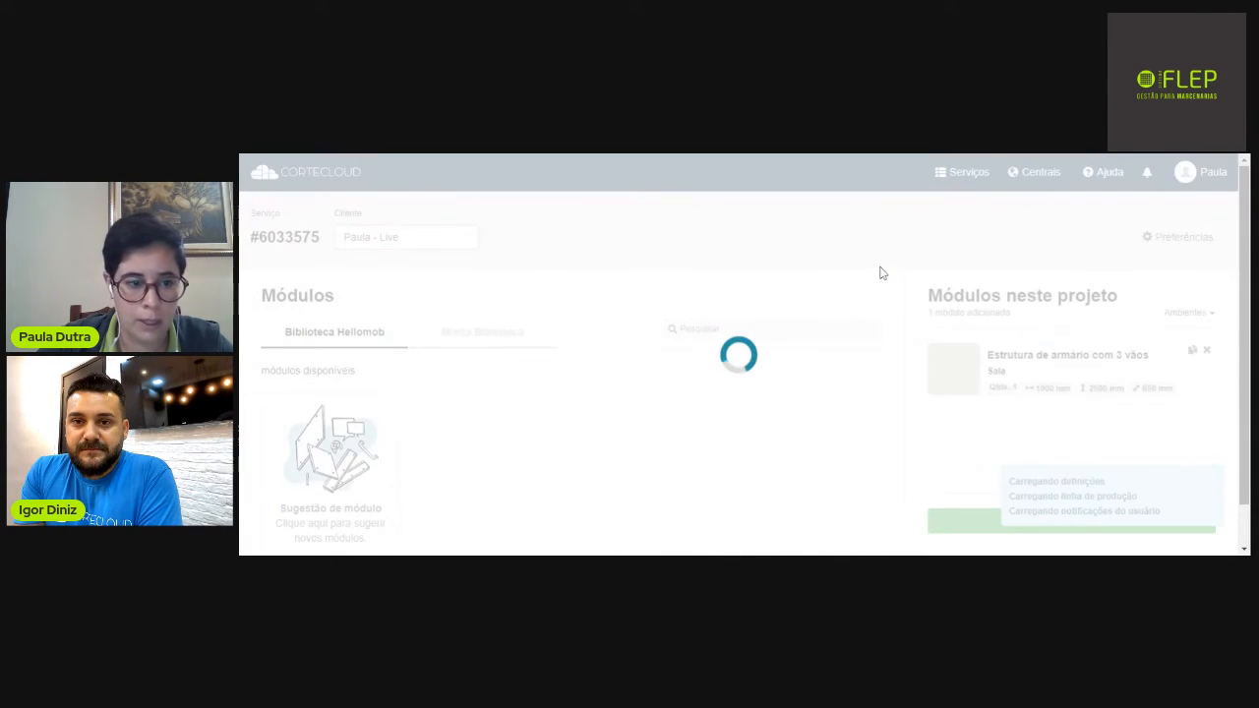
scroll(758, 356, down, 5)
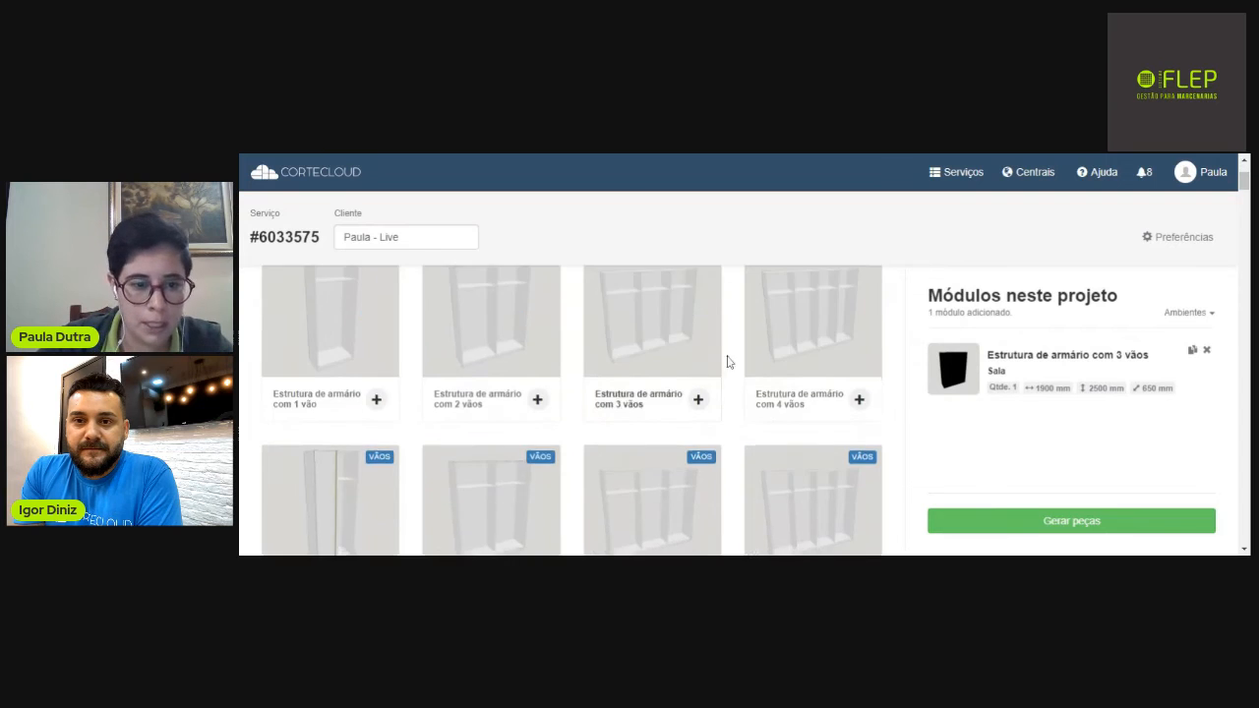
scroll(753, 361, down, 5)
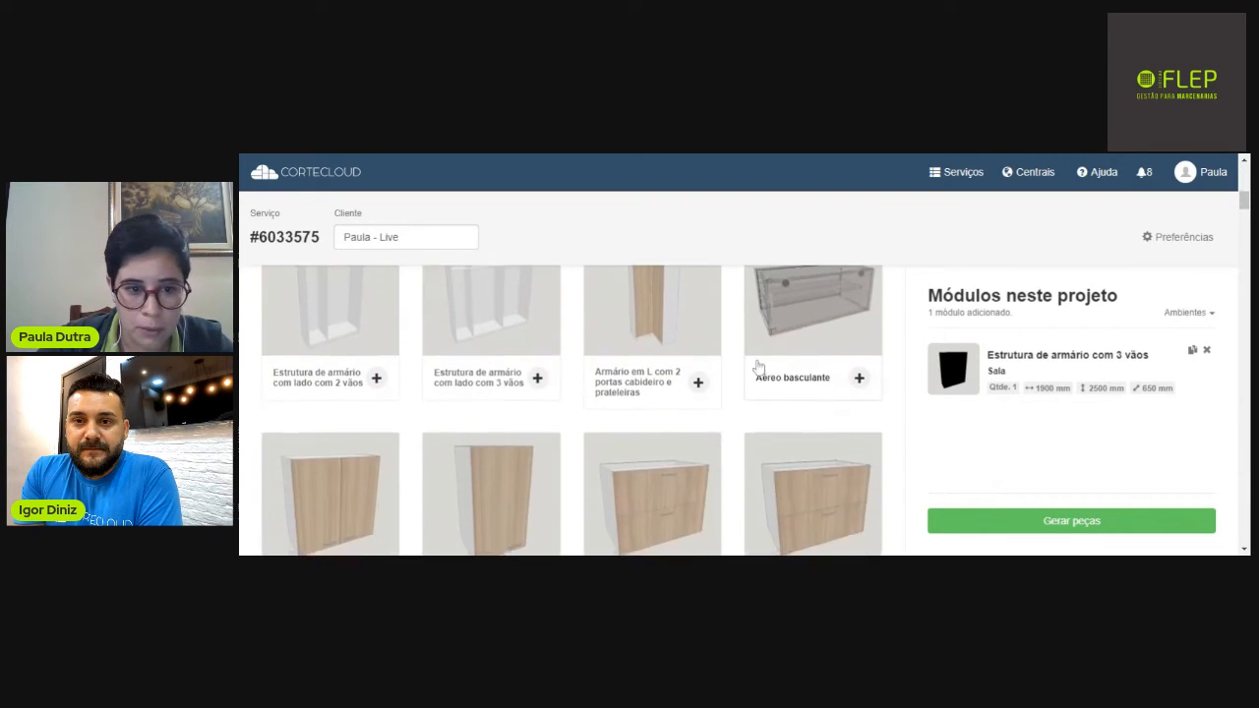
scroll(763, 366, up, 1)
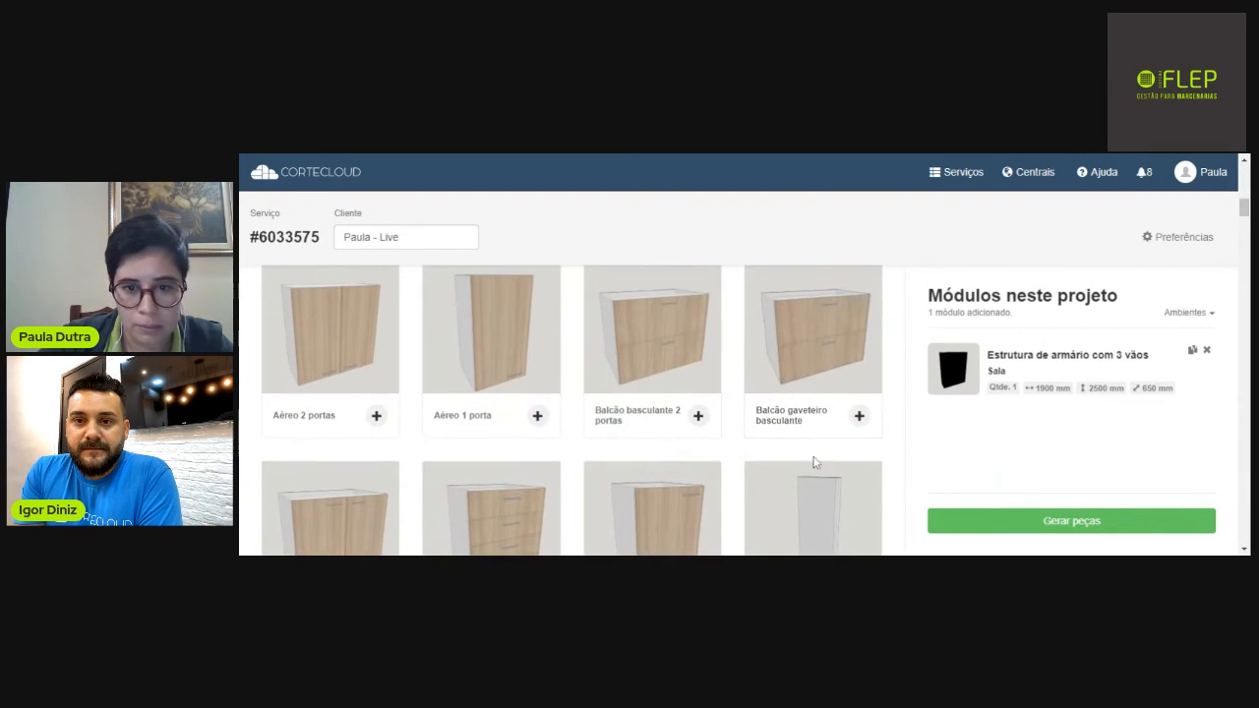
click(841, 368)
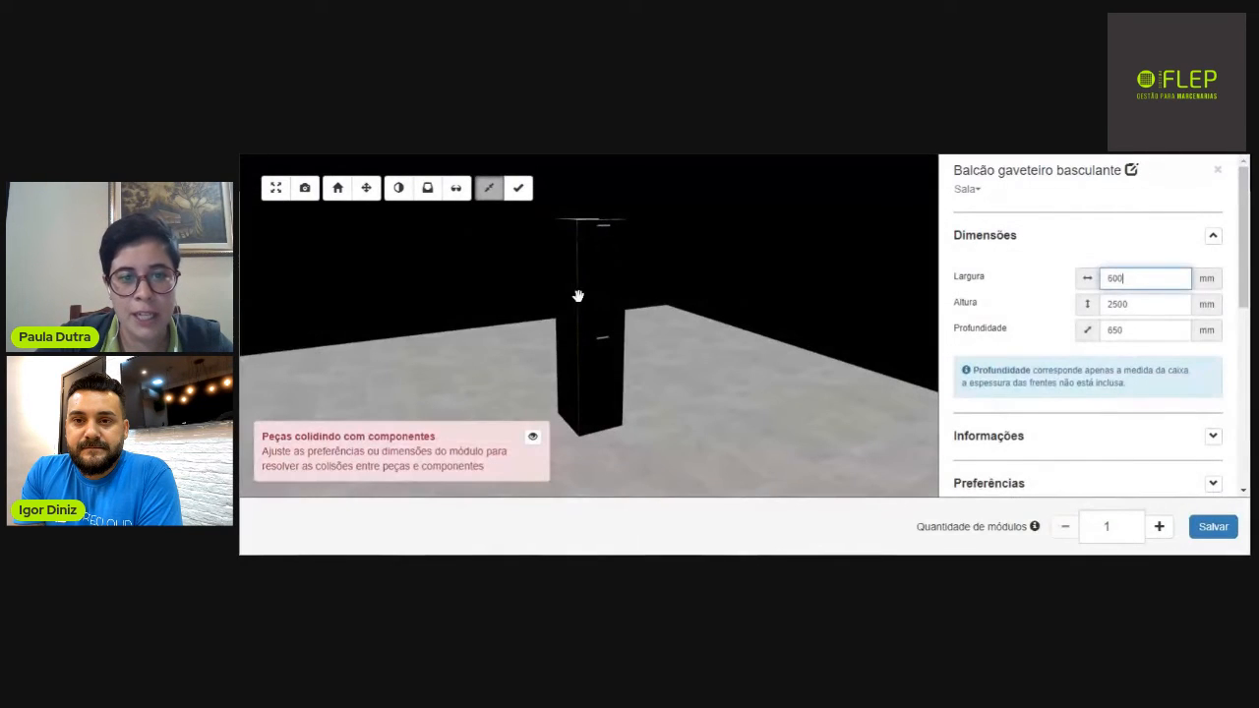
Set the width (Largura) of the Balcão gaveteiro basculante module to 800 mm.
drag(579, 296, 565, 345)
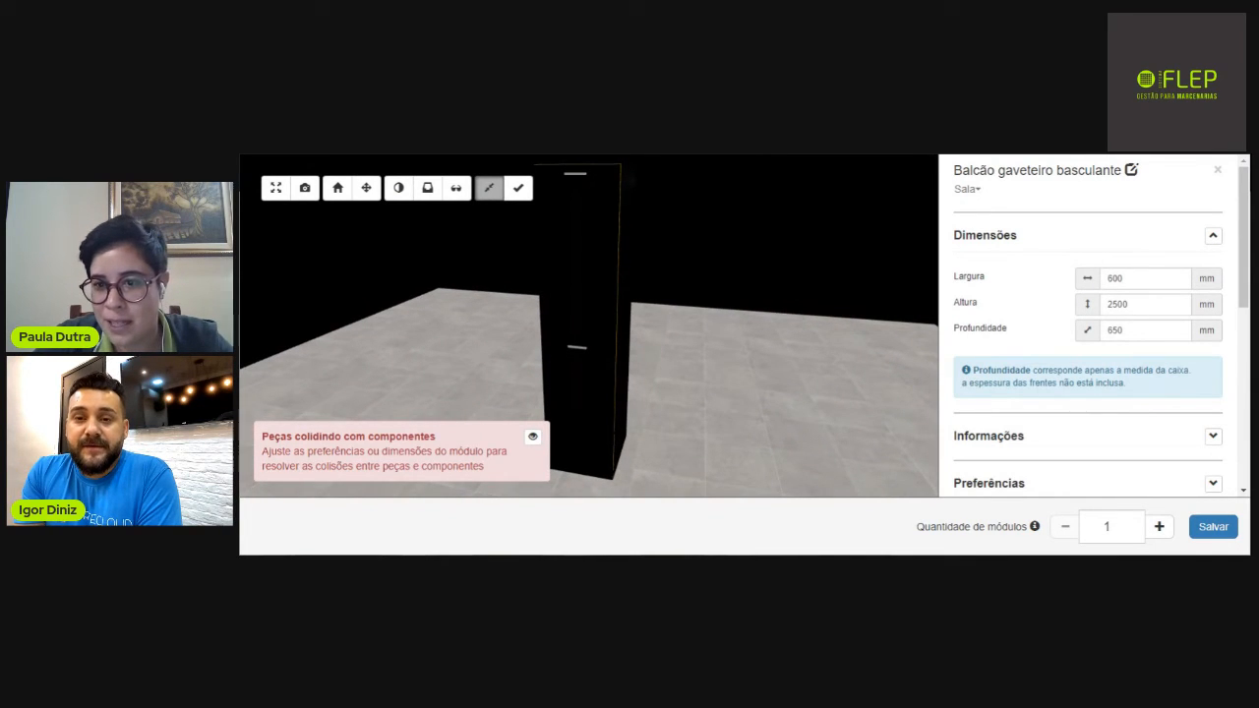
drag(1130, 279, 1043, 275)
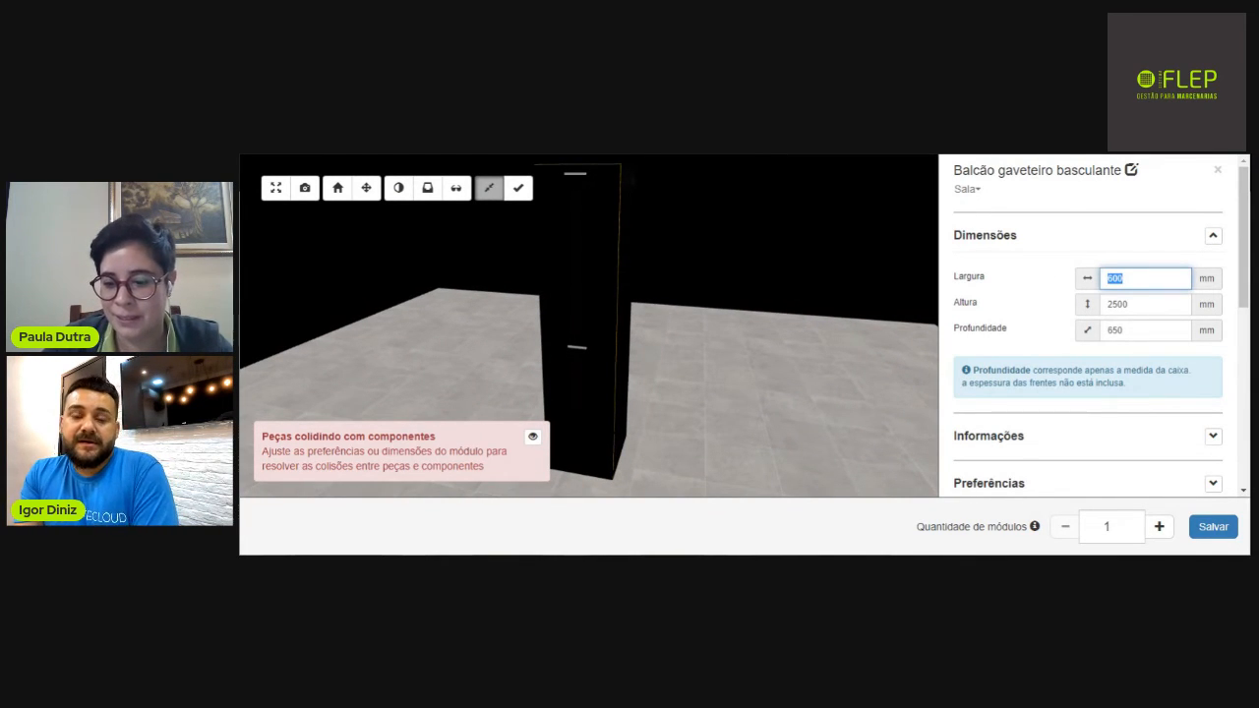
text(8)
key(Tab)
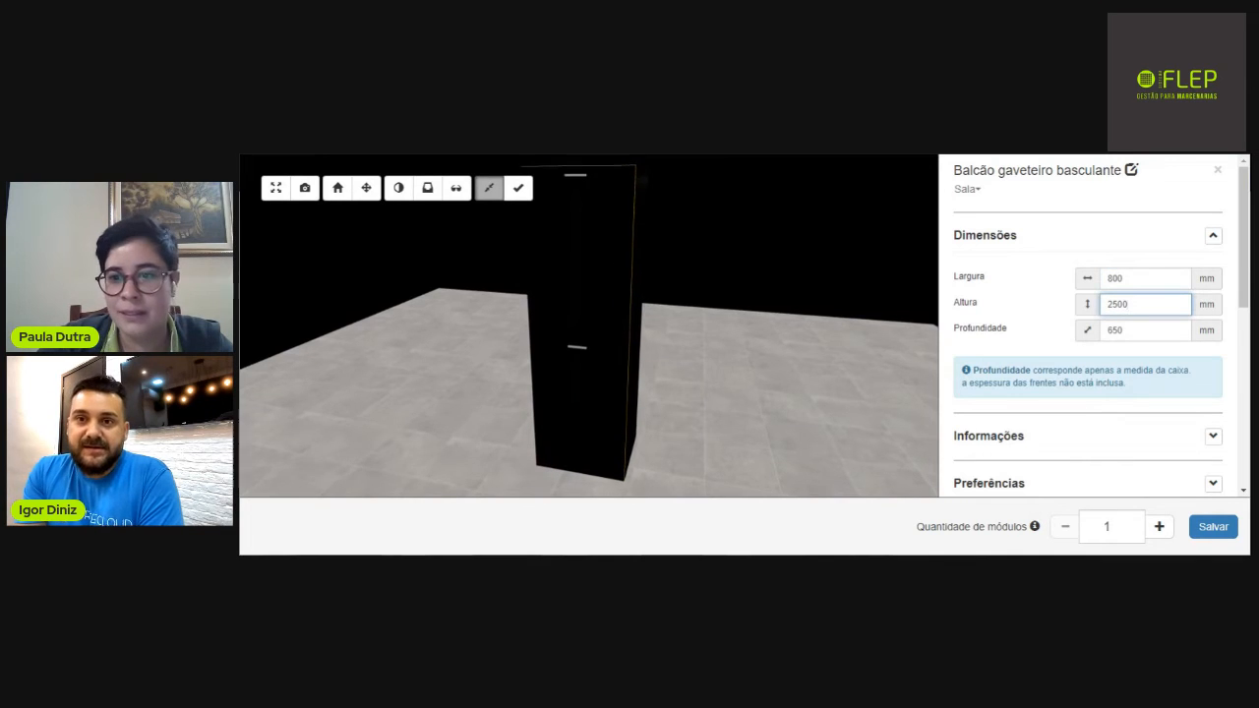
Try to set the height (Altura) of the Balcão gaveteiro basculante module to 1200 mm.
key(Tab)
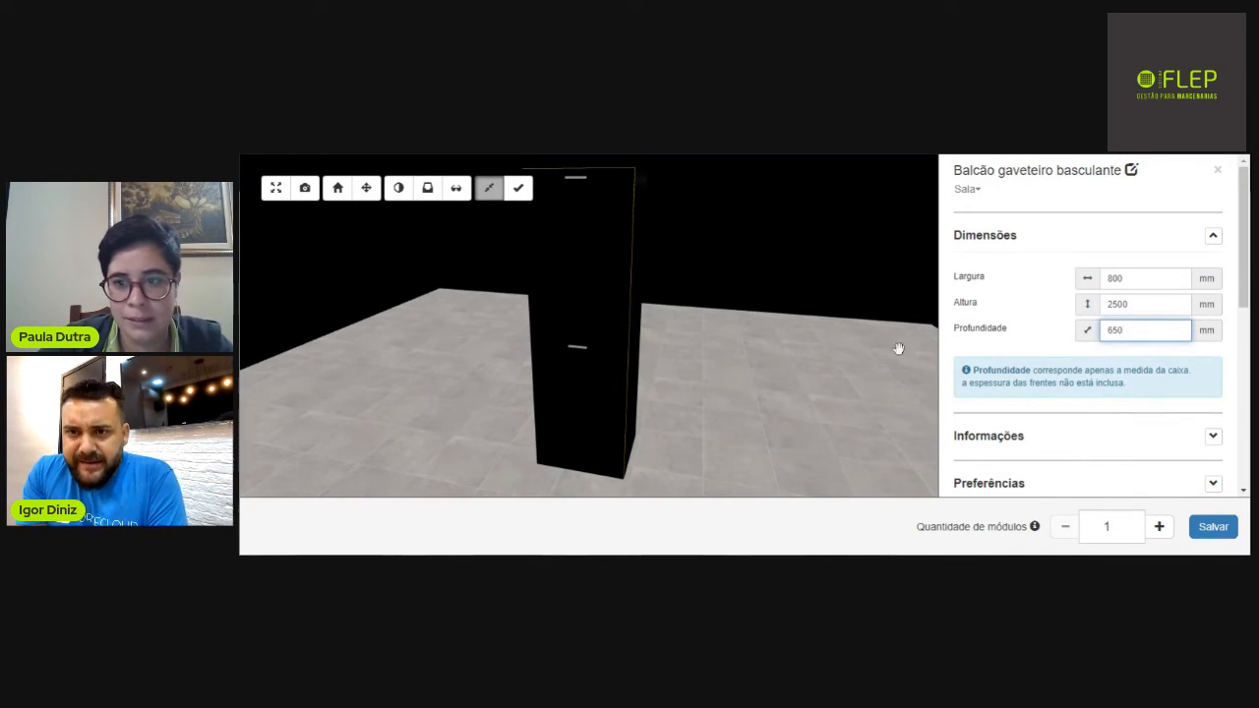
key(shift+Tab)
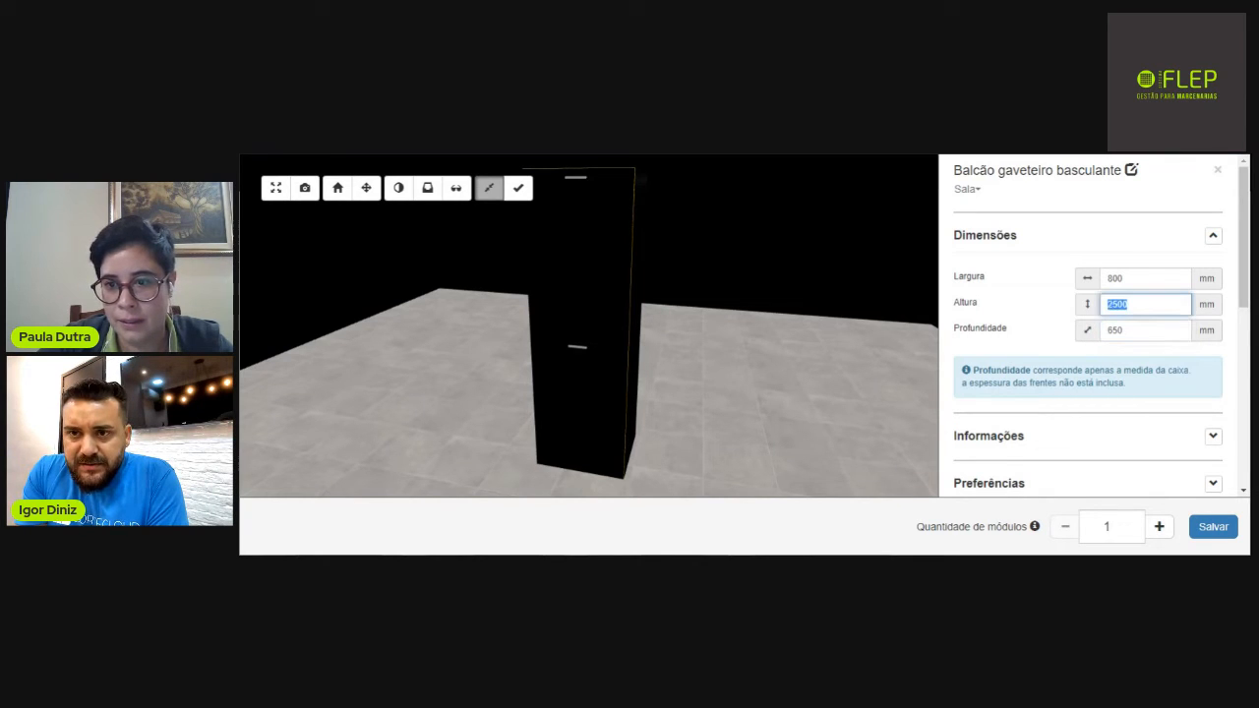
text(1)
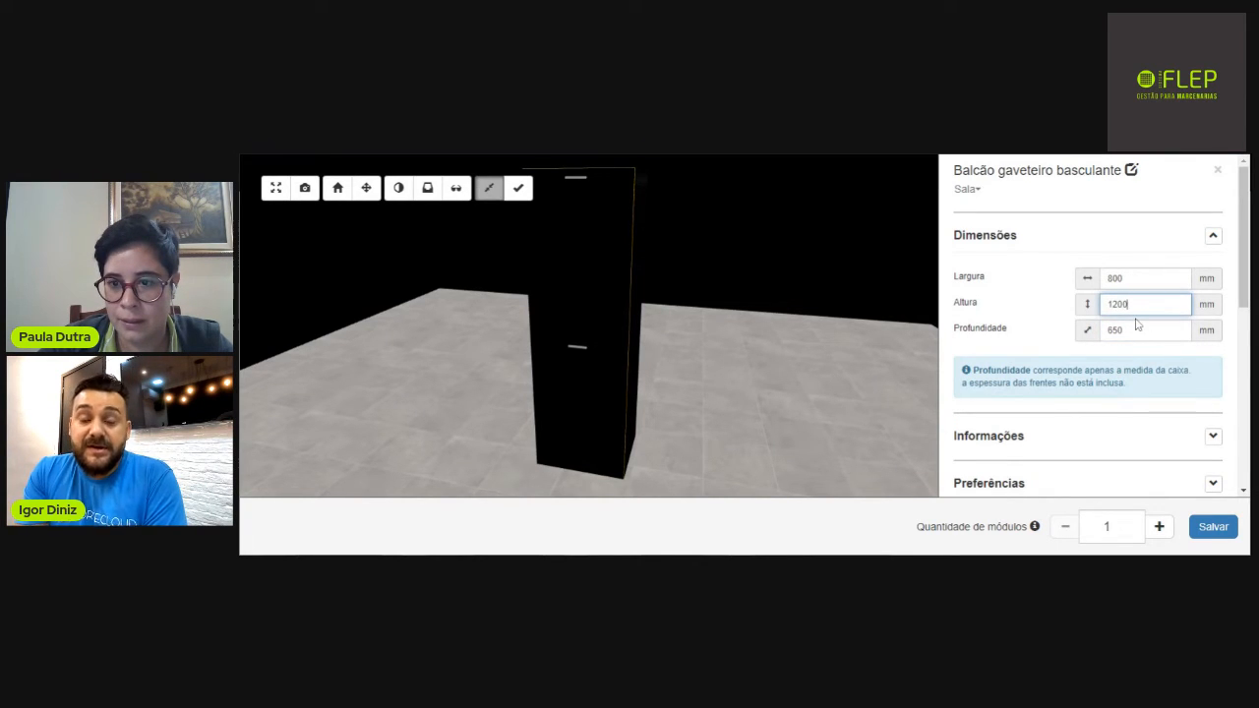
click(1137, 328)
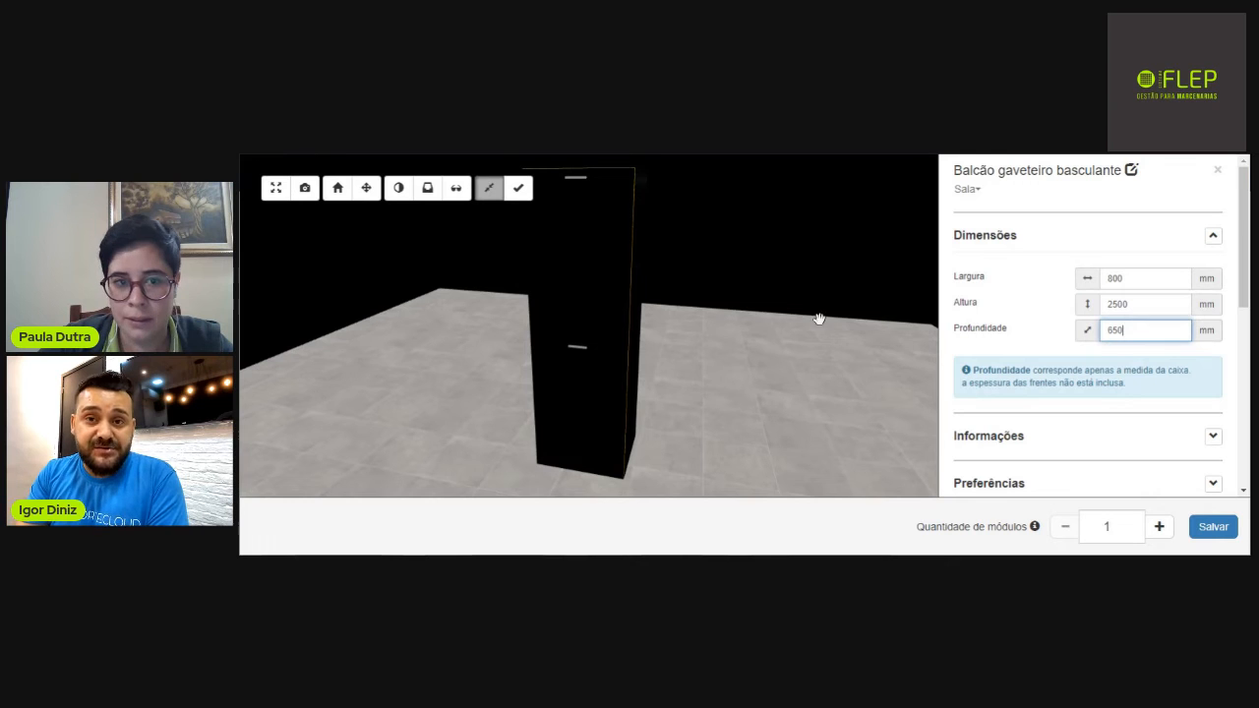
drag(599, 309, 655, 357)
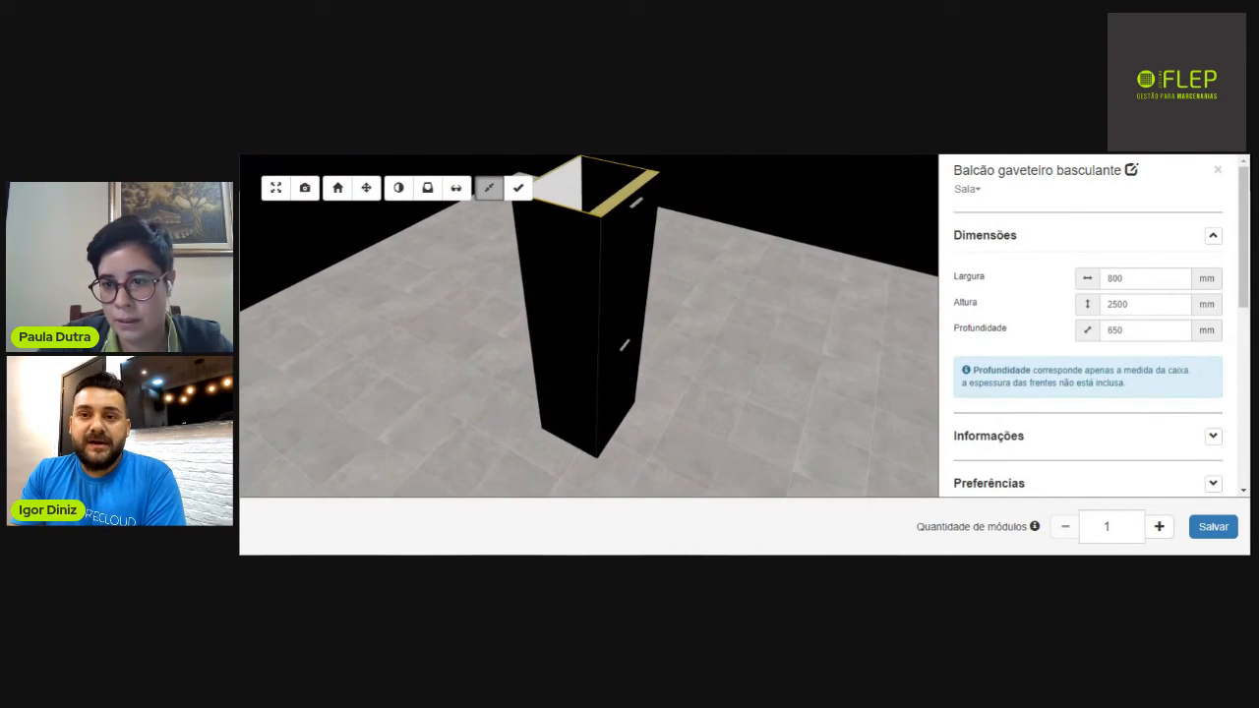
Try to set the module's height (Altura) to 1500 mm and its depth (Profundidade) to 500 mm.
double_click(1117, 305)
text(15)
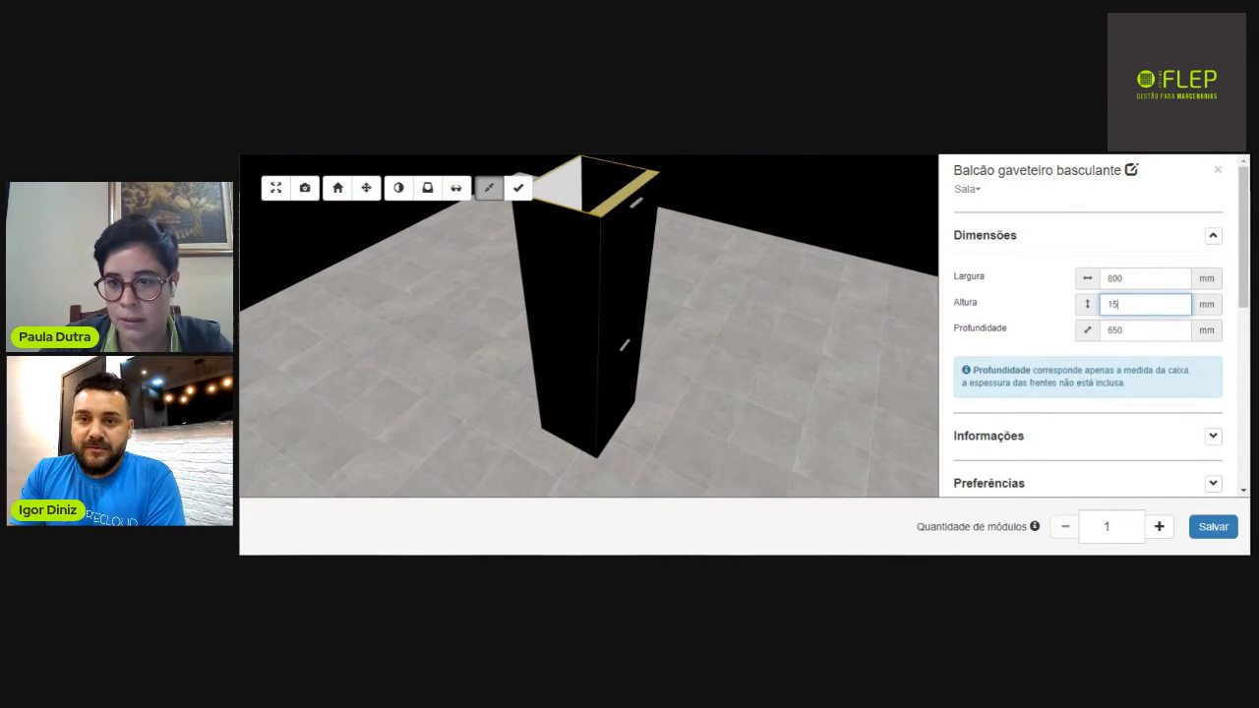
text(00)
key(Tab)
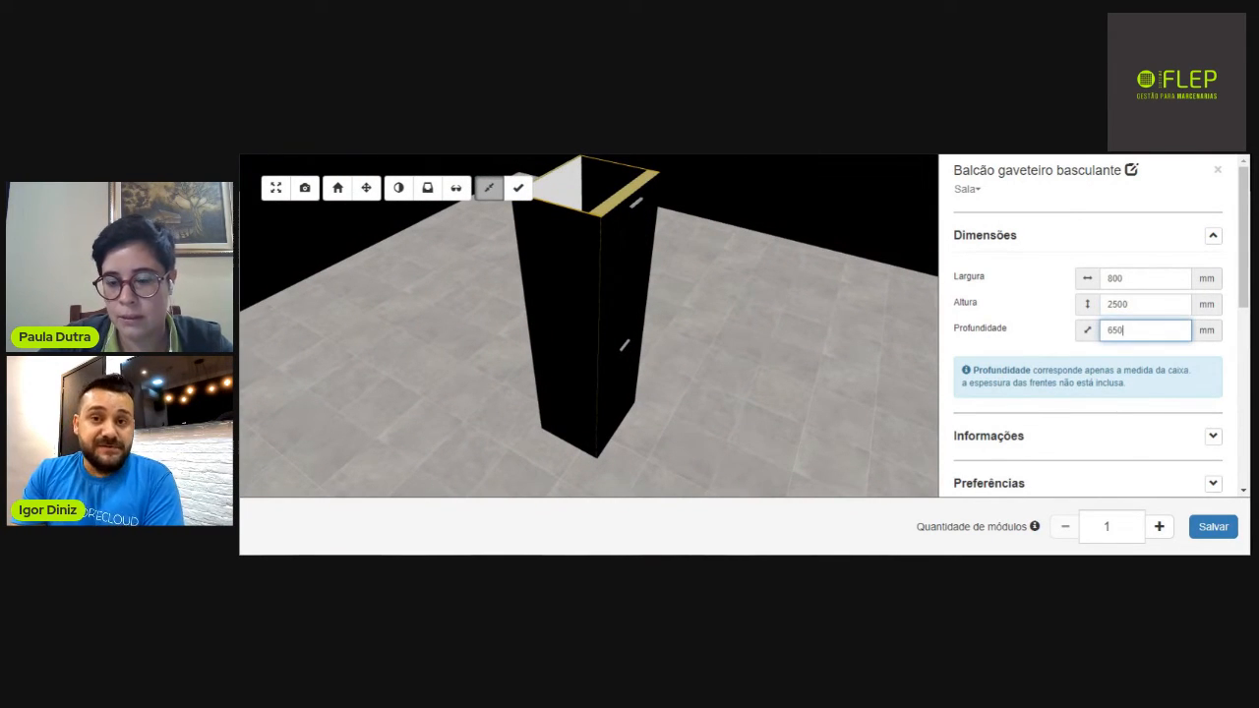
drag(1127, 331, 1064, 333)
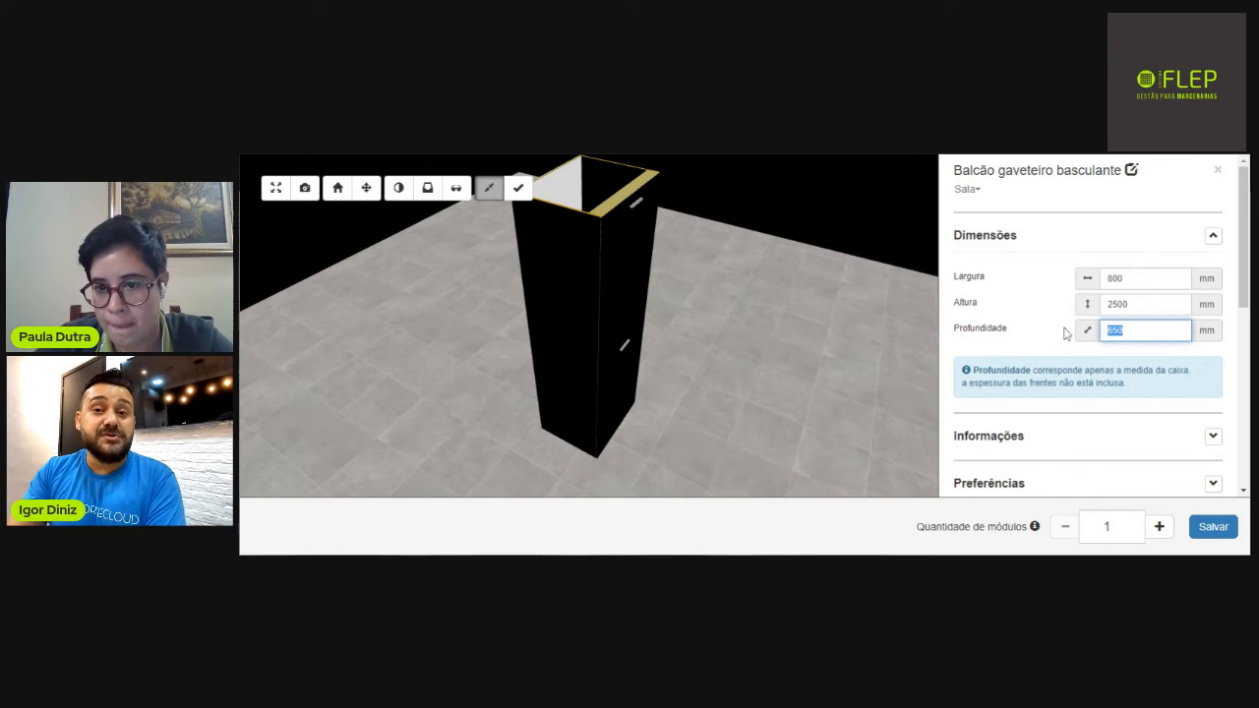
text(500)
key(Return)
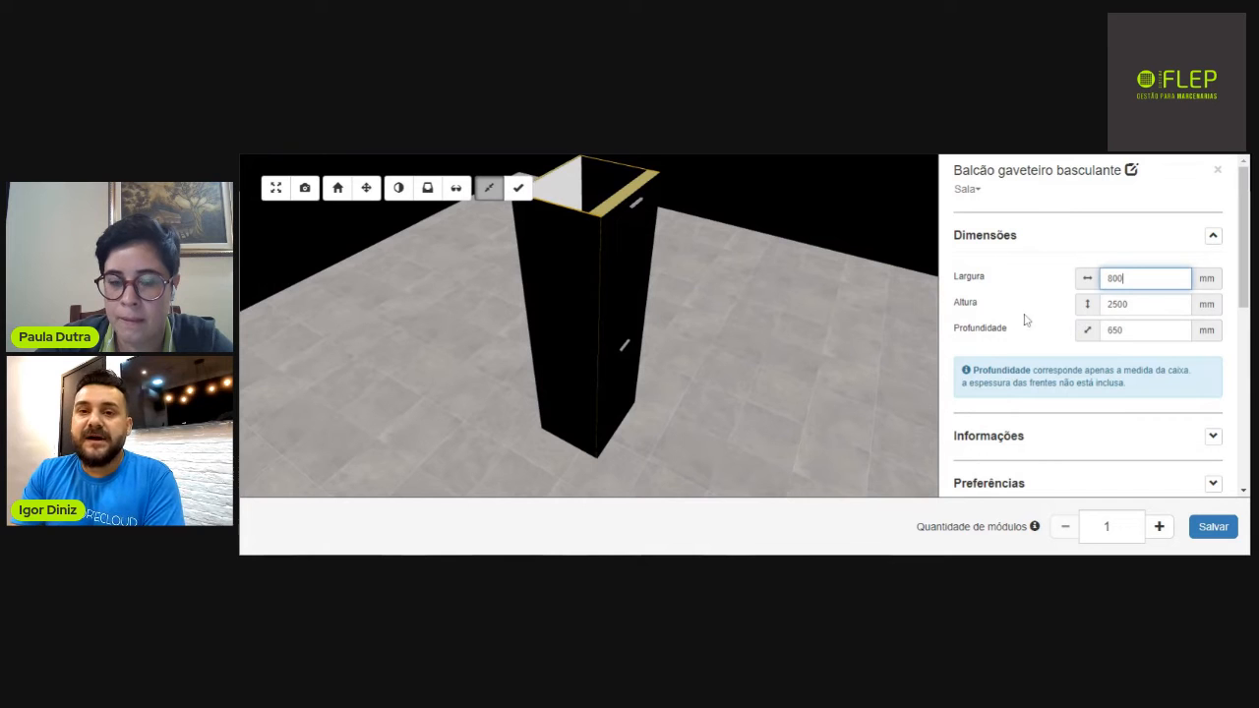
Clear the module's height (Altura) value and set it to 1200 mm.
drag(610, 273, 575, 260)
drag(545, 256, 529, 263)
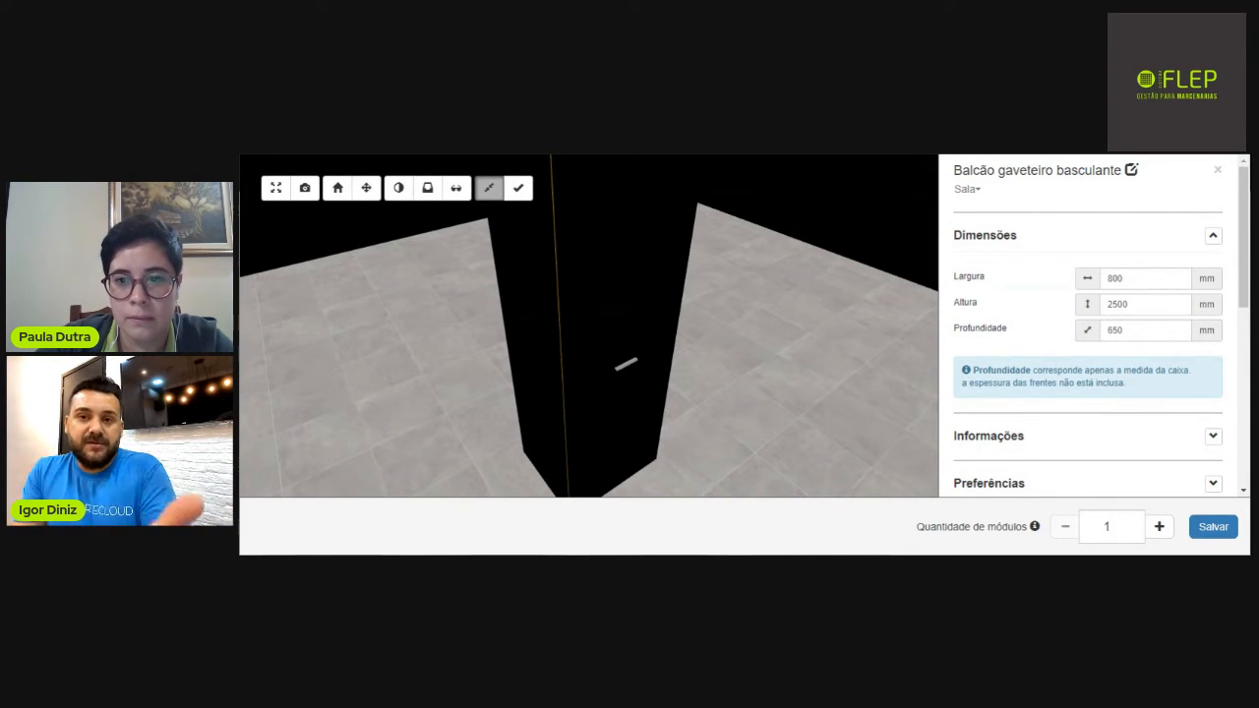
click(1132, 304)
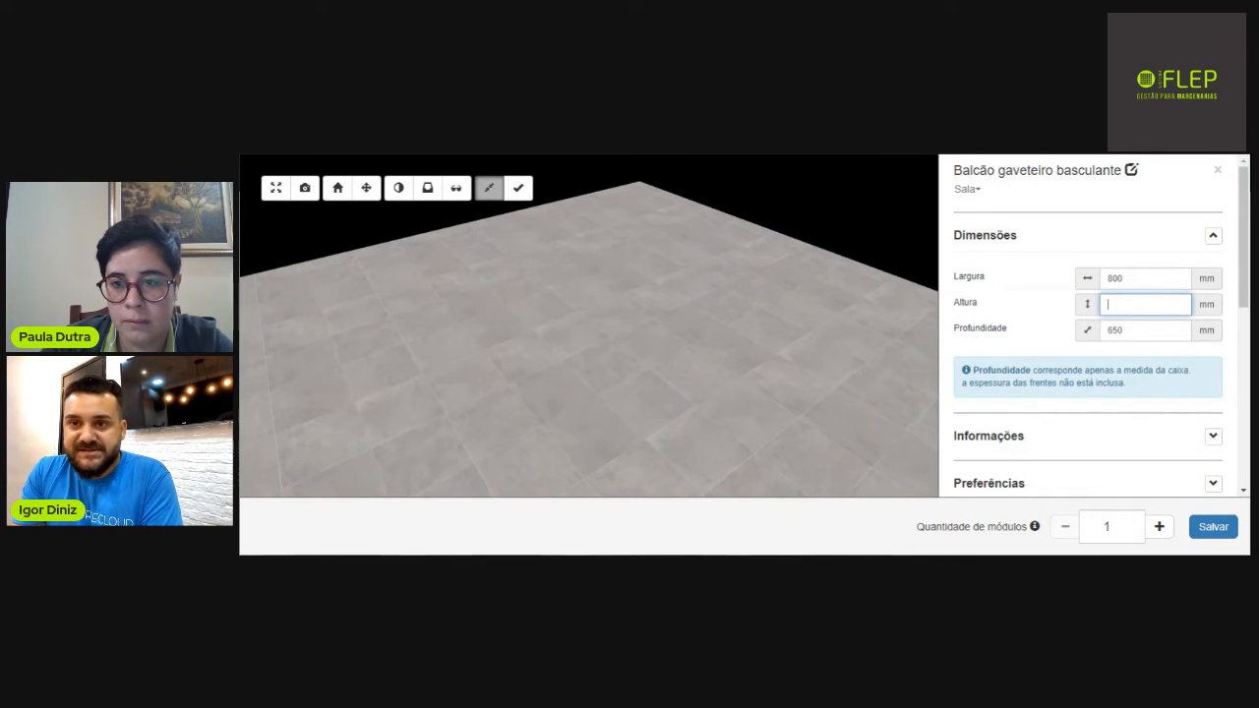
text(1200)
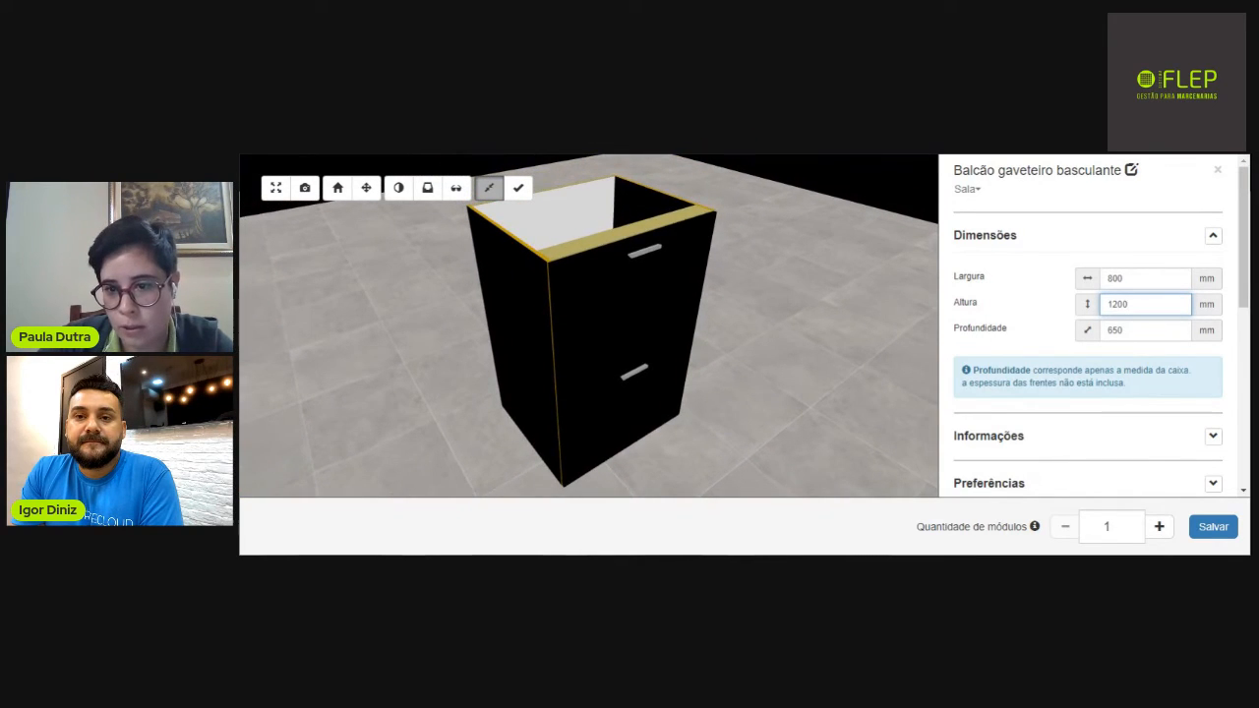
Set the module's height (Altura) to 800 mm and its depth (Profundidade) to 600 mm.
drag(1131, 305, 1092, 321)
text(800)
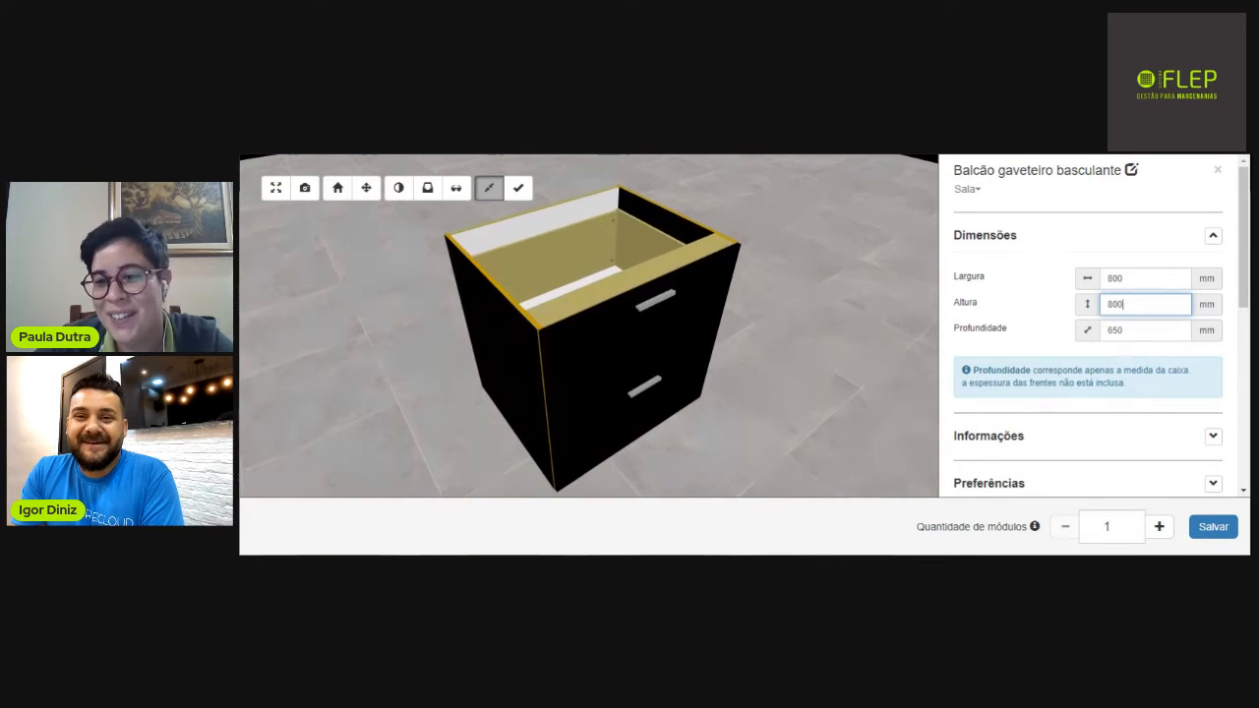
key(Tab)
text(600)
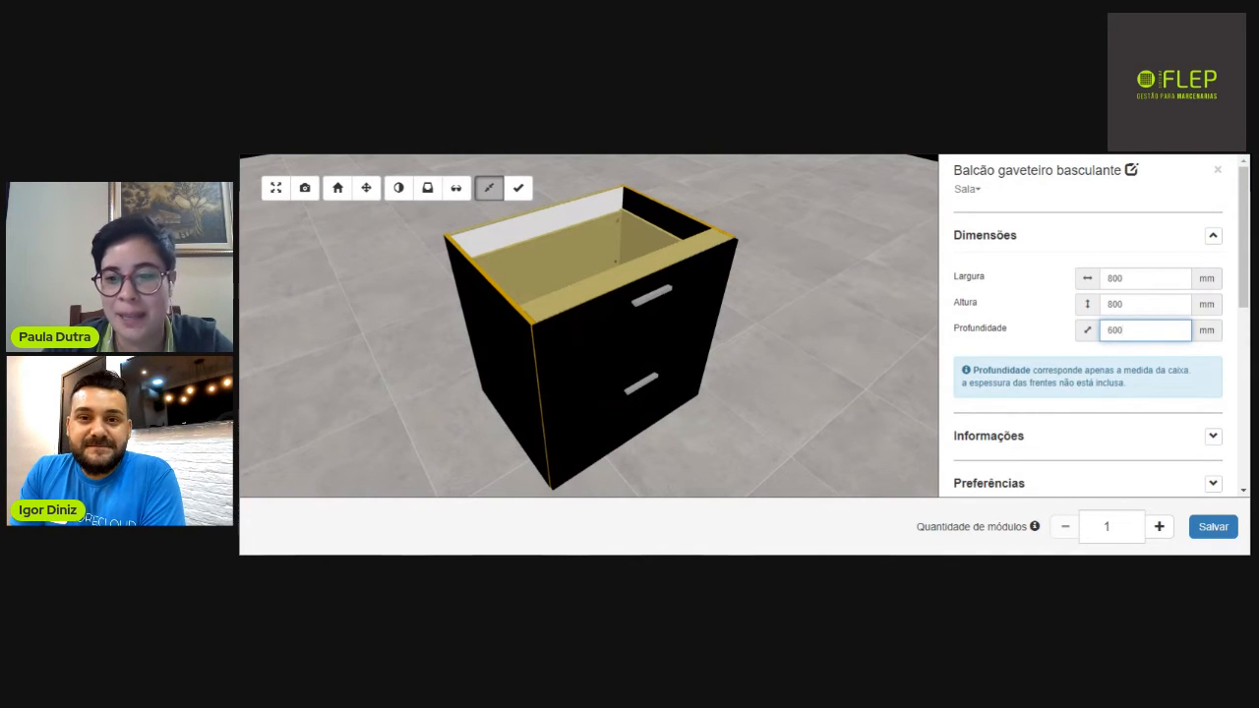
Assign the MDF 15 preto 2F Arauco sheet and the Fita 0.4 x 22.0 amarelo gema ultra liso Proadec tape to the Travessas.
scroll(1092, 324, down, 4)
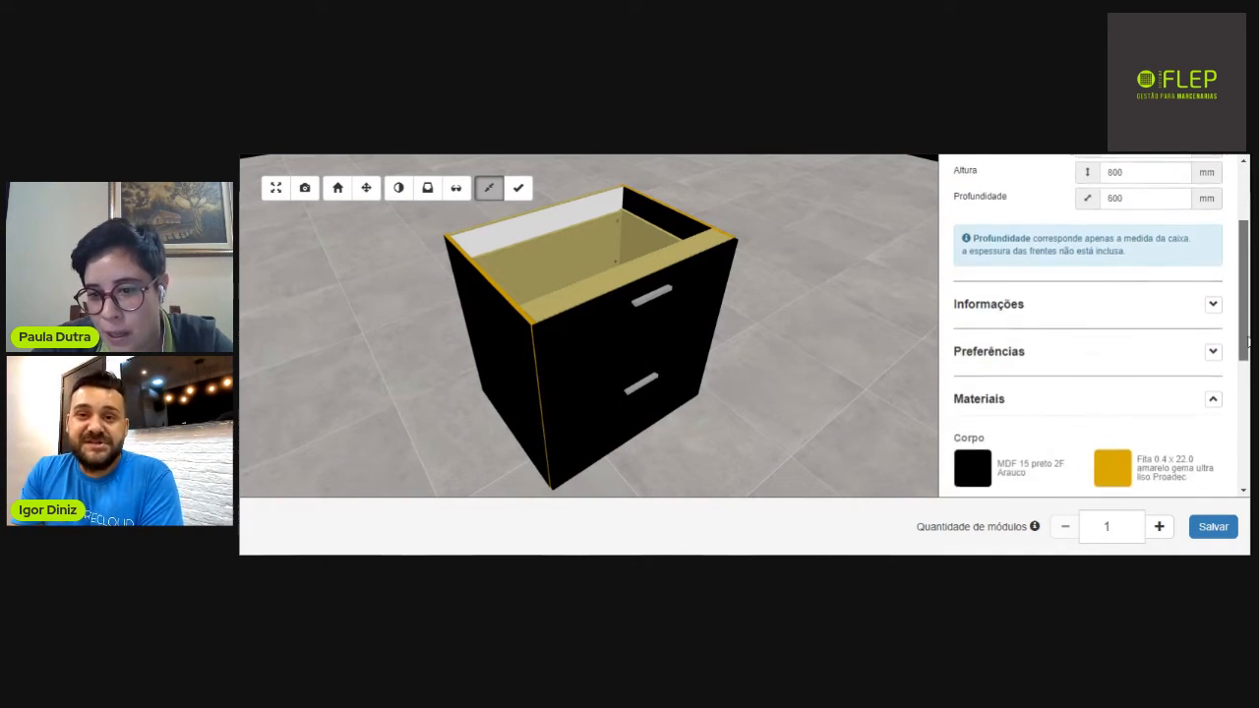
scroll(1102, 305, down, 2)
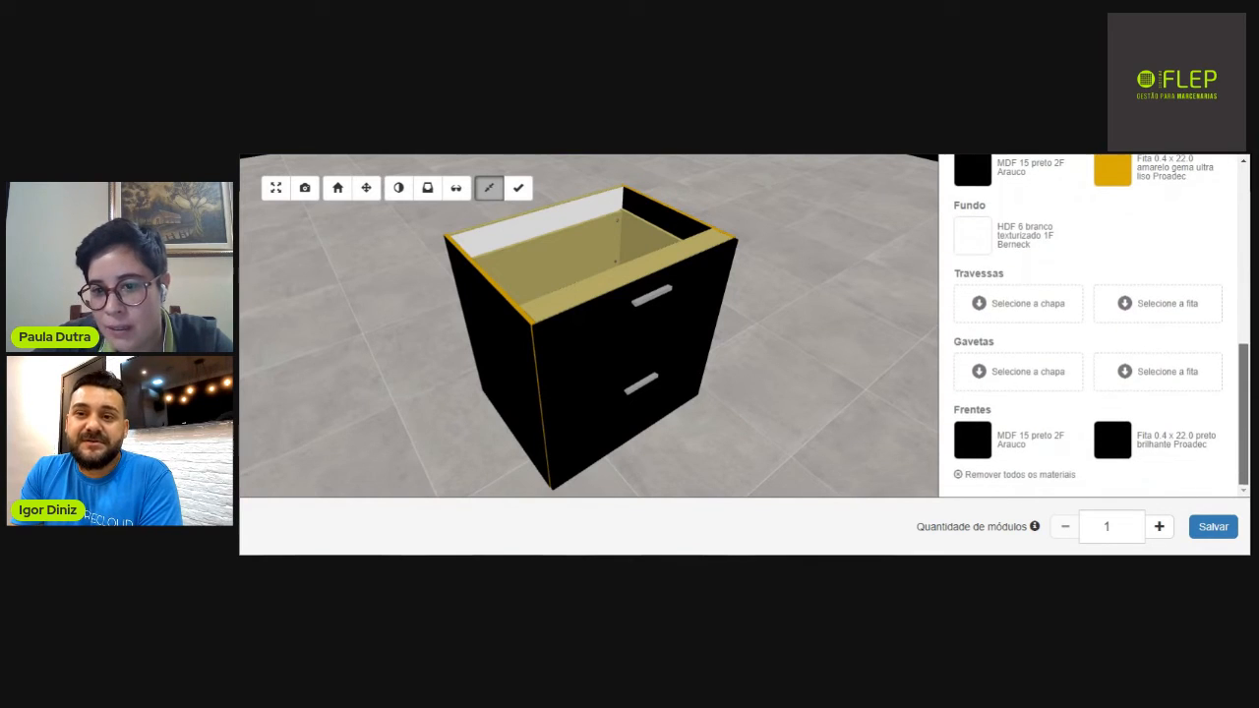
click(1019, 307)
text(pre)
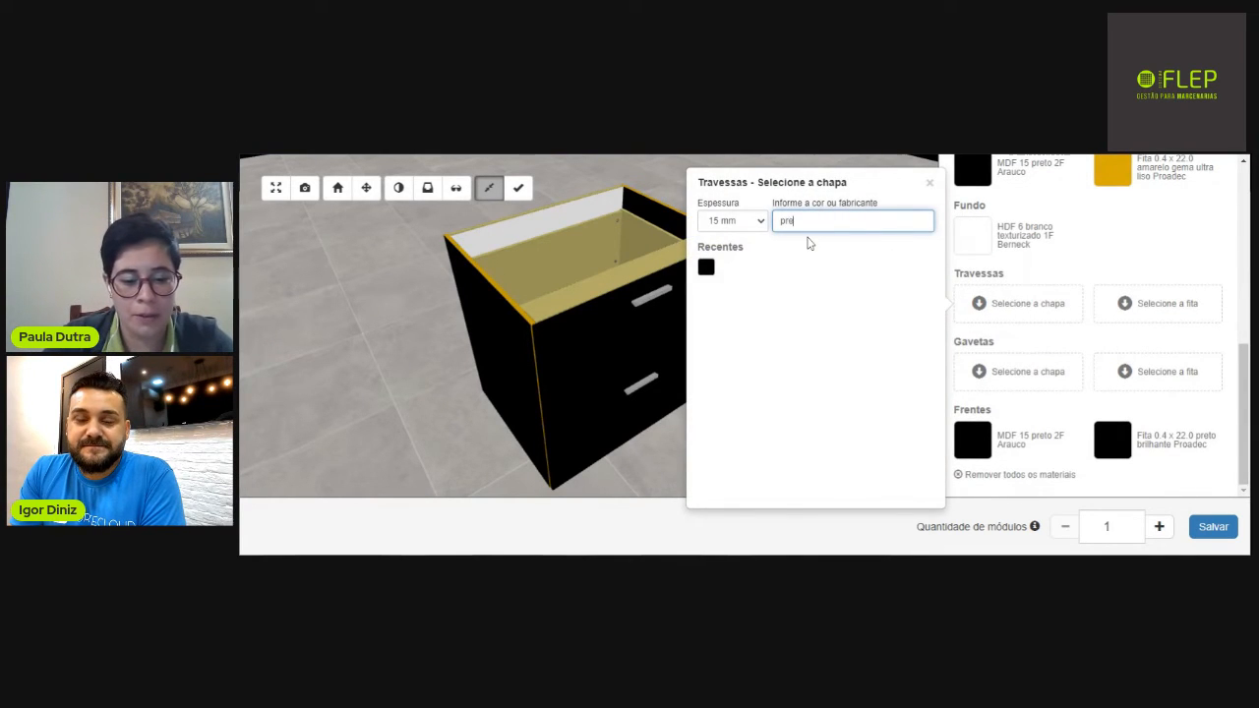
text(to)
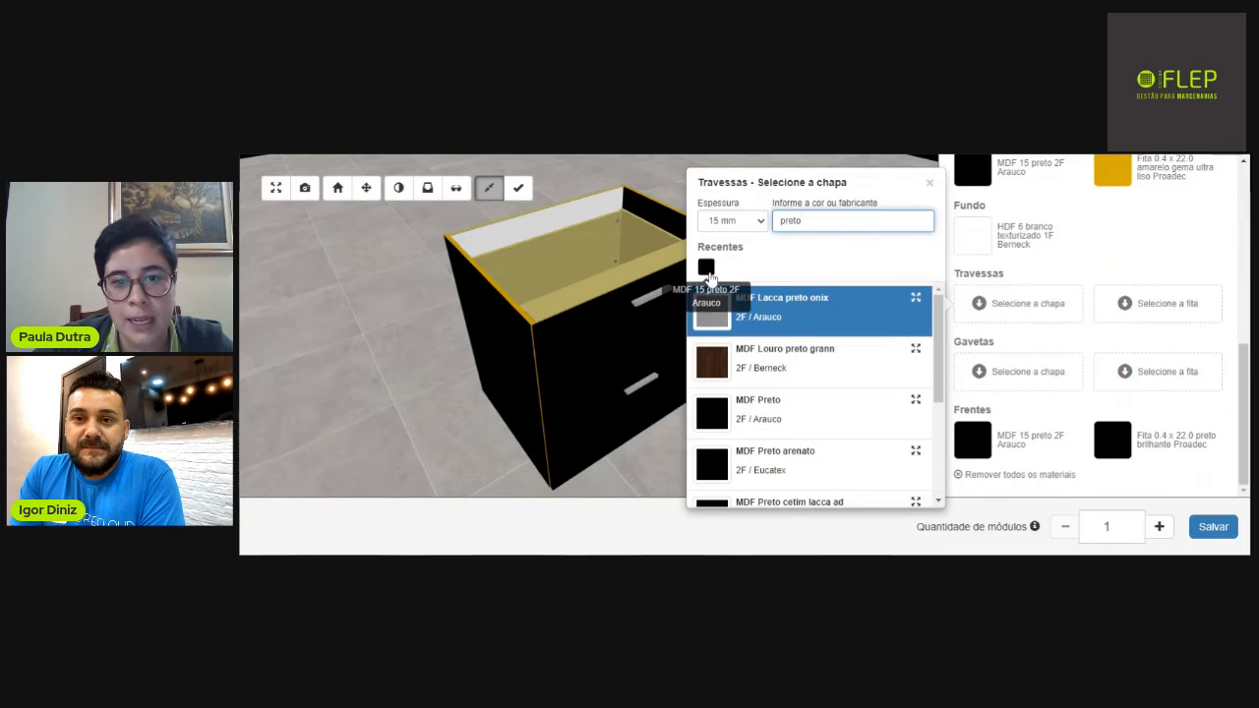
click(706, 270)
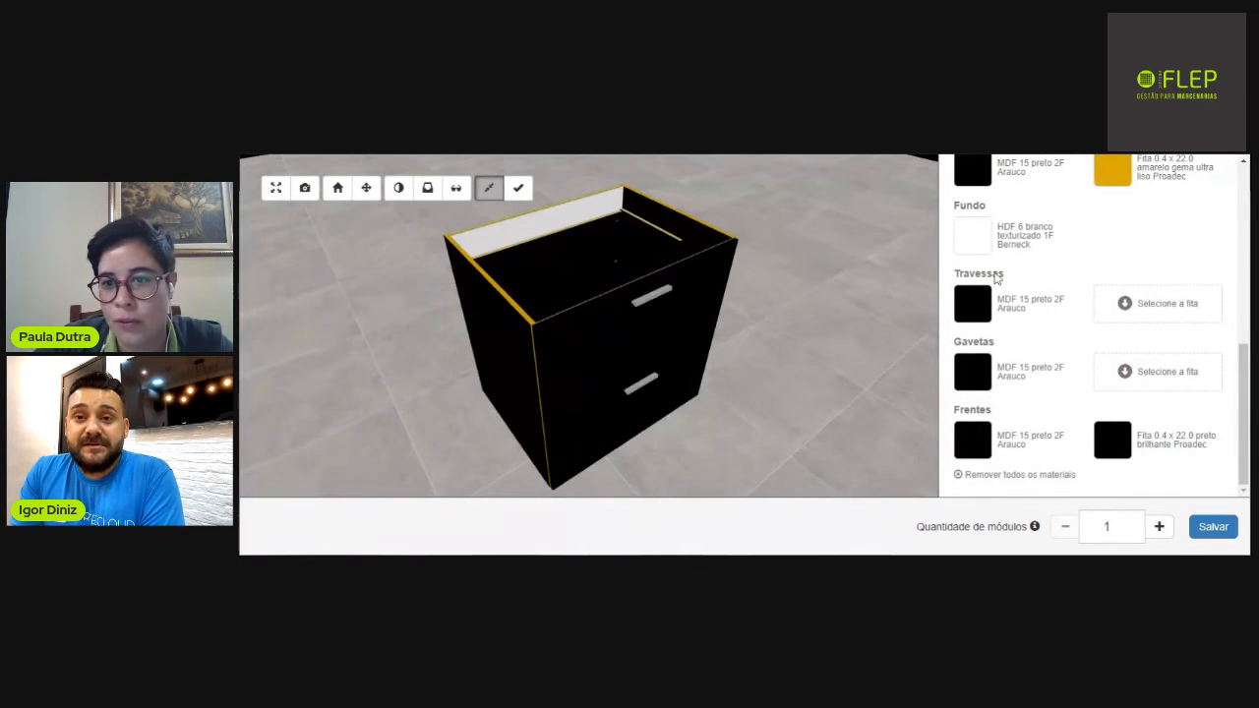
click(1167, 305)
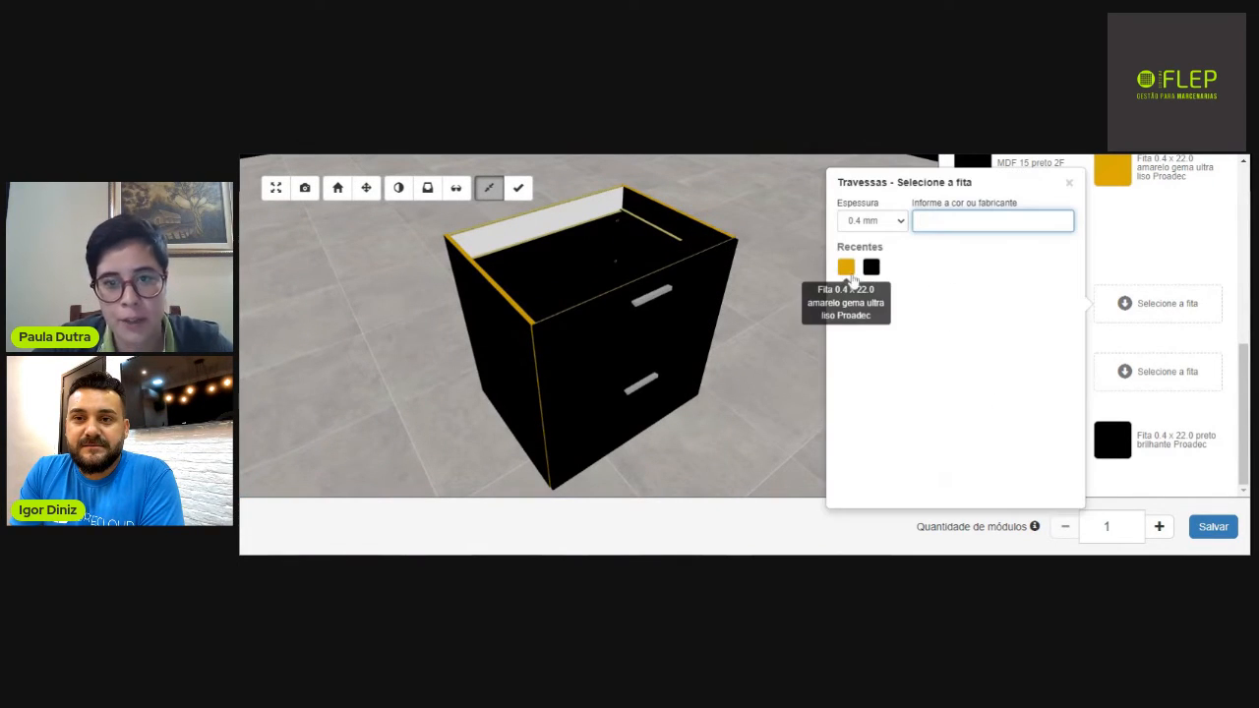
click(848, 273)
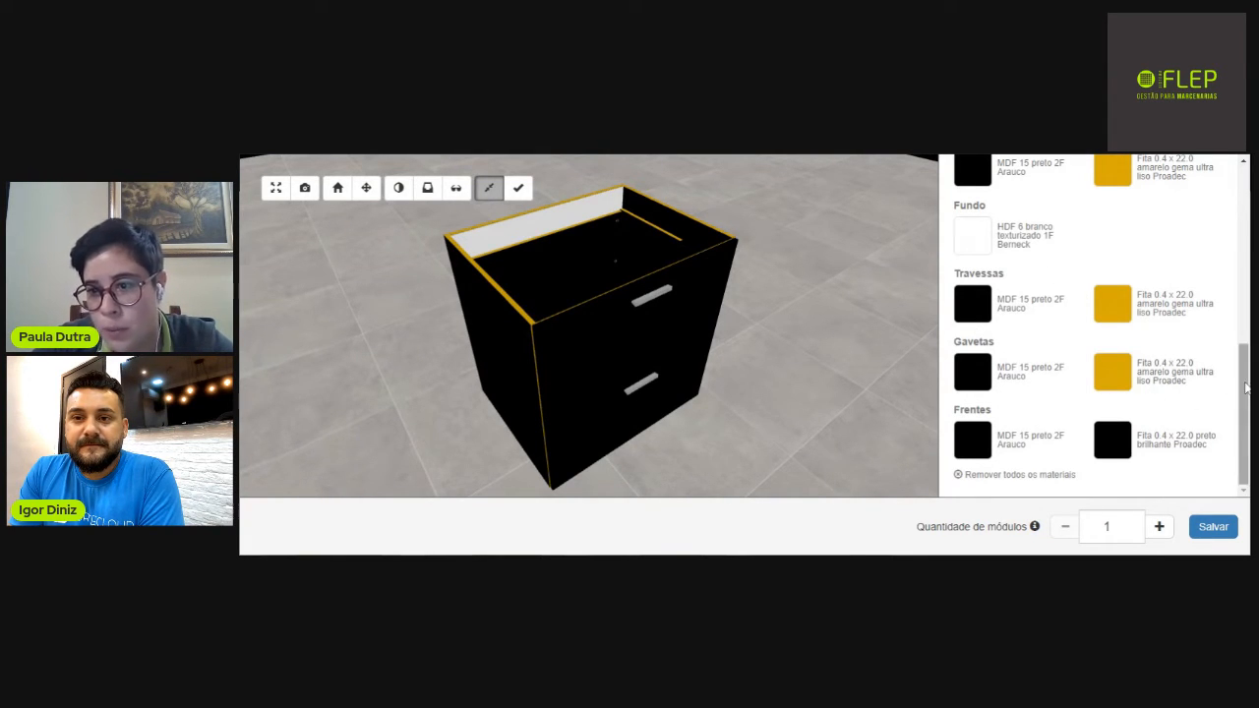
Change the handle type (Puxador) to Perfil in the module's basic preferences.
drag(1245, 384, 1246, 209)
scroll(1218, 295, down, 3)
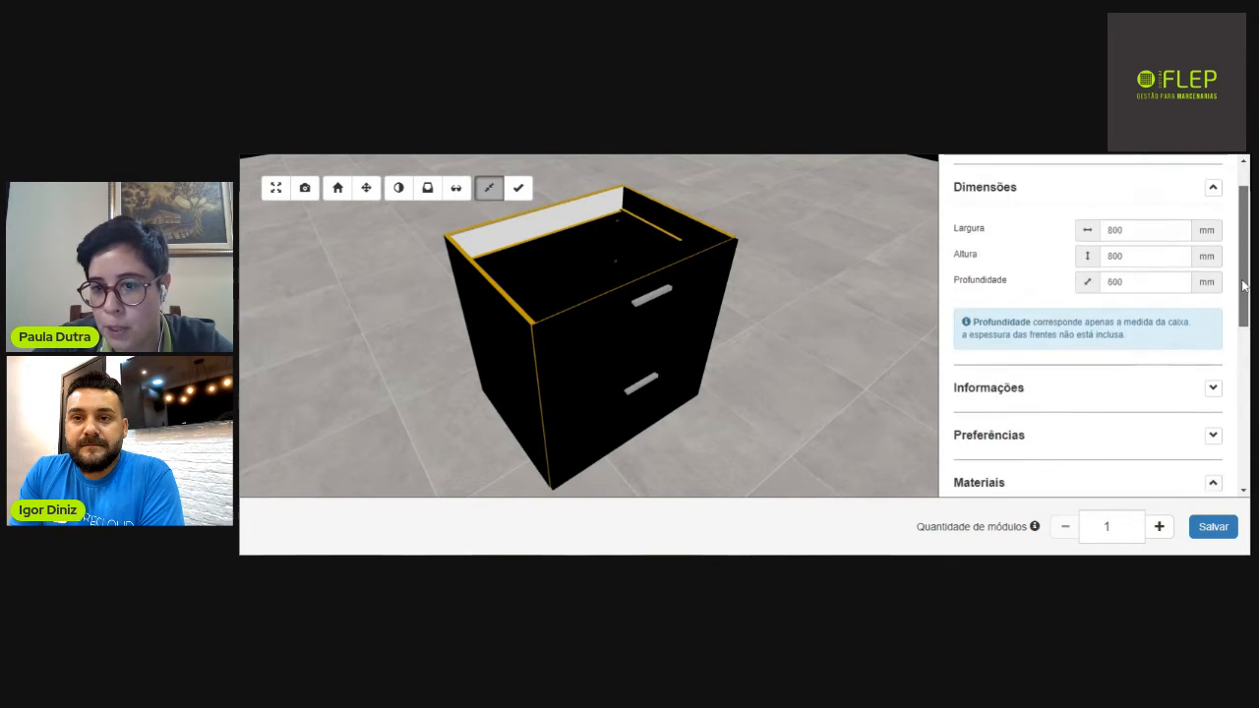
click(1213, 306)
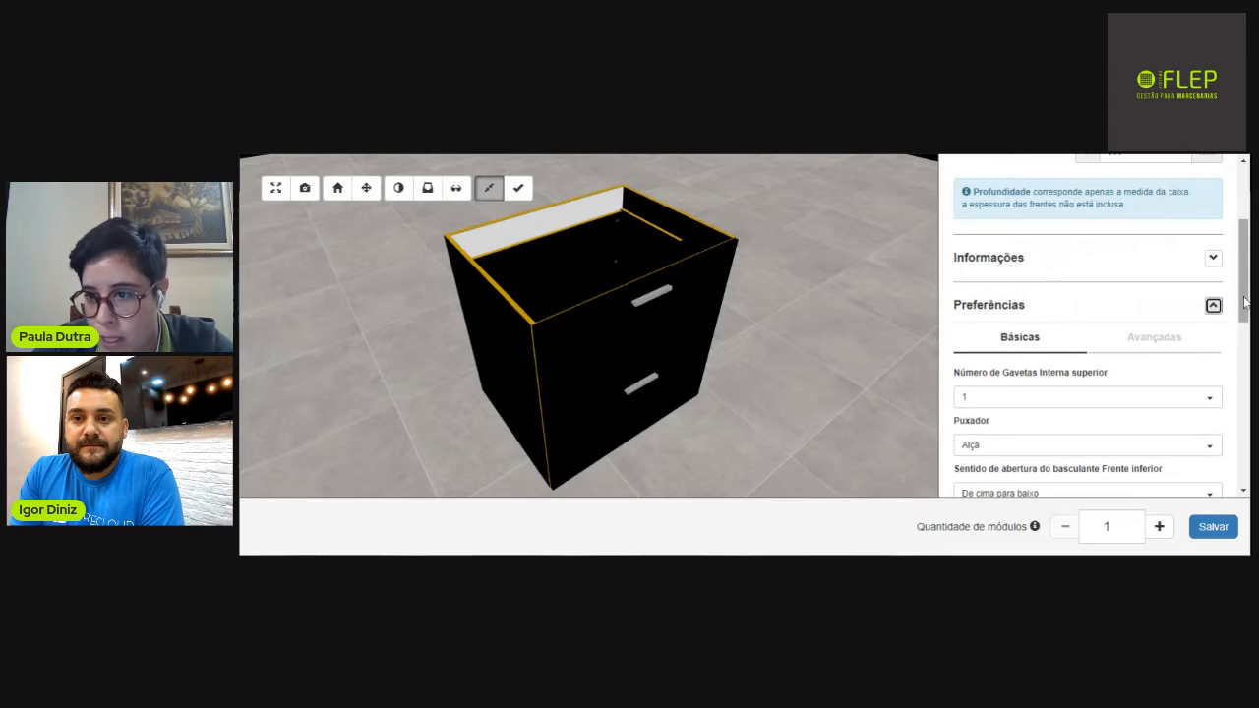
drag(1244, 328, 1243, 352)
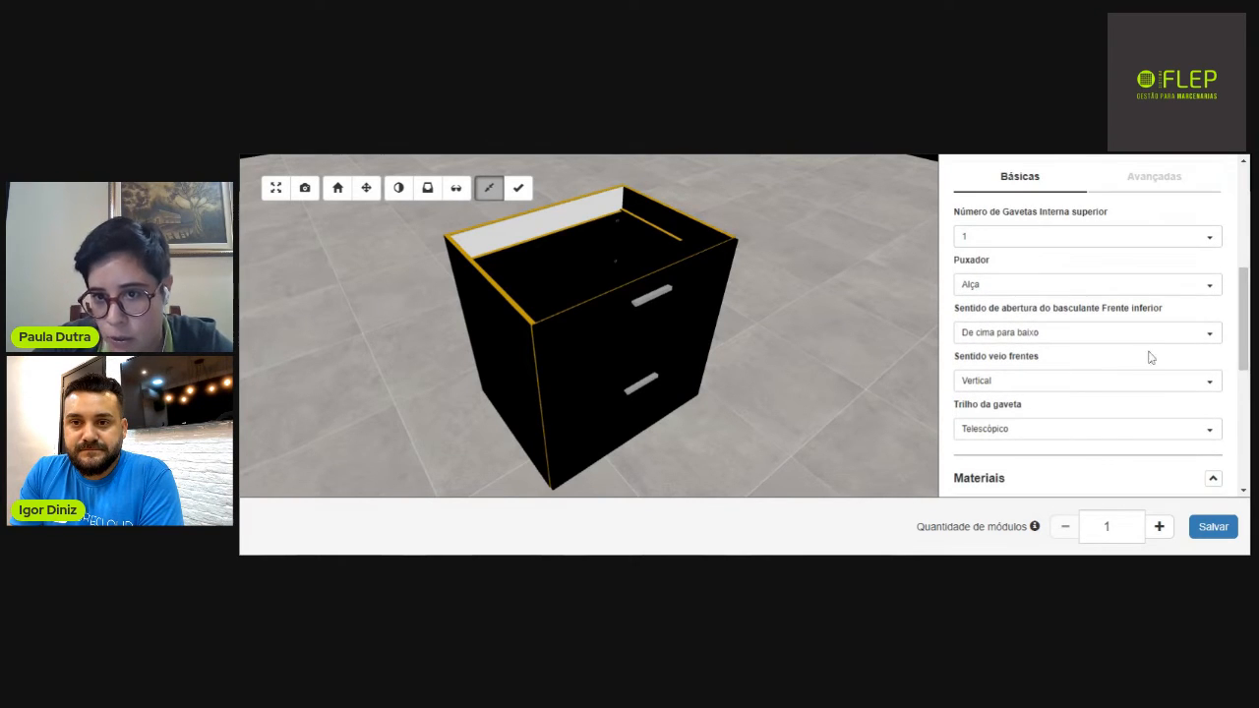
click(1030, 291)
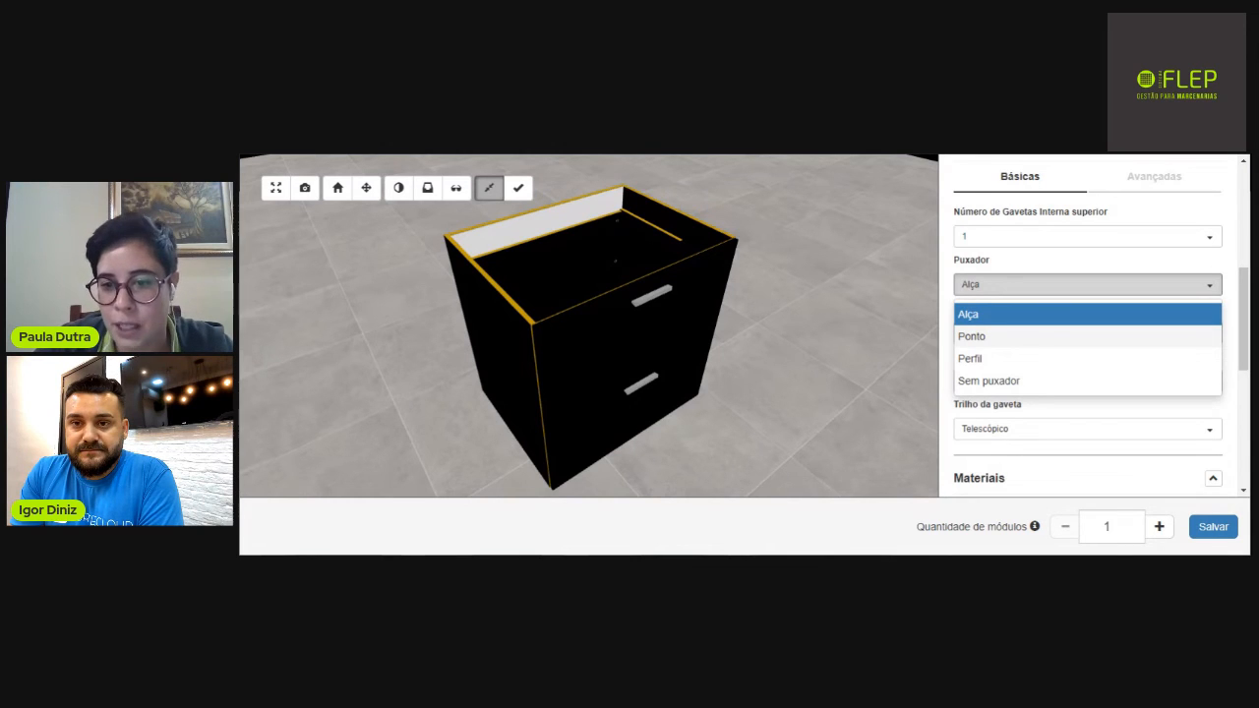
click(992, 360)
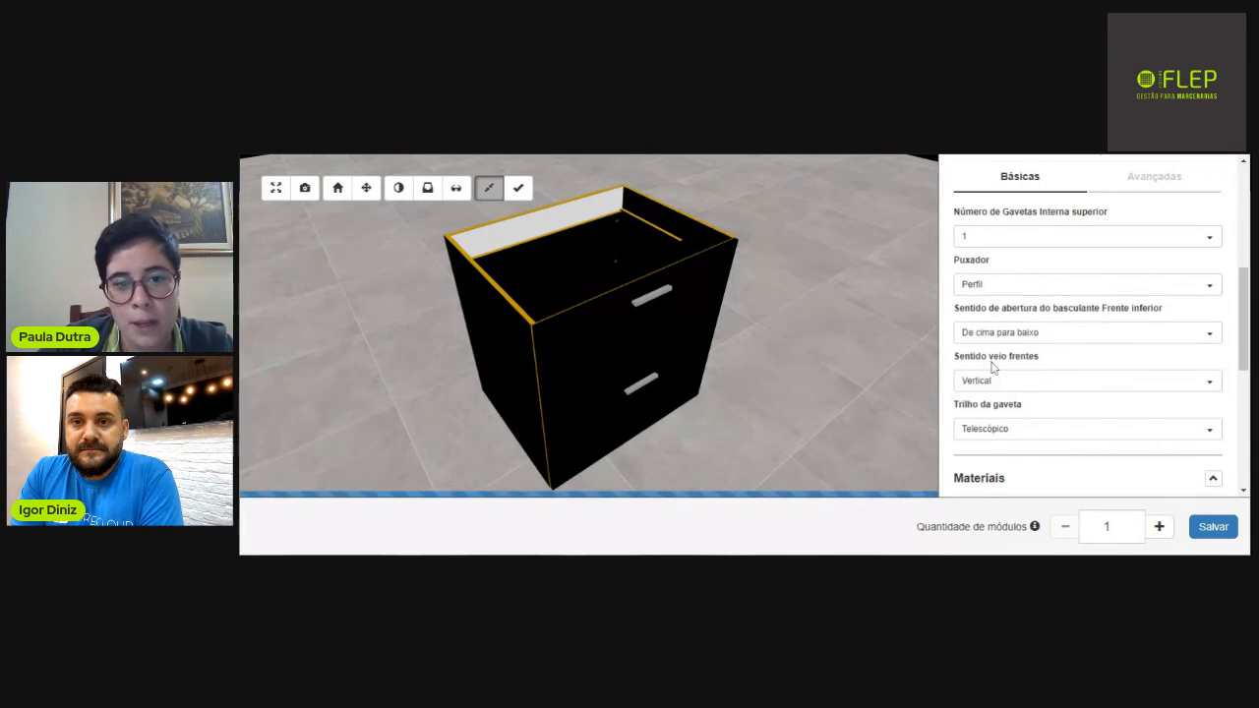
mouse_move(631, 334)
mouse_down()
mouse_move(658, 293)
mouse_move(683, 295)
mouse_move(640, 329)
mouse_move(635, 313)
mouse_up()
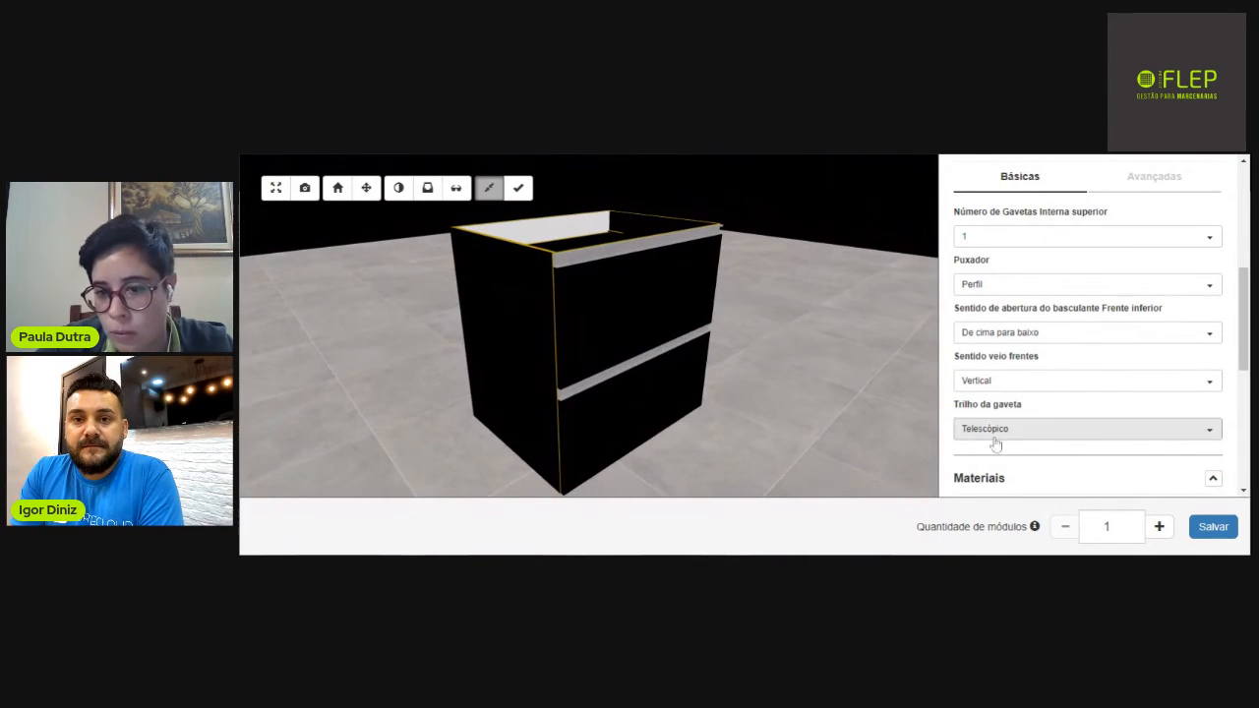
Set the drawer slide type (Trilho da gaveta) to Oculto.
drag(1236, 354, 1238, 367)
click(1013, 374)
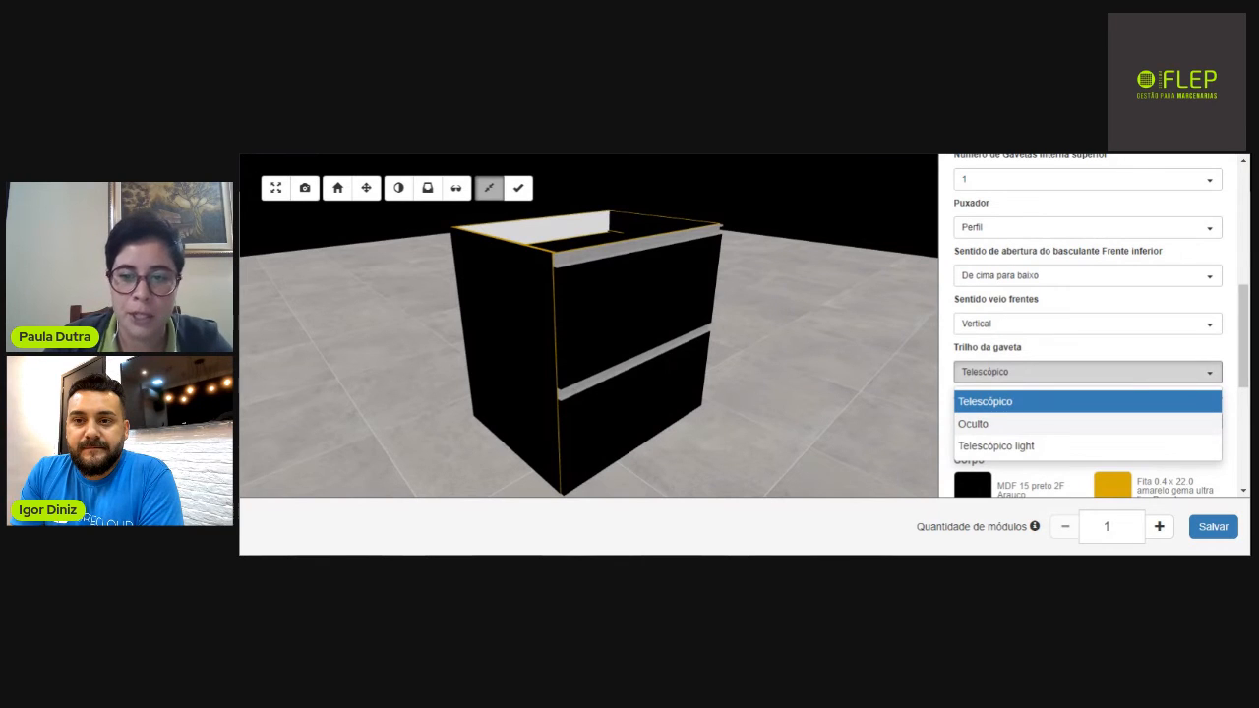
click(1003, 424)
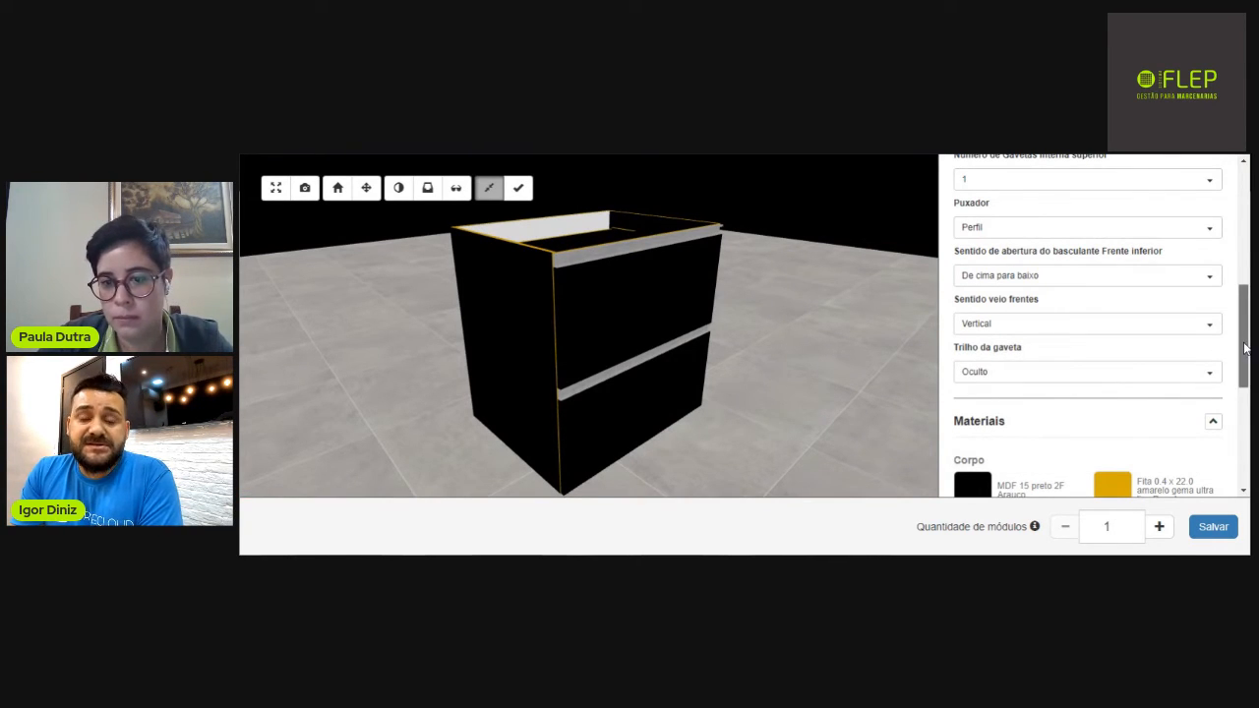
Set the profile handle height (Altura do puxador perfil) to 27 mm in the advanced preferences and inspect the handles on the model.
drag(1244, 348, 1245, 374)
click(1153, 208)
click(1206, 357)
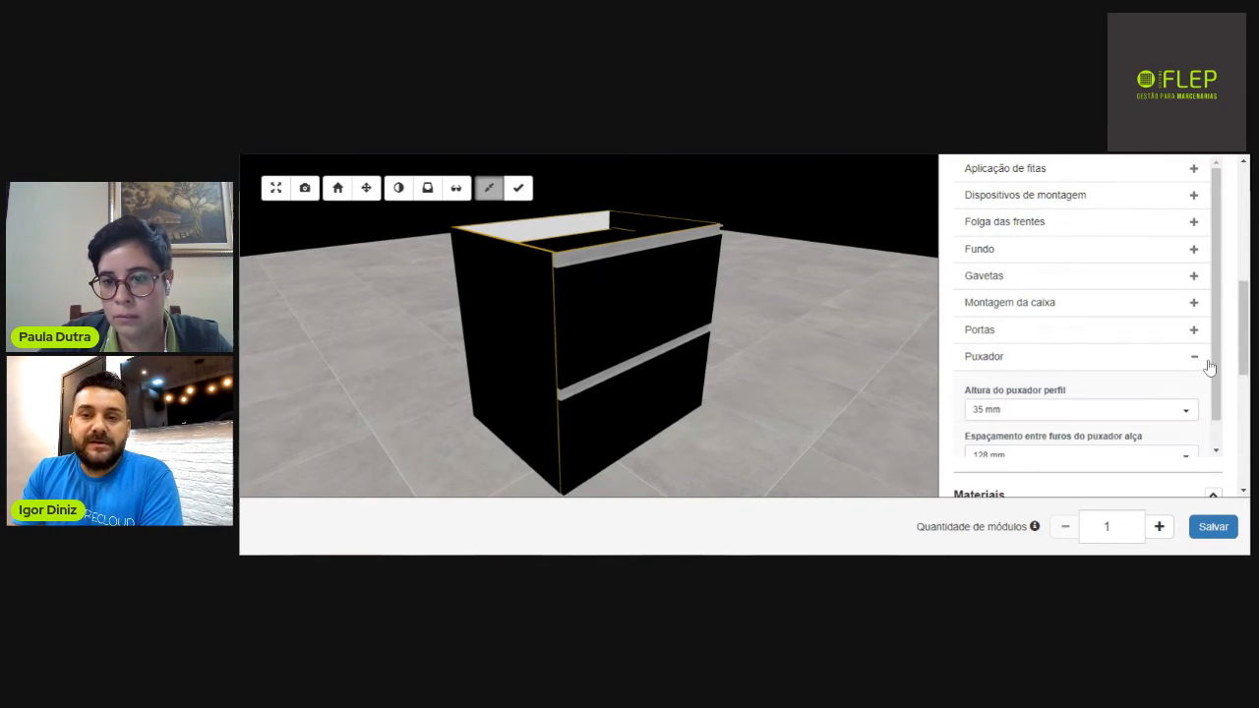
scroll(1147, 398, down, 2)
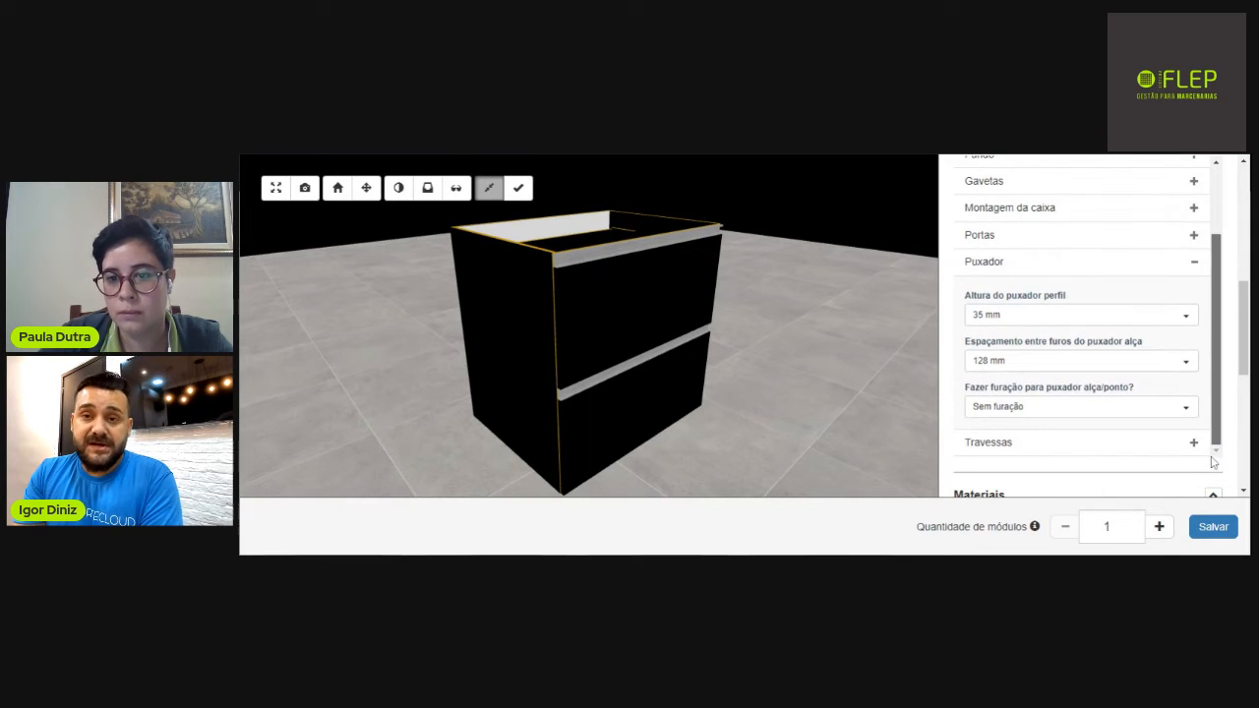
click(1003, 325)
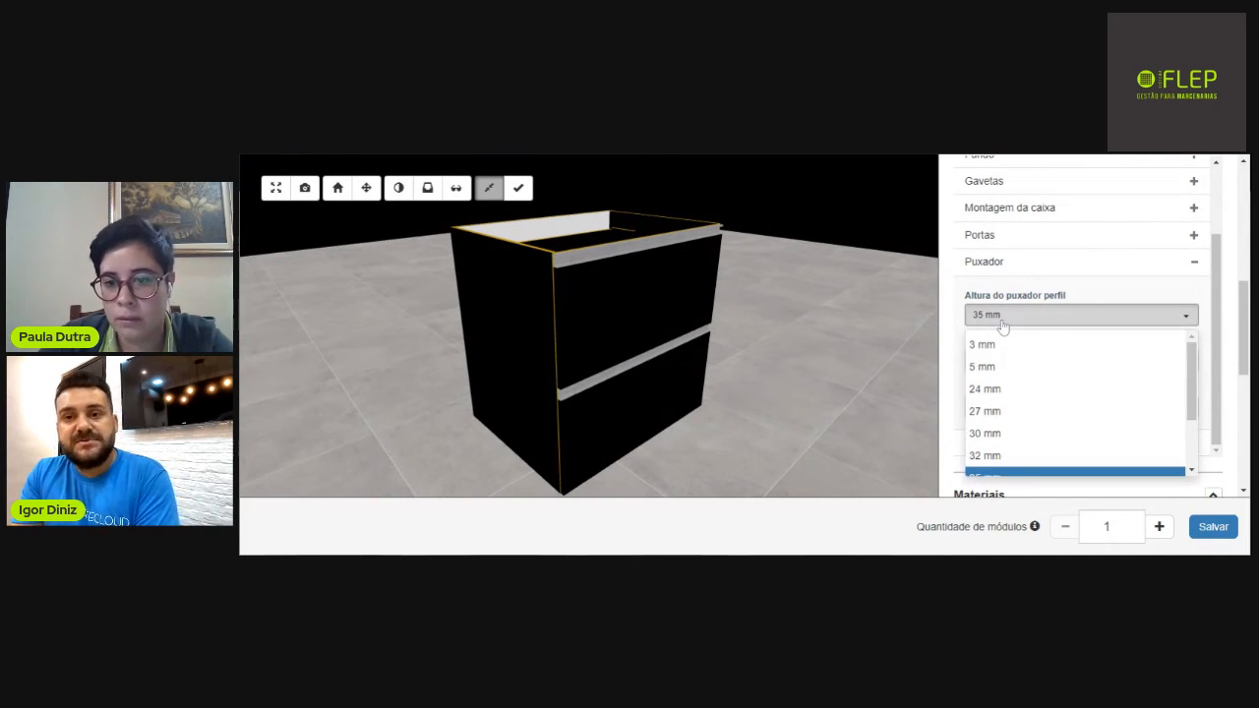
click(1001, 418)
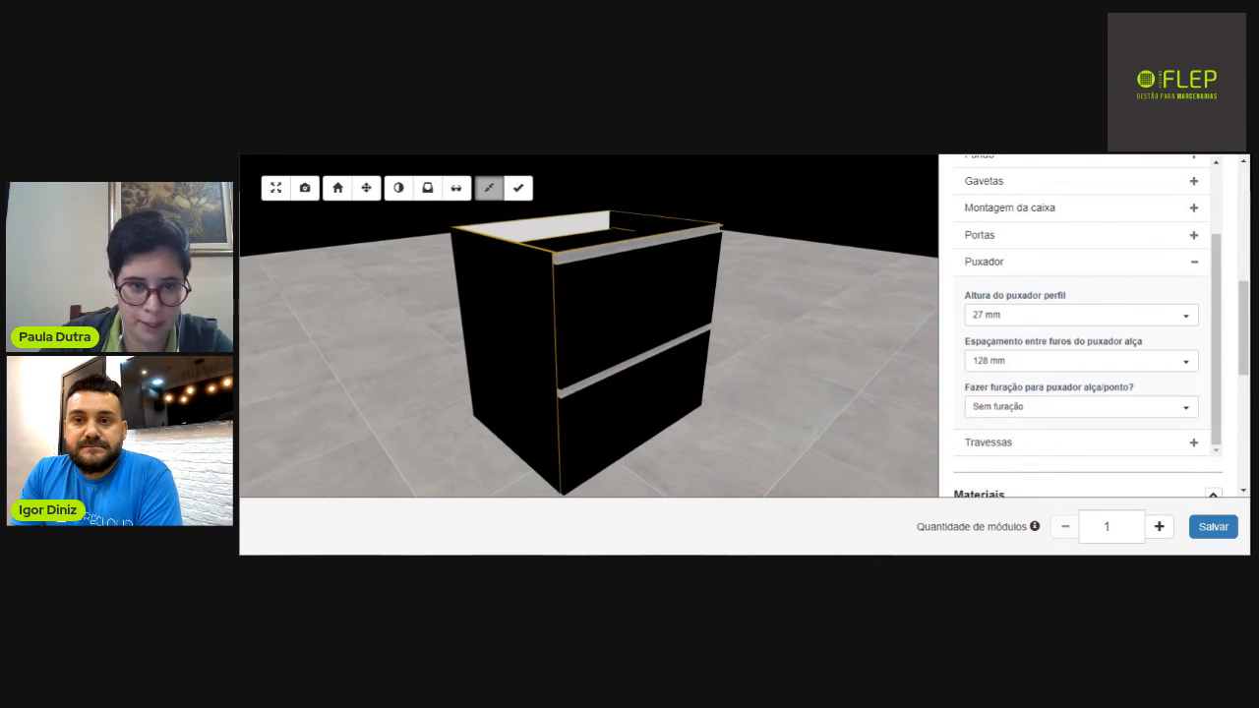
scroll(585, 266, up, 10)
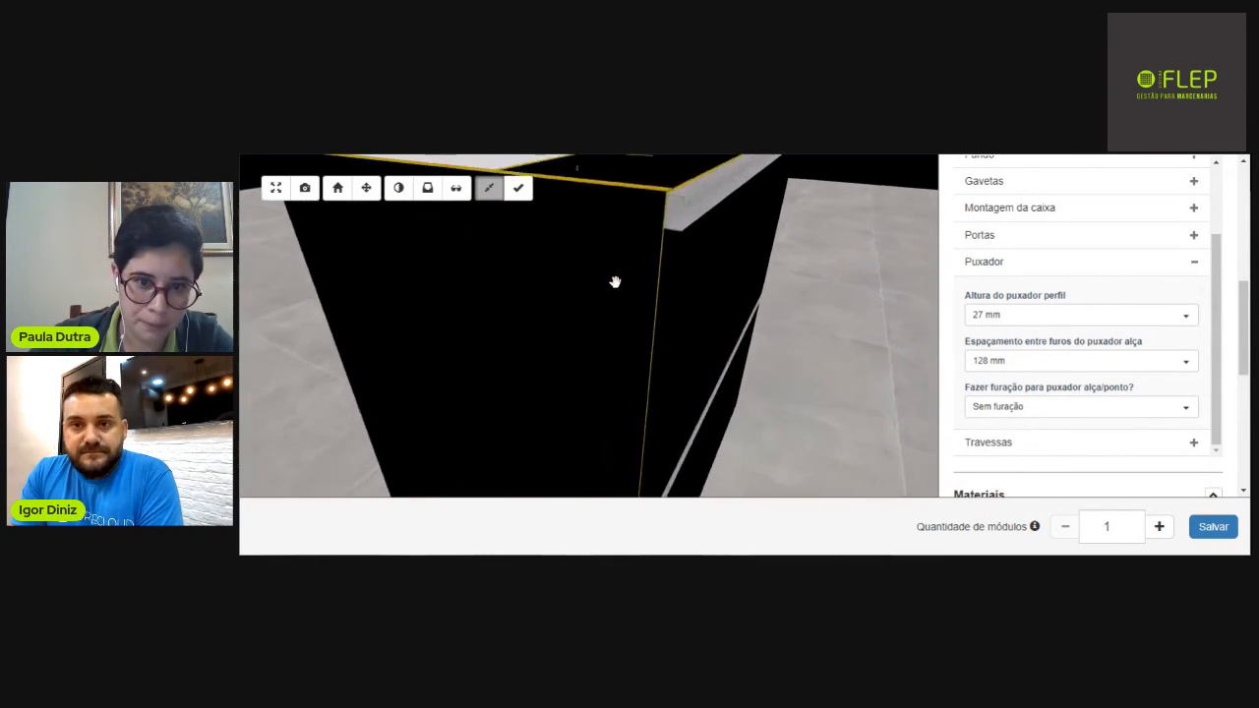
drag(614, 270, 677, 263)
scroll(618, 276, down, 10)
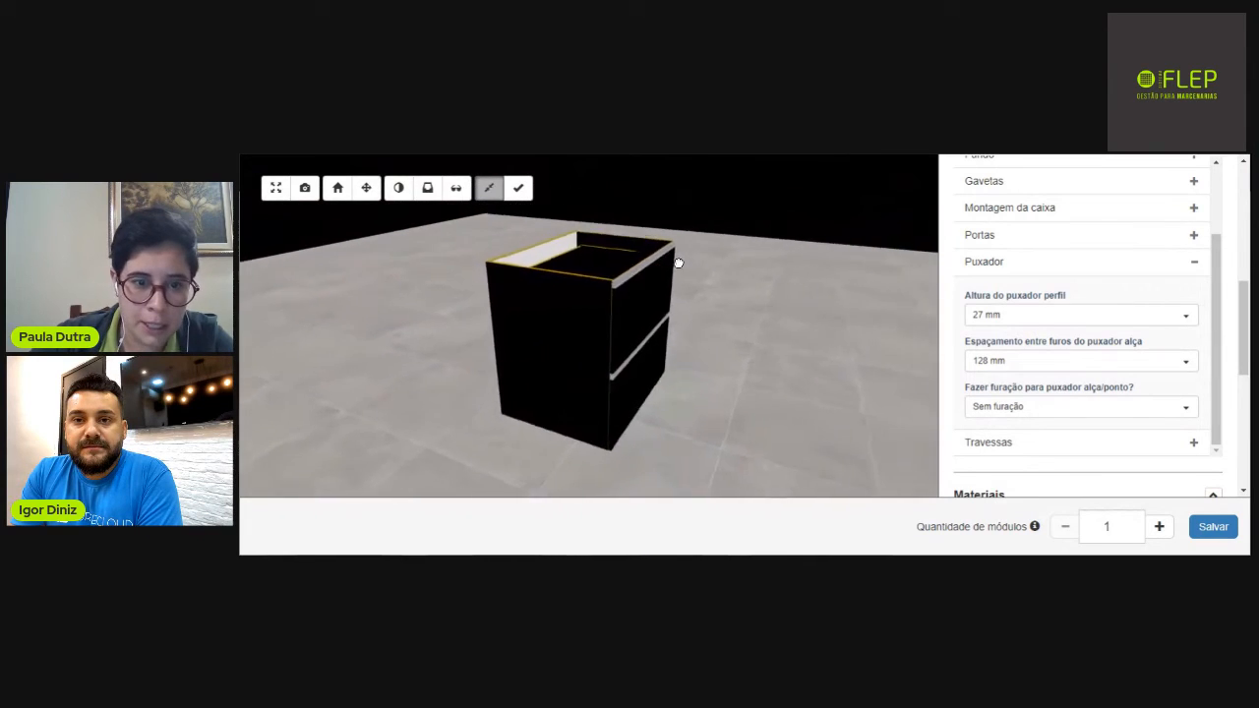
Change the profile handle height (Altura do puxador perfil) to 32 mm, inspect the drawer fronts and collapse the Puxador settings.
click(1028, 314)
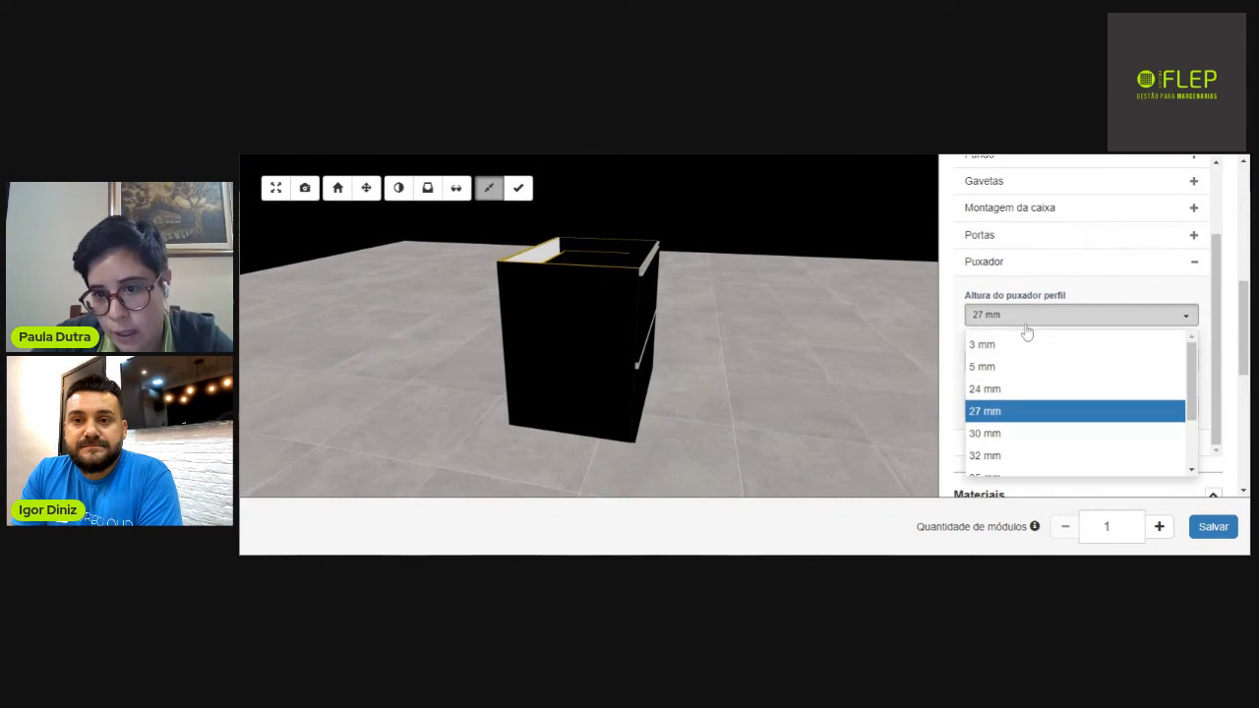
click(986, 456)
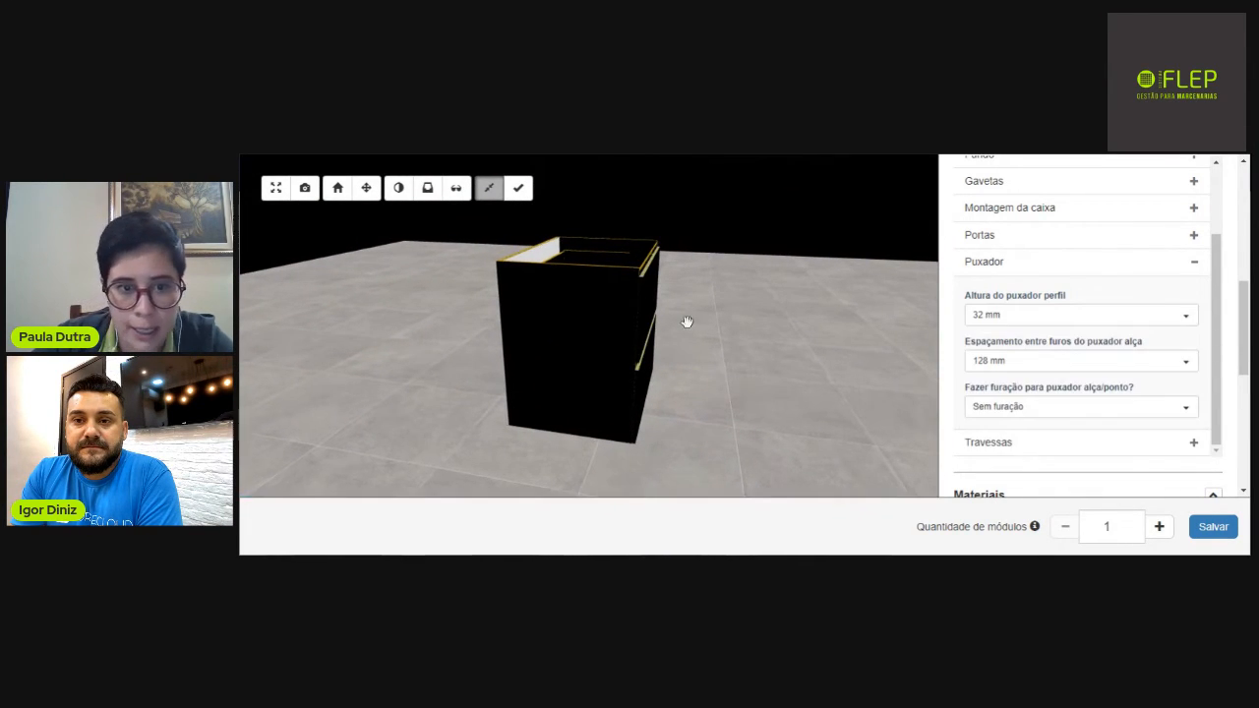
mouse_move(619, 315)
mouse_down()
mouse_move(652, 315)
mouse_move(652, 326)
mouse_move(571, 332)
mouse_move(596, 305)
mouse_up()
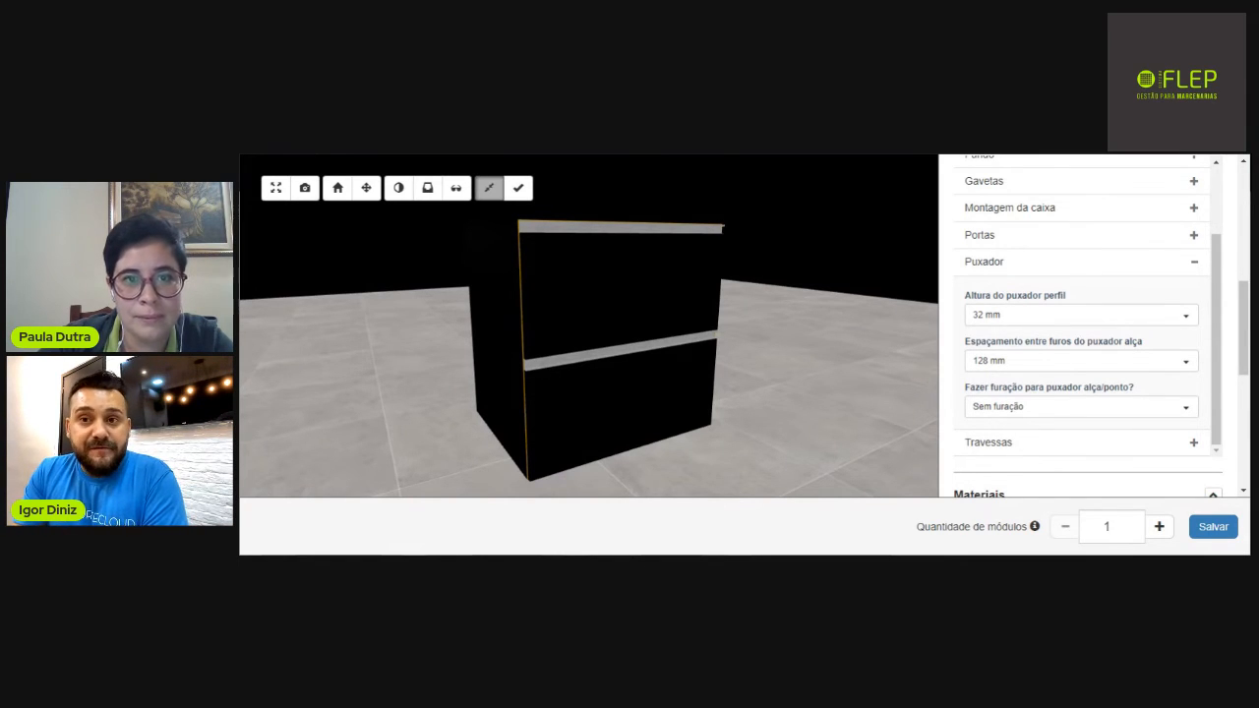
click(1196, 263)
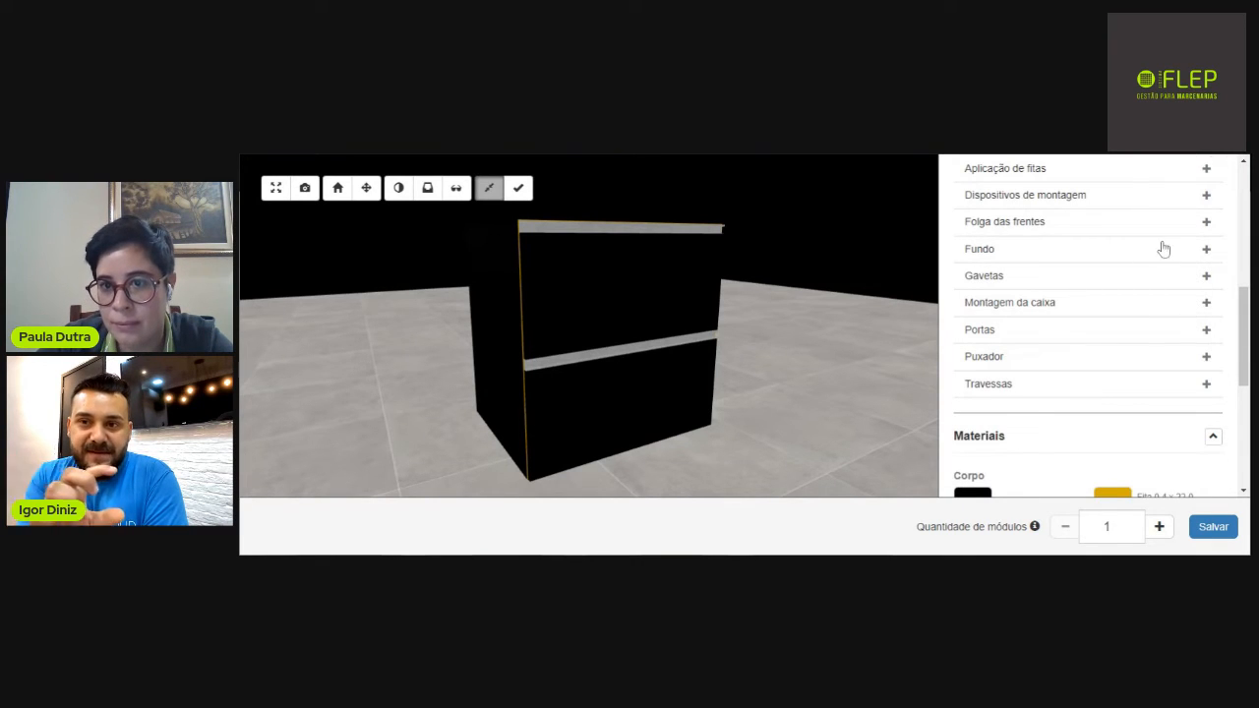
Set Engrossar travessa dianteira to Sim in the Travessas preferences and inspect the module from above.
click(1206, 384)
drag(1217, 295, 1220, 386)
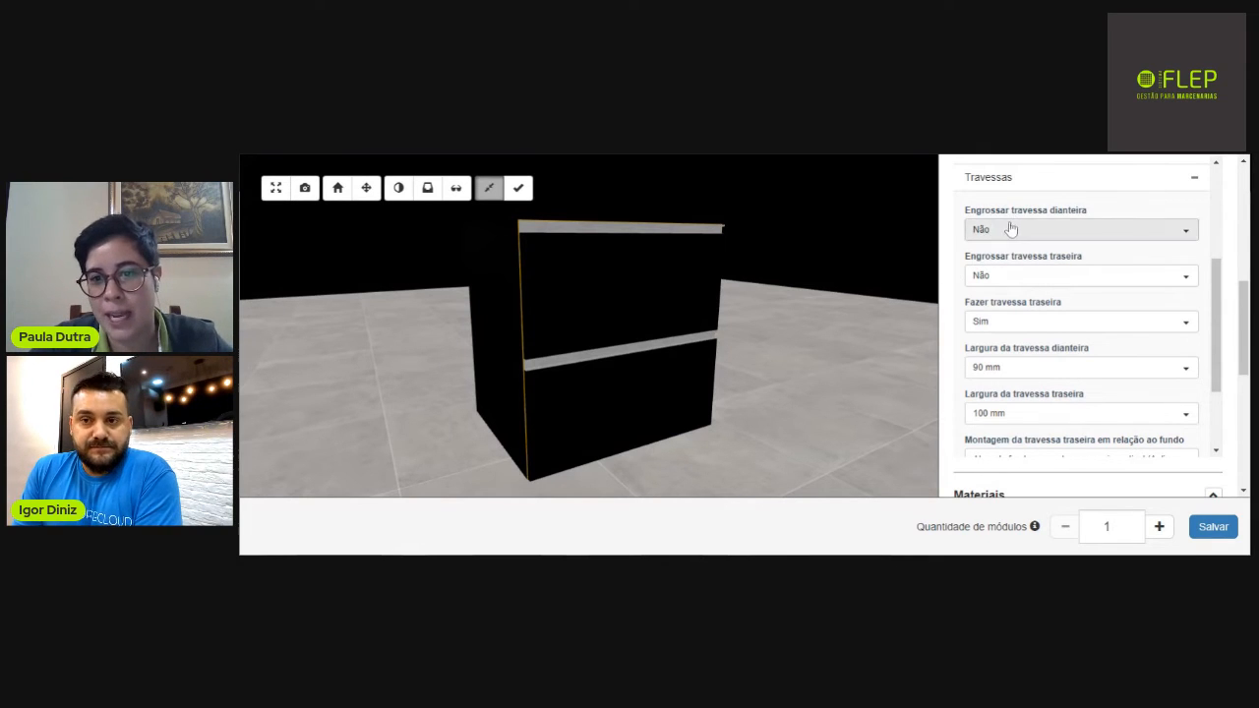
scroll(1013, 224, up, 1)
scroll(1035, 282, down, 1)
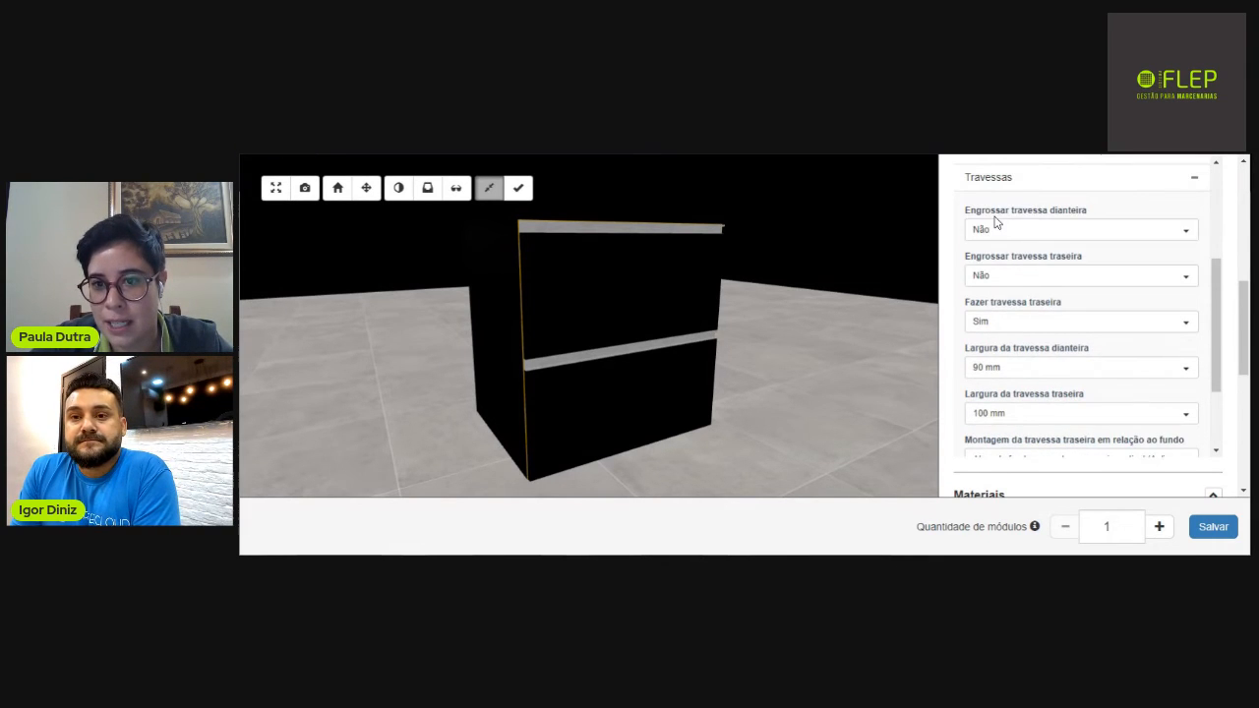
click(996, 229)
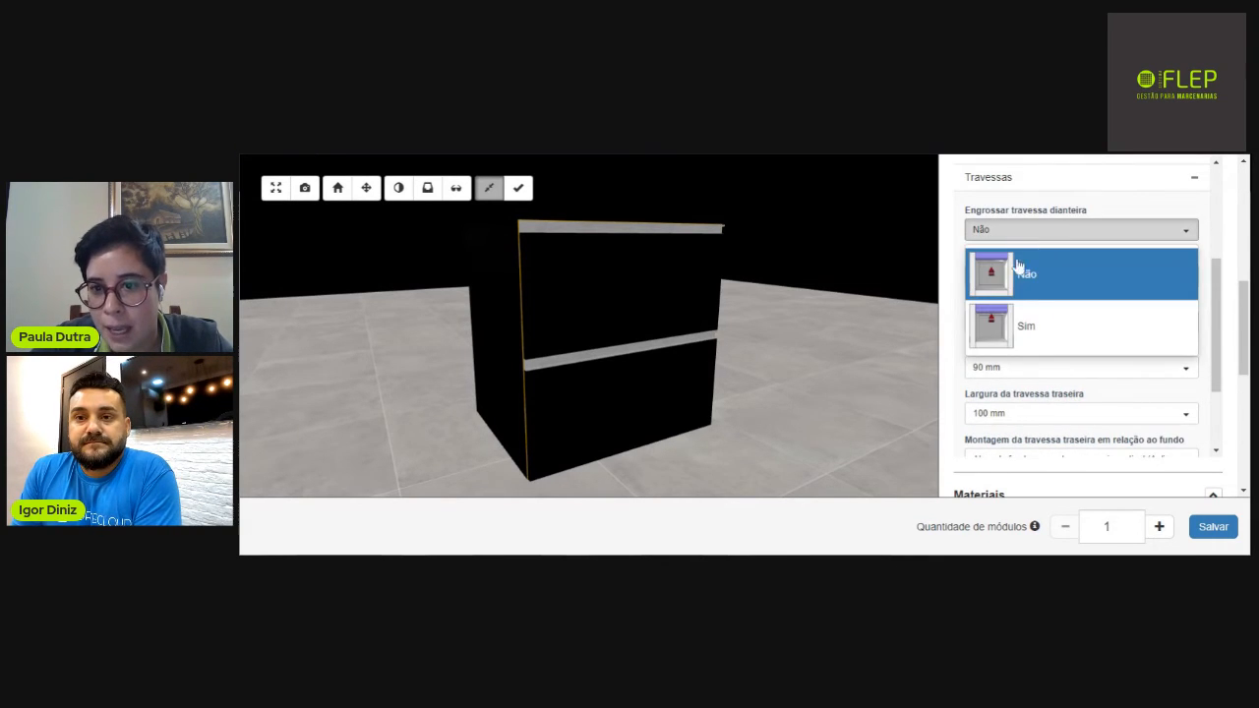
click(1028, 330)
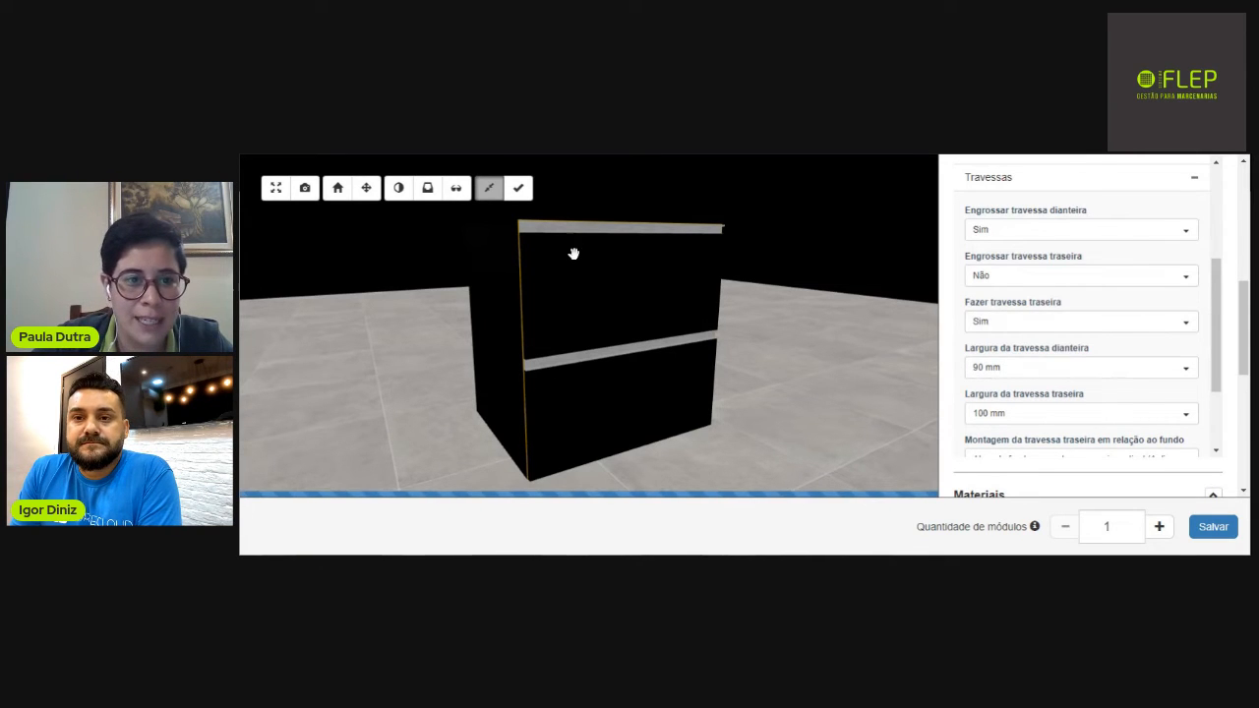
drag(601, 294, 581, 271)
Set Engrossar travessa traseira to Sim and inspect the back of the module.
click(1034, 277)
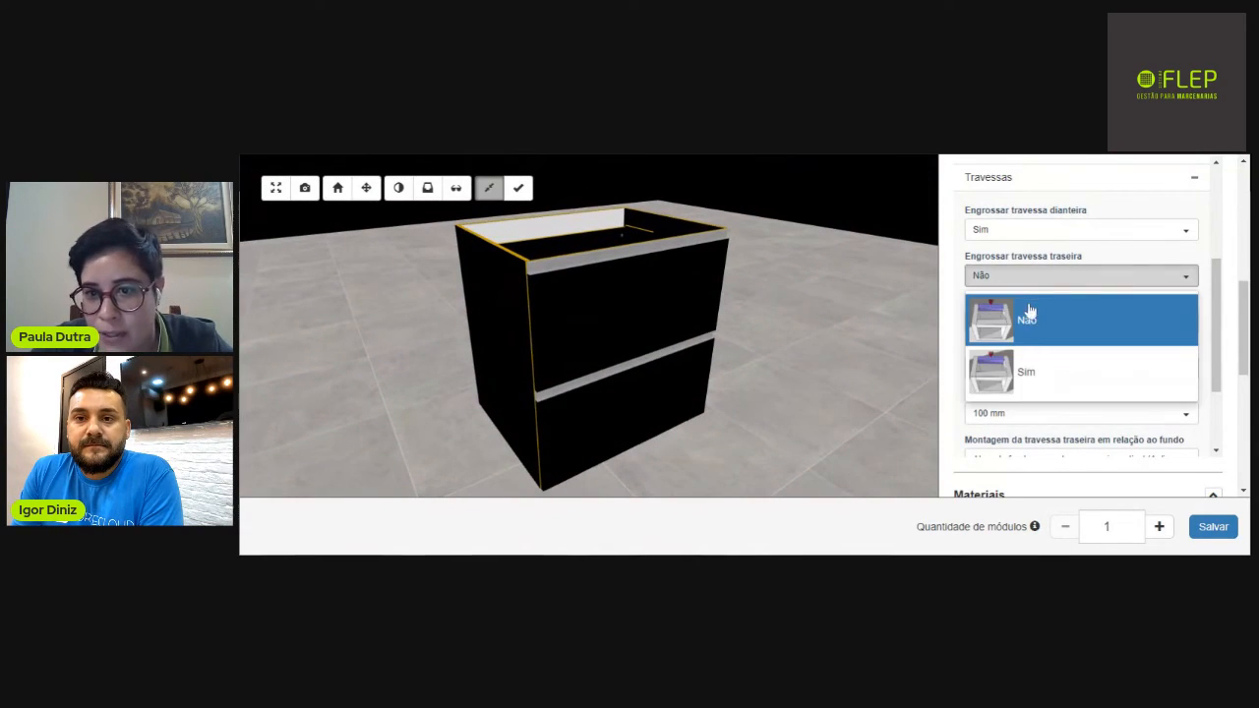
click(1042, 380)
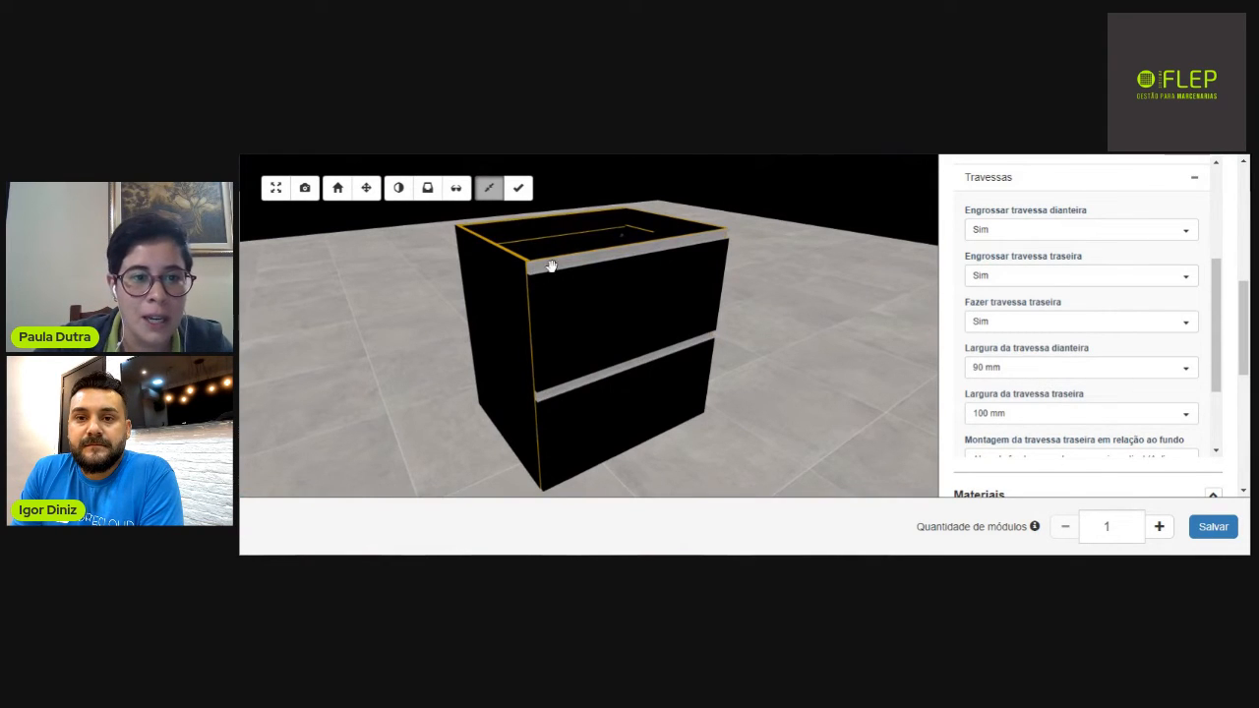
drag(550, 265, 498, 258)
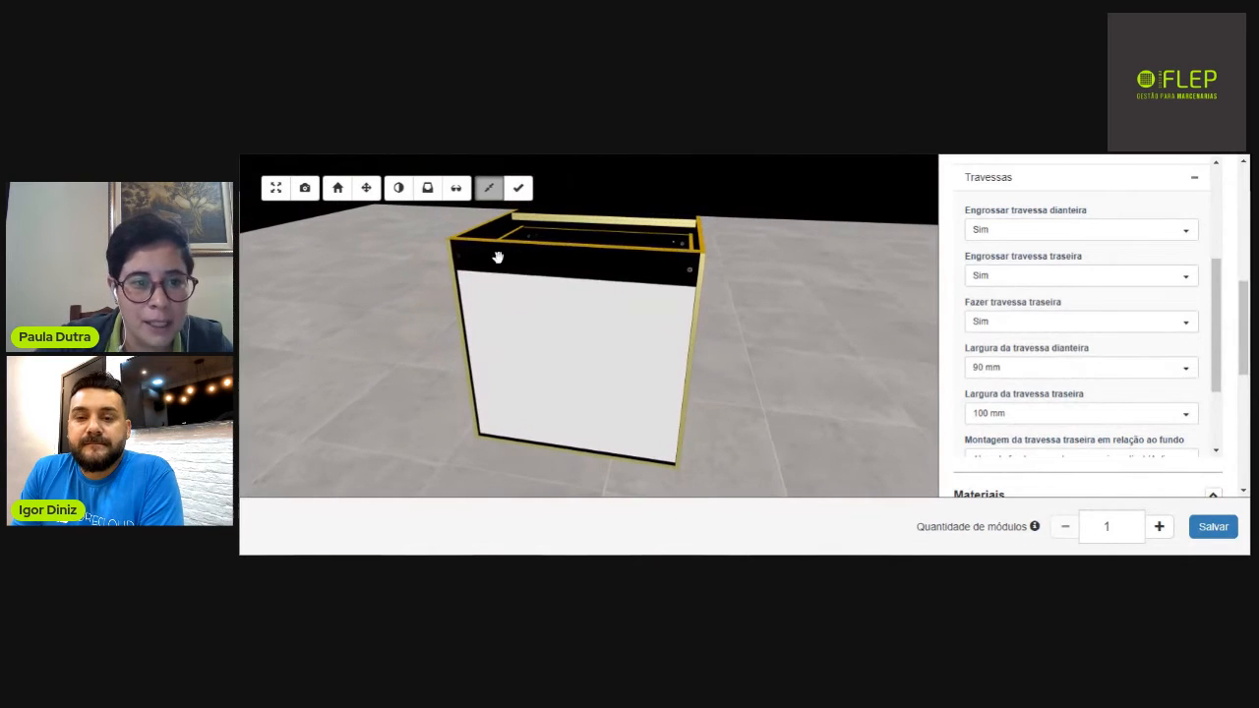
Try a front rail width (Largura da travessa dianteira) of 70 mm, and settle on 100 mm.
click(1037, 372)
click(1014, 402)
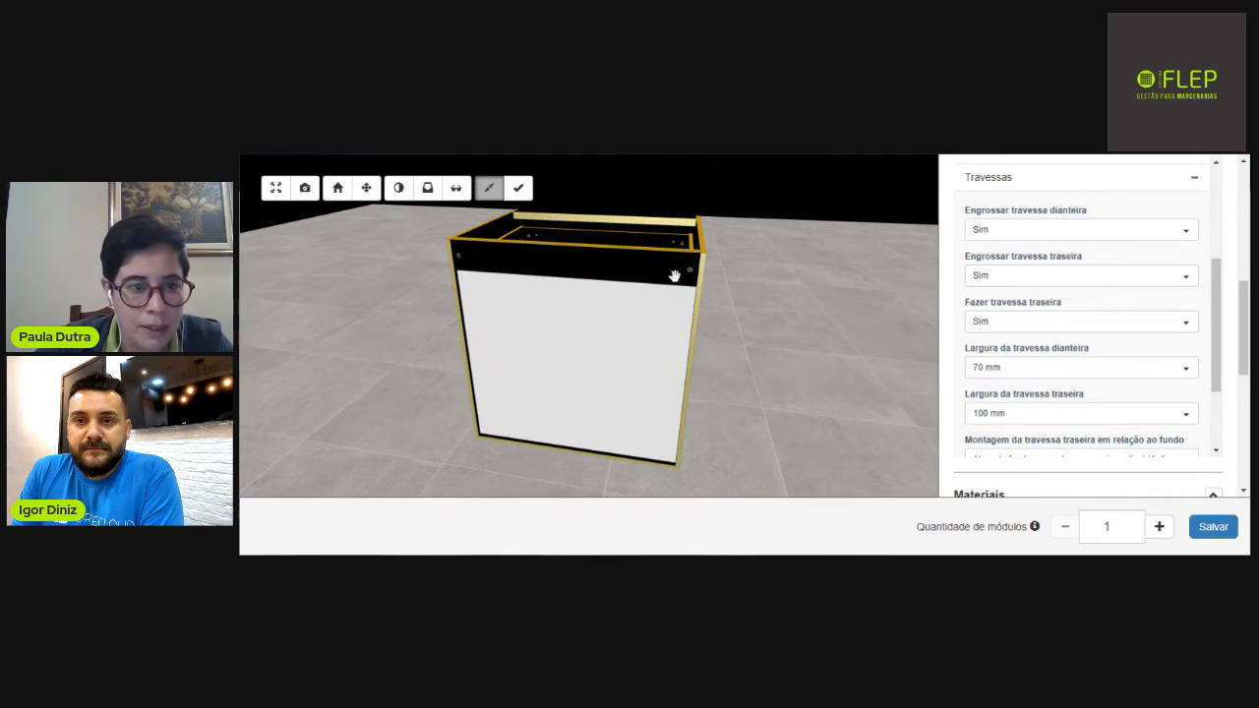
click(1013, 368)
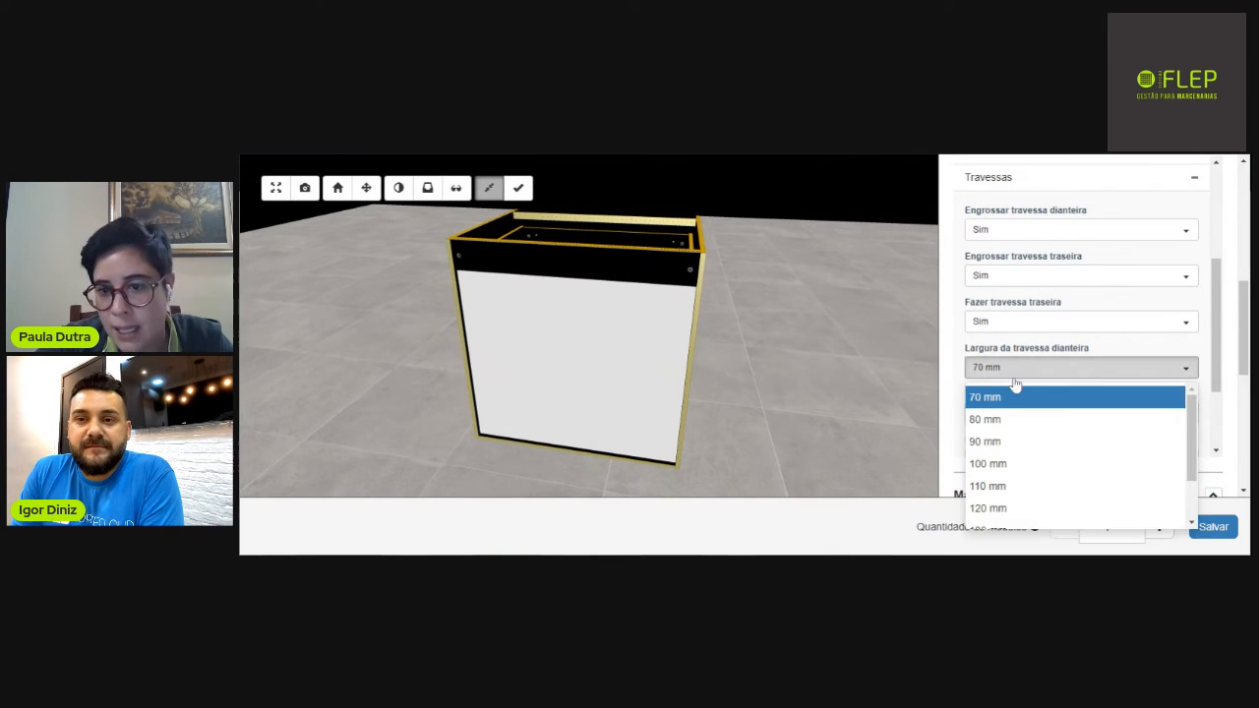
click(1004, 463)
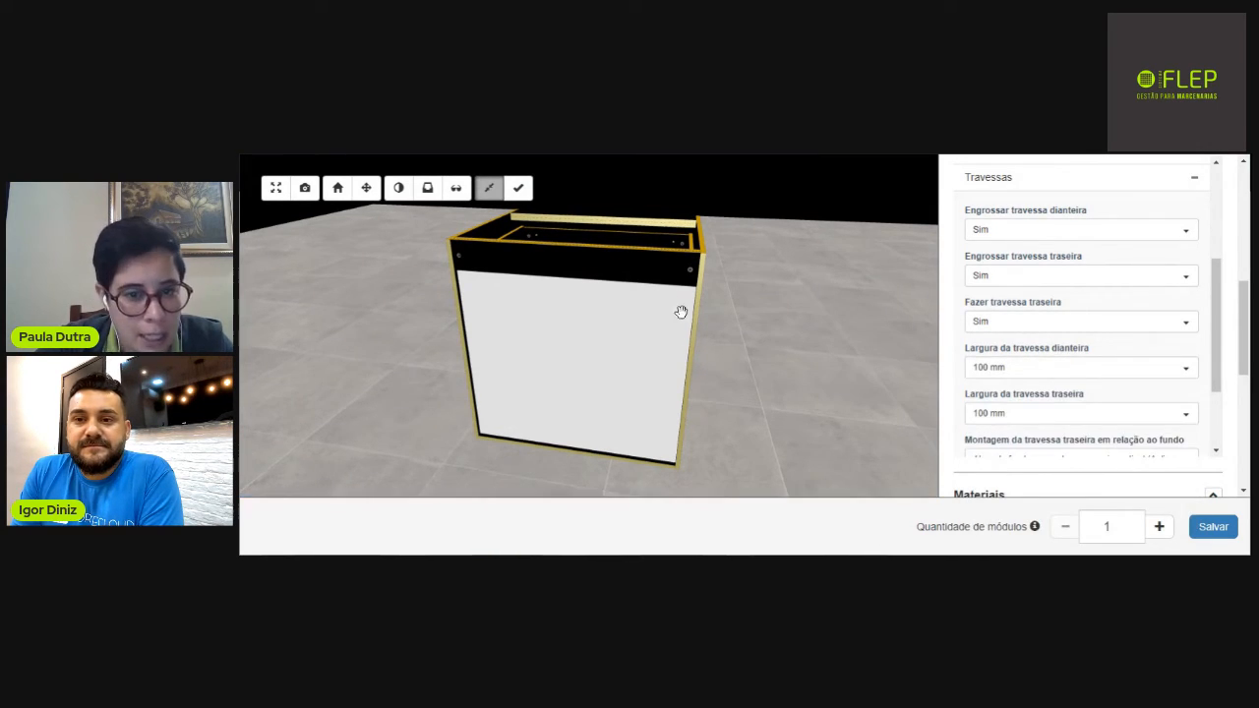
drag(679, 333, 929, 425)
Set the rear rail width (Largura da travessa traseira) to 90 mm.
click(1028, 423)
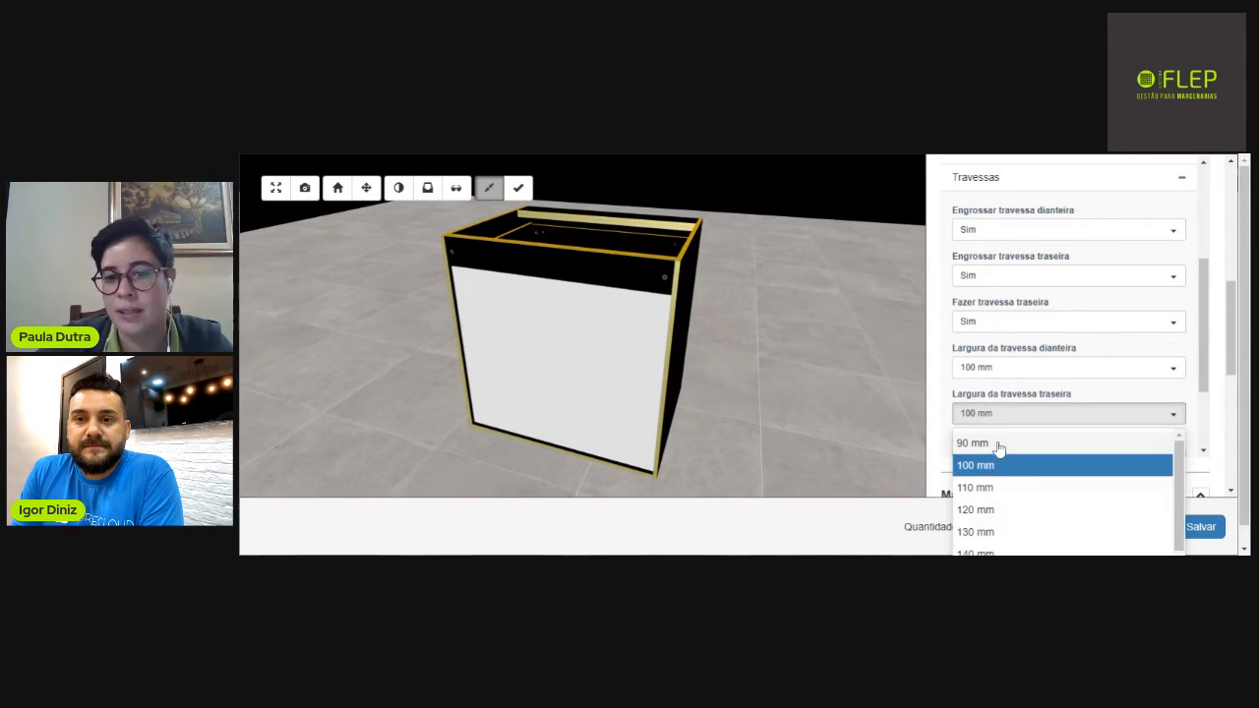
click(994, 443)
drag(688, 360, 589, 344)
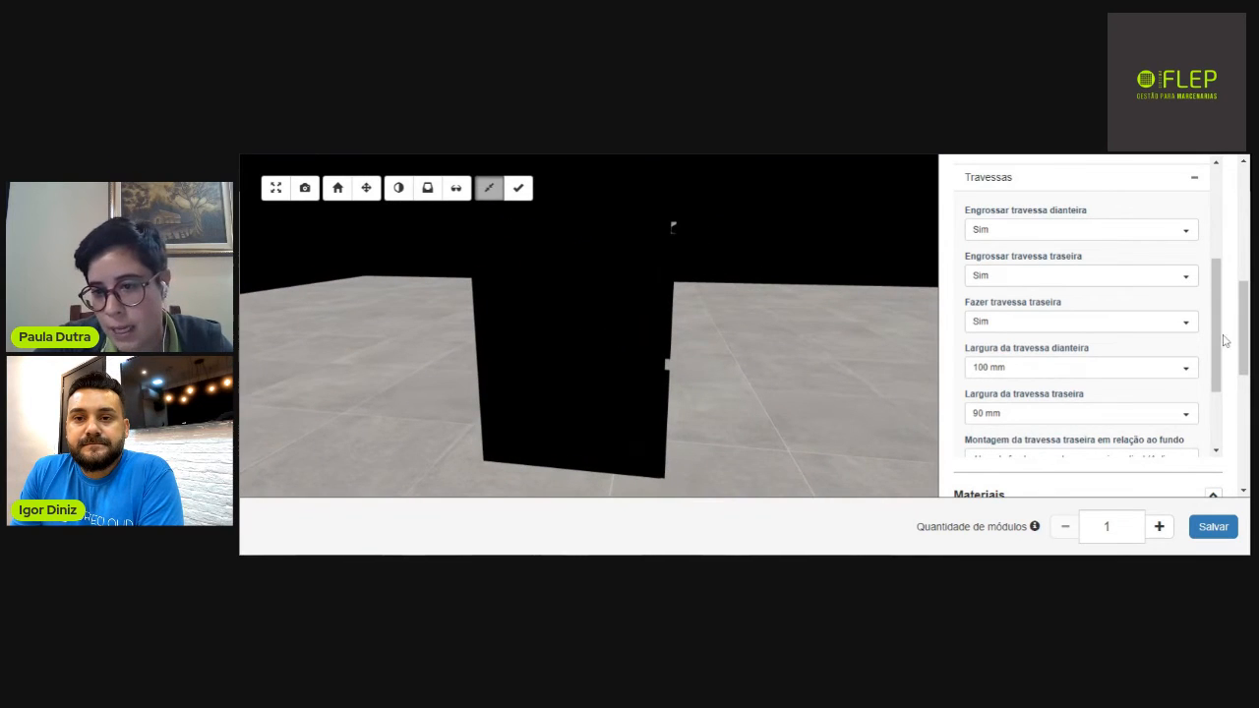
Set the rear rail mounting relative to the back panel to Na frente do fundo (Não aplica rasgo ou rebaixo) and inspect it.
scroll(1224, 341, down, 3)
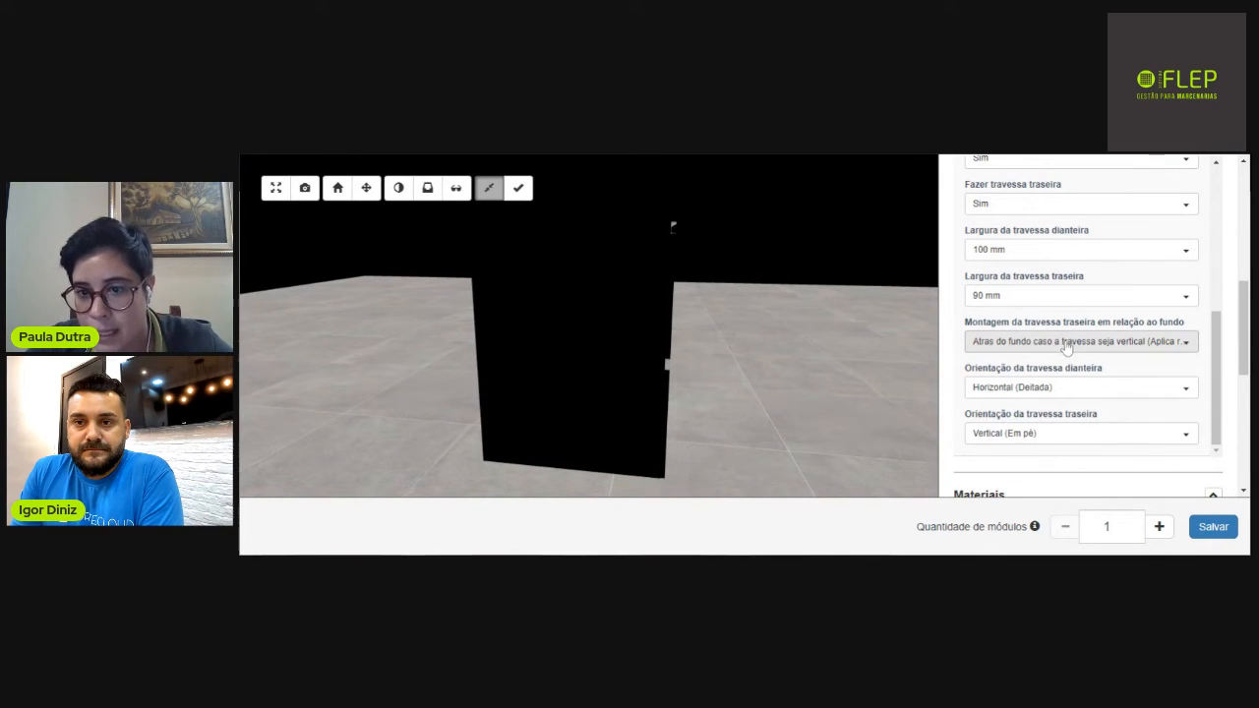
click(1067, 344)
click(1045, 447)
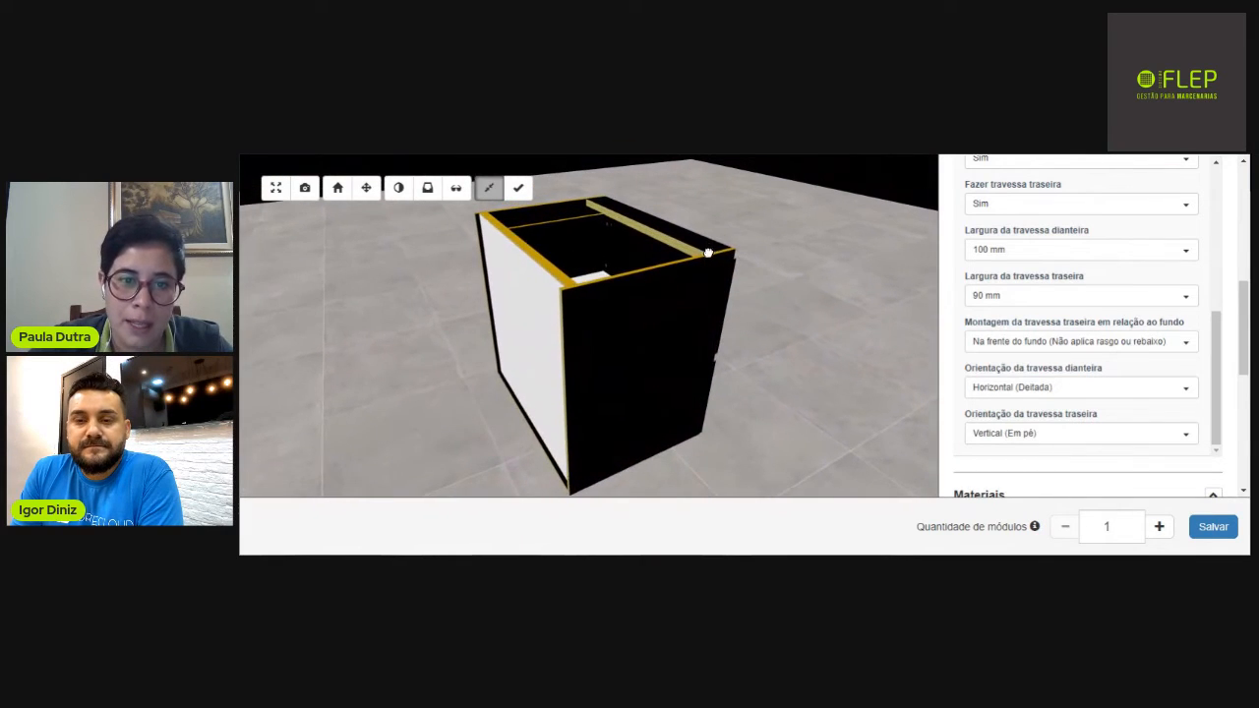
drag(708, 252, 751, 252)
scroll(744, 227, up, 2)
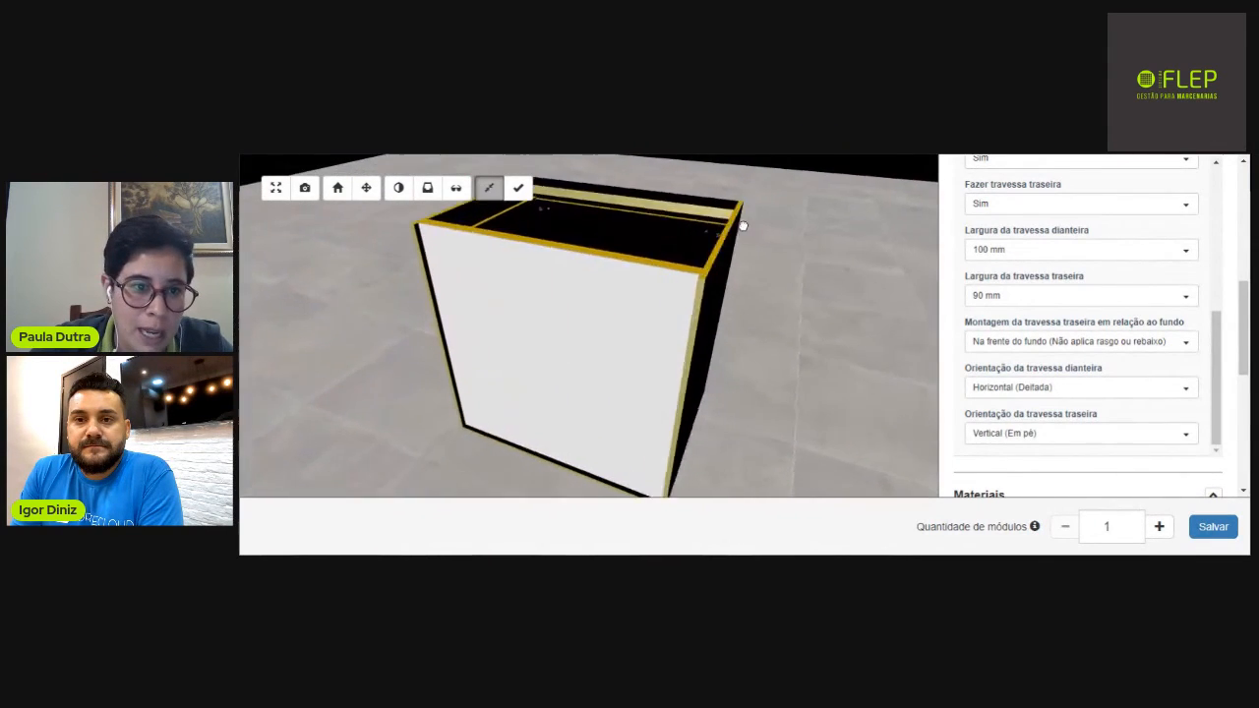
drag(738, 221, 678, 242)
scroll(693, 236, down, 3)
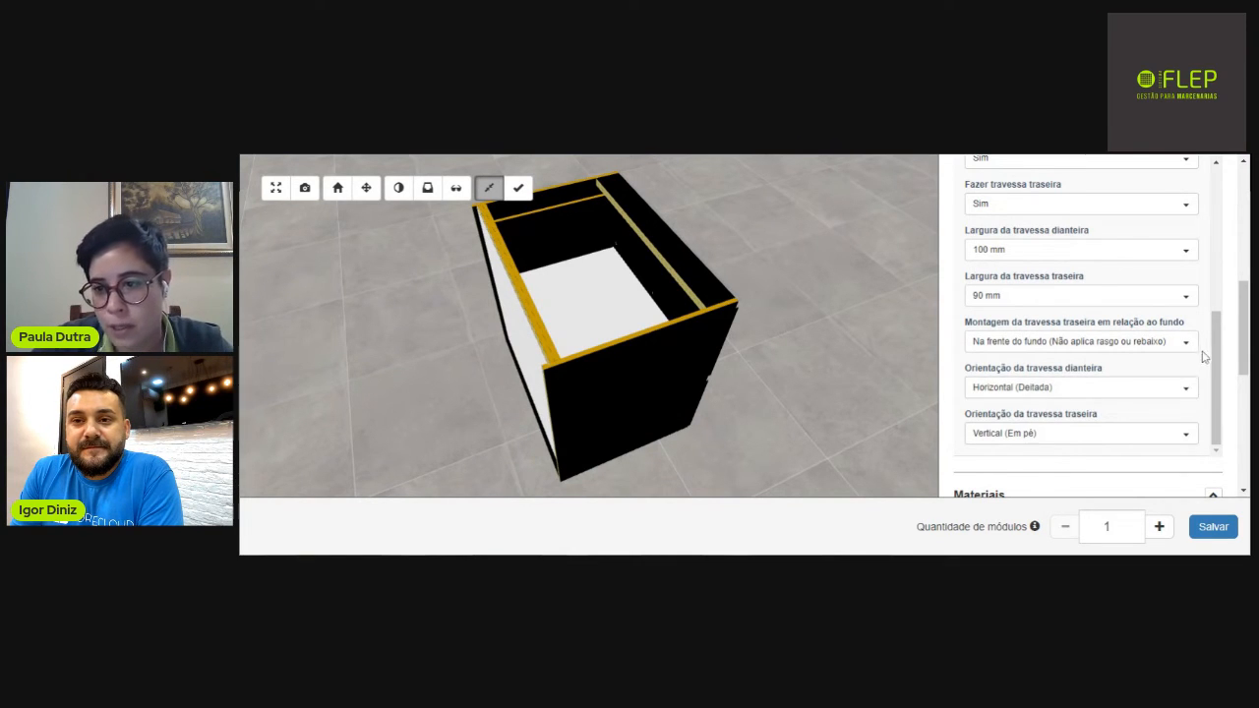
Set the rear rail orientation (Orientação da travessa traseira) to Horizontal (Deitada) and inspect it on the model.
drag(1243, 358, 1242, 381)
click(1064, 349)
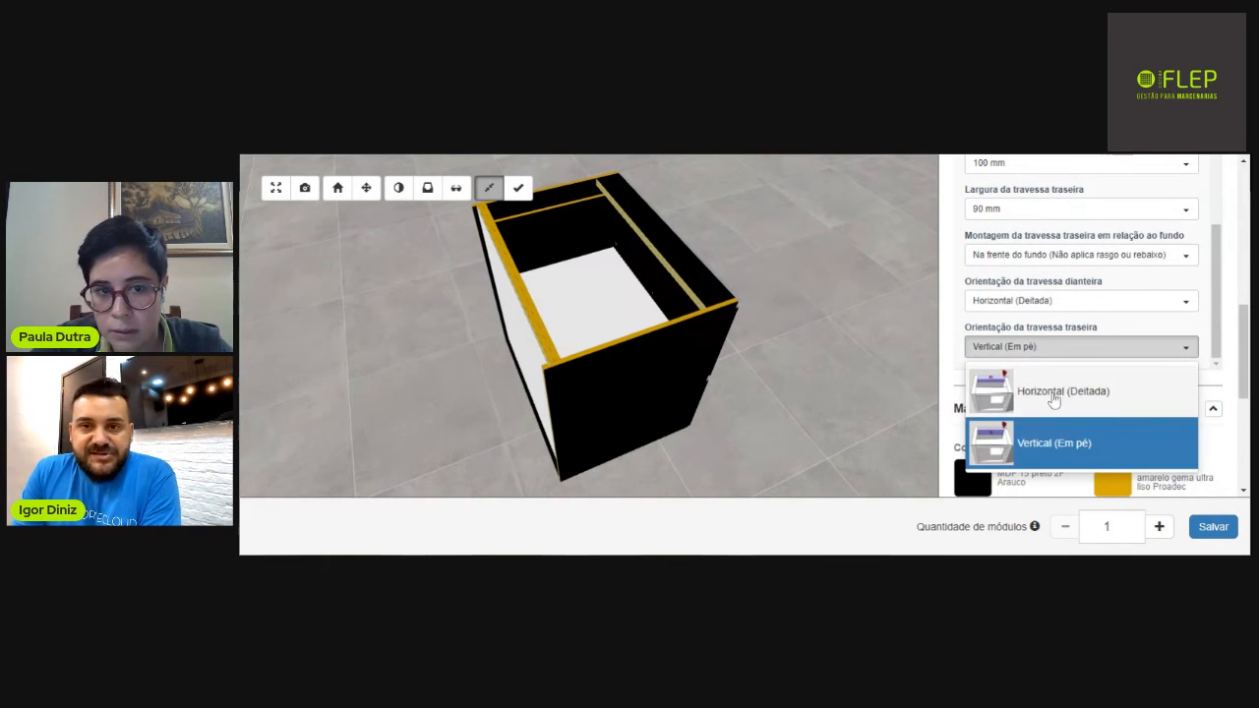
click(1054, 392)
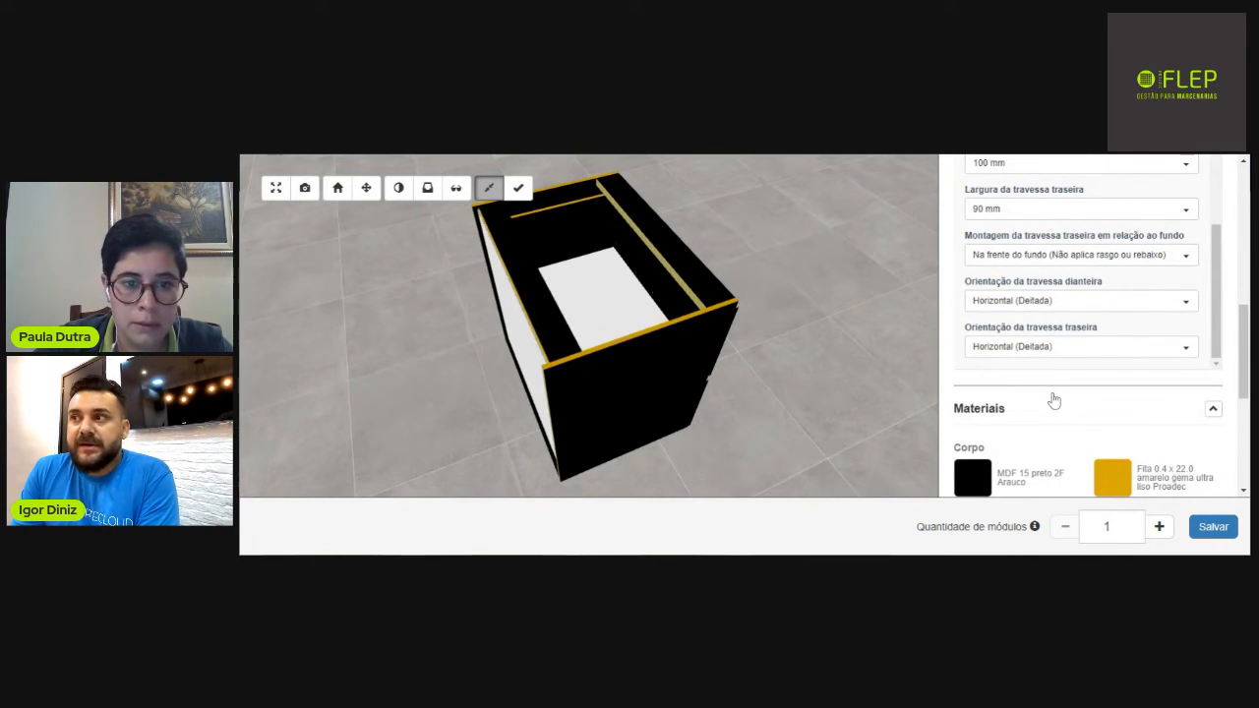
drag(680, 289, 640, 286)
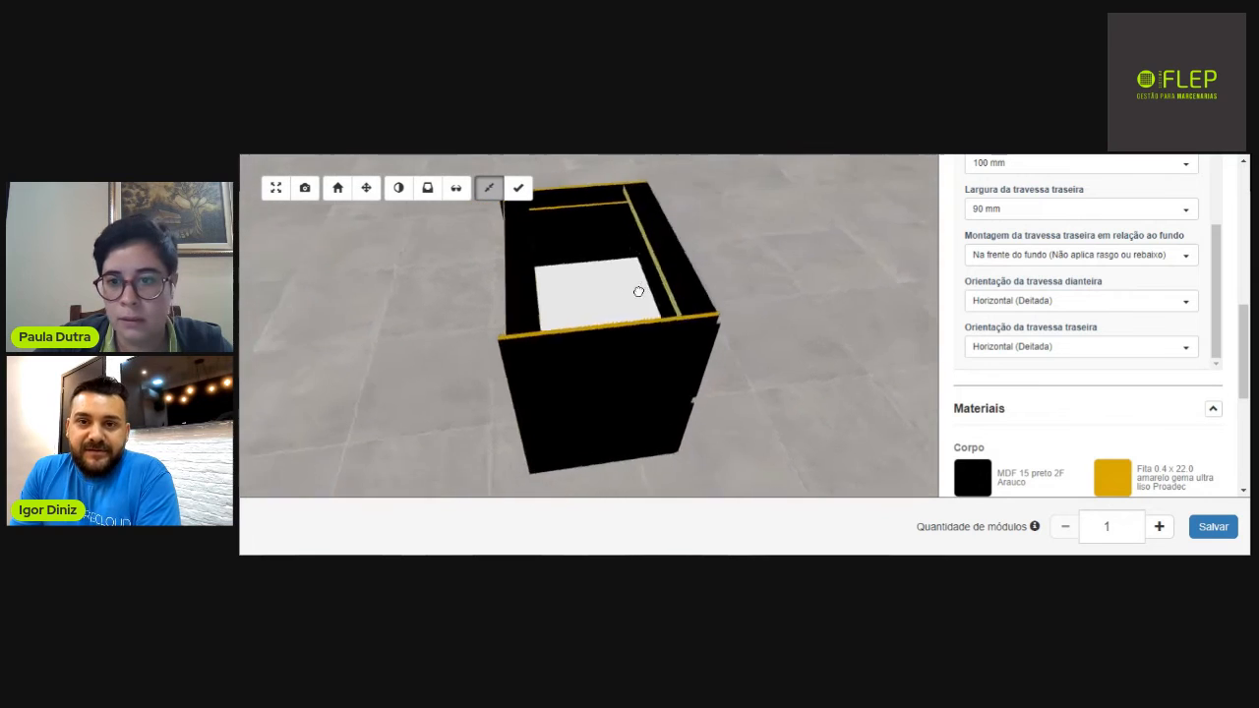
Review the Travessas preferences, save the module to the project and reopen Balcão gaveteiro basculante for editing.
scroll(1210, 313, up, 4)
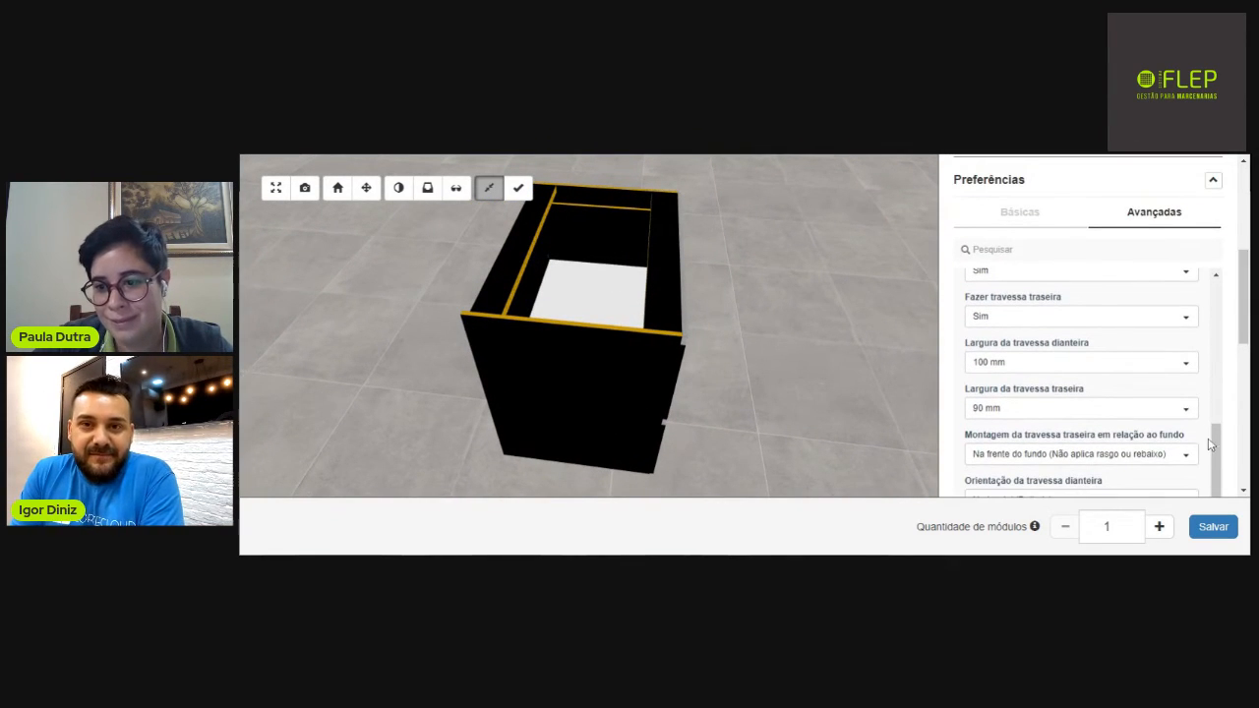
drag(1210, 445, 1225, 394)
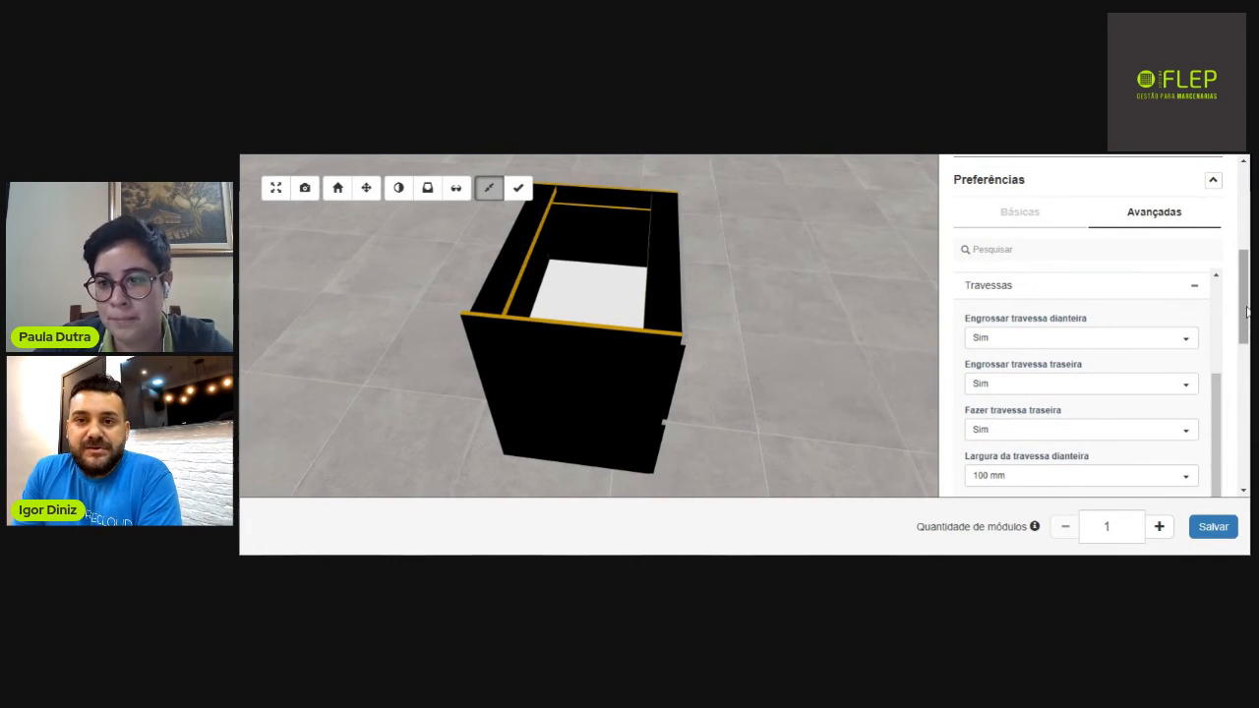
drag(1245, 317, 1246, 373)
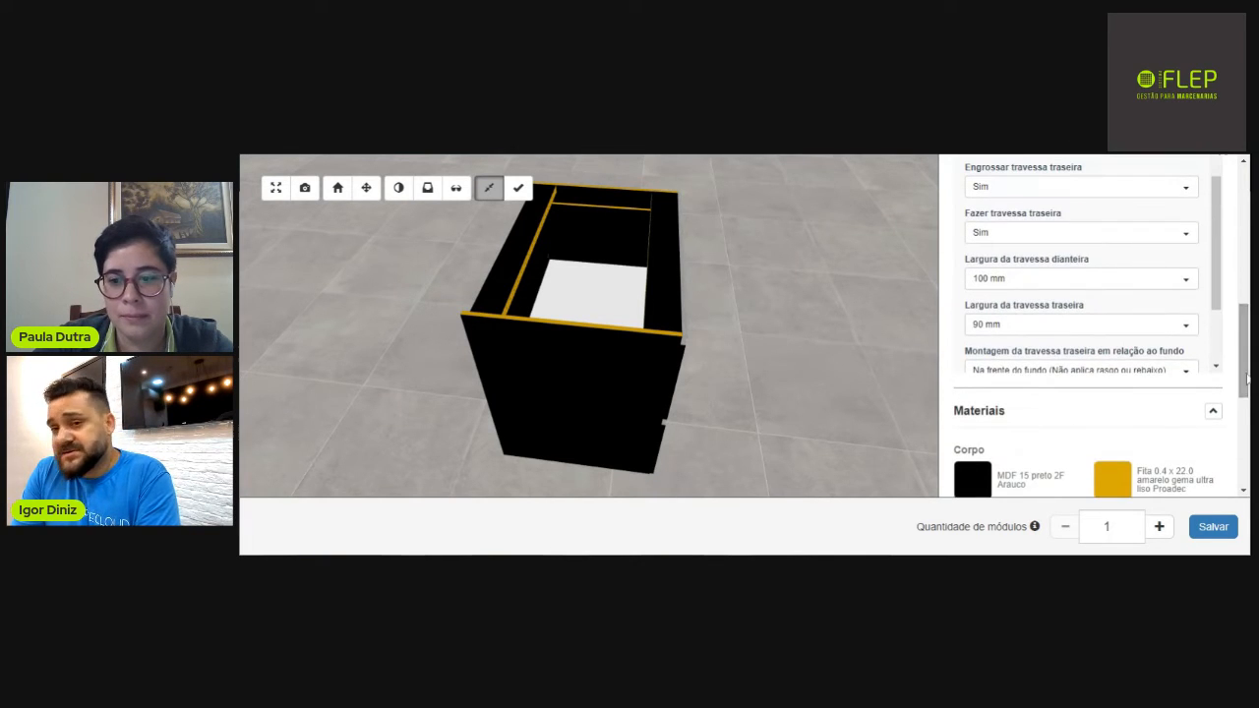
click(1213, 526)
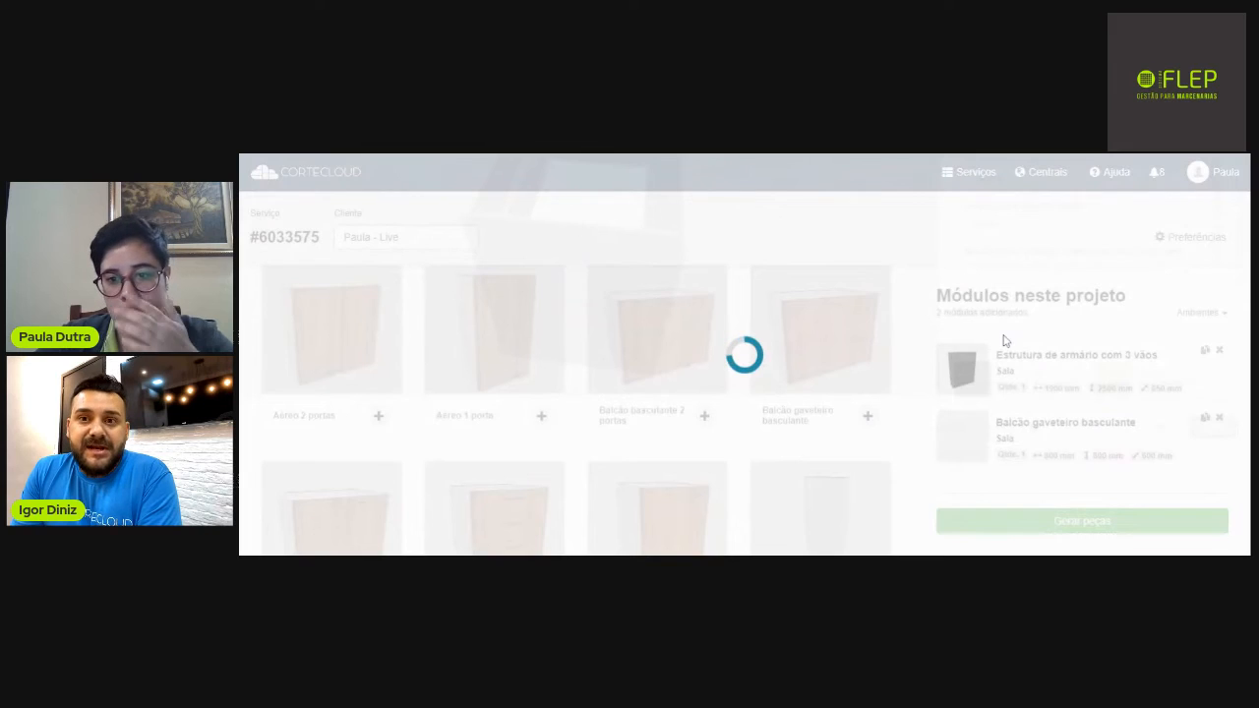
click(1035, 439)
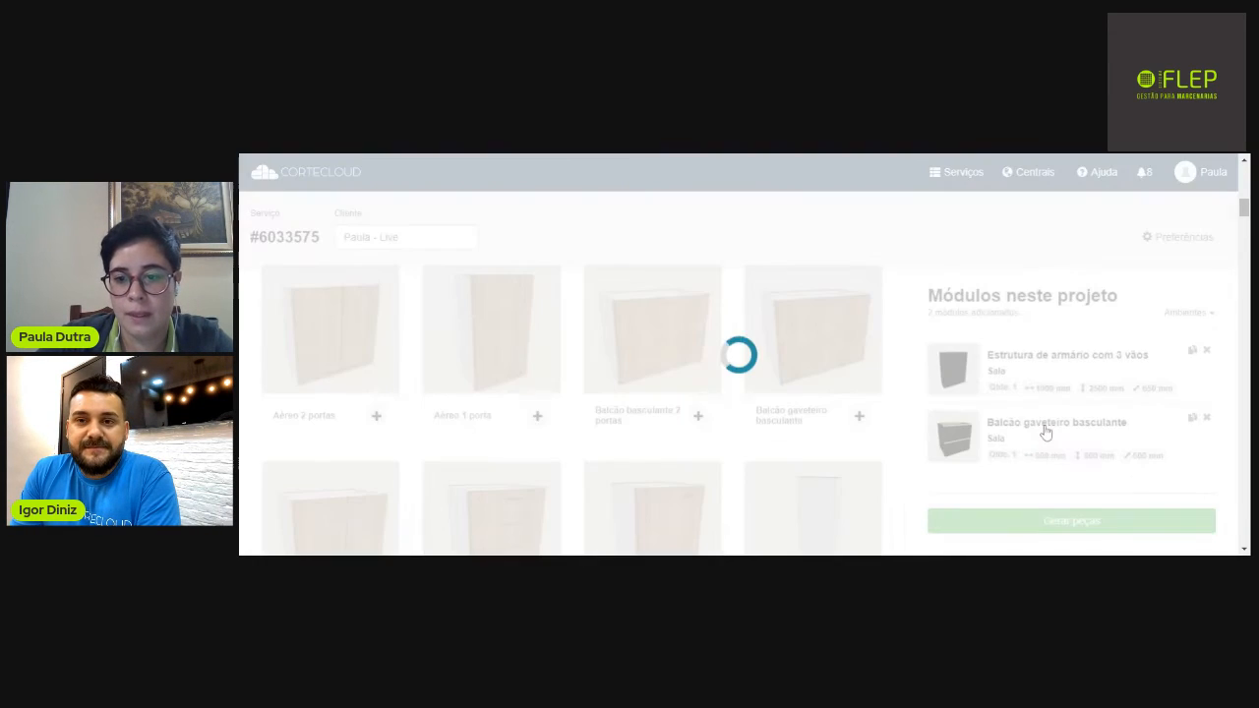
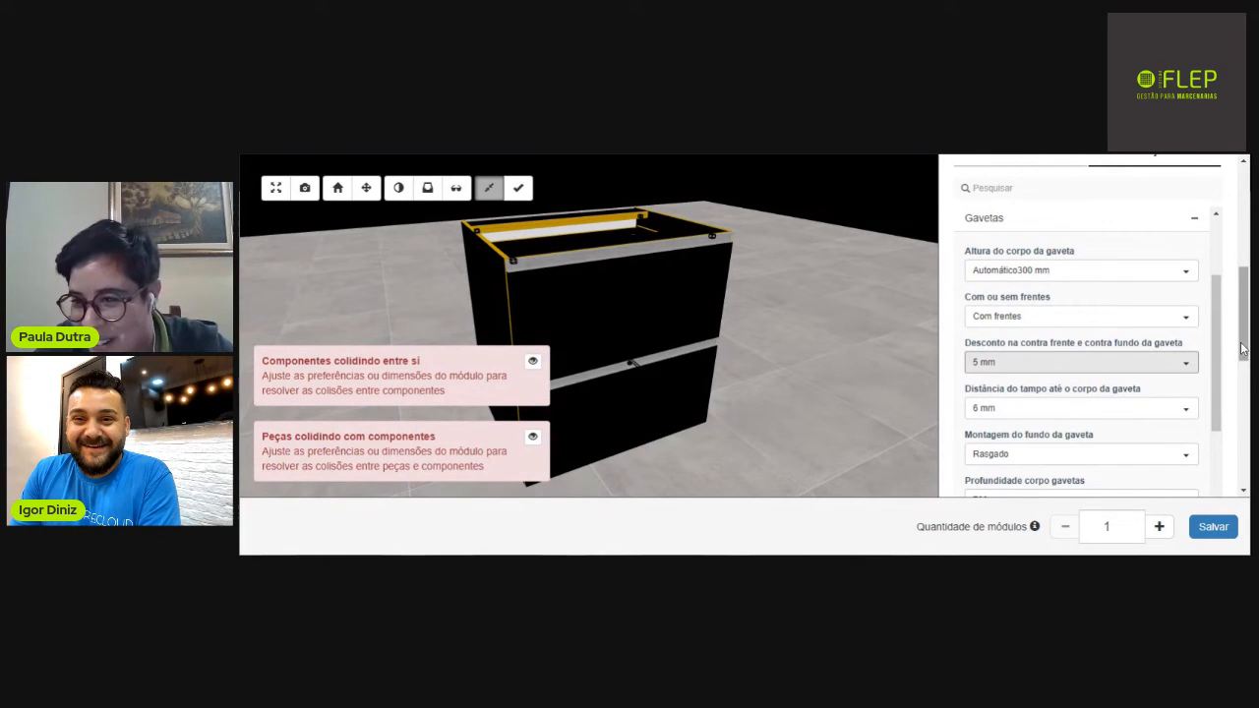
Examine the available drawer bottom assembly options (Montagem do fundo da gaveta) in the Gavetas preferences without changing the selection.
scroll(1200, 381, down, 1)
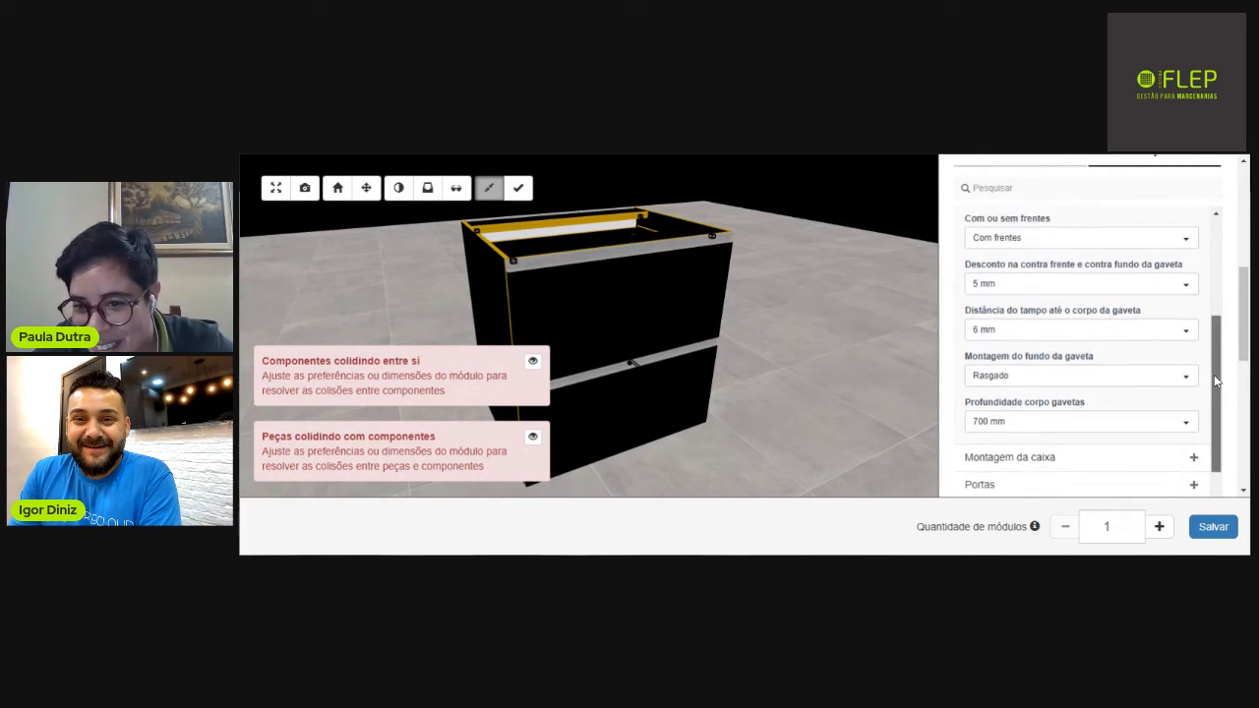
click(1006, 354)
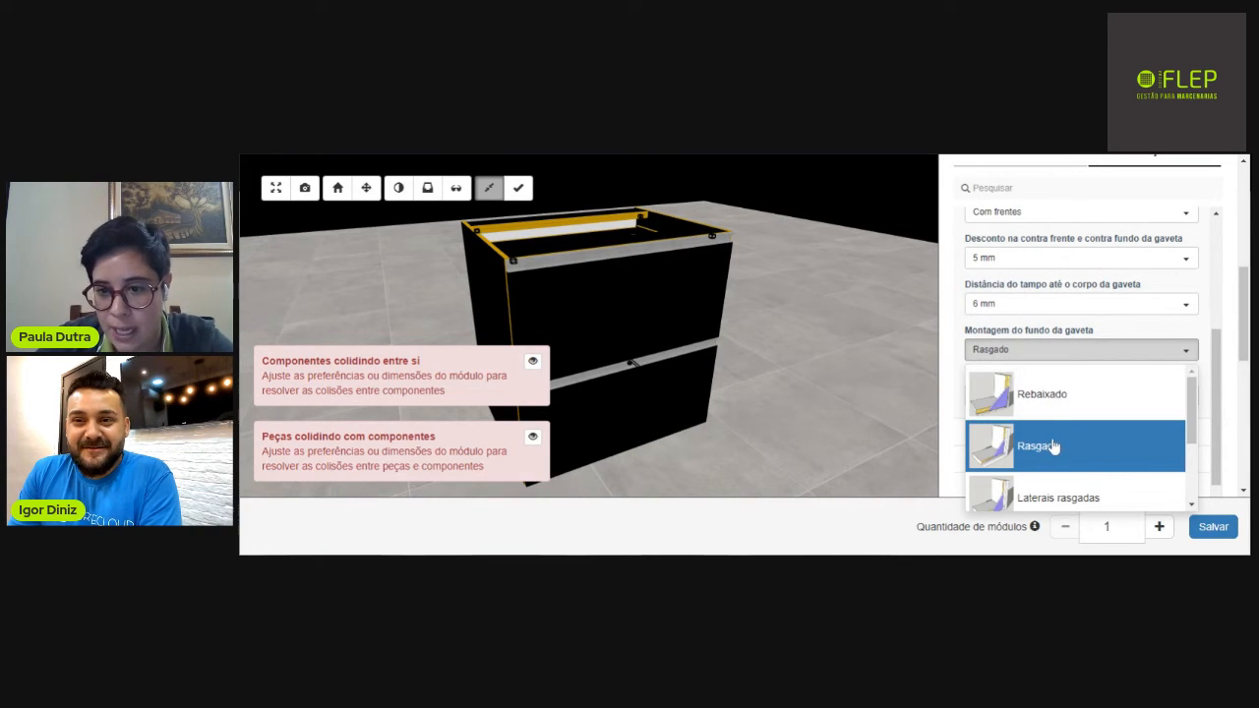
scroll(1196, 426, down, 2)
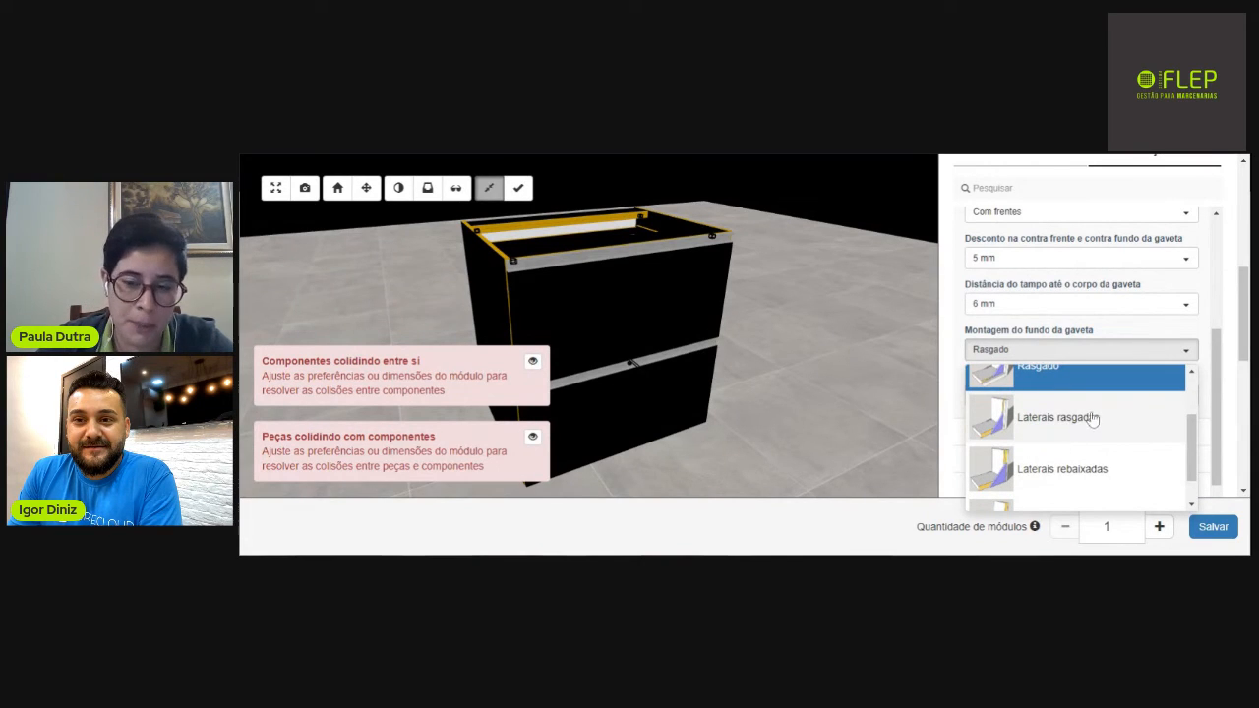
scroll(1175, 470, down, 1)
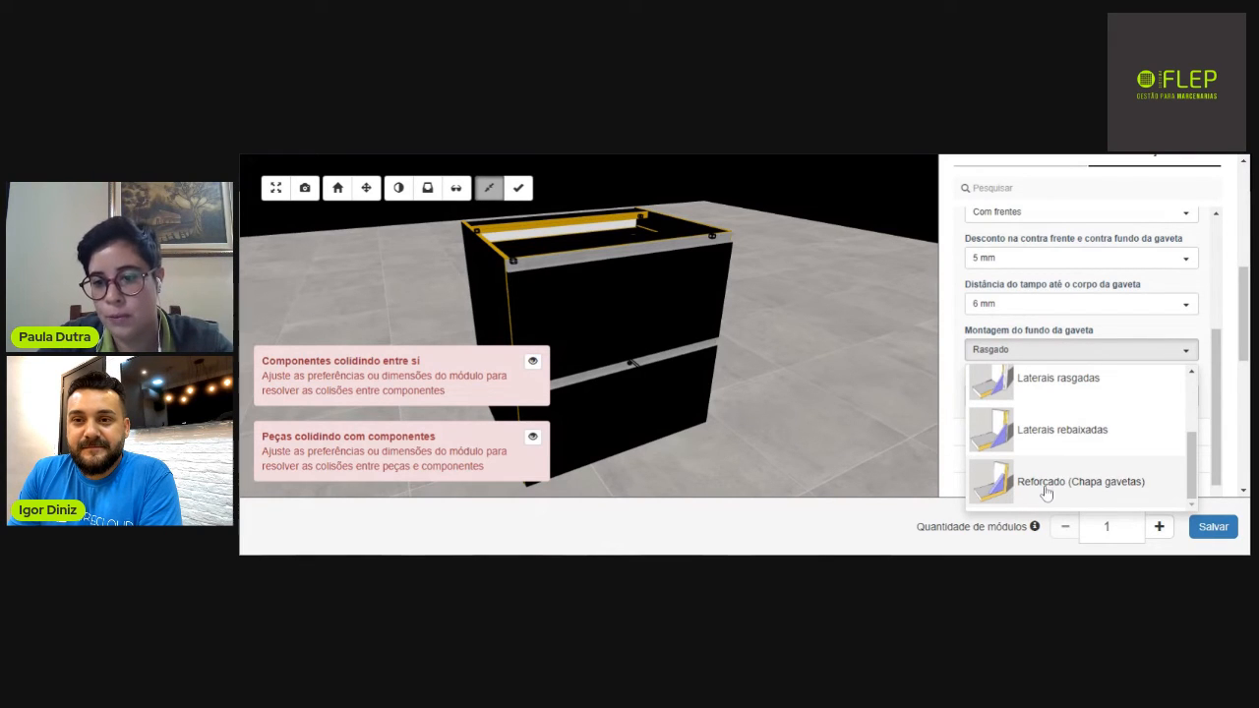
click(1121, 347)
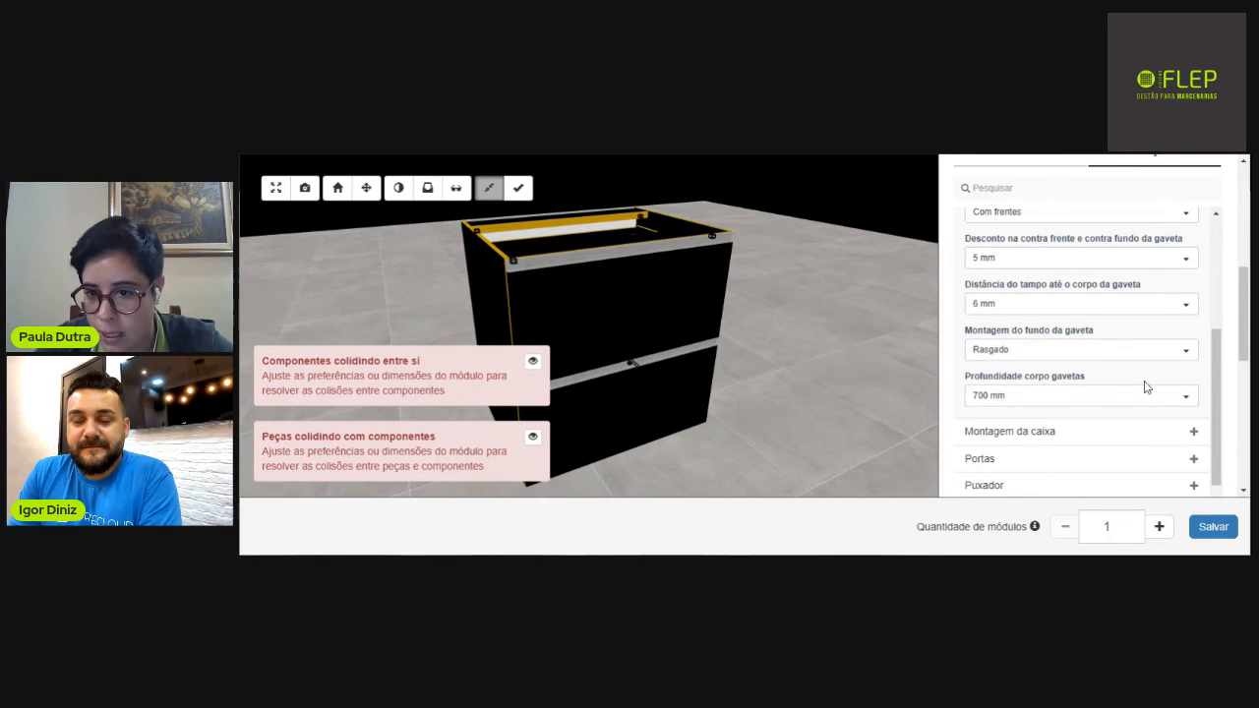
Set the drawer body depth (Profundidade corpo gavetas) to 450 mm and inspect the drawer from above.
click(1030, 396)
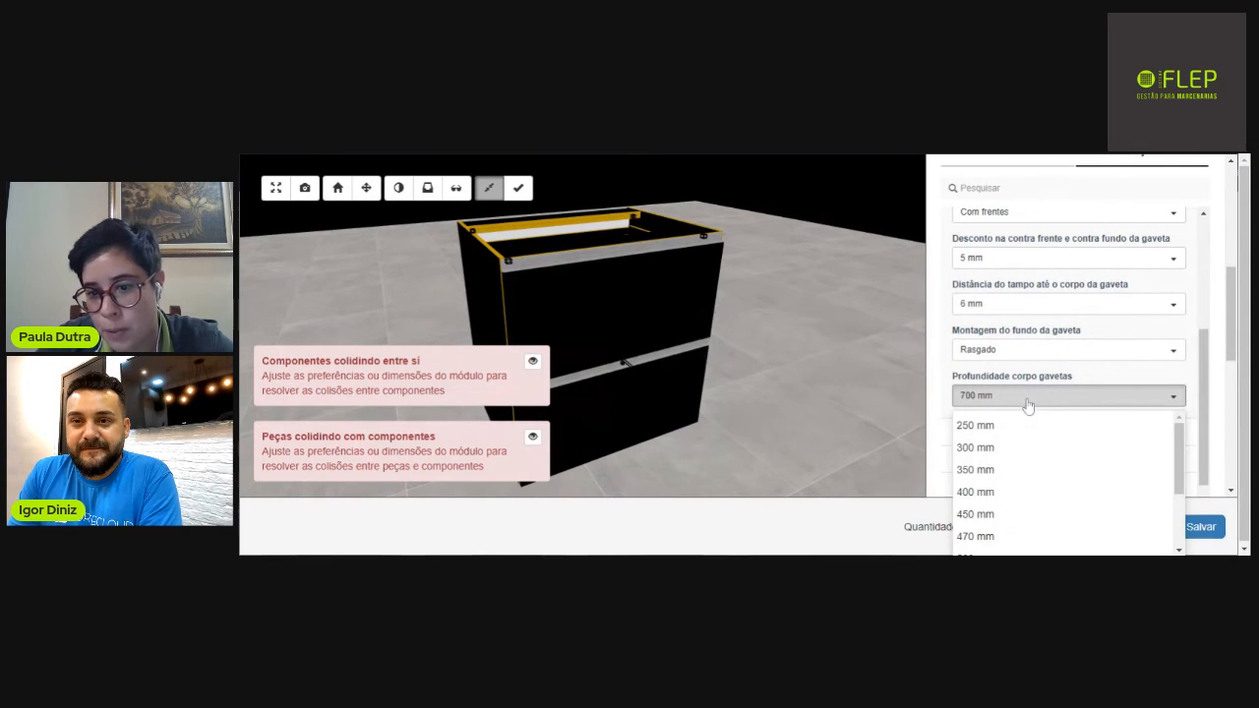
click(981, 516)
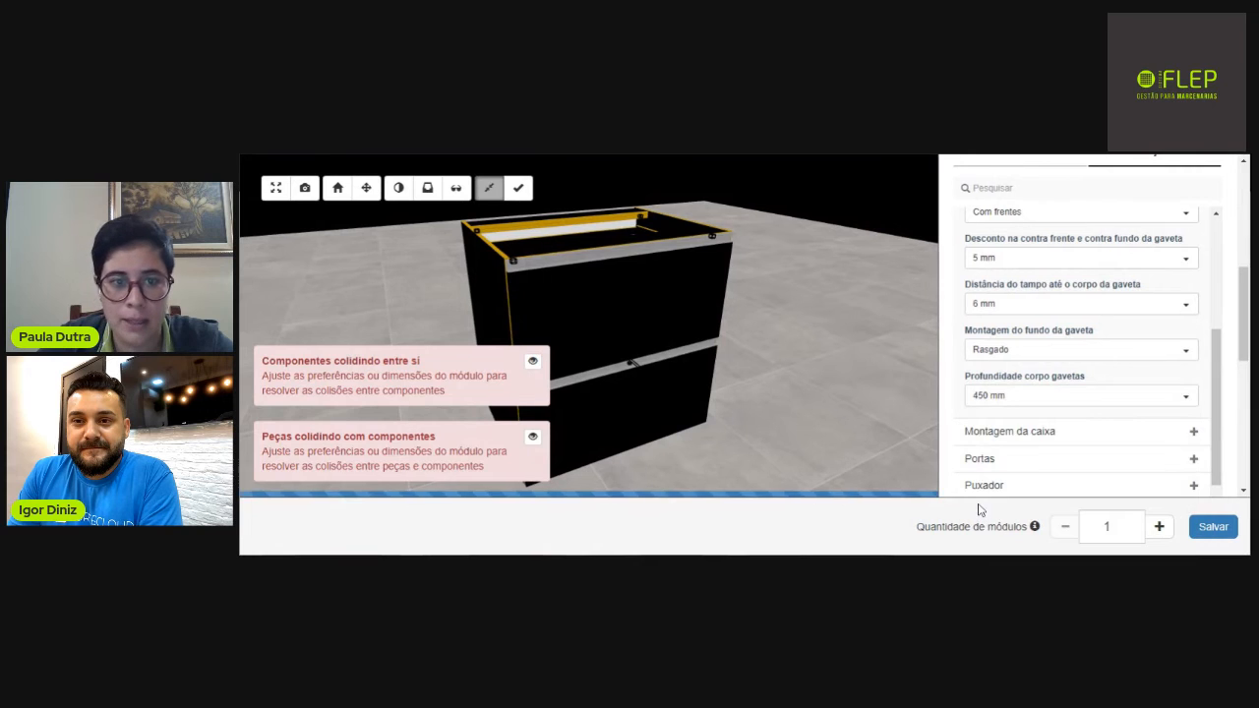
drag(597, 216, 669, 271)
scroll(573, 225, up, 3)
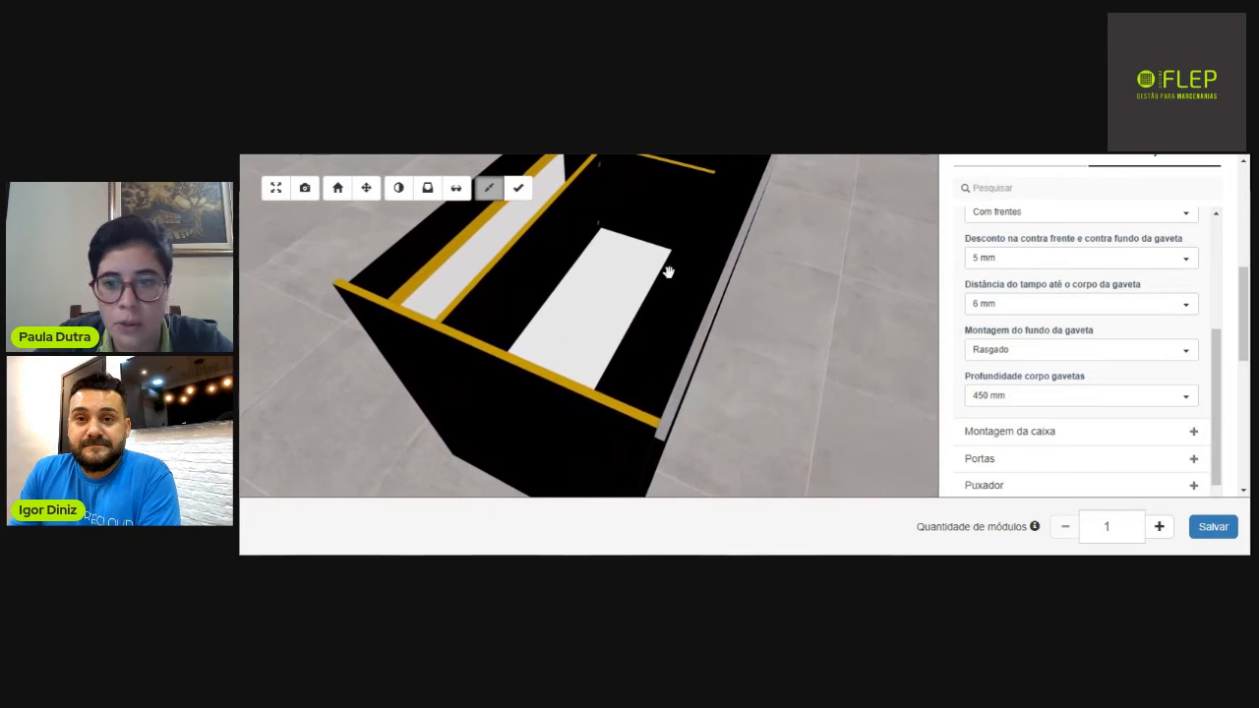
Set the drawer body depth (Profundidade corpo gavetas) to 300 mm, inspect the model and close the Gavetas preferences.
click(996, 396)
click(996, 448)
drag(694, 295, 590, 263)
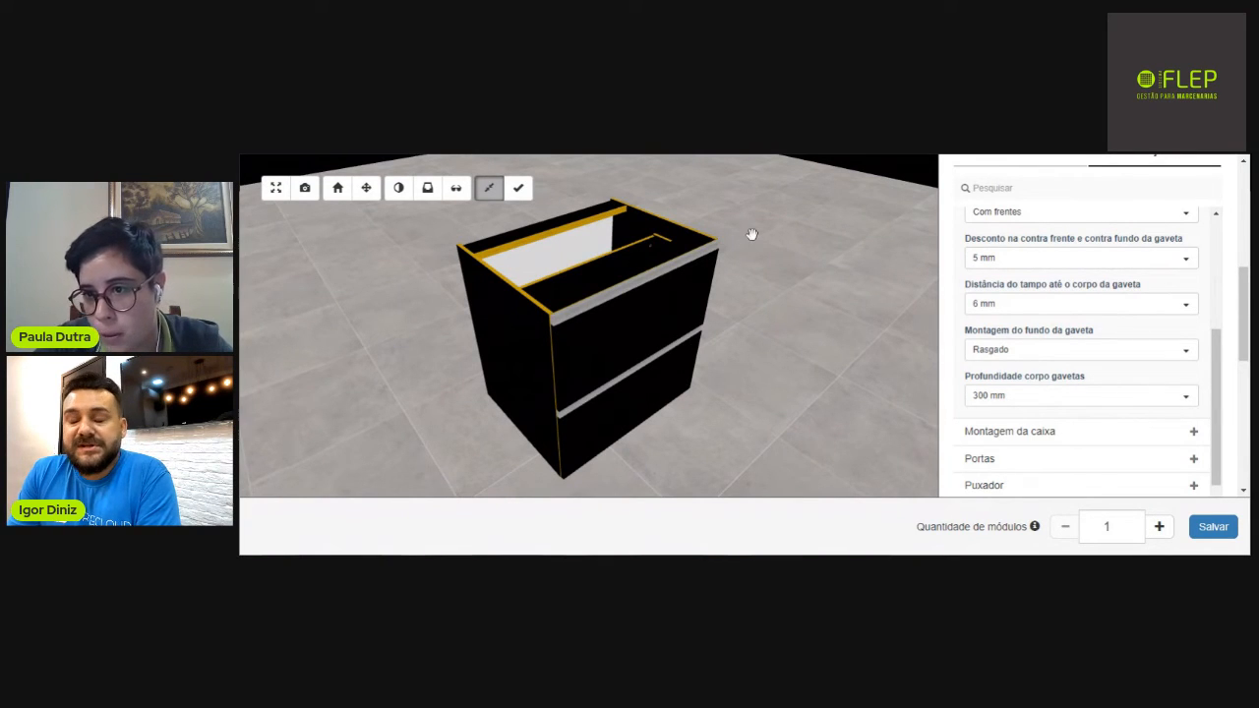
scroll(1222, 412, up, 4)
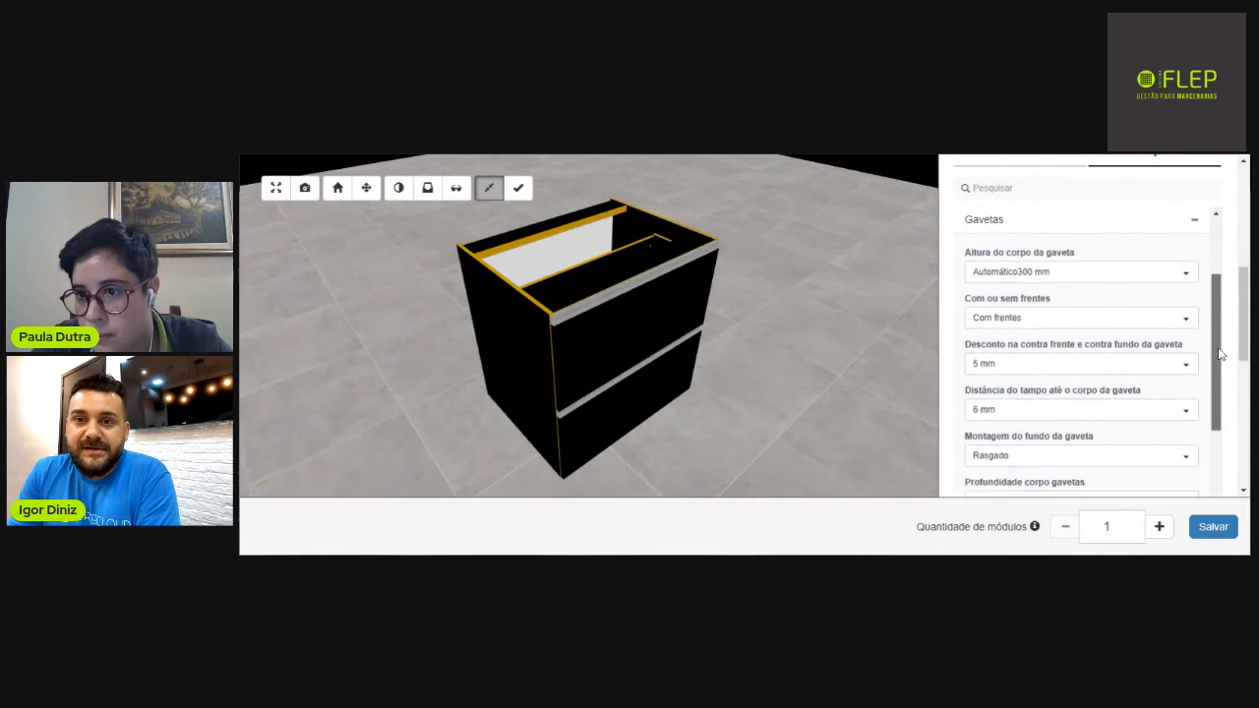
click(1208, 328)
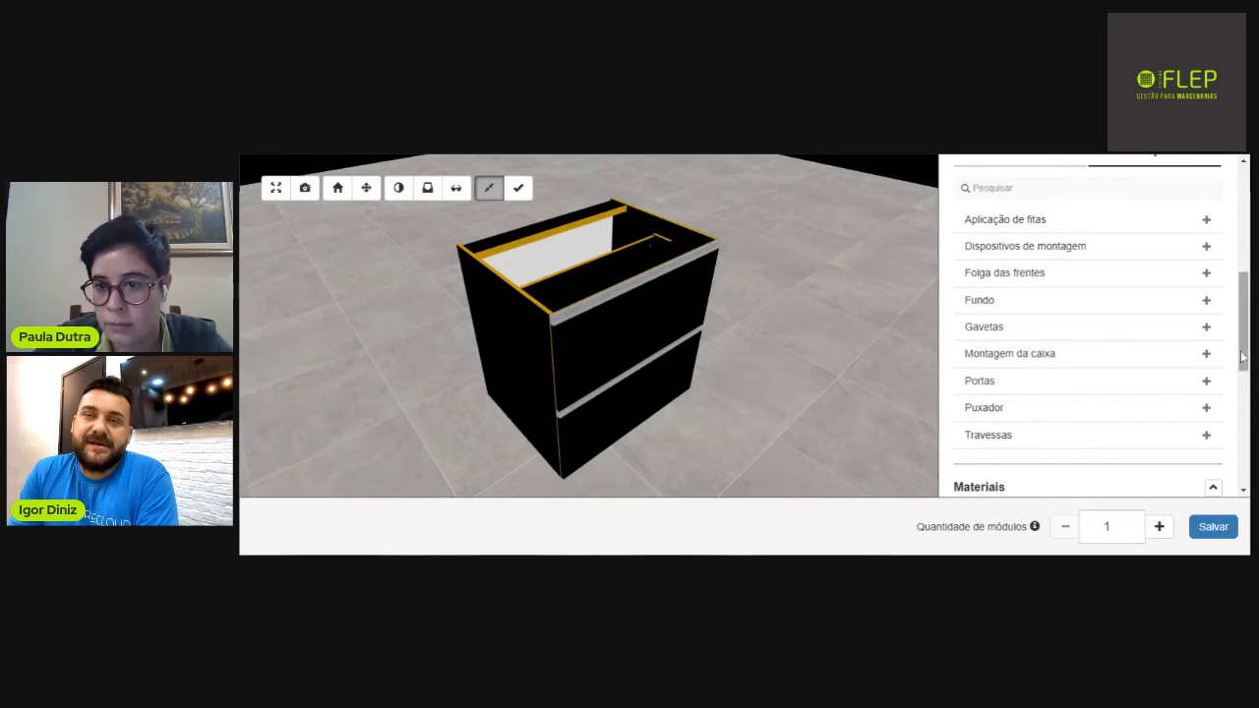
Review the Portas preferences covering hinge damping, hinge marking, hinge quantity and tilting door opening angle, leaving them unchanged.
drag(1252, 372, 1246, 376)
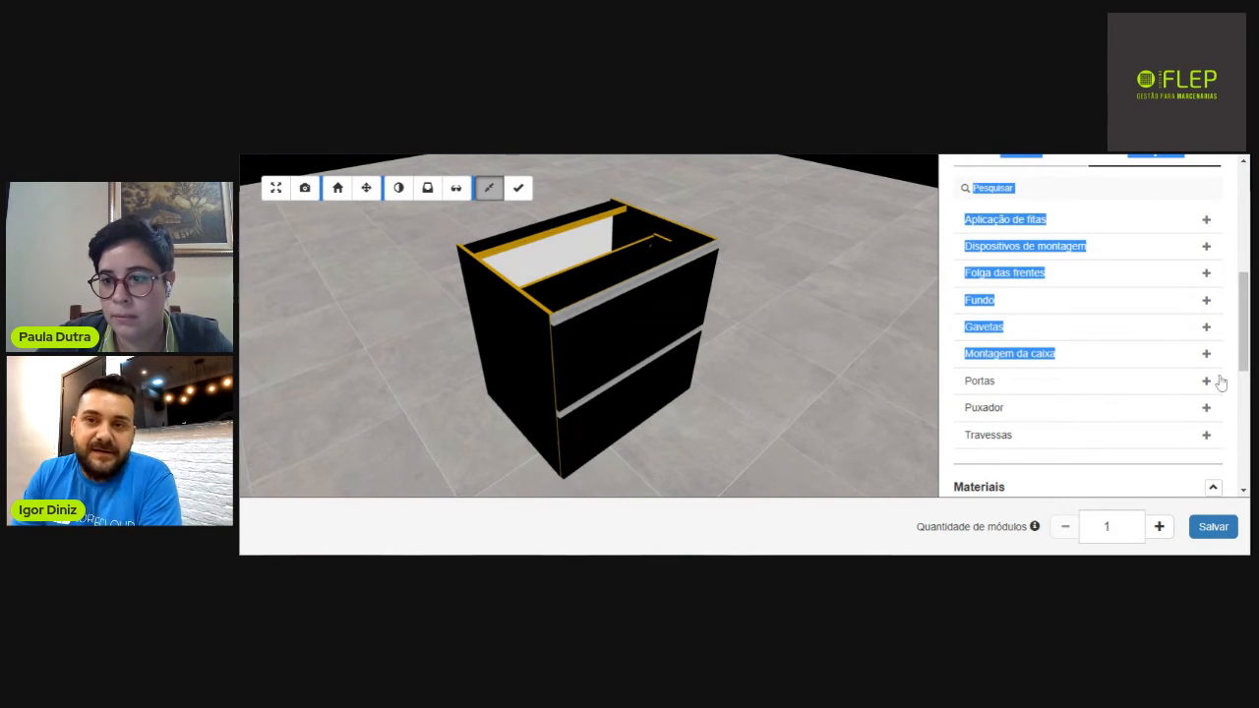
click(1208, 383)
scroll(1215, 379, down, 2)
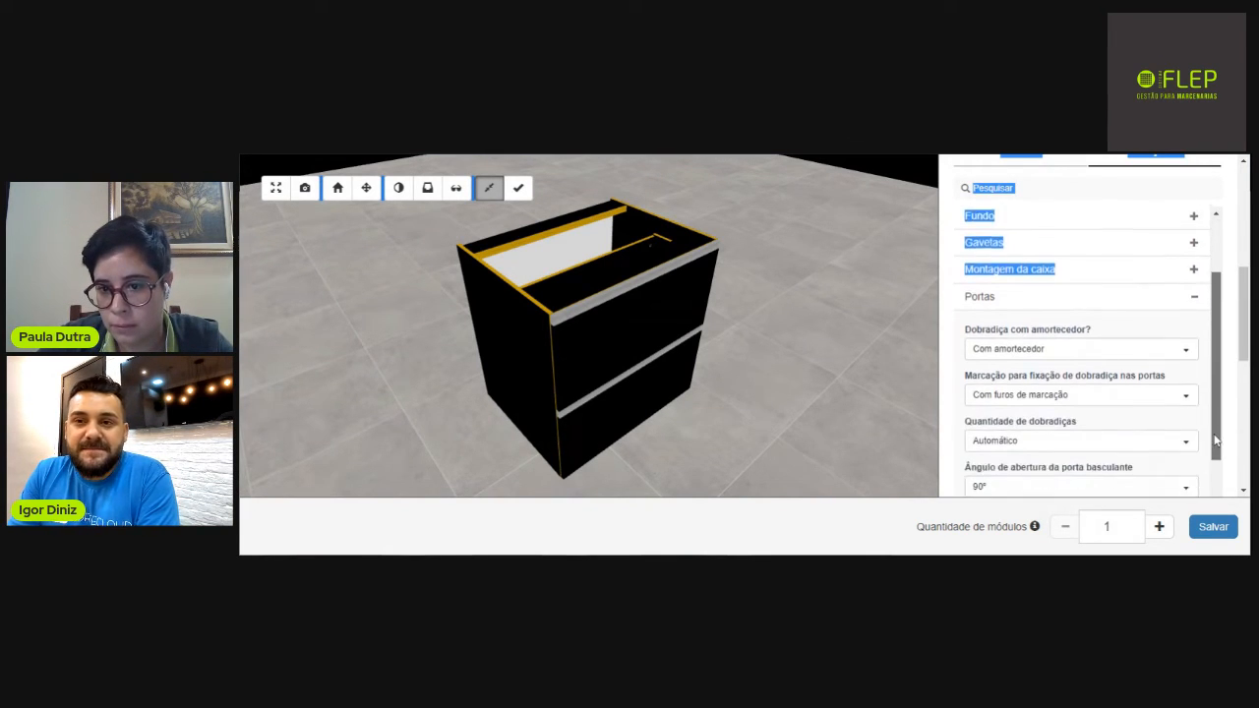
mouse_move(1244, 346)
mouse_down()
mouse_move(1244, 398)
mouse_move(1243, 335)
mouse_up()
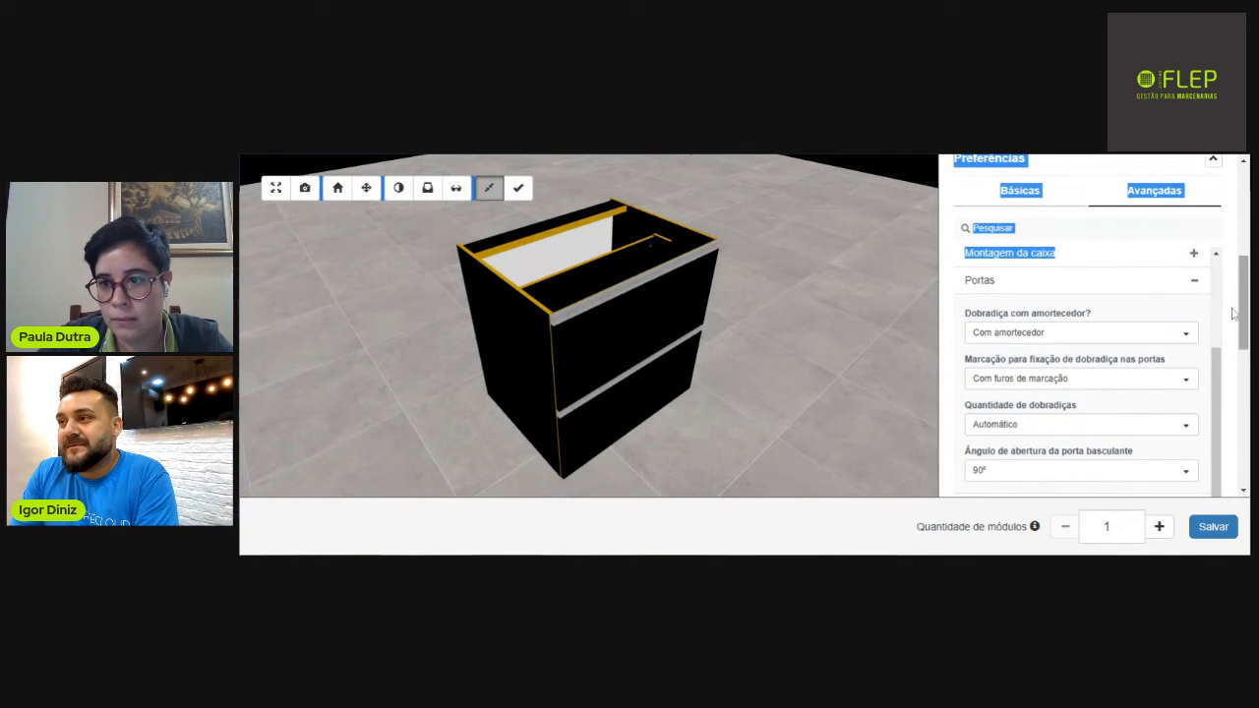
click(1197, 282)
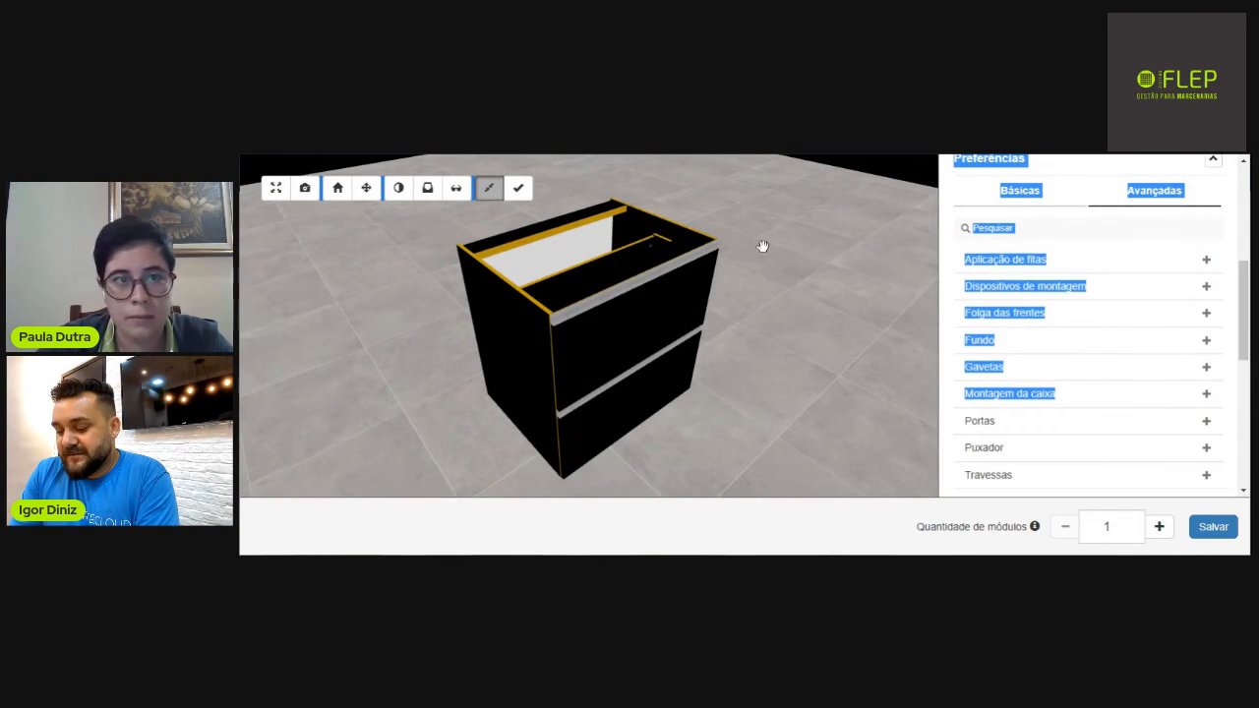
click(555, 153)
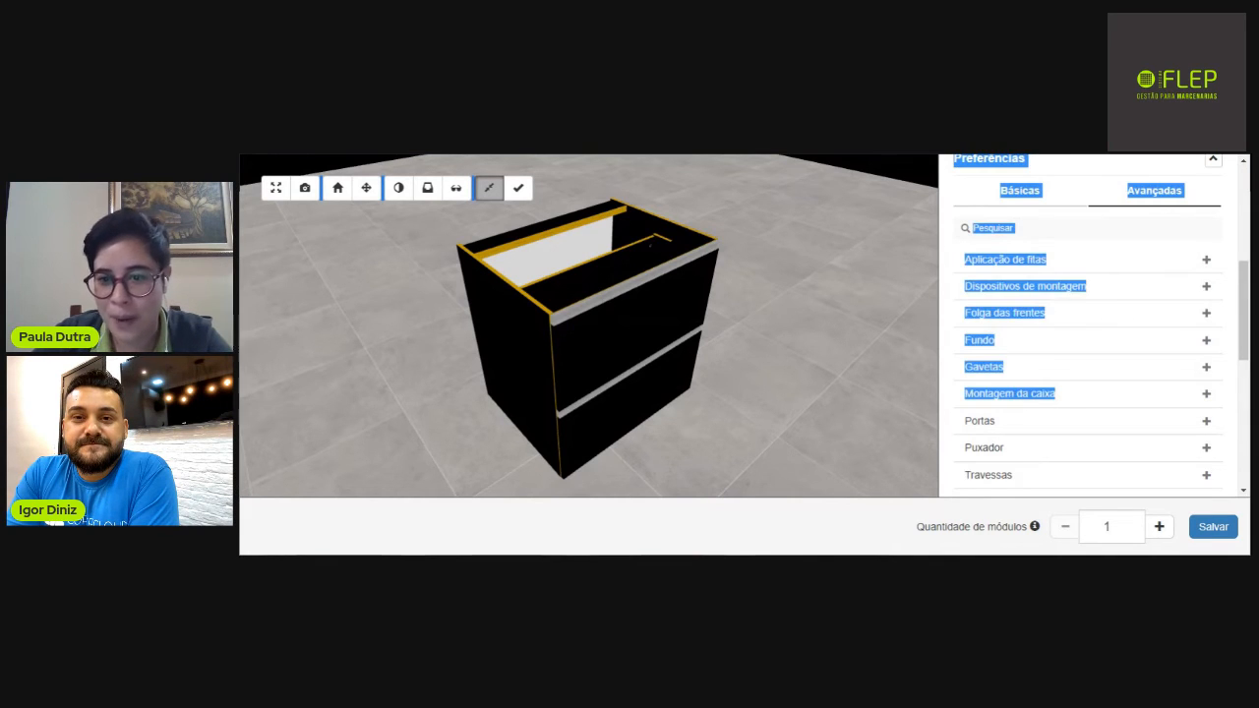
Save the Balcão gaveteiro basculante module and generate the parts list for the project.
click(1214, 531)
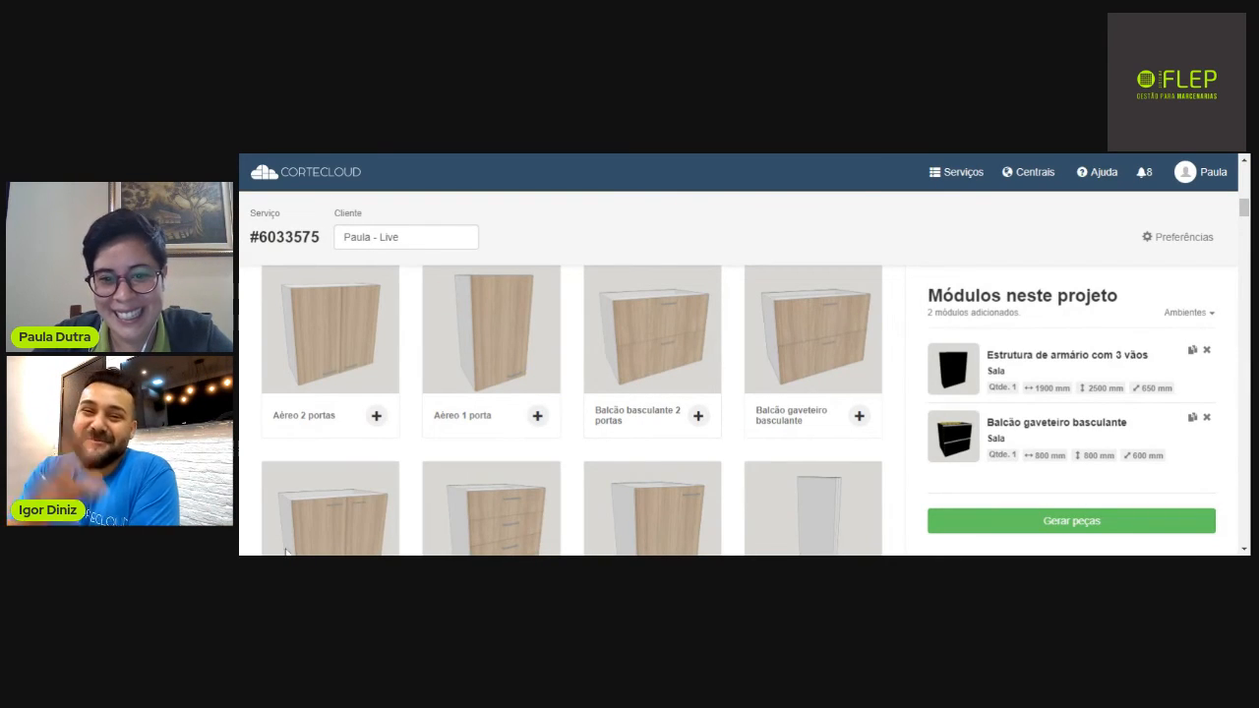
click(1086, 523)
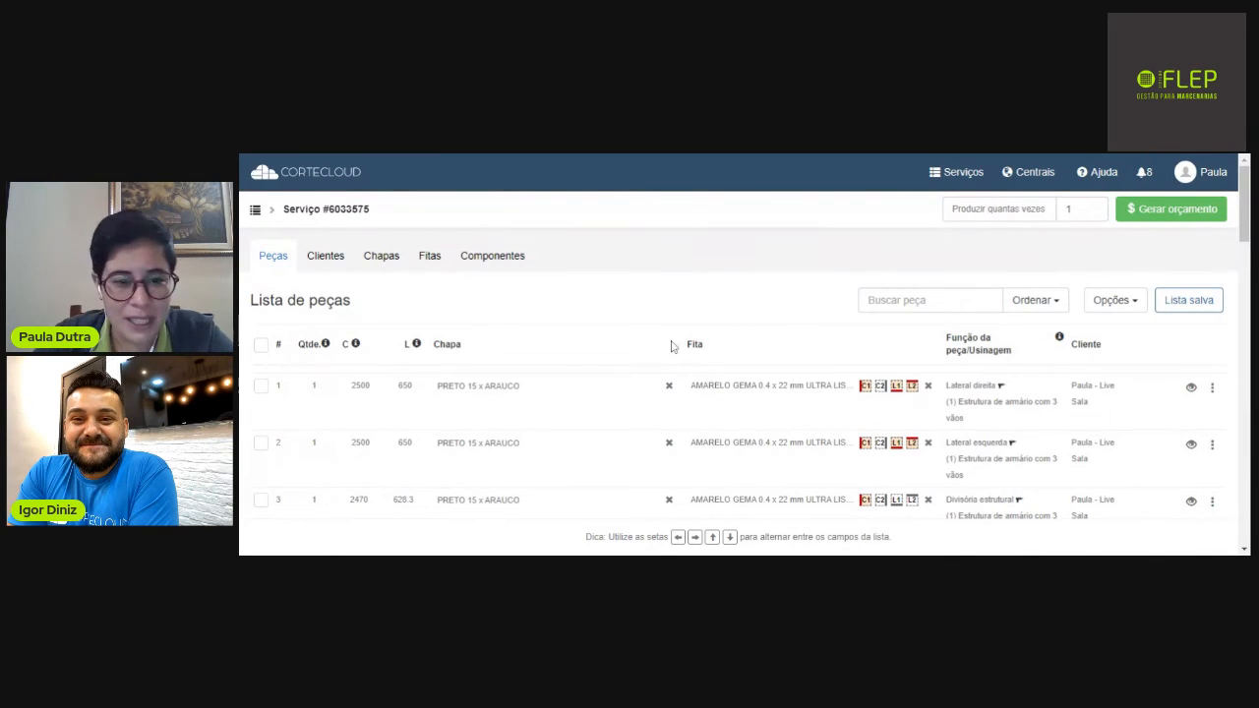
scroll(497, 366, down, 3)
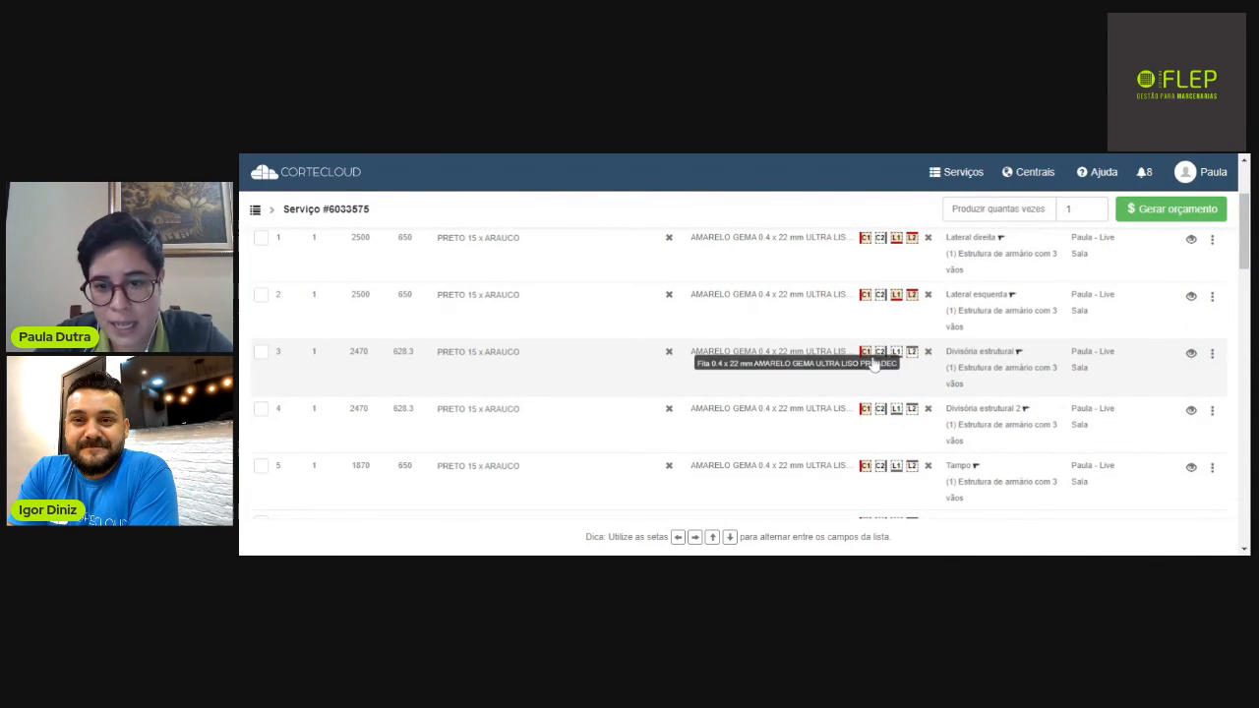
Examine the edge banding and machining preview of the first Divisória estrutural part, including its drilling points, and close it.
click(809, 356)
click(809, 356)
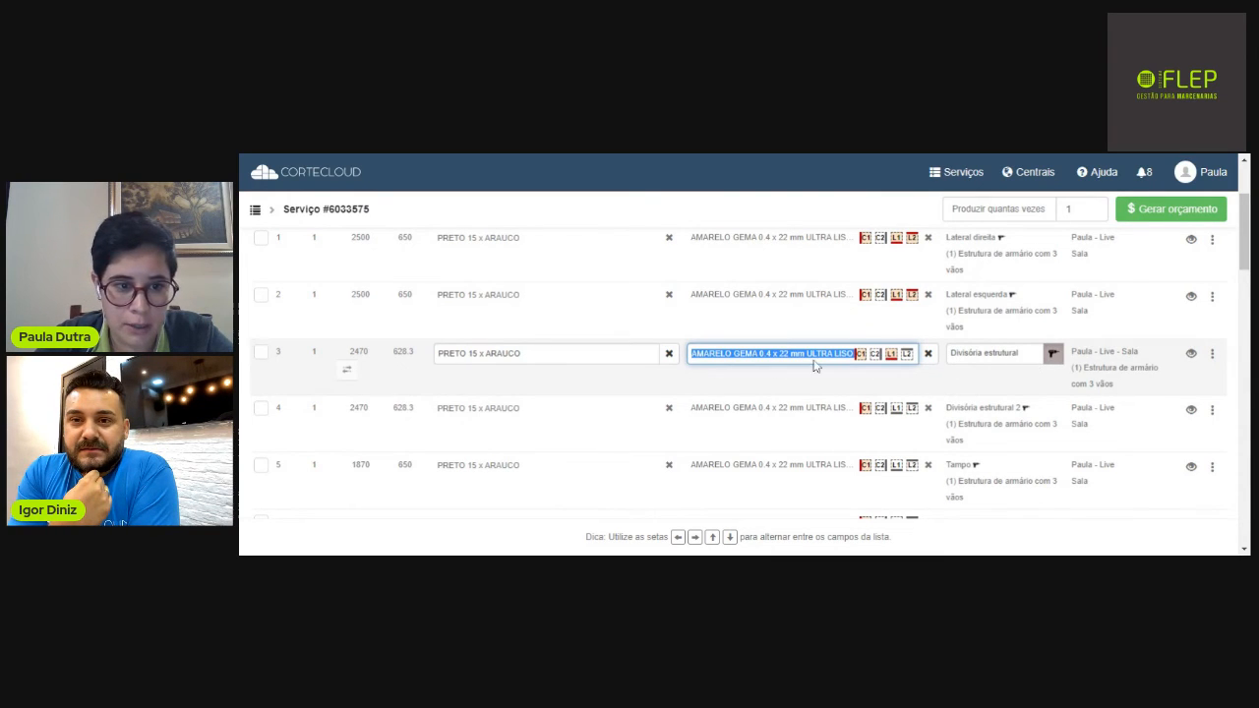
click(1050, 356)
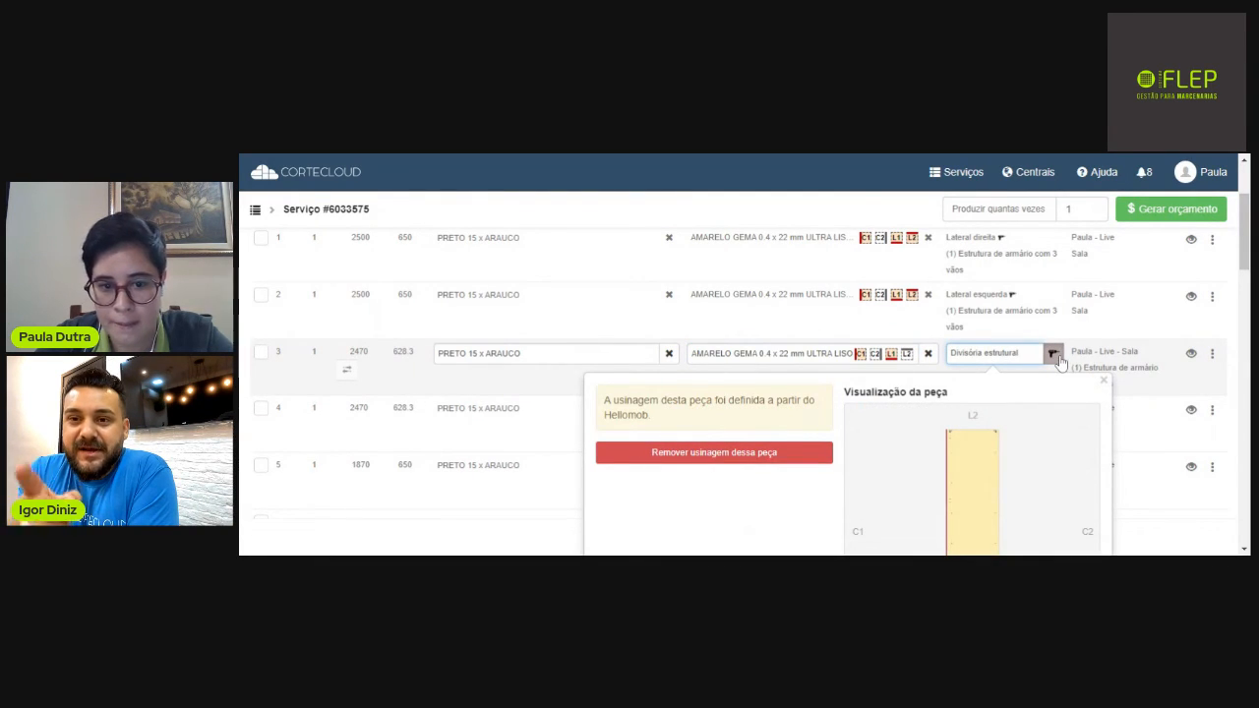
scroll(1060, 362, down, 3)
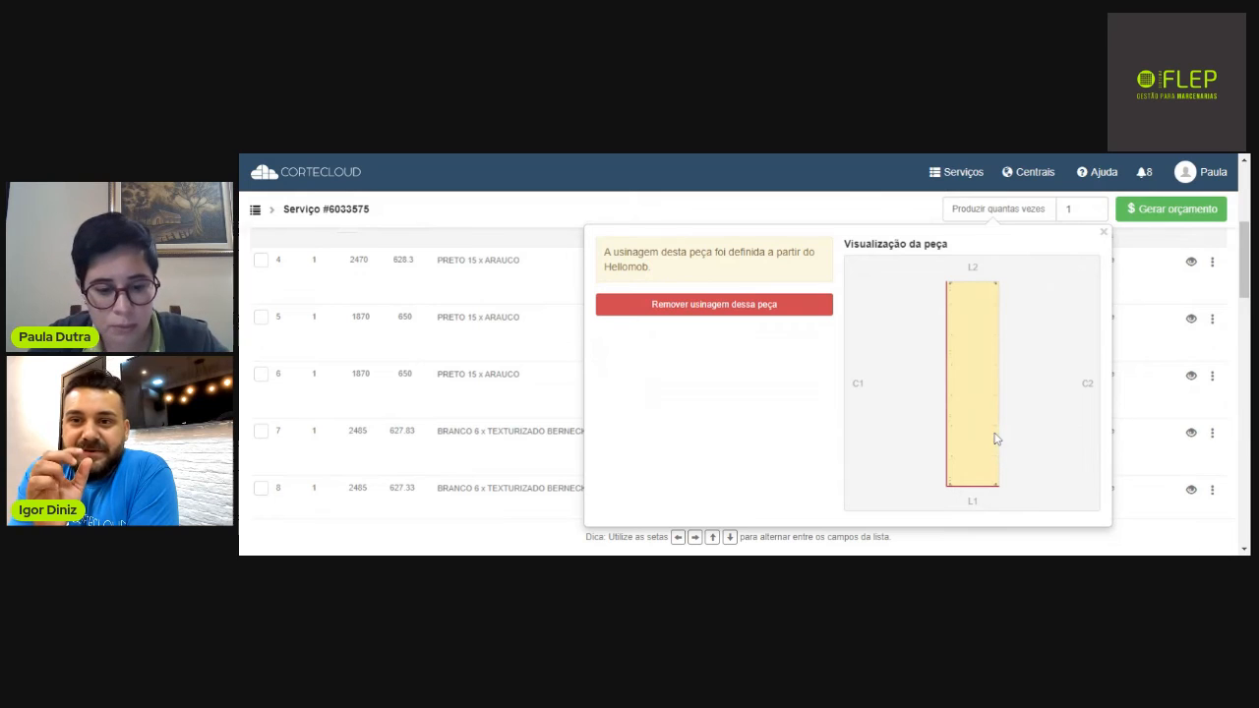
scroll(996, 428, up, 1)
scroll(996, 429, down, 1)
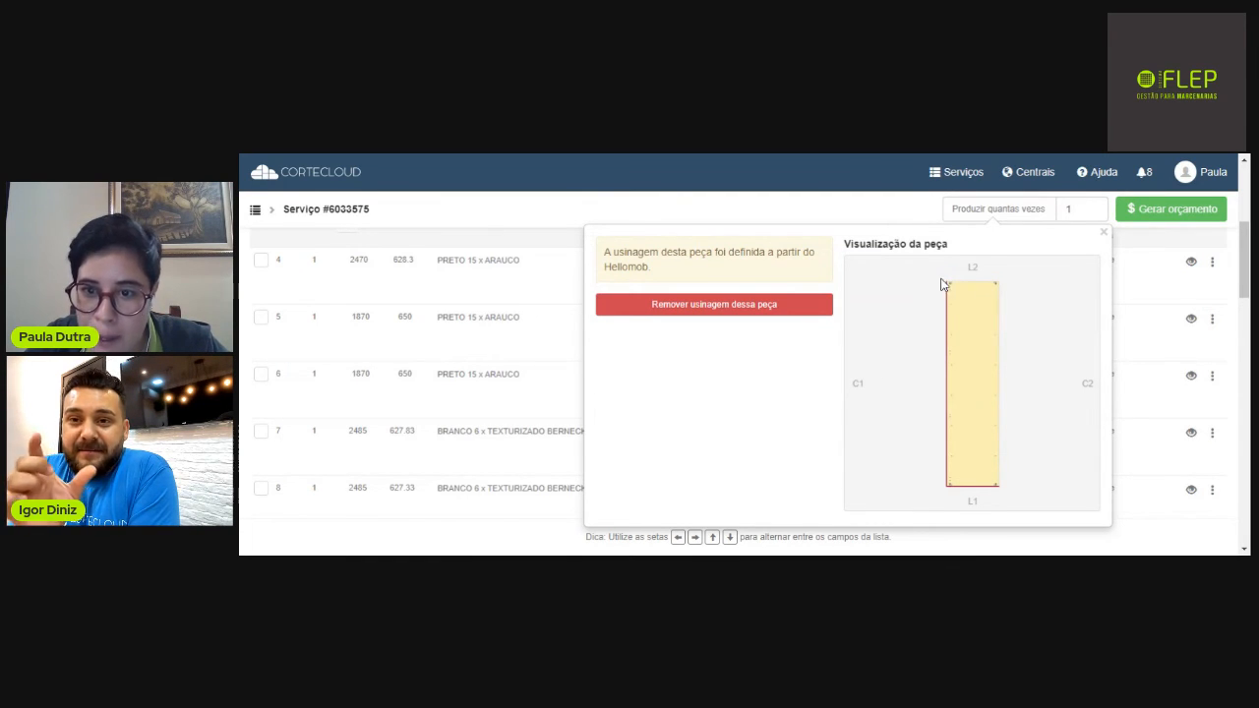
drag(962, 334, 922, 332)
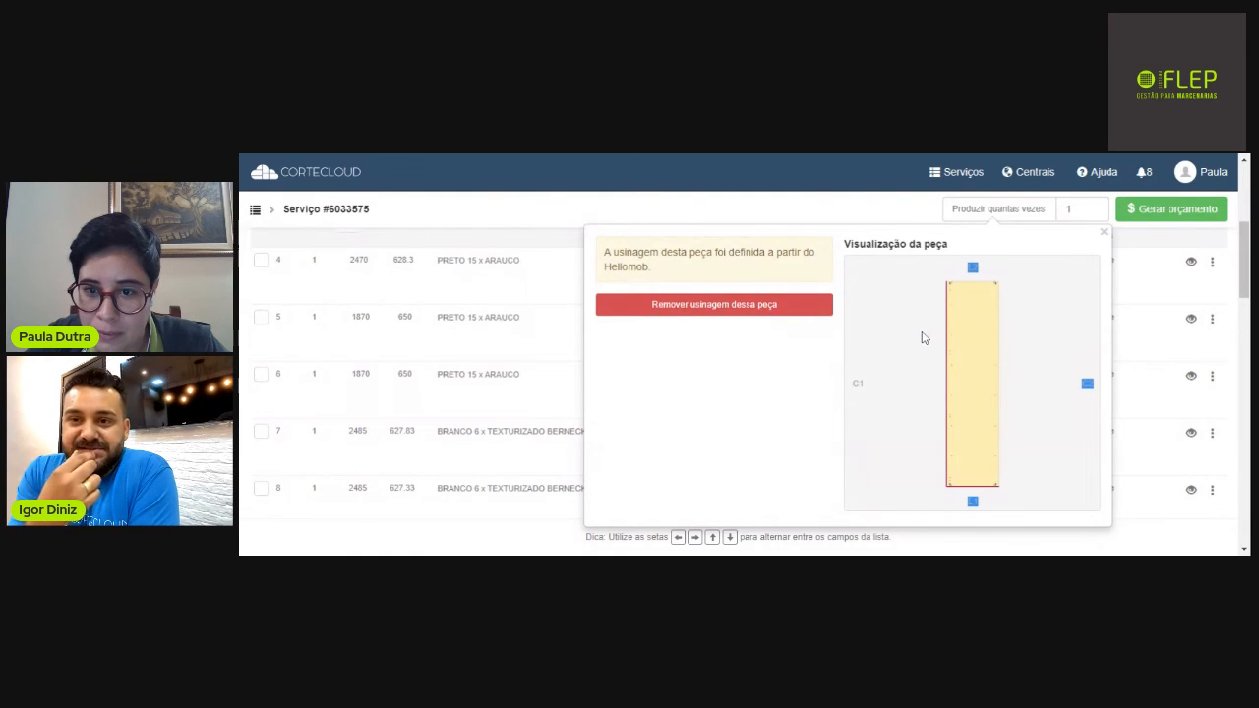
click(970, 348)
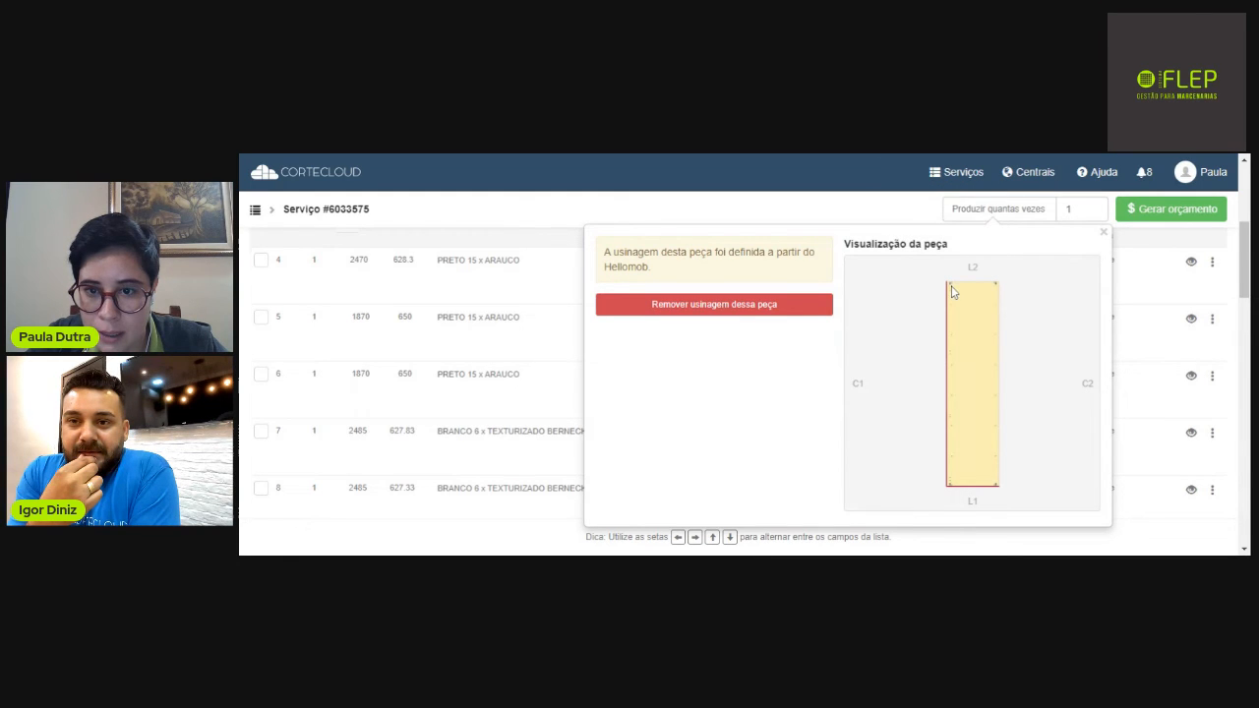
mouse_move(952, 291)
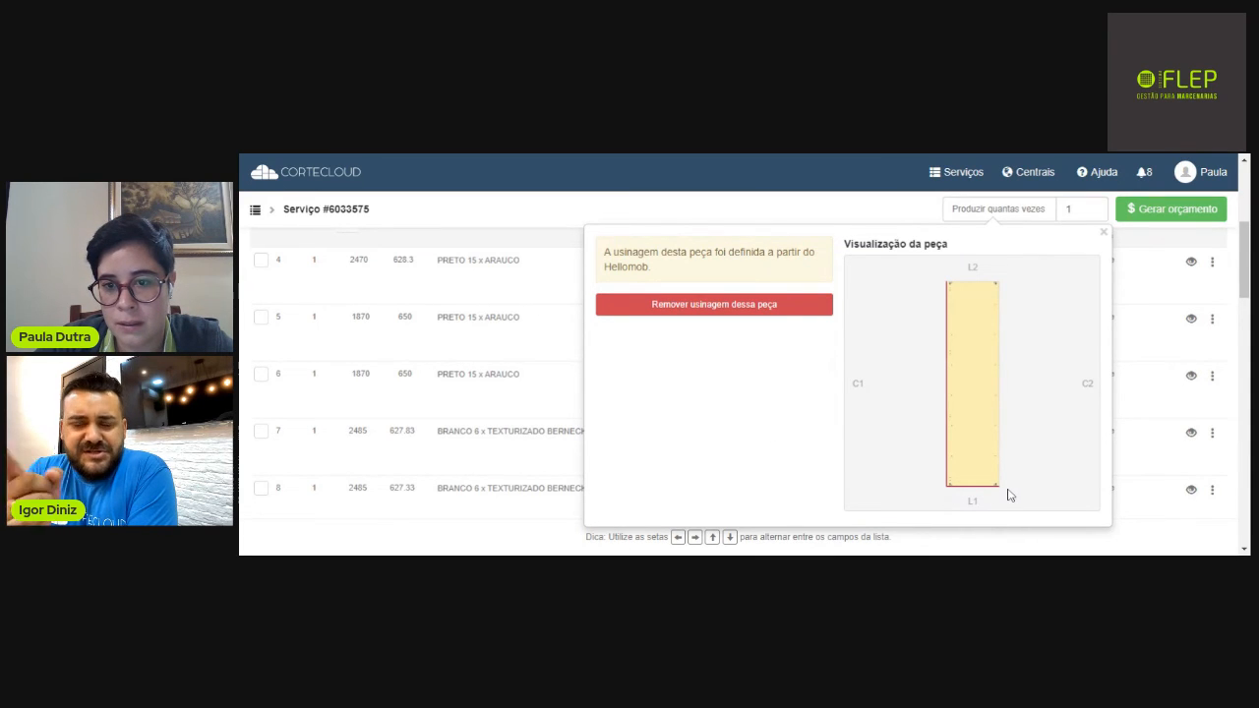
mouse_move(997, 493)
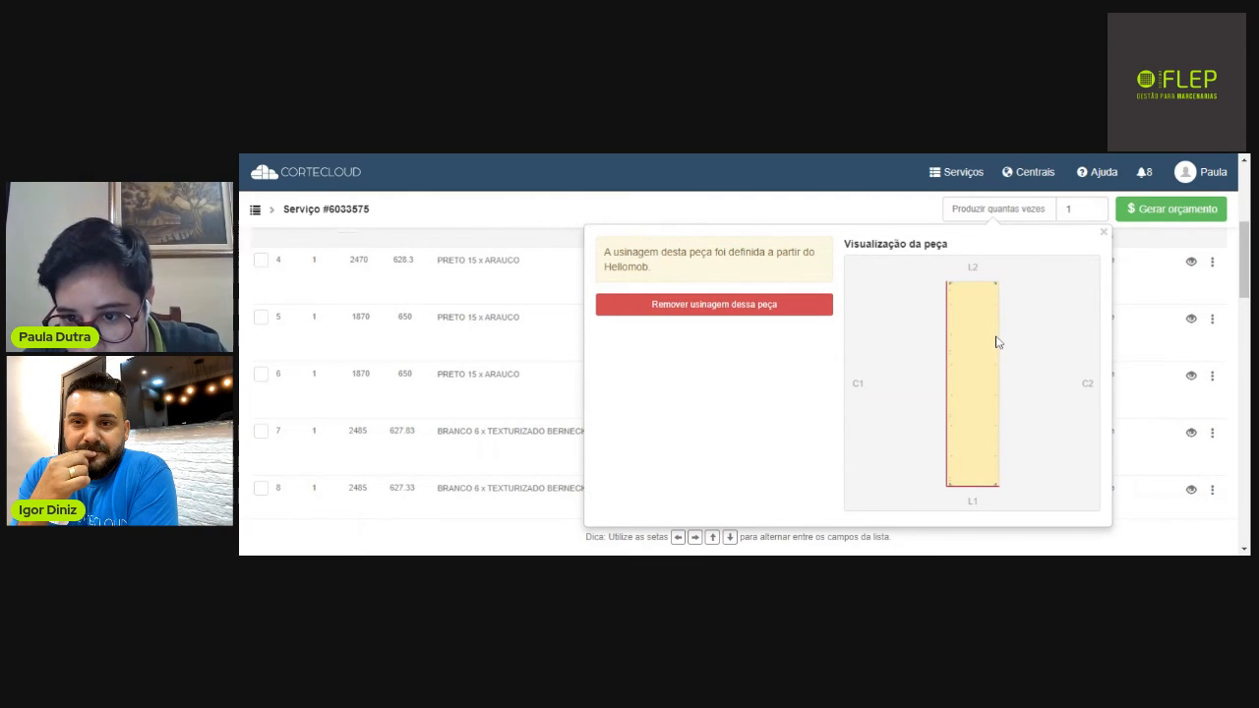
click(1104, 233)
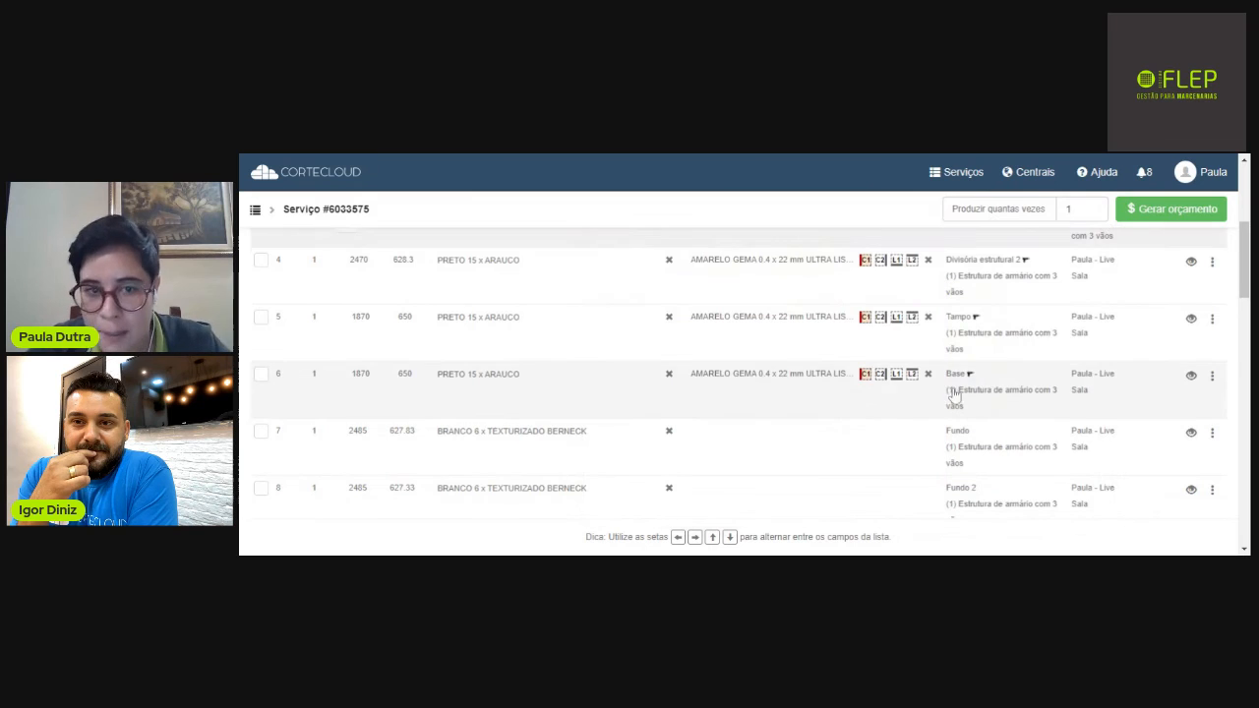
Inspect the machining preview of the first Base maleiro part, check a corner hole's drilling data and close the preview.
scroll(1052, 370, down, 1)
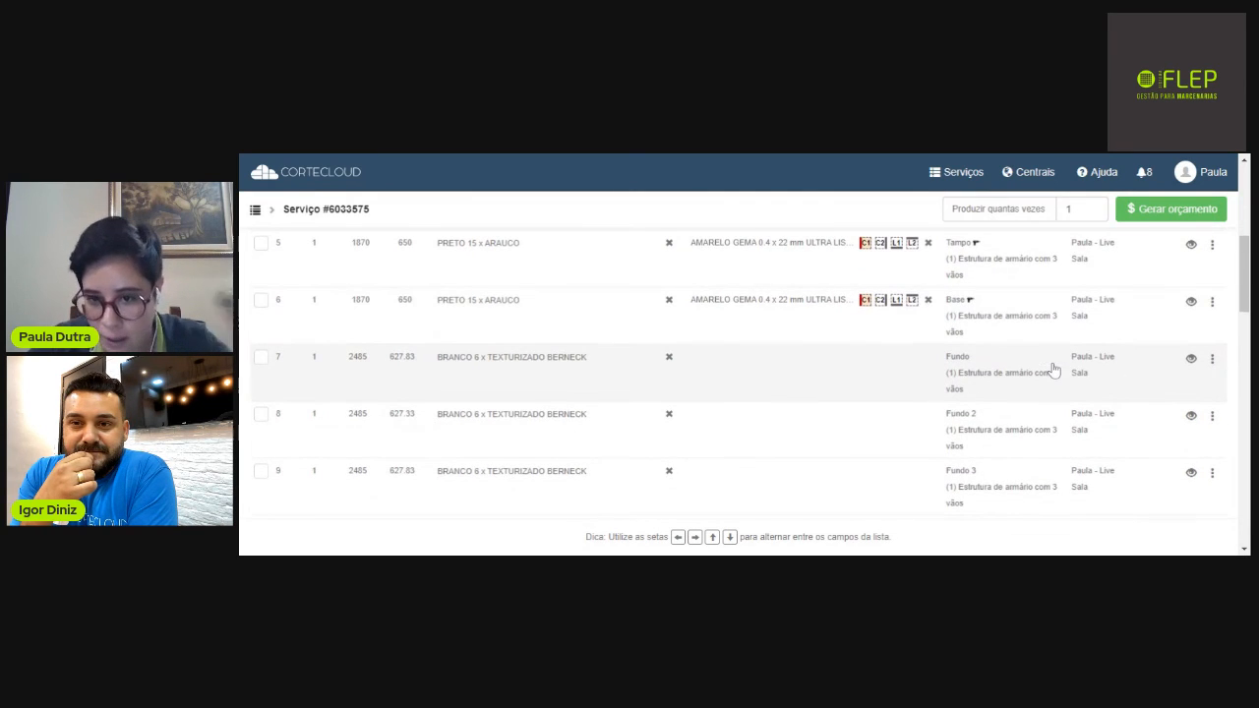
scroll(1031, 395, down, 2)
scroll(1026, 396, down, 3)
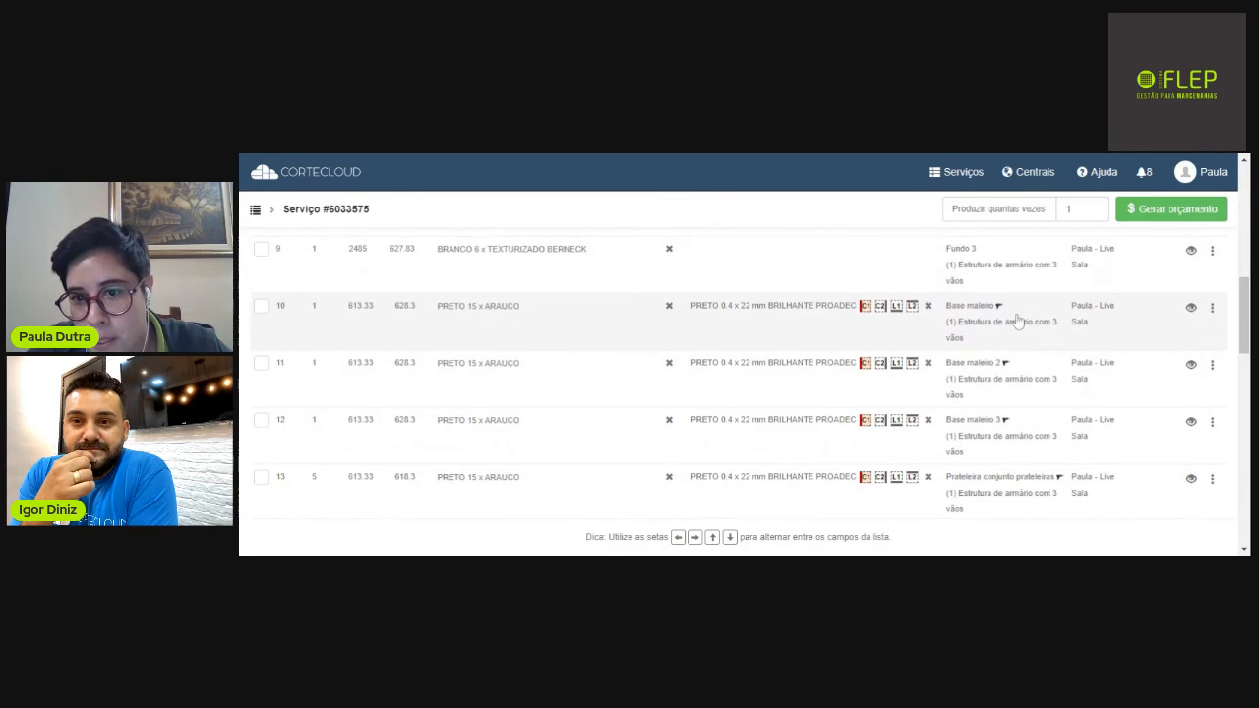
click(1000, 309)
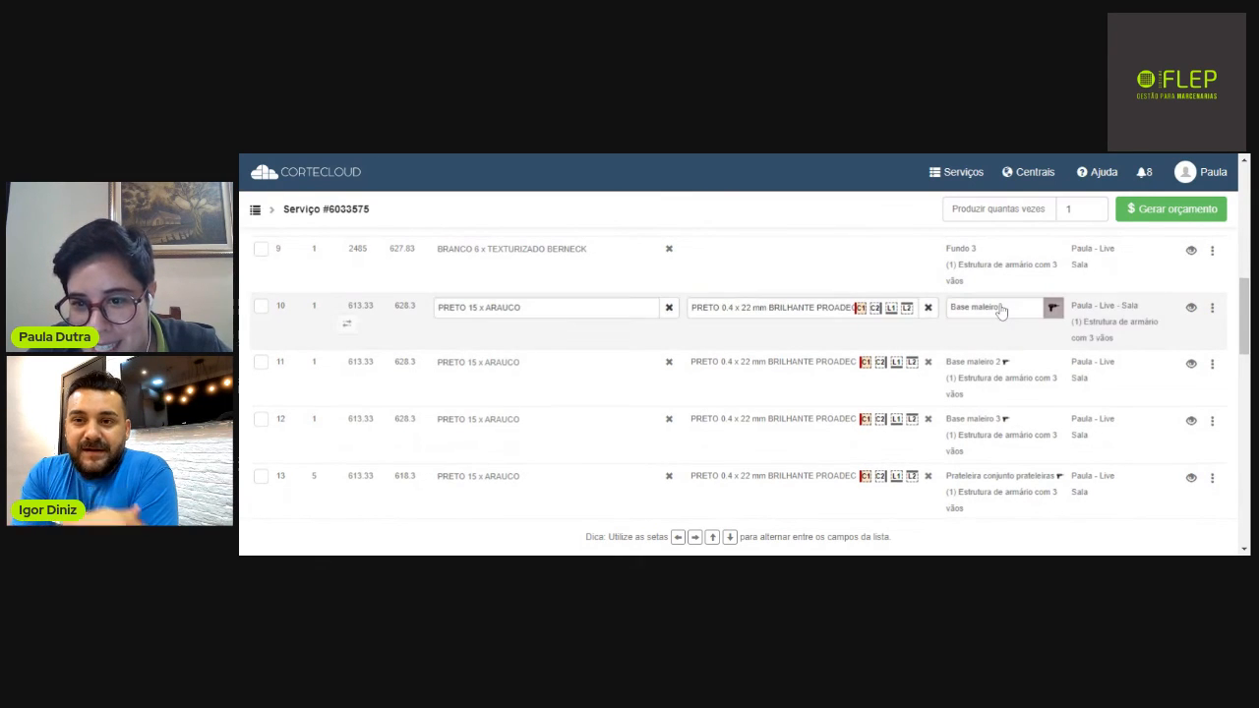
click(1052, 309)
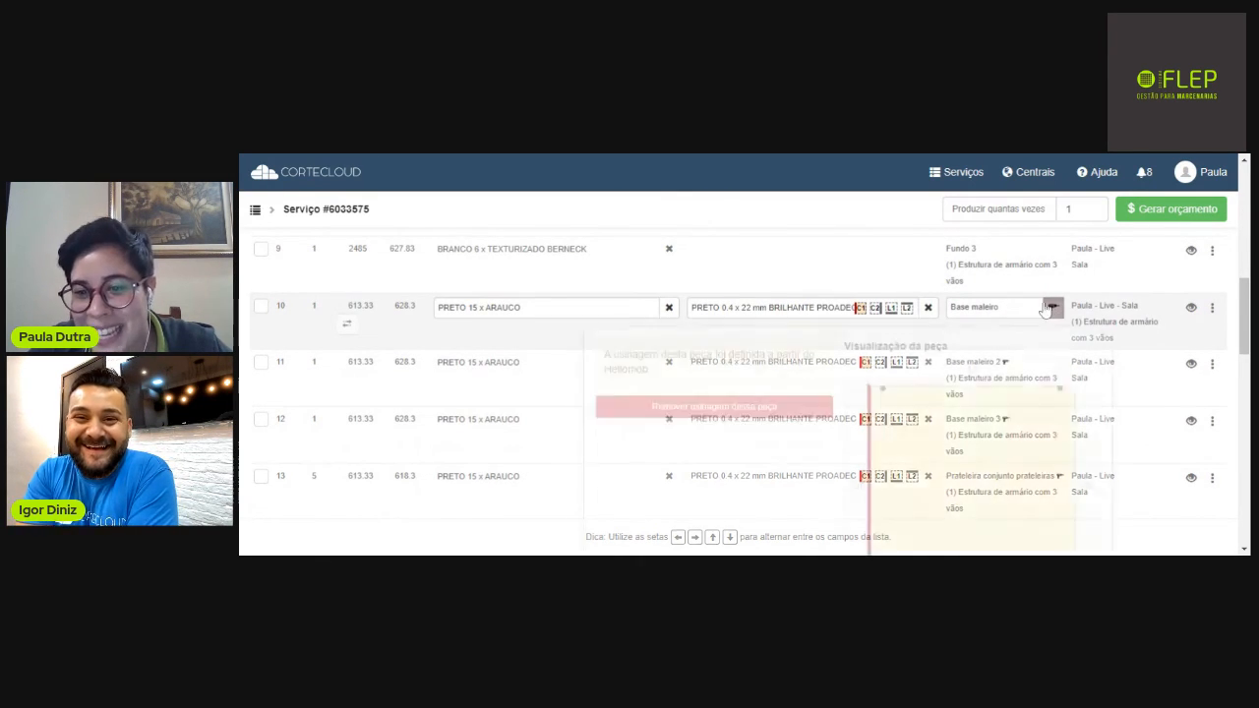
scroll(893, 328, down, 1)
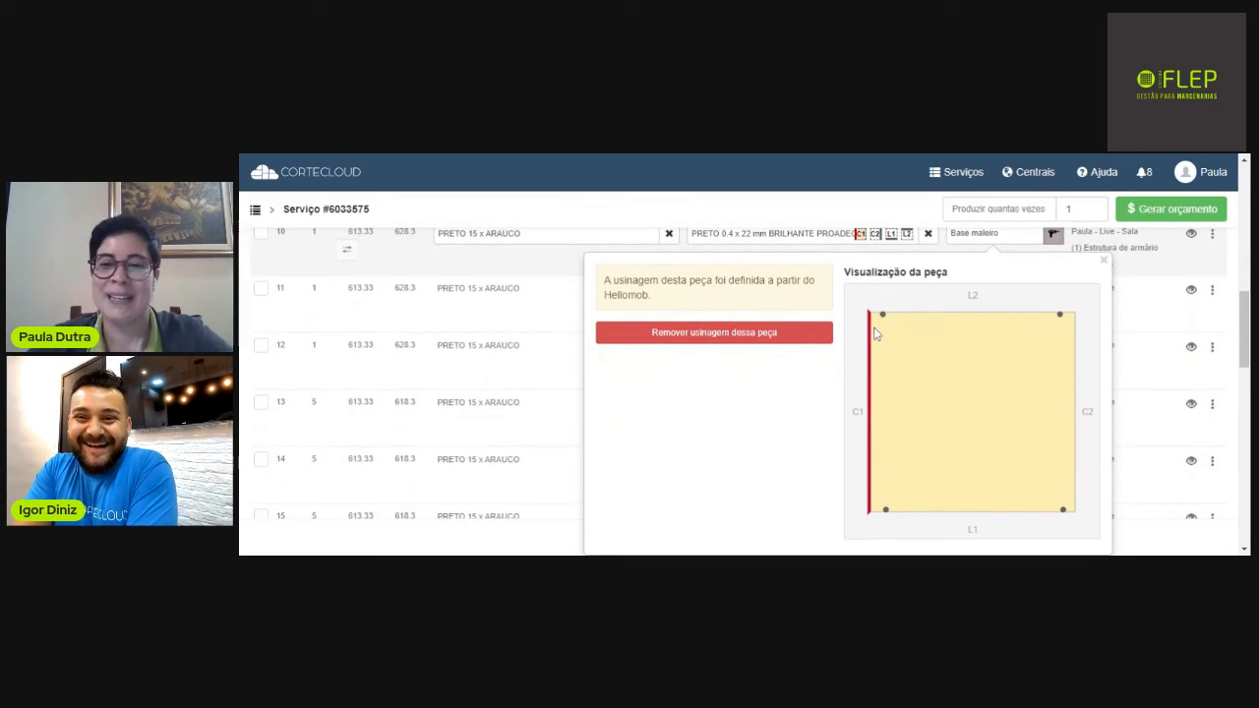
mouse_move(884, 323)
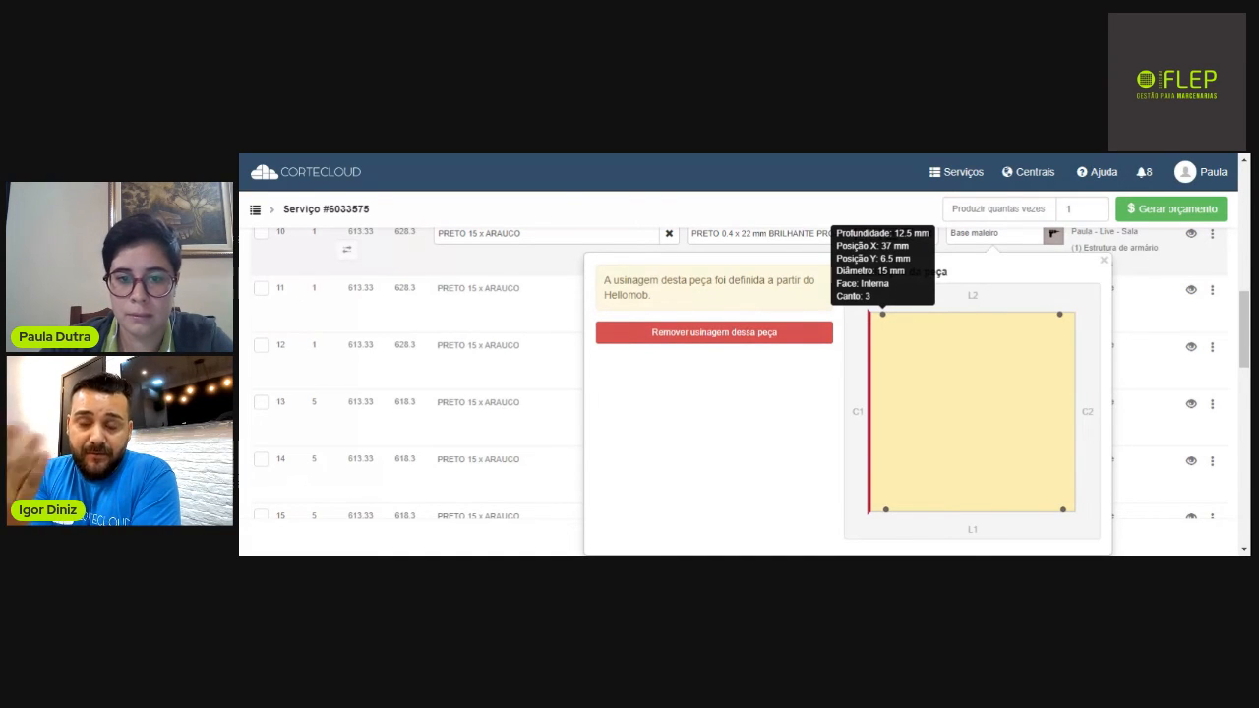
click(1107, 266)
Recheck the parts list, generate the service quote (orçamento) and look through the parts, sheets and edge bands it lists.
scroll(842, 364, up, 3)
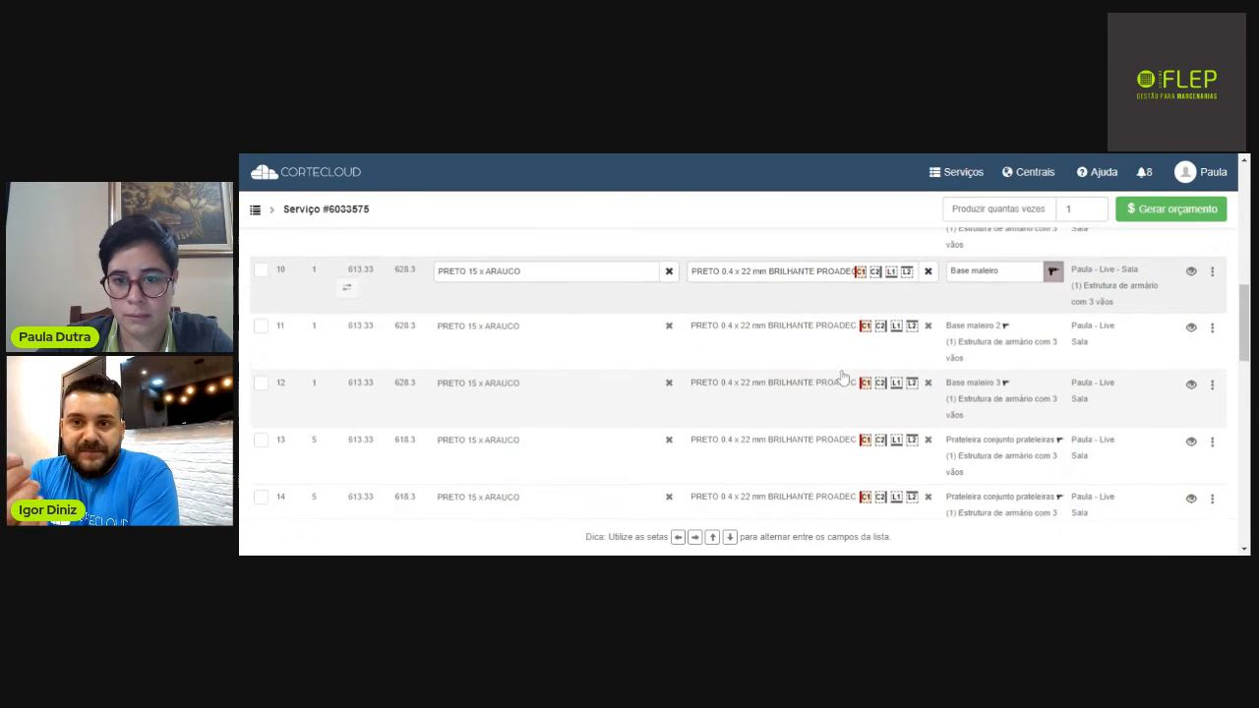
scroll(844, 379, up, 4)
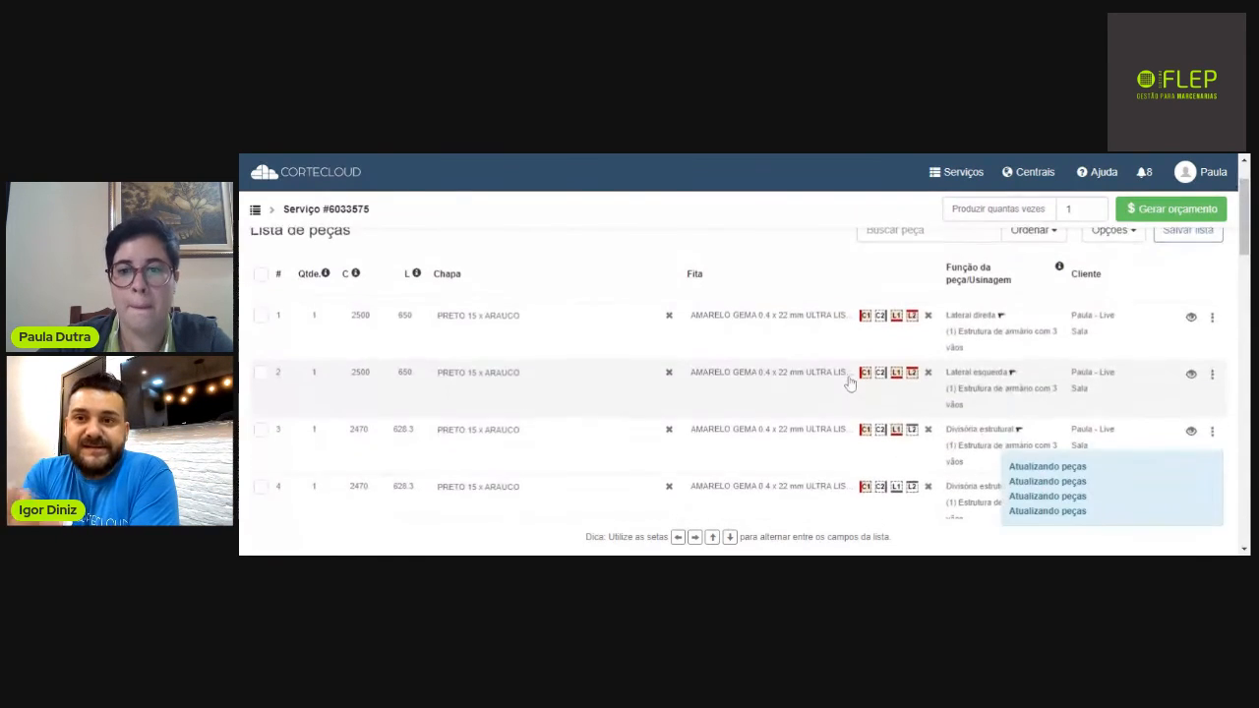
scroll(850, 385, down, 5)
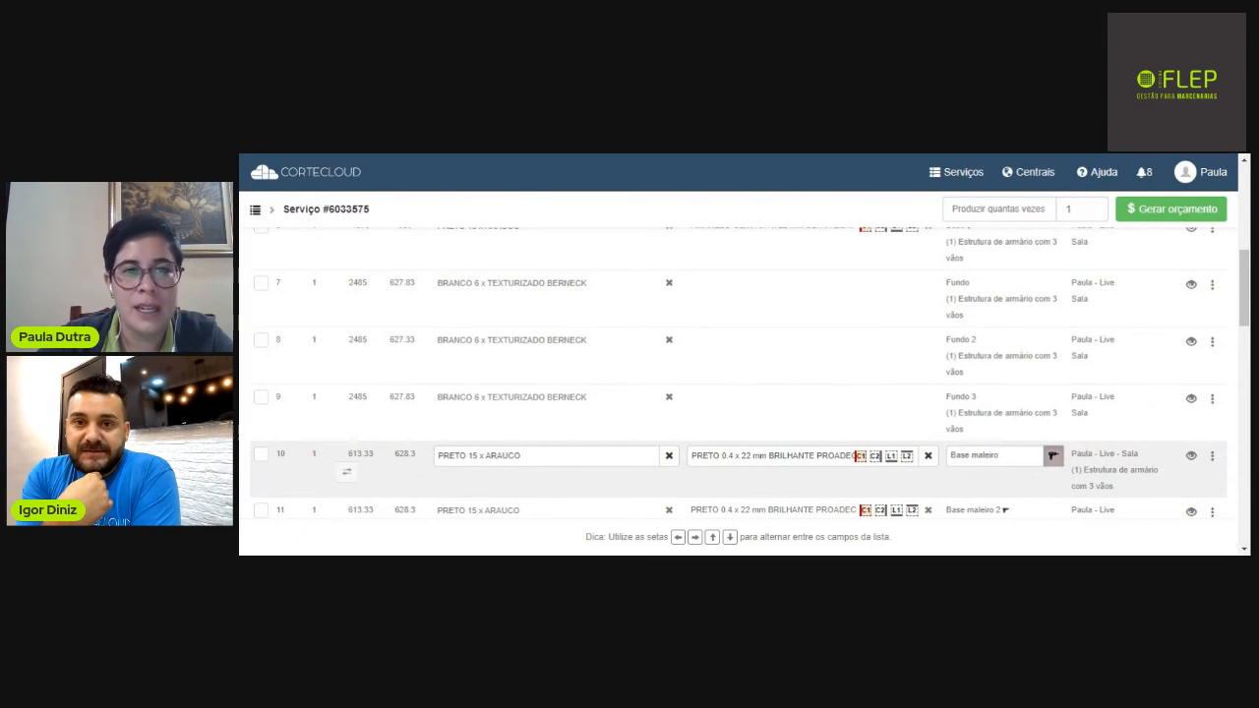
click(1176, 210)
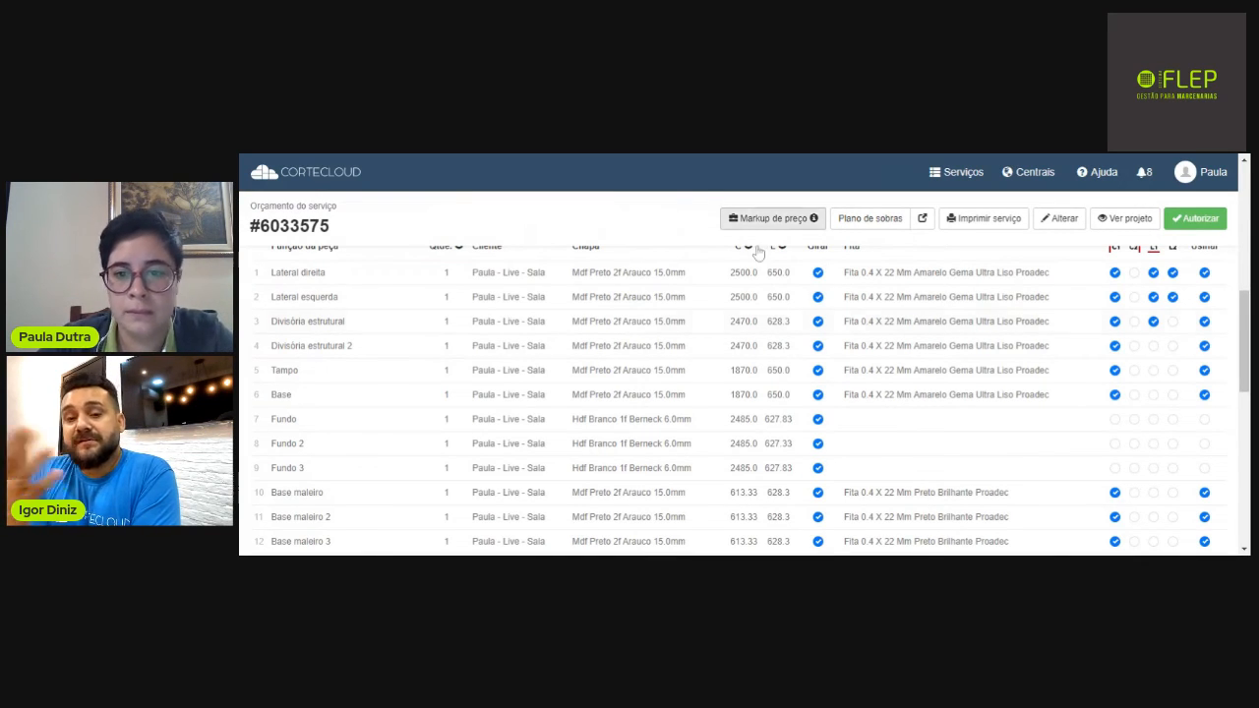
scroll(815, 358, down, 4)
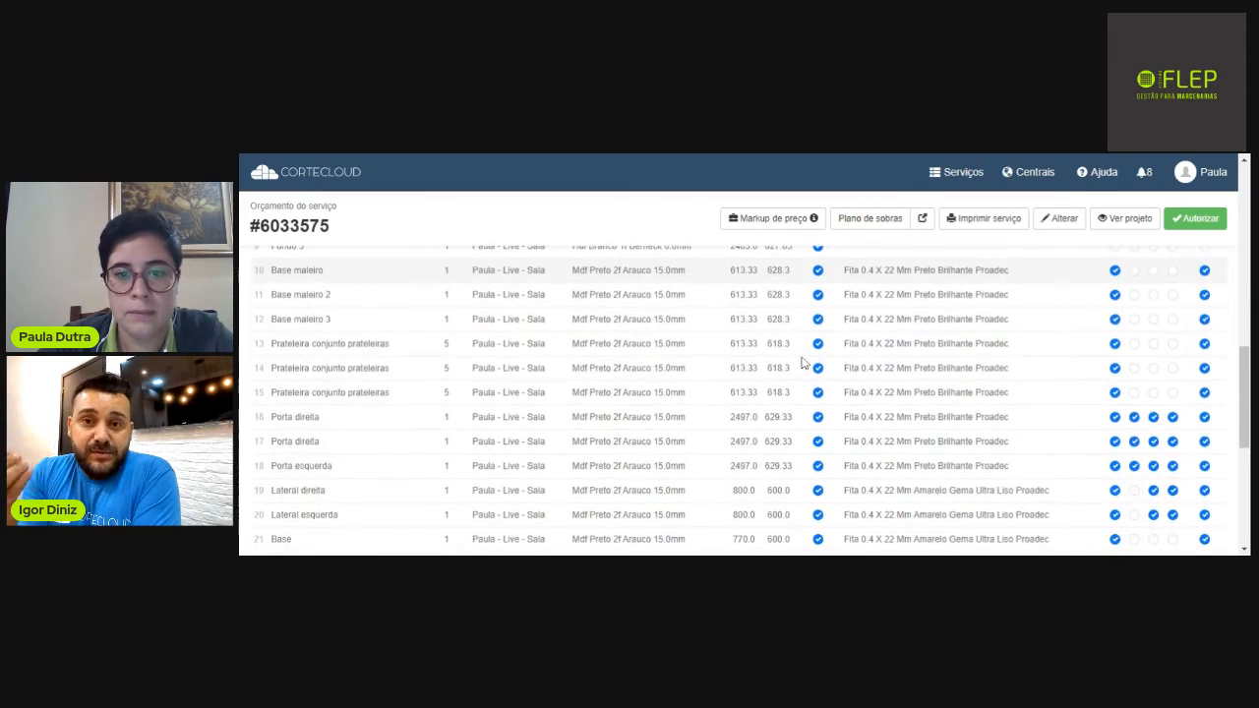
scroll(799, 362, down, 2)
scroll(851, 357, up, 7)
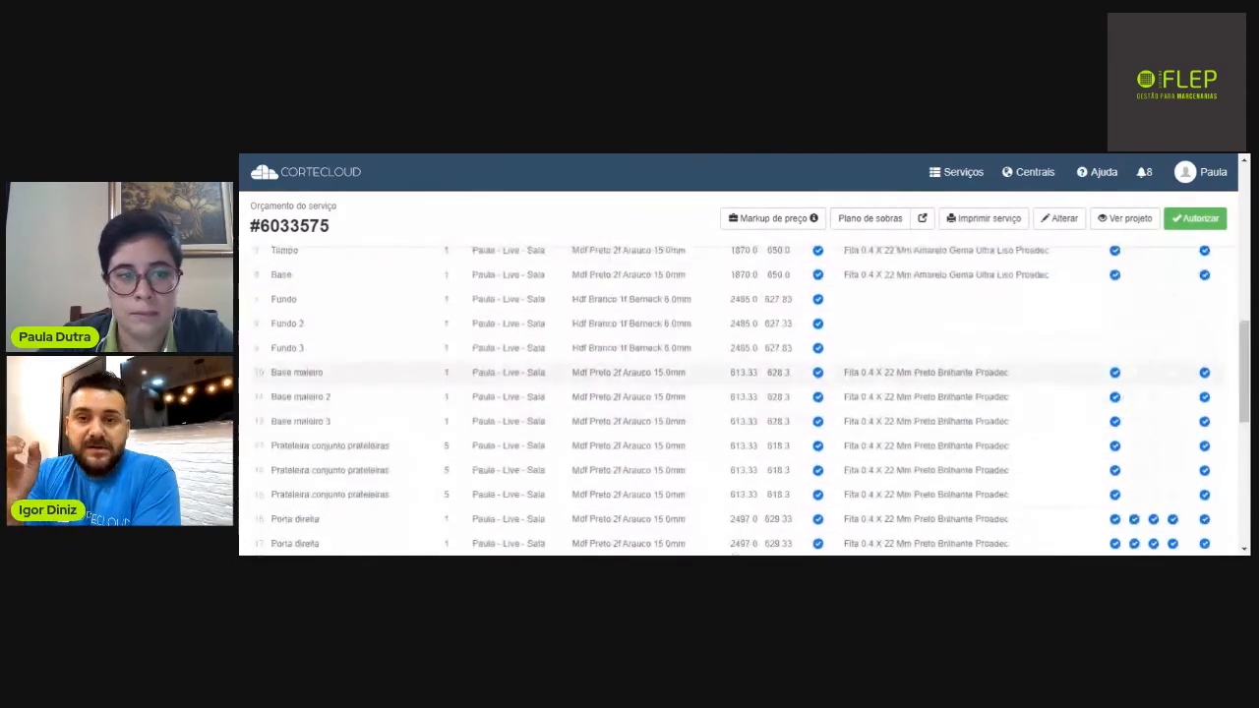
Review the quote's cost summary, sheets, edge bands and full component list, and view the project's modules before returning to the quote.
scroll(869, 392, up, 3)
scroll(870, 392, down, 1)
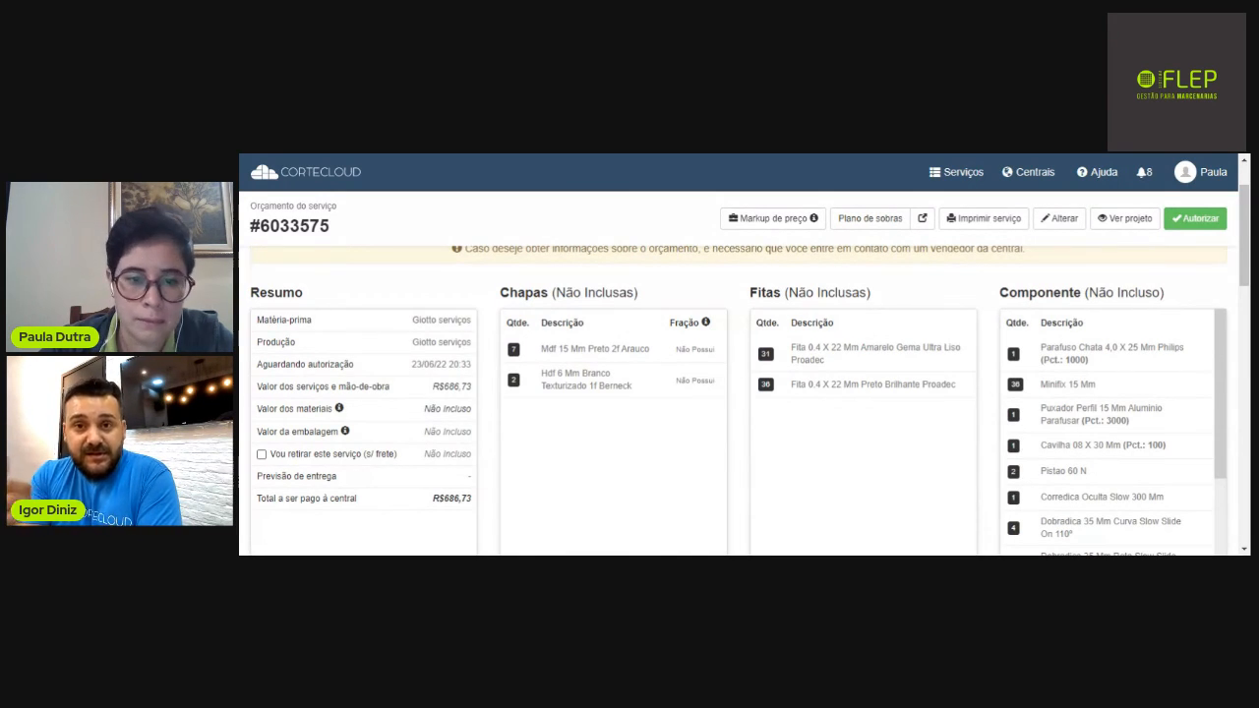
scroll(790, 287, up, 1)
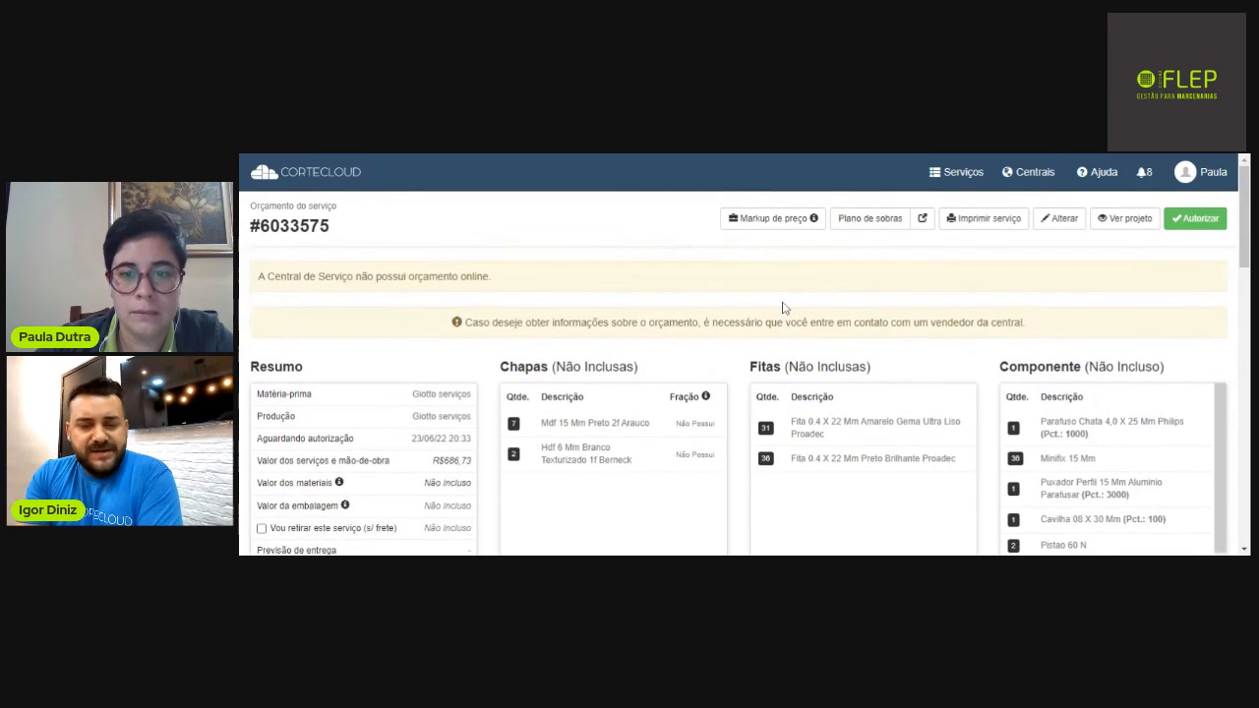
scroll(731, 342, down, 2)
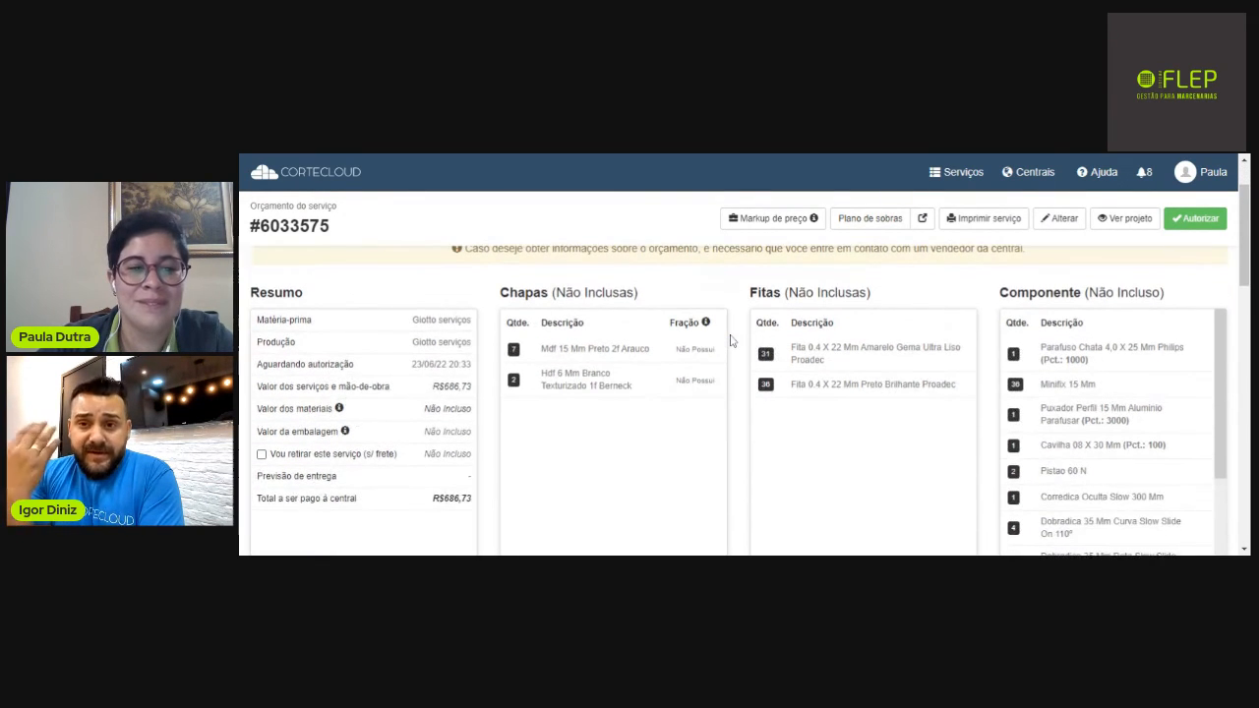
scroll(728, 355, up, 1)
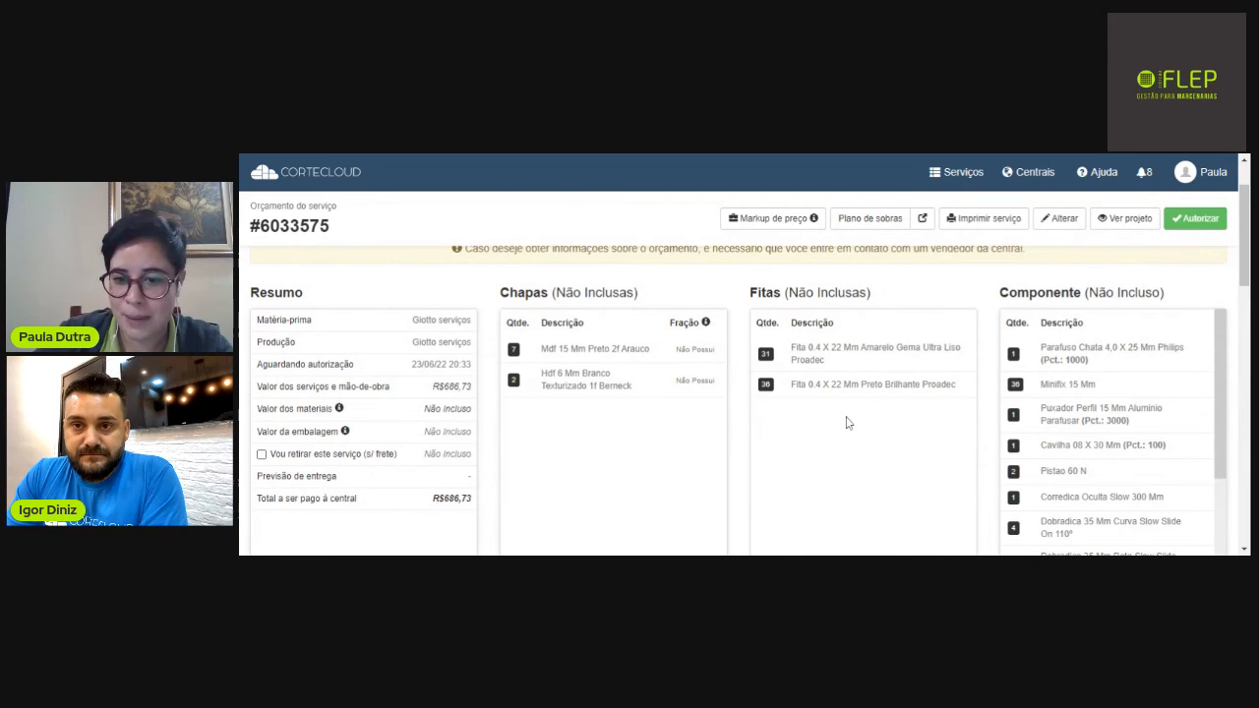
drag(1217, 360, 1217, 439)
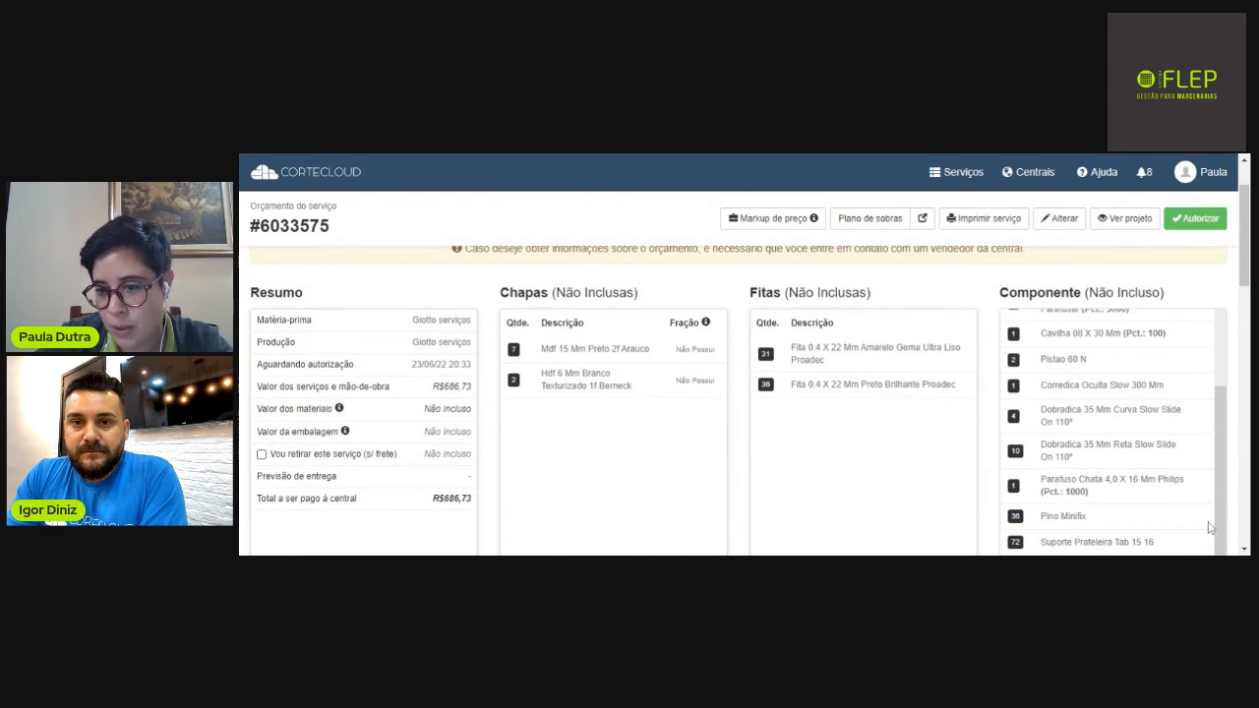
drag(1226, 514, 1225, 402)
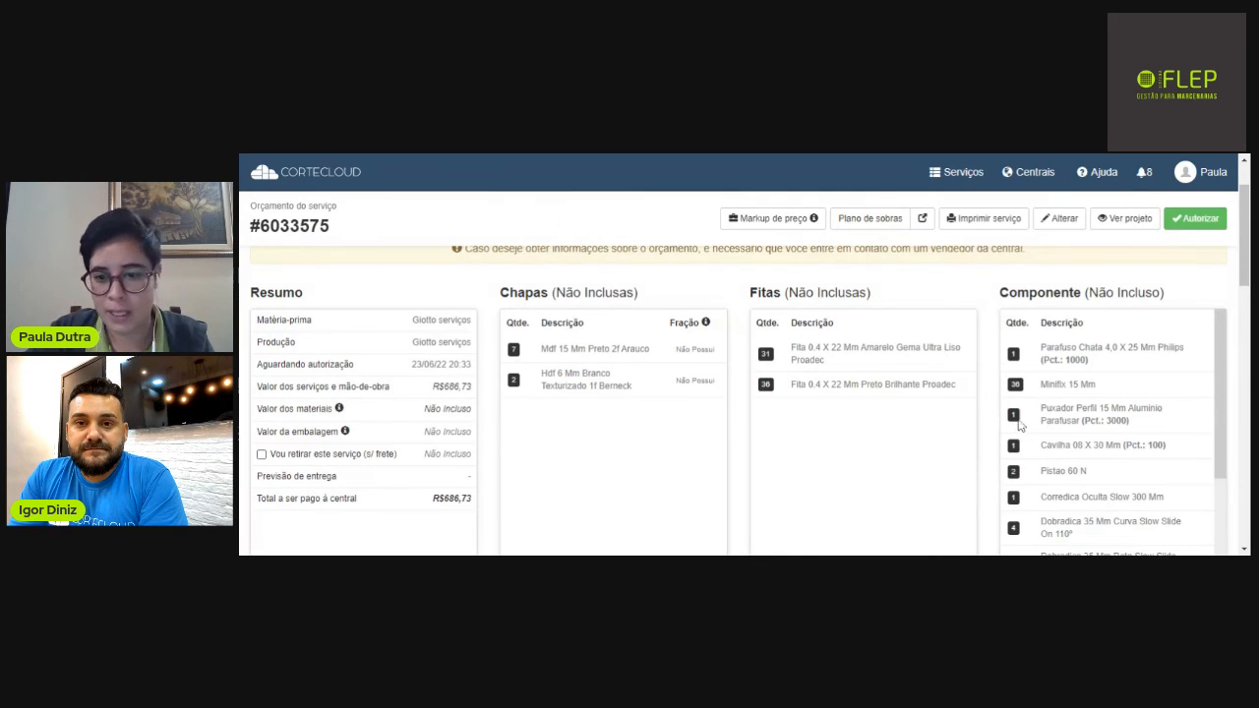
click(1131, 221)
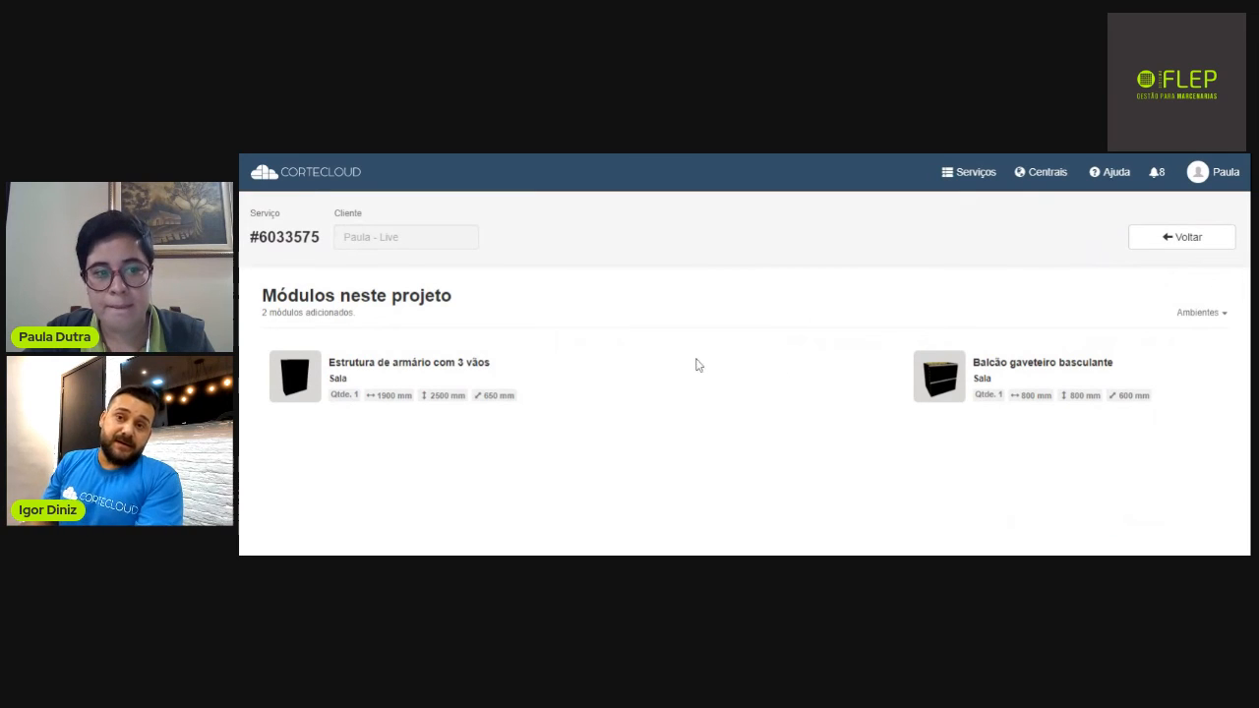
click(1166, 236)
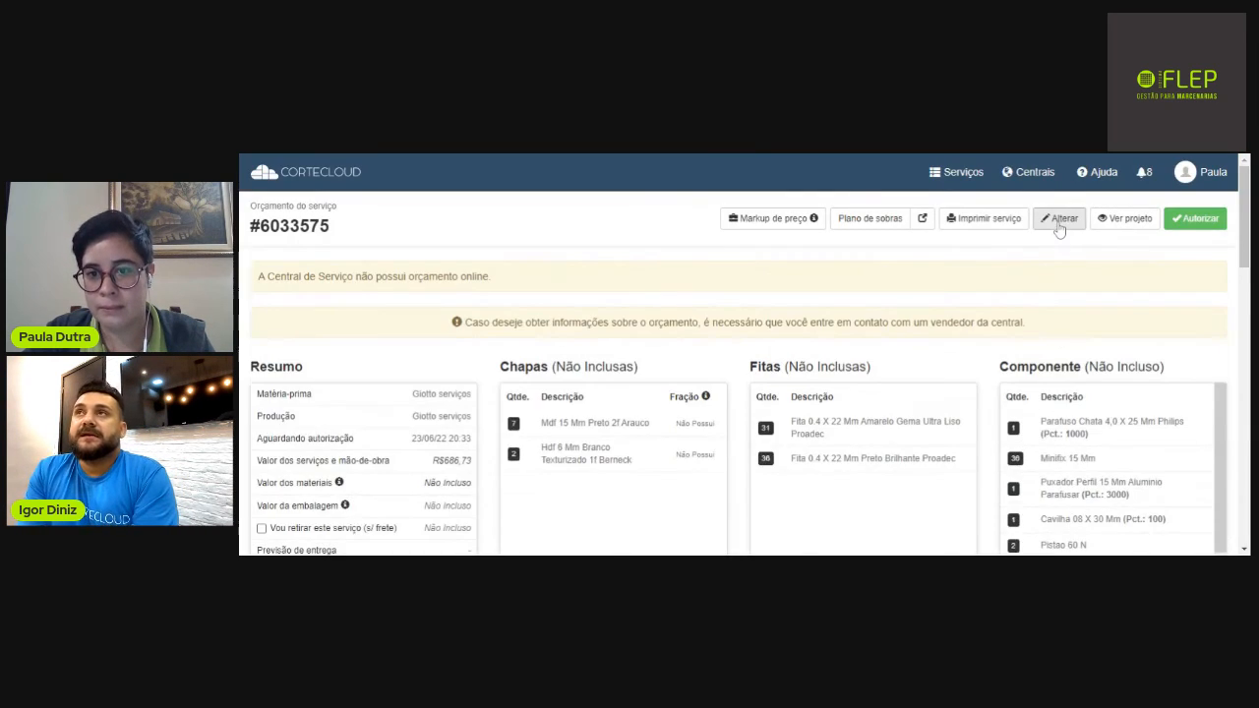
Reopen the quoted service for alteration and open its project for editing.
click(1060, 222)
click(918, 420)
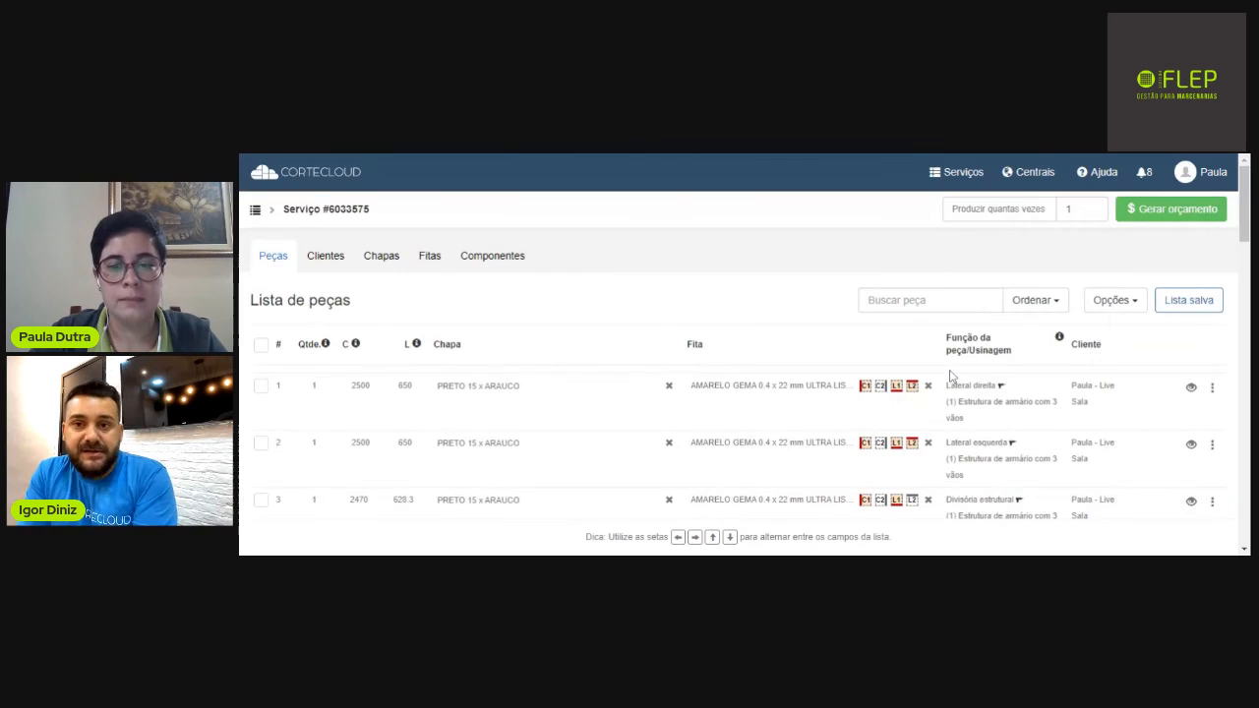
click(1125, 303)
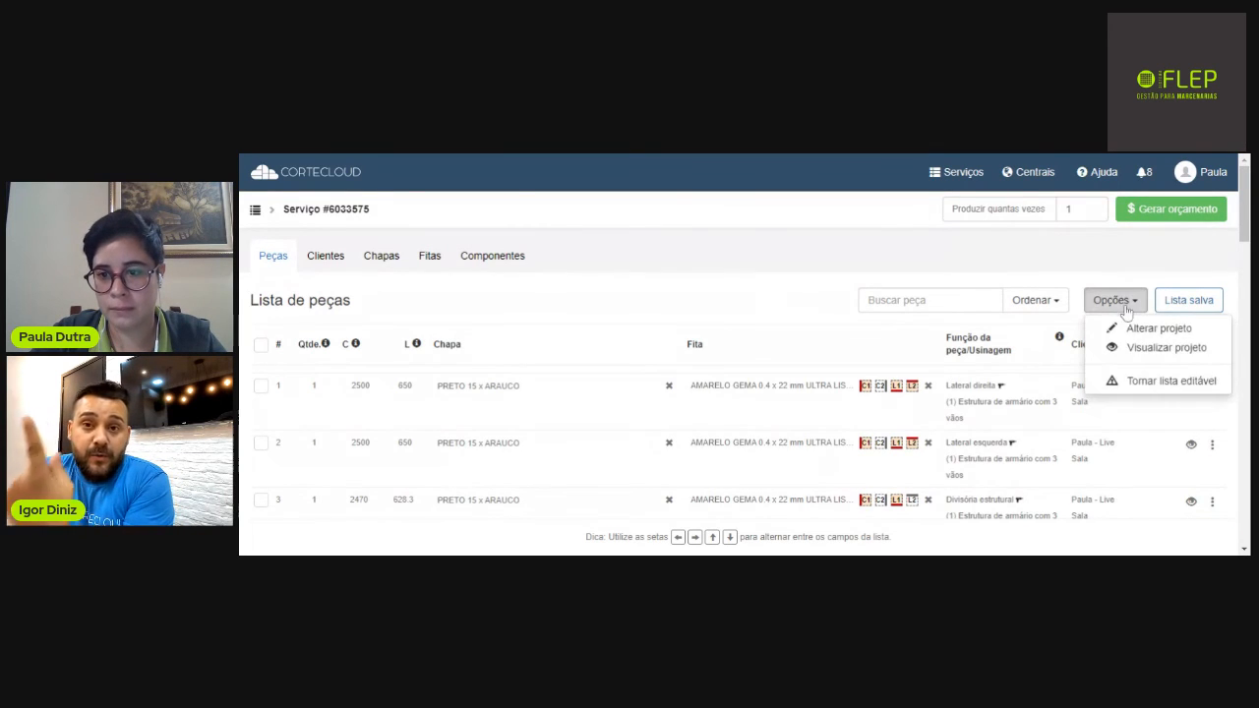
click(1151, 328)
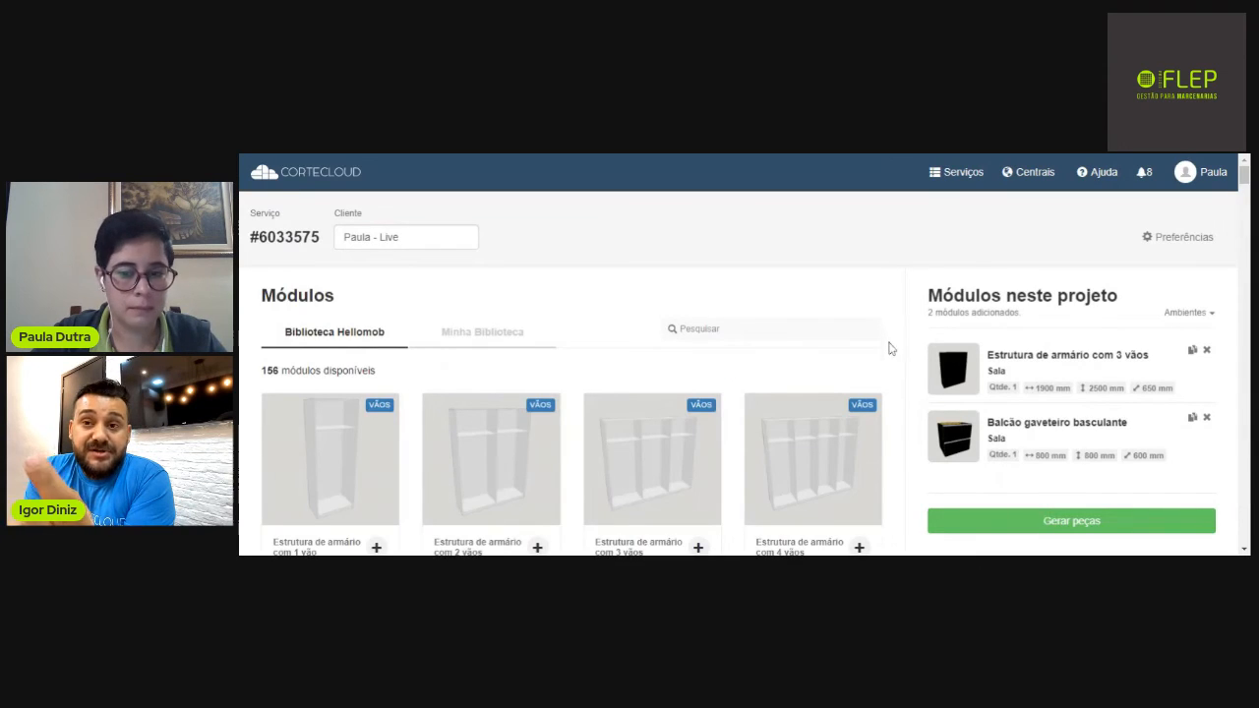
Set the quantity of the Estrutura de armário com 3 vãos module to 2 and save the module.
scroll(897, 368, down, 1)
click(1061, 382)
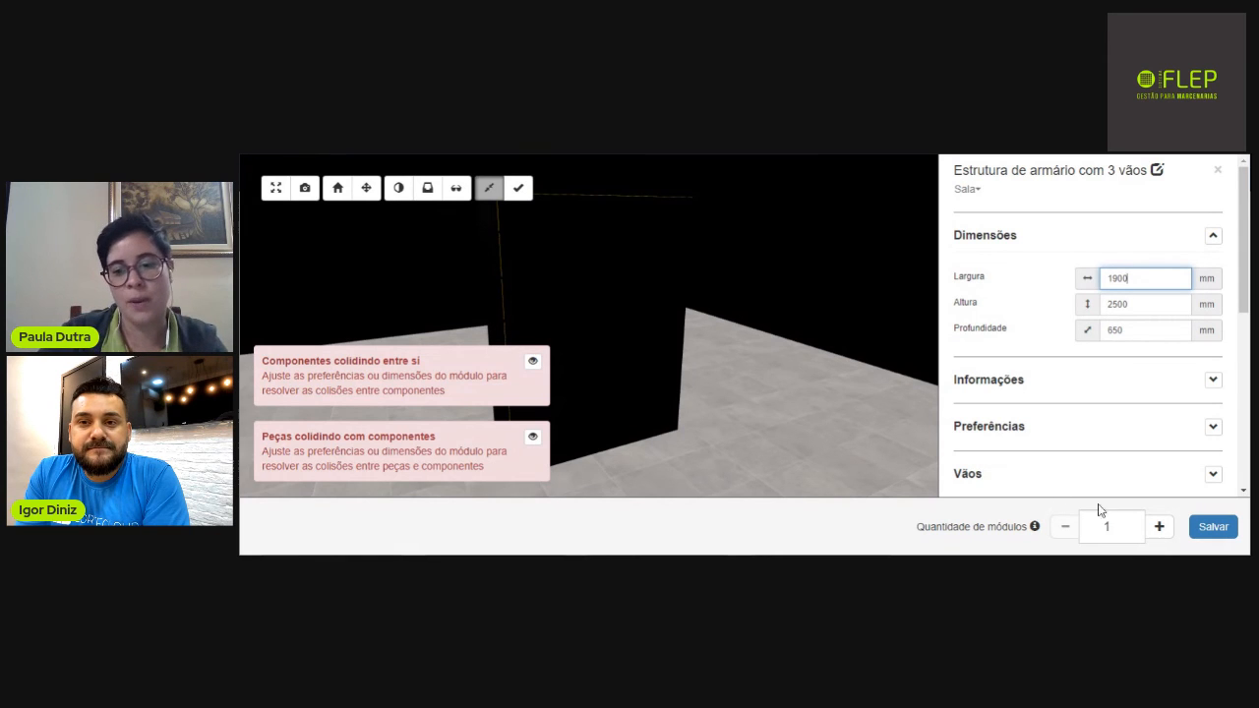
click(1160, 528)
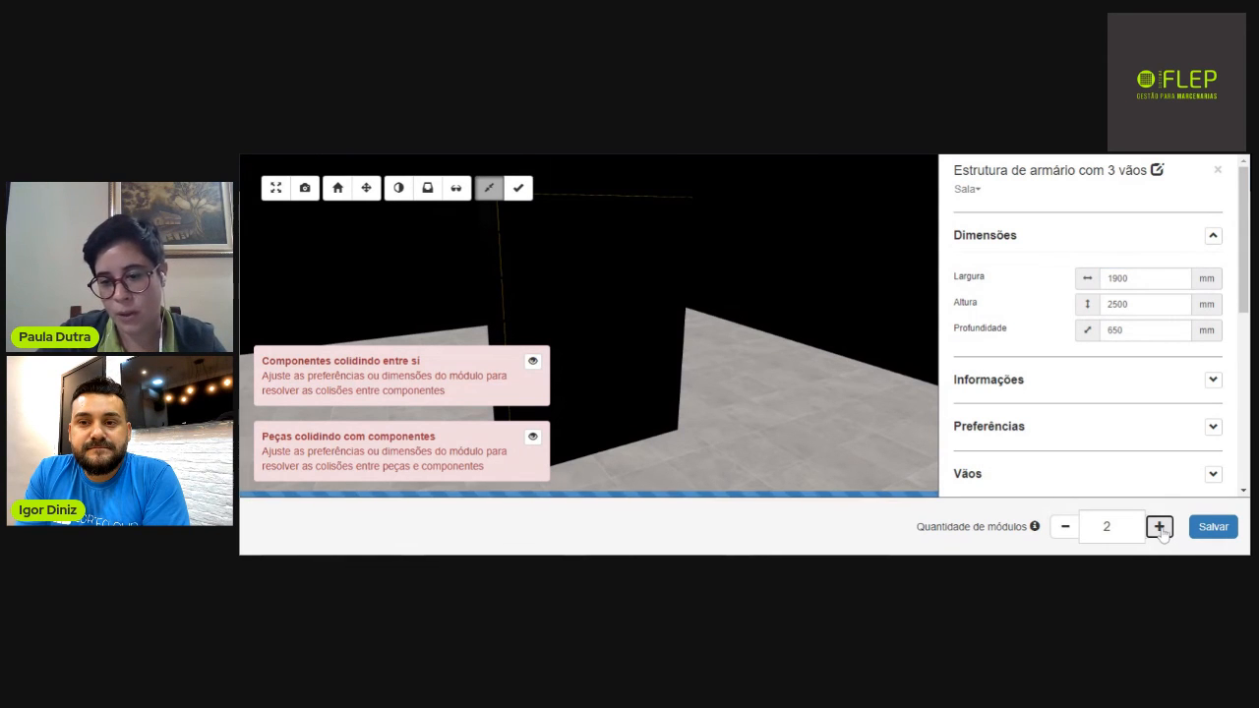
click(1213, 527)
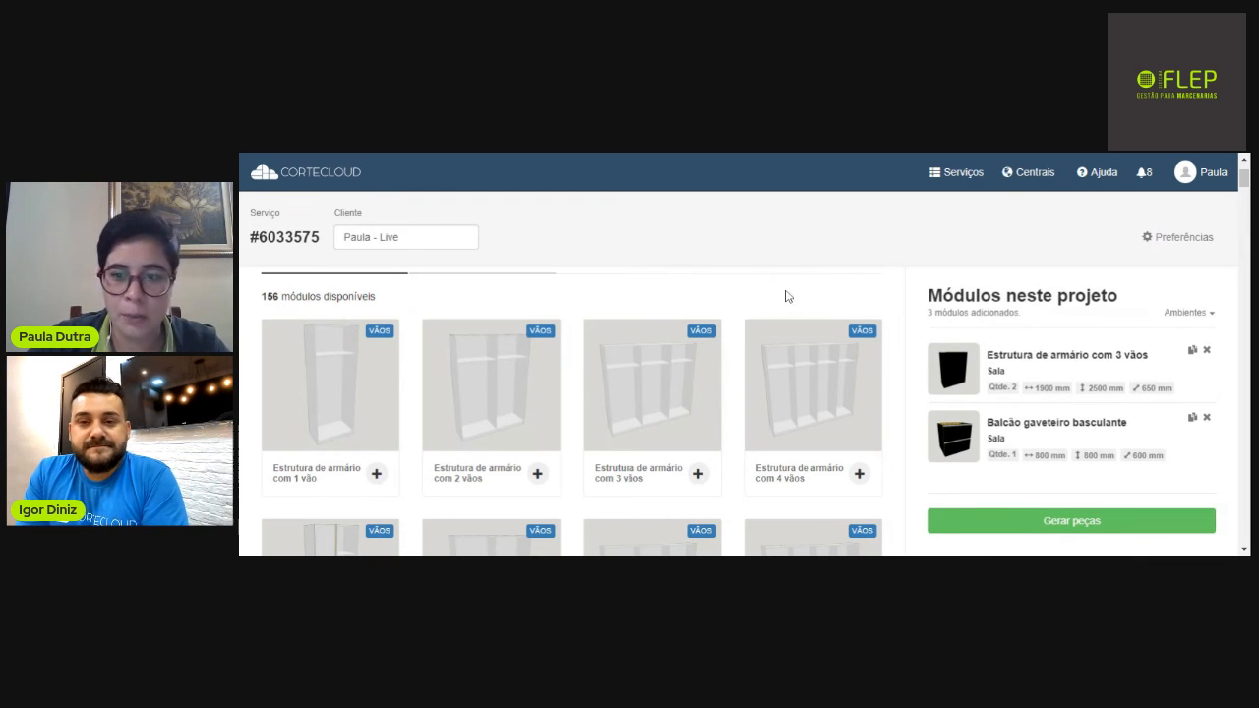
Browse the Hellomob module library from the wardrobe structures down to the Balcão modules.
scroll(570, 413, down, 5)
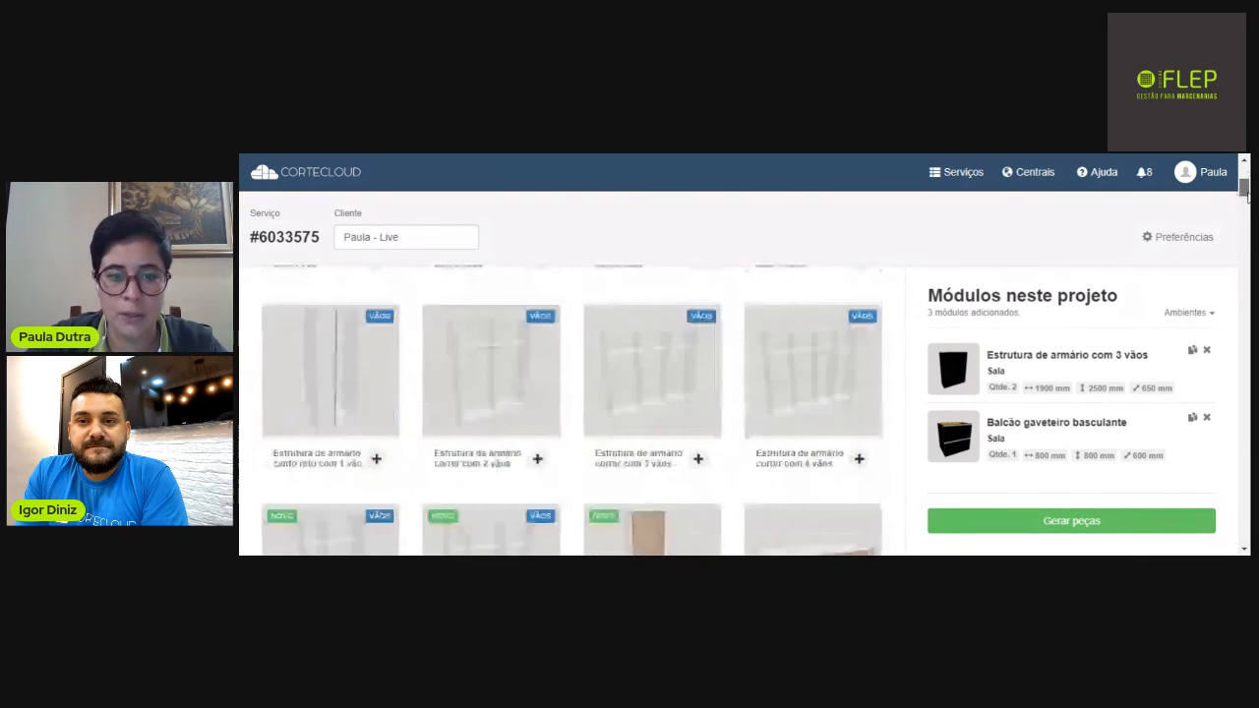
mouse_move(1244, 197)
mouse_down()
mouse_move(1235, 445)
mouse_move(1230, 180)
mouse_up()
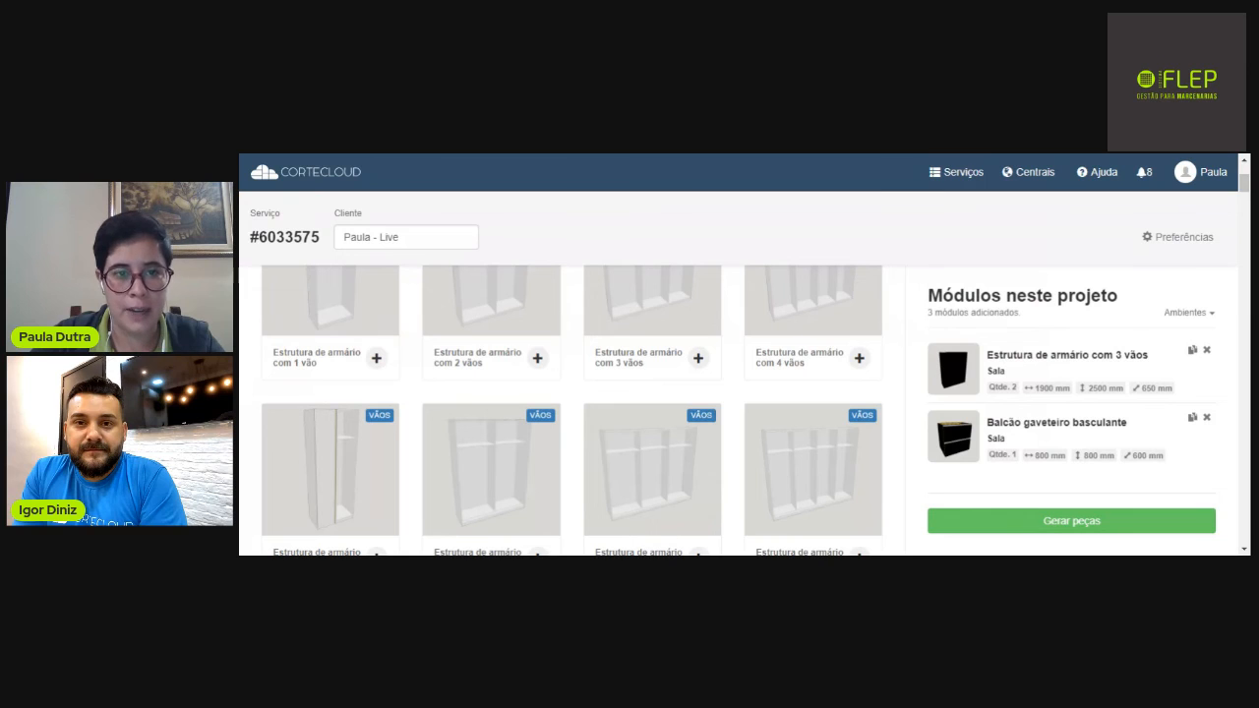
scroll(570, 413, down, 10)
scroll(810, 236, down, 2)
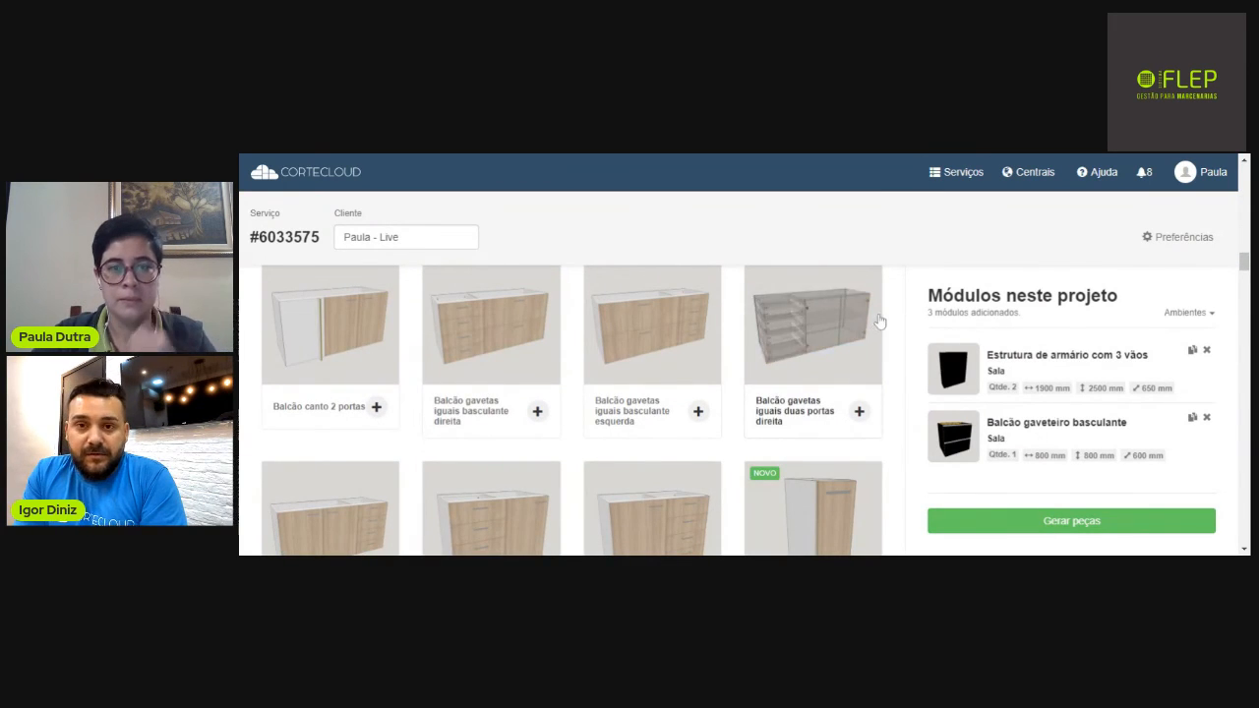